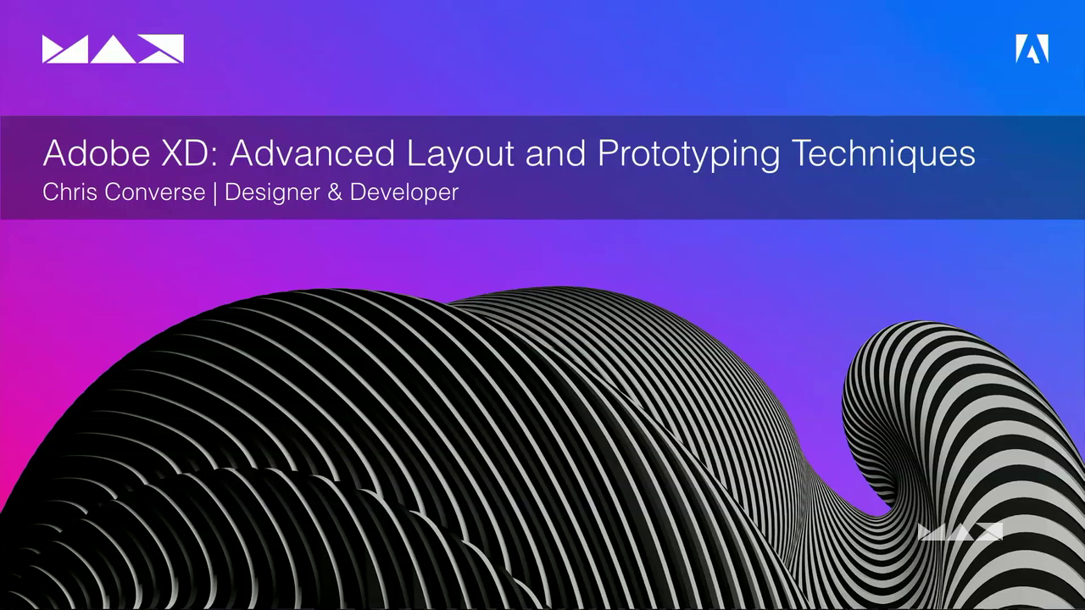
Step: Advance the Keynote talk to slide 2, showing three tilted project screenshots
{"action": "key", "text": "Right"}
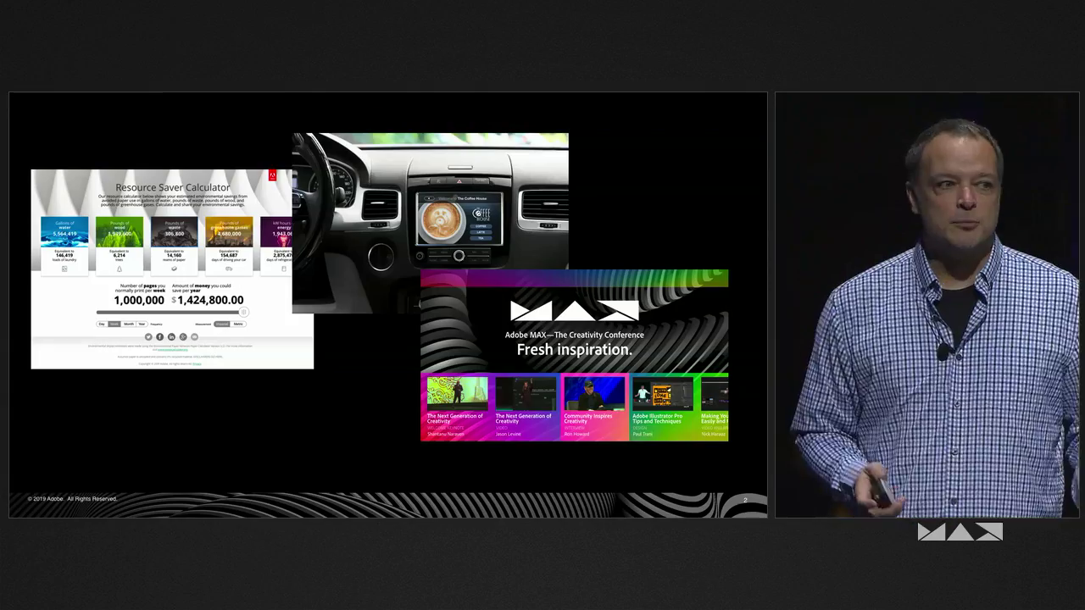
Step: Advance the slideshow to the Calculator Web Application slide
{"action": "key", "text": "Right"}
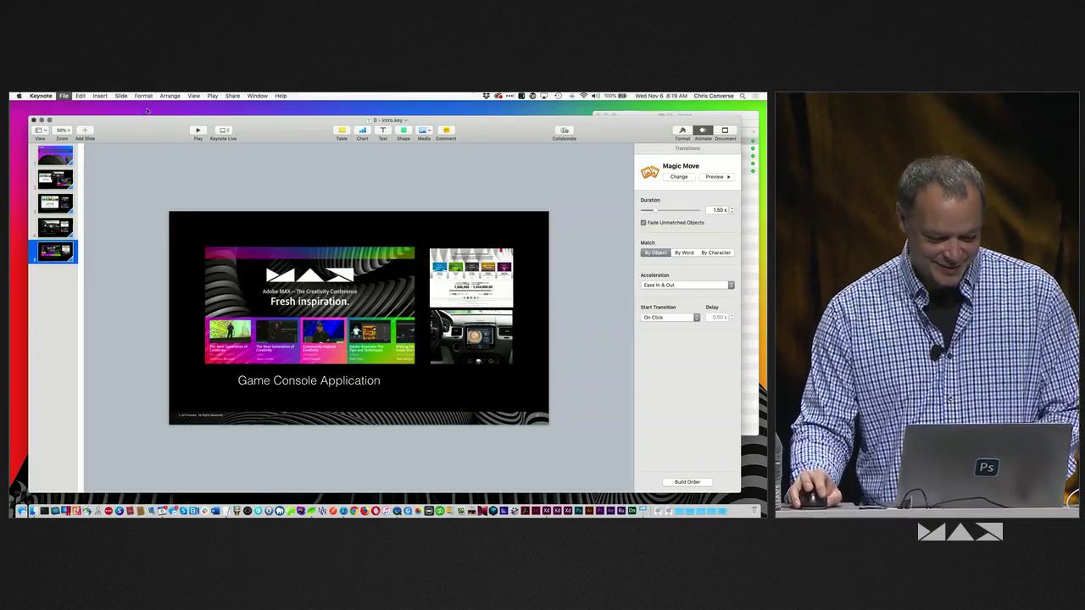
Step: Create an Untitled-1 XD document with one blank iPhone X/XS/11 Pro artboard in an enlarged window
{"action": "key", "text": "super+Tab"}
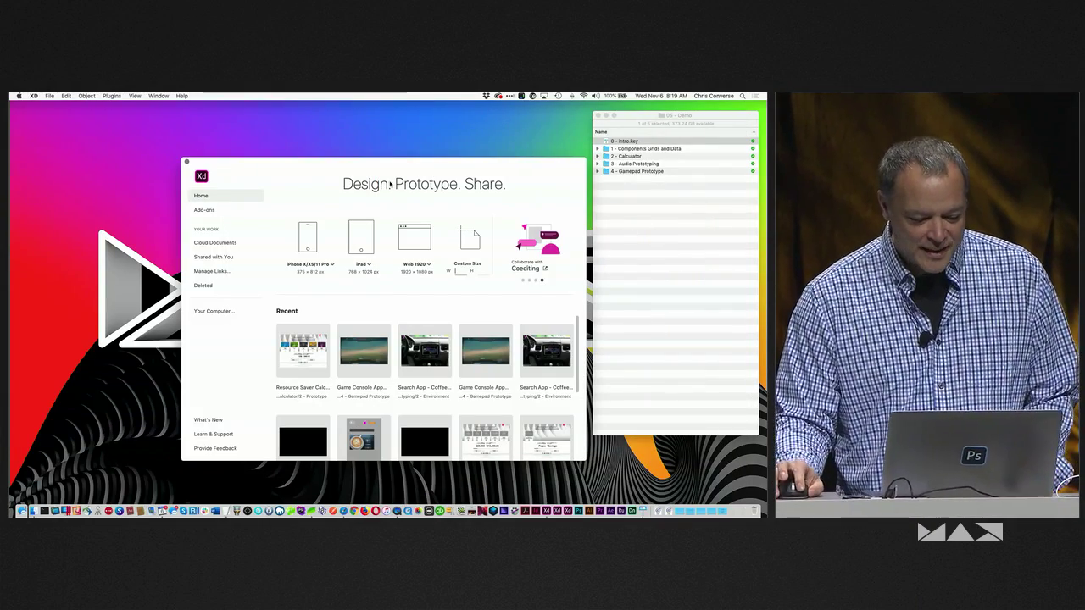
{"action": "left_click", "coordinate": [314, 229]}
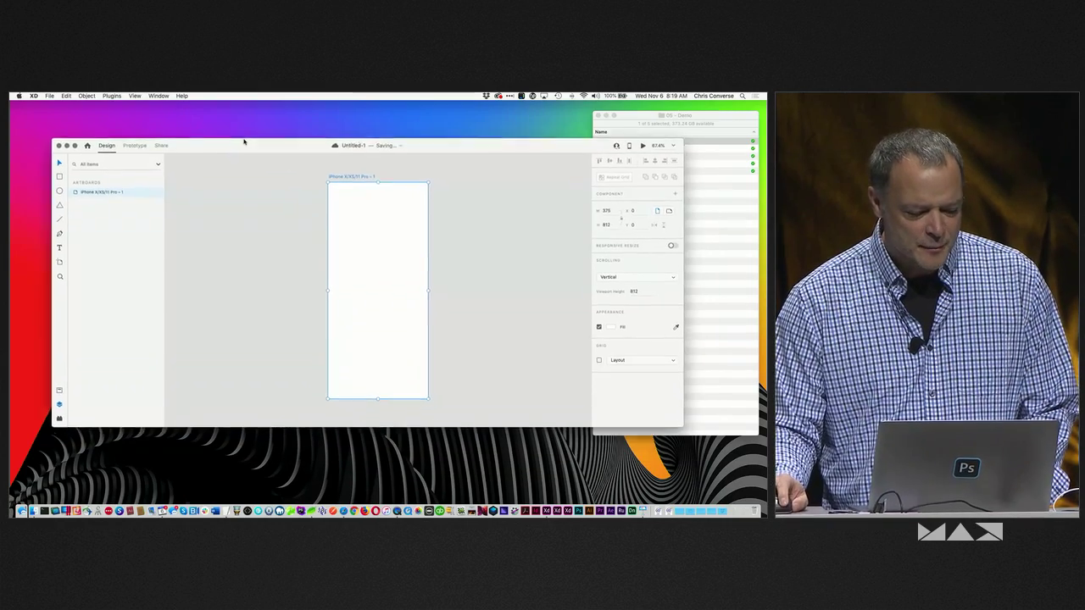
{"action": "left_click_drag", "start_coordinate": [656, 404], "coordinate": [712, 455]}
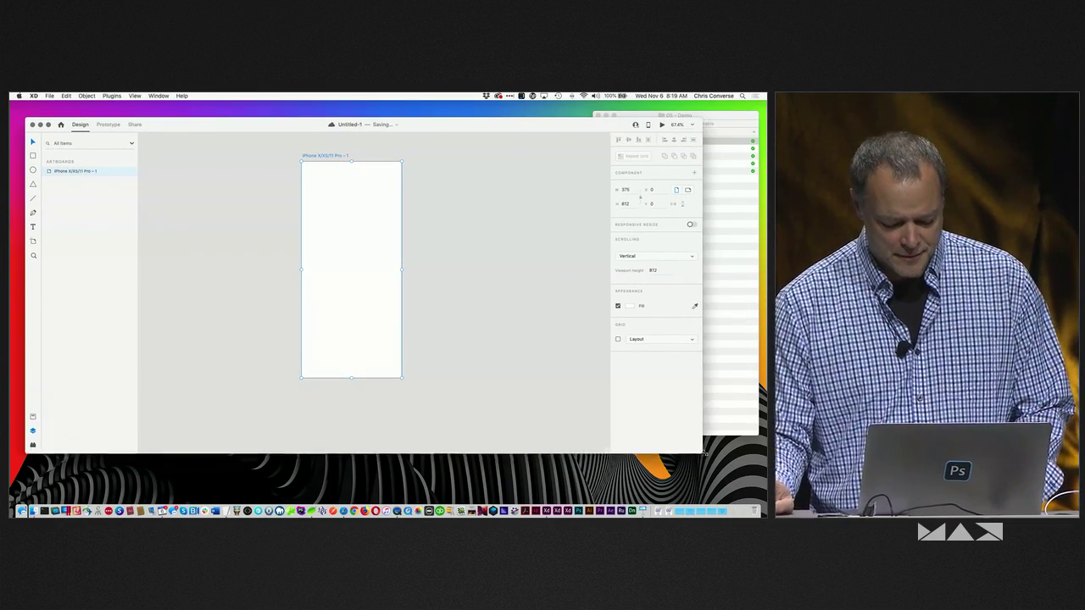
{"action": "left_click_drag", "start_coordinate": [435, 268], "coordinate": [302, 256]}
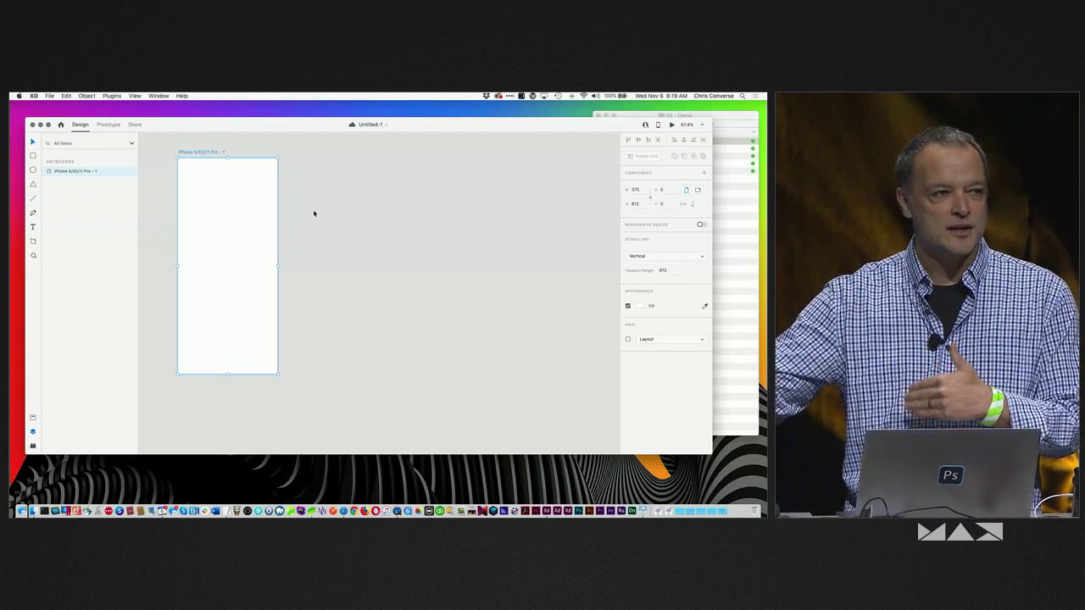
{"action": "left_click", "coordinate": [329, 207]}
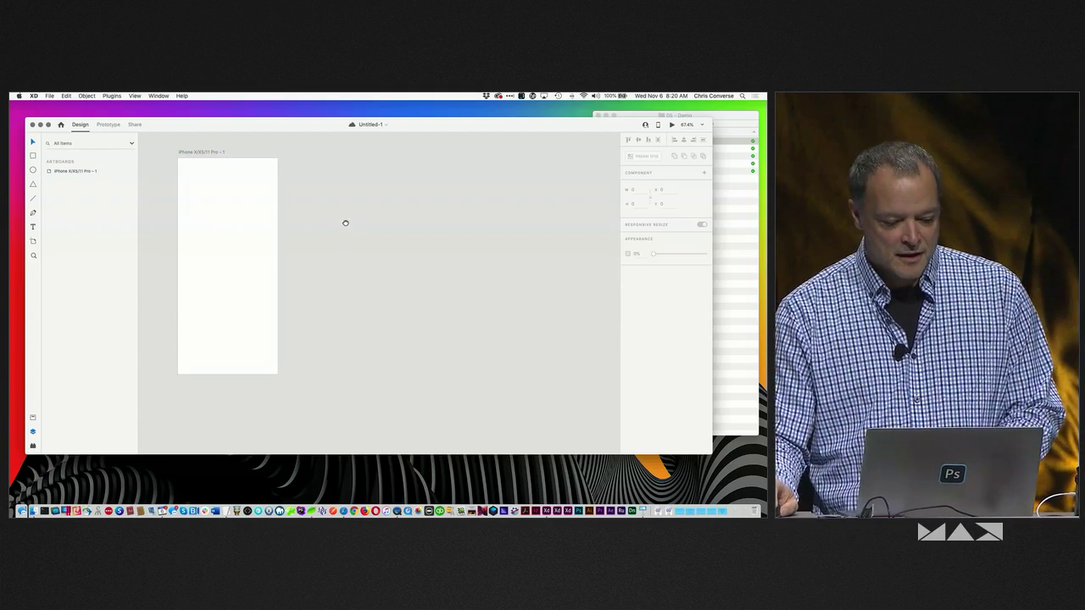
{"action": "scroll", "coordinate": [342, 221], "scroll_direction": "up", "scroll_amount": 2}
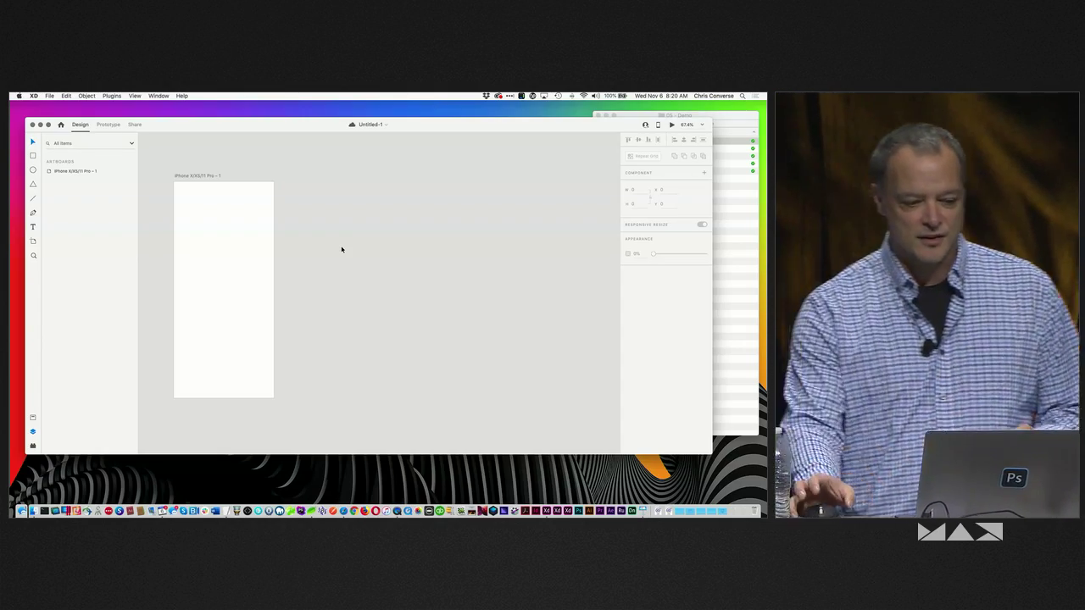
{"action": "scroll", "coordinate": [317, 252], "scroll_direction": "down", "scroll_amount": 2}
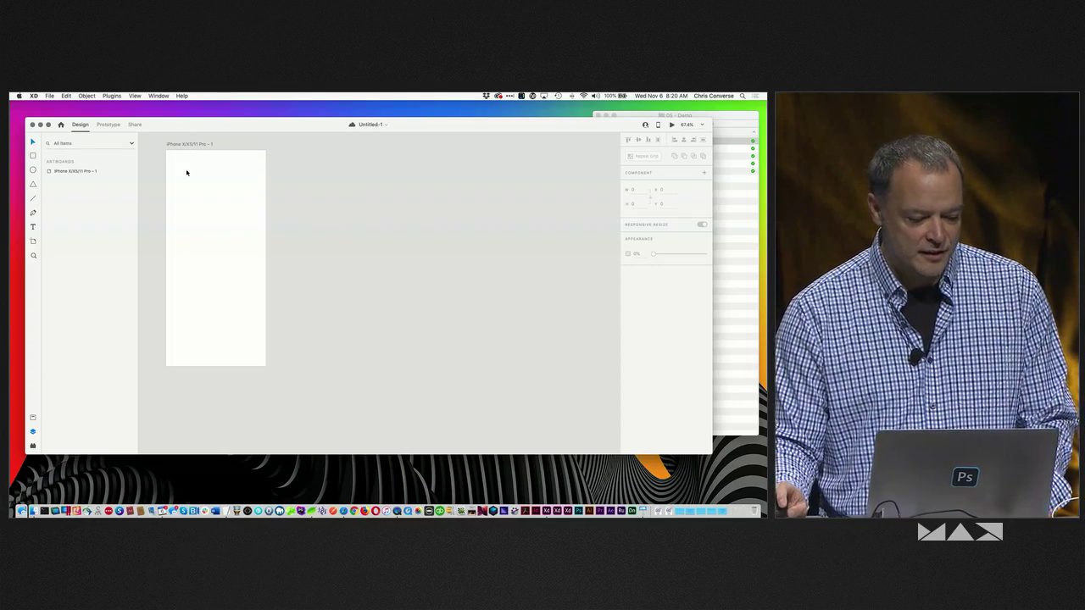
{"action": "left_click", "coordinate": [33, 170]}
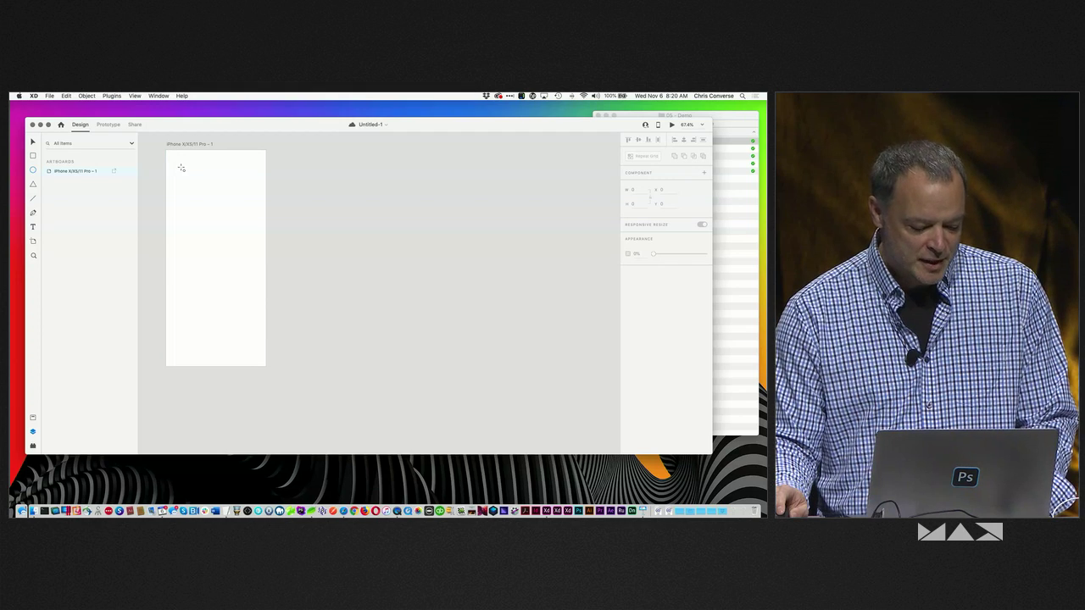
Step: Draw a 54 px circle with a name text box beside it
{"action": "left_click_drag", "start_coordinate": [181, 168], "coordinate": [199, 186]}
{"action": "left_click_drag", "start_coordinate": [272, 145], "coordinate": [267, 143]}
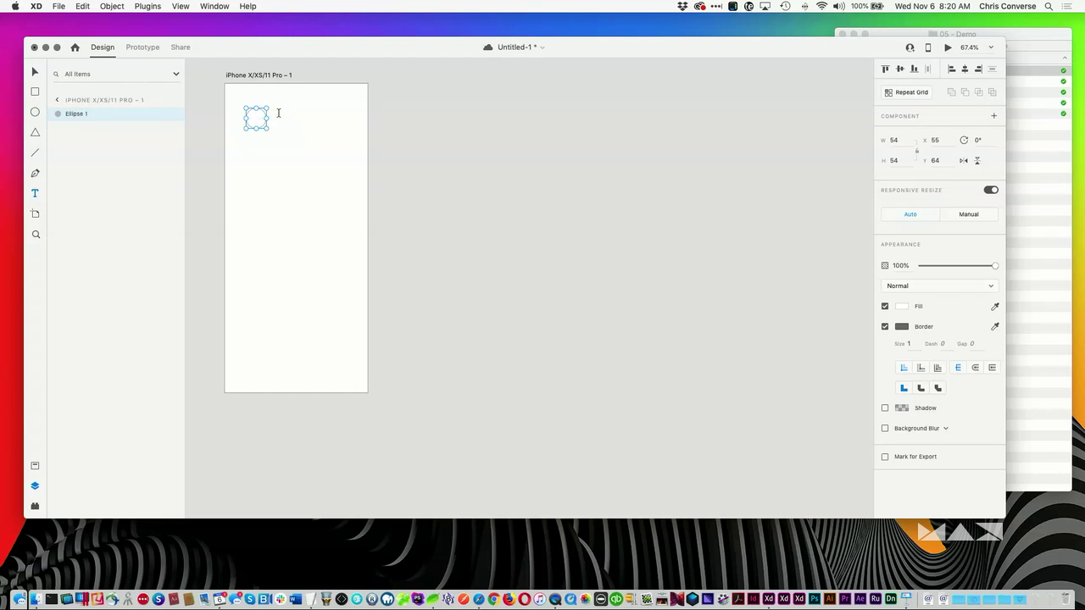
{"action": "left_click_drag", "start_coordinate": [278, 114], "coordinate": [354, 125]}
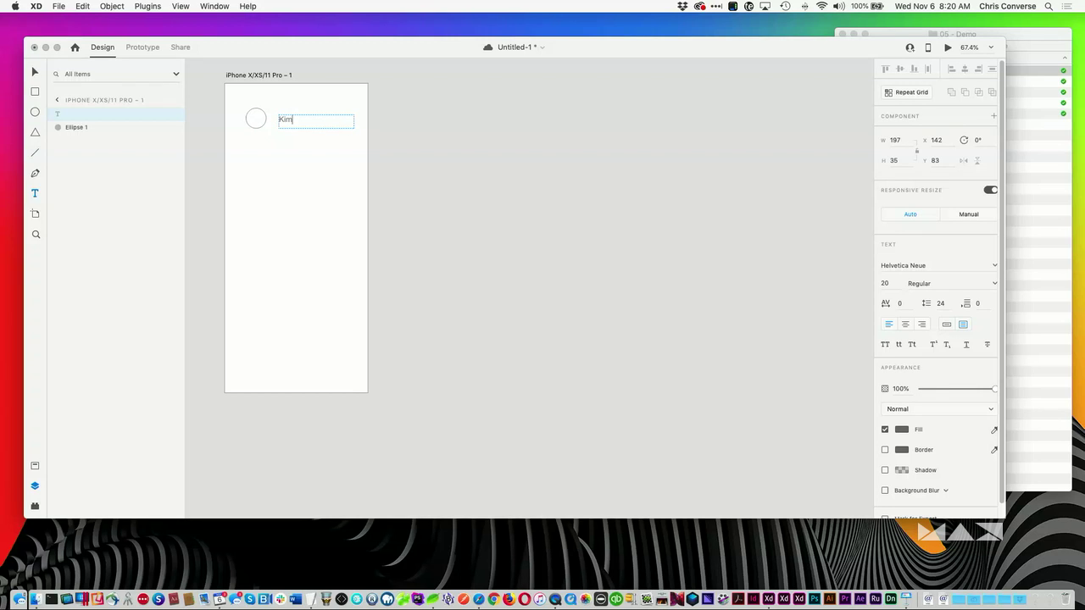
{"action": "key", "text": "Escape"}
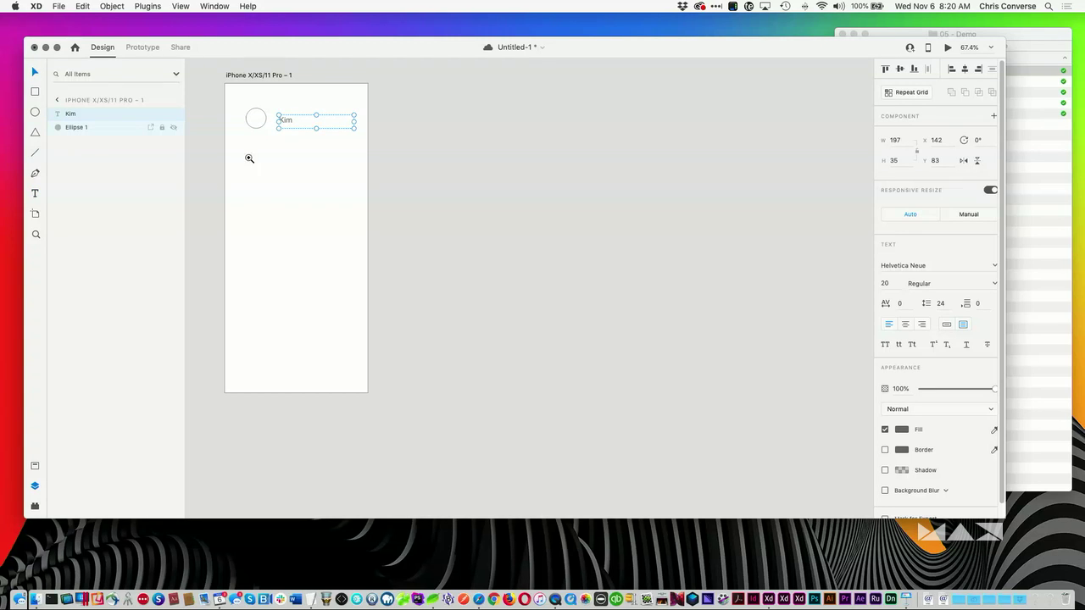
{"action": "left_click_drag", "start_coordinate": [215, 72], "coordinate": [392, 281]}
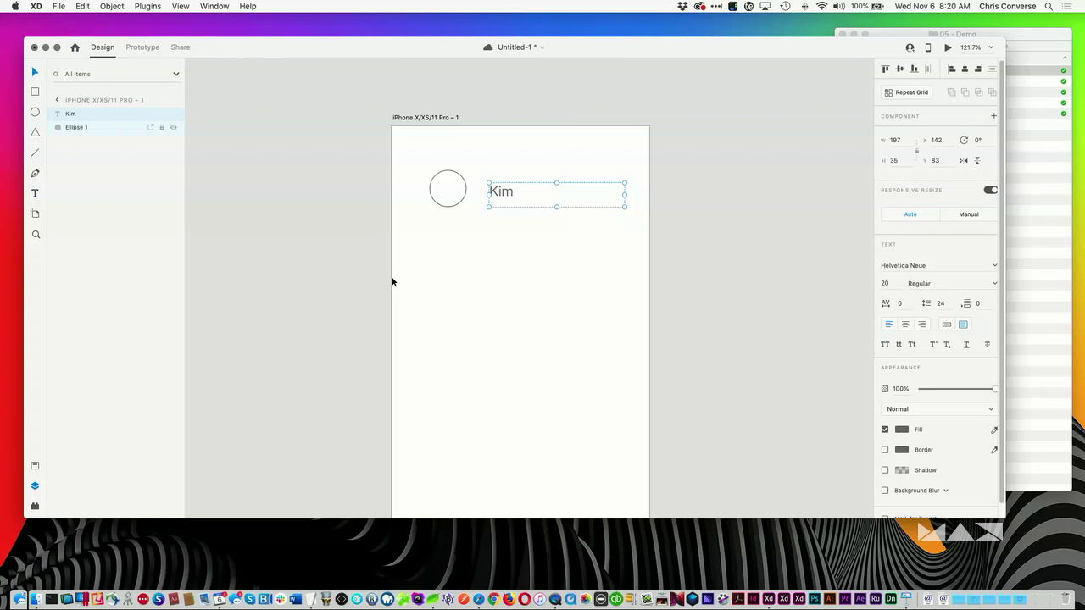
{"action": "left_click_drag", "start_coordinate": [500, 196], "coordinate": [495, 188]}
{"action": "left_click_drag", "start_coordinate": [494, 116], "coordinate": [322, 77]}
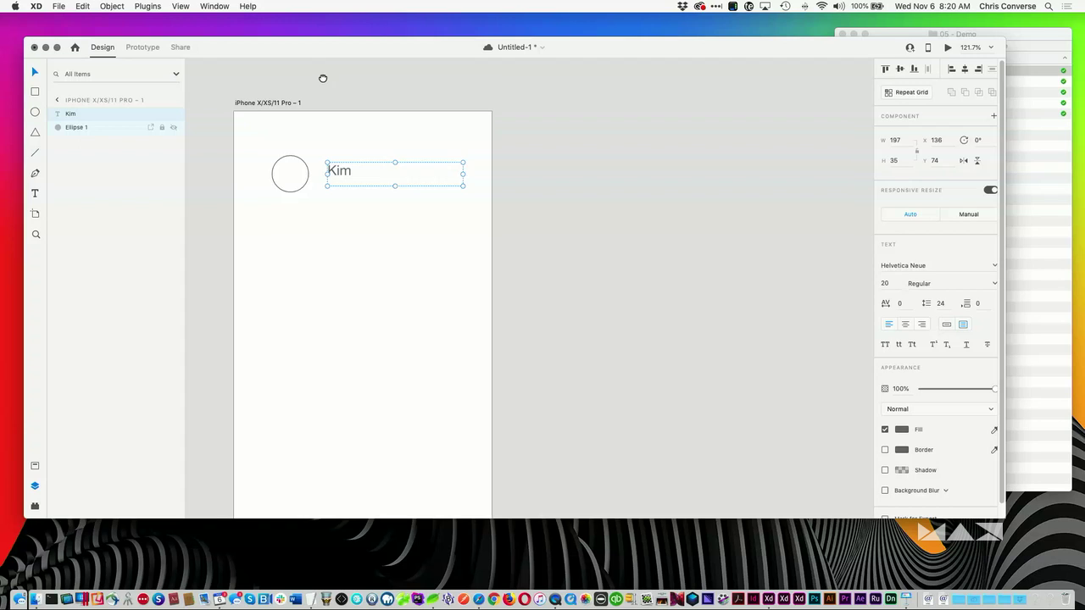
Step: Remove the circle's border and give it a grey fill
{"action": "left_click", "coordinate": [270, 147]}
{"action": "left_click", "coordinate": [292, 157]}
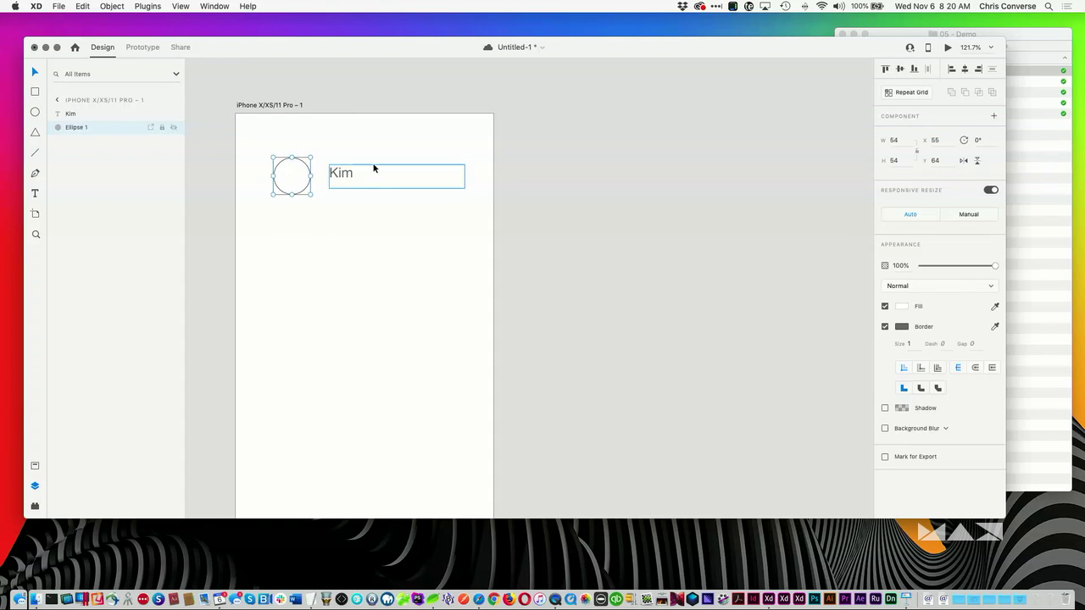
{"action": "left_click", "coordinate": [885, 327]}
{"action": "left_click", "coordinate": [902, 306]}
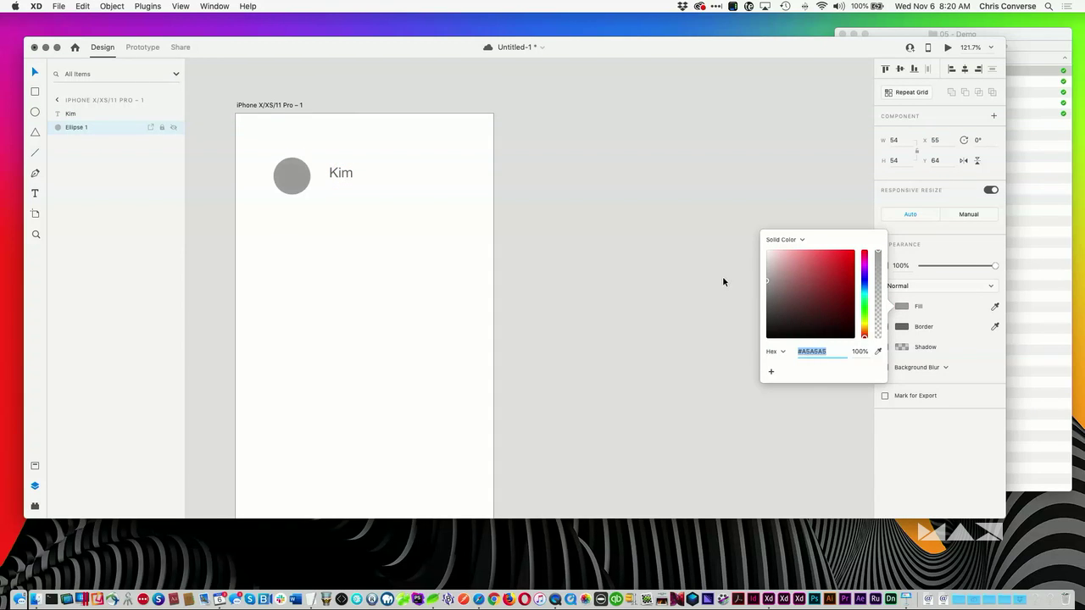
Step: Turn the circle and name into a repeat grid of five rows
{"action": "left_click_drag", "start_coordinate": [257, 126], "coordinate": [394, 242]}
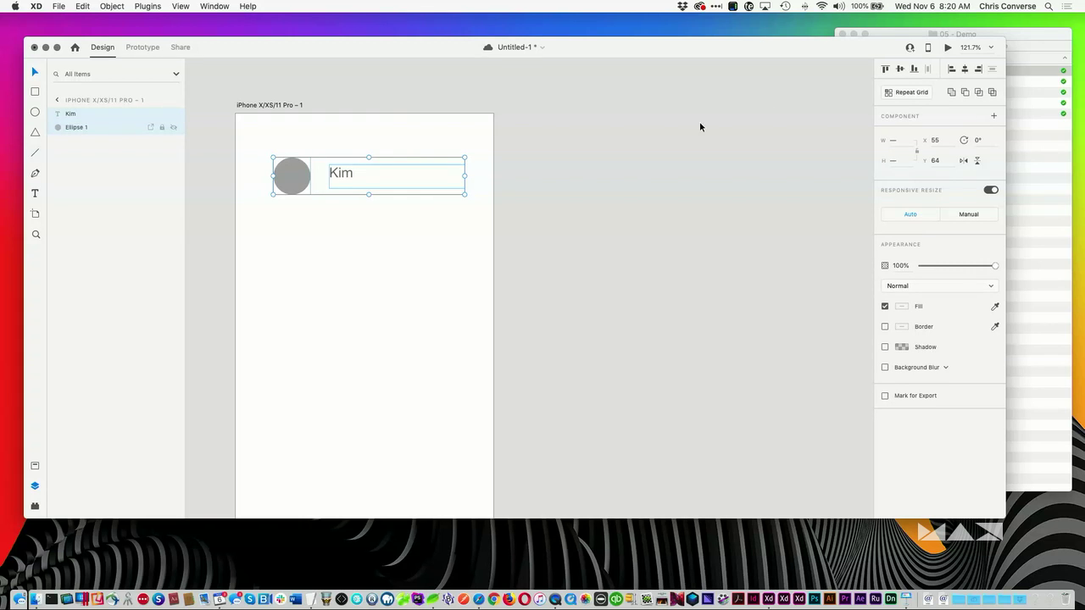
{"action": "left_click", "coordinate": [905, 93]}
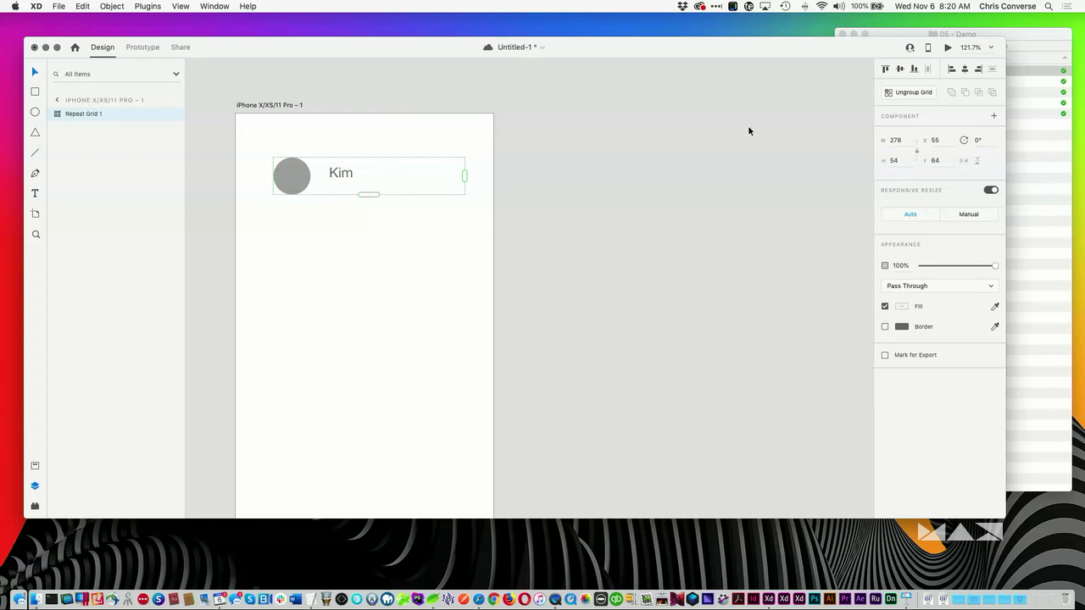
{"action": "left_click_drag", "start_coordinate": [374, 194], "coordinate": [363, 406]}
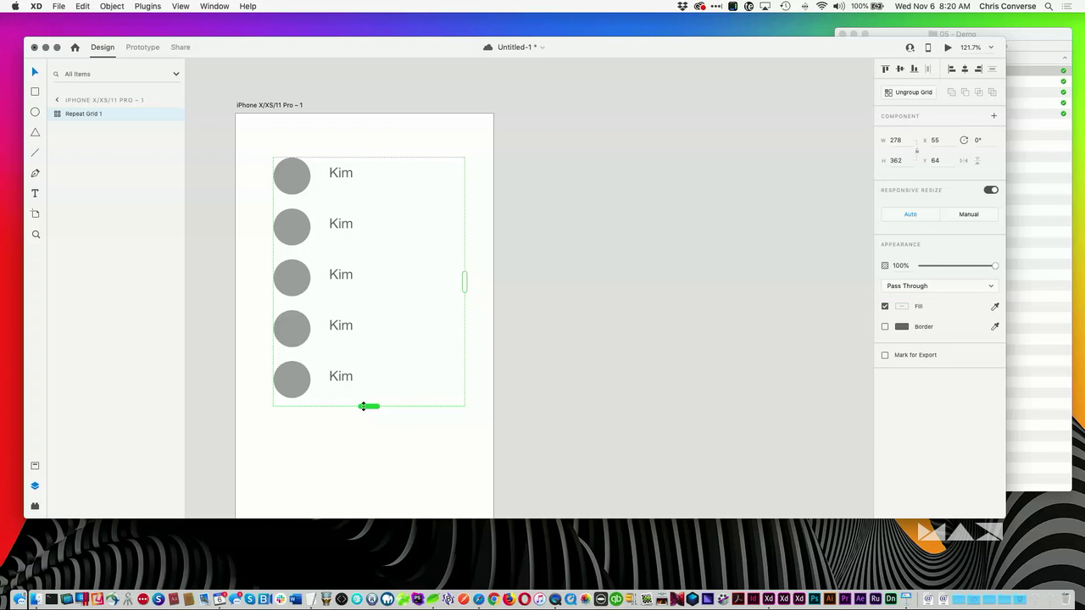
{"action": "left_click", "coordinate": [530, 269]}
{"action": "left_click", "coordinate": [297, 184]}
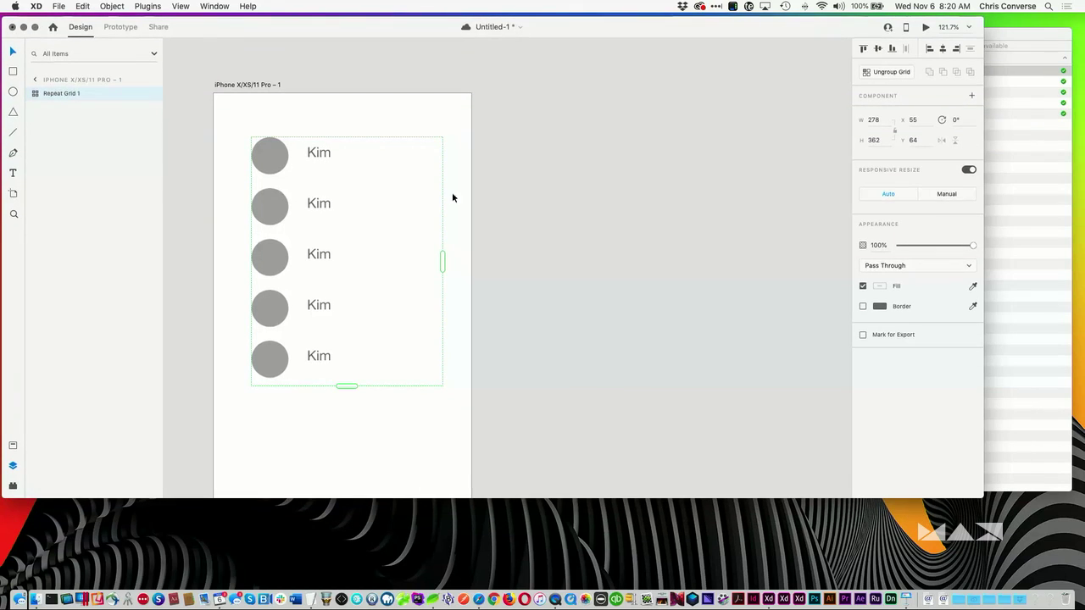
{"action": "double_click", "coordinate": [736, 506]}
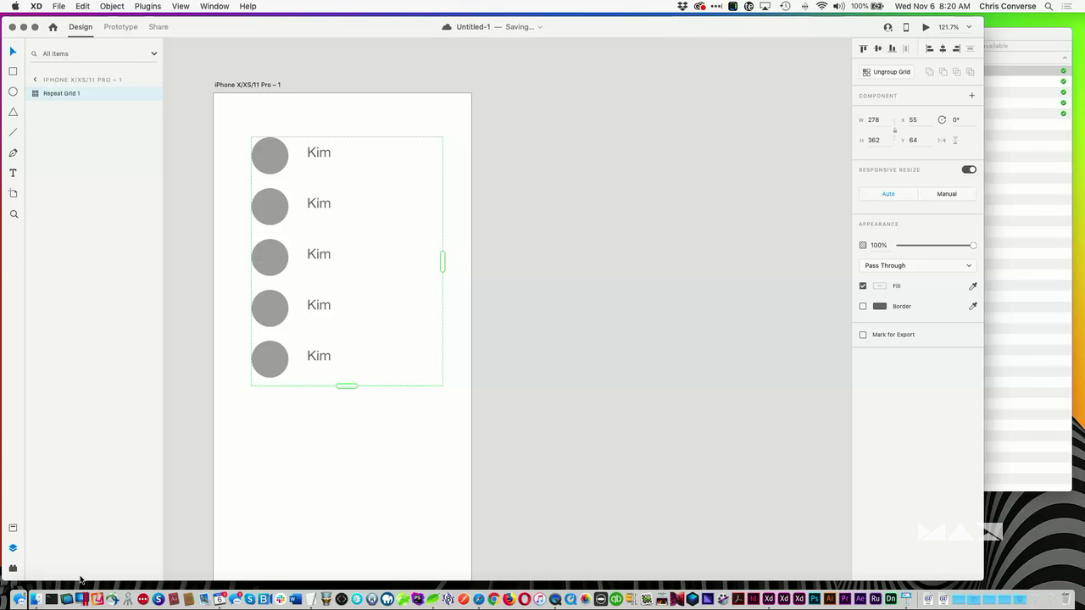
Step: Delete the name repeat grid and expand the Google Sheets plugin's options
{"action": "left_click", "coordinate": [12, 571]}
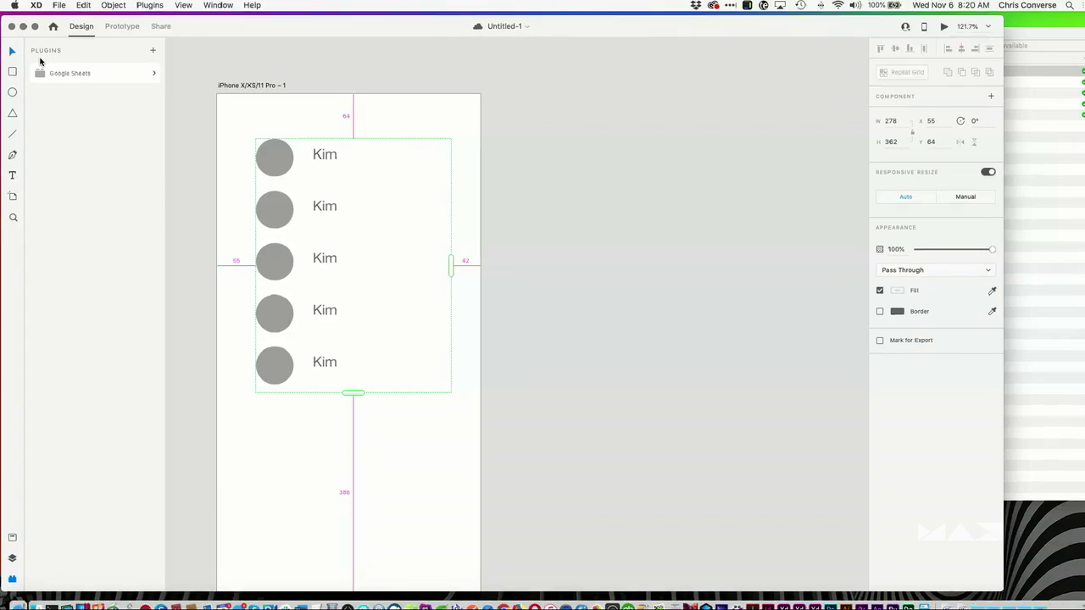
{"action": "key", "text": "Delete"}
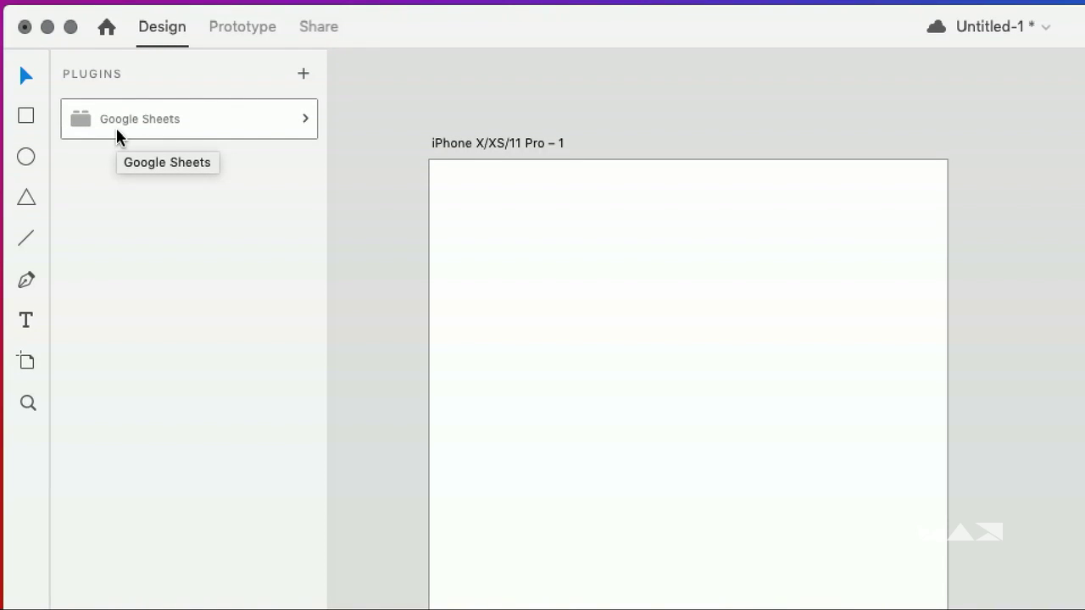
{"action": "left_click", "coordinate": [195, 127]}
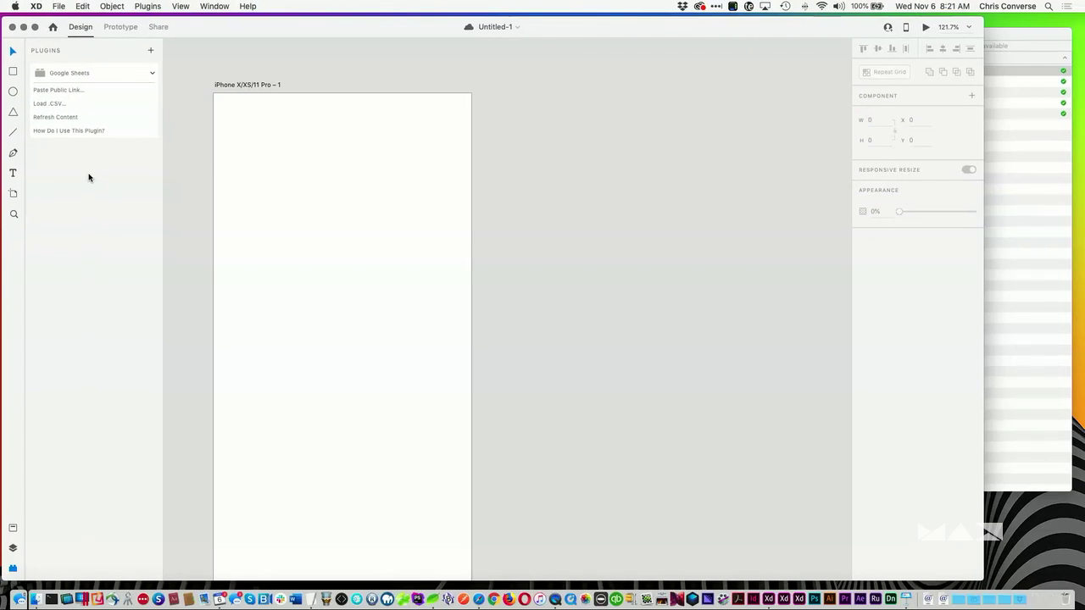
{"action": "left_click", "coordinate": [1018, 133]}
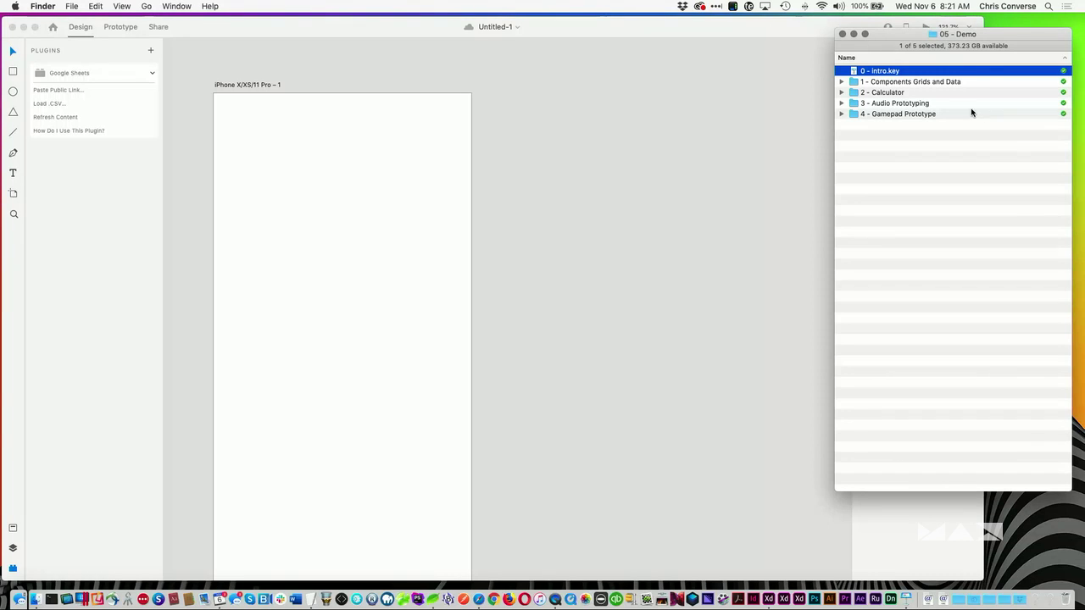
Step: Open names_01.csv from '1 - Components Grids and Data' in Adobe Dreamweaver 2019
{"action": "left_click", "coordinate": [842, 81]}
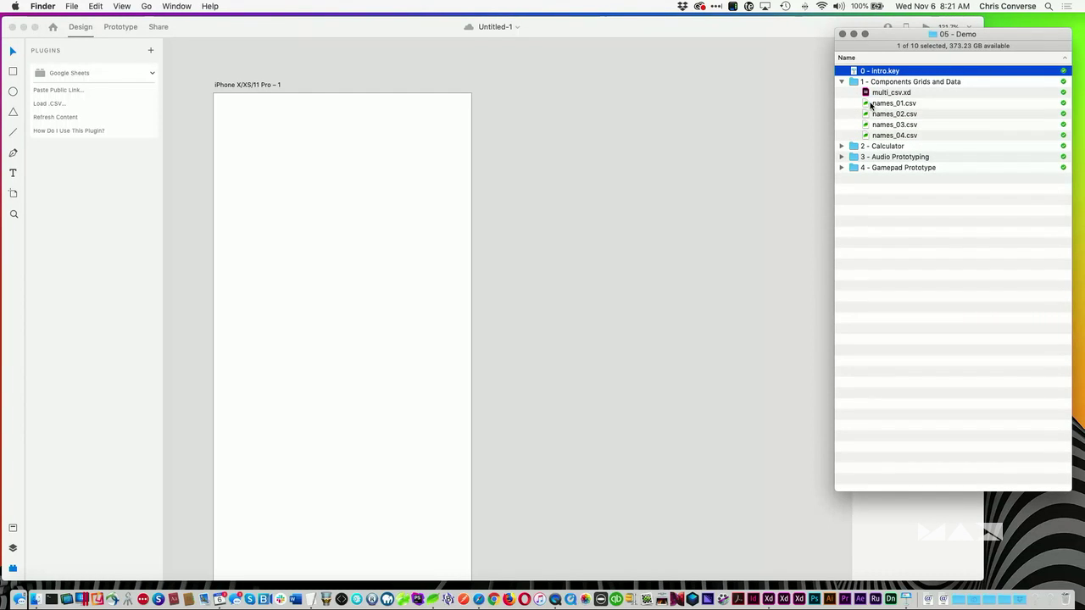
{"action": "left_click", "coordinate": [867, 105]}
{"action": "right_click", "coordinate": [867, 105]}
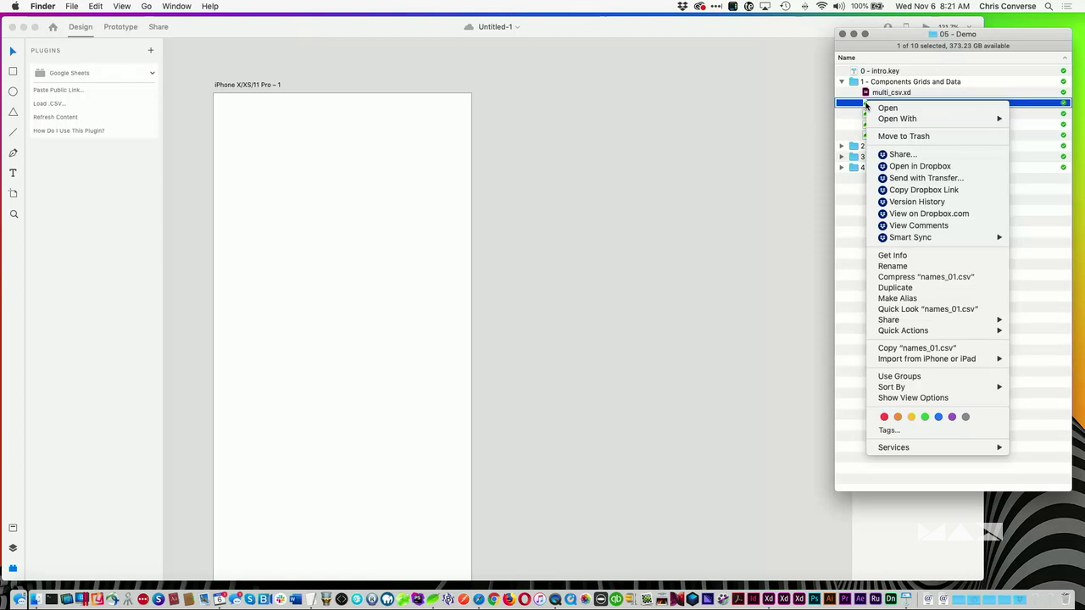
{"action": "mouse_move", "coordinate": [896, 120]}
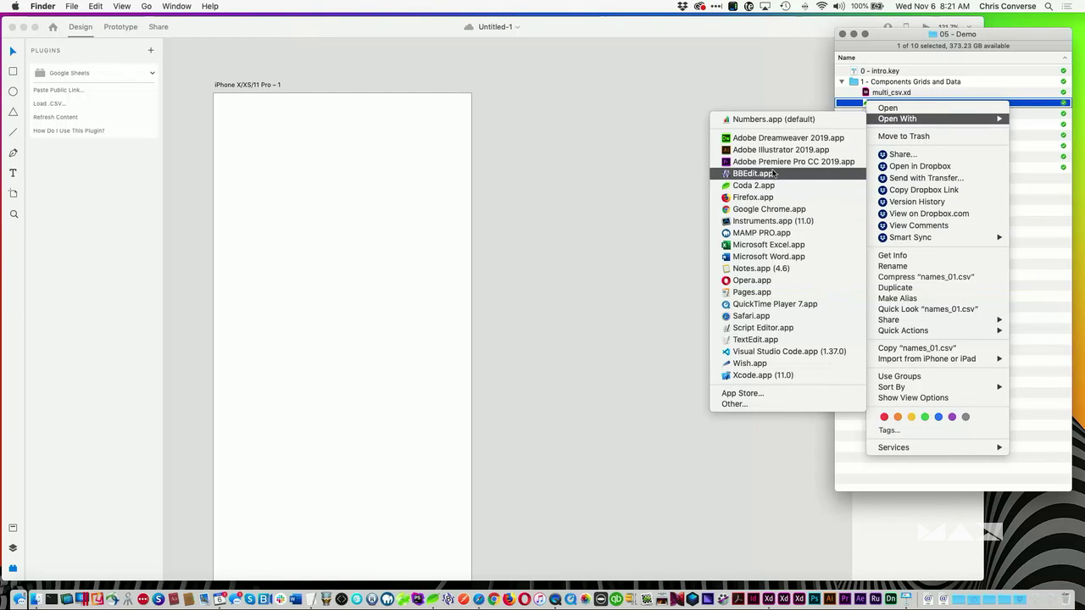
{"action": "left_click", "coordinate": [745, 140]}
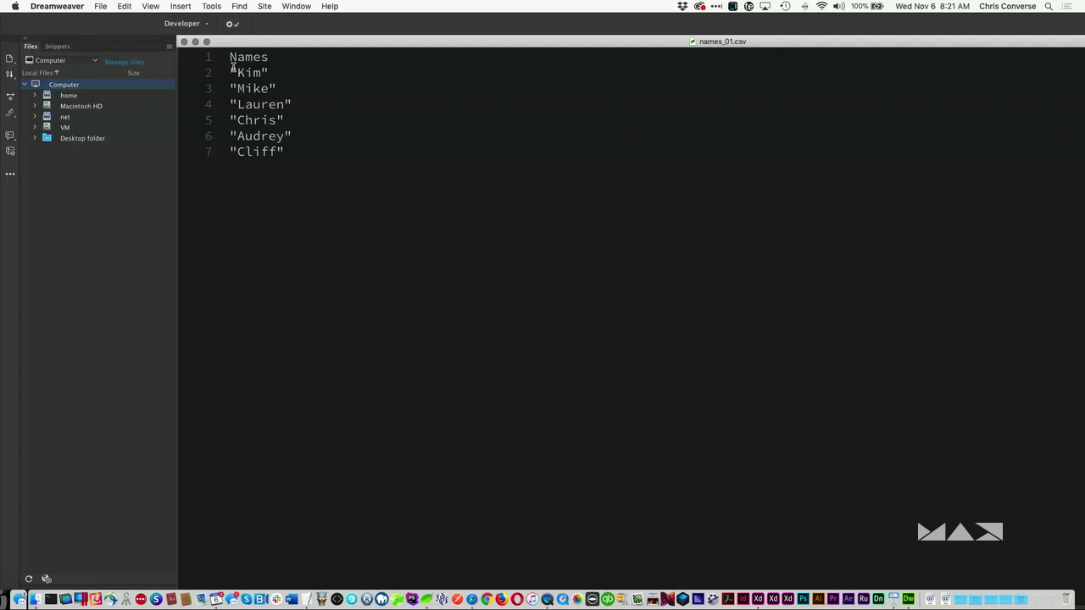
Step: Select all of names_01.csv and enlarge the editor font to read the six names
{"action": "key", "text": "super+a"}
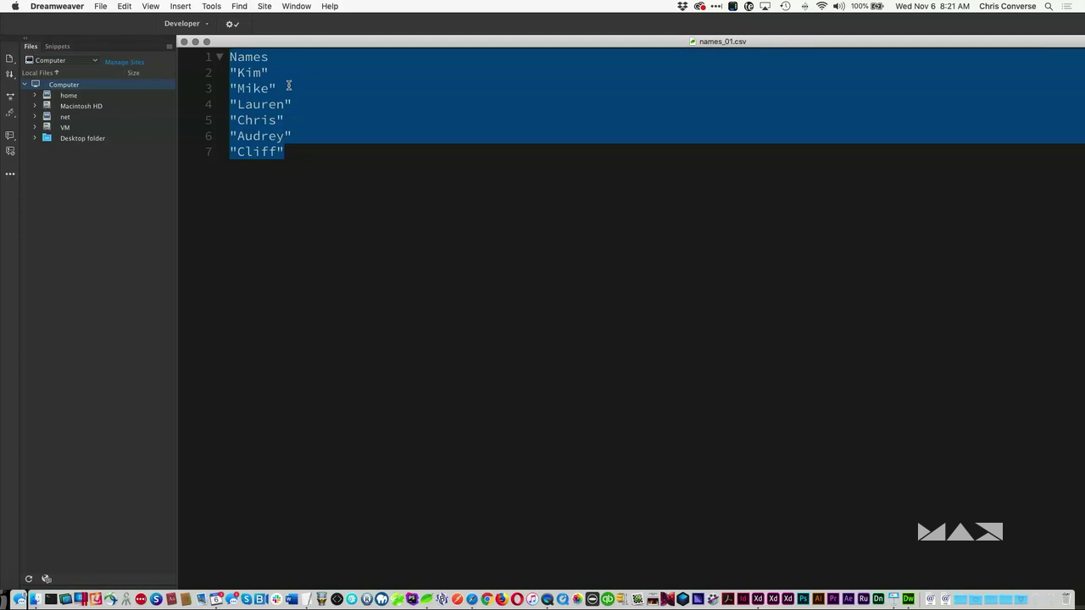
{"action": "key", "text": "super+equal"}
{"action": "key", "text": "super+equal"}
{"action": "key", "text": "super+equal"}
{"action": "key", "text": "super+equal"}
{"action": "key", "text": "super+equal"}
{"action": "key", "text": "super+equal"}
{"action": "key", "text": "super+equal"}
{"action": "key", "text": "super+equal"}
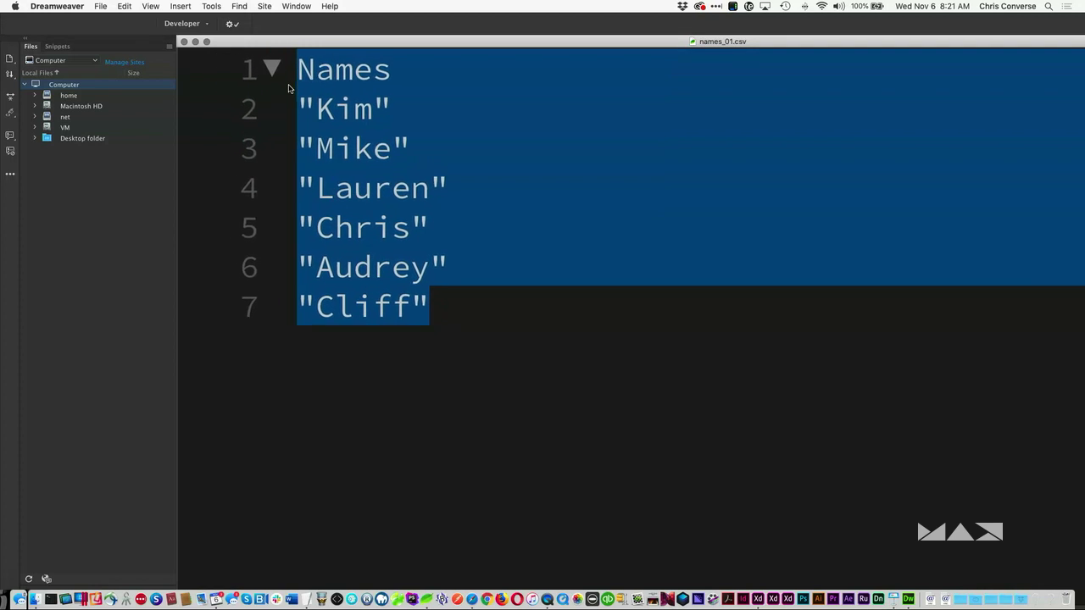
{"action": "left_click", "coordinate": [462, 95]}
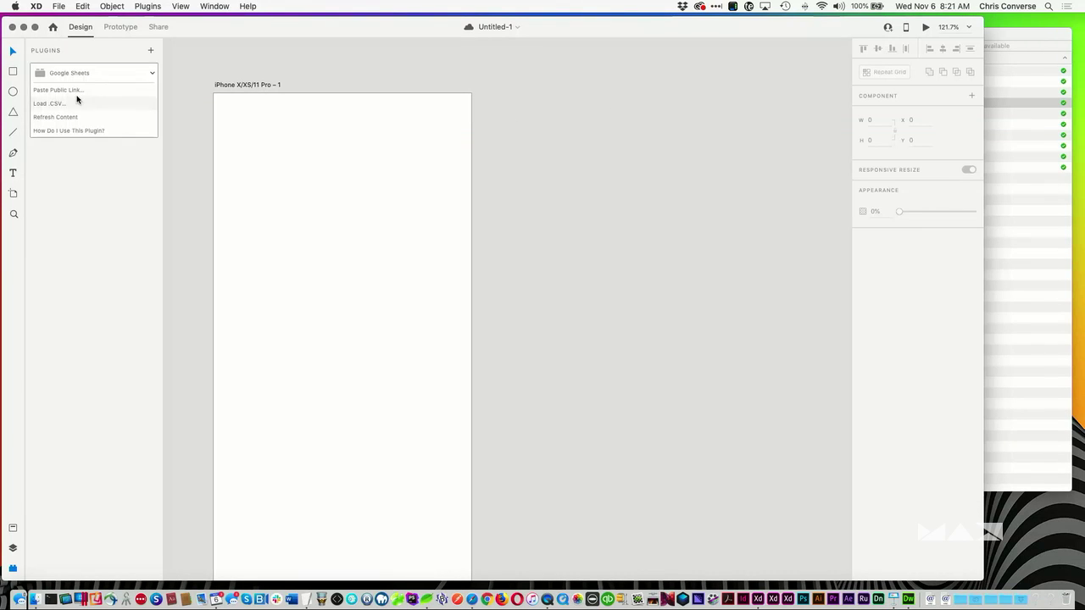
Step: Paste the five-row circle-and-name repeat grid onto the empty artboard
{"action": "left_click", "coordinate": [257, 108]}
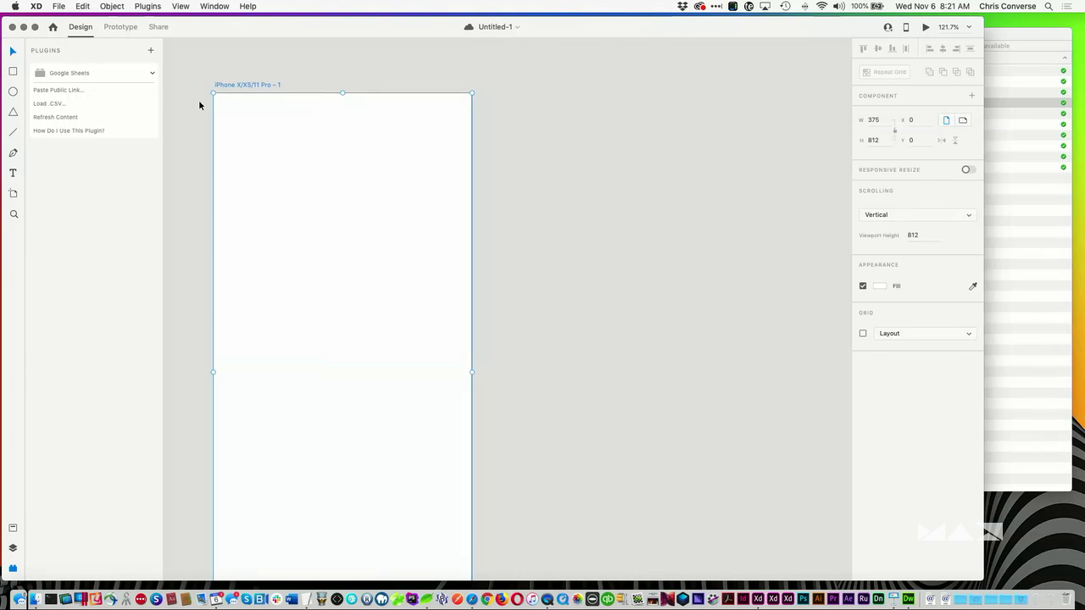
{"action": "left_click", "coordinate": [198, 99]}
{"action": "left_click", "coordinate": [133, 73]}
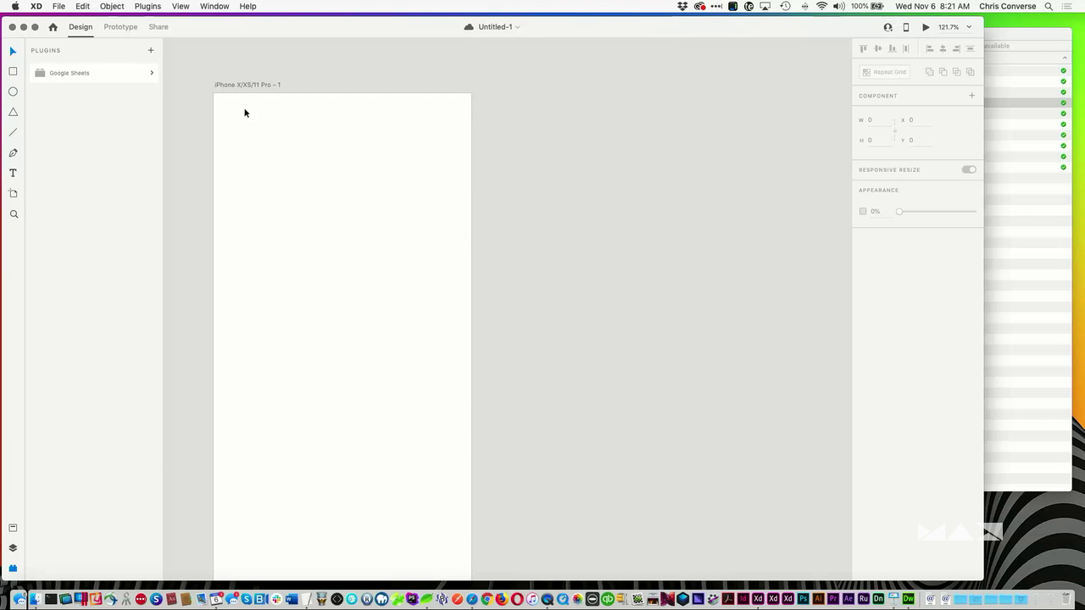
{"action": "key", "text": "super+0"}
{"action": "scroll", "coordinate": [390, 145], "scroll_direction": "right", "scroll_amount": 5}
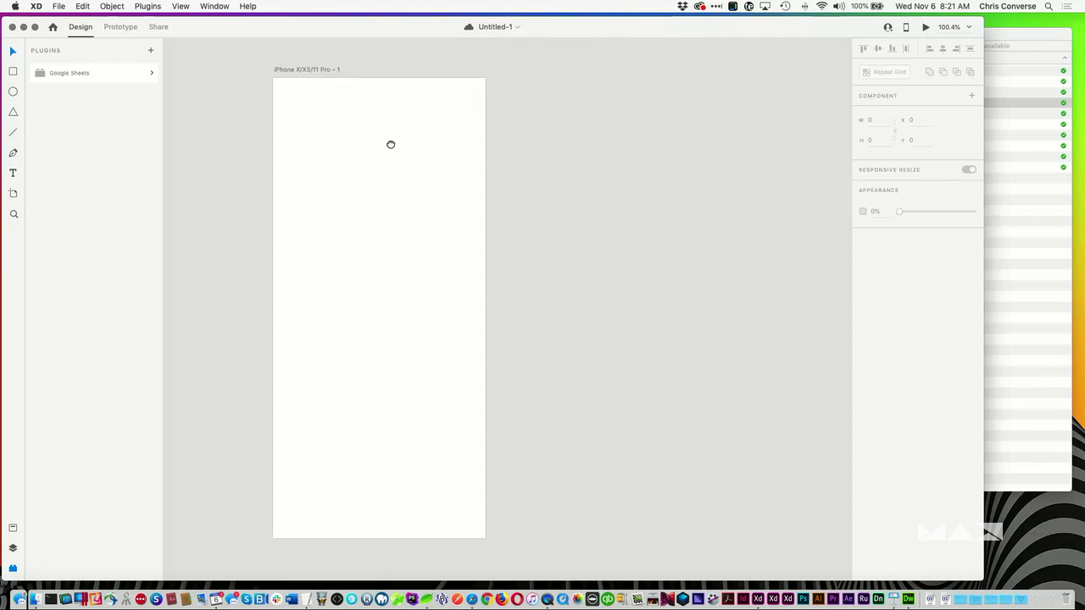
{"action": "key", "text": "super+v"}
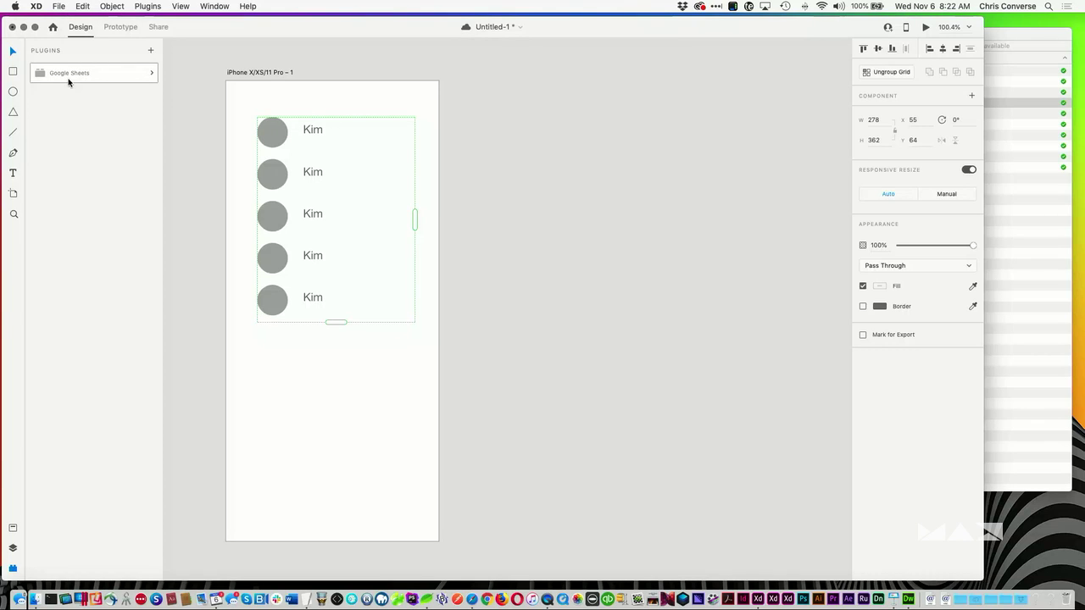
{"action": "left_click", "coordinate": [12, 547]}
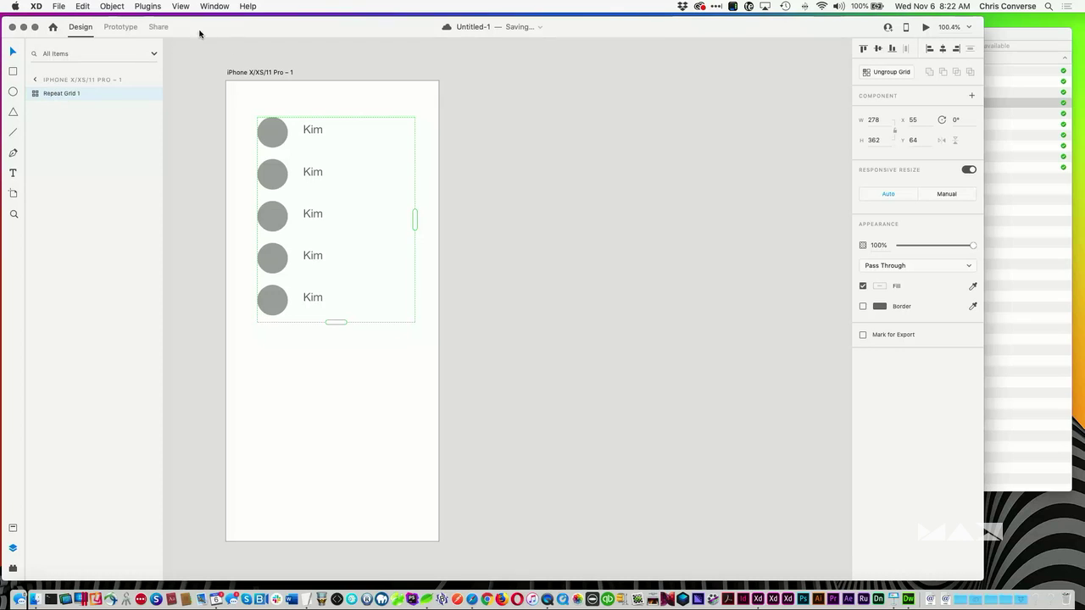
Step: Load names_01.csv via Google Sheets, map the text element to Names and apply
{"action": "left_click", "coordinate": [148, 7]}
{"action": "mouse_move", "coordinate": [152, 19]}
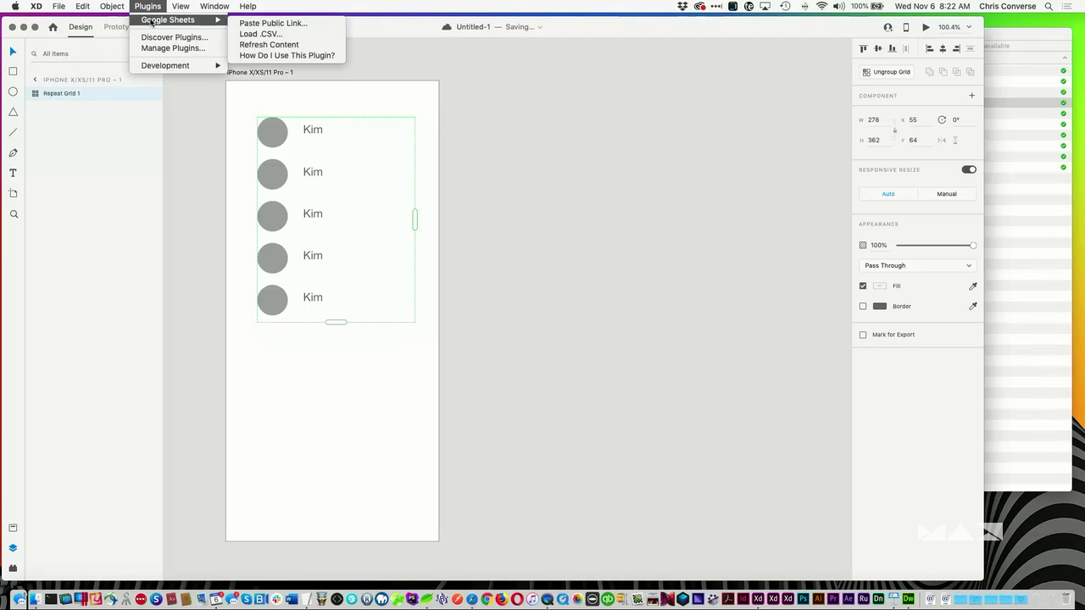
{"action": "left_click", "coordinate": [256, 35]}
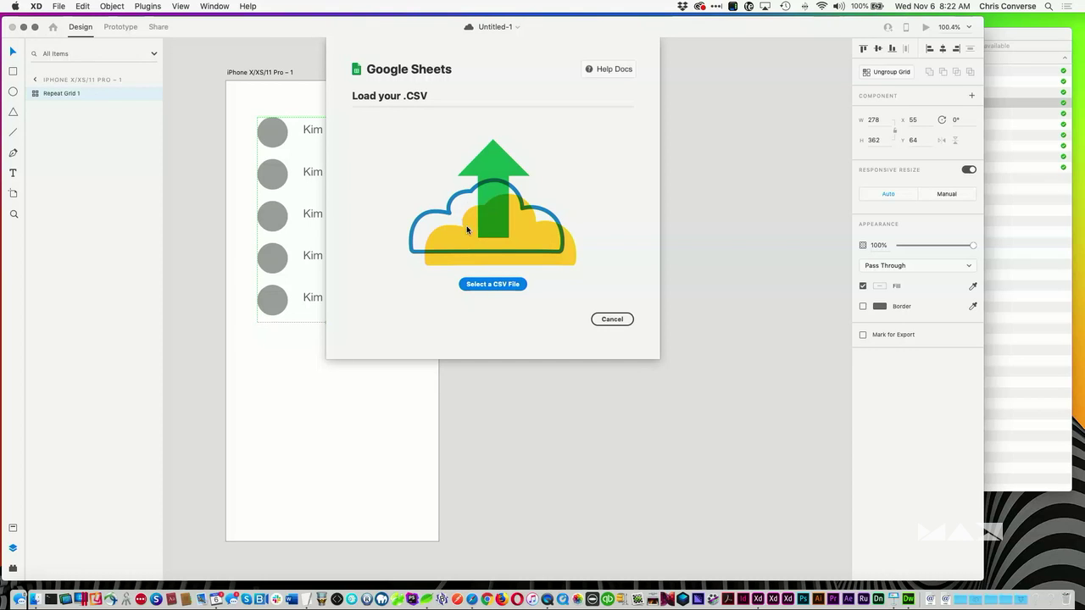
{"action": "left_click", "coordinate": [489, 286]}
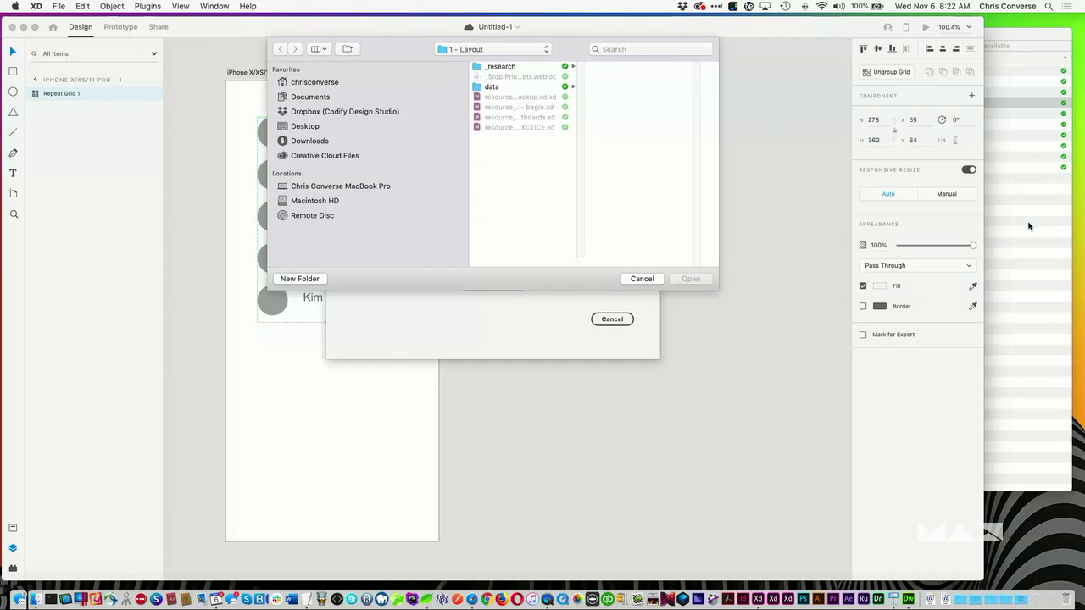
{"action": "left_click", "coordinate": [992, 105]}
{"action": "left_click_drag", "start_coordinate": [883, 106], "coordinate": [651, 158]}
{"action": "left_click", "coordinate": [695, 279]}
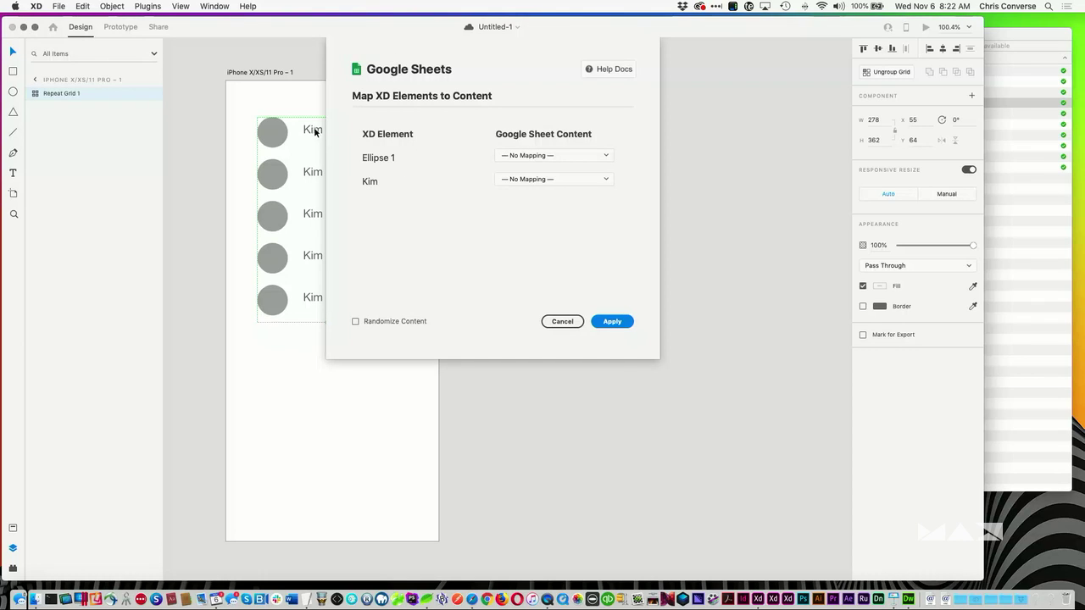
{"action": "left_click", "coordinate": [547, 179]}
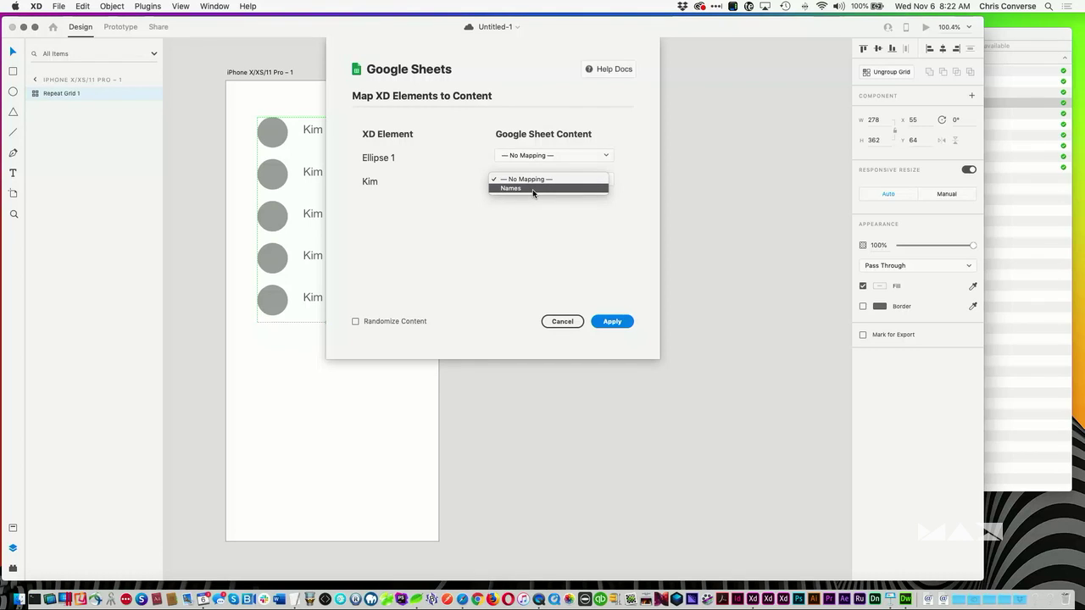
{"action": "left_click", "coordinate": [529, 189]}
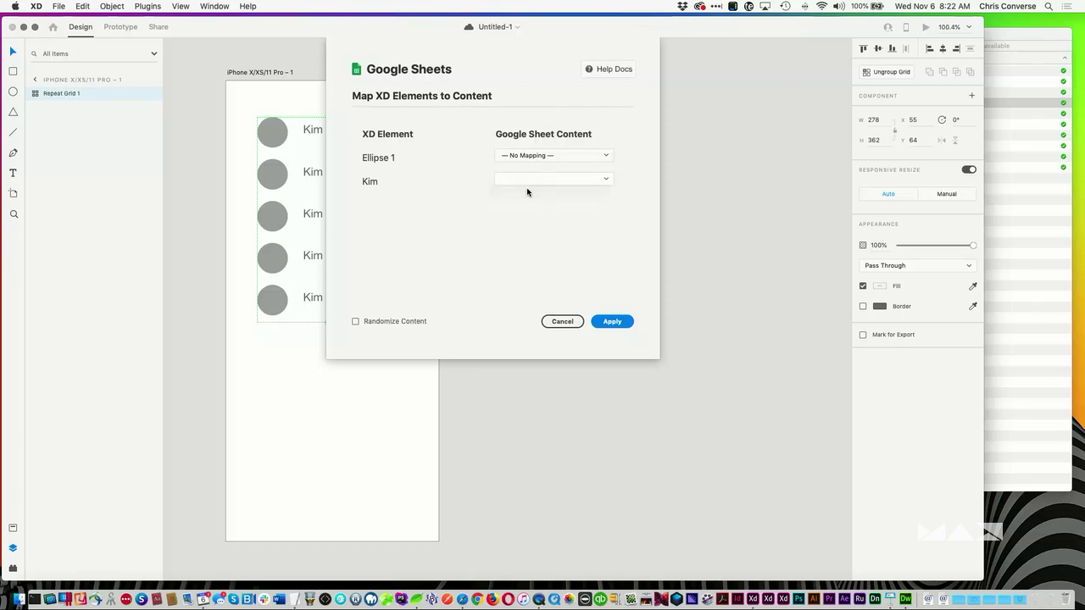
{"action": "left_click", "coordinate": [605, 323]}
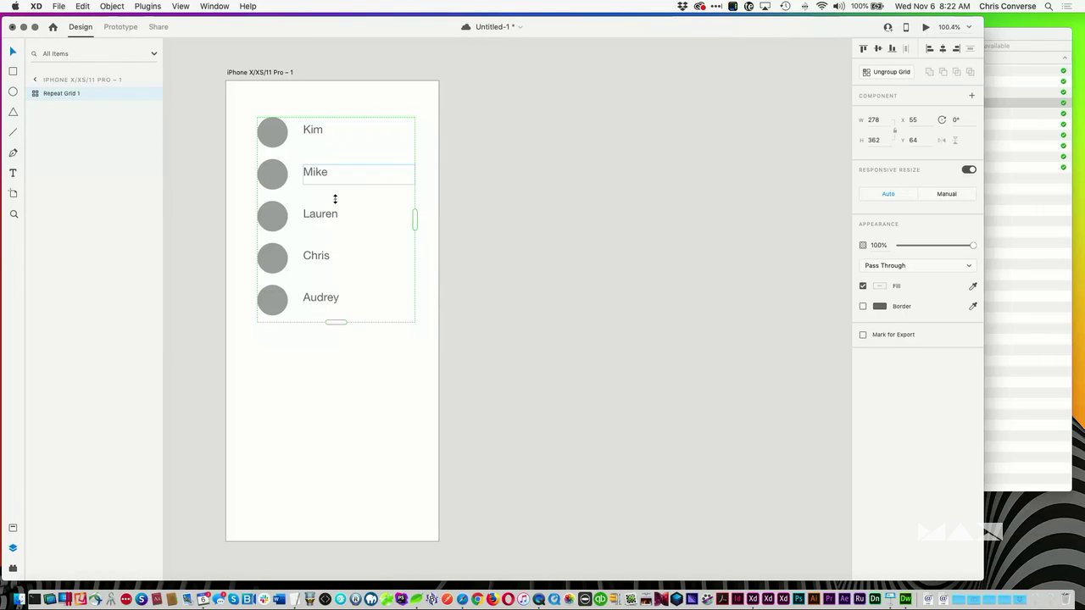
Step: Extend the grid to six rows ending with Cliff and duplicate the artboard as iPhone X/XS/11 Pro – 2
{"action": "left_click_drag", "start_coordinate": [337, 322], "coordinate": [330, 363]}
{"action": "left_click", "coordinate": [353, 376]}
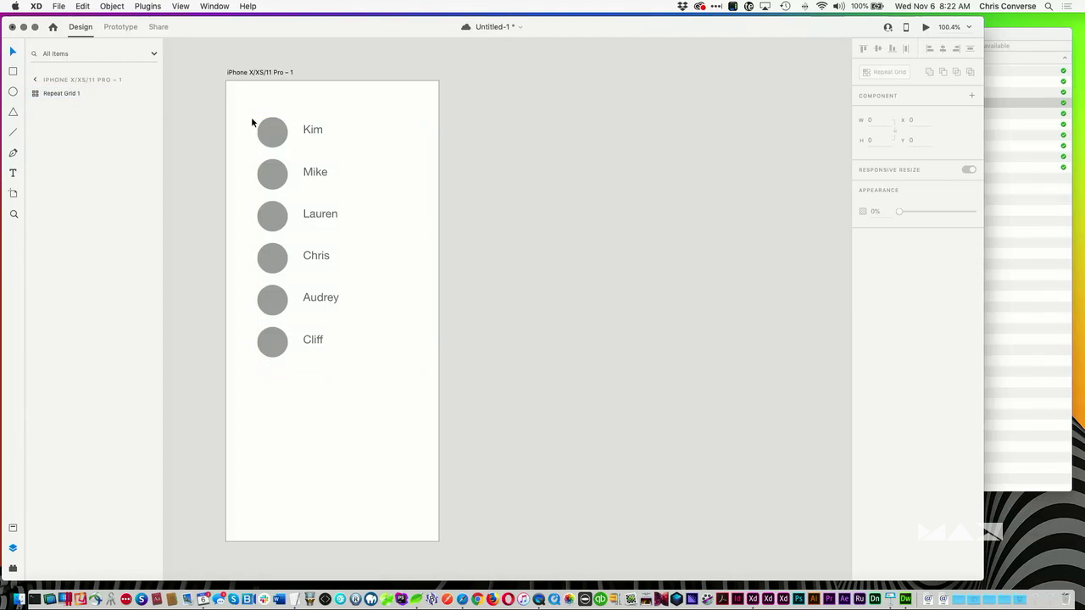
{"action": "left_click", "coordinate": [250, 74]}
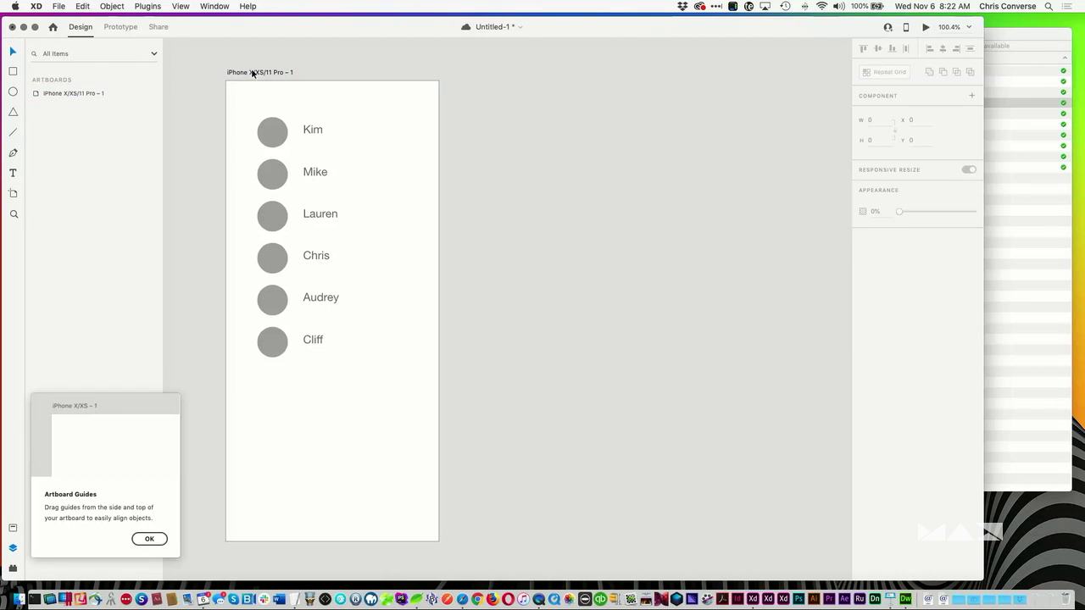
{"action": "left_click_drag", "start_coordinate": [252, 75], "coordinate": [546, 85]}
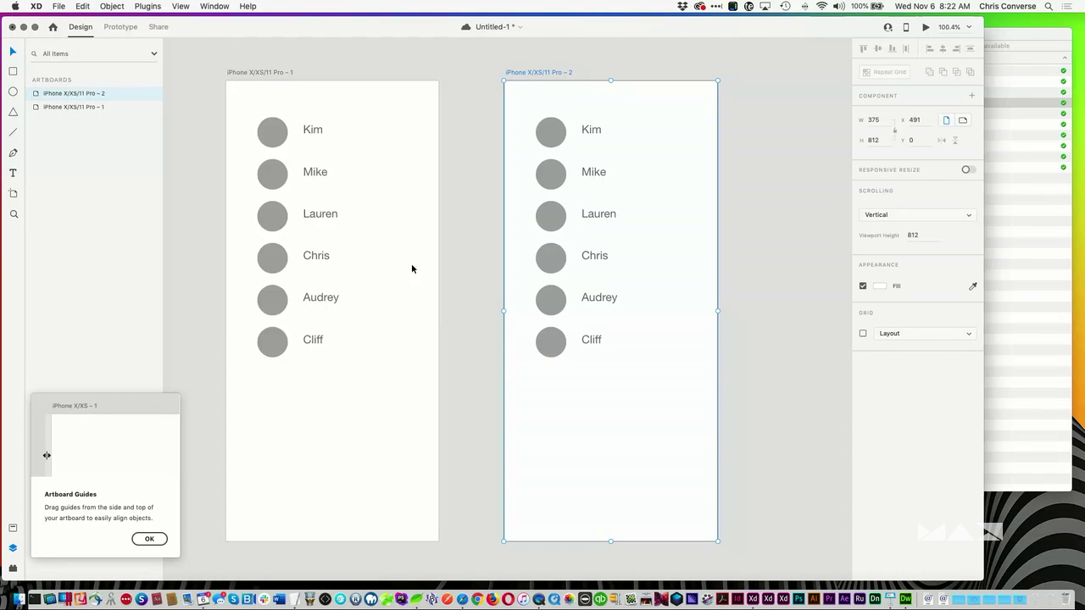
{"action": "left_click", "coordinate": [146, 540]}
{"action": "left_click", "coordinate": [539, 178]}
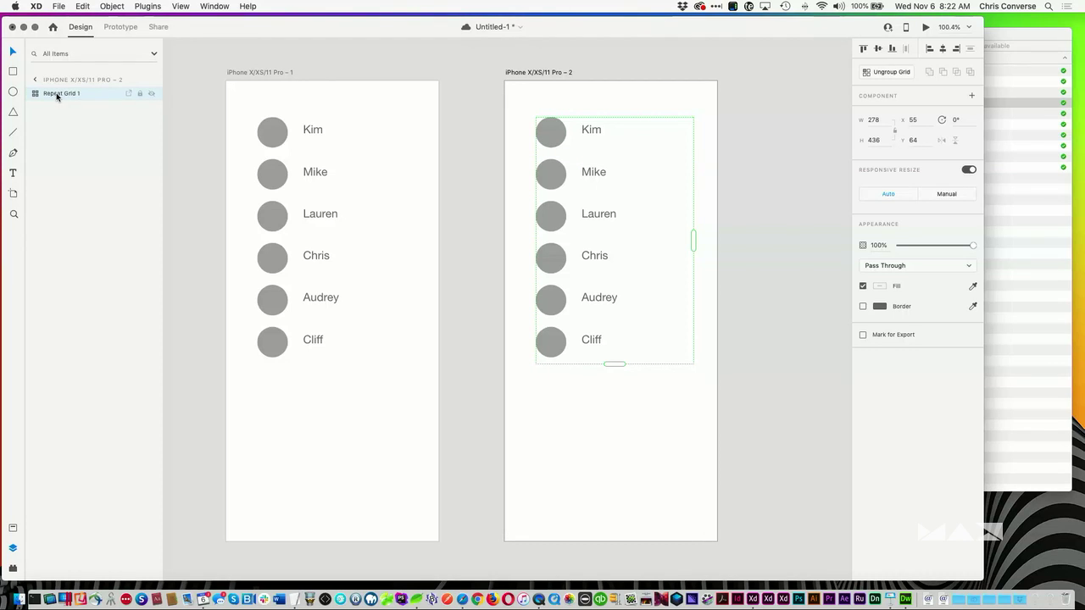
Step: Load names_02.csv into the Google Sheets plugin for the second grid
{"action": "left_click", "coordinate": [148, 6]}
{"action": "mouse_move", "coordinate": [187, 20]}
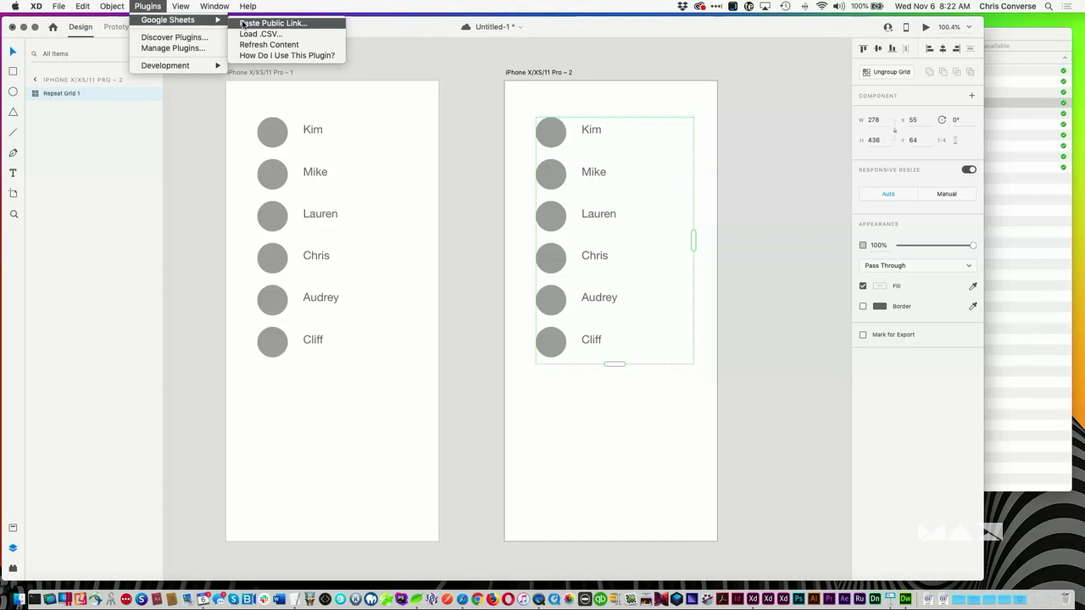
{"action": "left_click", "coordinate": [251, 35]}
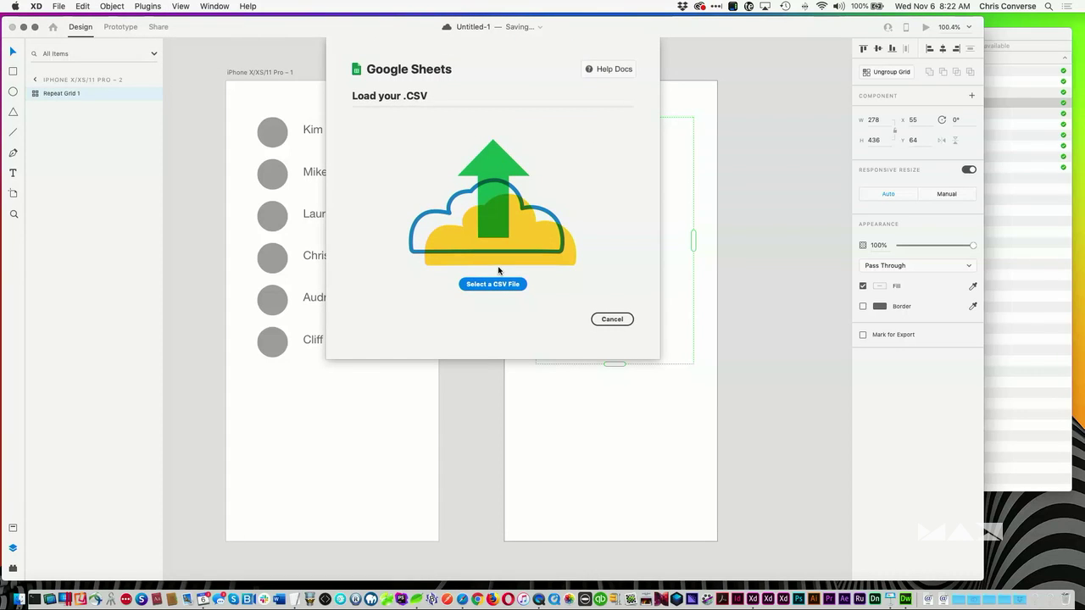
{"action": "left_click", "coordinate": [497, 284]}
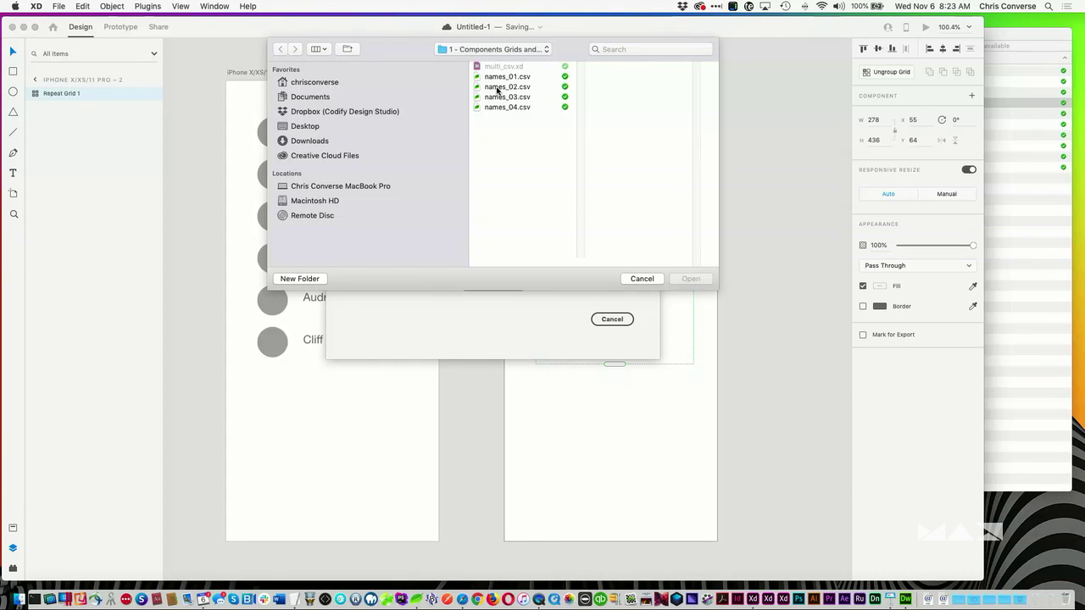
{"action": "left_click", "coordinate": [498, 89]}
{"action": "left_click", "coordinate": [688, 279]}
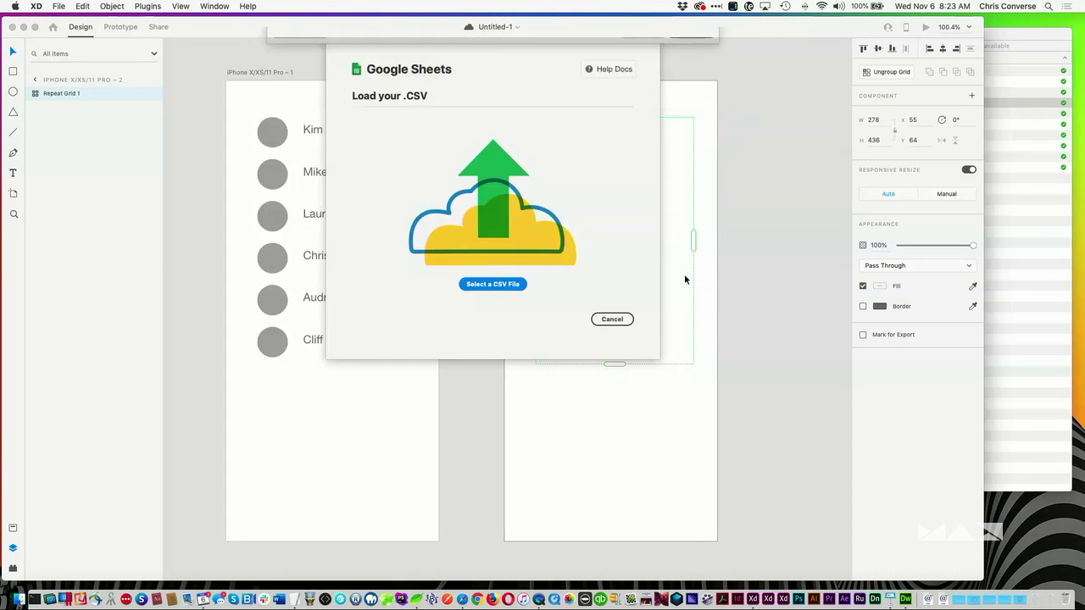
{"action": "scroll", "coordinate": [517, 183], "scroll_direction": "down", "scroll_amount": 2}
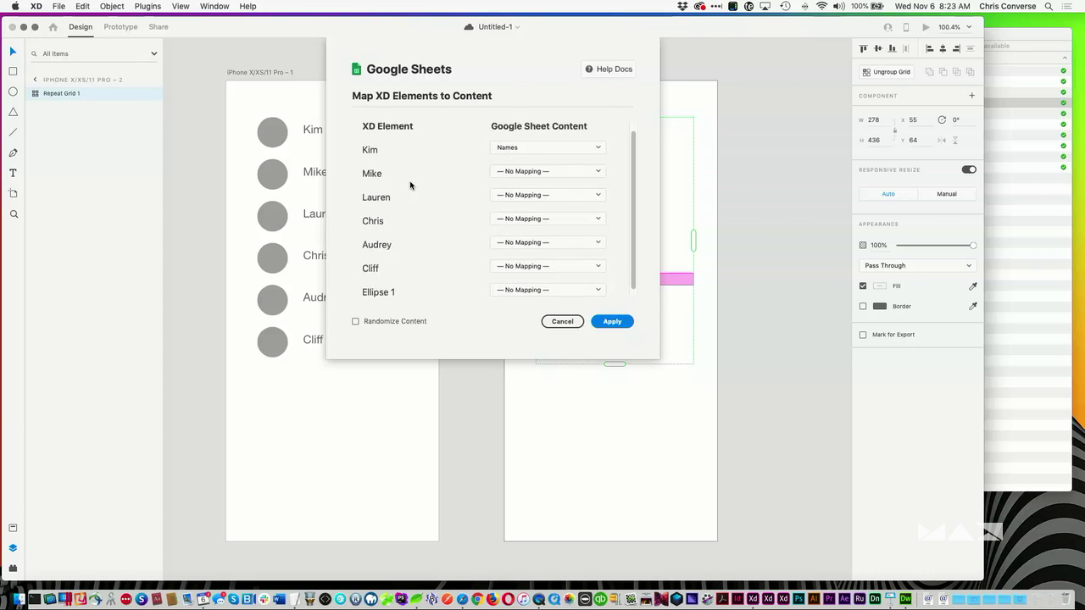
{"action": "scroll", "coordinate": [410, 187], "scroll_direction": "up", "scroll_amount": 2}
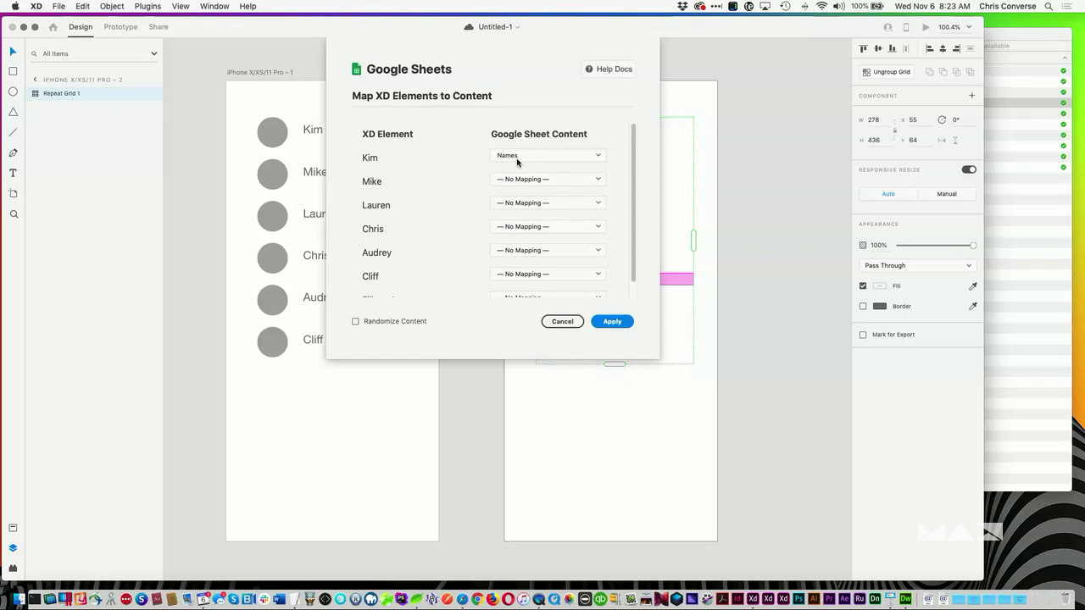
Step: Map each text row to Names and apply, giving Chris, Kathryn, Steve, Crystal, Brock, Tammy
{"action": "left_click", "coordinate": [505, 184]}
{"action": "left_click", "coordinate": [522, 190]}
{"action": "left_click", "coordinate": [521, 203]}
{"action": "left_click", "coordinate": [523, 211]}
{"action": "left_click", "coordinate": [535, 228]}
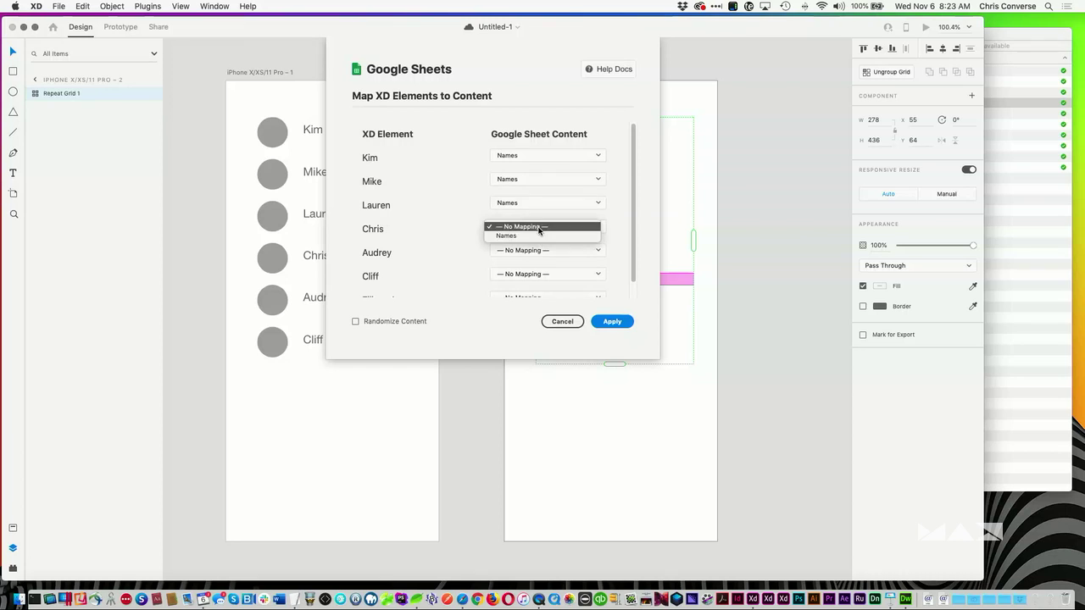
{"action": "left_click", "coordinate": [537, 236]}
{"action": "left_click", "coordinate": [536, 251]}
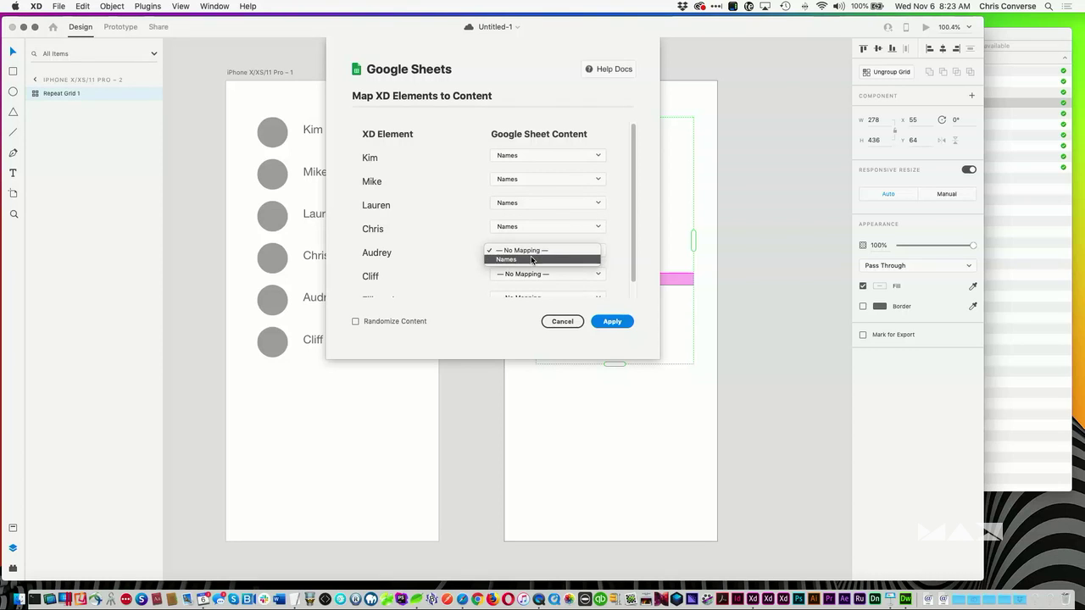
{"action": "left_click", "coordinate": [537, 260]}
{"action": "left_click", "coordinate": [620, 320]}
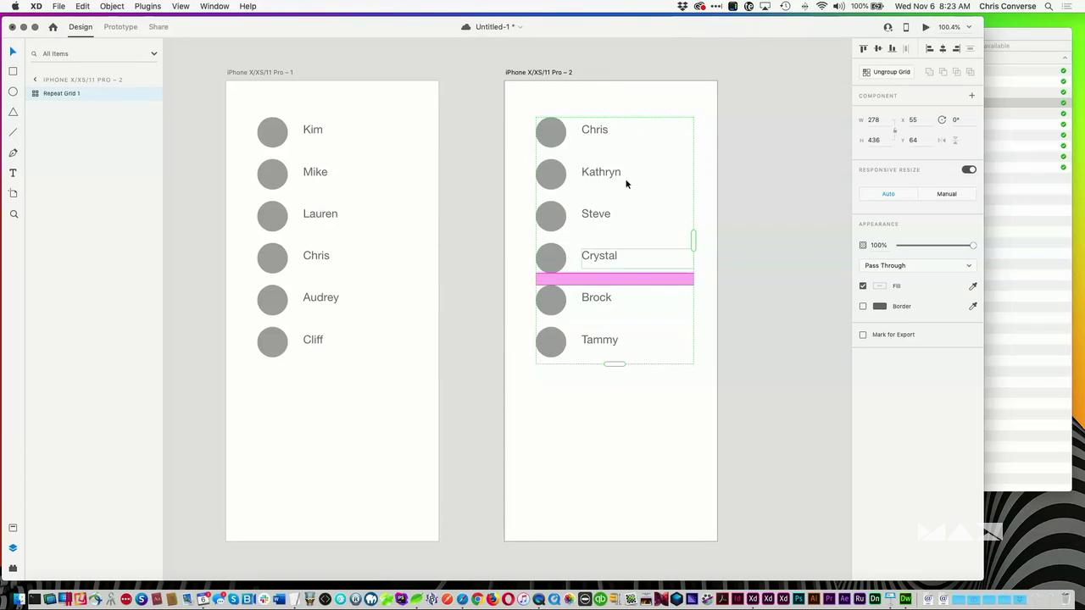
{"action": "left_click", "coordinate": [745, 154]}
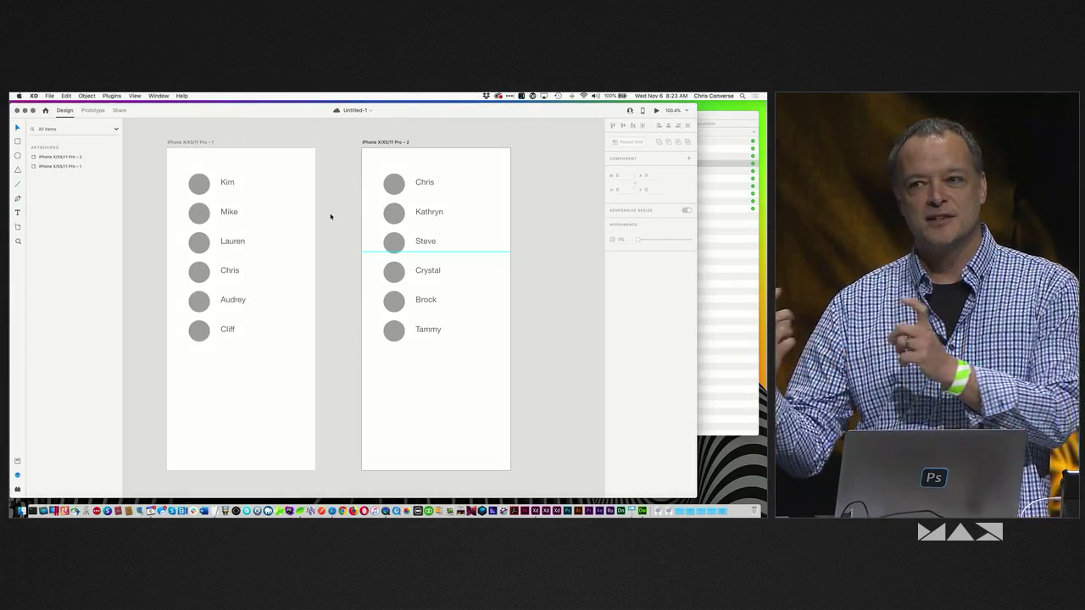
Step: Scroll up and select the second artboard, iPhone X/XS/11 Pro – 2
{"action": "scroll", "coordinate": [346, 206], "scroll_direction": "up", "scroll_amount": 1}
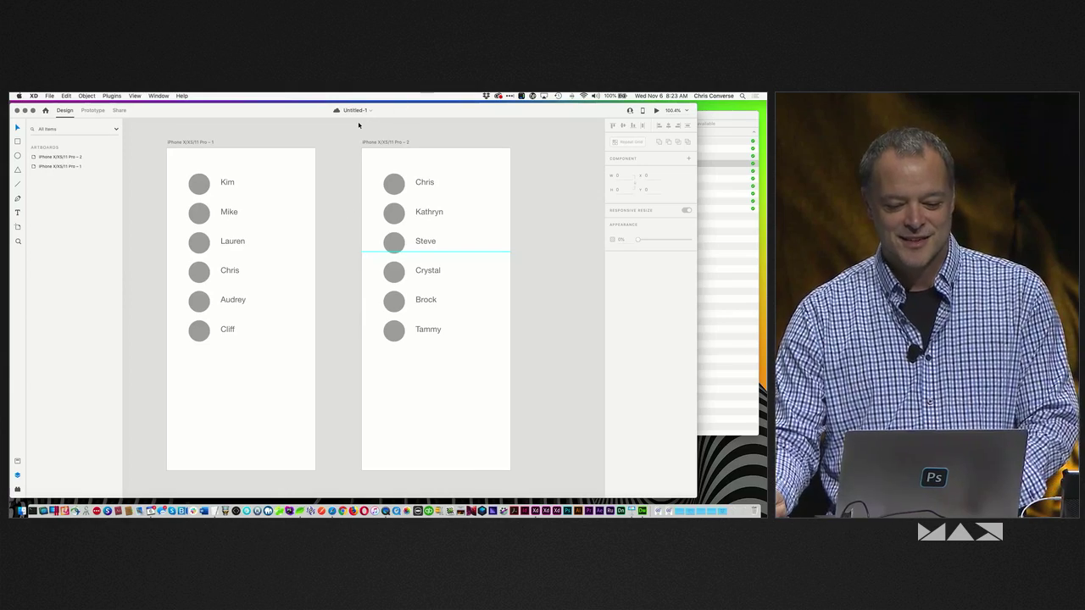
{"action": "left_click", "coordinate": [383, 144]}
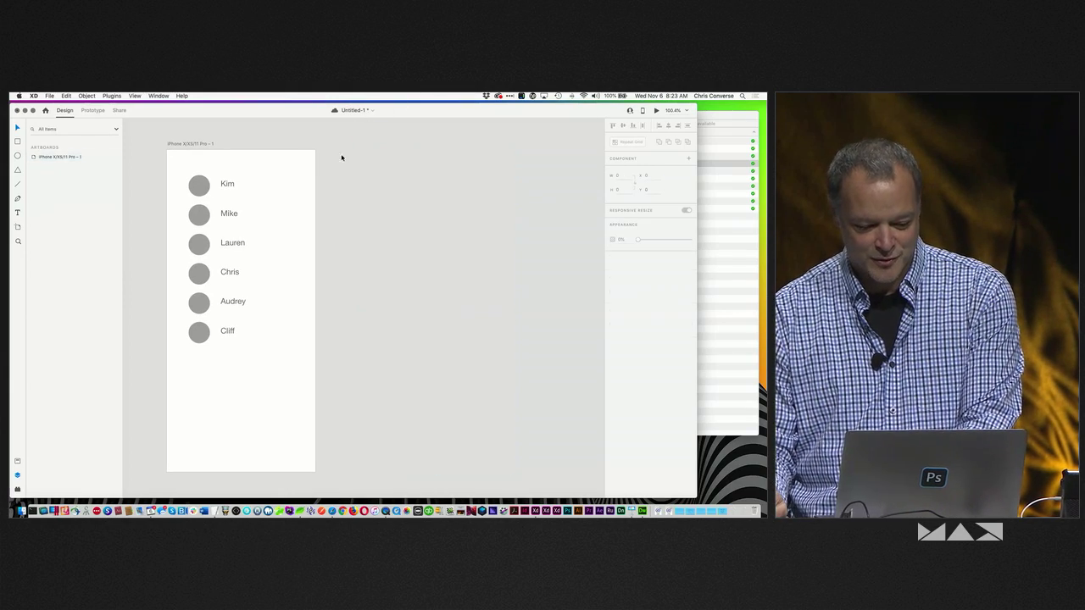
Step: Delete the second artboard and undo the list back to a single circle and name
{"action": "key", "text": "Delete"}
{"action": "key", "text": "super+z"}
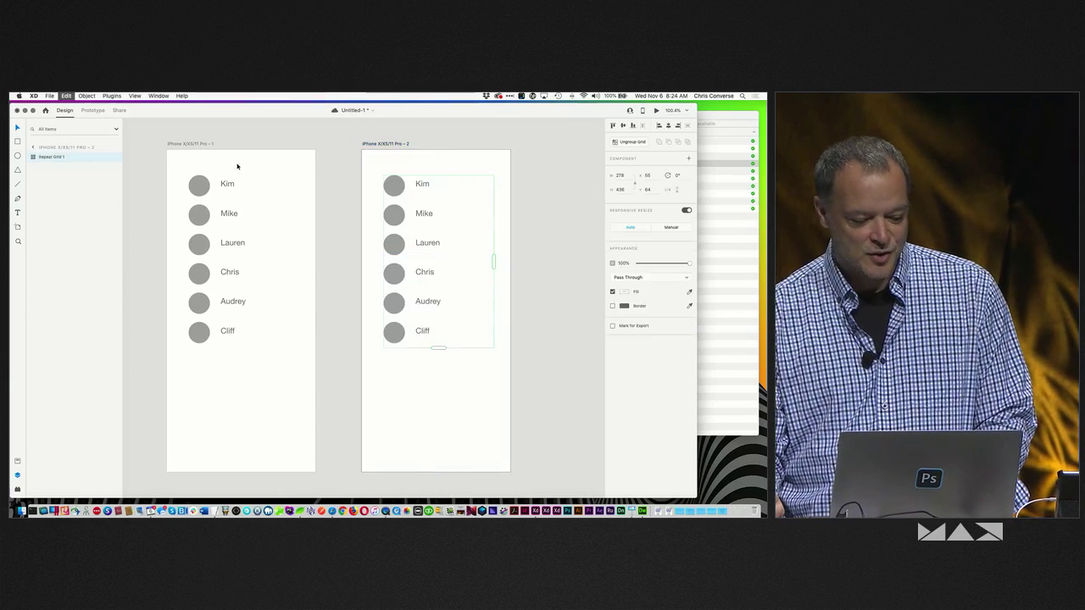
{"action": "key", "text": "super+z"}
{"action": "key", "text": "super+z"}
{"action": "key", "text": "super+z"}
{"action": "key", "text": "super+z"}
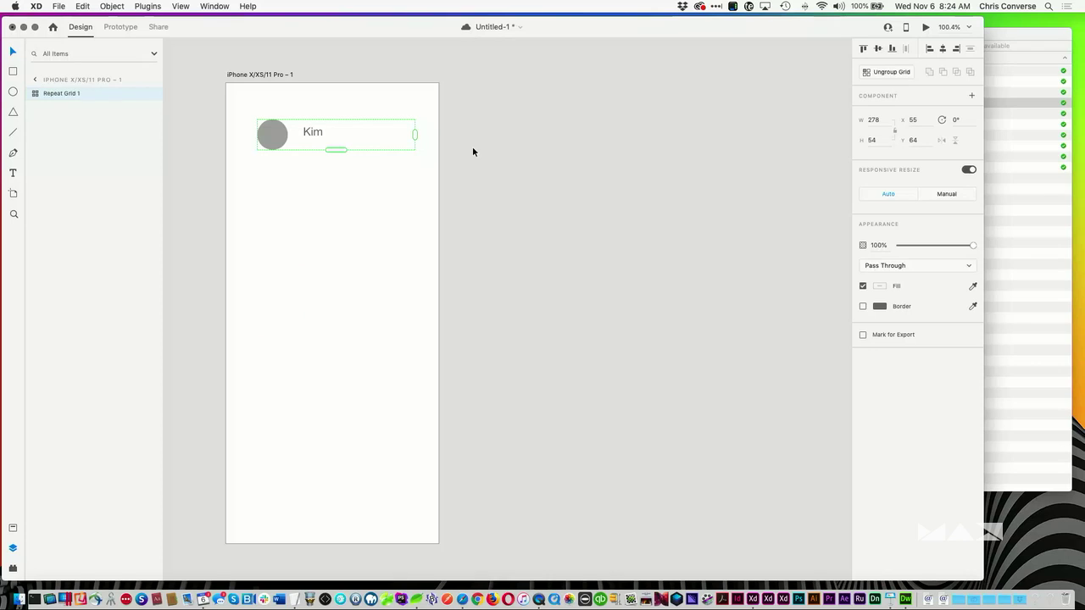
{"action": "key", "text": "super+z"}
{"action": "key", "text": "super+shift+z"}
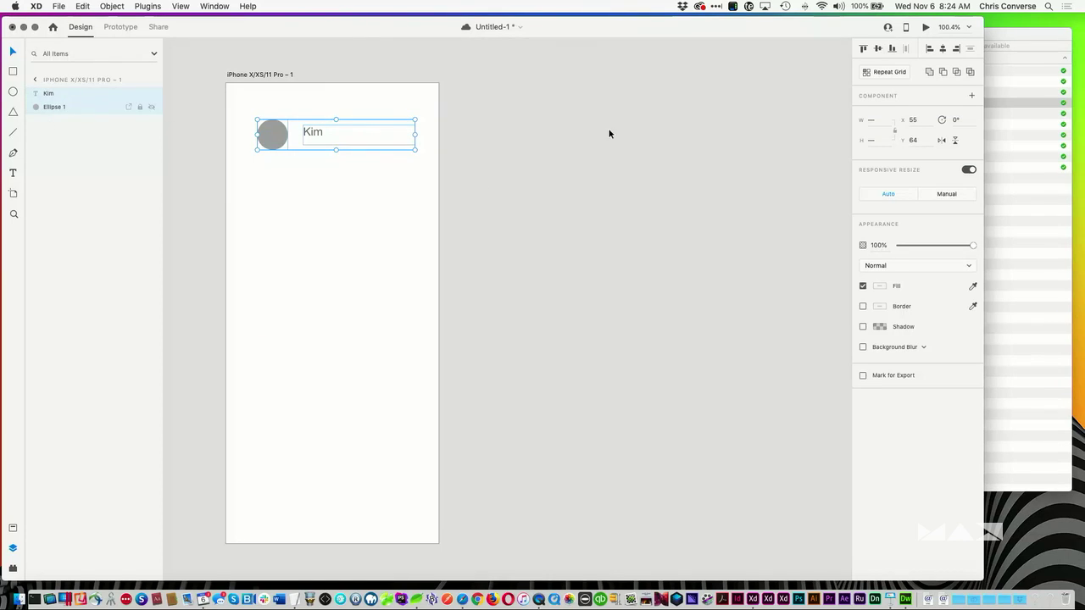
Step: Make the circle and name a repeat grid, relabel its text 'Names', and select Repeat Grid 1
{"action": "left_click", "coordinate": [886, 71]}
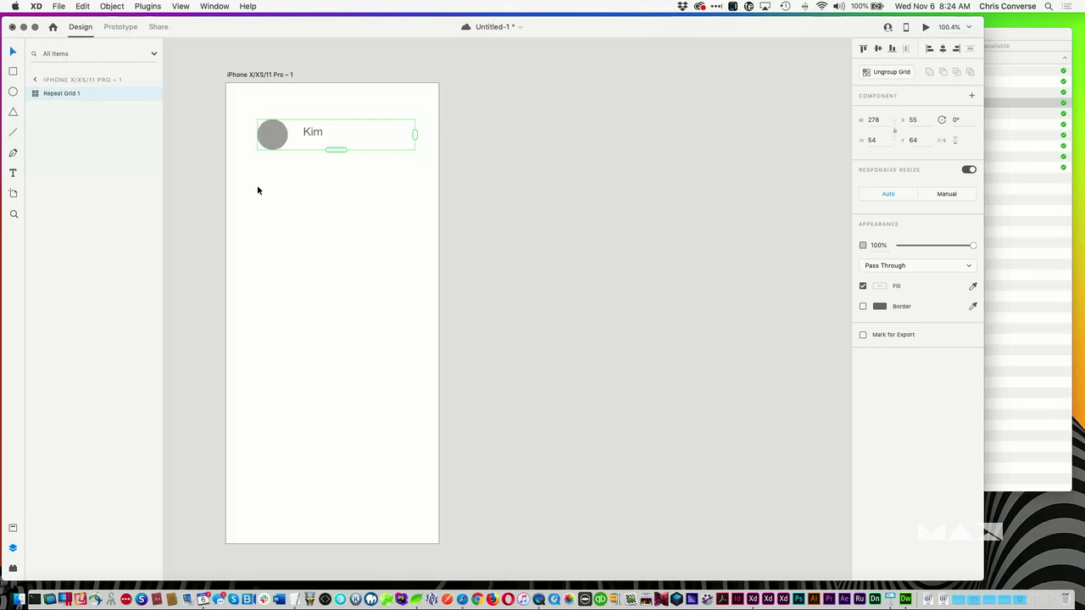
{"action": "double_click", "coordinate": [313, 133]}
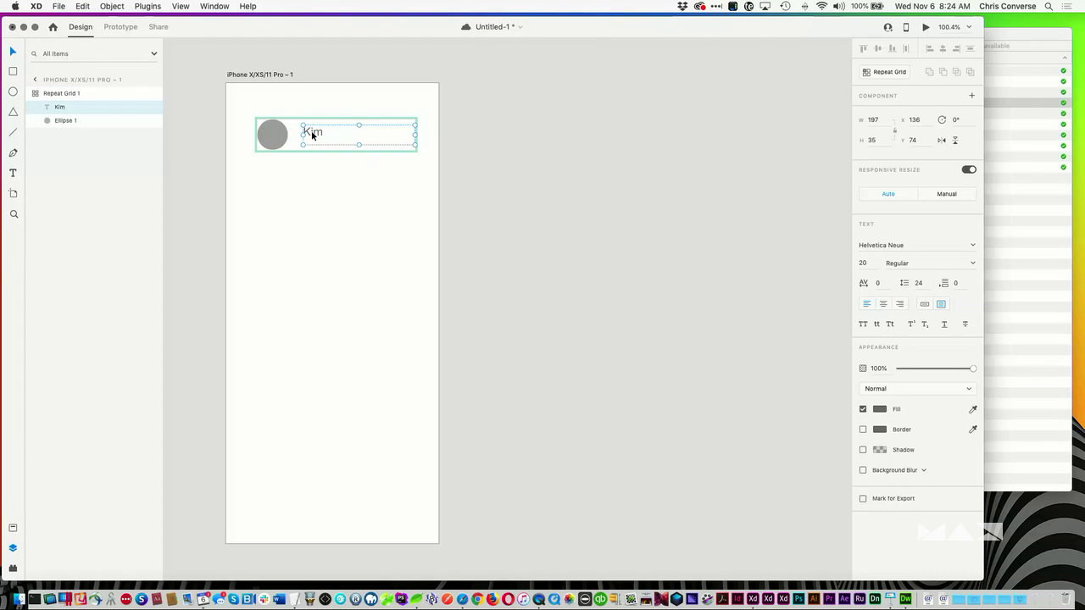
{"action": "double_click", "coordinate": [313, 133]}
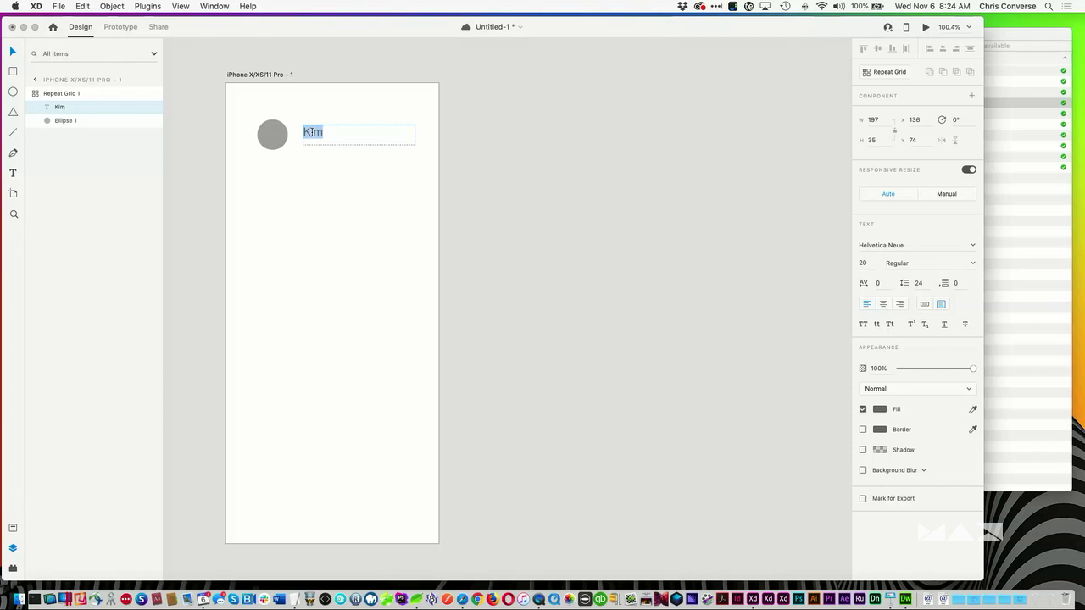
{"action": "type", "text": "Names"}
{"action": "key", "text": "Escape"}
{"action": "key", "text": "Escape"}
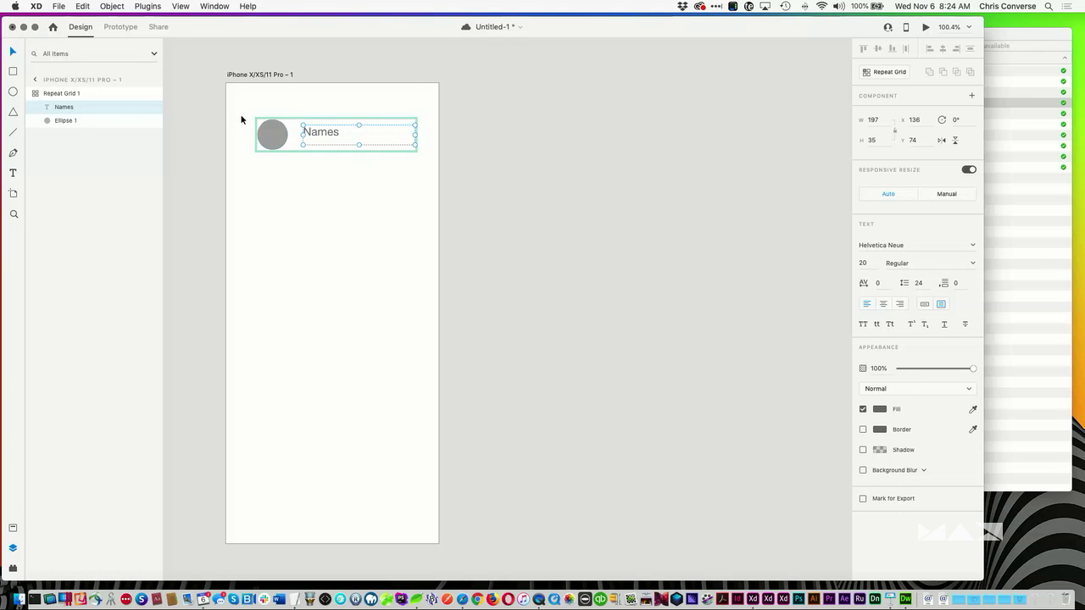
{"action": "left_click_drag", "start_coordinate": [229, 105], "coordinate": [327, 179]}
{"action": "left_click", "coordinate": [67, 95]}
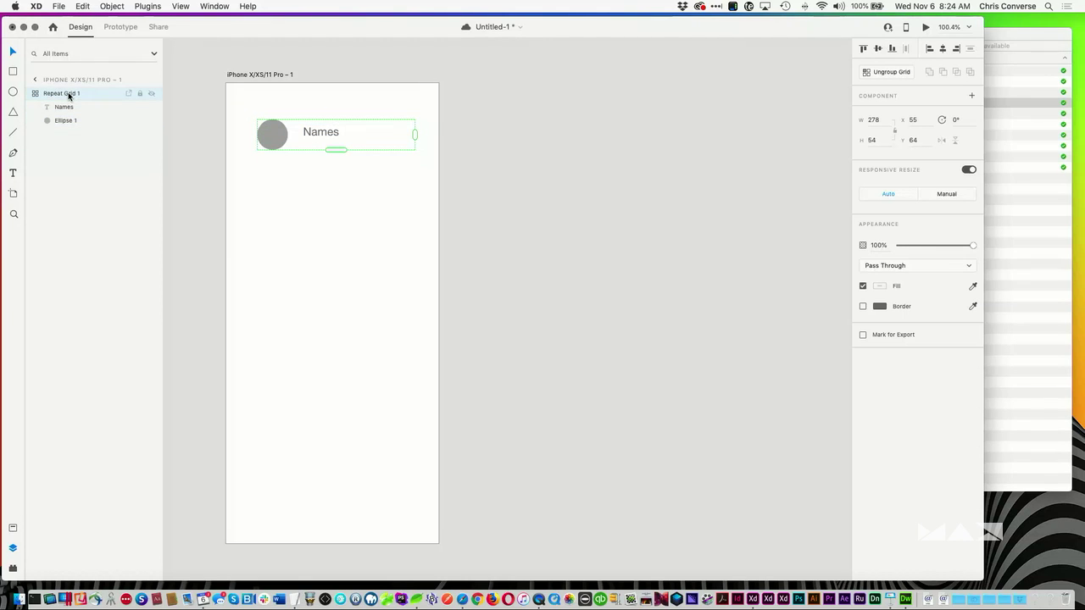
{"action": "left_click", "coordinate": [112, 6]}
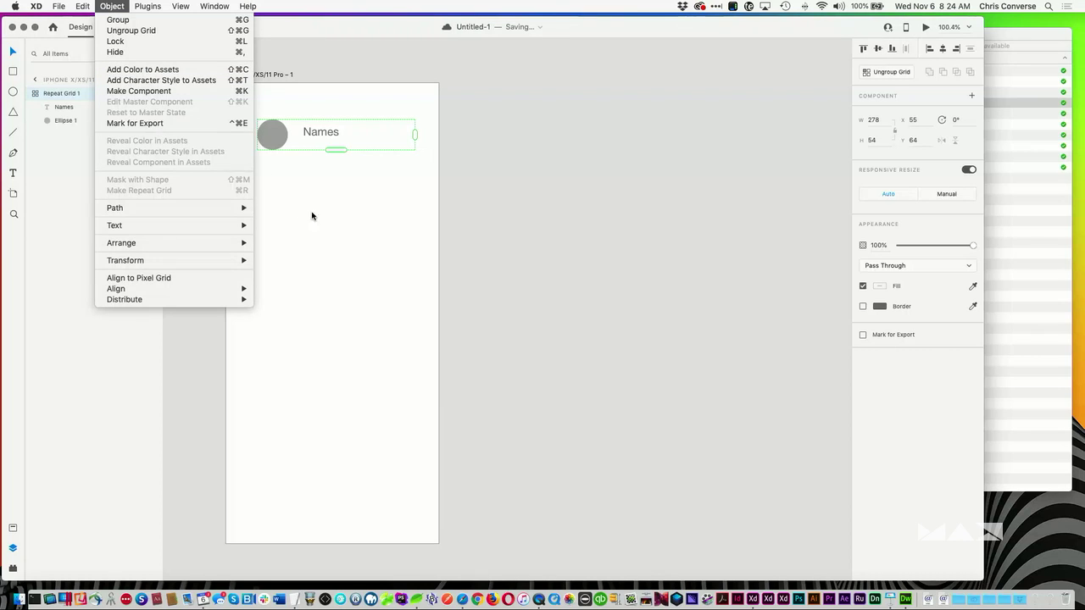
Step: Make the grid Component 1 – 1 with a new 'list 1' state and expand its layers
{"action": "left_click", "coordinate": [184, 91]}
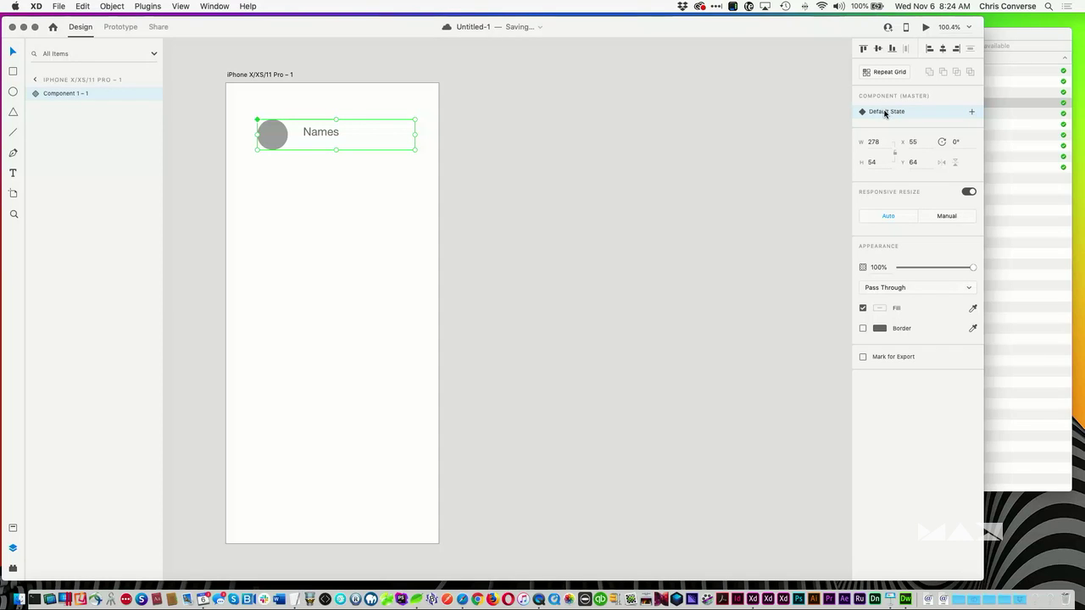
{"action": "left_click", "coordinate": [971, 114]}
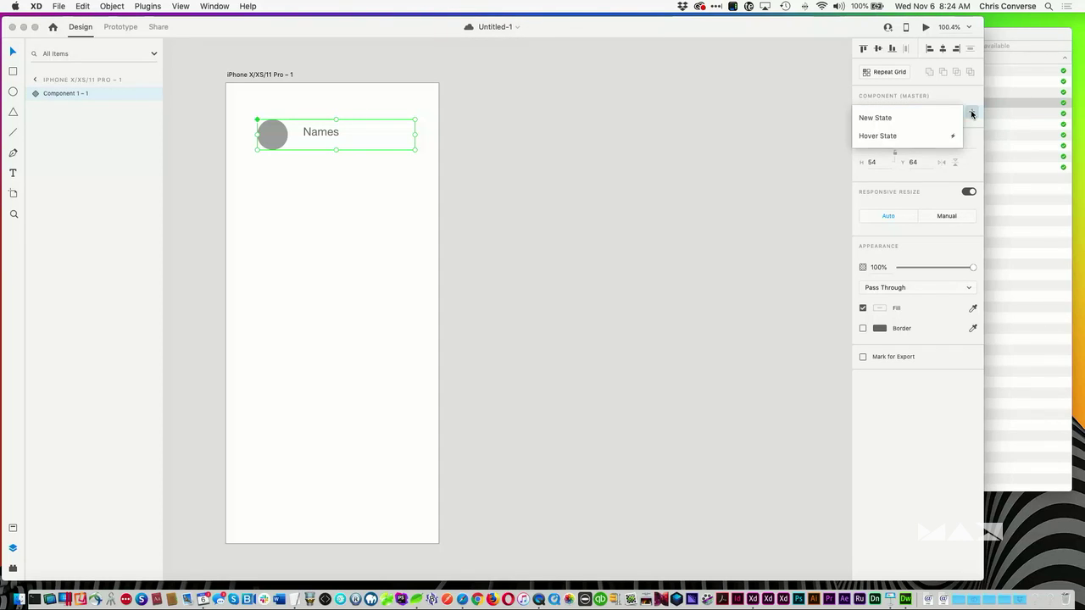
{"action": "left_click", "coordinate": [902, 121]}
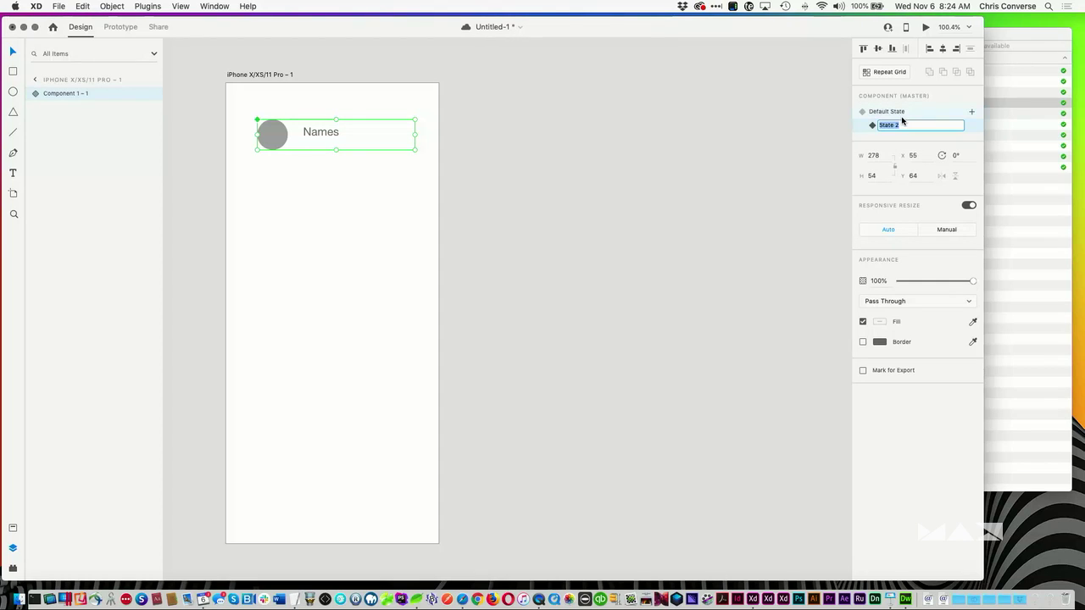
{"action": "type", "text": "na"}
{"action": "type", "text": "st 1"}
{"action": "key", "text": "Return"}
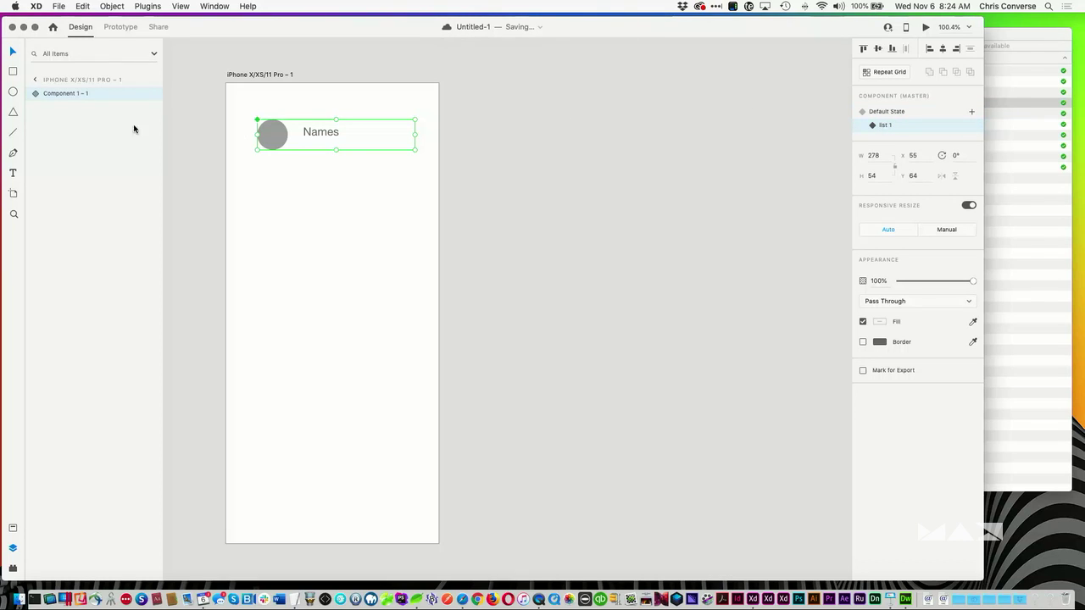
{"action": "left_click", "coordinate": [36, 94]}
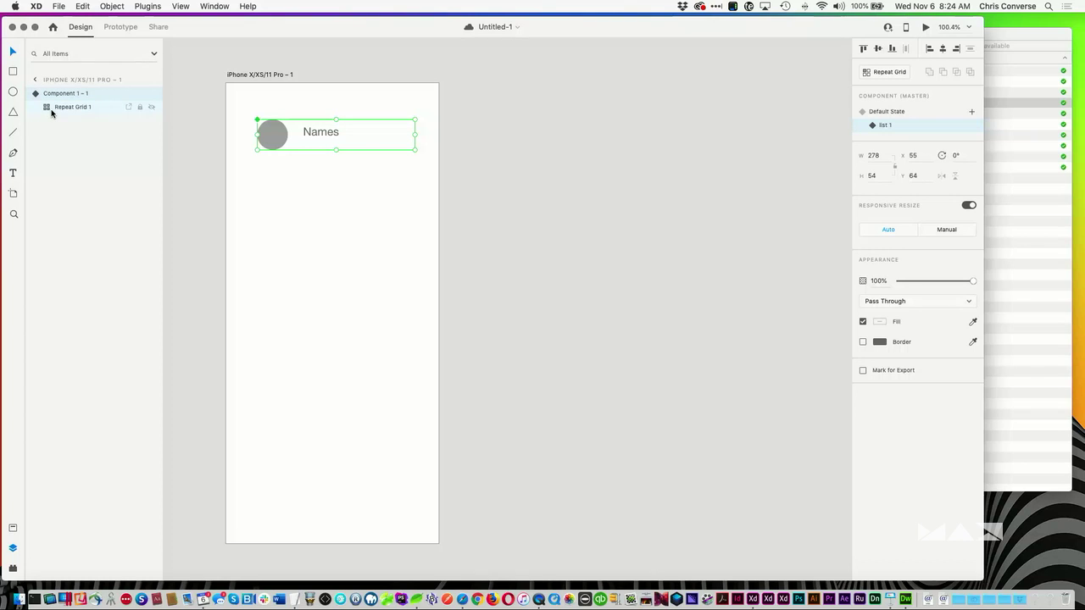
{"action": "left_click", "coordinate": [51, 111]}
{"action": "left_click", "coordinate": [147, 6]}
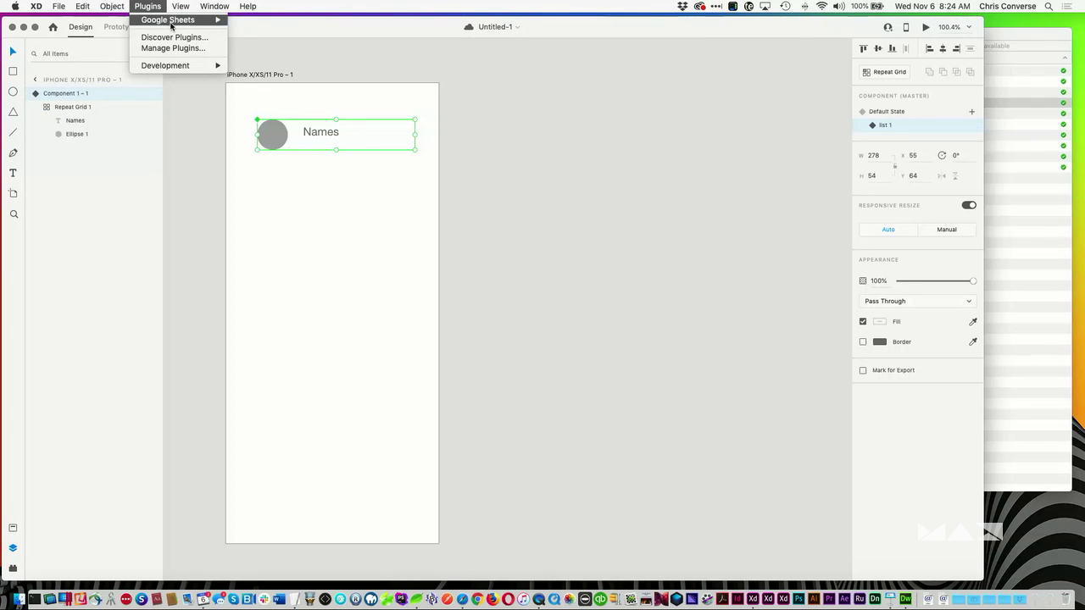
Step: Load names_01.csv through the Google Sheets plugin and apply the Names column mapping
{"action": "mouse_move", "coordinate": [171, 26]}
{"action": "left_click", "coordinate": [252, 34]}
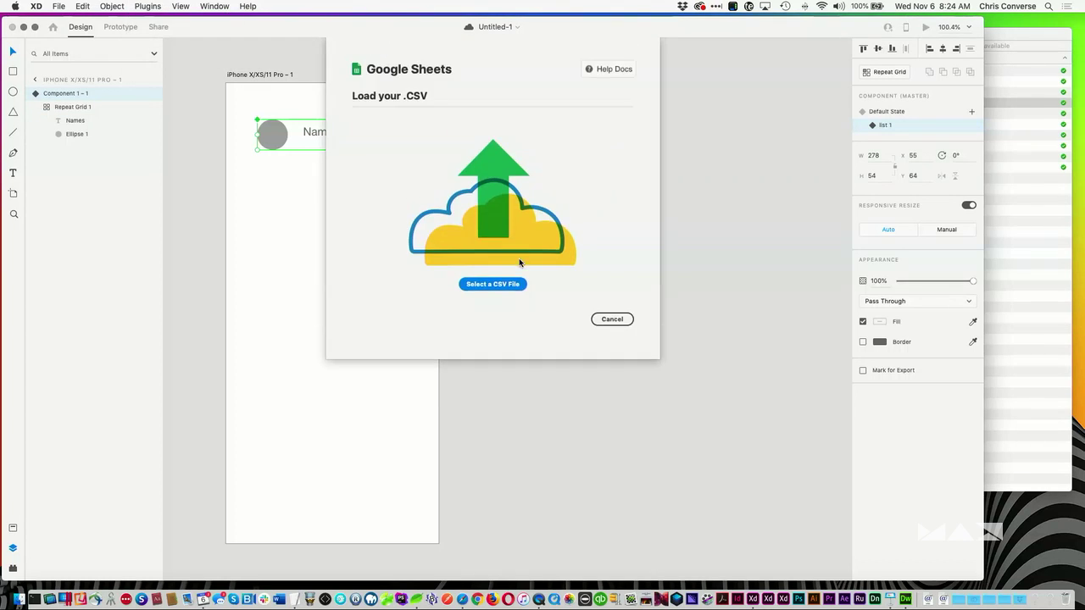
{"action": "left_click", "coordinate": [496, 284]}
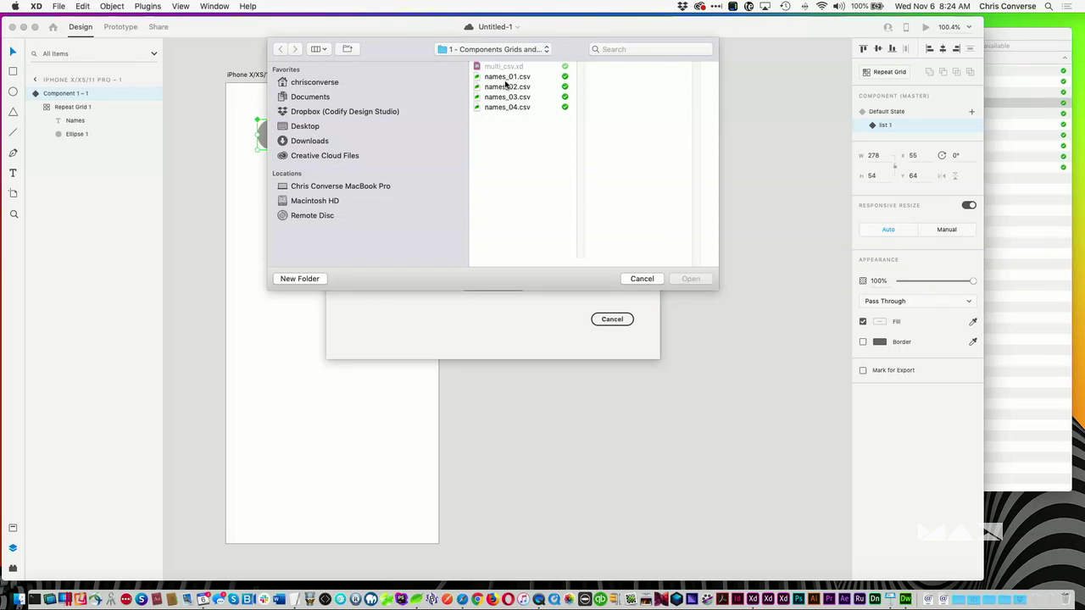
{"action": "left_click", "coordinate": [506, 81]}
{"action": "left_click", "coordinate": [691, 279]}
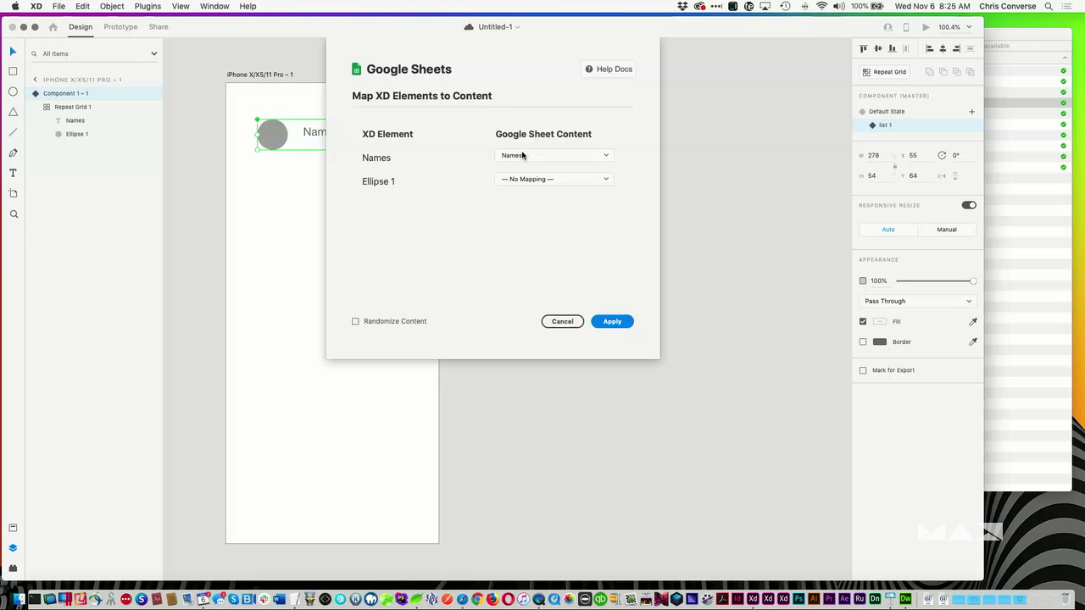
{"action": "left_click", "coordinate": [625, 323]}
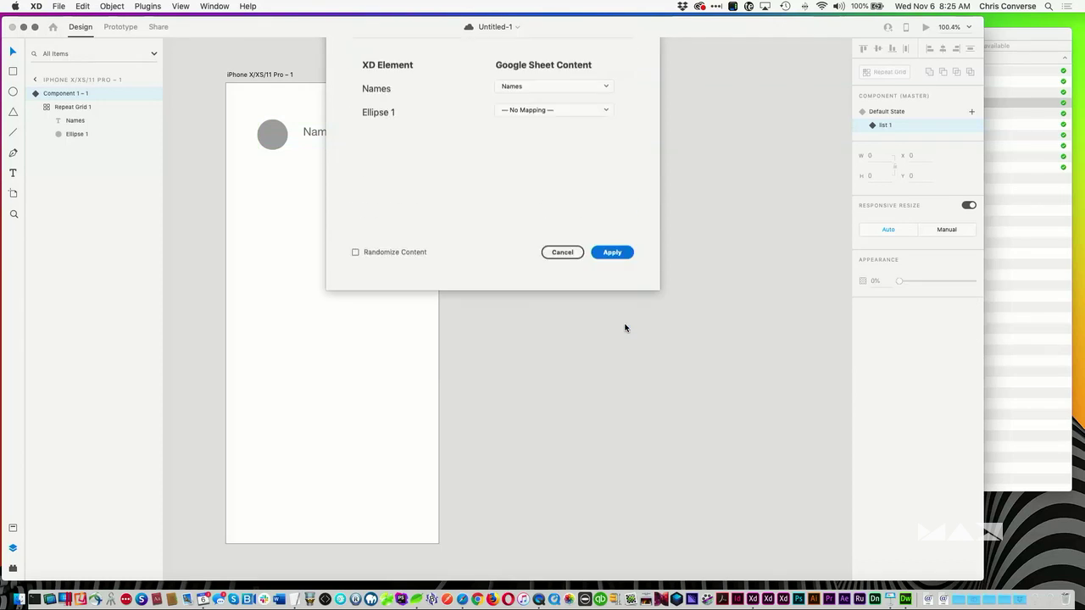
Step: Extend the component's repeat grid to five rows and reload names_01.csv, giving Kim through Audrey
{"action": "left_click", "coordinate": [272, 133]}
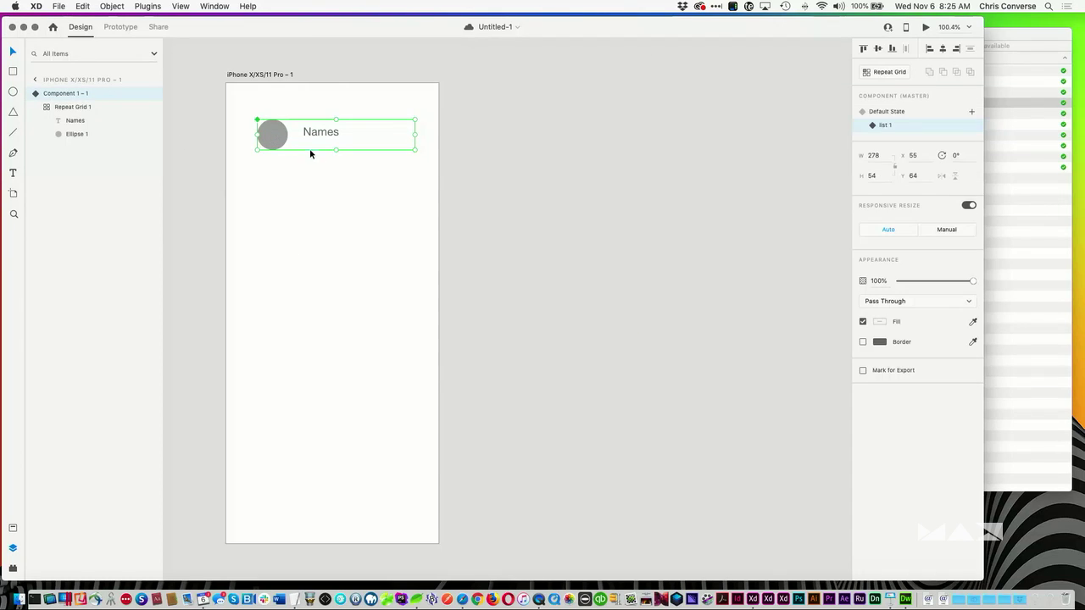
{"action": "left_click", "coordinate": [86, 107]}
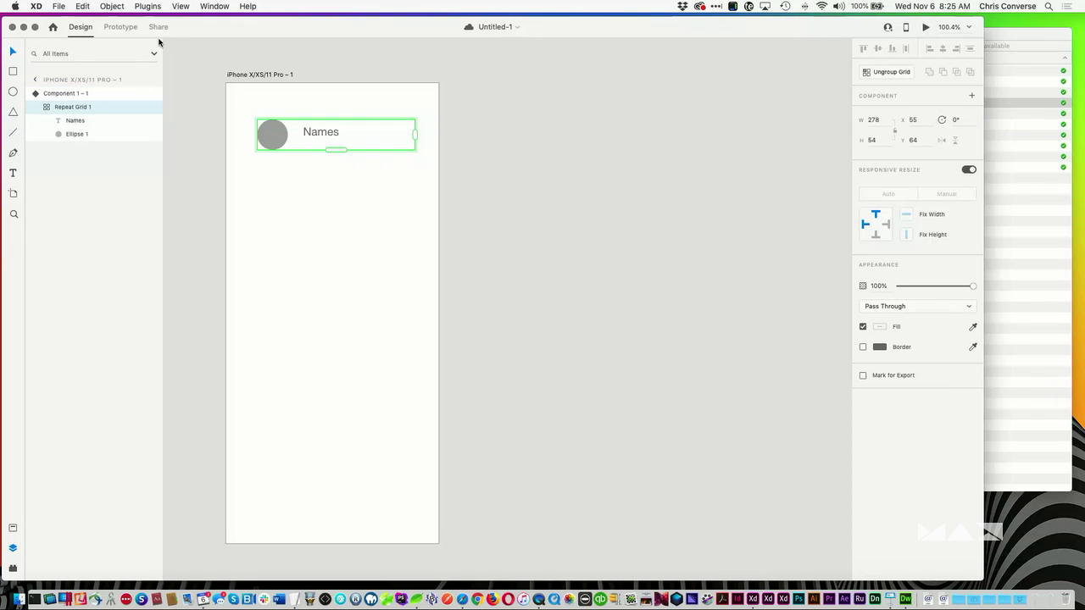
{"action": "left_click_drag", "start_coordinate": [336, 150], "coordinate": [354, 325]}
{"action": "left_click", "coordinate": [148, 6]}
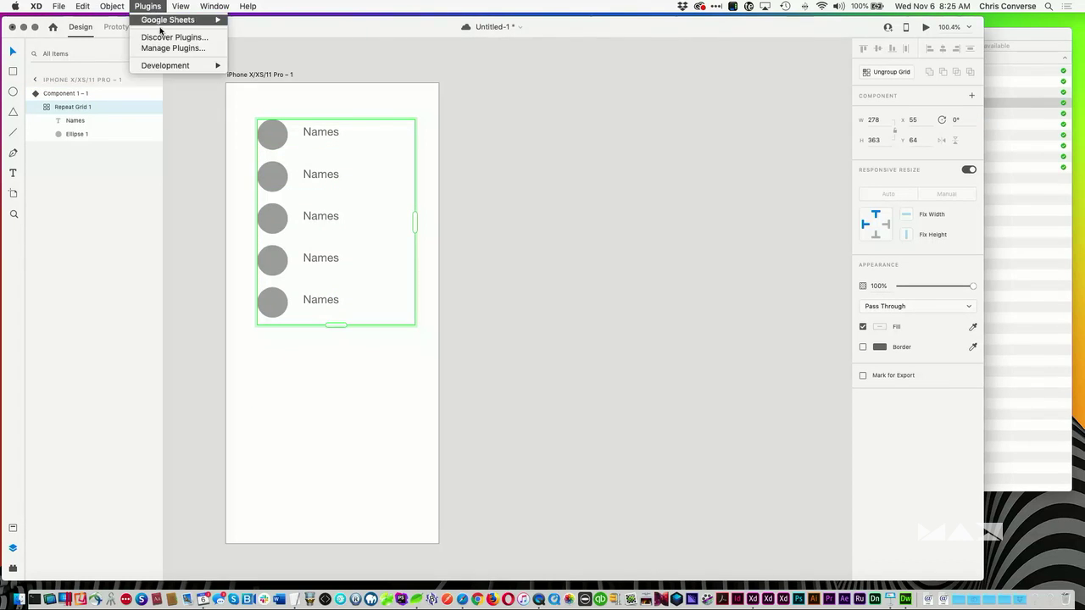
{"action": "mouse_move", "coordinate": [182, 19]}
{"action": "left_click", "coordinate": [291, 34]}
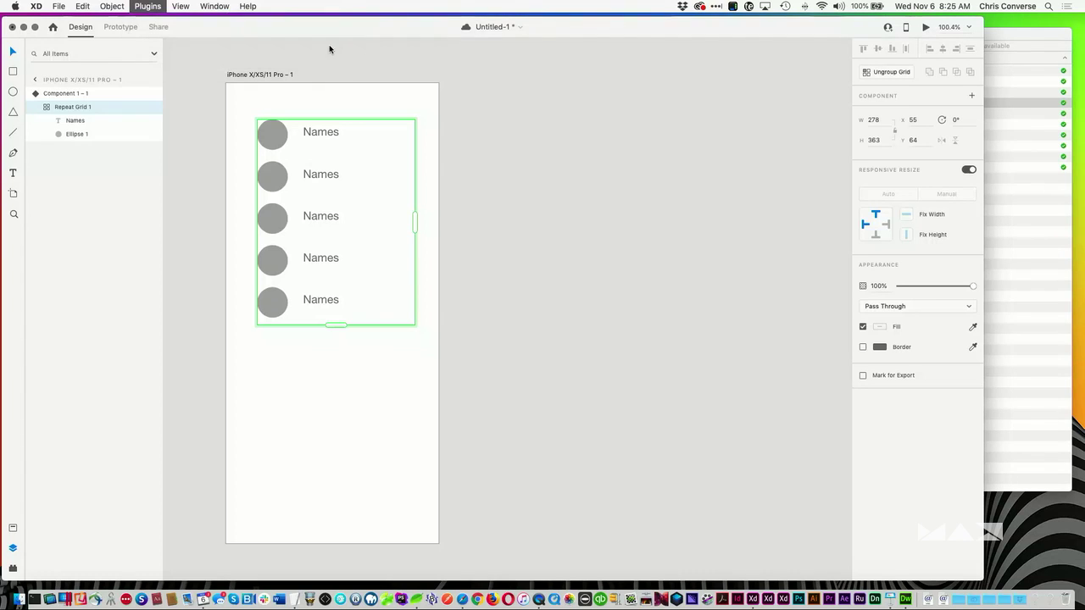
{"action": "left_click", "coordinate": [500, 283]}
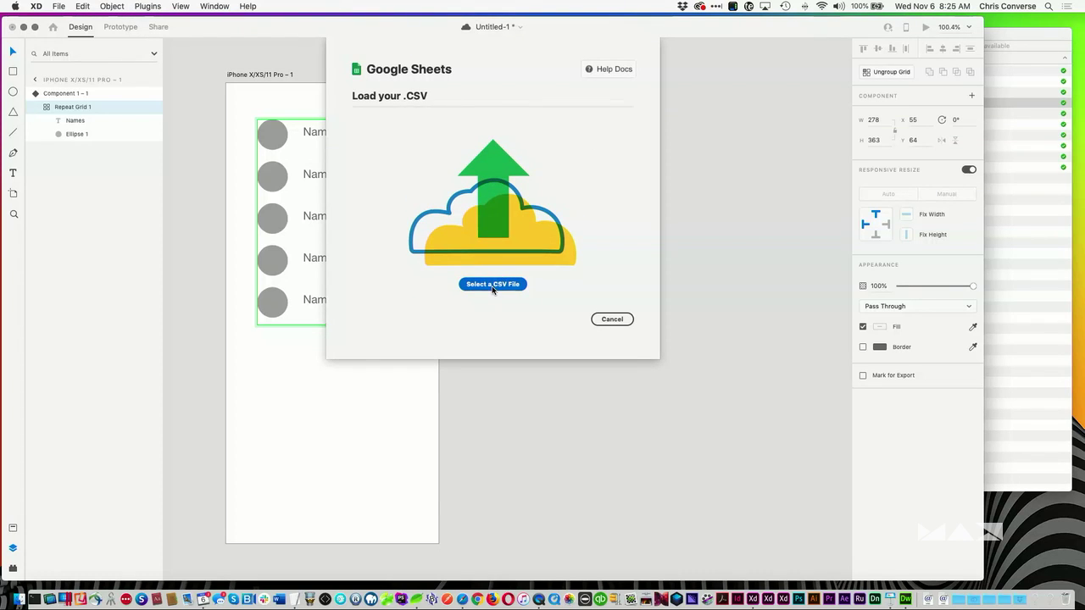
{"action": "left_click", "coordinate": [503, 79]}
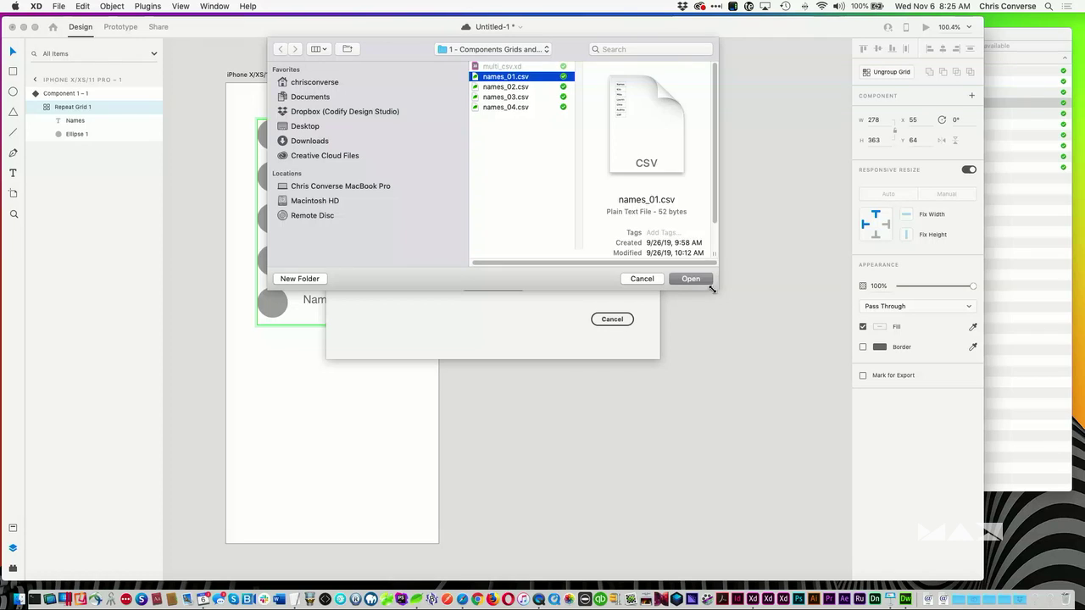
{"action": "left_click", "coordinate": [691, 279]}
{"action": "left_click", "coordinate": [613, 320]}
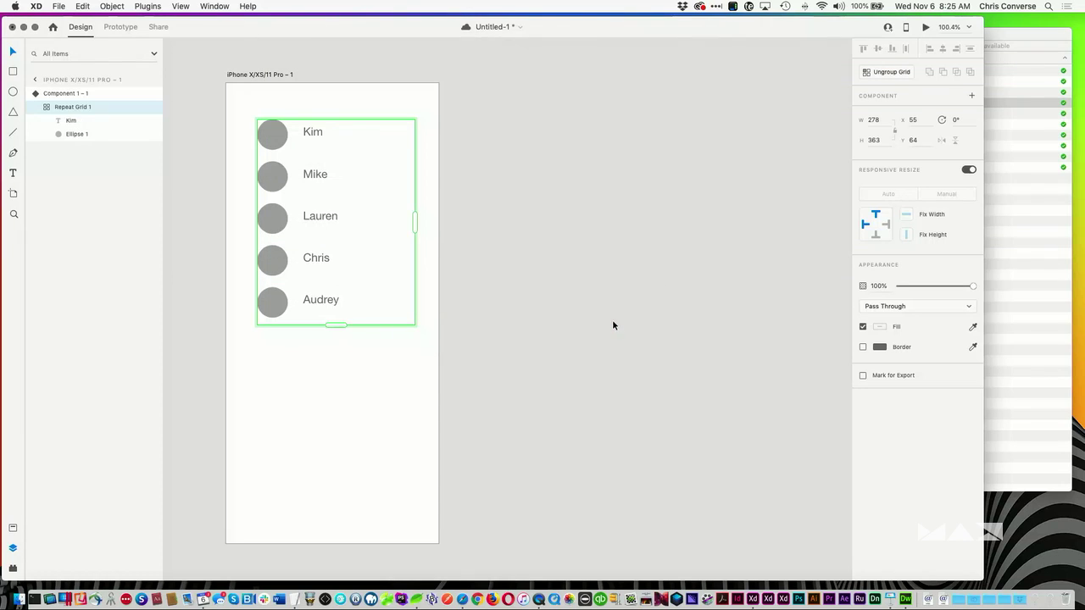
{"action": "left_click", "coordinate": [584, 322]}
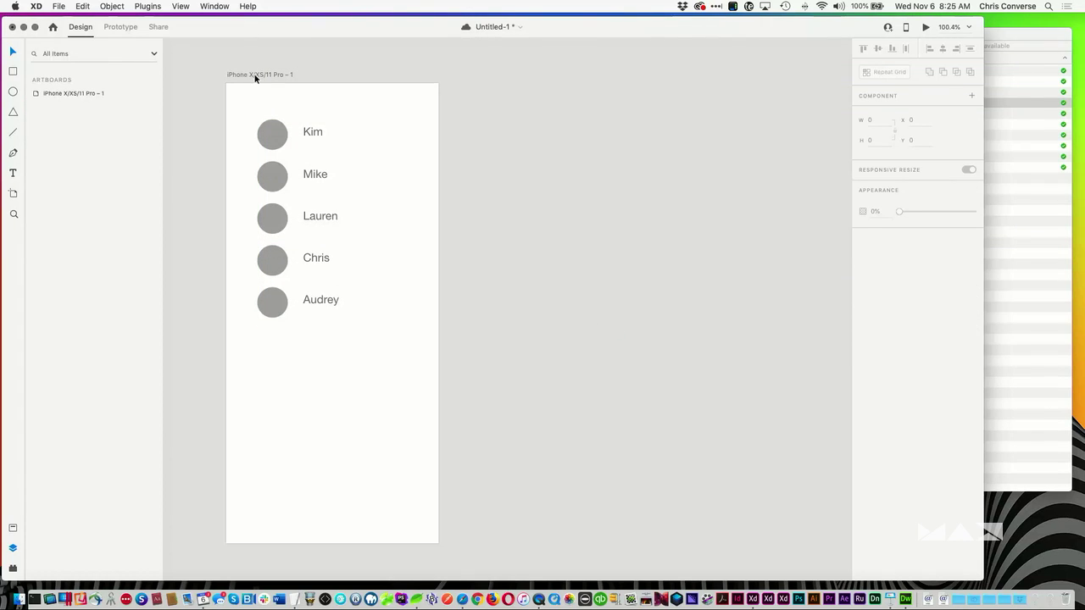
Step: Select the Names component and add a new state called 'list'
{"action": "left_click", "coordinate": [273, 128]}
{"action": "key", "text": "super+k"}
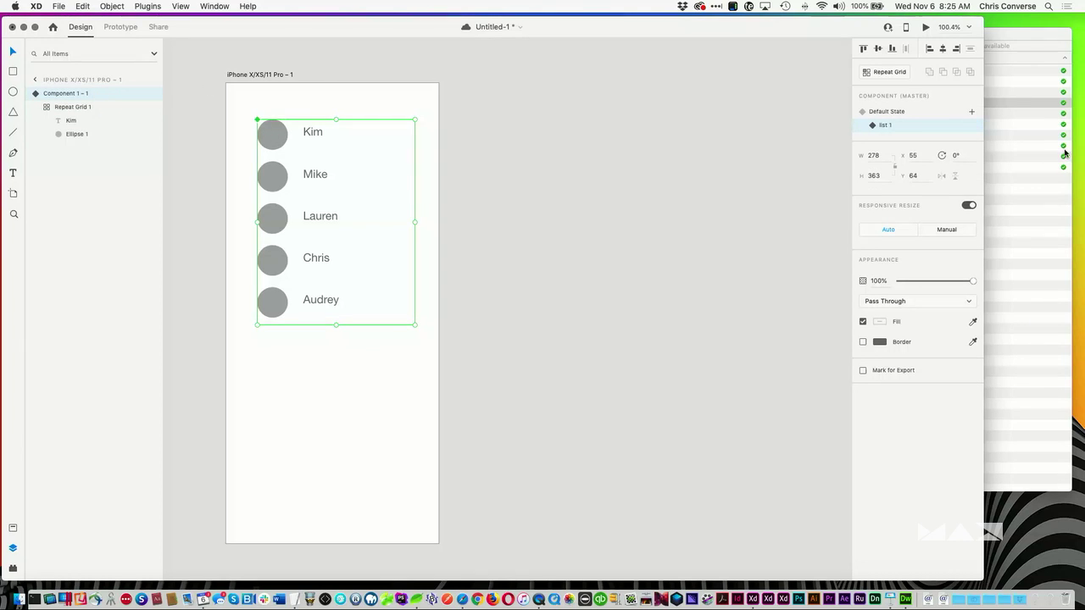
{"action": "left_click", "coordinate": [898, 112]}
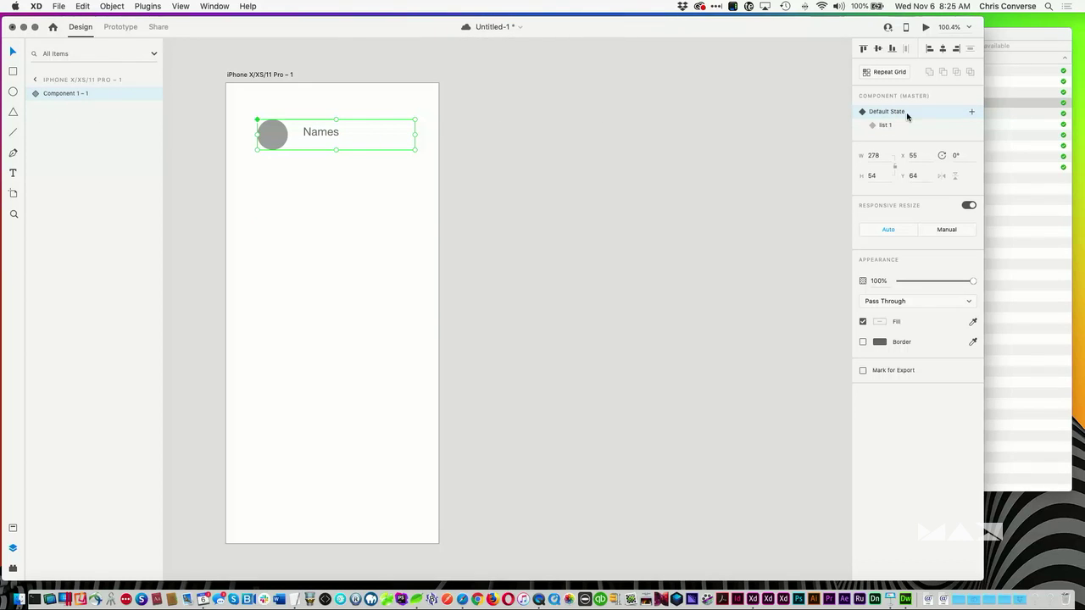
{"action": "left_click", "coordinate": [970, 113]}
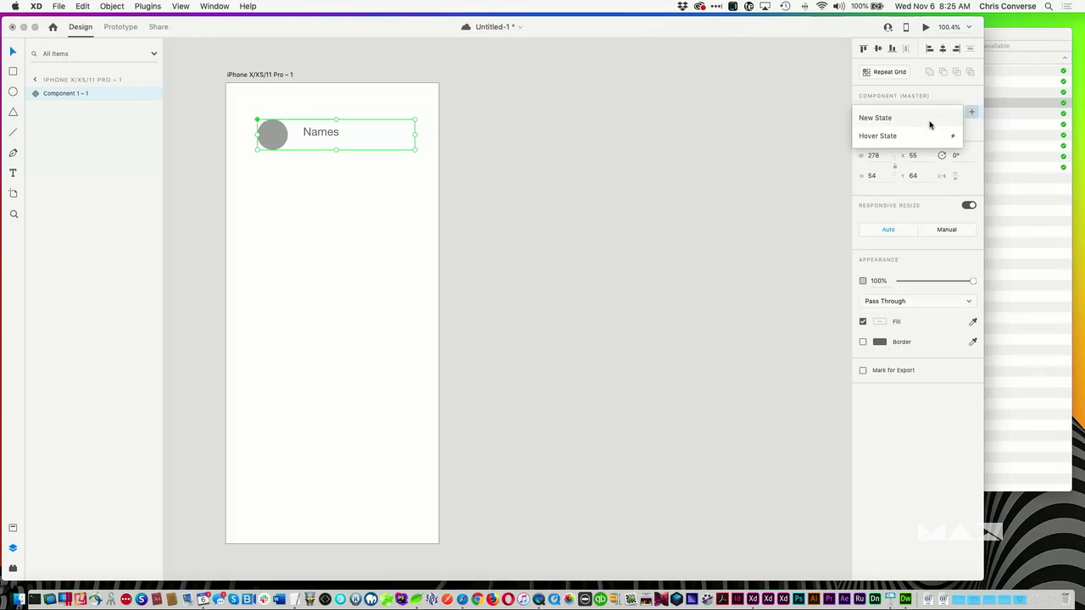
{"action": "left_click", "coordinate": [928, 118]}
{"action": "type", "text": "list"}
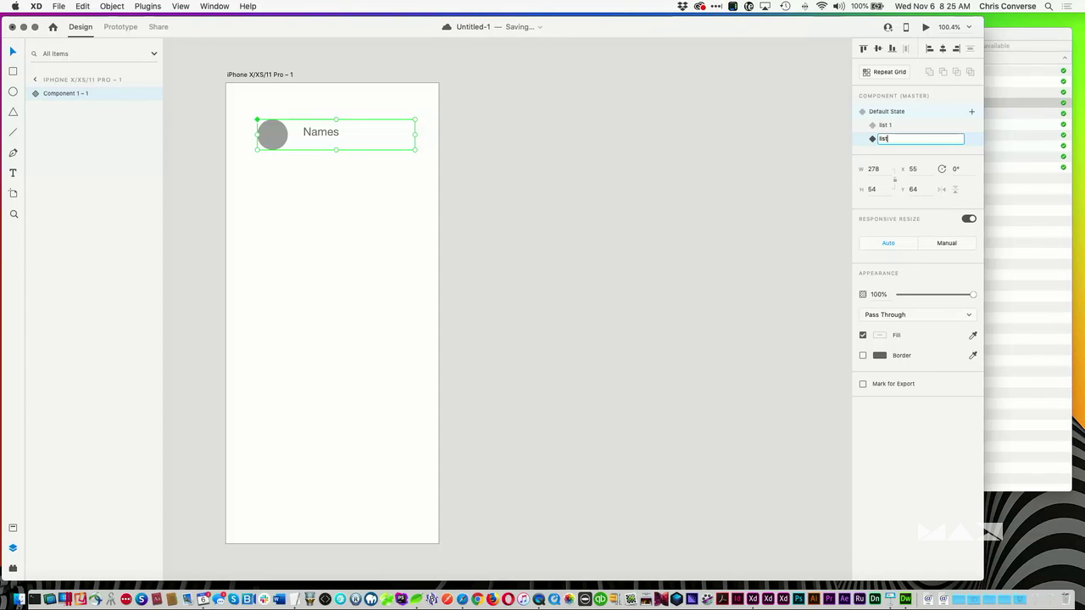
{"action": "key", "text": "Return"}
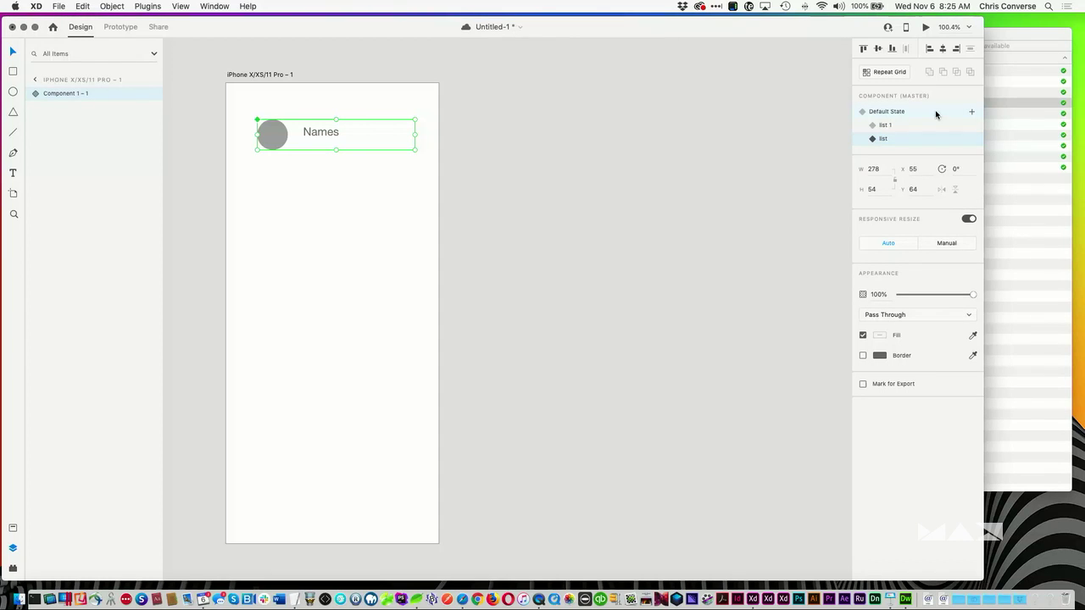
Step: Rename the new state to 'list 2' and expand the component's repeat grid layers
{"action": "double_click", "coordinate": [882, 139]}
{"action": "type", "text": "2"}
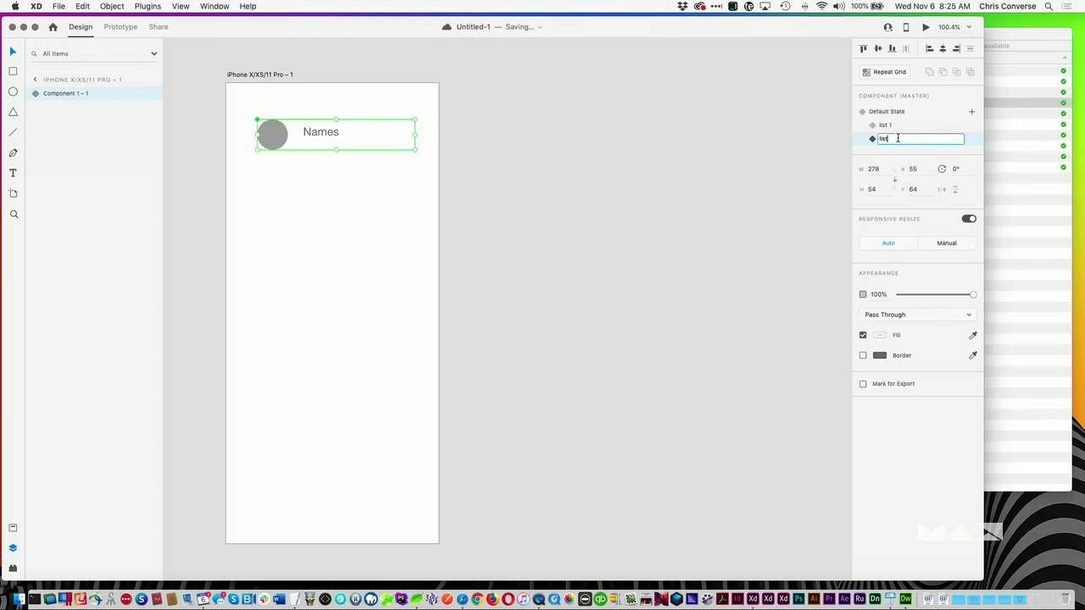
{"action": "key", "text": "Return"}
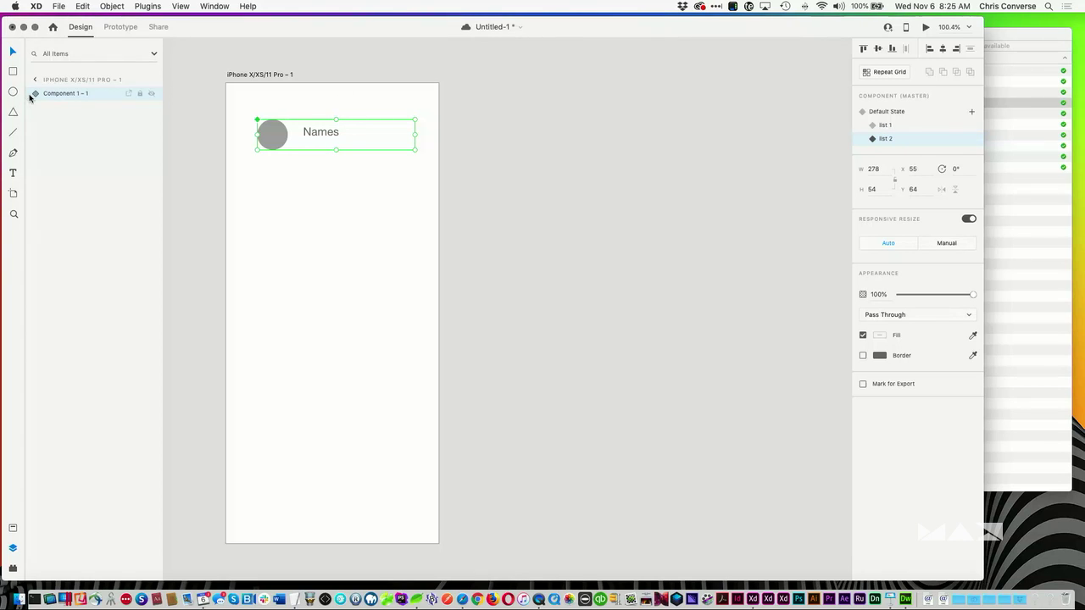
{"action": "left_click", "coordinate": [30, 93]}
{"action": "left_click", "coordinate": [44, 106]}
Step: Stretch the list 2 grid to six rows and load names_02.csv, giving Chris through Tammy
{"action": "left_click", "coordinate": [73, 107]}
{"action": "left_click_drag", "start_coordinate": [338, 149], "coordinate": [361, 363]}
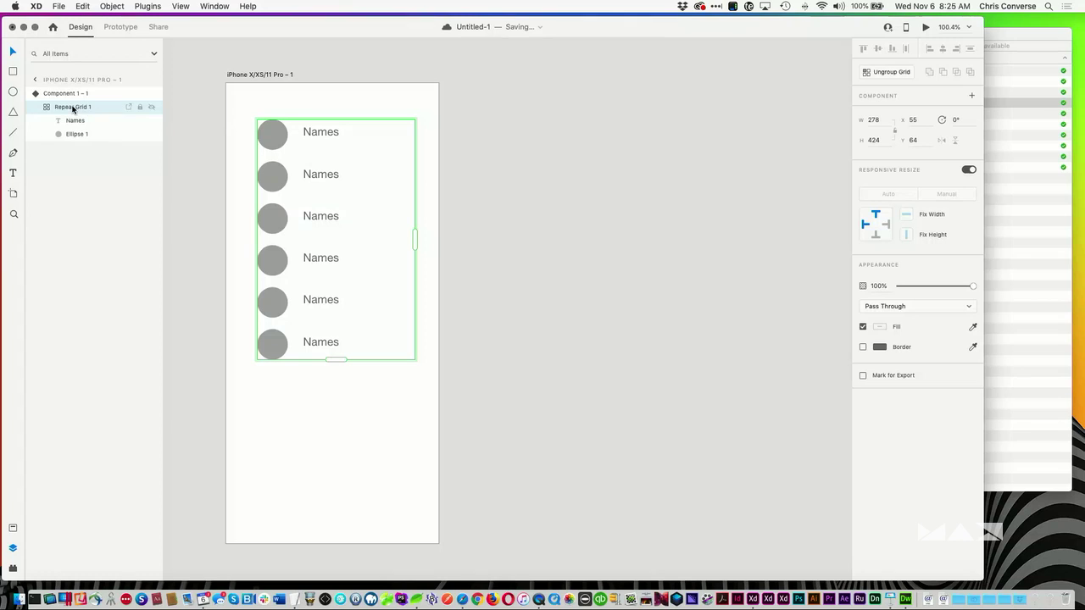
{"action": "left_click", "coordinate": [119, 7]}
{"action": "mouse_move", "coordinate": [148, 7]}
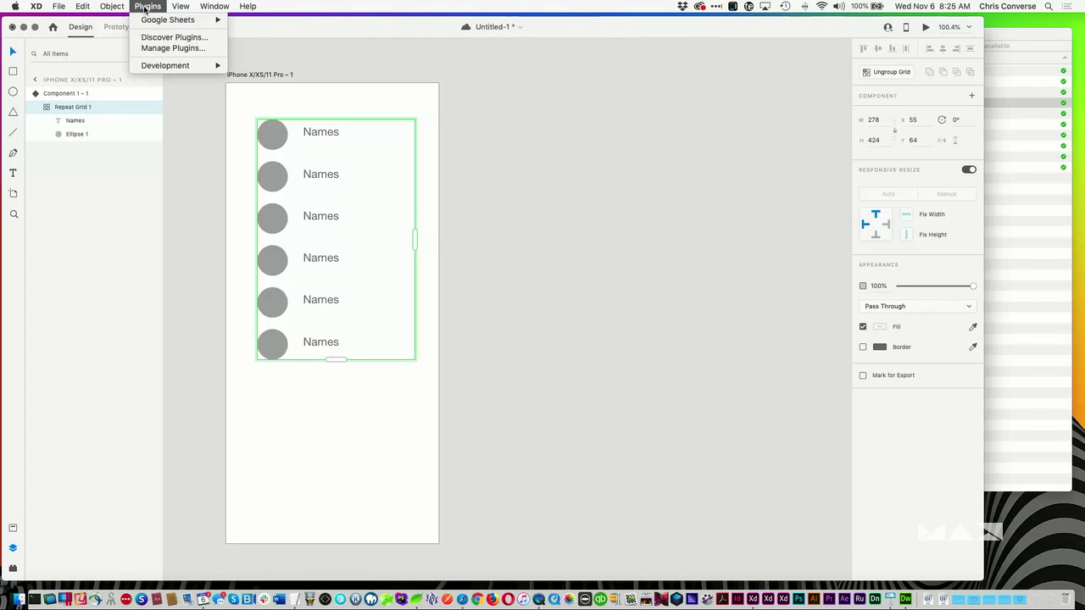
{"action": "mouse_move", "coordinate": [178, 19]}
{"action": "left_click", "coordinate": [255, 32]}
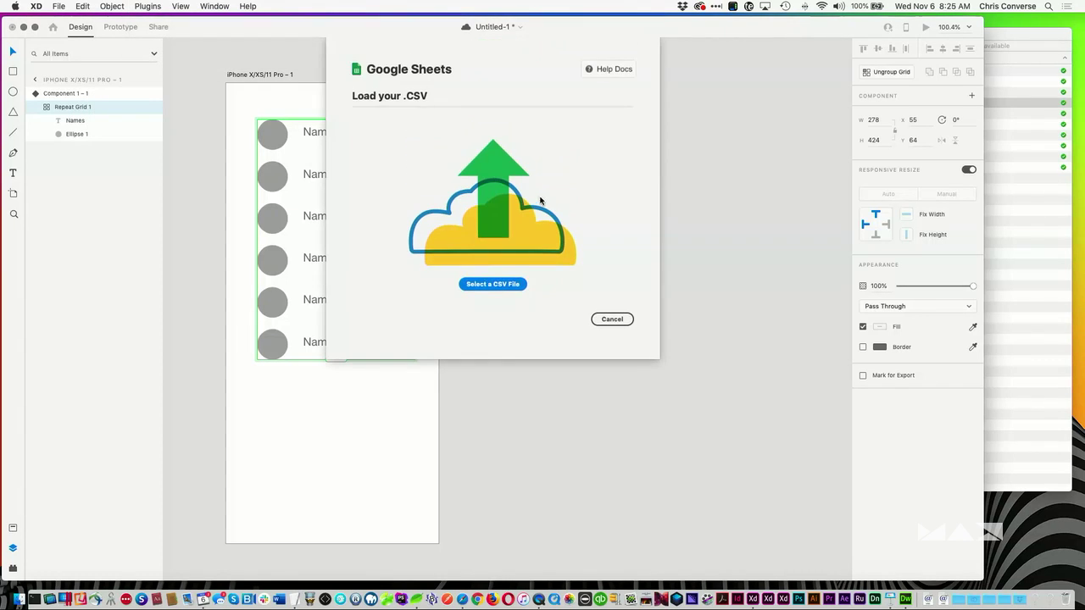
{"action": "left_click", "coordinate": [494, 281]}
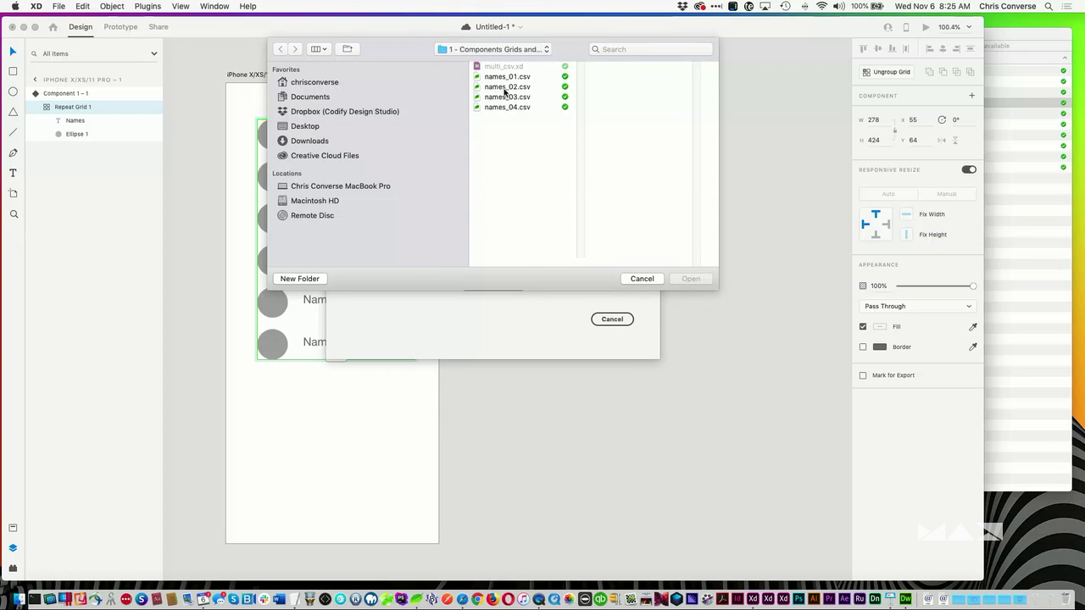
{"action": "left_click", "coordinate": [505, 88]}
{"action": "left_click", "coordinate": [689, 279]}
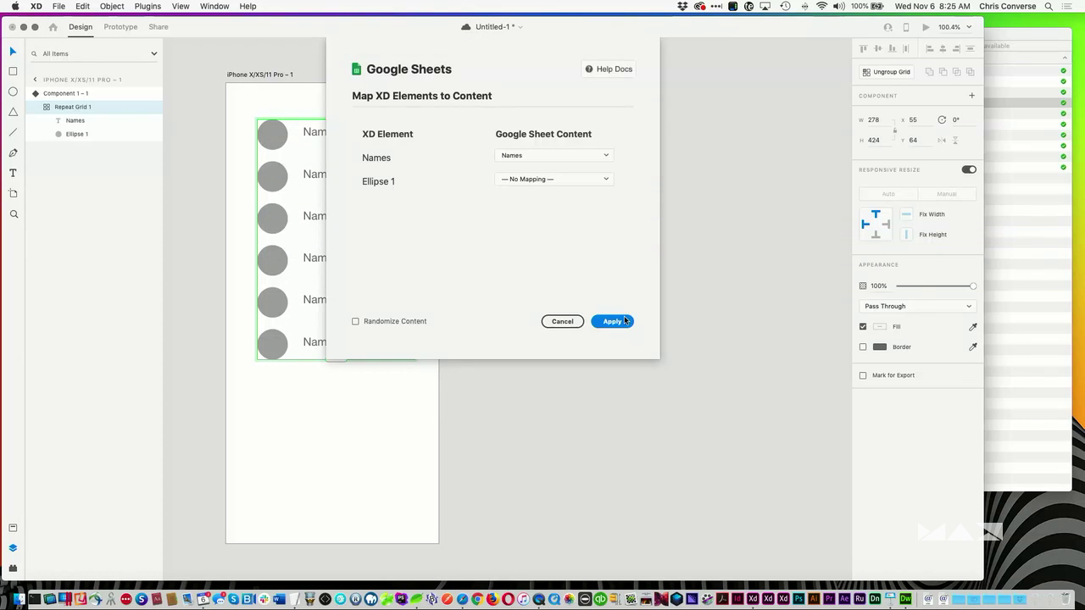
{"action": "left_click", "coordinate": [615, 321]}
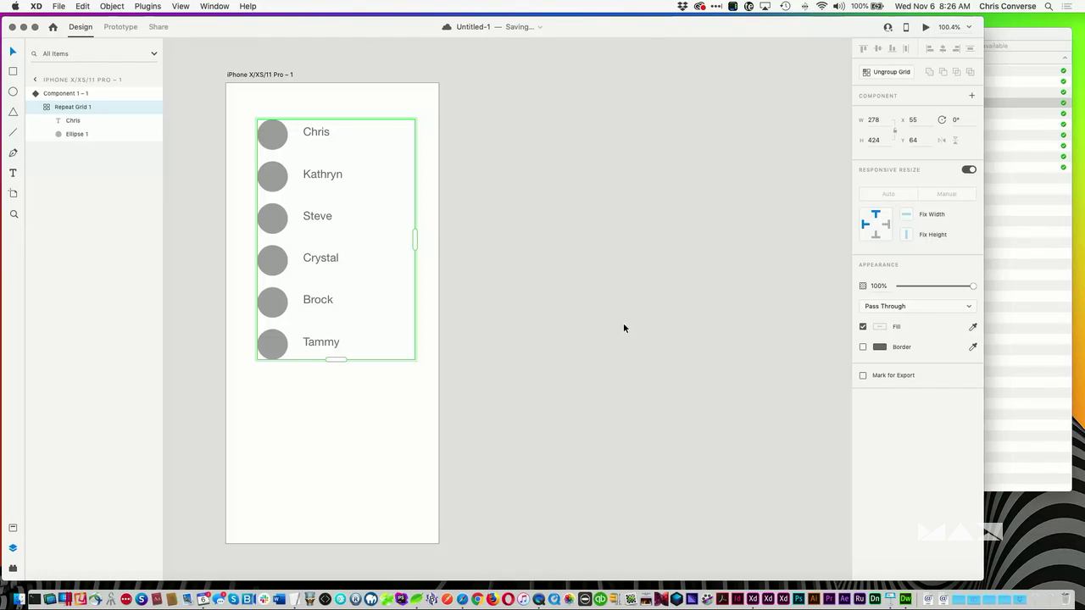
{"action": "left_click", "coordinate": [67, 93]}
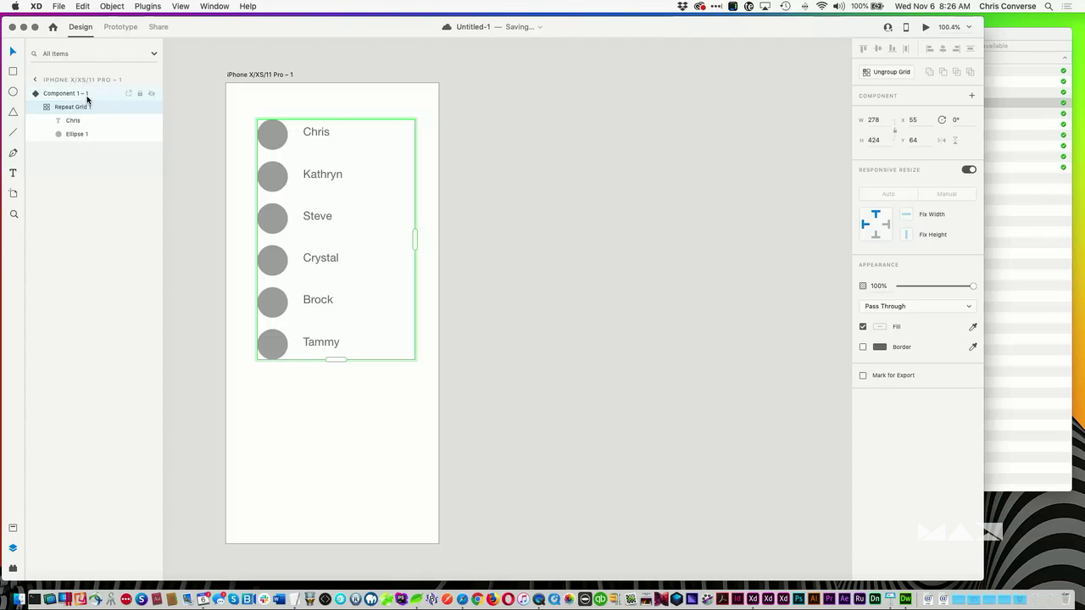
Step: Preview the component's Default, list 1 and list 2 states
{"action": "left_click", "coordinate": [909, 113]}
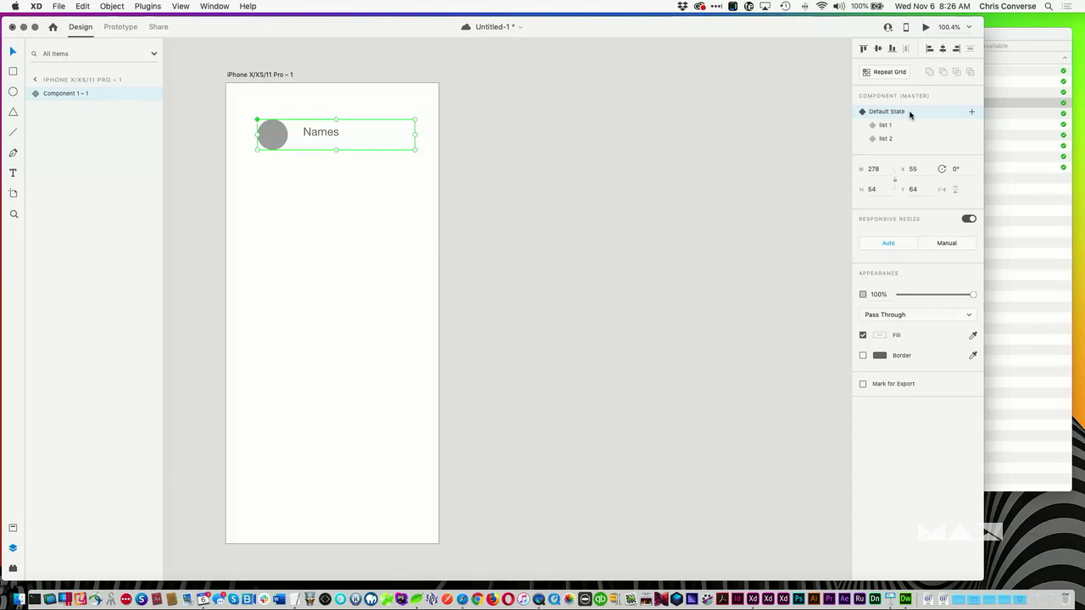
{"action": "left_click", "coordinate": [925, 127]}
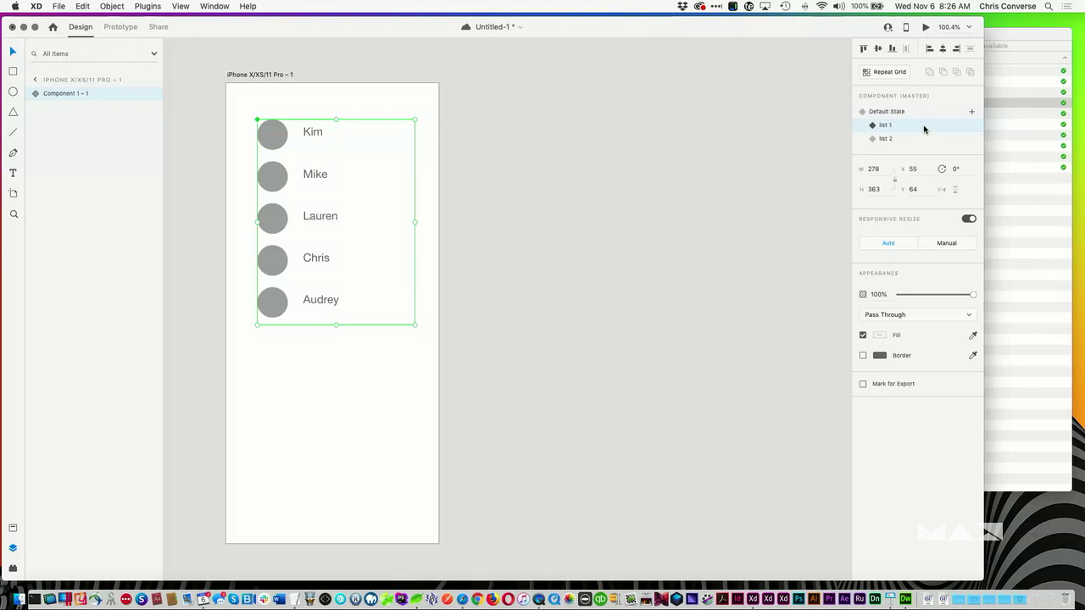
{"action": "left_click", "coordinate": [907, 138]}
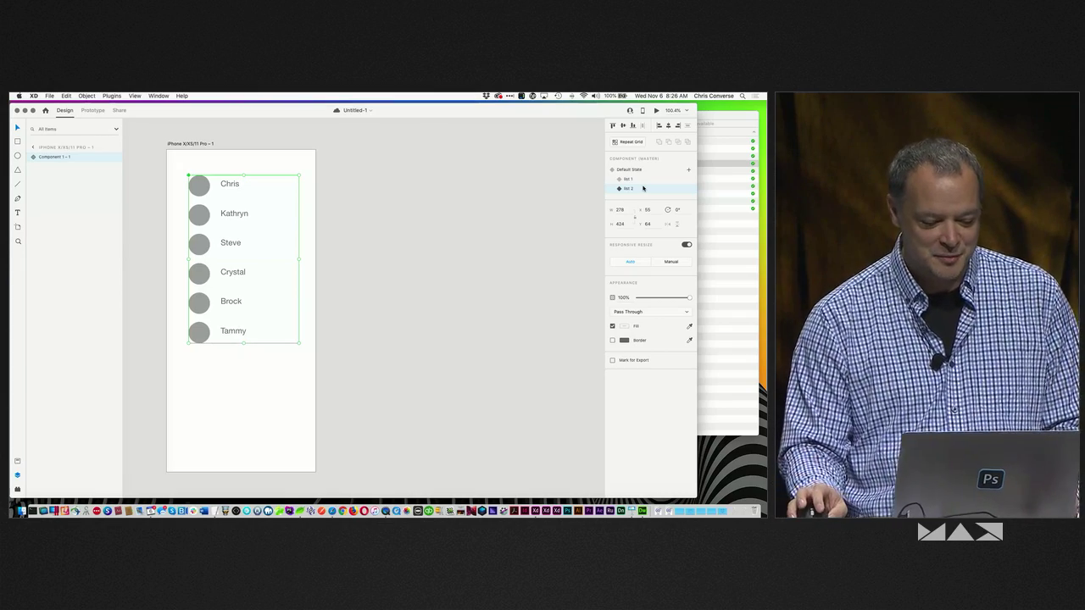
{"action": "left_click", "coordinate": [418, 201]}
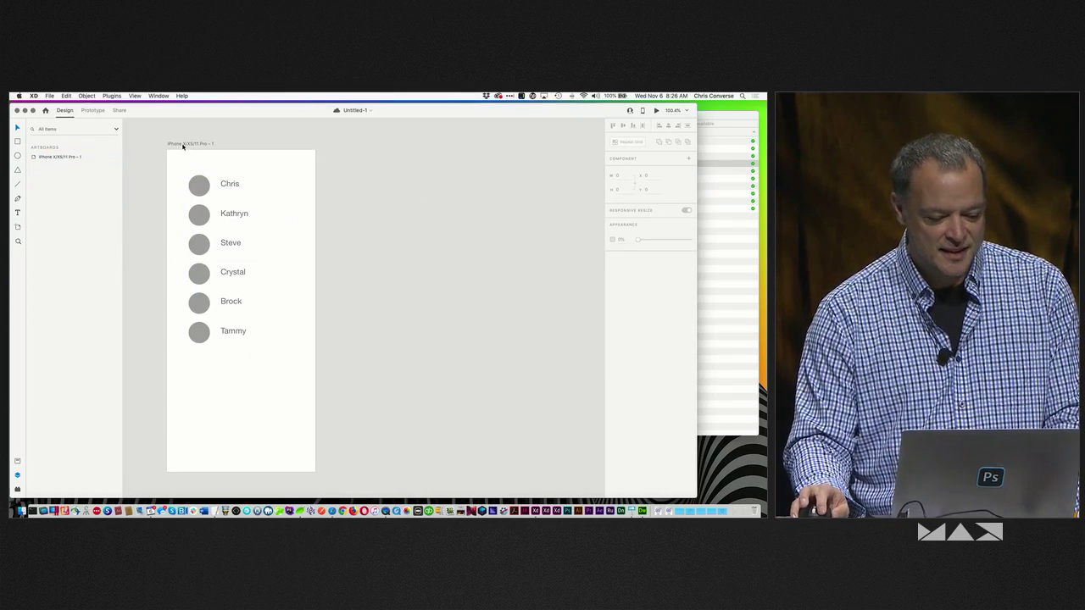
Step: Alt-drag the artboard to duplicate it, and set the first artboard's list to list 1
{"action": "left_click_drag", "start_coordinate": [183, 145], "coordinate": [405, 150]}
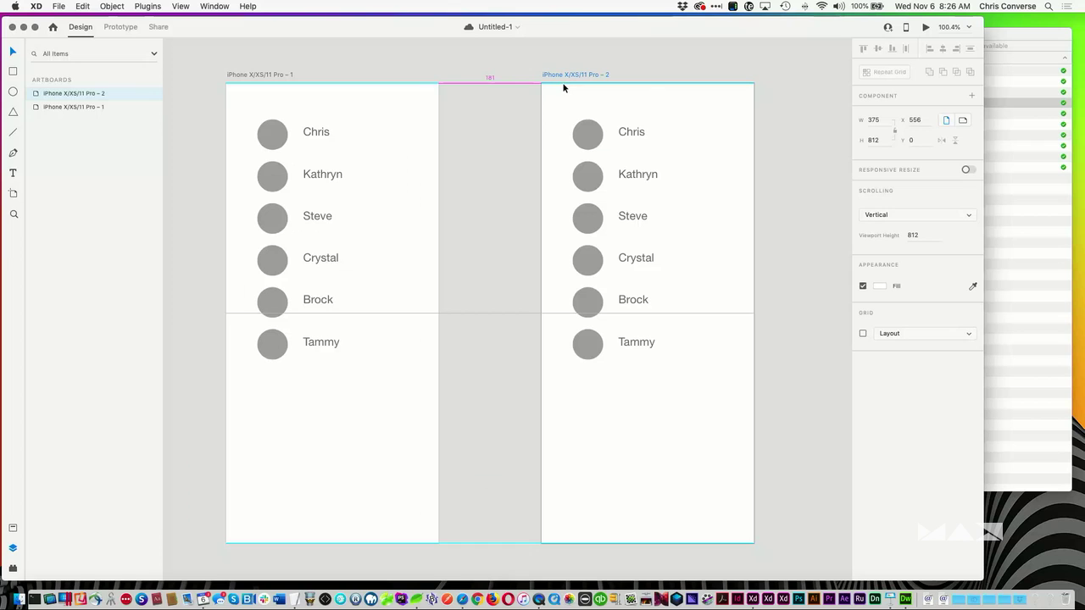
{"action": "left_click_drag", "start_coordinate": [563, 87], "coordinate": [565, 85]}
{"action": "left_click", "coordinate": [480, 96]}
{"action": "left_click", "coordinate": [329, 131]}
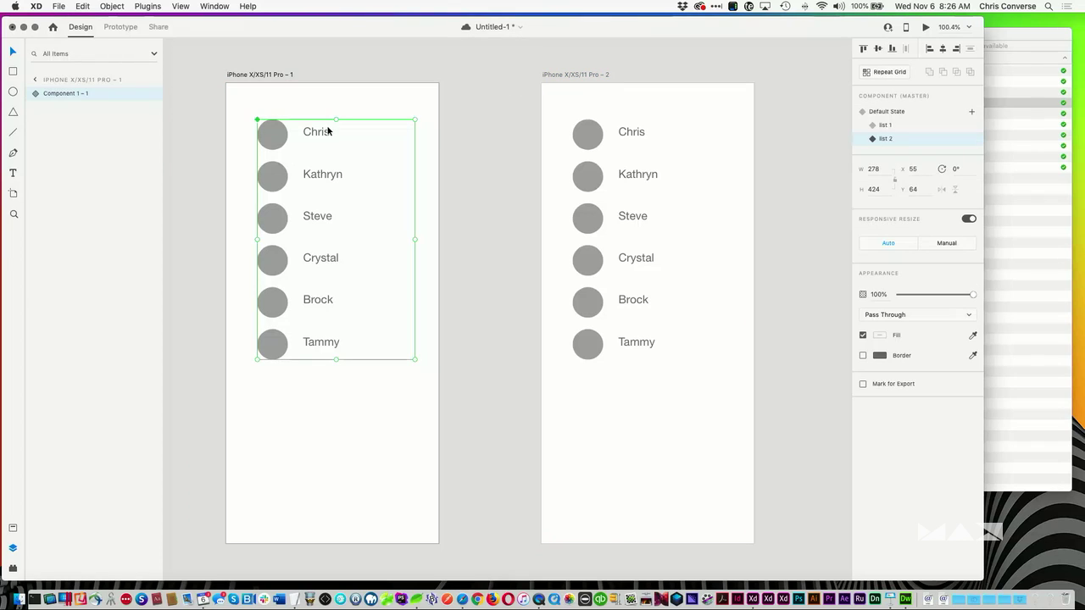
{"action": "left_click", "coordinate": [895, 127]}
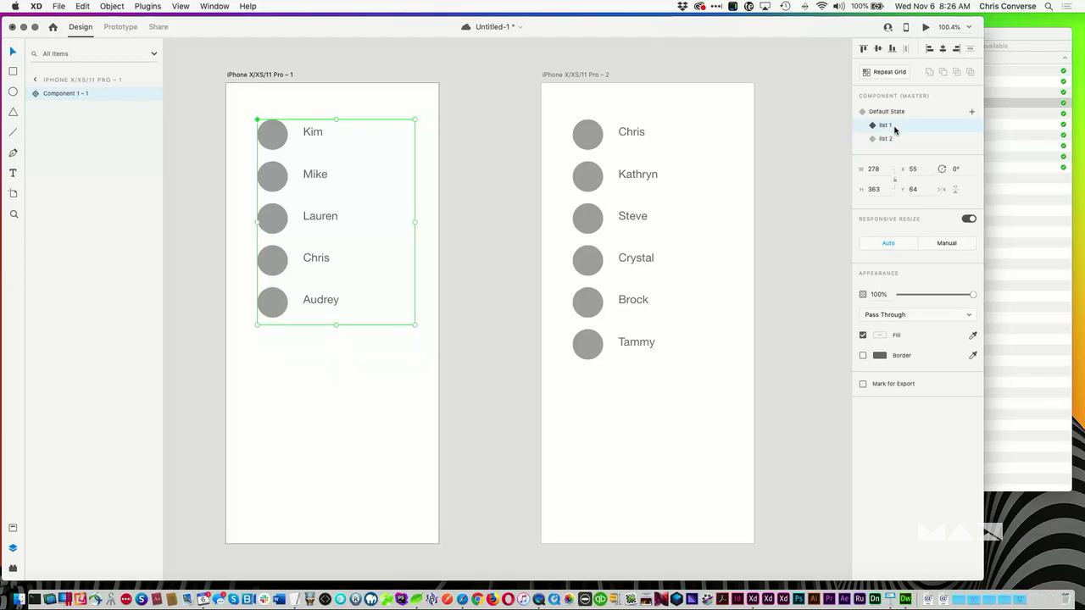
{"action": "left_click", "coordinate": [658, 157]}
{"action": "left_click", "coordinate": [644, 154]}
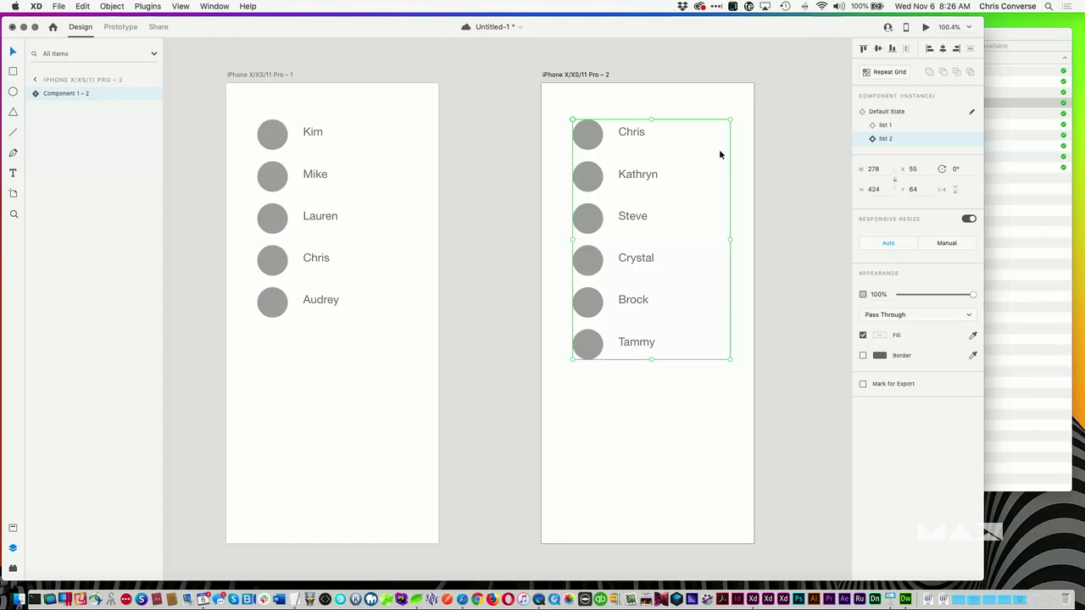
{"action": "left_click", "coordinate": [513, 126]}
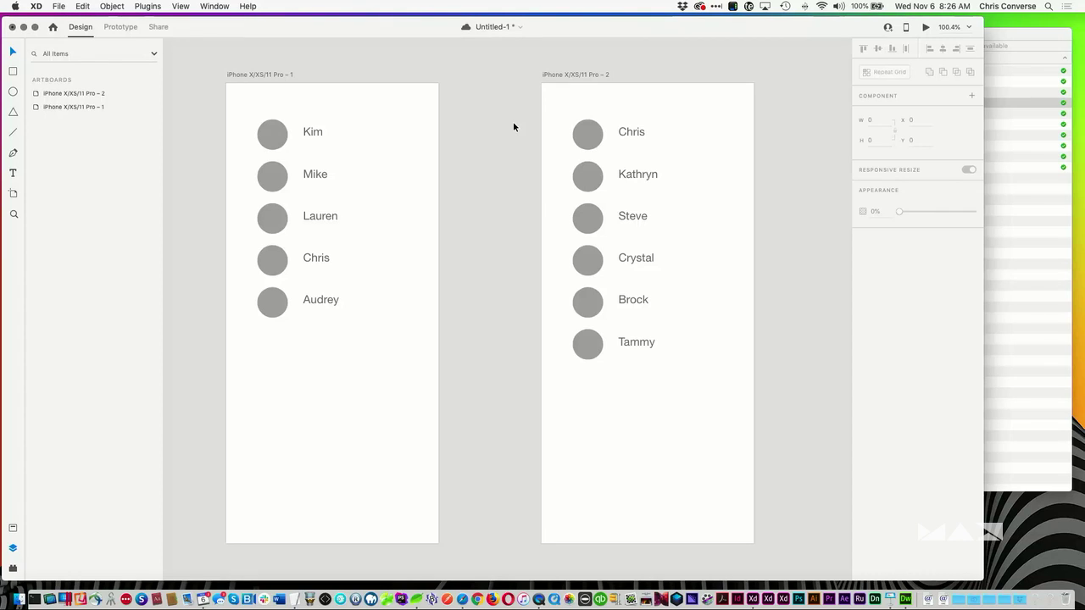
Step: Close Untitled-1, choosing Discard instead of saving, and switch to the Finder window
{"action": "key", "text": "super+s"}
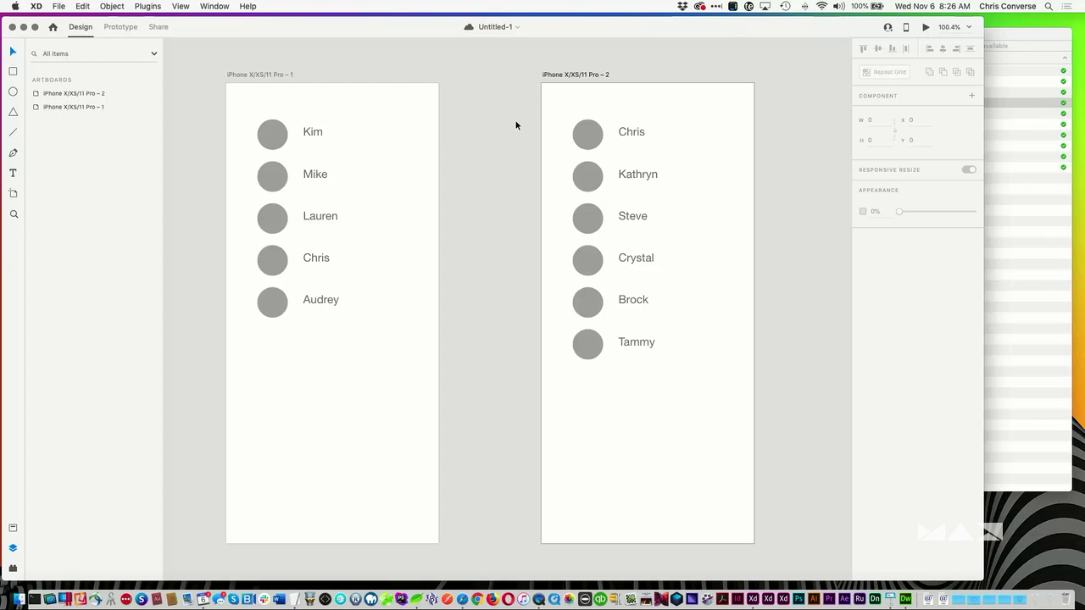
{"action": "key", "text": "super+w"}
{"action": "left_click", "coordinate": [406, 171]}
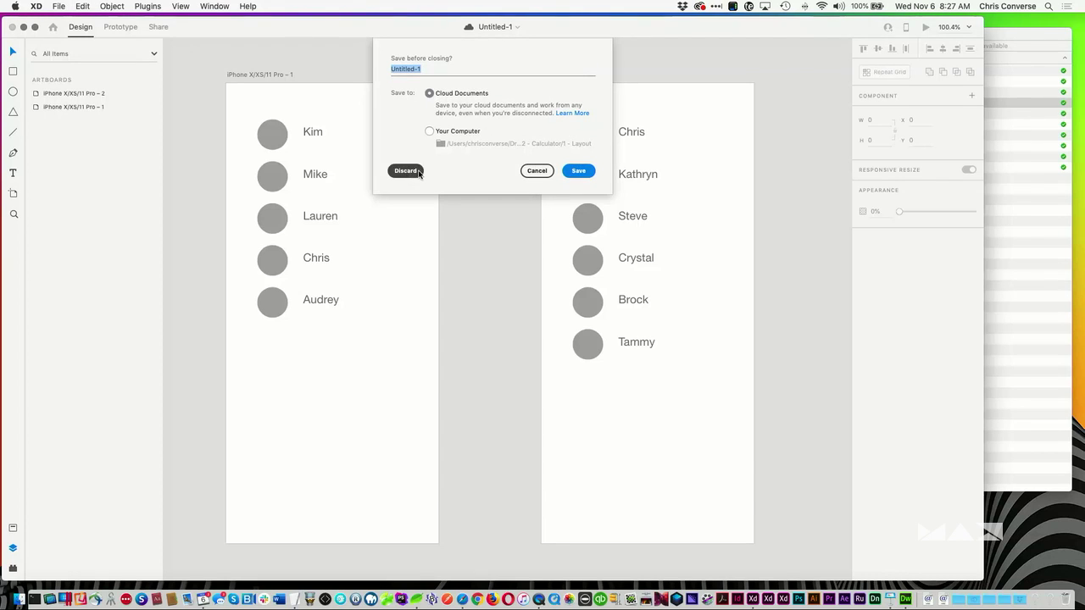
{"action": "key", "text": "super+Tab"}
Step: In Finder, expand 2 - Calculator > 1 - Layout and open resource_calculator_design - begin.xd
{"action": "key", "text": "Up"}
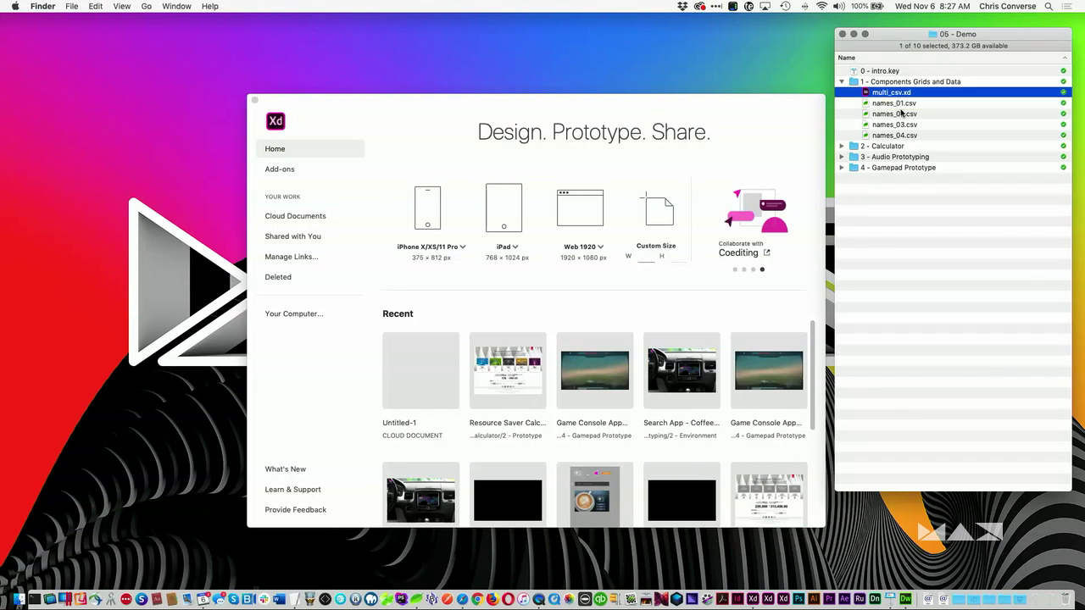
{"action": "key", "text": "Up"}
{"action": "key", "text": "Left"}
{"action": "key", "text": "Down"}
{"action": "key", "text": "Right"}
{"action": "key", "text": "Down"}
{"action": "key", "text": "Down"}
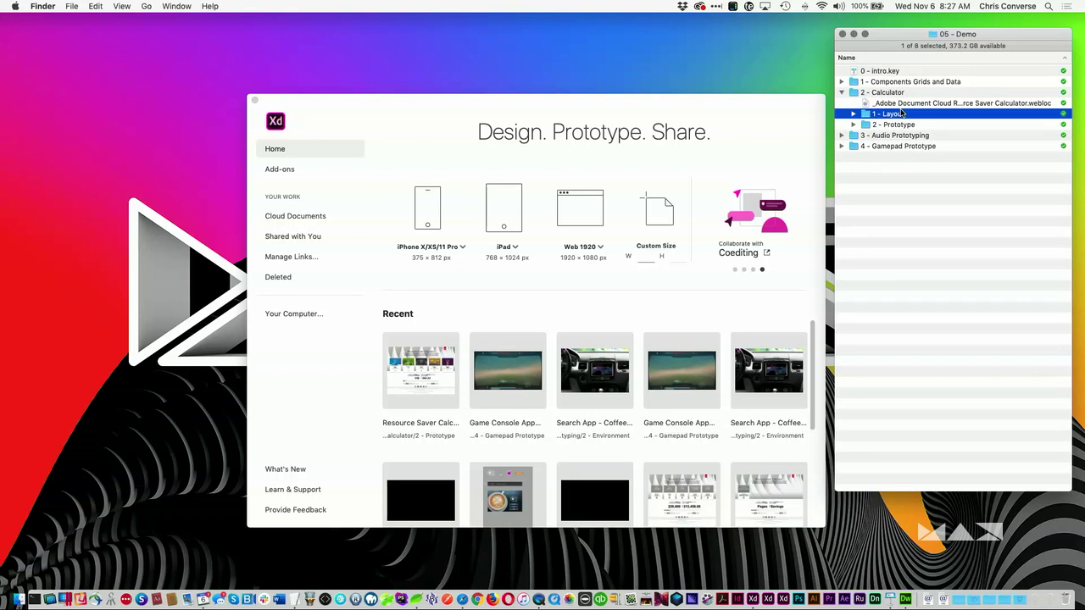
{"action": "key", "text": "Right"}
{"action": "key", "text": "Down"}
{"action": "key", "text": "Down"}
{"action": "key", "text": "Down"}
{"action": "key", "text": "Down"}
{"action": "key", "text": "Down"}
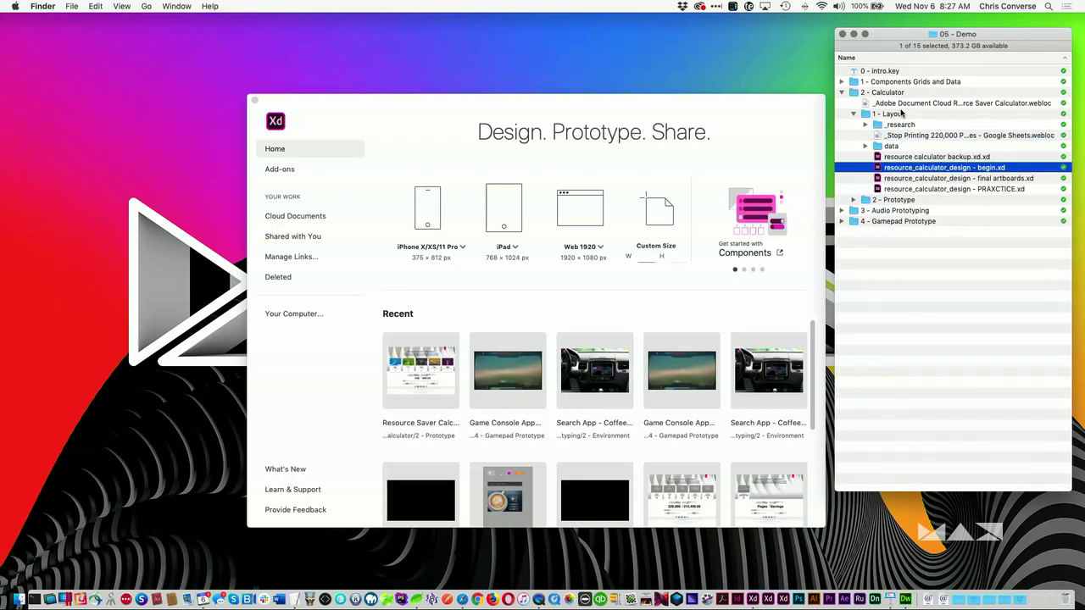
{"action": "key", "text": "super+o"}
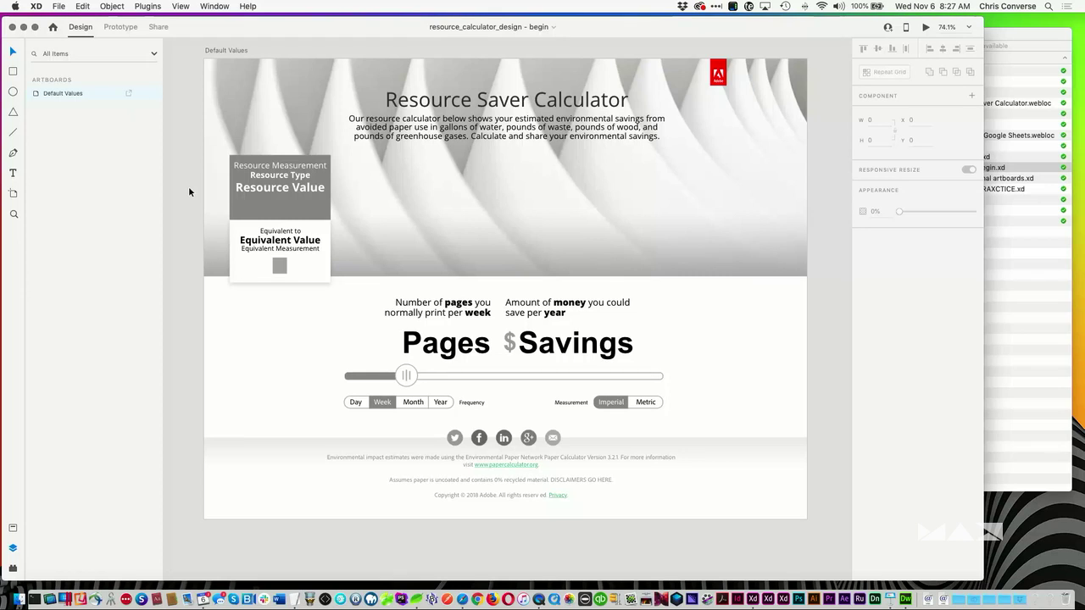
{"action": "left_click_drag", "start_coordinate": [235, 363], "coordinate": [461, 449]}
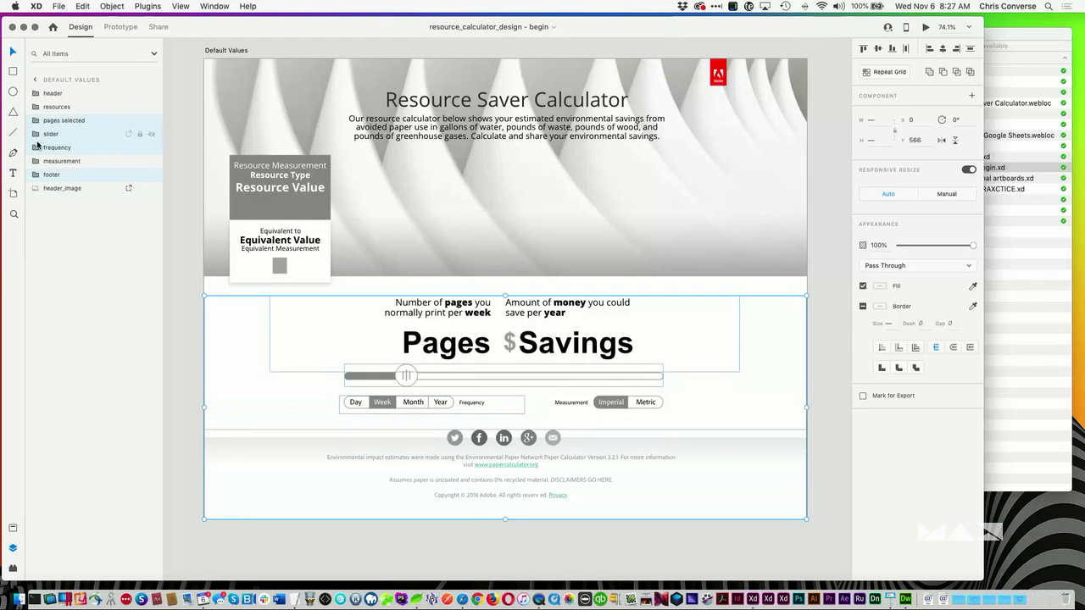
{"action": "key", "text": "Escape"}
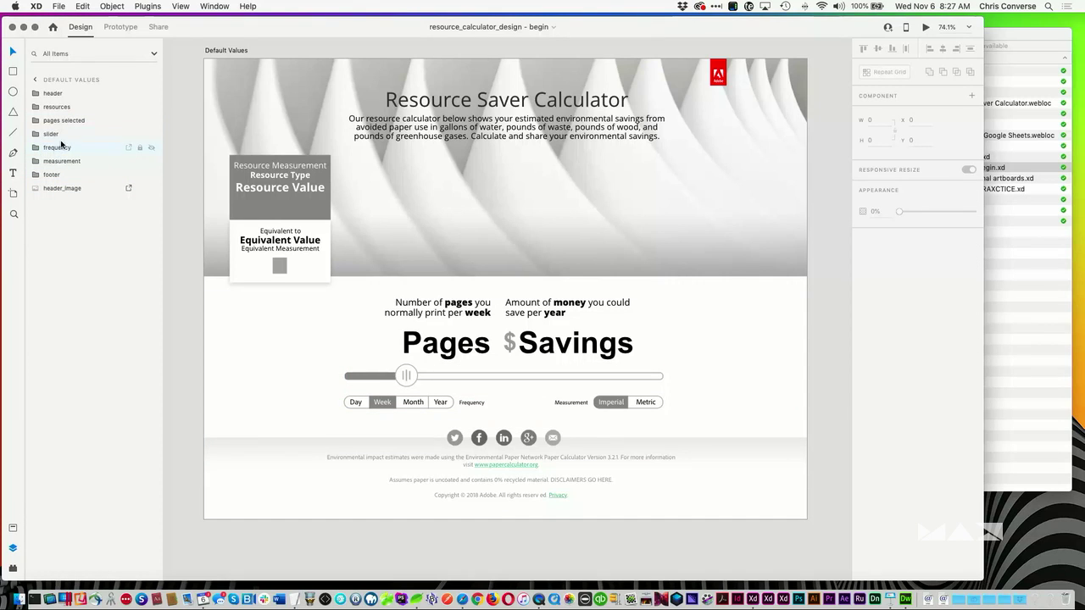
{"action": "left_click", "coordinate": [37, 121]}
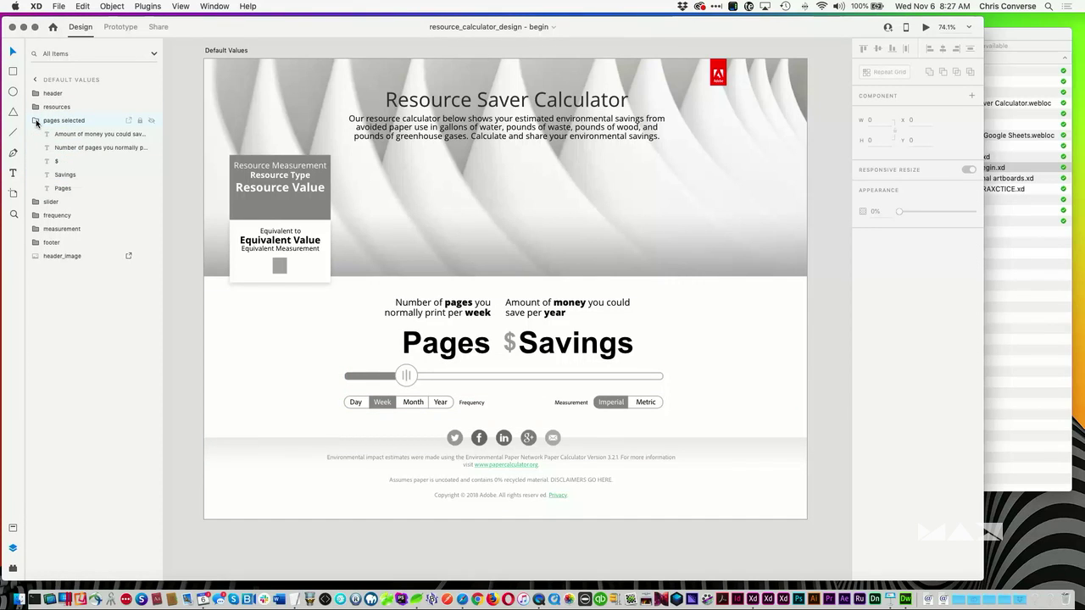
{"action": "left_click", "coordinate": [37, 121]}
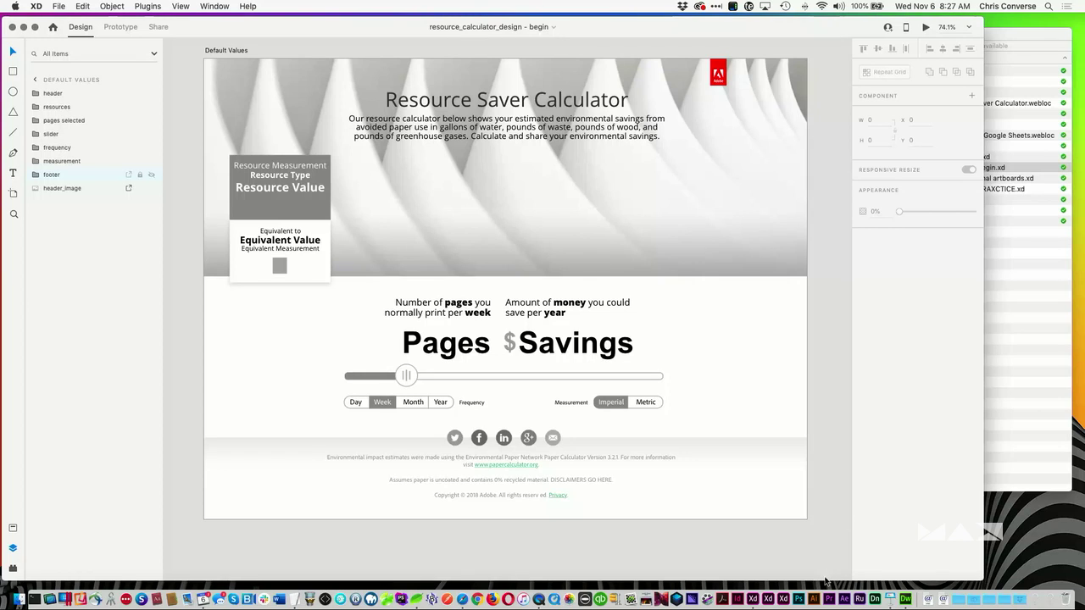
{"action": "left_click_drag", "start_coordinate": [825, 582], "coordinate": [824, 534]}
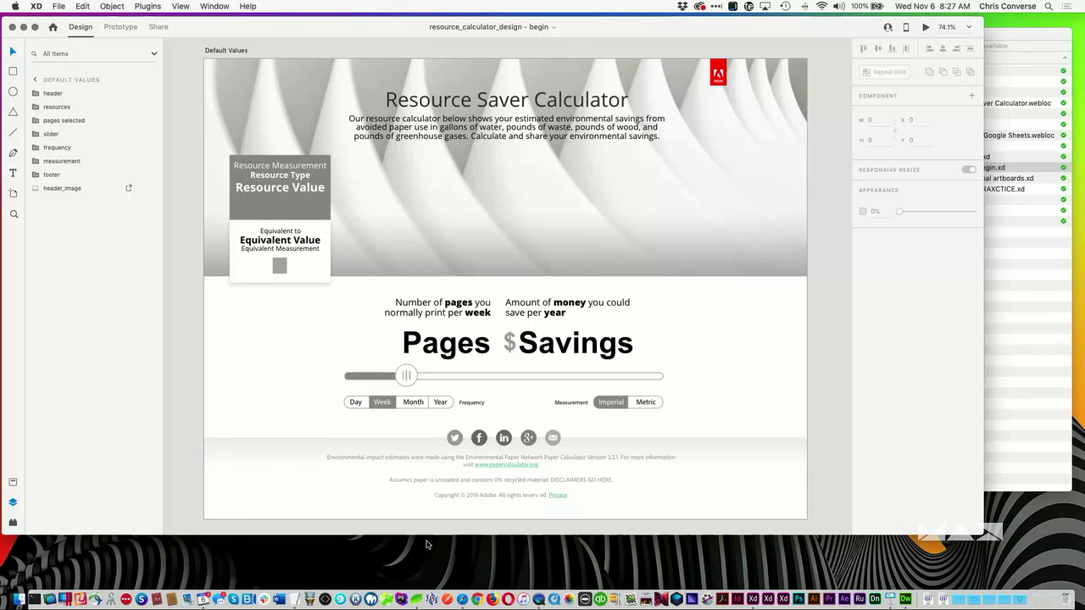
Step: Open the Stop Printing spreadsheet link from Finder and resize the browser to uncover the artboard
{"action": "left_click", "coordinate": [1024, 238]}
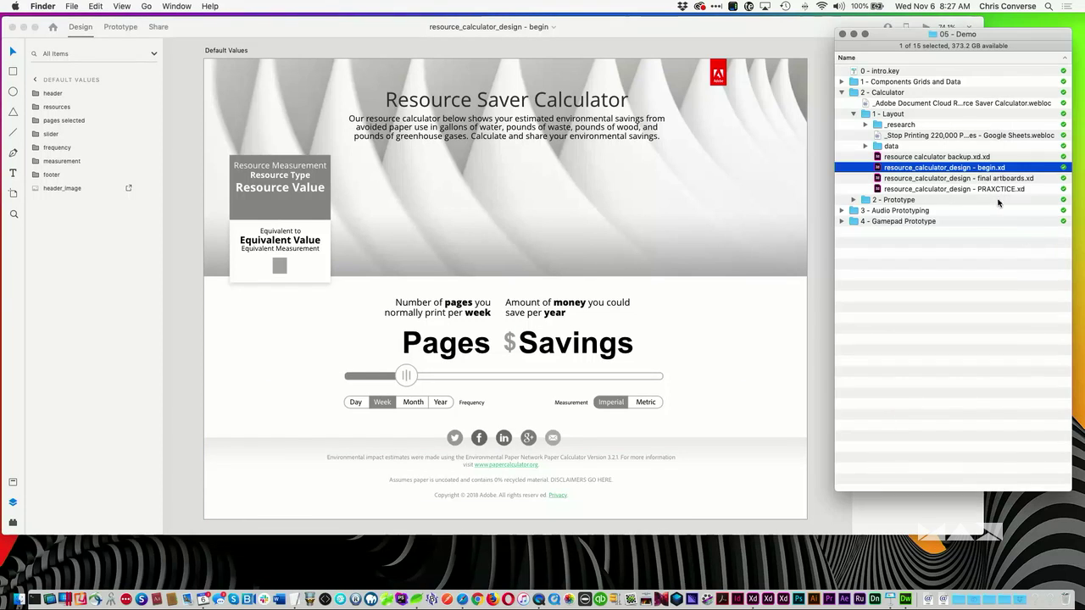
{"action": "double_click", "coordinate": [878, 135]}
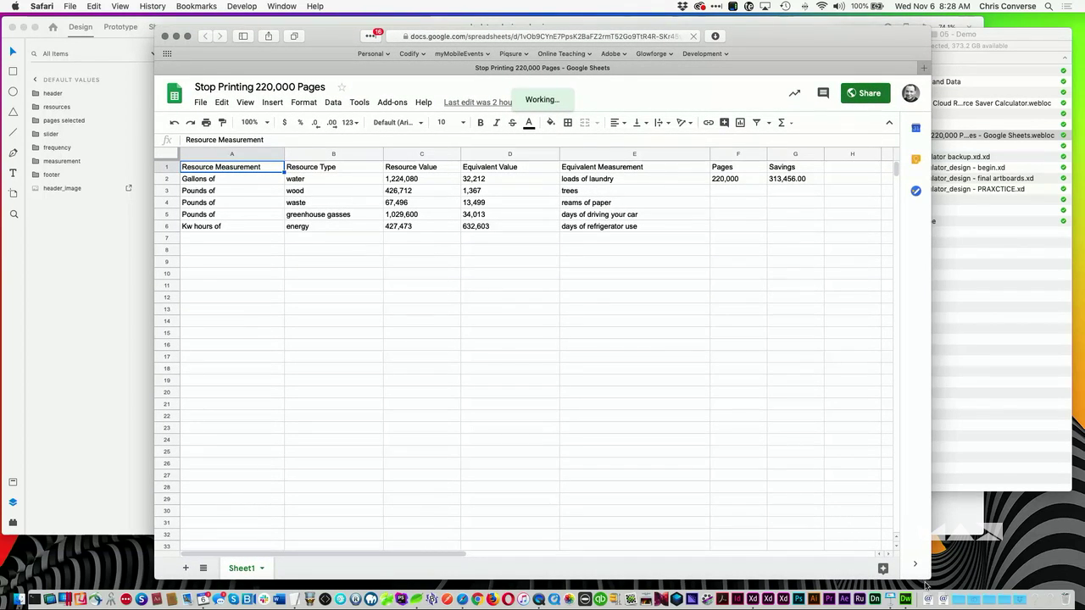
{"action": "left_click_drag", "start_coordinate": [925, 578], "coordinate": [924, 486]}
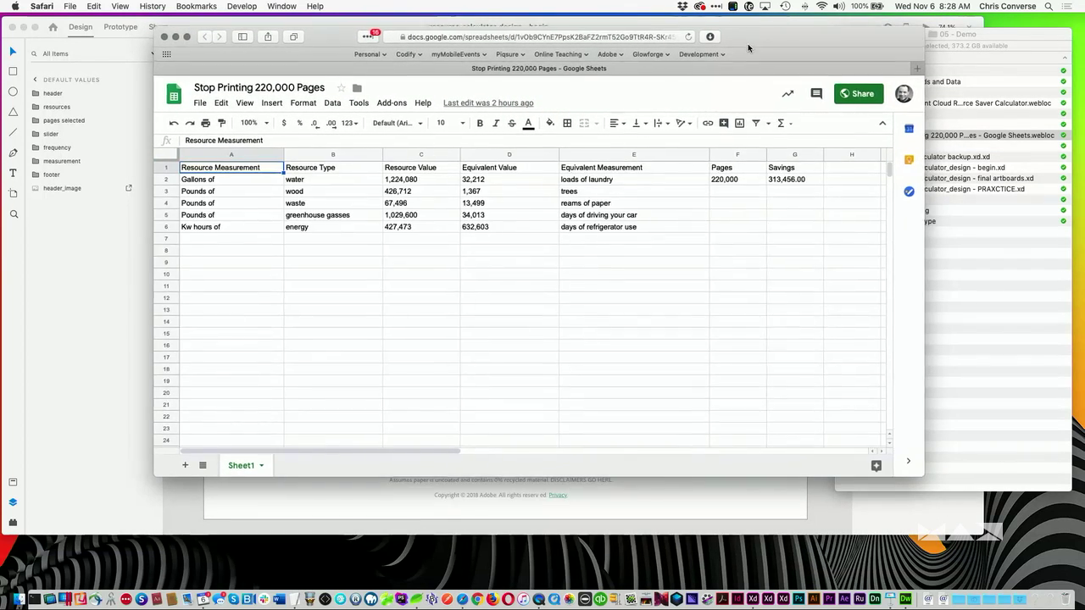
{"action": "left_click_drag", "start_coordinate": [305, 61], "coordinate": [291, 146]}
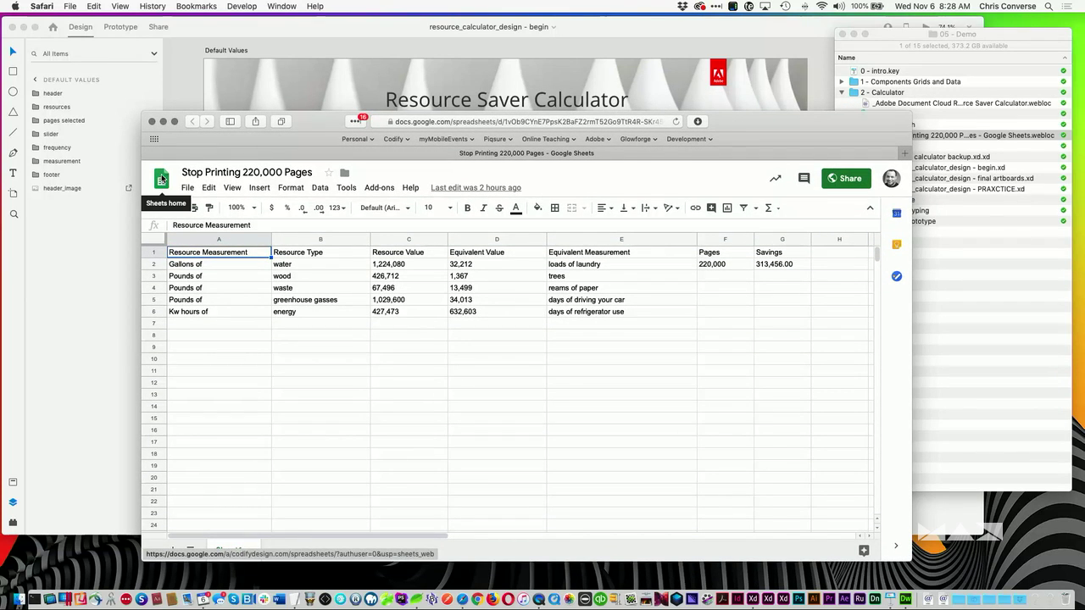
Step: From the Google Sheets home page, open 'Stop Printing 710 pages', then return to XD
{"action": "left_click", "coordinate": [161, 178]}
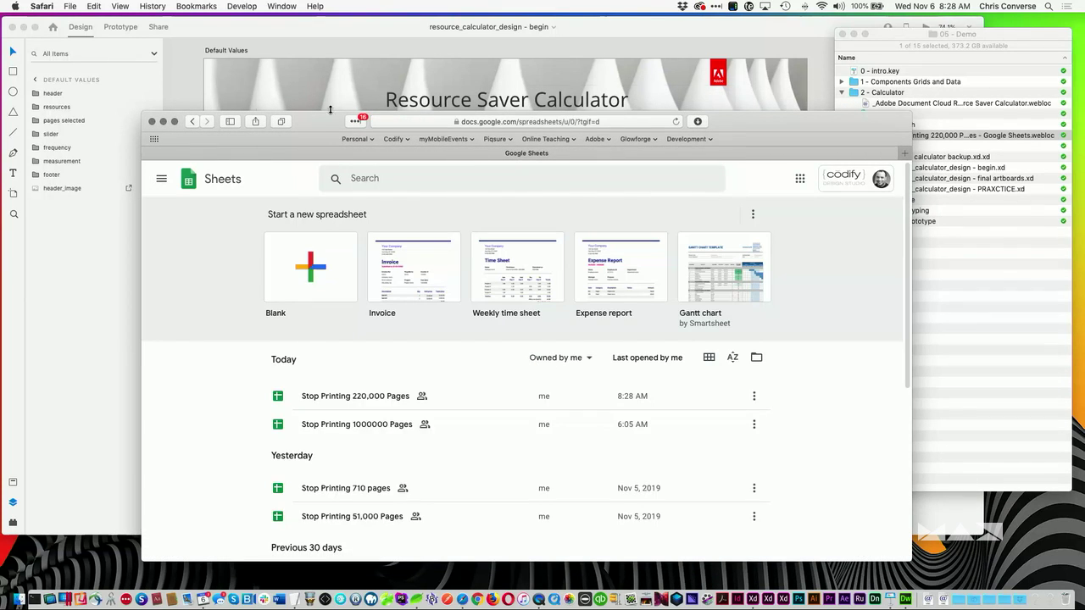
{"action": "left_click_drag", "start_coordinate": [320, 111], "coordinate": [320, 51]}
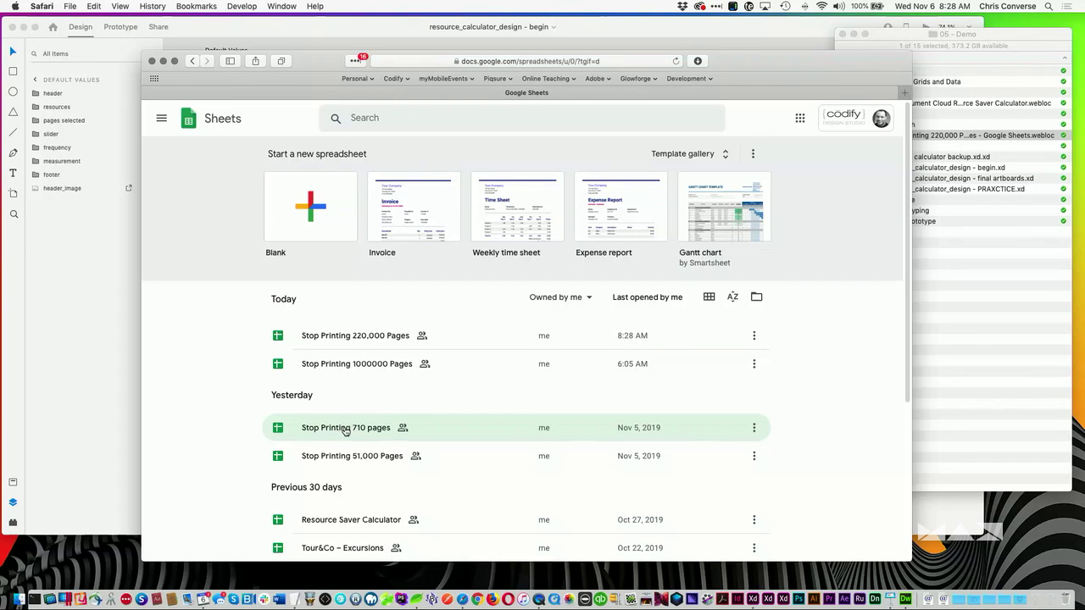
{"action": "left_click", "coordinate": [345, 430]}
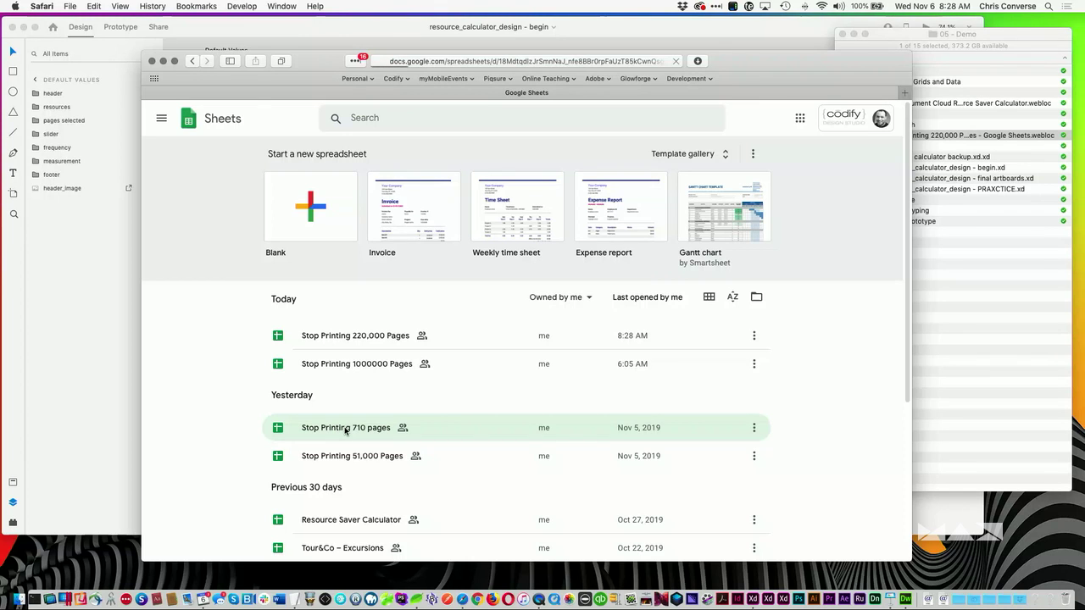
{"action": "left_click_drag", "start_coordinate": [313, 61], "coordinate": [306, 57]}
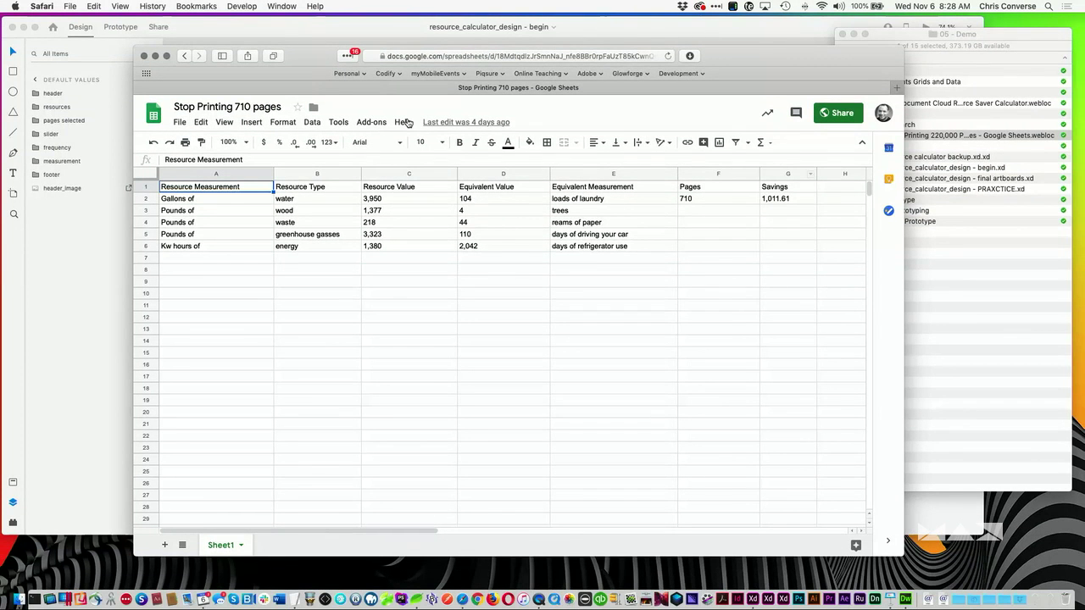
{"action": "left_click_drag", "start_coordinate": [303, 66], "coordinate": [306, 87]}
{"action": "left_click", "coordinate": [310, 25]}
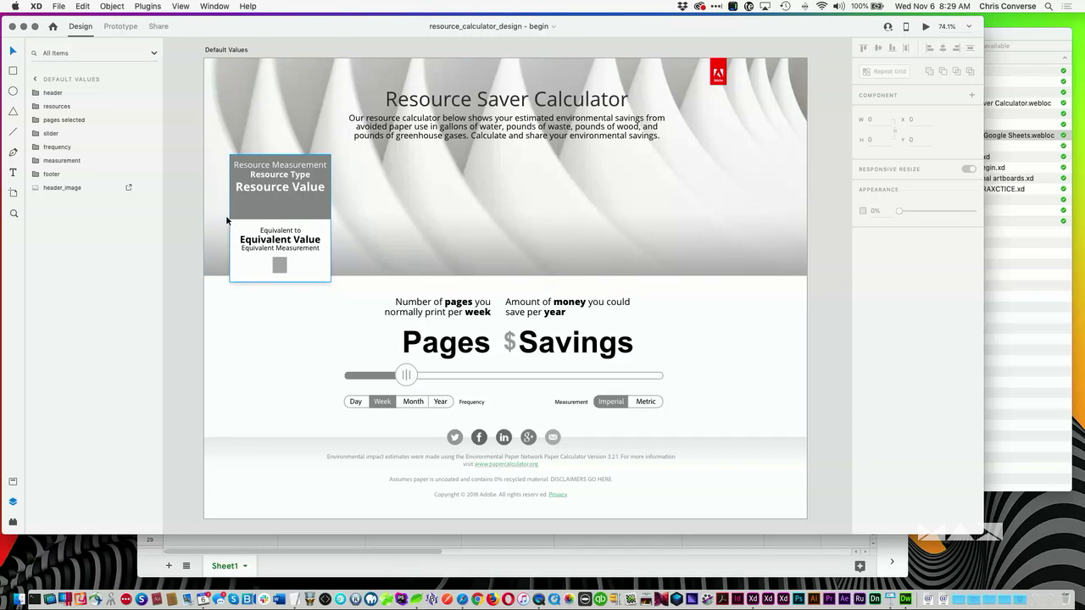
Step: Open the live Resource Saver Calculator website and enlarge its window to show the whole calculator
{"action": "left_click", "coordinate": [183, 183]}
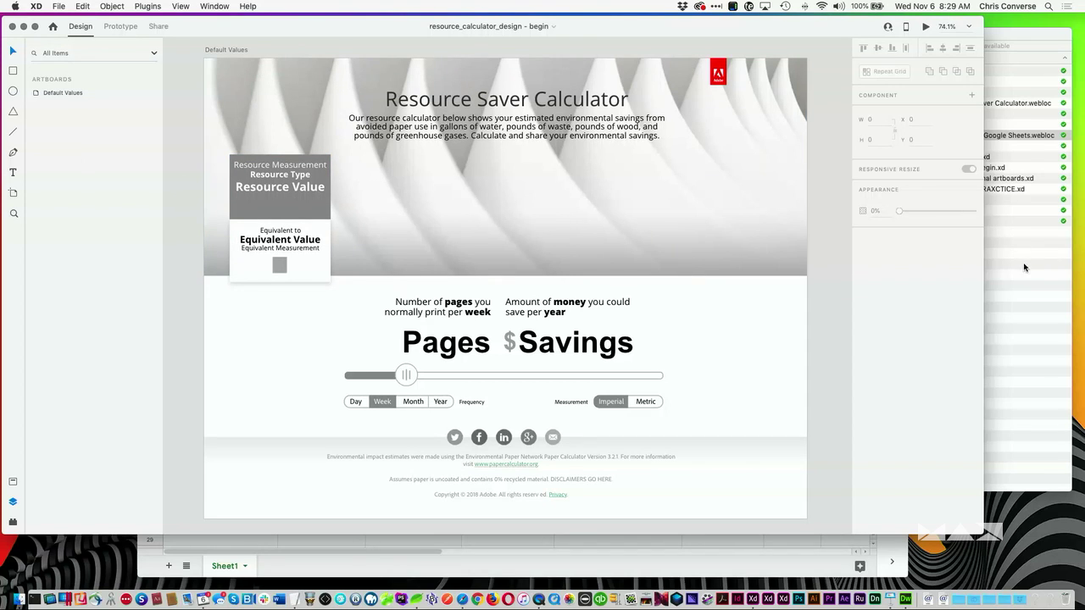
{"action": "left_click", "coordinate": [1023, 45]}
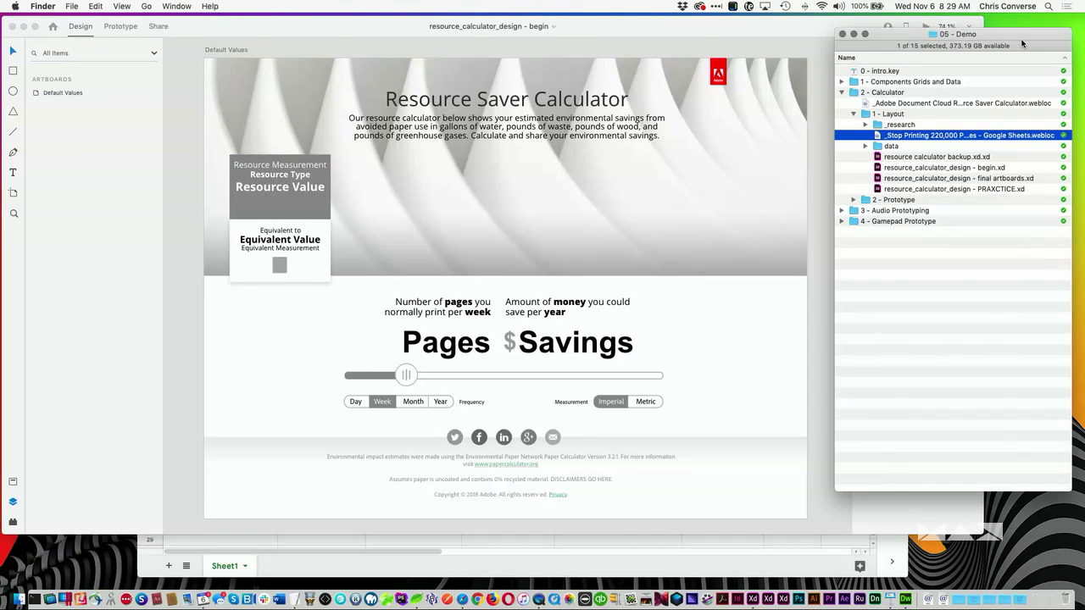
{"action": "double_click", "coordinate": [877, 103]}
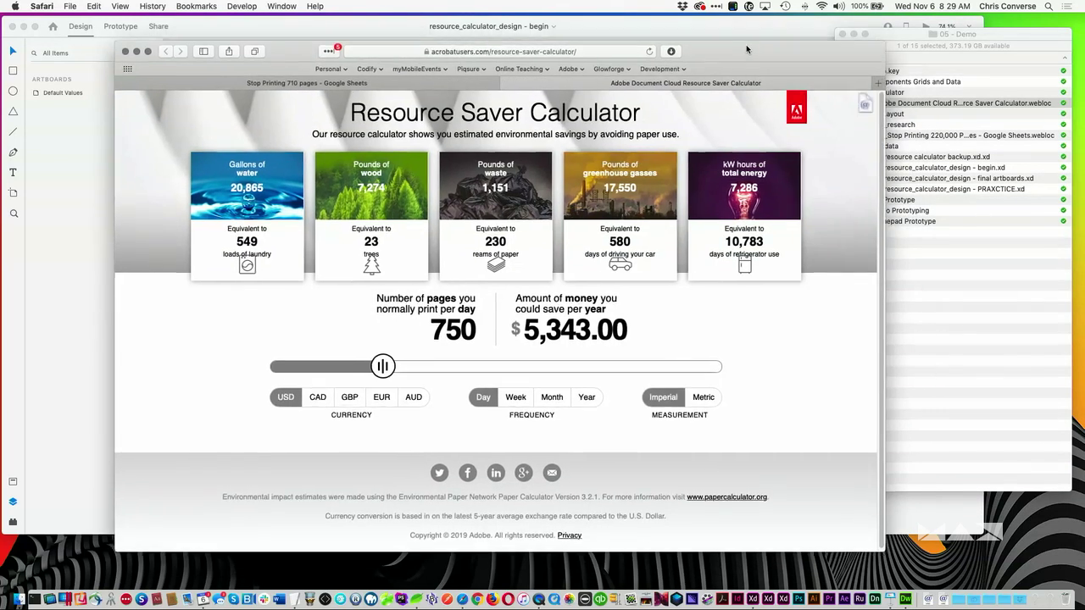
{"action": "left_click_drag", "start_coordinate": [746, 49], "coordinate": [704, 29]}
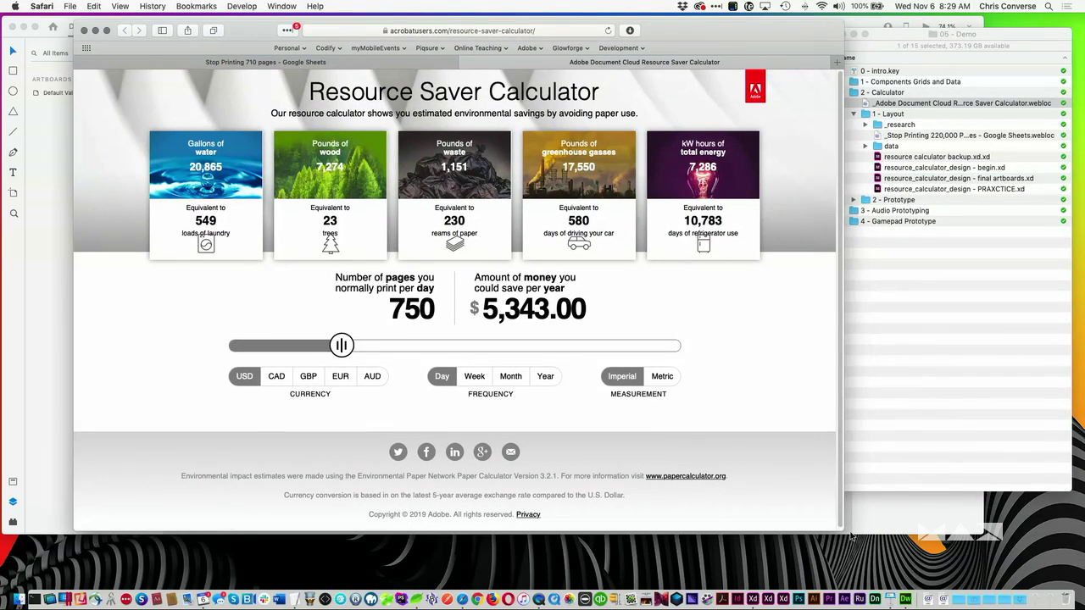
{"action": "left_click_drag", "start_coordinate": [852, 536], "coordinate": [1062, 573]}
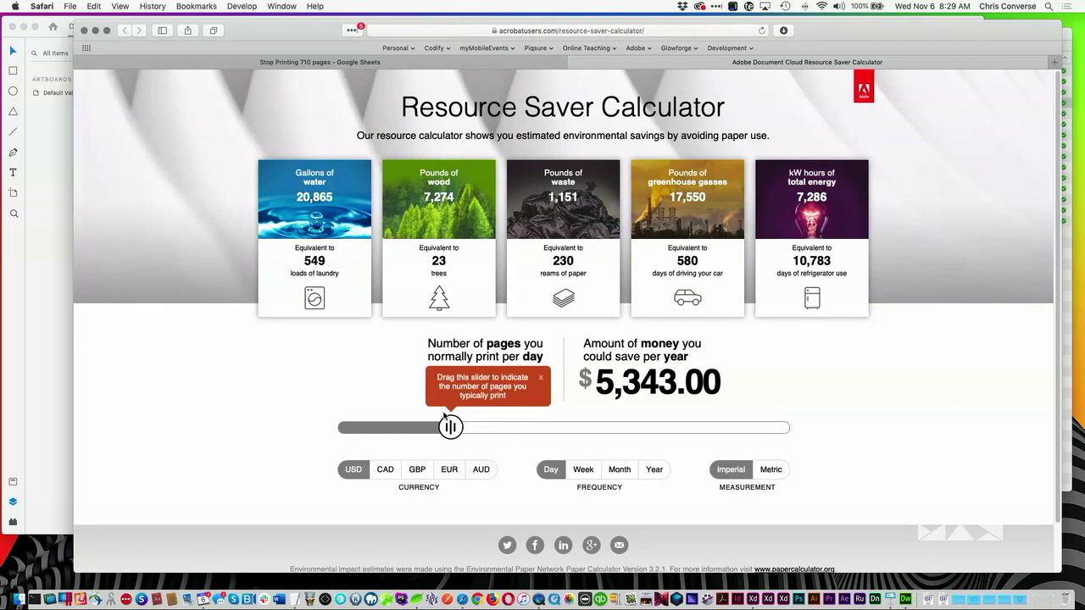
Step: Try the page-count slider, CAD and EUR currencies, and Day/Week/Month/Year frequencies
{"action": "left_click_drag", "start_coordinate": [451, 426], "coordinate": [595, 429]}
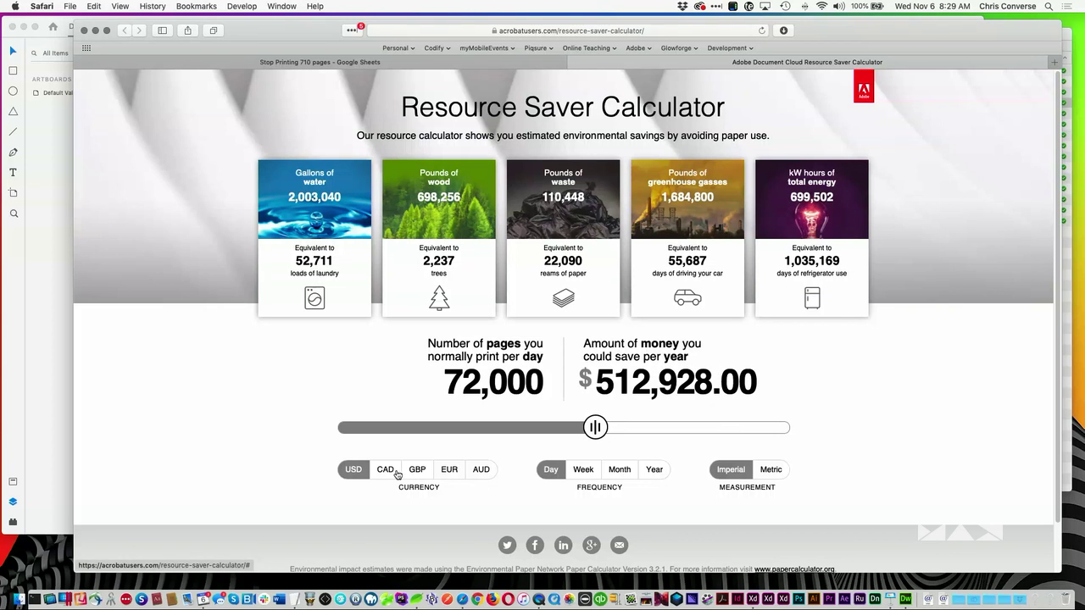
{"action": "left_click", "coordinate": [396, 475]}
{"action": "left_click", "coordinate": [445, 471]}
{"action": "left_click", "coordinate": [585, 471]}
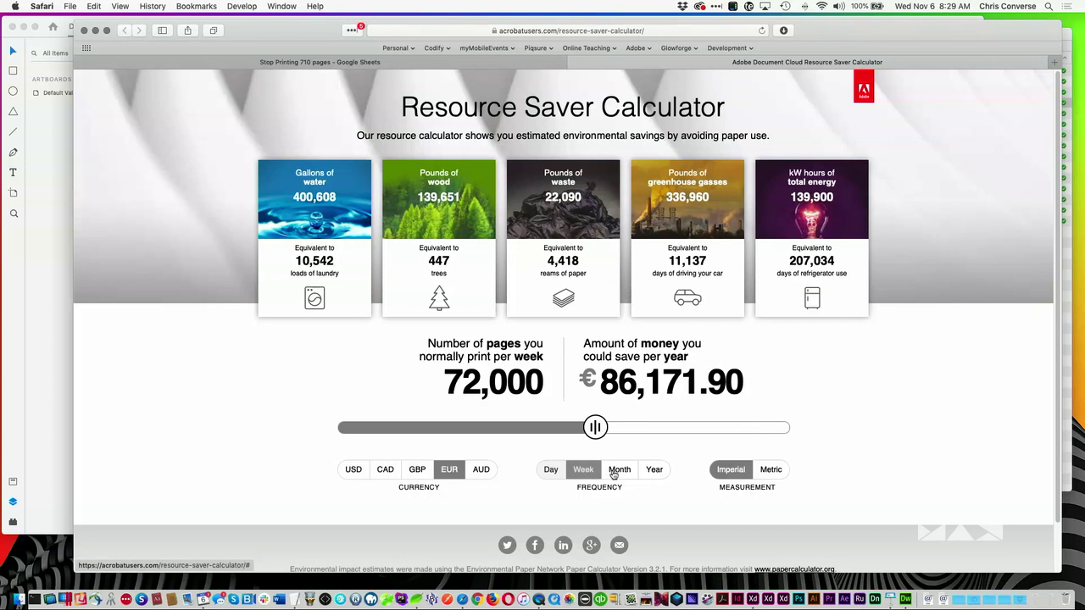
{"action": "left_click", "coordinate": [613, 472]}
{"action": "left_click", "coordinate": [653, 472]}
{"action": "left_click_drag", "start_coordinate": [596, 428], "coordinate": [544, 428]}
{"action": "left_click", "coordinate": [584, 472]}
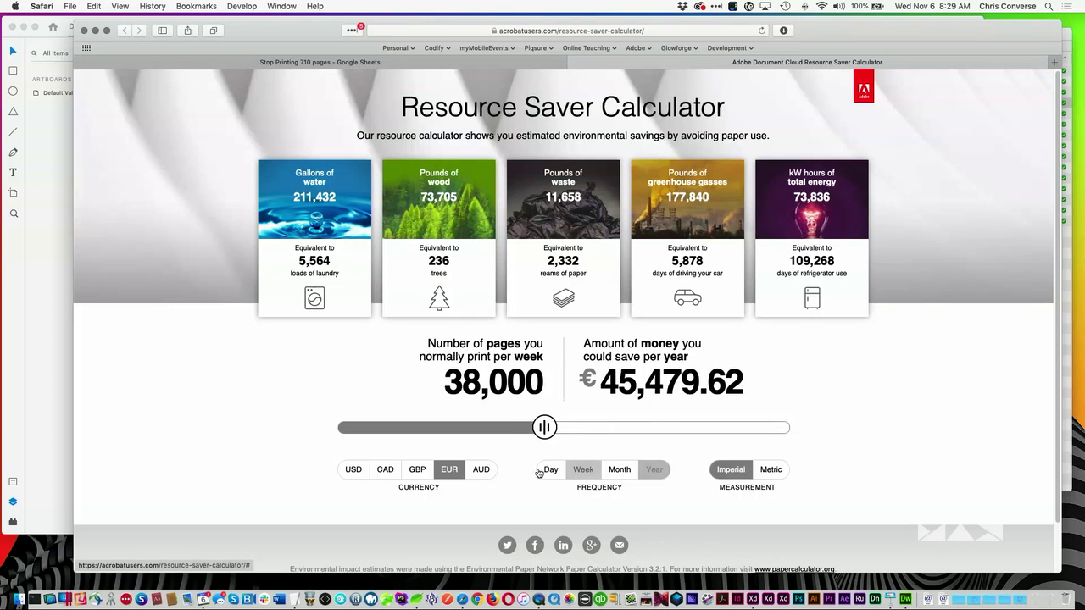
{"action": "left_click", "coordinate": [539, 472]}
Step: Toggle between Metric and Imperial units and set the page count to 71,000 per day
{"action": "left_click", "coordinate": [773, 473]}
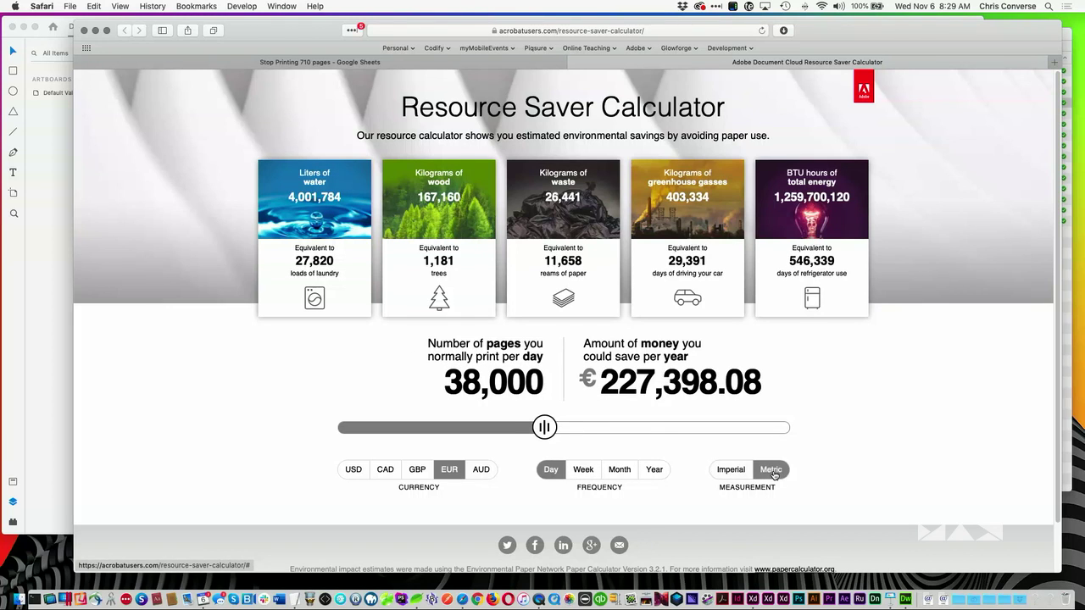
{"action": "left_click", "coordinate": [729, 469]}
{"action": "left_click", "coordinate": [769, 472]}
{"action": "left_click_drag", "start_coordinate": [545, 428], "coordinate": [615, 427]}
{"action": "left_click", "coordinate": [721, 472]}
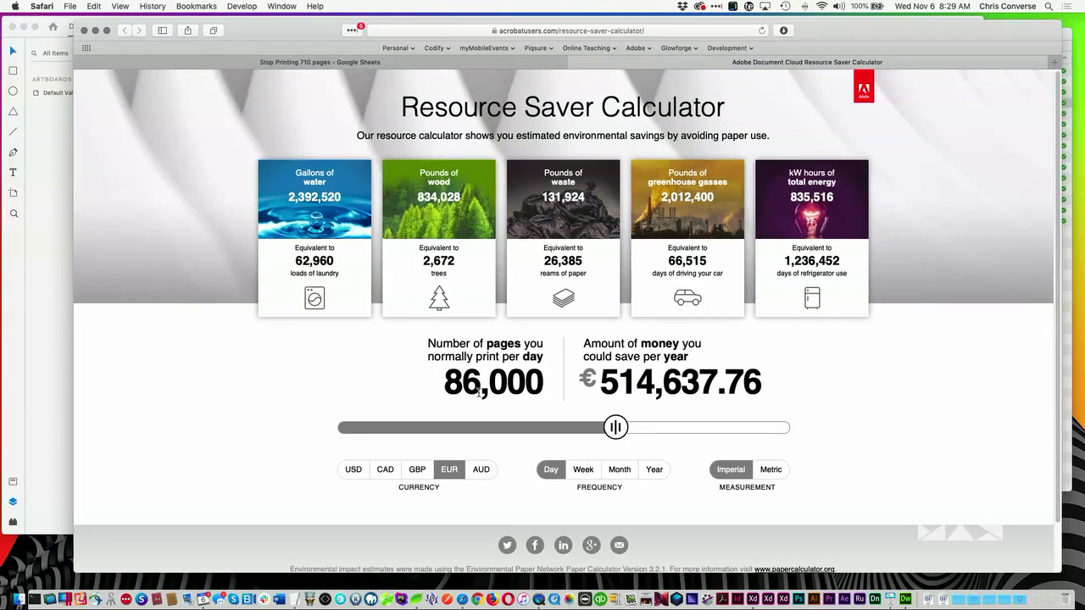
{"action": "mouse_move", "coordinate": [614, 428]}
{"action": "left_mouse_down"}
{"action": "mouse_move", "coordinate": [673, 427]}
{"action": "mouse_move", "coordinate": [594, 427]}
{"action": "left_mouse_up"}
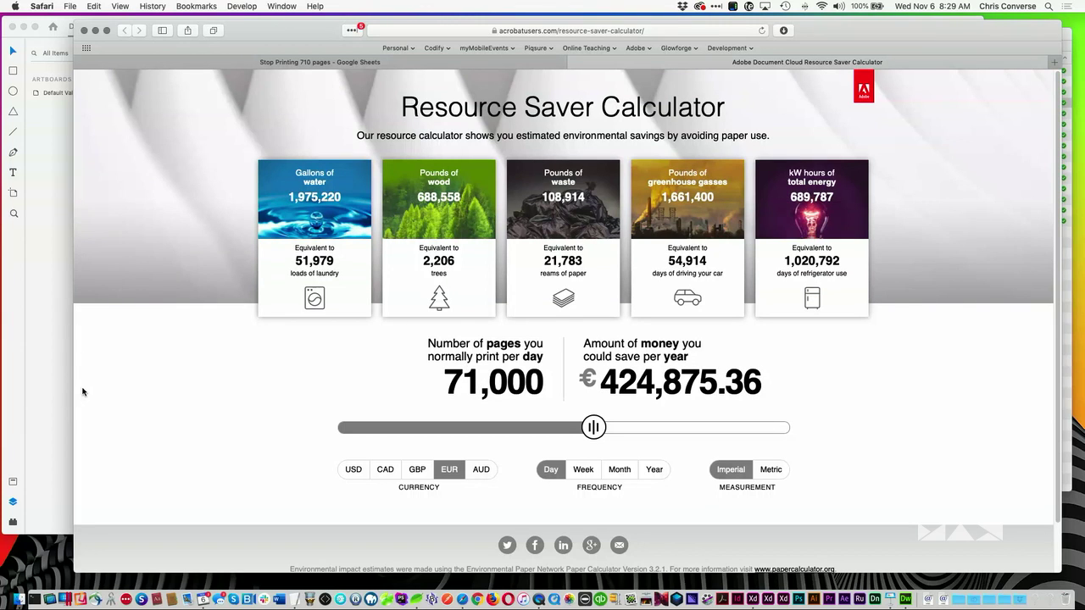
Step: Push the page count to the maximum 1,000,000, then close the calculator tab
{"action": "left_click_drag", "start_coordinate": [73, 387], "coordinate": [205, 394]}
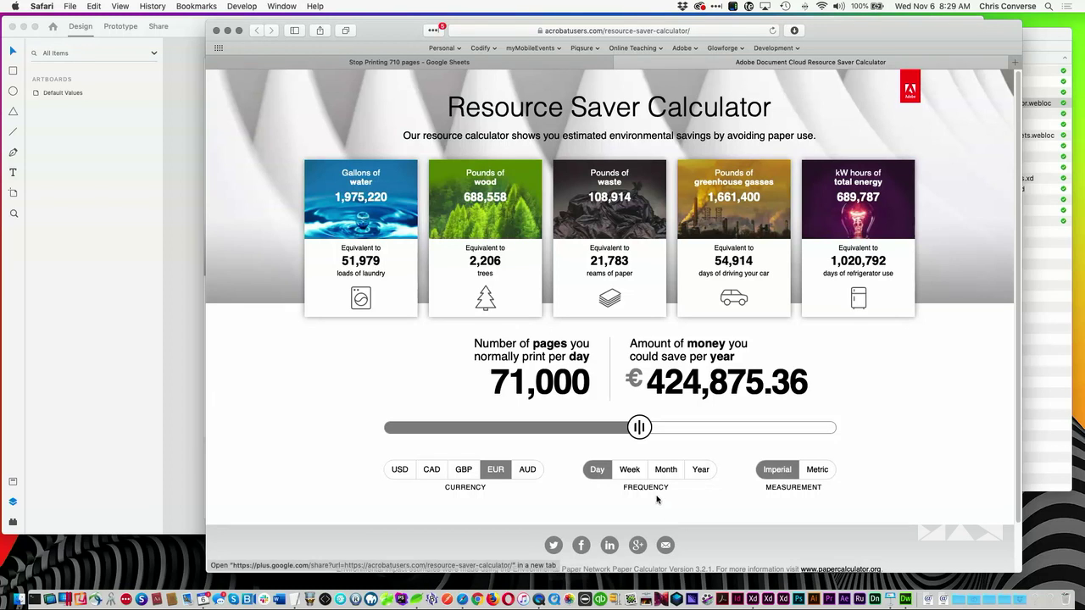
{"action": "left_click_drag", "start_coordinate": [640, 429], "coordinate": [887, 430]}
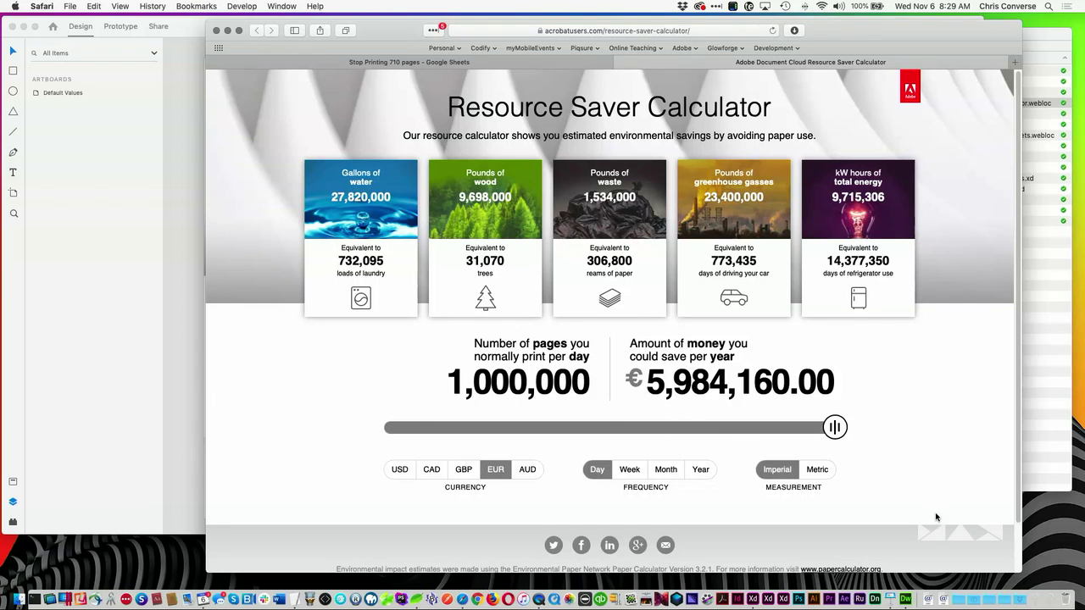
{"action": "left_click_drag", "start_coordinate": [854, 35], "coordinate": [848, 33]}
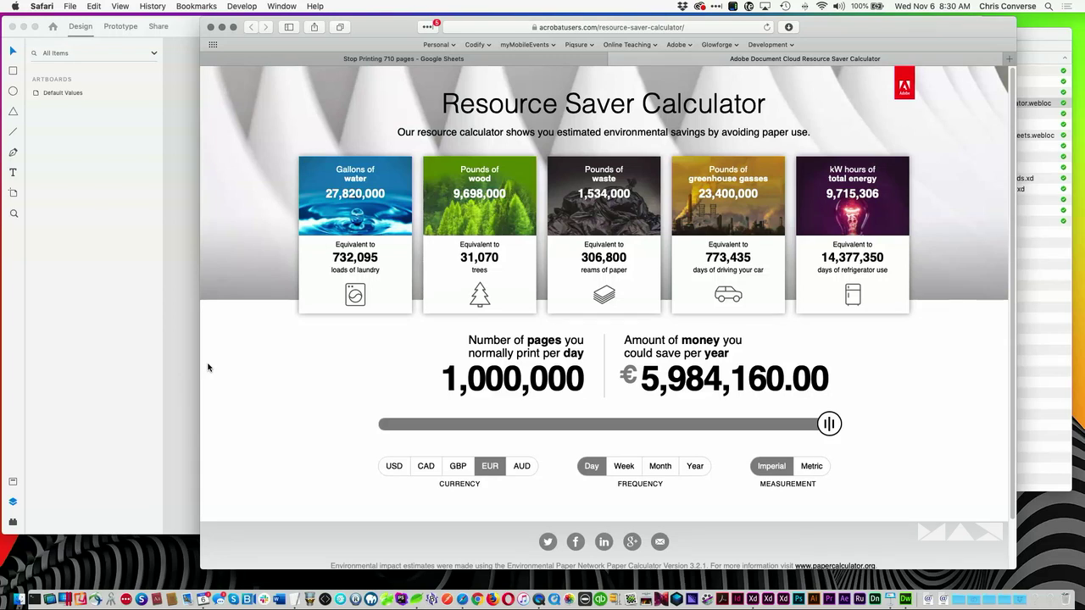
{"action": "key", "text": "super+w"}
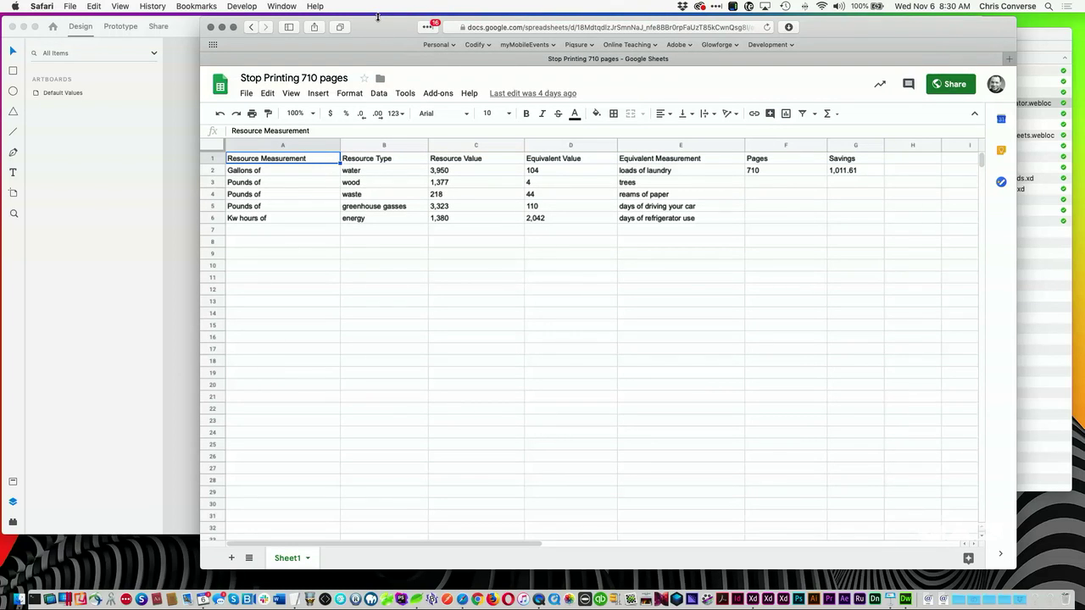
Step: Open the Stop Printing 220,000 Pages spreadsheet from Sheets home, then return to the XD design
{"action": "left_click_drag", "start_coordinate": [378, 17], "coordinate": [377, 101]}
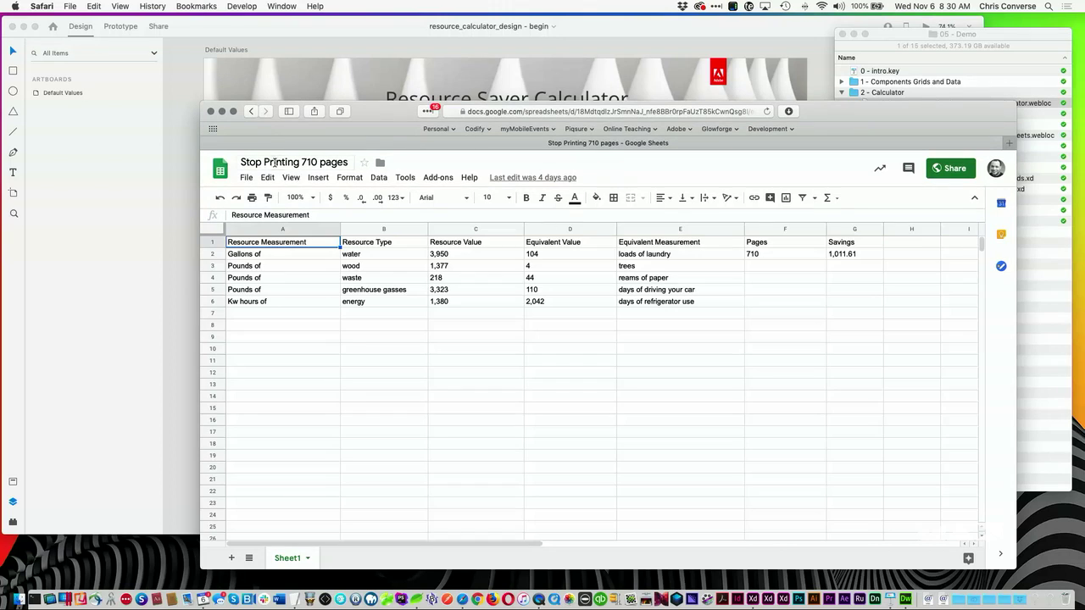
{"action": "left_click", "coordinate": [219, 170]}
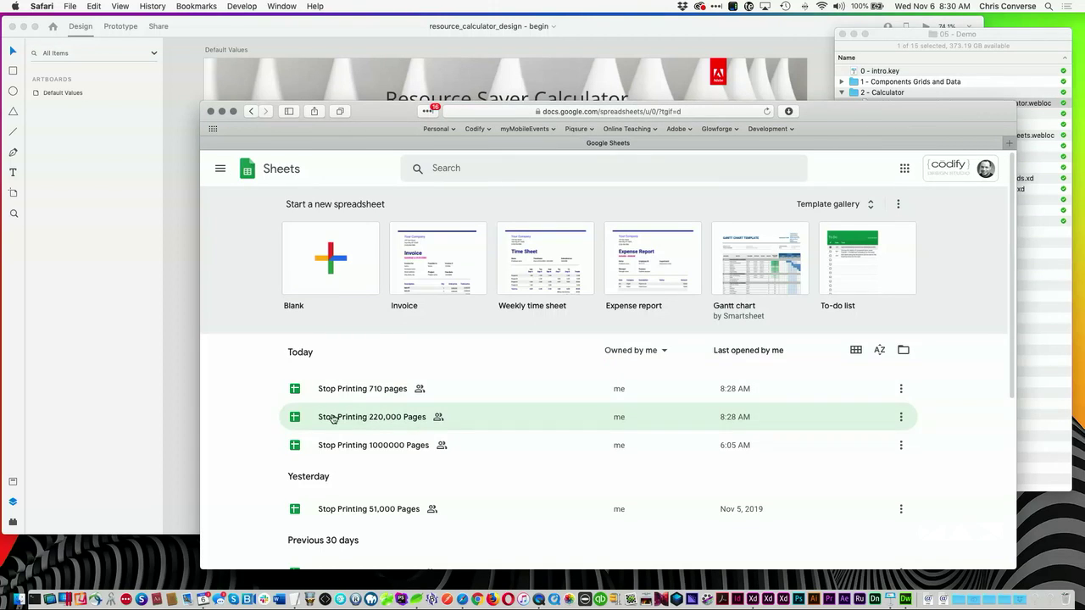
{"action": "left_click", "coordinate": [368, 418]}
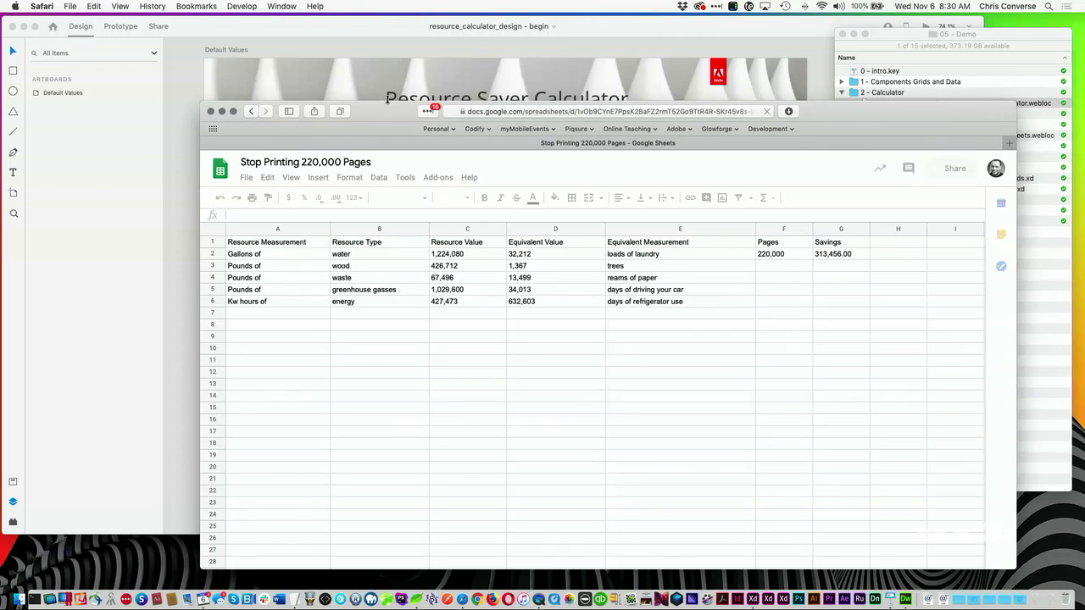
{"action": "left_click_drag", "start_coordinate": [388, 100], "coordinate": [368, 316]}
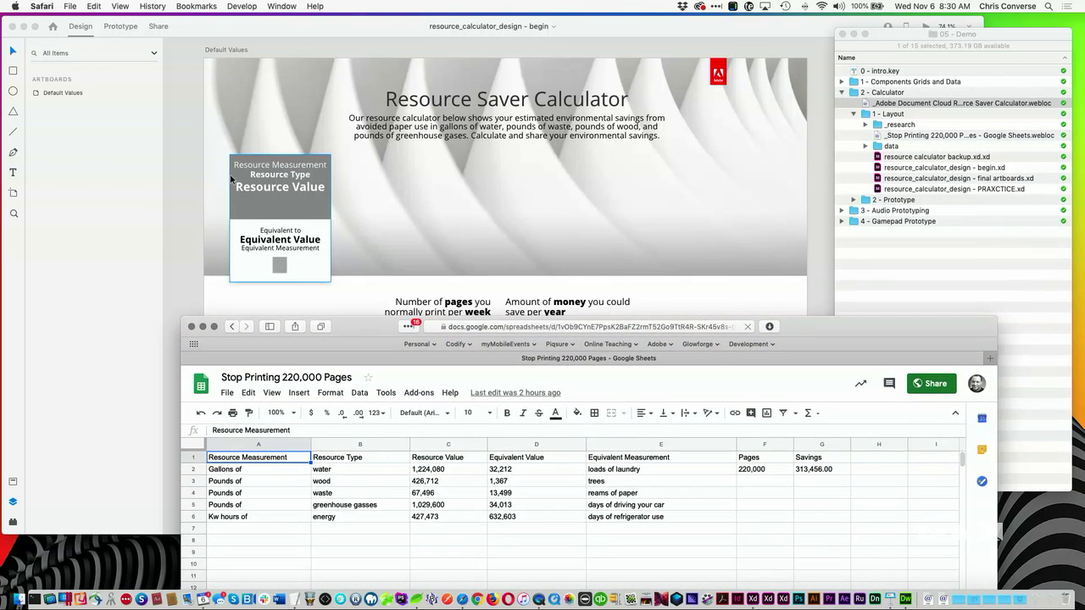
{"action": "left_click", "coordinate": [231, 178]}
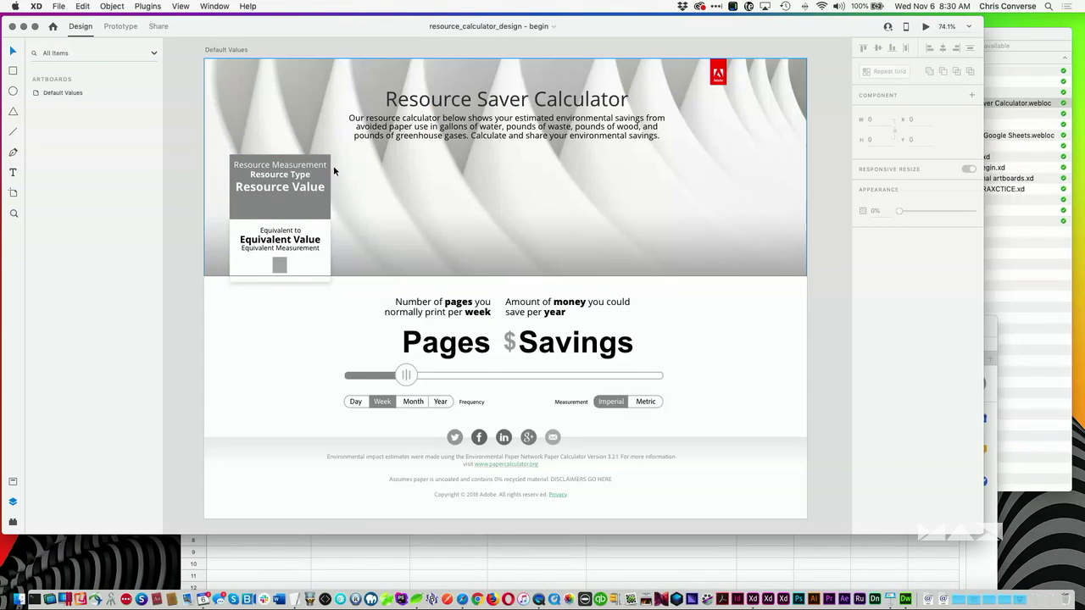
Step: Expand the resources layer groups, and briefly open and close the resource calculator backup file
{"action": "left_click", "coordinate": [280, 170]}
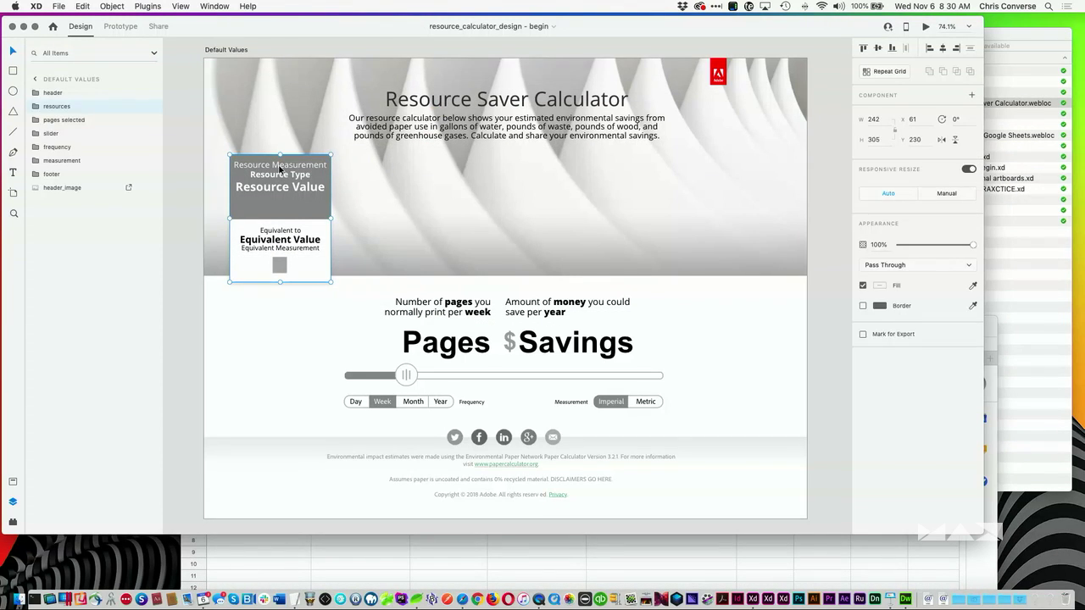
{"action": "left_click", "coordinate": [34, 107]}
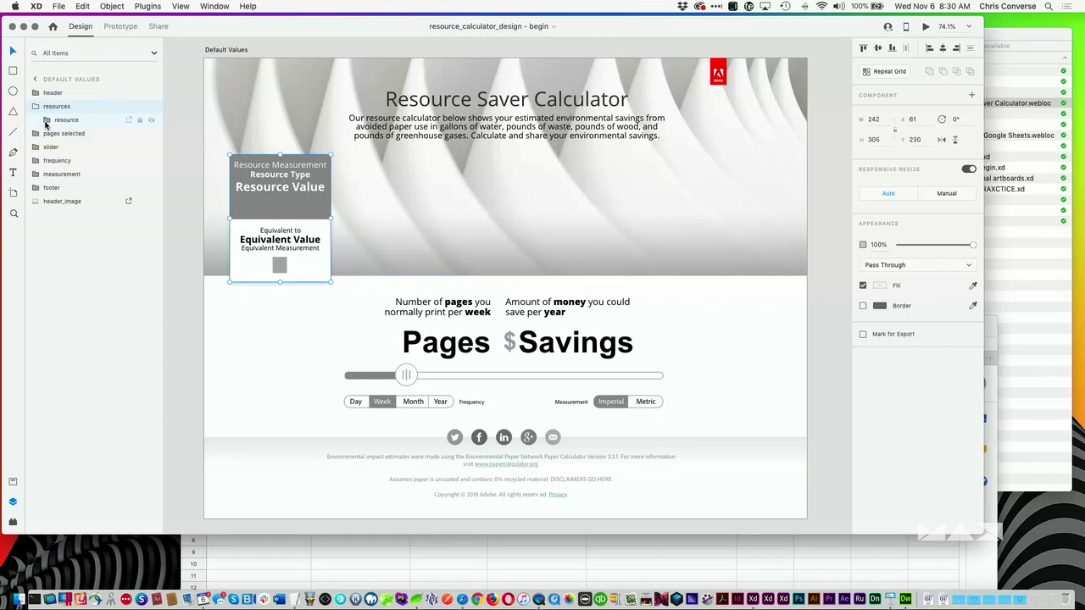
{"action": "left_click", "coordinate": [46, 122]}
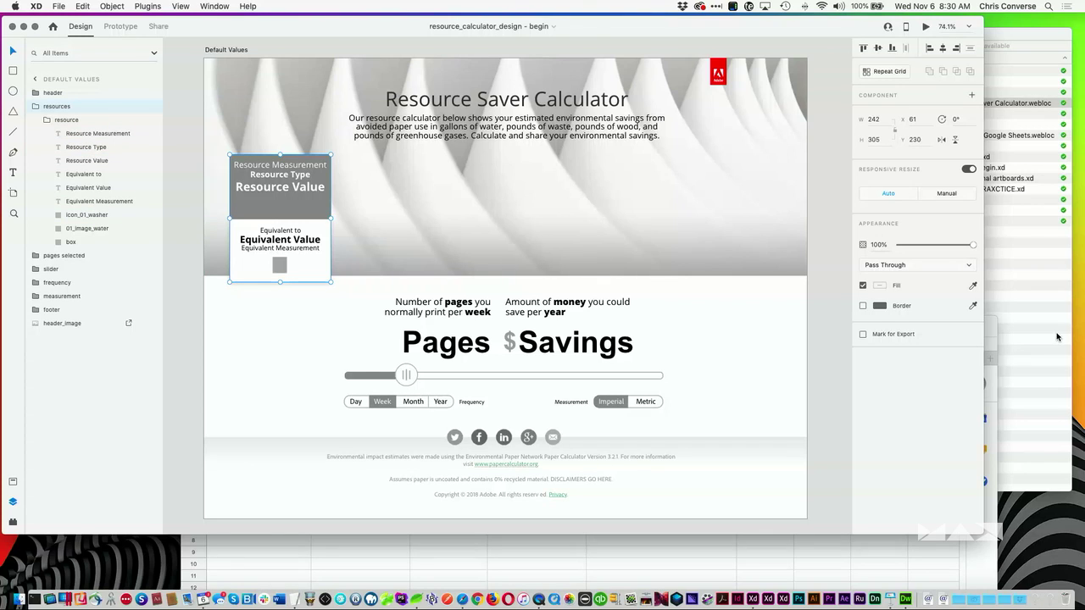
{"action": "left_click", "coordinate": [1021, 153]}
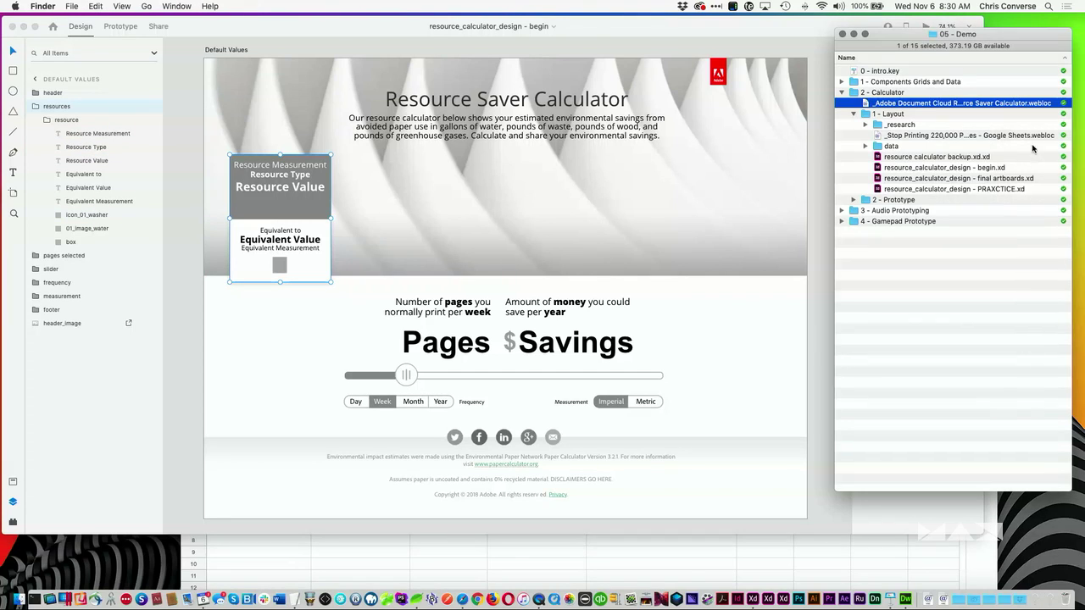
{"action": "double_click", "coordinate": [877, 157]}
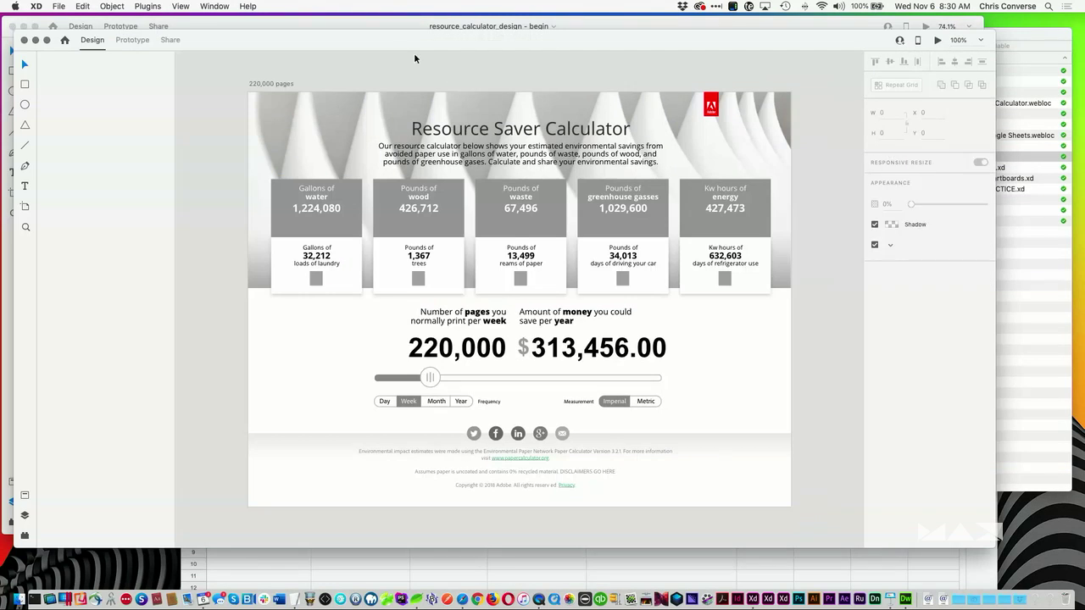
{"action": "key", "text": "super+w"}
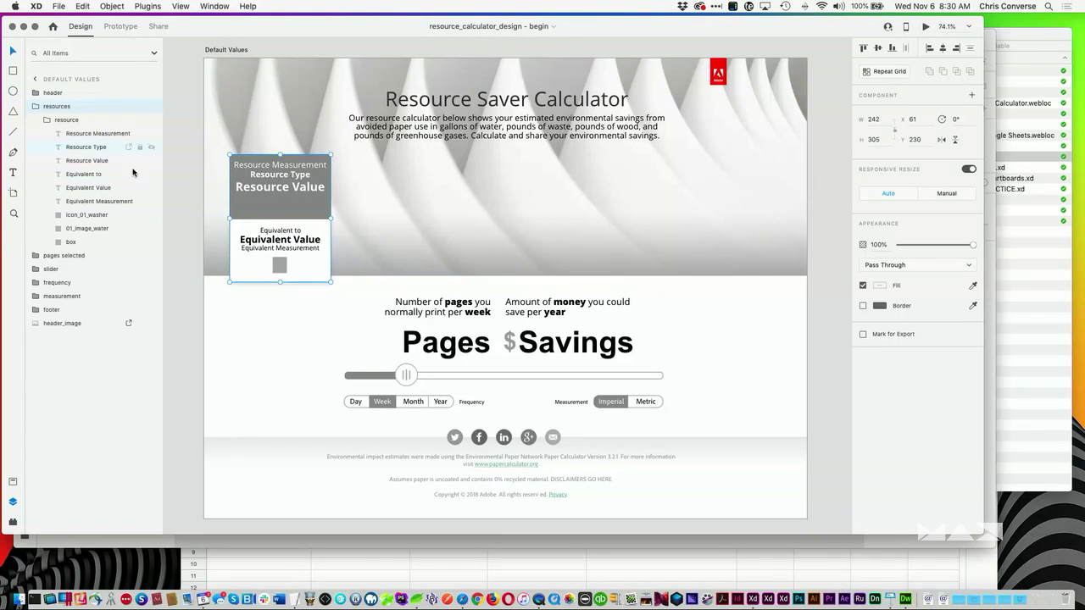
Step: Make the resource card a repeat grid of five columns with a 14 gap
{"action": "left_click", "coordinate": [71, 122]}
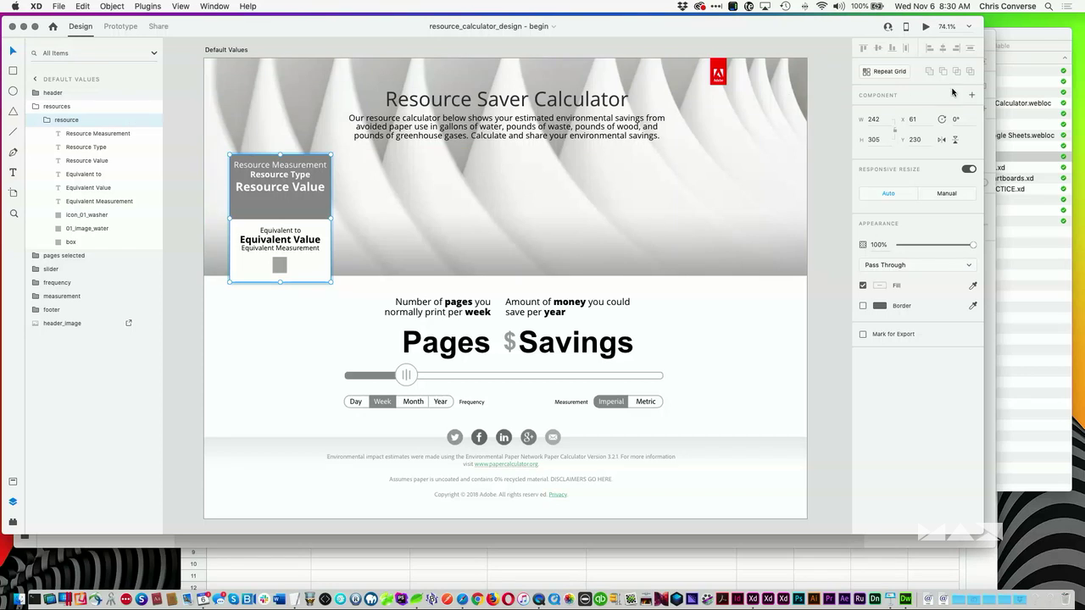
{"action": "left_click", "coordinate": [884, 71]}
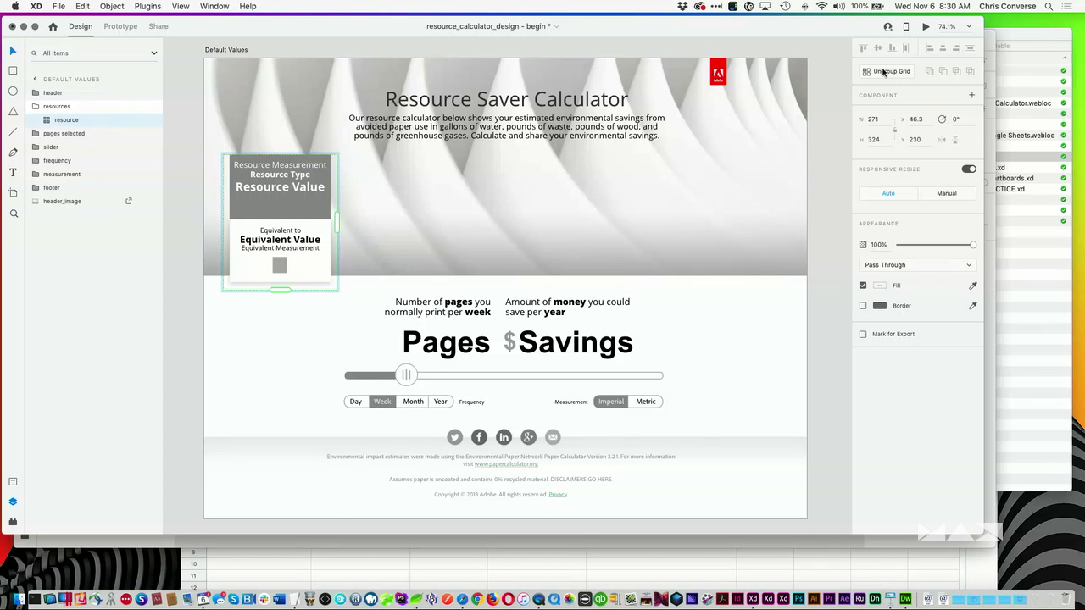
{"action": "left_click_drag", "start_coordinate": [336, 222], "coordinate": [797, 216]}
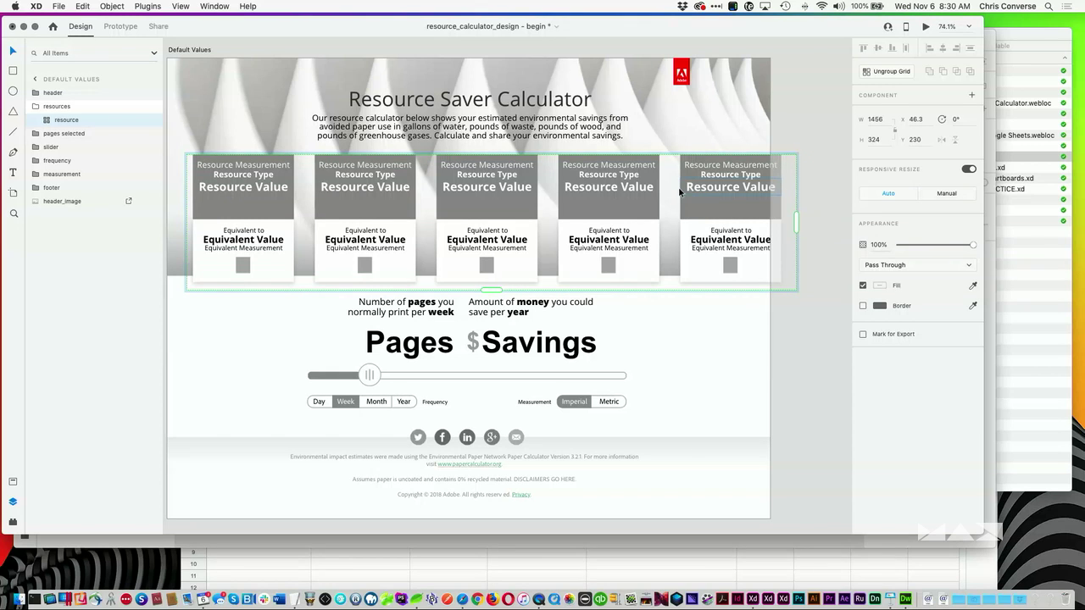
{"action": "left_click_drag", "start_coordinate": [670, 183], "coordinate": [643, 178]}
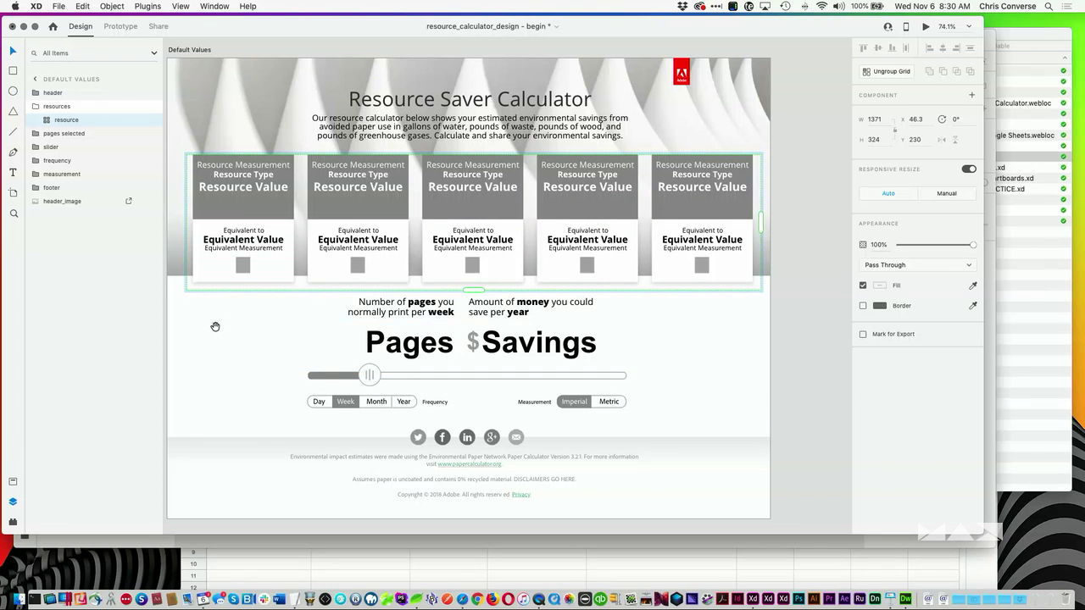
{"action": "left_click_drag", "start_coordinate": [217, 327], "coordinate": [258, 309]}
{"action": "left_click", "coordinate": [326, 324]}
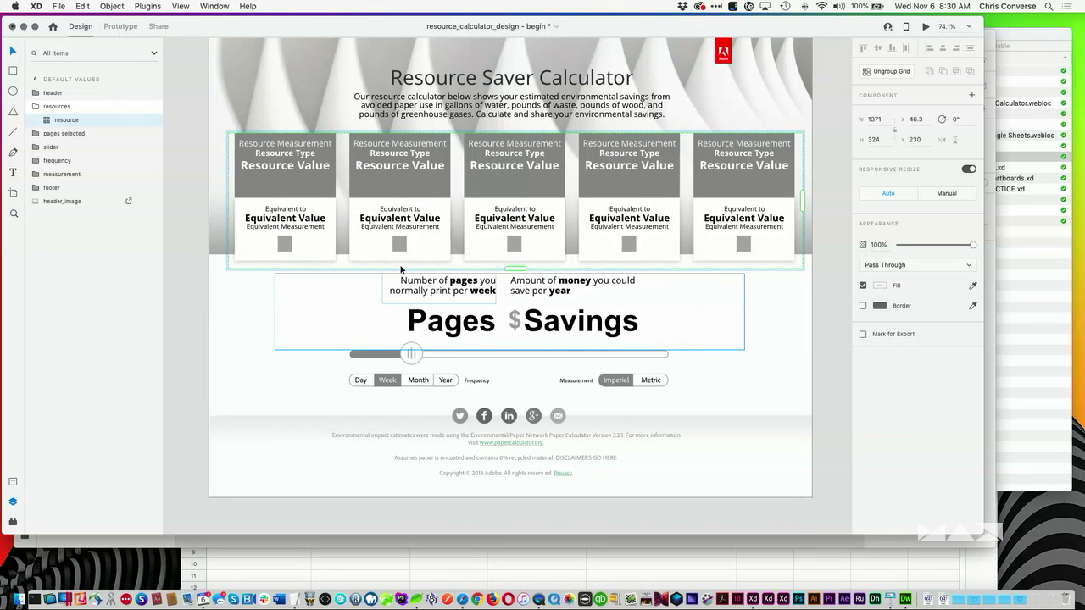
Step: Select the Pages and Savings group, check the spreadsheet, and open the Google Sheets plugin menu
{"action": "left_click", "coordinate": [59, 137]}
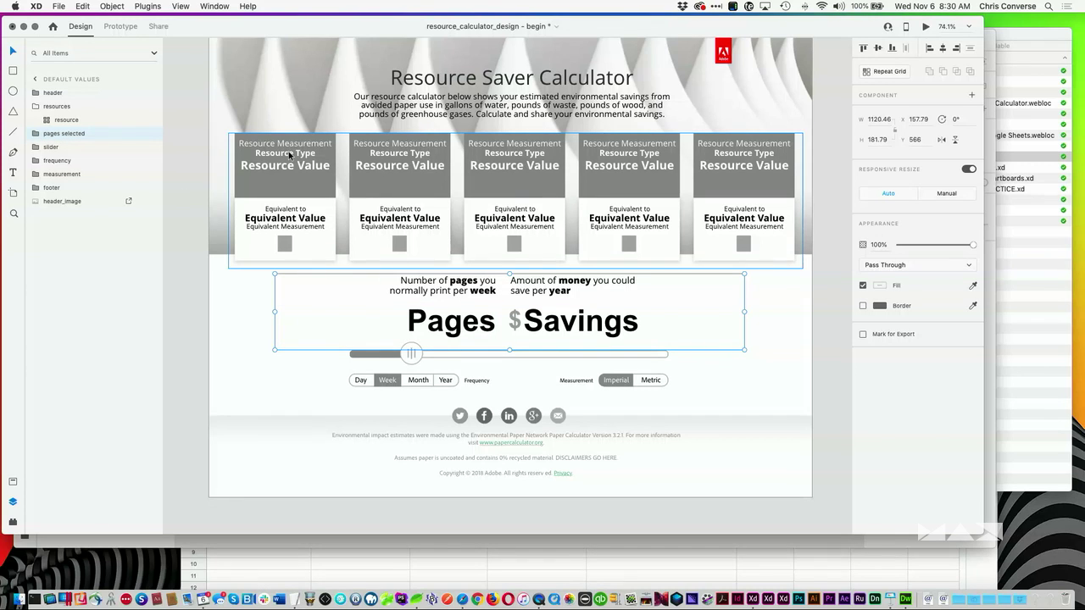
{"action": "left_click", "coordinate": [627, 553]}
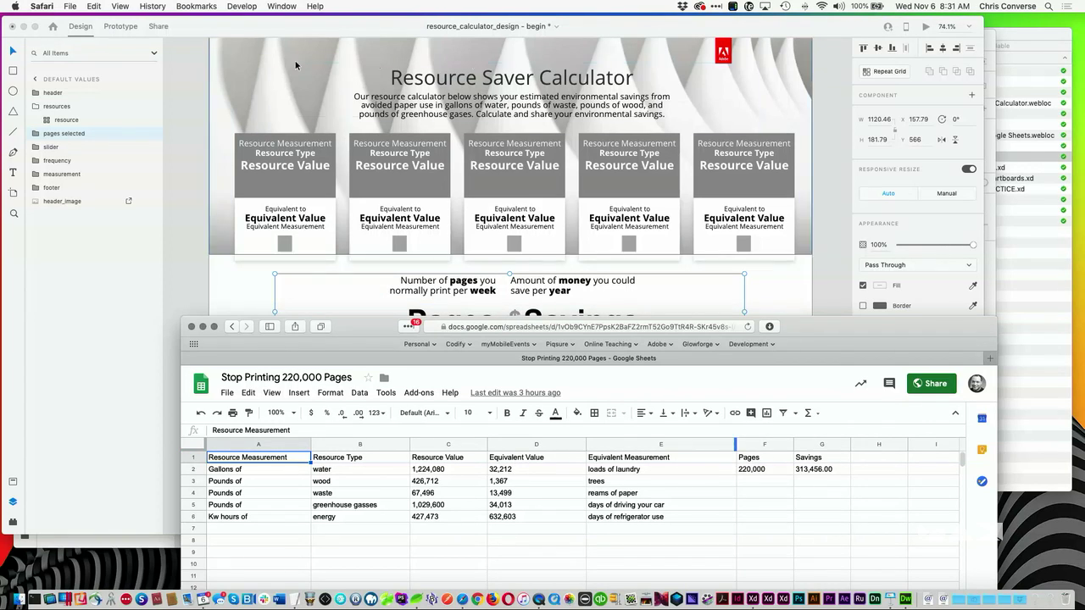
{"action": "left_click", "coordinate": [188, 84]}
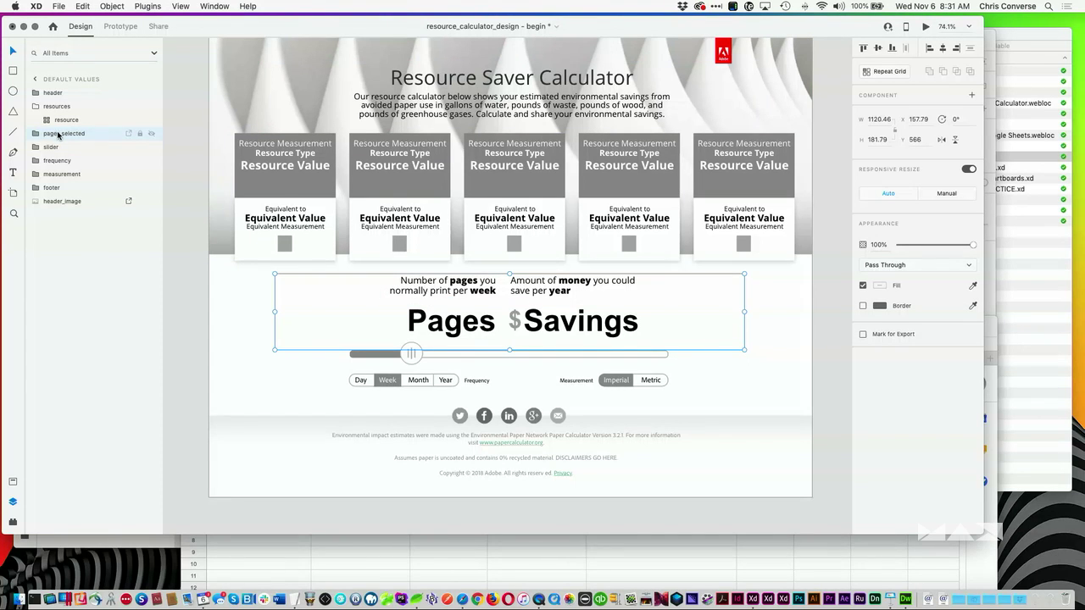
{"action": "left_click", "coordinate": [145, 7]}
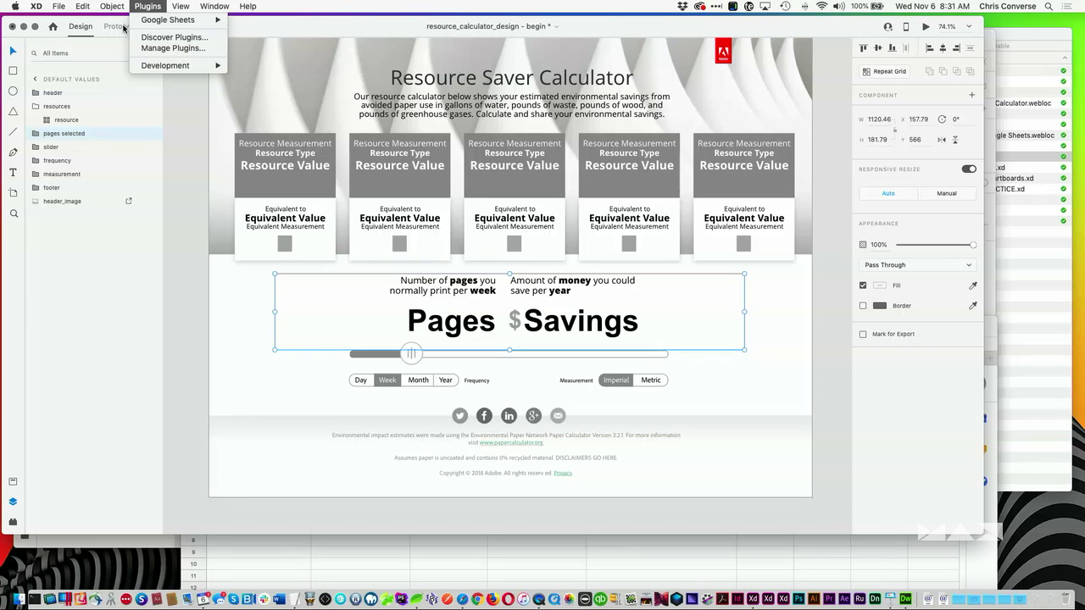
{"action": "mouse_move", "coordinate": [204, 20]}
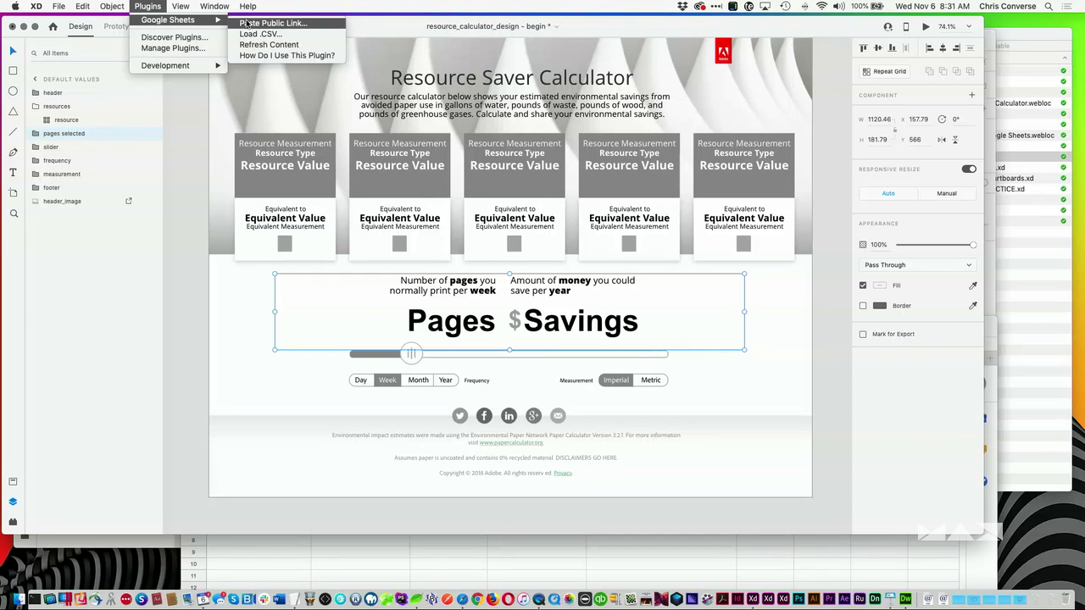
Step: Start Paste Public Link and open the spreadsheet's full link-sharing options
{"action": "left_click", "coordinate": [256, 23]}
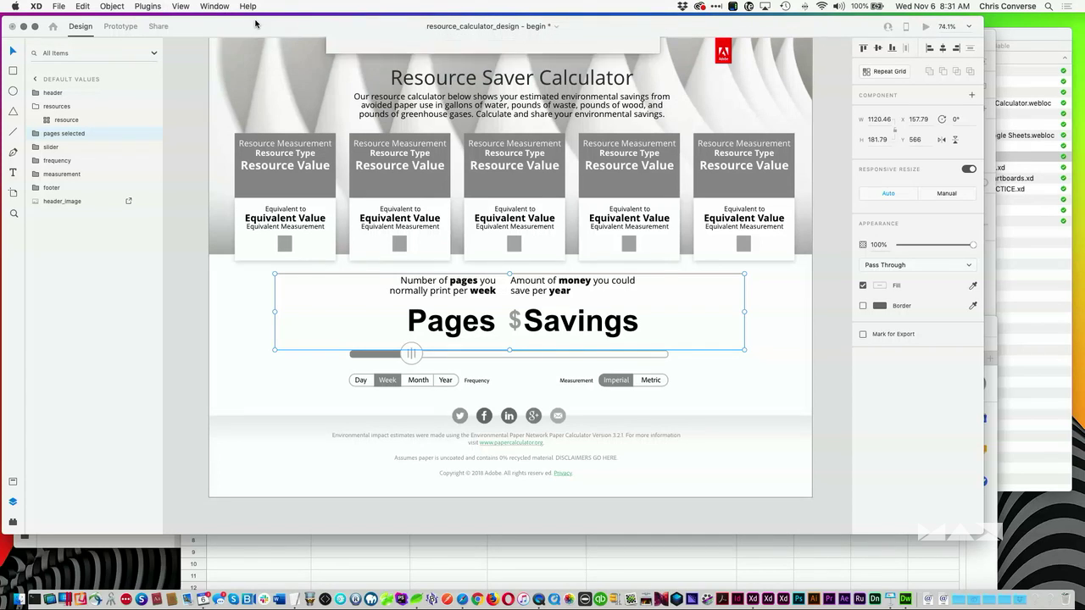
{"action": "left_click", "coordinate": [903, 556]}
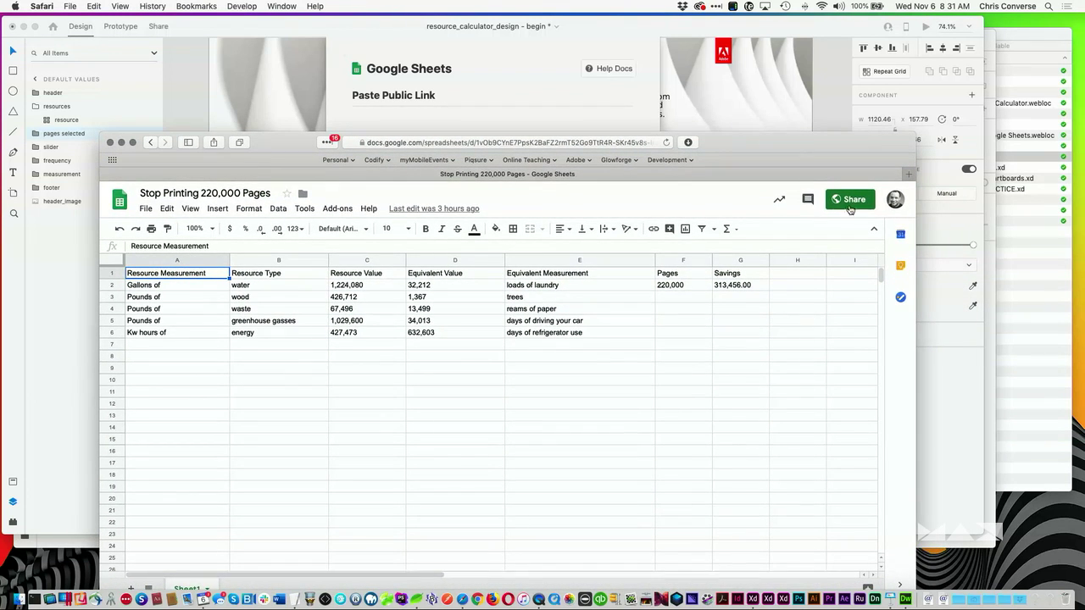
{"action": "left_click", "coordinate": [851, 207]}
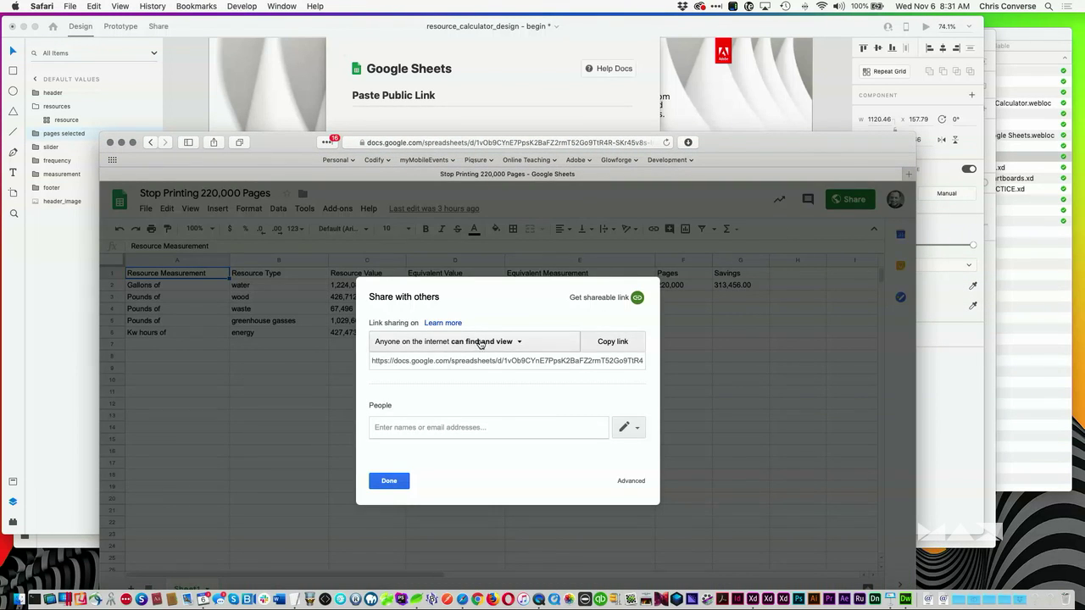
{"action": "left_click", "coordinate": [479, 343]}
{"action": "left_click", "coordinate": [407, 462]}
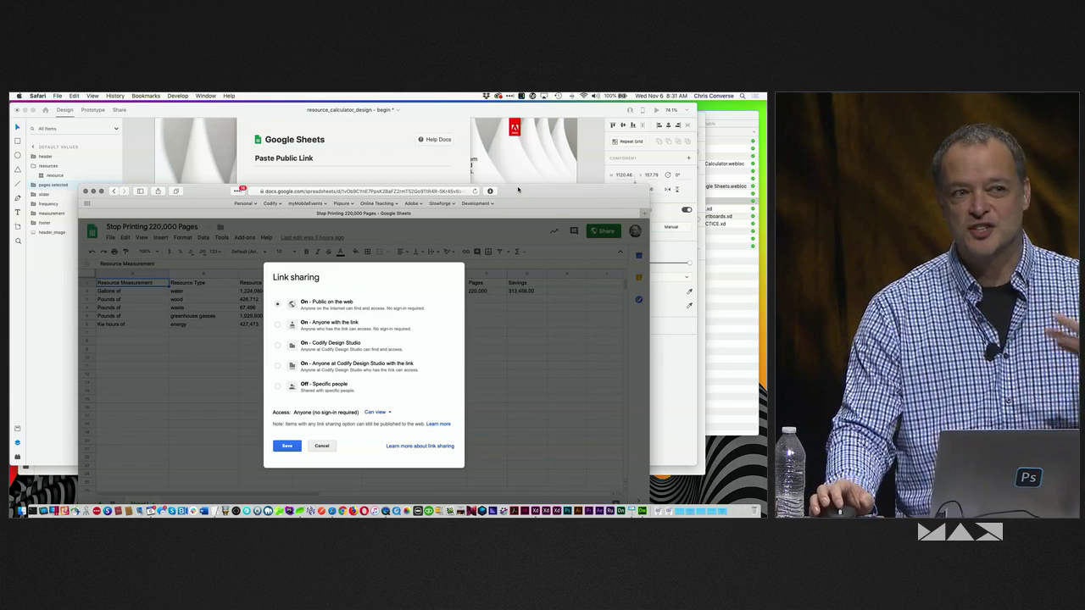
Step: Make the sheet public on the web, copy its share link, and return to XD
{"action": "left_click_drag", "start_coordinate": [500, 196], "coordinate": [501, 175]}
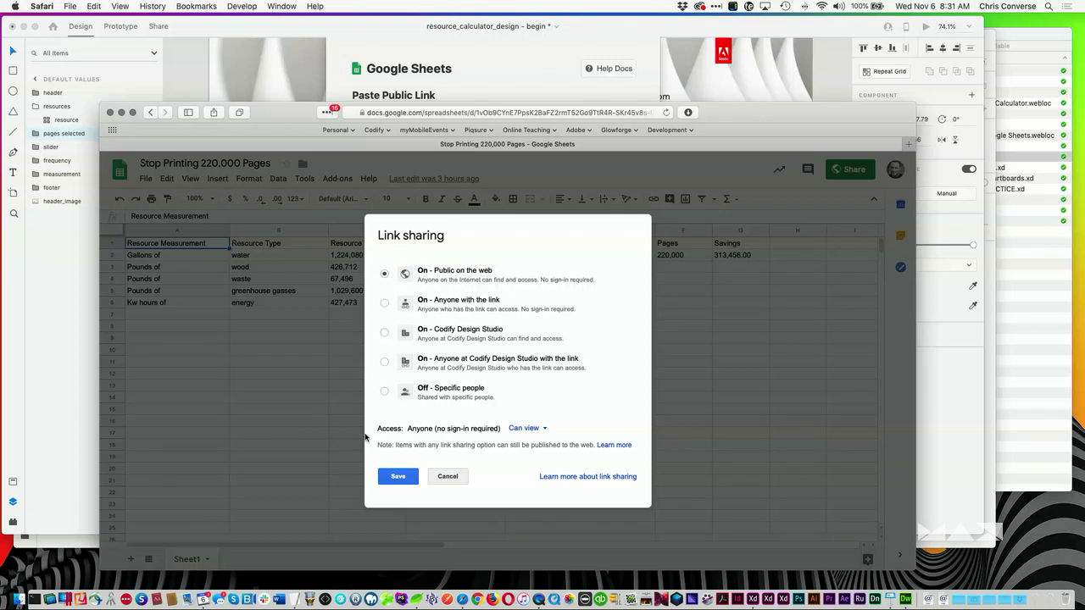
{"action": "left_click", "coordinate": [398, 477]}
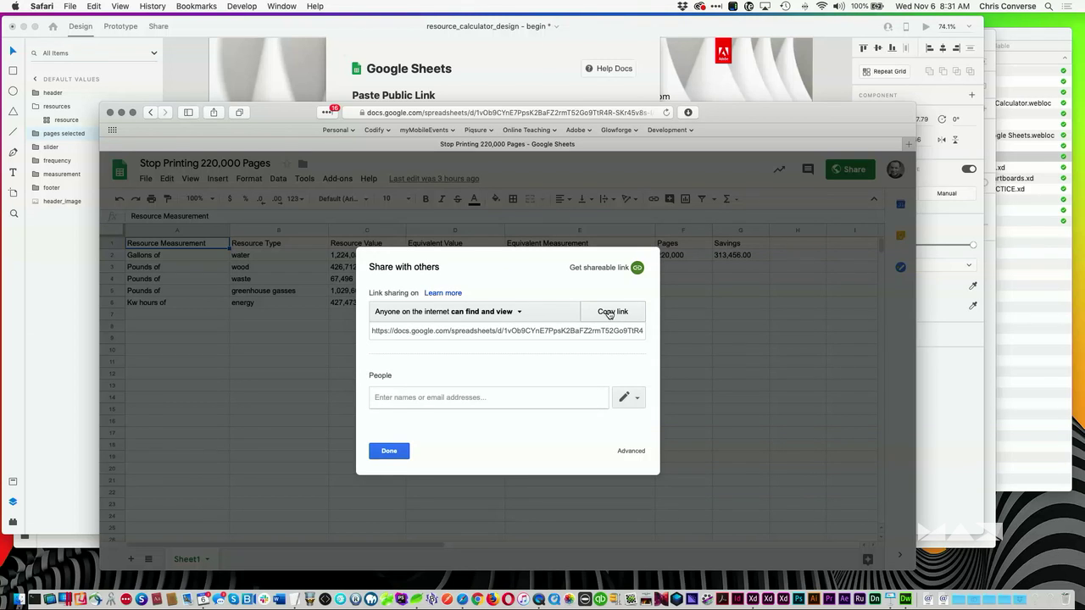
{"action": "left_click", "coordinate": [610, 313]}
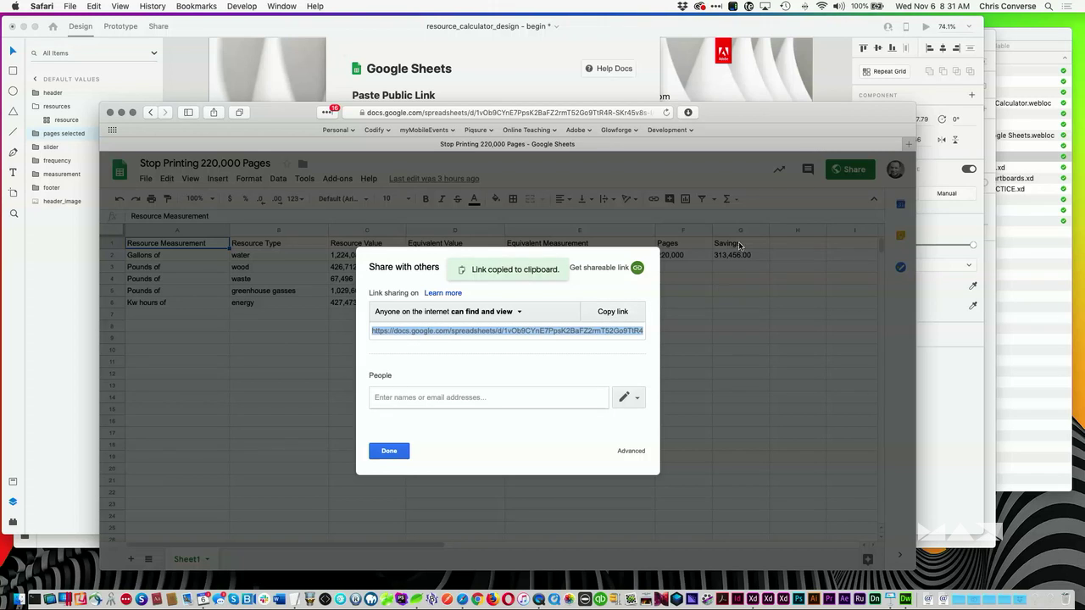
{"action": "left_click", "coordinate": [405, 452]}
{"action": "key", "text": "super+h"}
Step: Paste the sheet link, map the Pages and Savings columns, and apply to show 220,000 and $313,456.00
{"action": "key", "text": "super+v"}
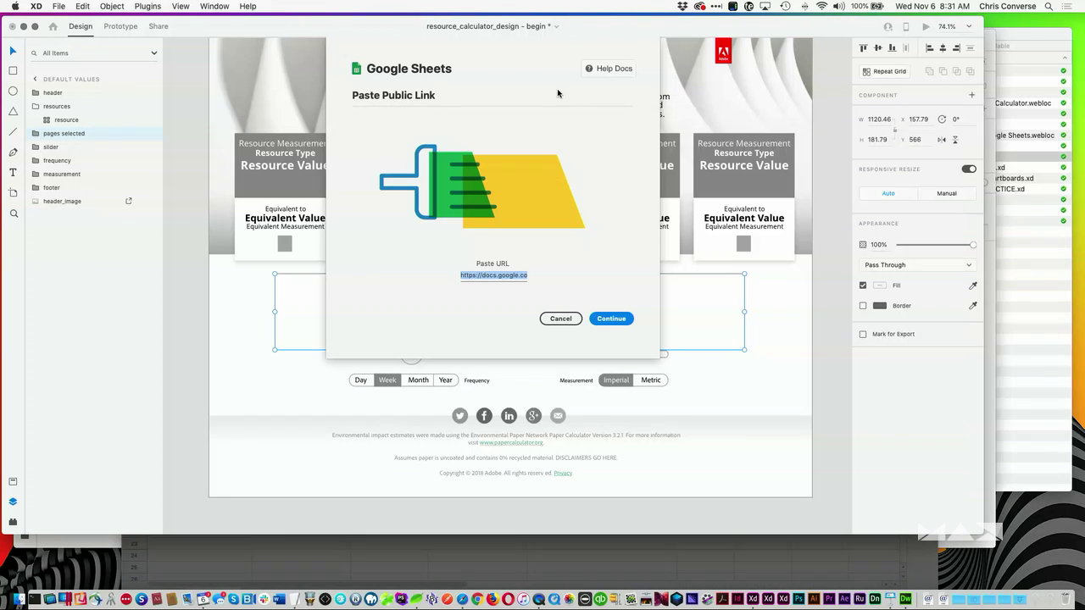
{"action": "key", "text": "super+v"}
{"action": "left_click", "coordinate": [616, 319]}
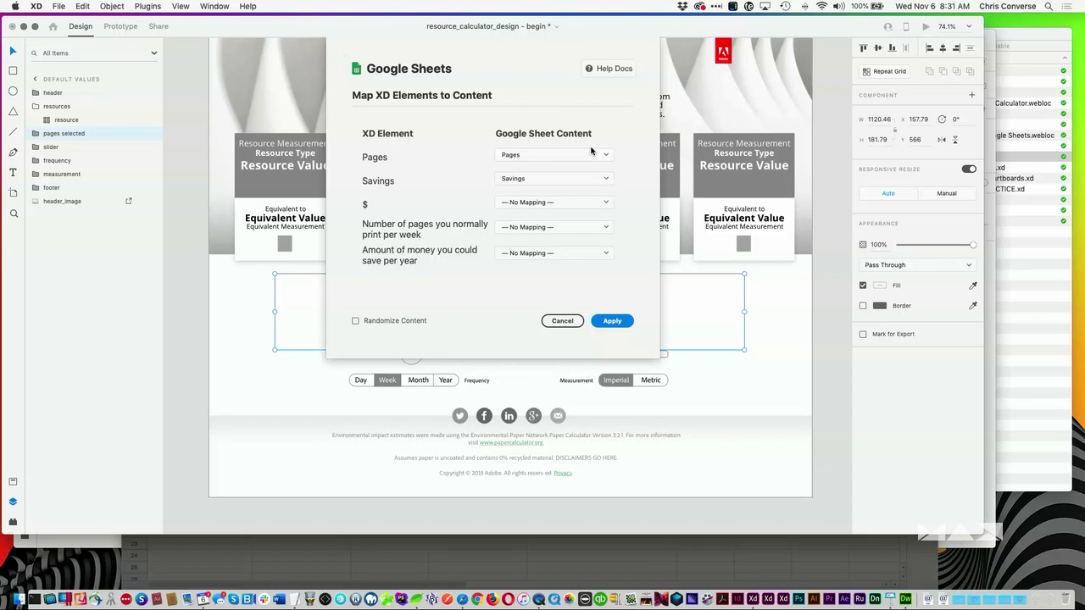
{"action": "left_click", "coordinate": [548, 155]}
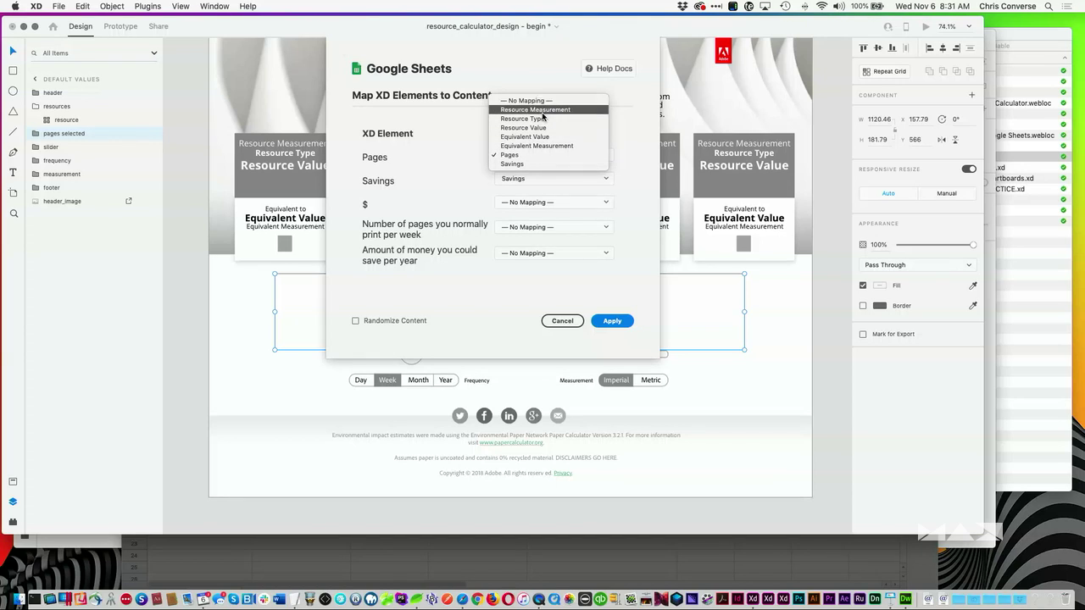
{"action": "left_click", "coordinate": [537, 156]}
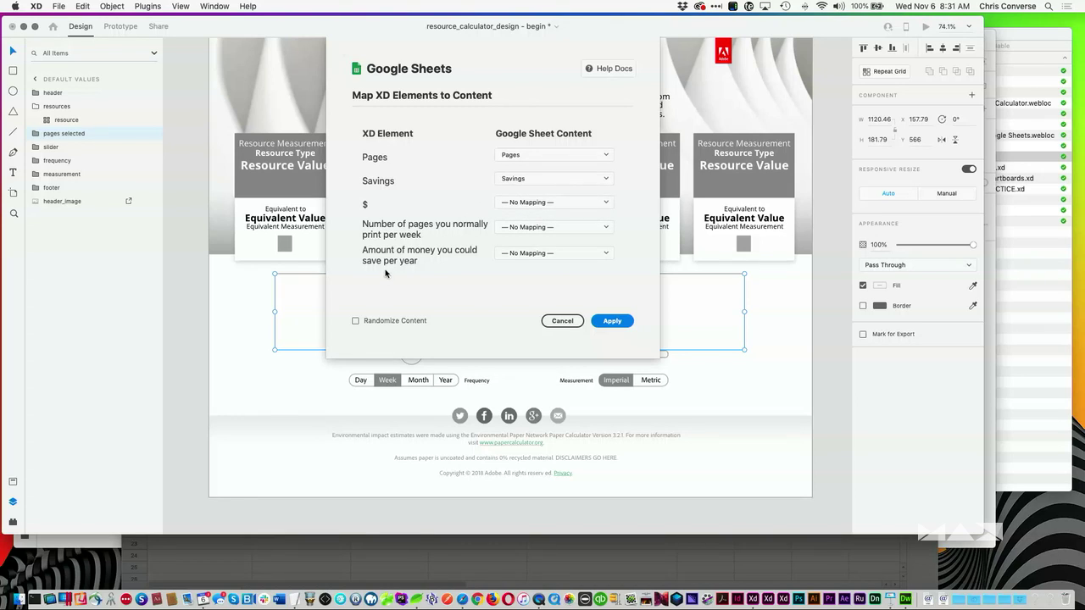
{"action": "left_click", "coordinate": [613, 321]}
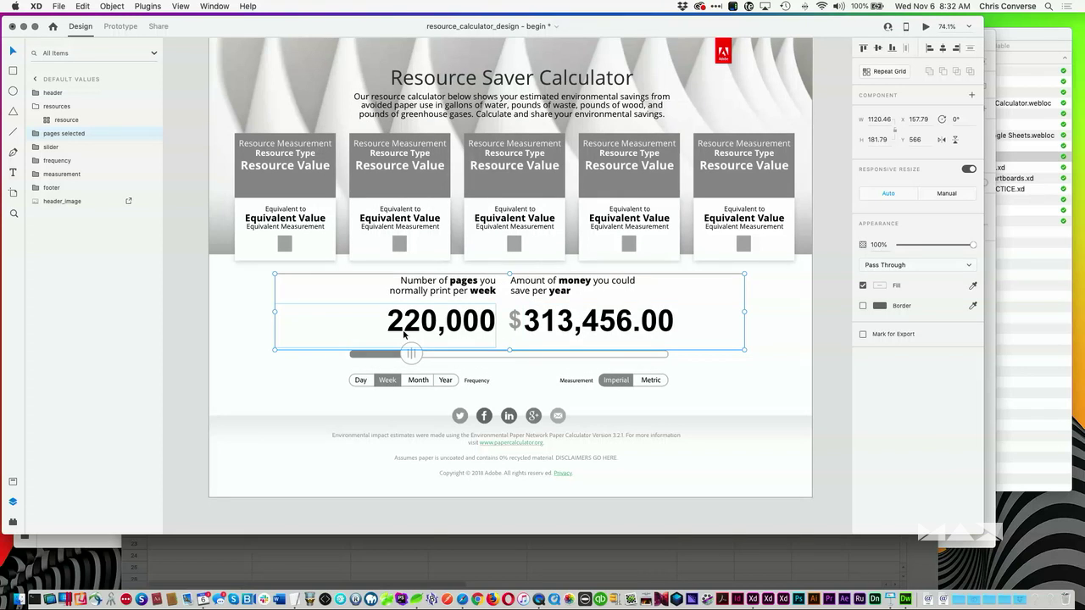
Step: Finish the spreadsheet's share dialog, then select the resource card inside the XD repeat grid
{"action": "left_click", "coordinate": [541, 547]}
{"action": "left_click", "coordinate": [411, 494]}
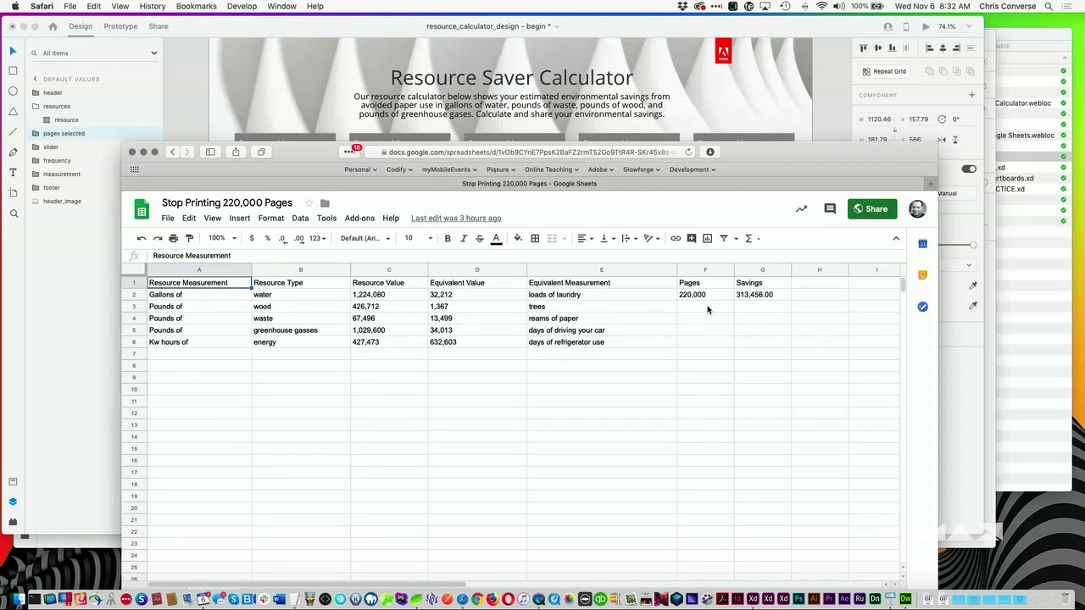
{"action": "left_click", "coordinate": [216, 79]}
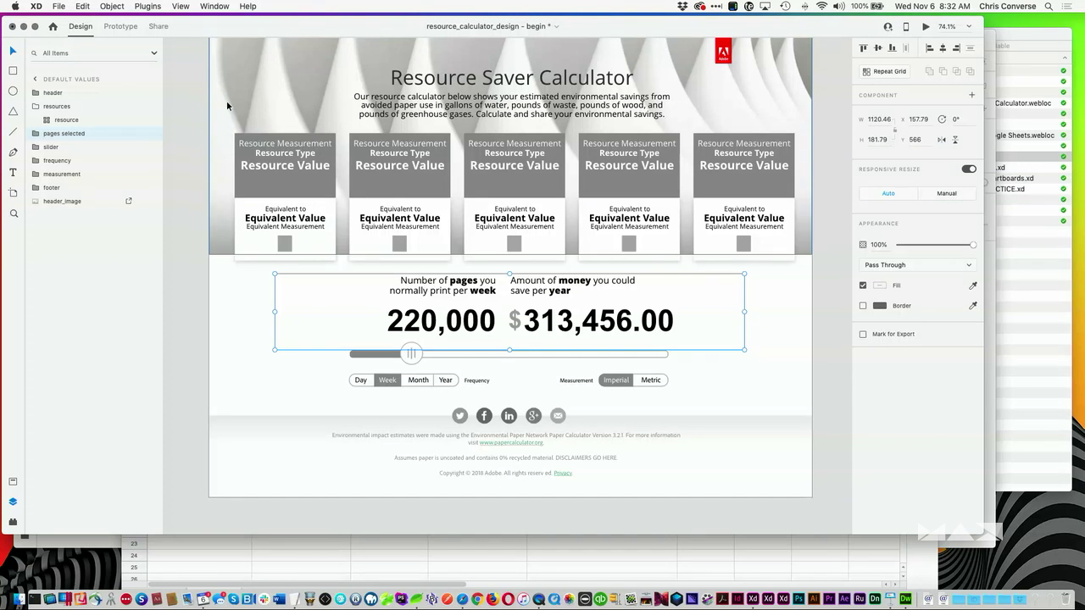
{"action": "left_click", "coordinate": [262, 158]}
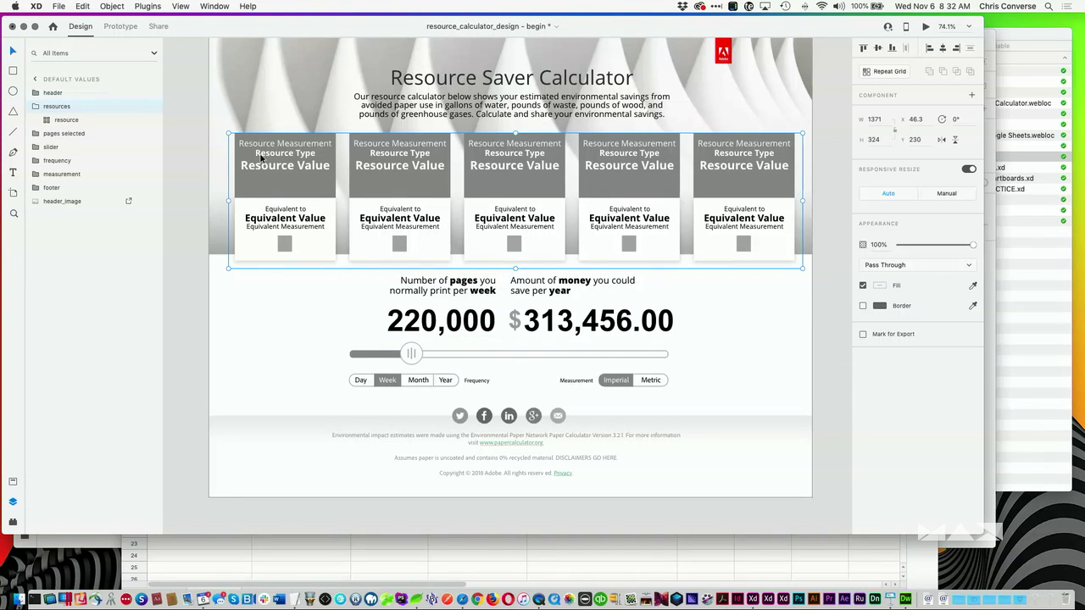
{"action": "left_click", "coordinate": [72, 120]}
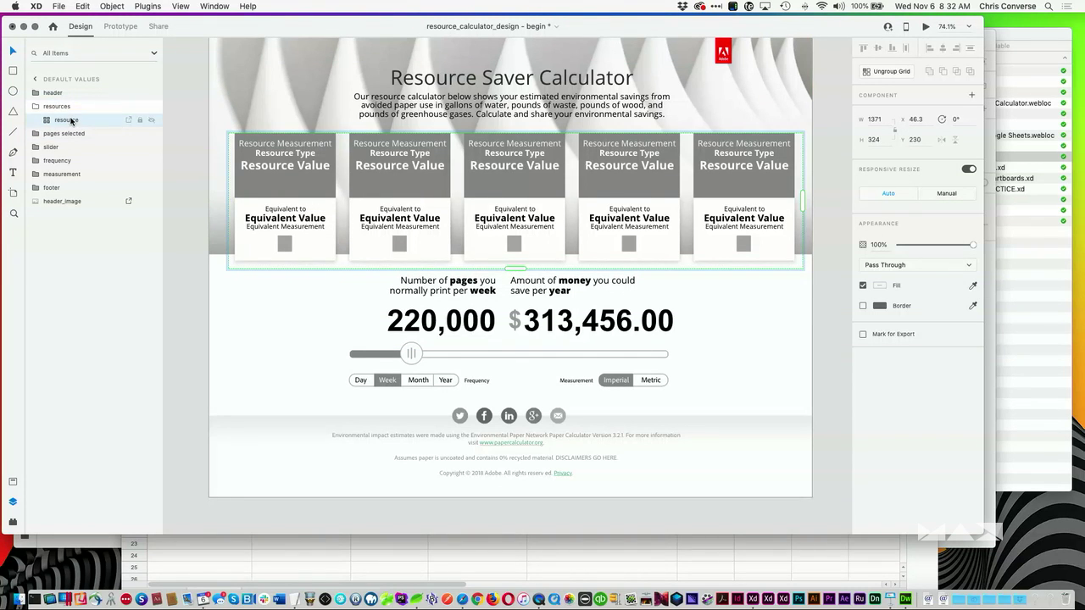
Step: Paste the spreadsheet's public link into Google Sheets Paste Public Link, then cancel
{"action": "left_click", "coordinate": [147, 6]}
{"action": "mouse_move", "coordinate": [186, 20]}
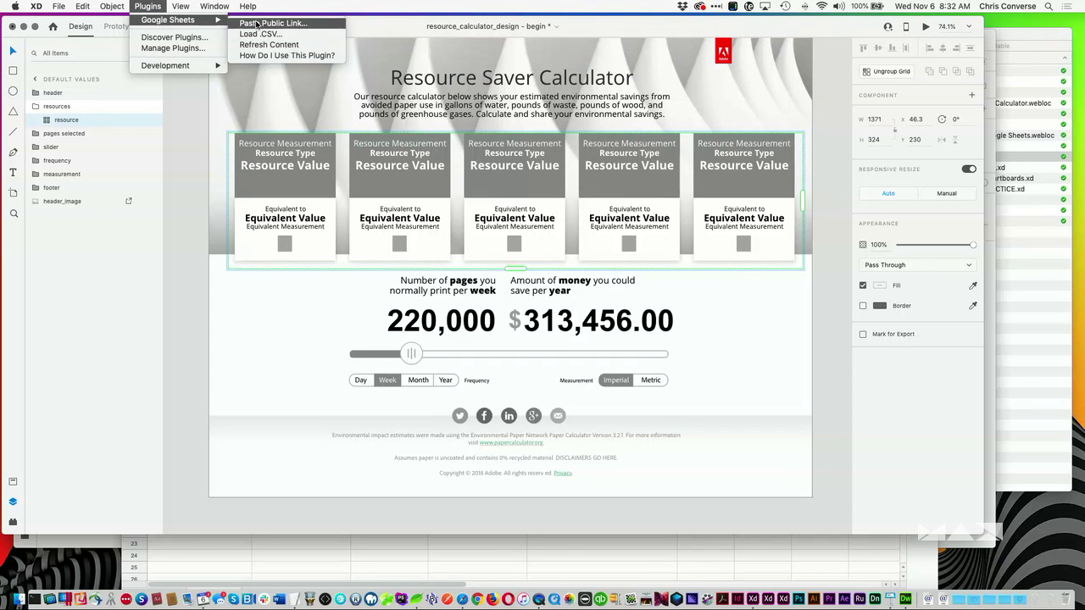
{"action": "left_click", "coordinate": [256, 23]}
{"action": "key", "text": "super+v"}
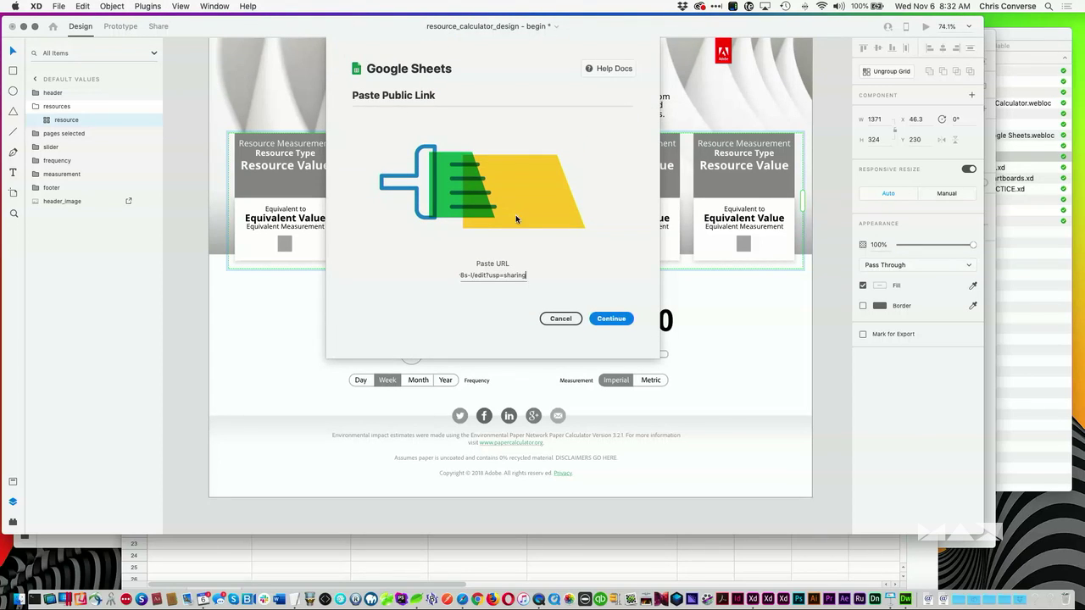
{"action": "key", "text": "Left"}
{"action": "key", "text": "Left"}
{"action": "key", "text": "Left"}
{"action": "key", "text": "Left"}
{"action": "key", "text": "Left"}
{"action": "key", "text": "Left"}
{"action": "key", "text": "Left"}
{"action": "key", "text": "Left"}
{"action": "key", "text": "Left"}
{"action": "key", "text": "Left"}
{"action": "key", "text": "Left"}
{"action": "key", "text": "Left"}
{"action": "key", "text": "Left"}
{"action": "key", "text": "Left"}
{"action": "key", "text": "Left"}
{"action": "key", "text": "Left"}
{"action": "key", "text": "Left"}
{"action": "key", "text": "Left"}
{"action": "key", "text": "Left"}
{"action": "key", "text": "Left"}
{"action": "key", "text": "Left"}
{"action": "key", "text": "Left"}
{"action": "key", "text": "Left"}
{"action": "key", "text": "Left"}
{"action": "key", "text": "Left"}
{"action": "key", "text": "Left"}
{"action": "key", "text": "Left"}
{"action": "key", "text": "Left"}
{"action": "key", "text": "Left"}
{"action": "key", "text": "Left"}
{"action": "key", "text": "Left"}
{"action": "key", "text": "Left"}
{"action": "key", "text": "Left"}
{"action": "key", "text": "Left"}
{"action": "key", "text": "Left"}
{"action": "key", "text": "Left"}
{"action": "key", "text": "Left"}
{"action": "key", "text": "Left"}
{"action": "key", "text": "Left"}
{"action": "key", "text": "Left"}
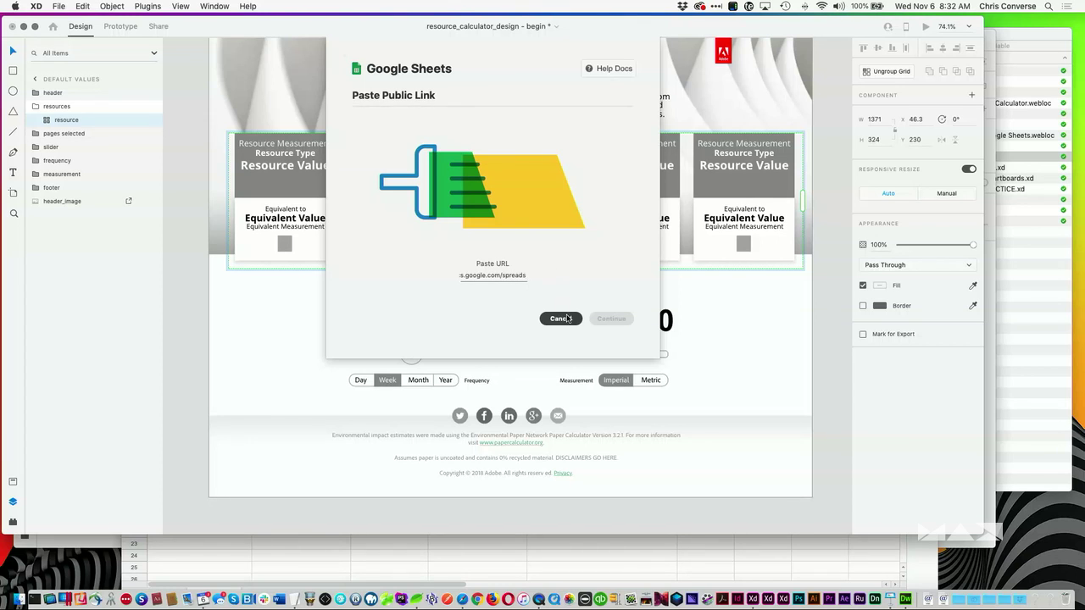
{"action": "left_click", "coordinate": [560, 318]}
Step: Reopen Plugins > Google Sheets > Paste Public Link… for the card grid
{"action": "left_click", "coordinate": [147, 6]}
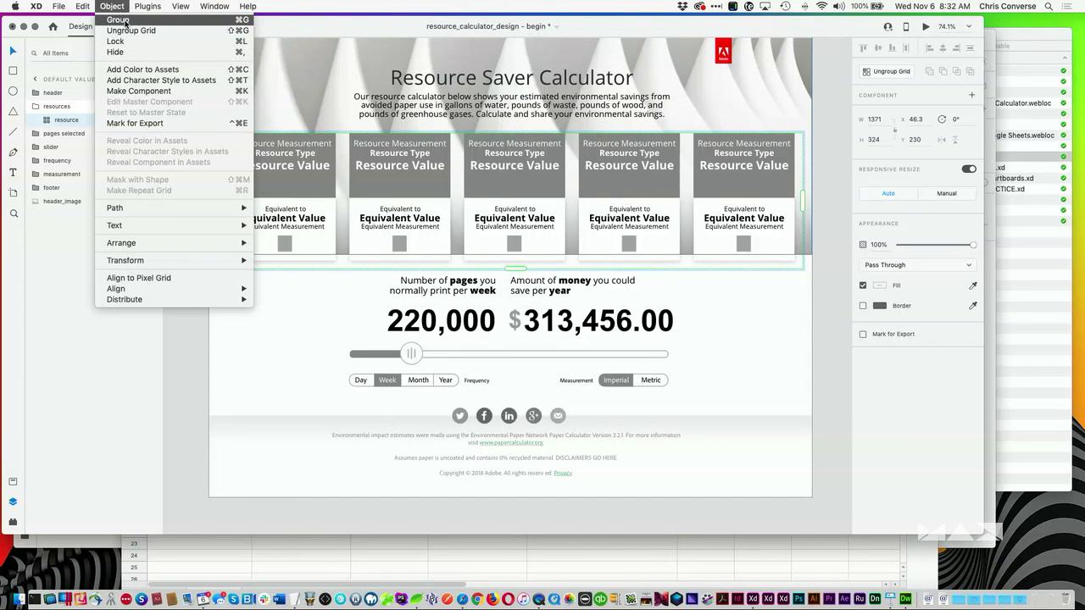
{"action": "mouse_move", "coordinate": [177, 6]}
{"action": "mouse_move", "coordinate": [216, 20]}
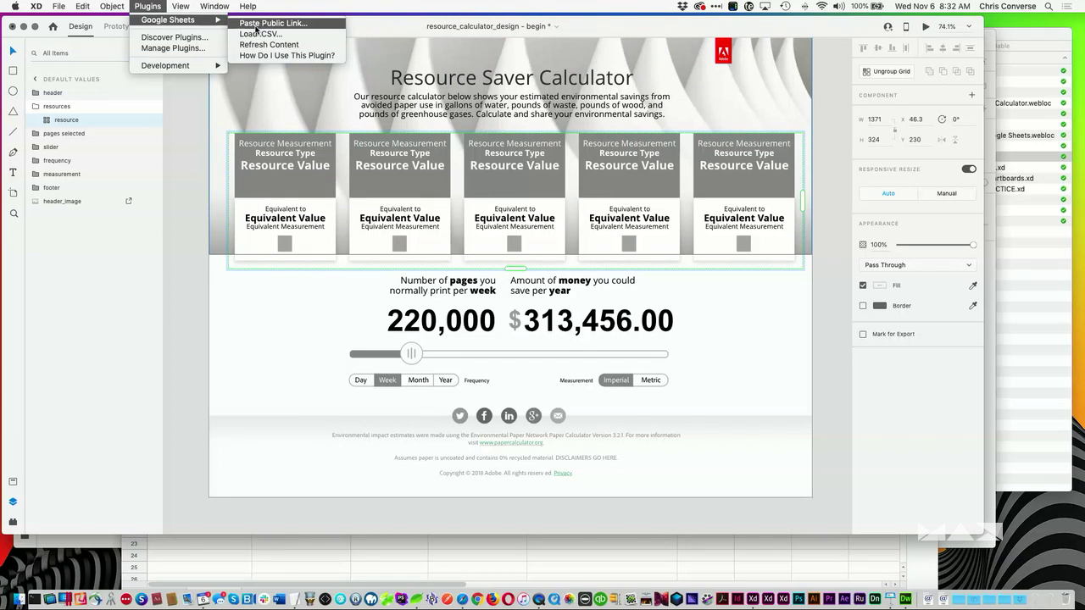
{"action": "left_click", "coordinate": [258, 30]}
Step: Apply the sheet mapping so cards show values like 32,212 loads of laundry, then close the file
{"action": "key", "text": "super+v"}
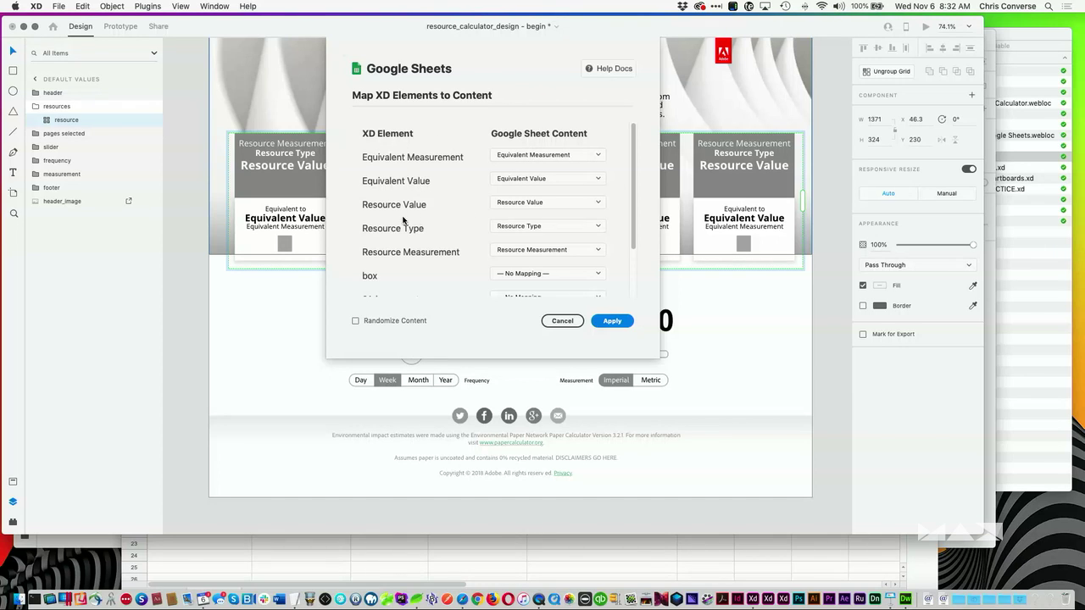
{"action": "scroll", "coordinate": [541, 221], "scroll_direction": "down", "scroll_amount": 3}
{"action": "left_click", "coordinate": [615, 322]}
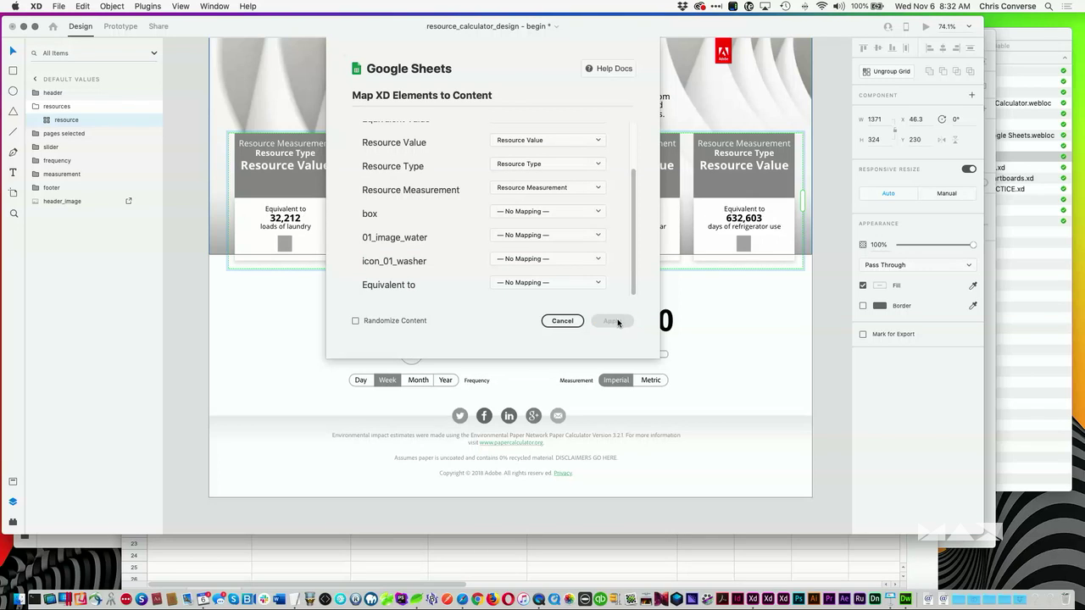
{"action": "left_click", "coordinate": [563, 322]}
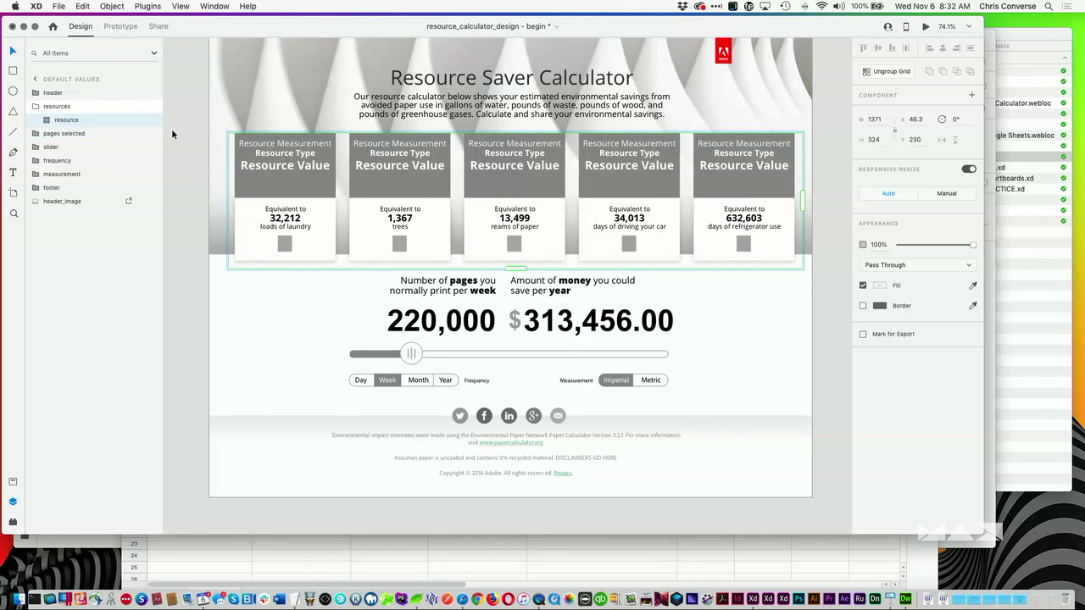
{"action": "left_click", "coordinate": [171, 128]}
{"action": "key", "text": "super+w"}
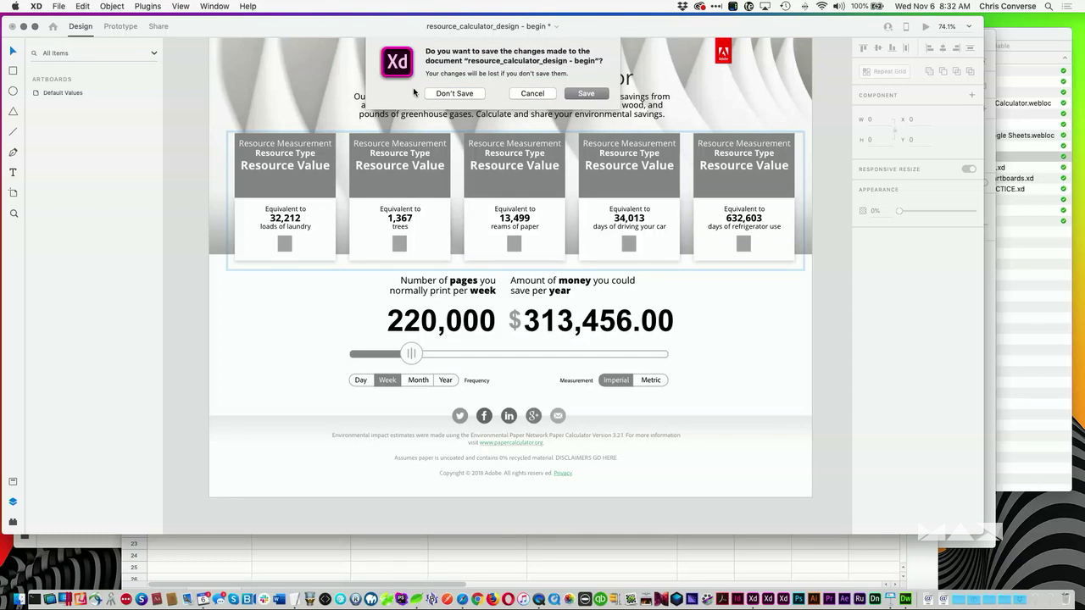
Step: Discard the begin file's changes, select the backup's completed card grid, and bring the spreadsheet forward
{"action": "left_click", "coordinate": [450, 95]}
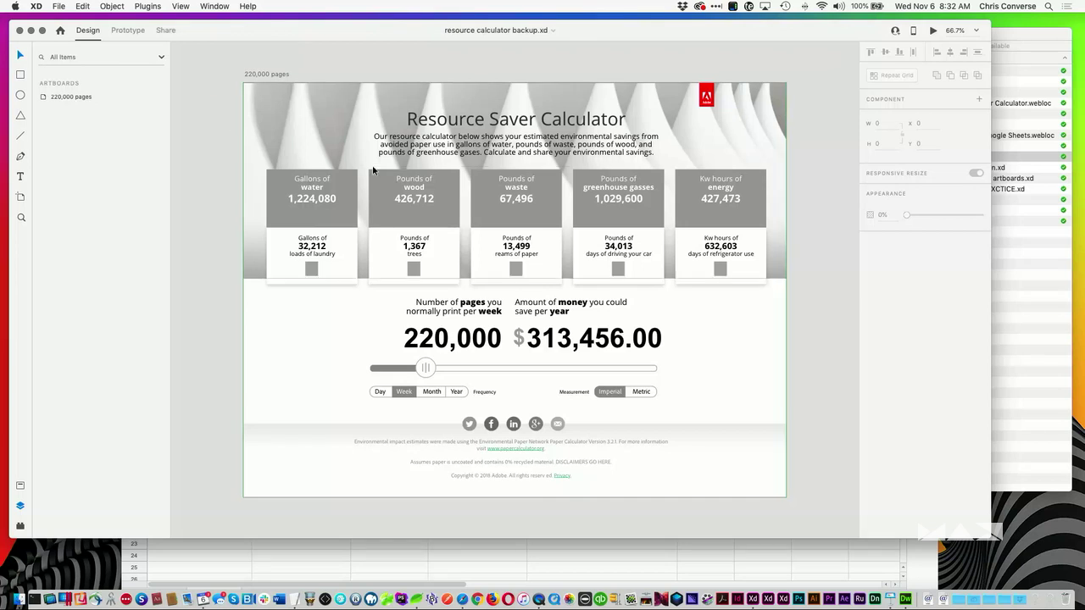
{"action": "left_click", "coordinate": [275, 189]}
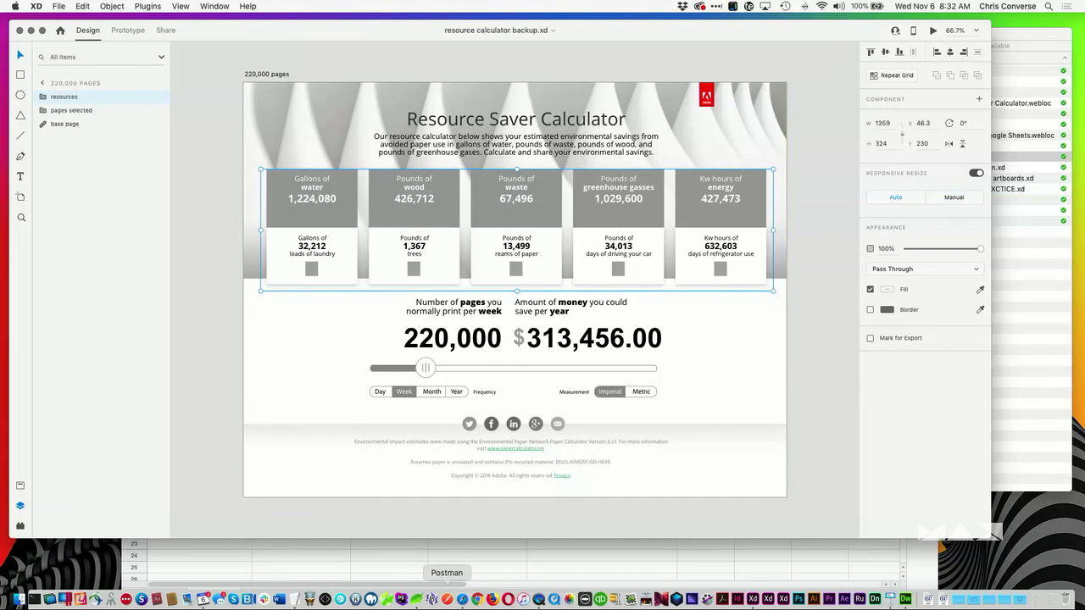
{"action": "left_click", "coordinate": [460, 599]}
Step: Compare cell D2's 32,212 against the cards, then return Sheets home with XD in front
{"action": "left_click_drag", "start_coordinate": [732, 161], "coordinate": [756, 340]}
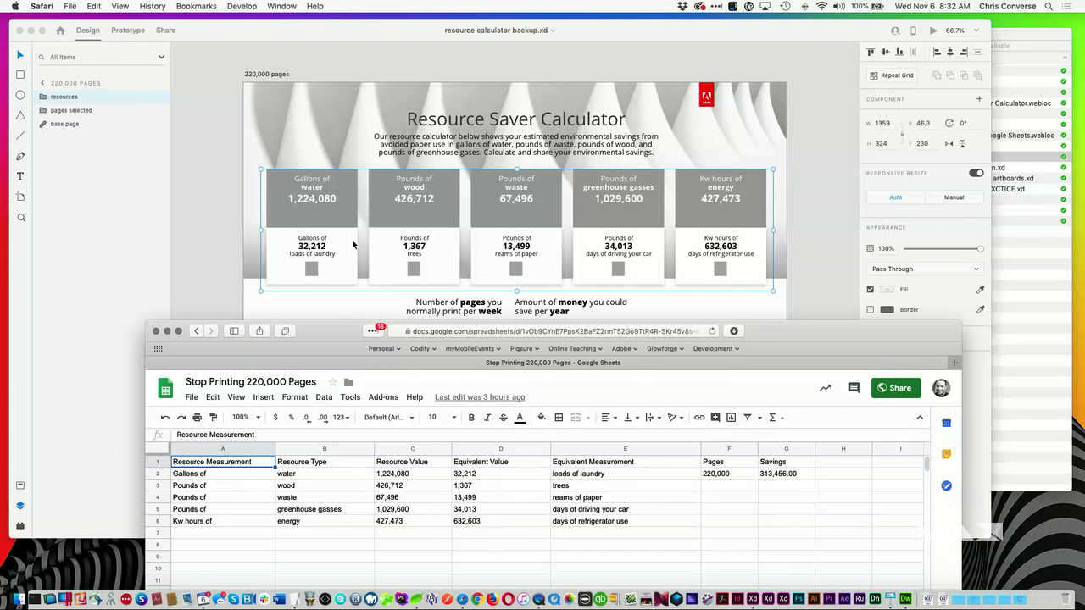
{"action": "left_click", "coordinate": [477, 476]}
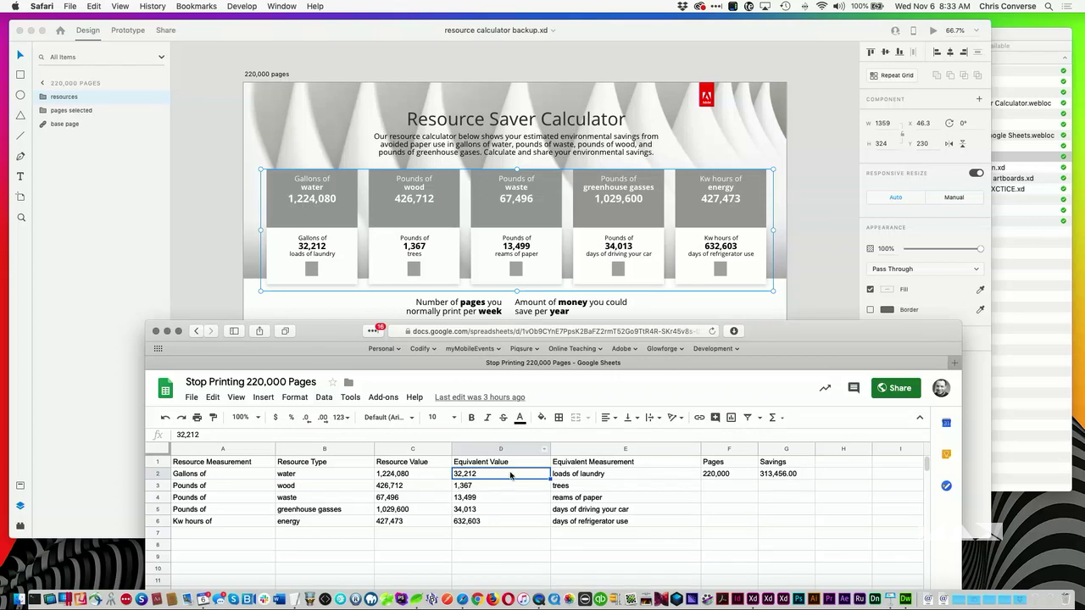
{"action": "left_click_drag", "start_coordinate": [325, 332], "coordinate": [305, 204]}
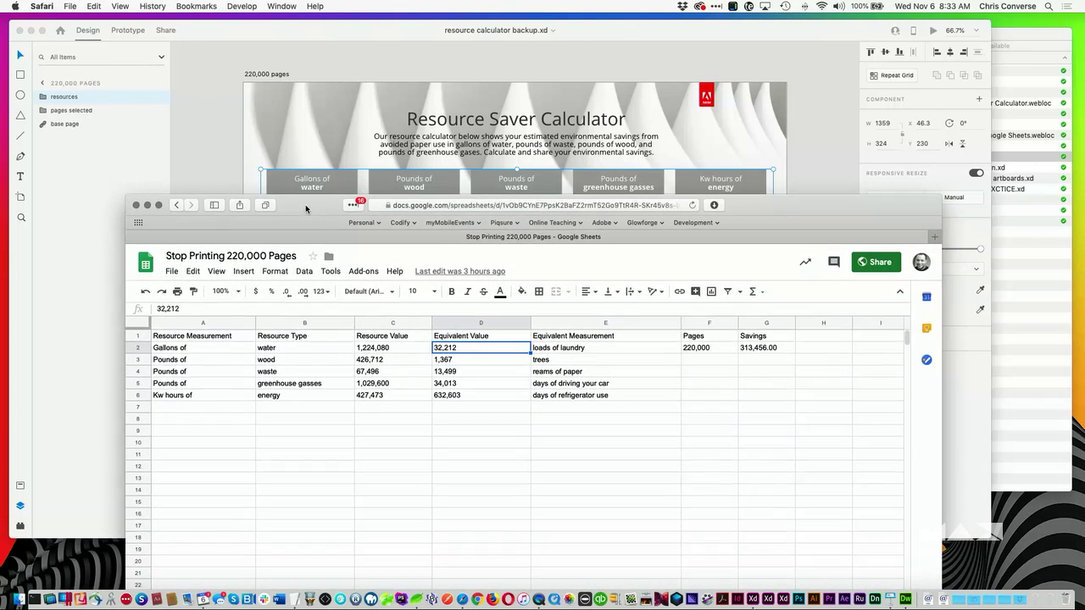
{"action": "left_click", "coordinate": [205, 104]}
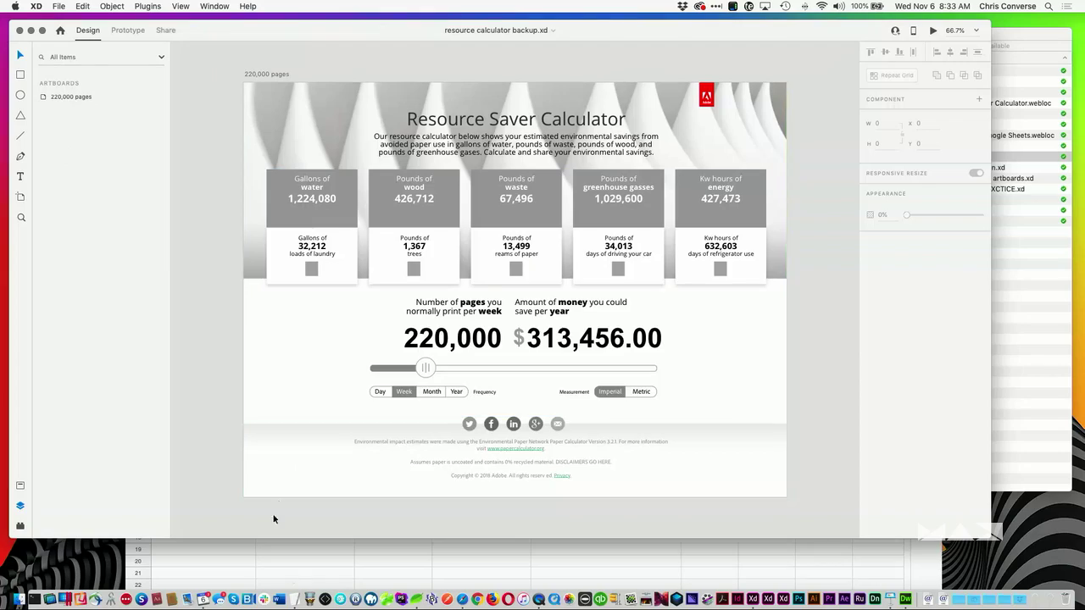
{"action": "left_click", "coordinate": [218, 482]}
{"action": "left_click", "coordinate": [145, 263]}
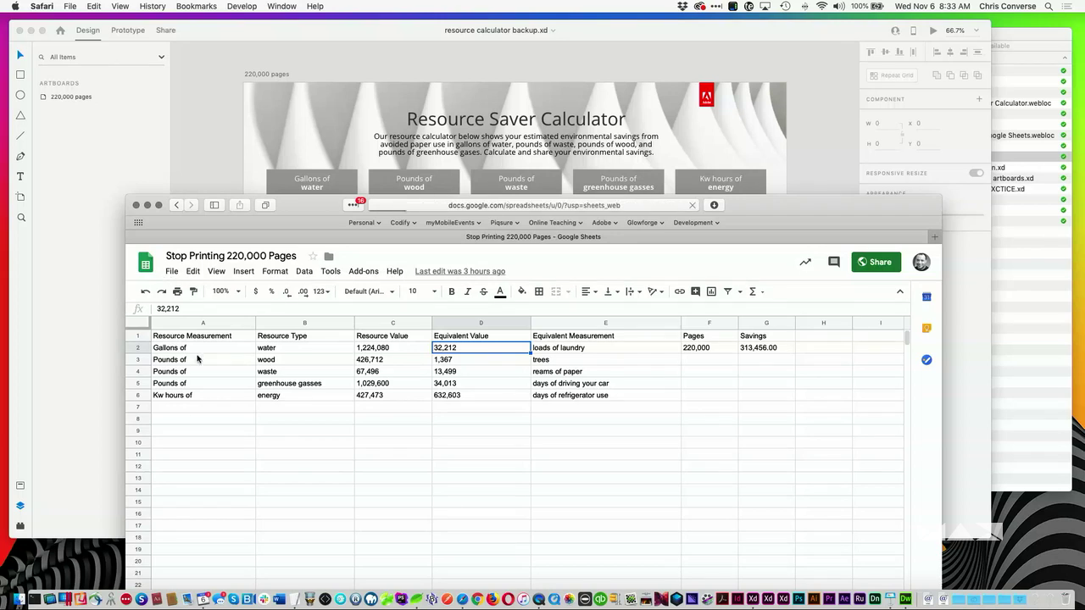
{"action": "left_click", "coordinate": [221, 177]}
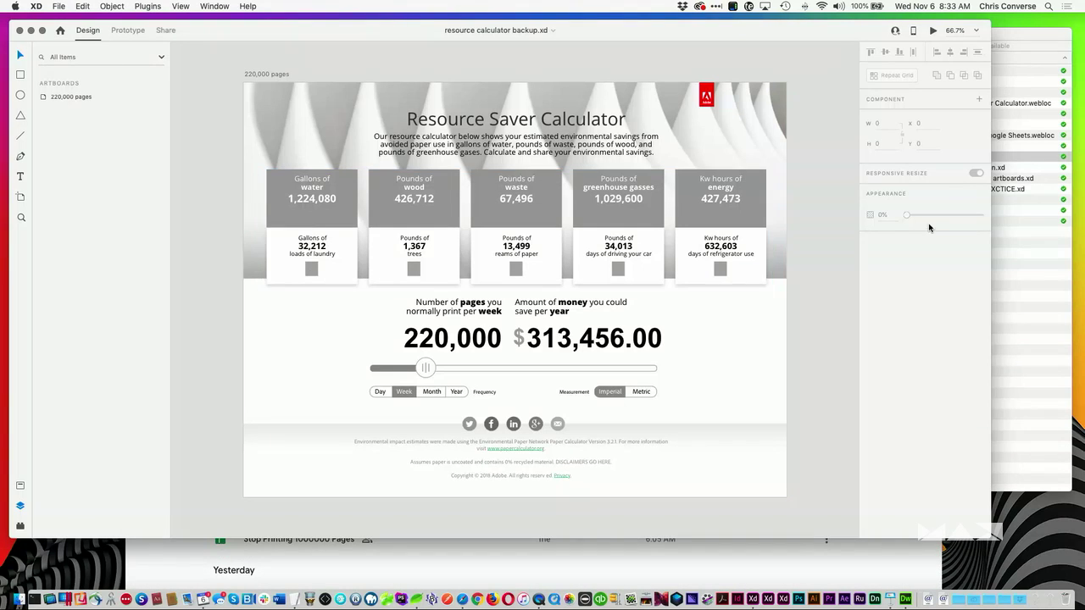
Step: Arrange the Finder and XD windows side by side and select the card repeat grid
{"action": "left_click", "coordinate": [1007, 245]}
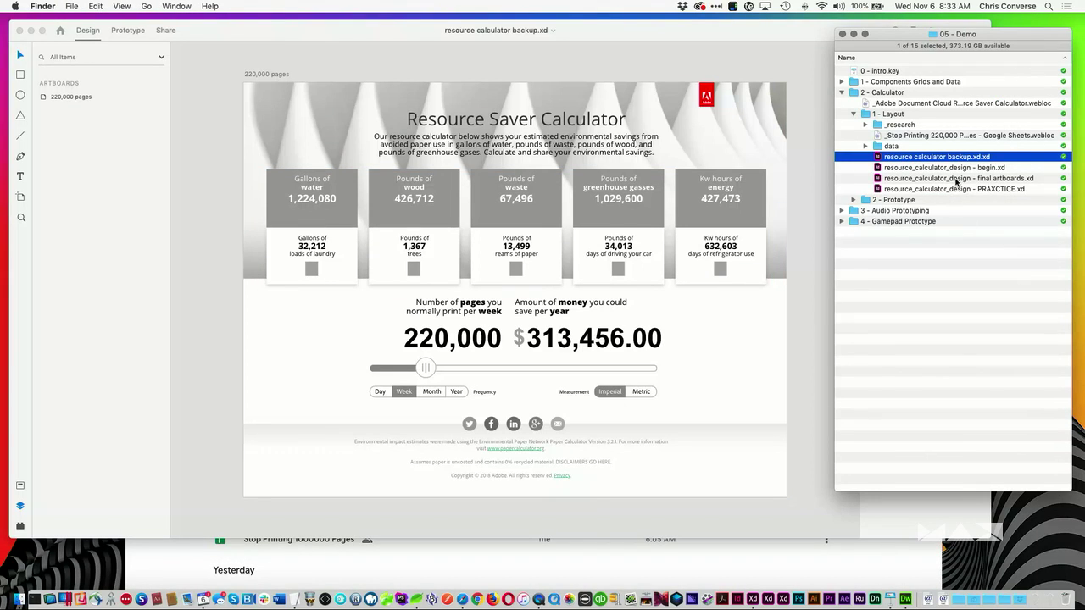
{"action": "left_click", "coordinate": [560, 144]}
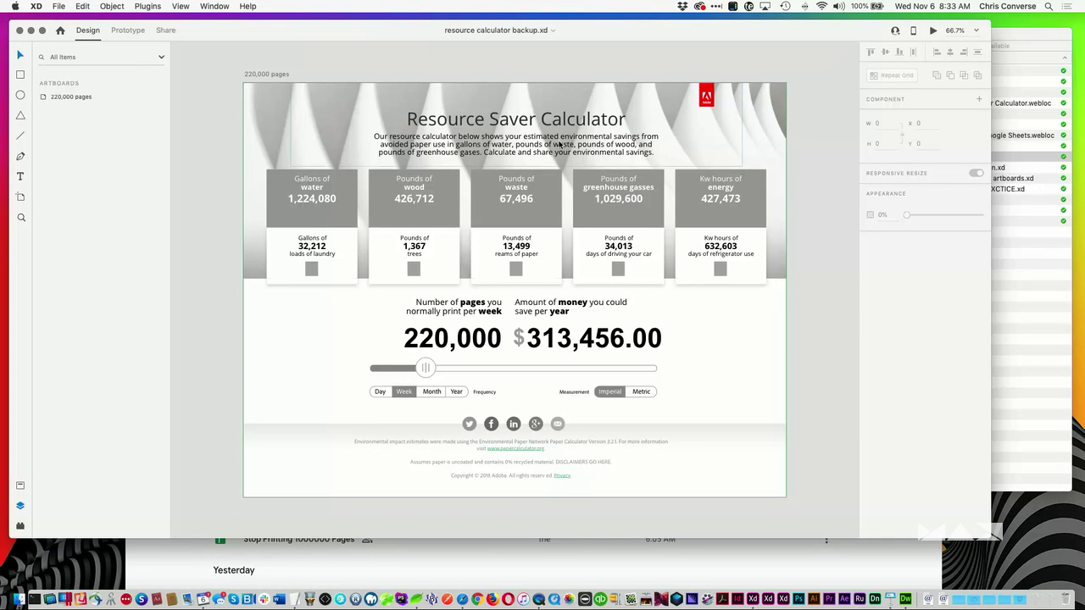
{"action": "left_click_drag", "start_coordinate": [990, 255], "coordinate": [903, 244]}
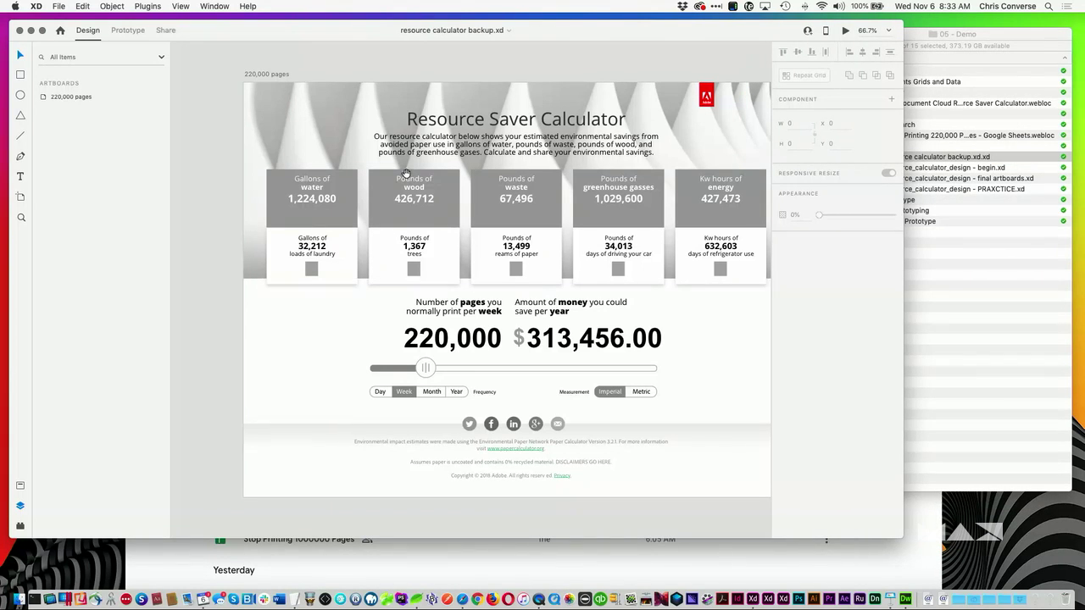
{"action": "scroll", "coordinate": [406, 174], "scroll_direction": "right", "scroll_amount": 3}
{"action": "scroll", "coordinate": [405, 174], "scroll_direction": "down", "scroll_amount": 2}
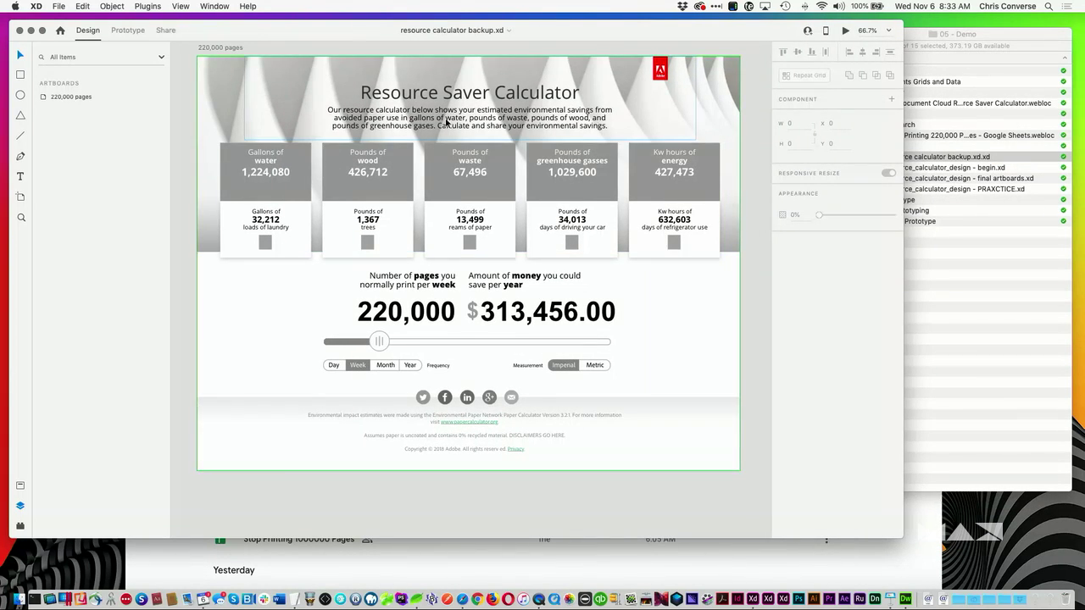
{"action": "left_click", "coordinate": [332, 153]}
Step: Expand data > icons and Quick Look through the washer, tree and paper icon PNGs
{"action": "left_click", "coordinate": [933, 133]}
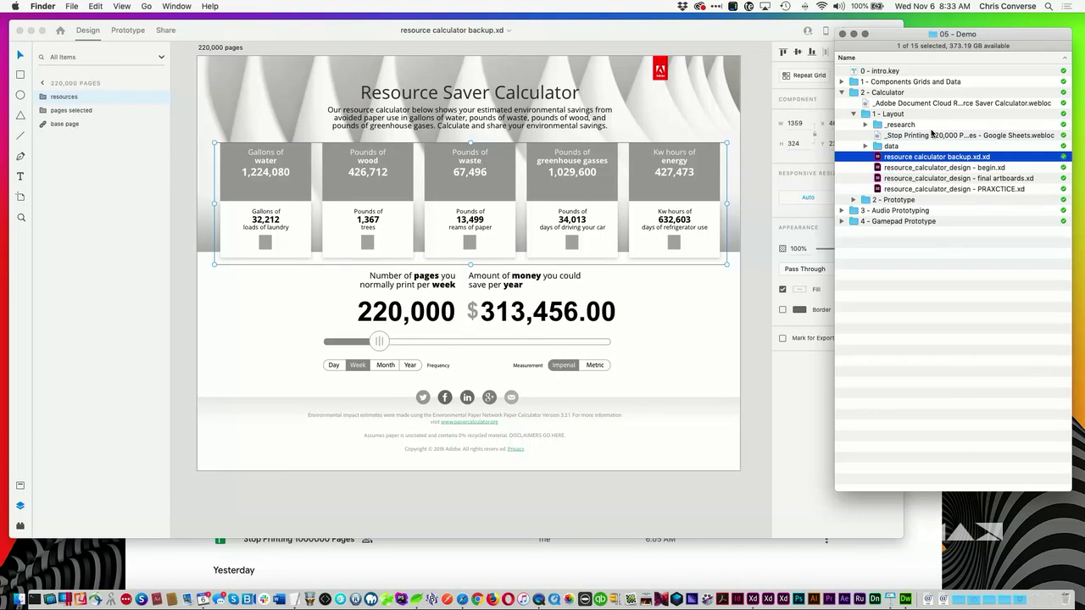
{"action": "left_click", "coordinate": [866, 146]}
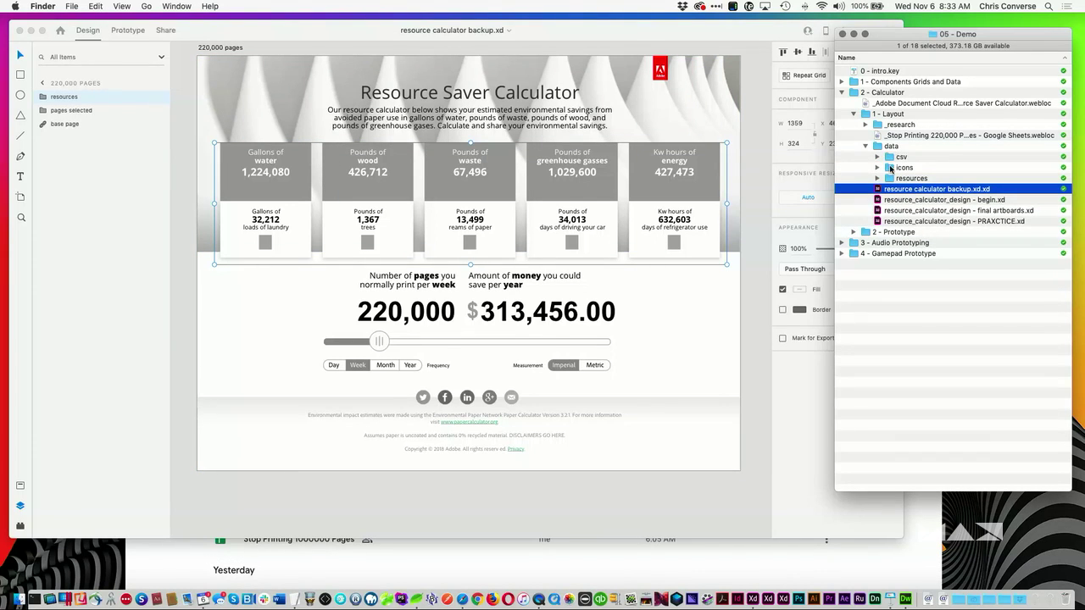
{"action": "left_click", "coordinate": [877, 168]}
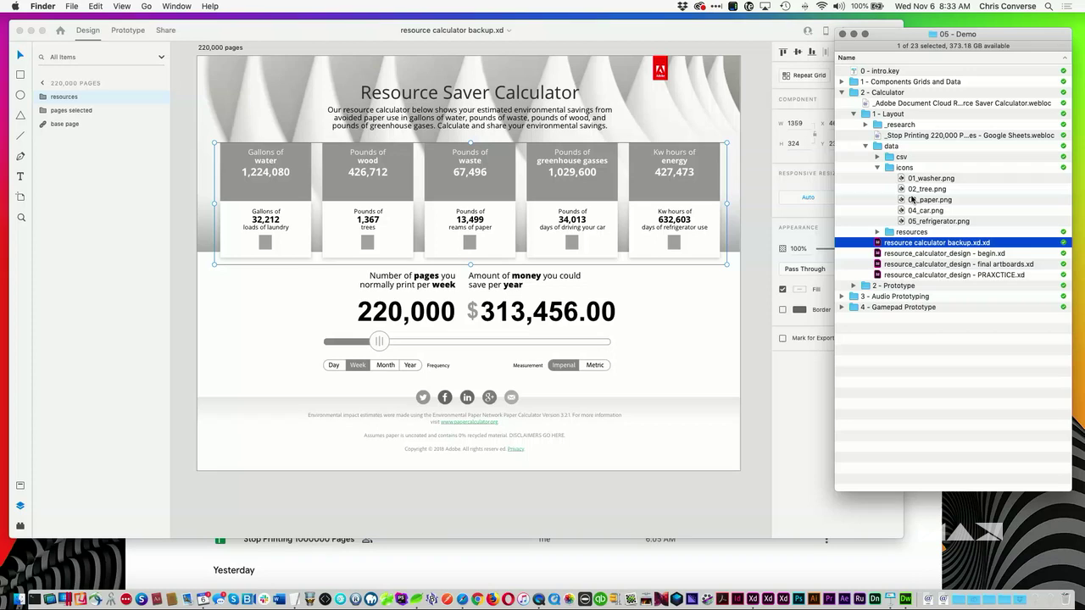
{"action": "left_click", "coordinate": [914, 179]}
{"action": "key", "text": "space"}
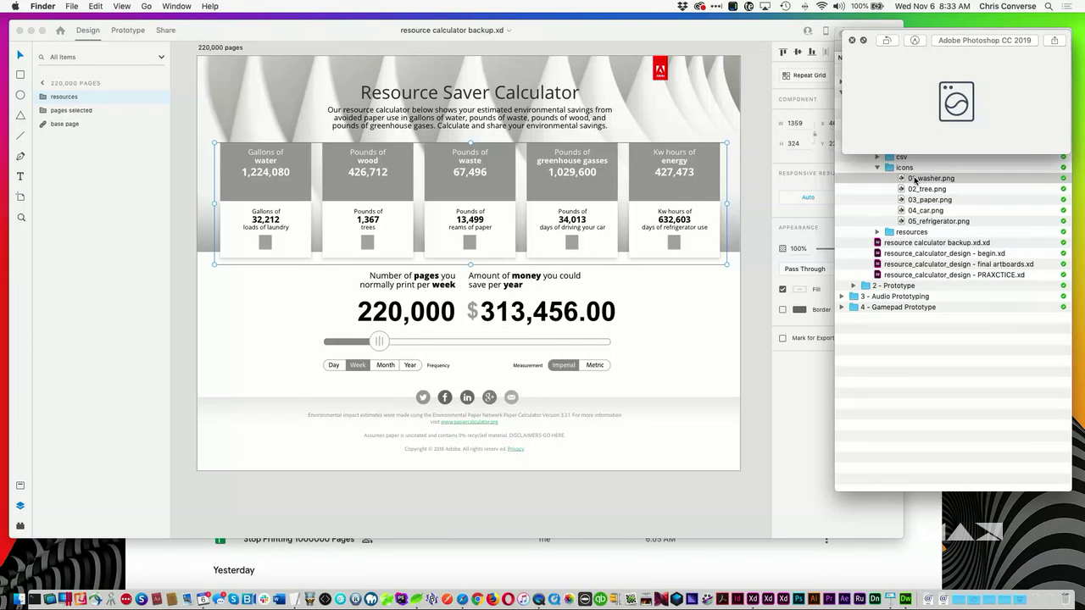
{"action": "key", "text": "Down"}
{"action": "key", "text": "Down"}
{"action": "key", "text": "Down"}
{"action": "key", "text": "Down"}
{"action": "key", "text": "Up"}
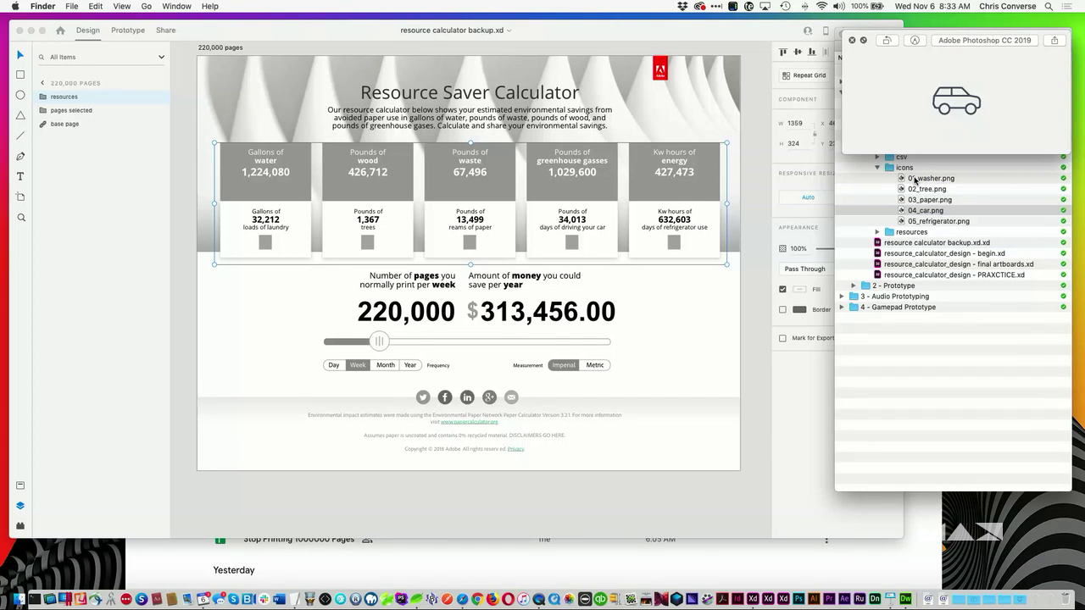
{"action": "key", "text": "Down"}
{"action": "key", "text": "Up"}
{"action": "key", "text": "Up"}
{"action": "key", "text": "space"}
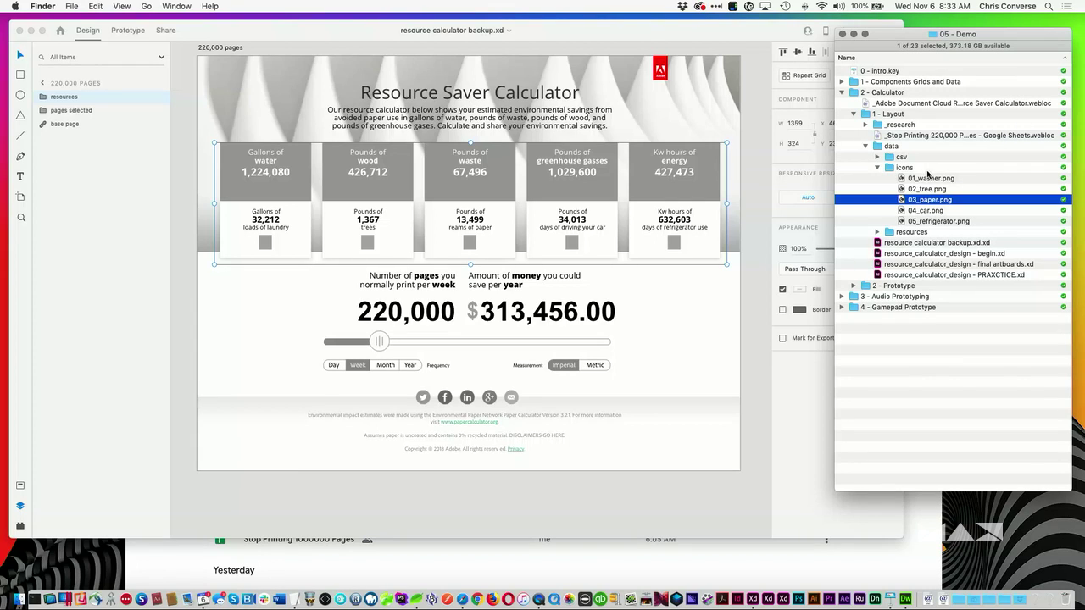
Step: Drop 01_washer through 04_car PNGs onto the repeat grid's icon placeholder
{"action": "left_click_drag", "start_coordinate": [887, 176], "coordinate": [927, 213]}
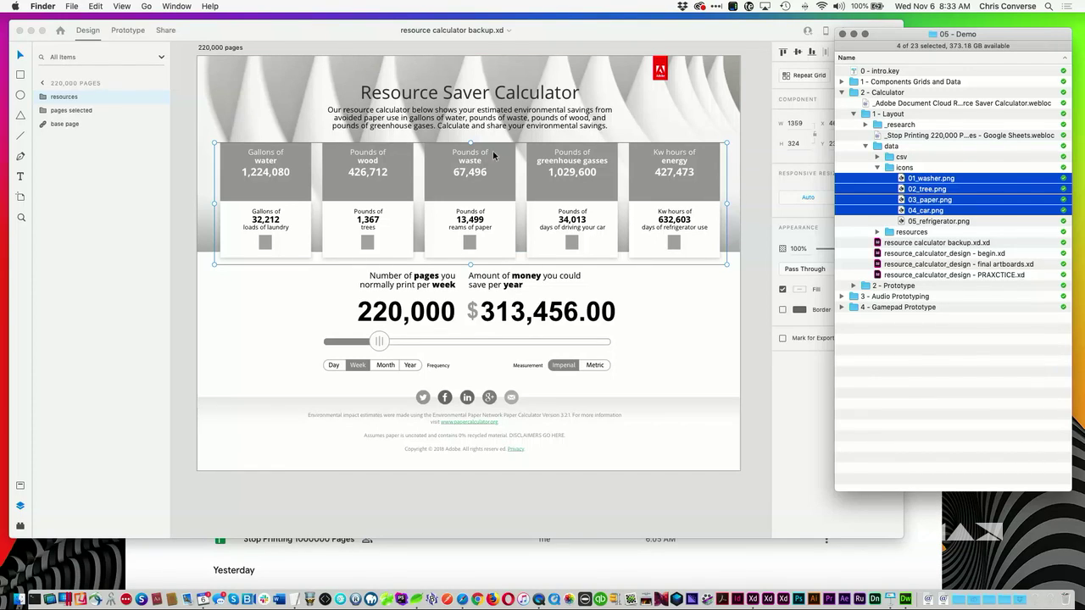
{"action": "left_click_drag", "start_coordinate": [928, 180], "coordinate": [469, 248]}
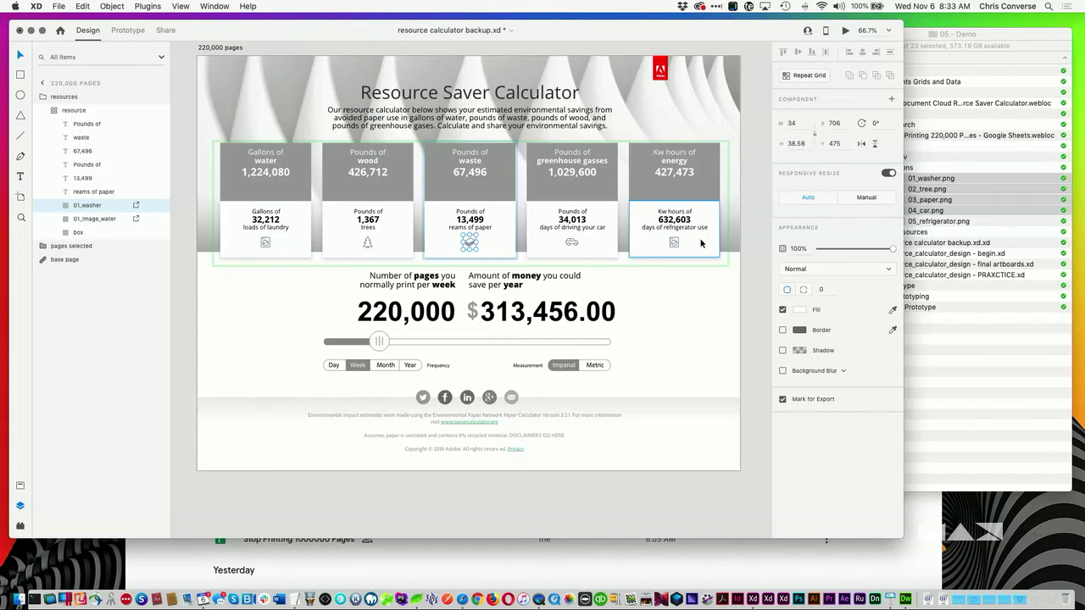
{"action": "left_click", "coordinate": [937, 237]}
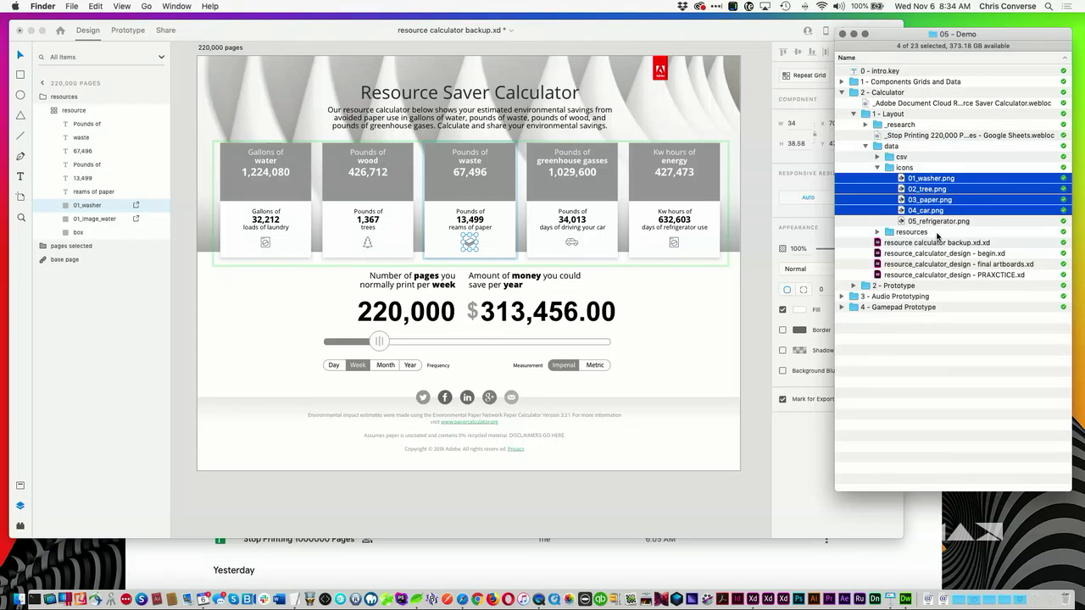
Step: Expand the resources folder and Quick Look the water through energy photos
{"action": "left_click", "coordinate": [878, 231]}
{"action": "left_click", "coordinate": [927, 243]}
{"action": "key", "text": "space"}
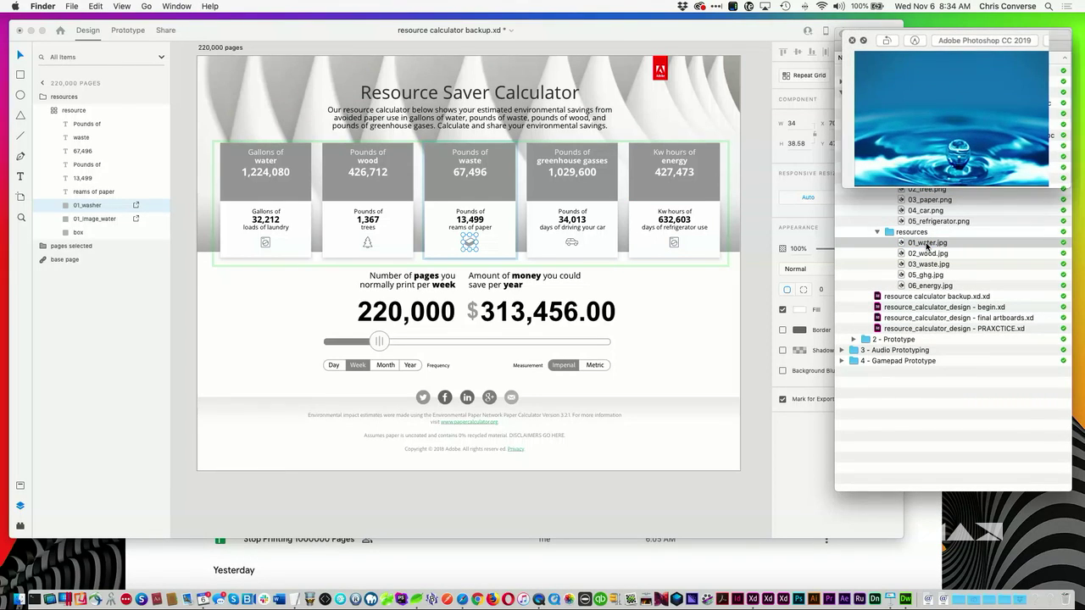
{"action": "key", "text": "Down"}
{"action": "key", "text": "Down"}
{"action": "key", "text": "Down"}
{"action": "key", "text": "Down"}
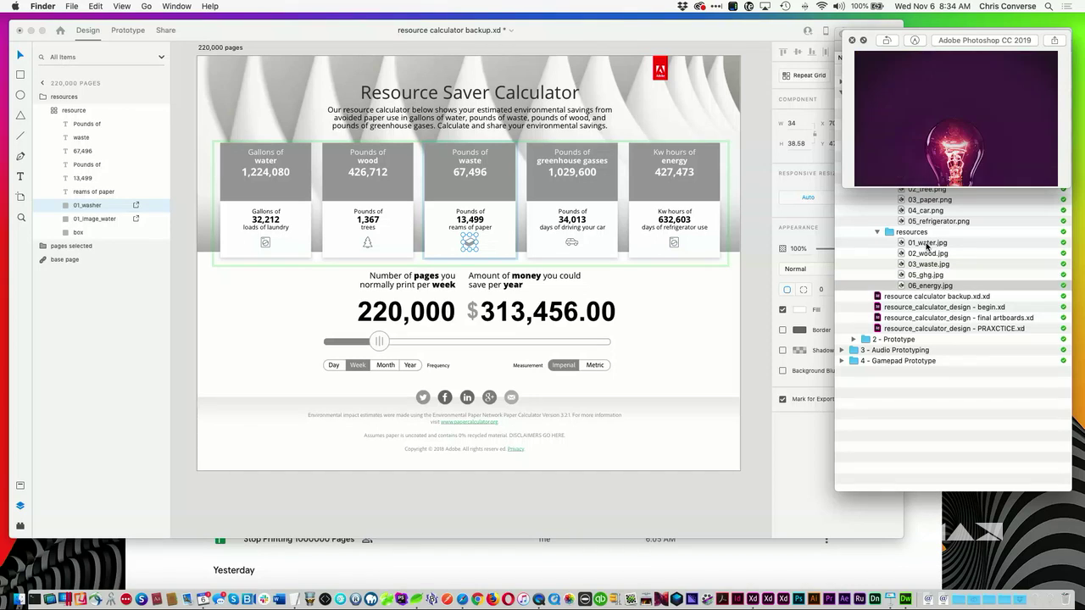
{"action": "key", "text": "Up"}
{"action": "key", "text": "Down"}
{"action": "key", "text": "space"}
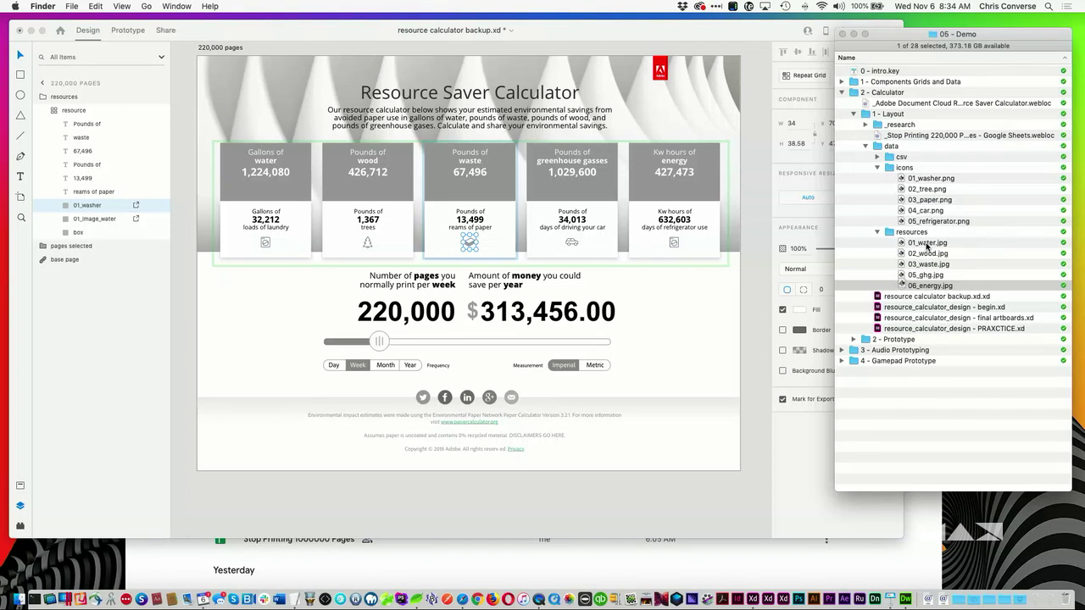
Step: Drag all five resource JPGs onto the repeat grid's card image area
{"action": "left_click_drag", "start_coordinate": [887, 243], "coordinate": [503, 192]}
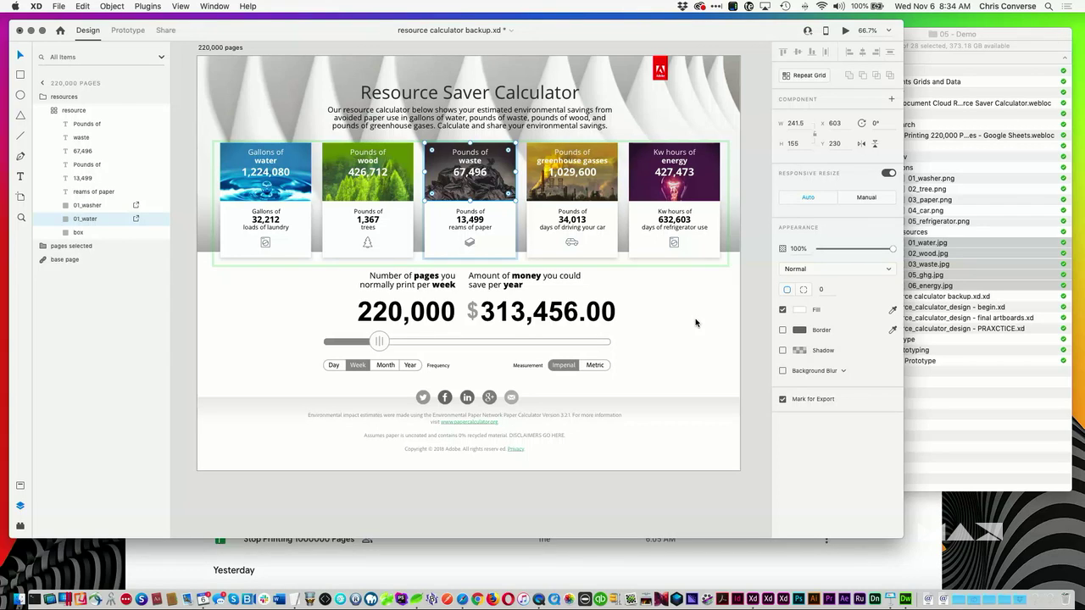
{"action": "left_click", "coordinate": [971, 444]}
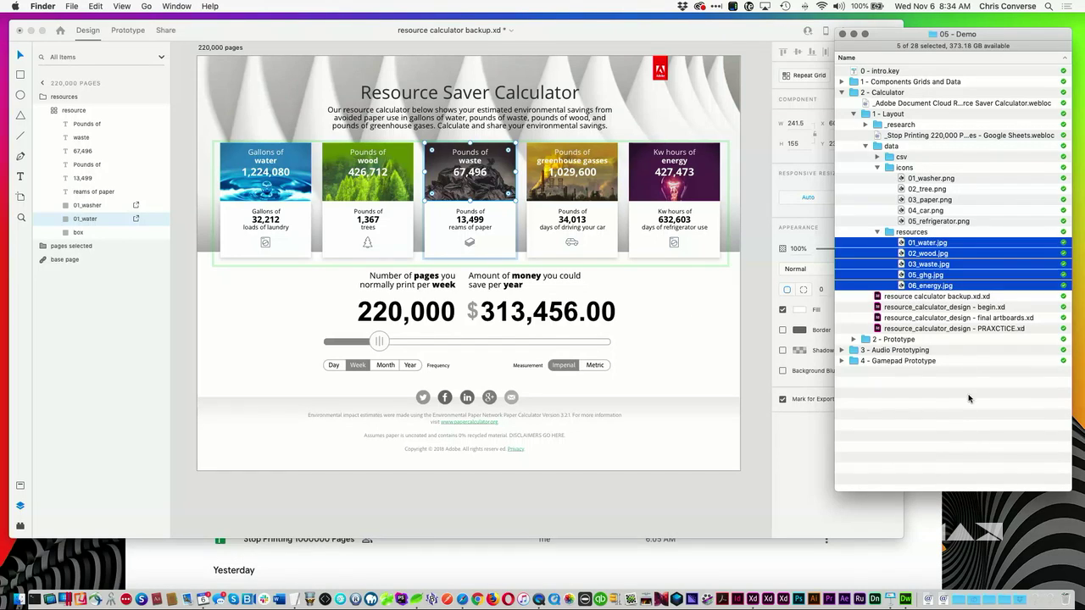
{"action": "left_click", "coordinate": [931, 201]}
Step: Put 03_waste.jpg on the energy card, close without saving, and open the final artboards .xd file
{"action": "left_click_drag", "start_coordinate": [929, 267], "coordinate": [678, 178]}
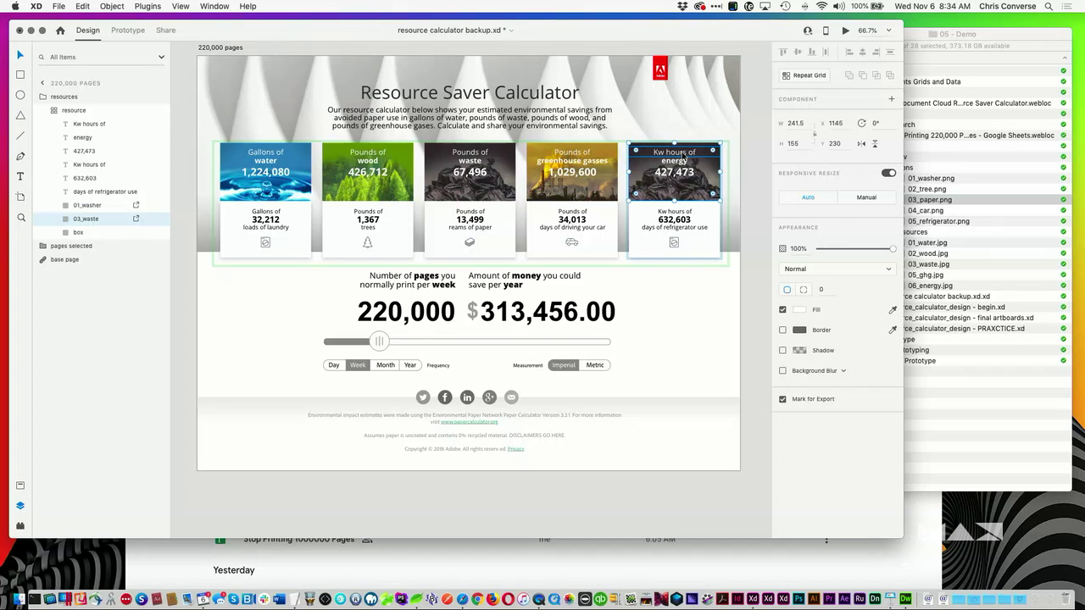
{"action": "key", "text": "super+w"}
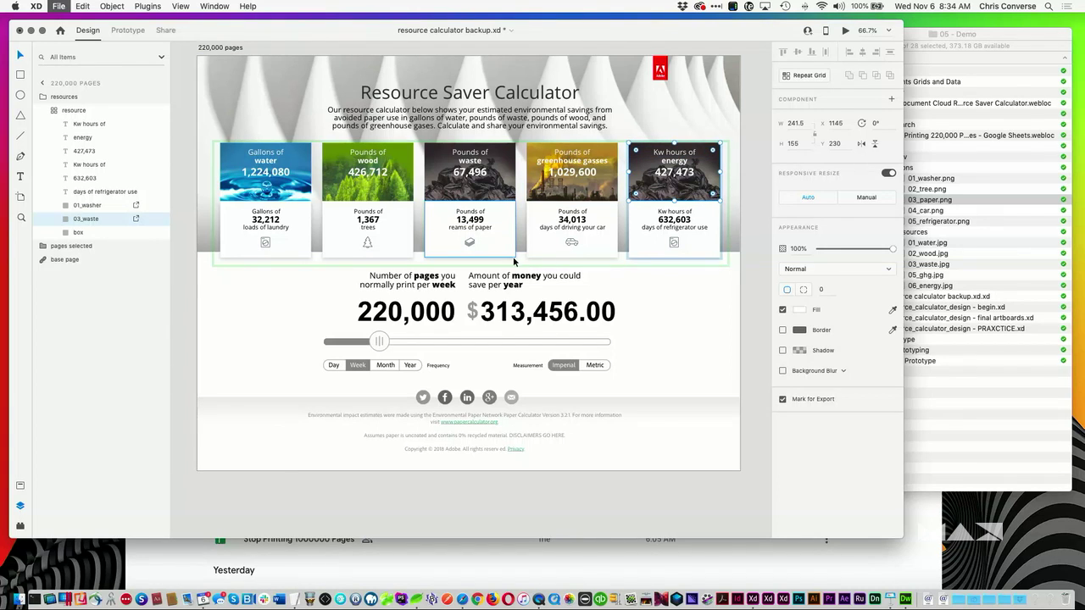
{"action": "key", "text": "super+d"}
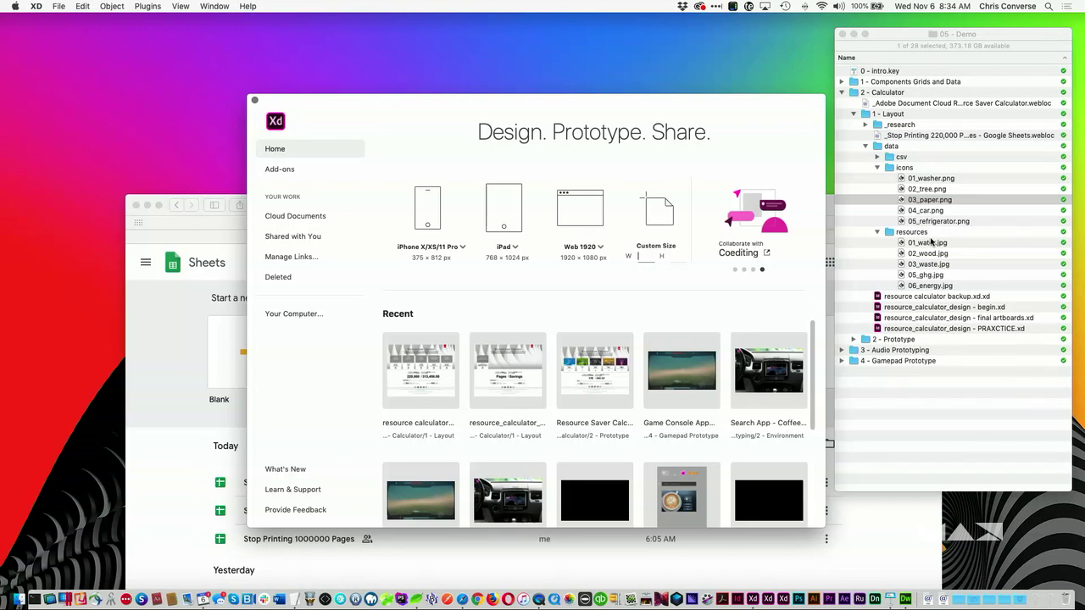
{"action": "left_click", "coordinate": [920, 318]}
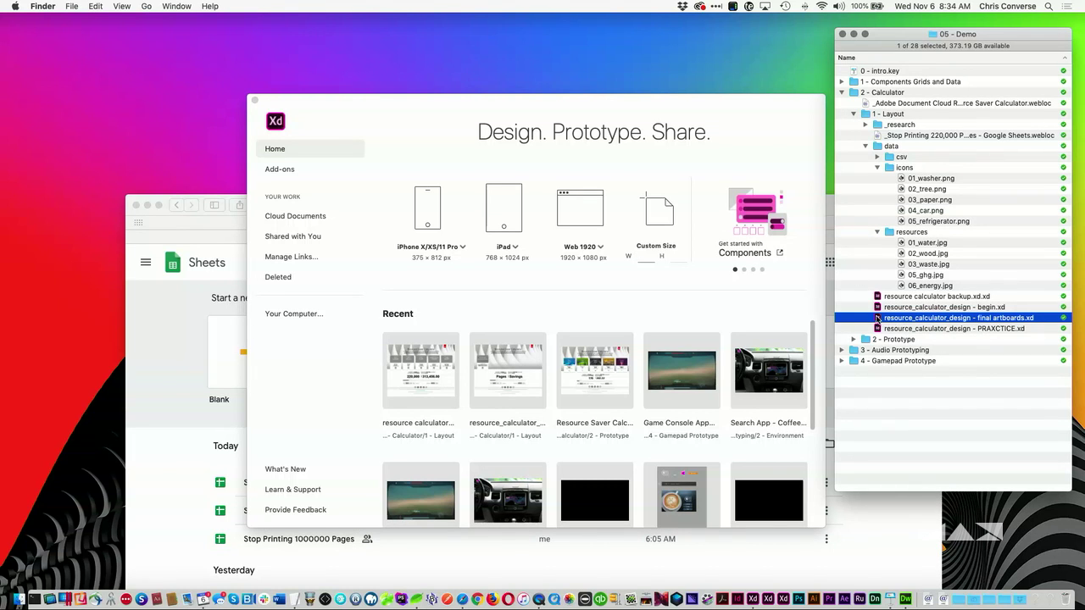
{"action": "double_click", "coordinate": [878, 318]}
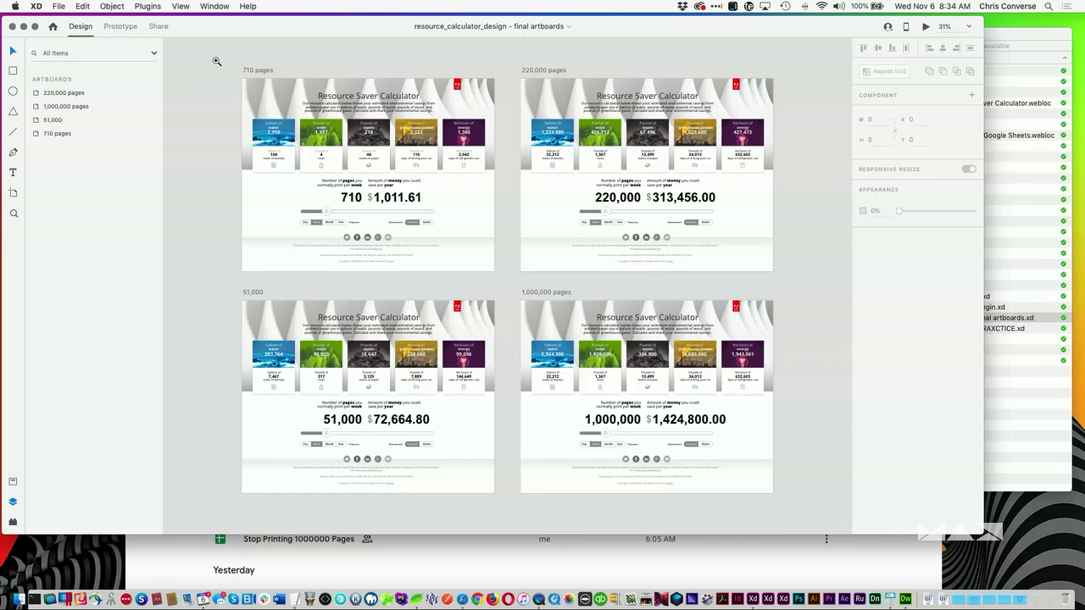
Step: Refresh the 51,000 pages card grid via Plugins > Google Sheets > Refresh Content
{"action": "left_click_drag", "start_coordinate": [223, 61], "coordinate": [523, 279]}
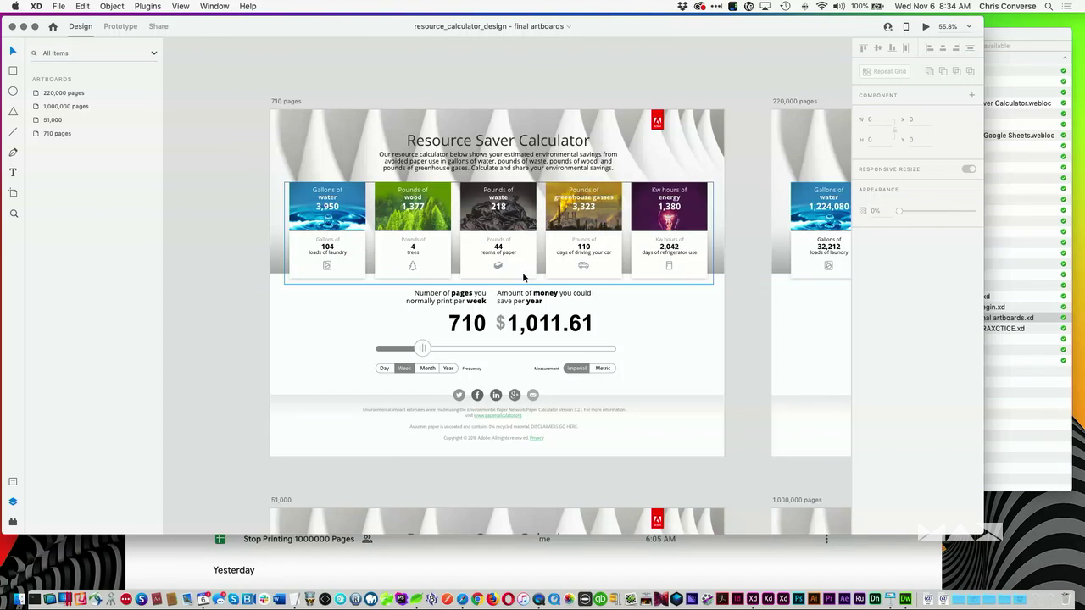
{"action": "left_click_drag", "start_coordinate": [690, 310], "coordinate": [593, 280]}
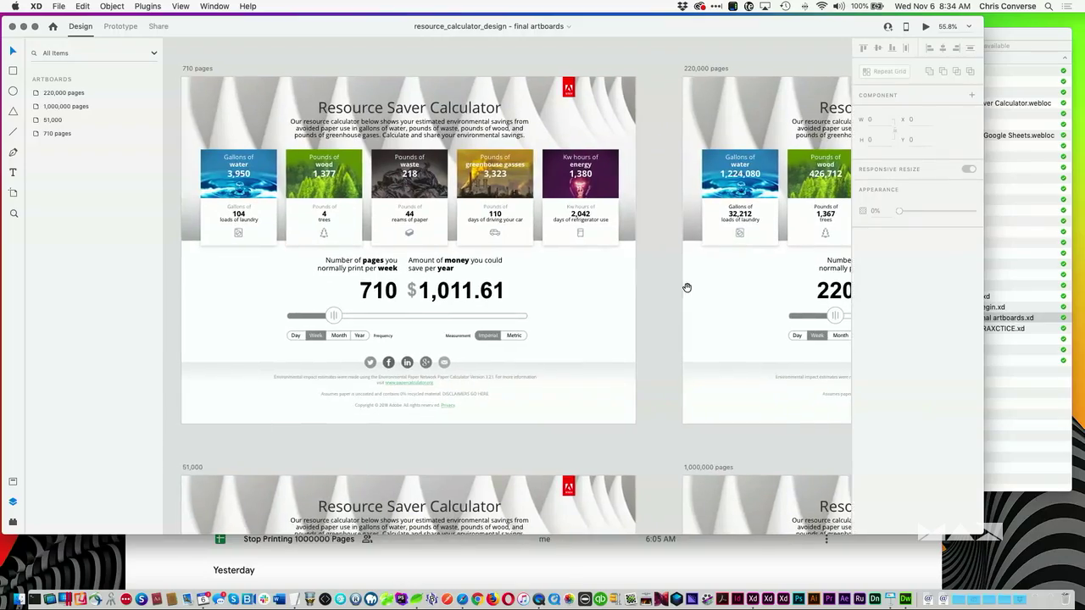
{"action": "mouse_move", "coordinate": [688, 291]}
{"action": "left_mouse_down"}
{"action": "mouse_move", "coordinate": [392, 261]}
{"action": "mouse_move", "coordinate": [271, 291]}
{"action": "left_mouse_up"}
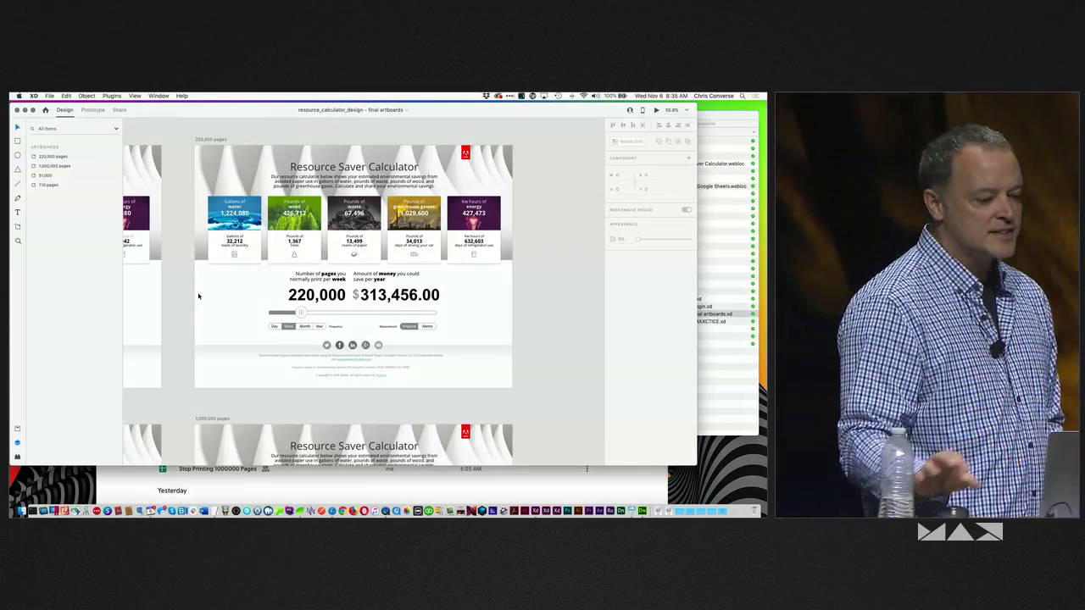
{"action": "scroll", "coordinate": [435, 166], "scroll_direction": "down", "scroll_amount": 5}
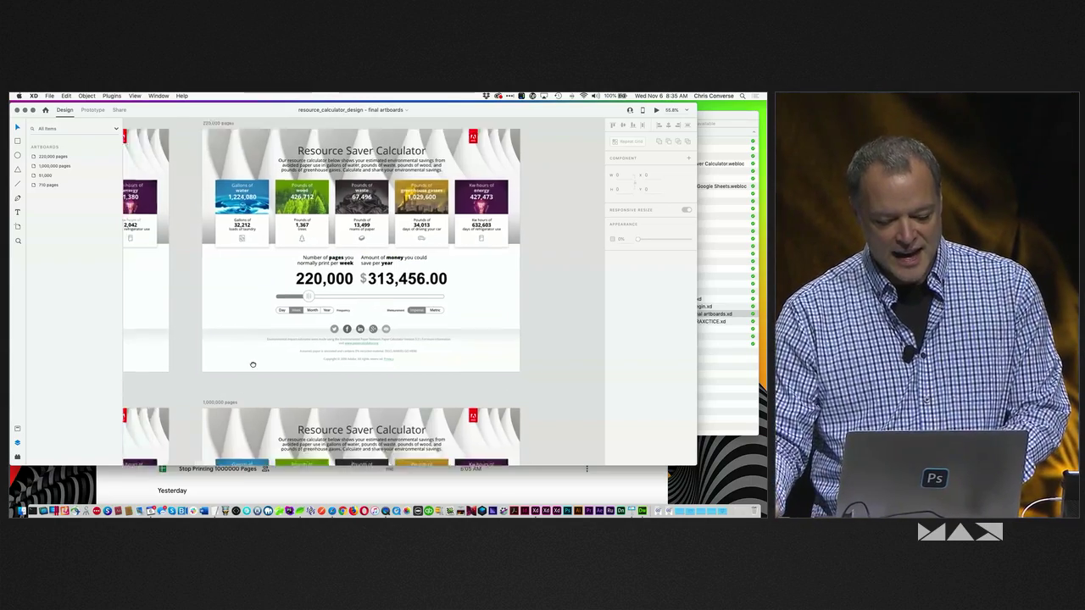
{"action": "scroll", "coordinate": [435, 166], "scroll_direction": "left", "scroll_amount": 5}
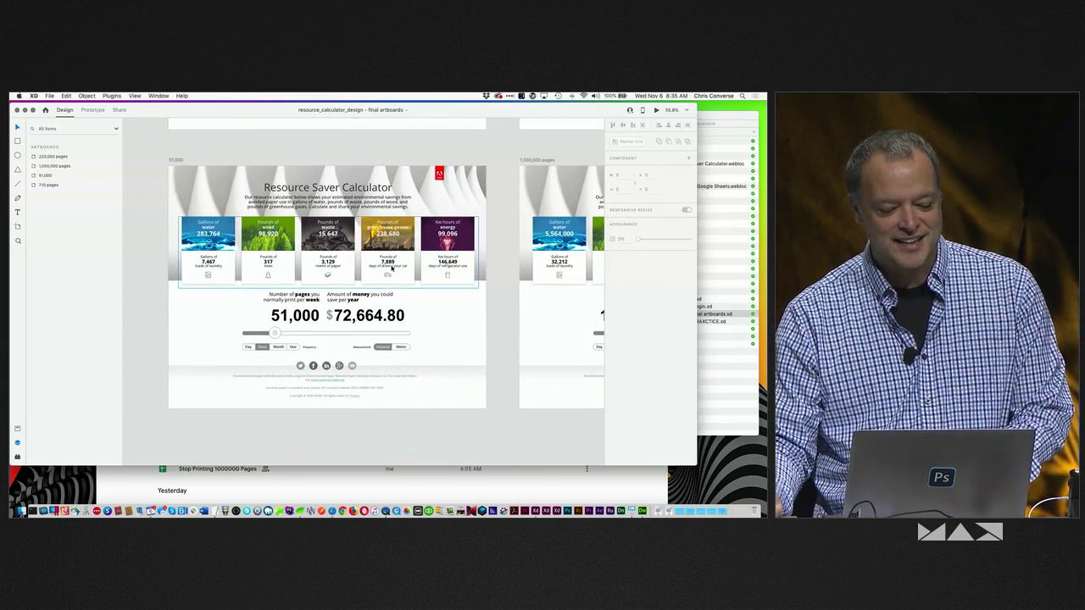
{"action": "left_click", "coordinate": [346, 248]}
{"action": "left_click", "coordinate": [111, 96]}
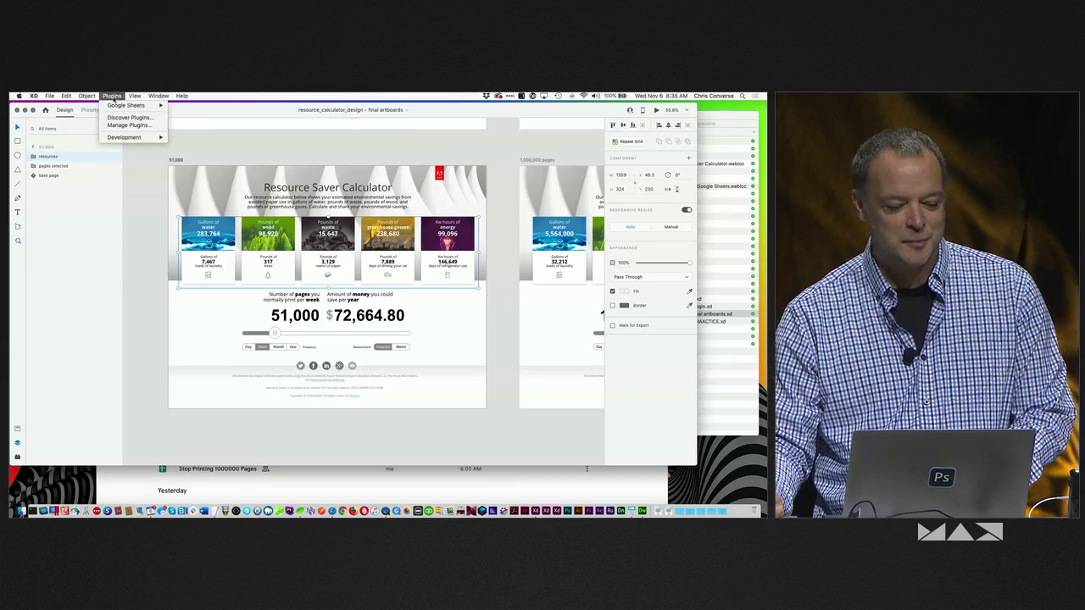
{"action": "mouse_move", "coordinate": [127, 105]}
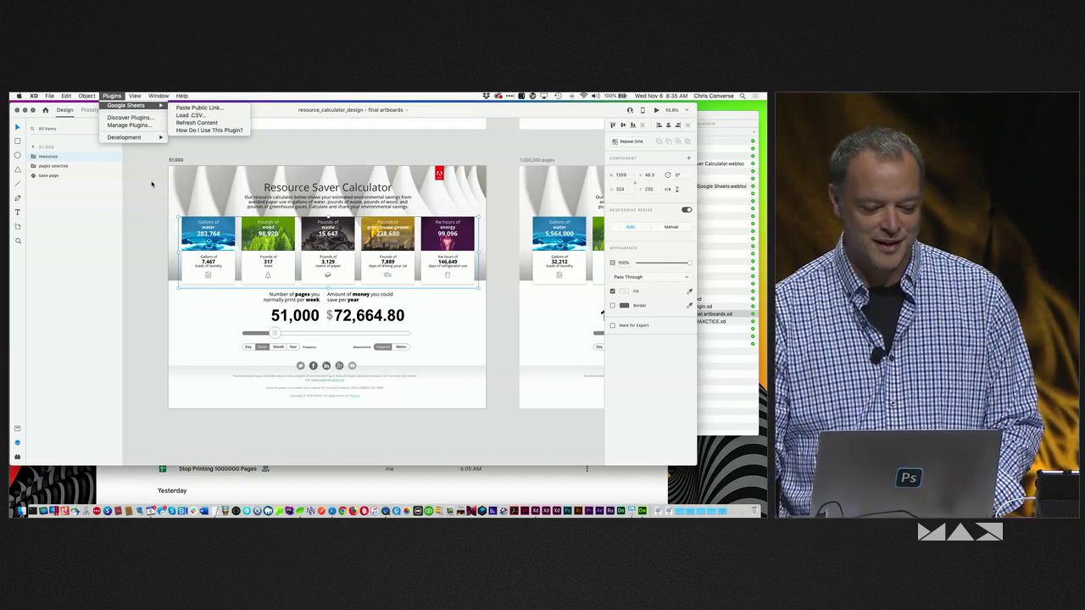
{"action": "left_click", "coordinate": [225, 126]}
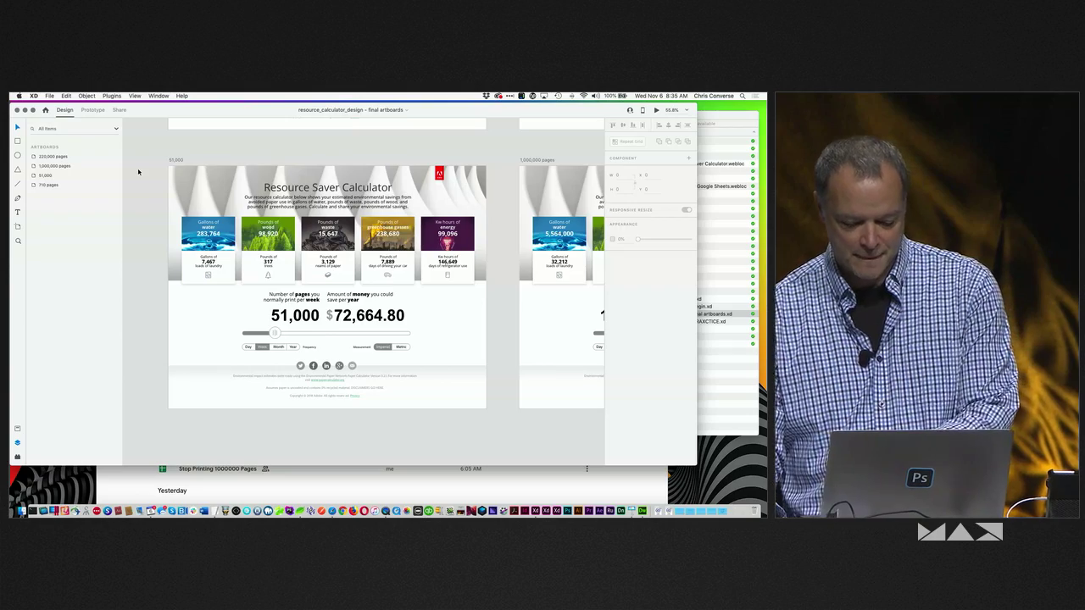
Step: Fit all four artboards in view, check File > Export options, and inspect the base page component
{"action": "key", "text": "super+0"}
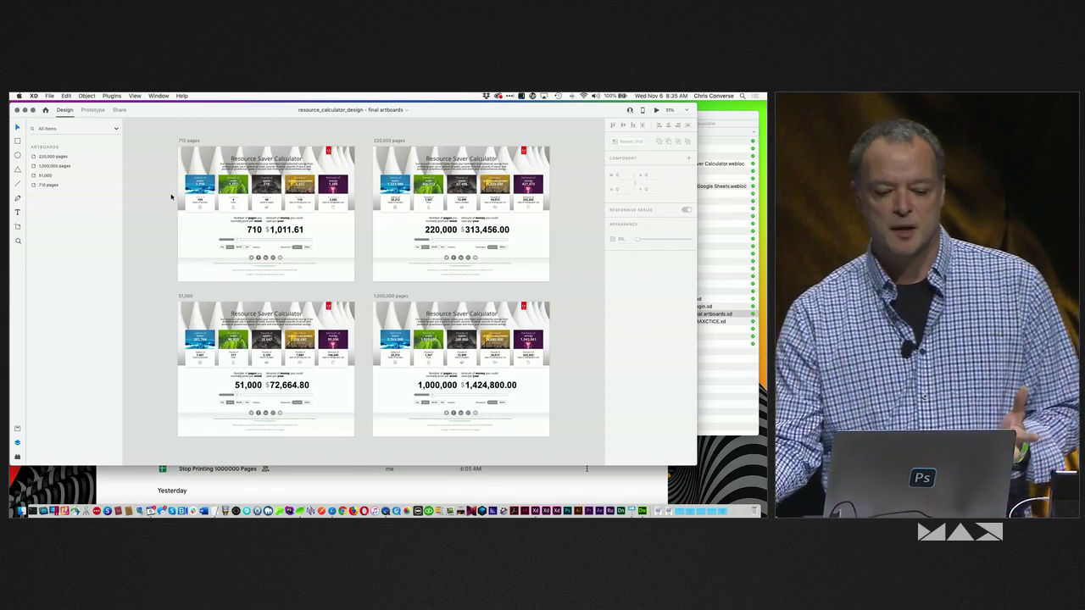
{"action": "scroll", "coordinate": [128, 154], "scroll_direction": "left", "scroll_amount": 1}
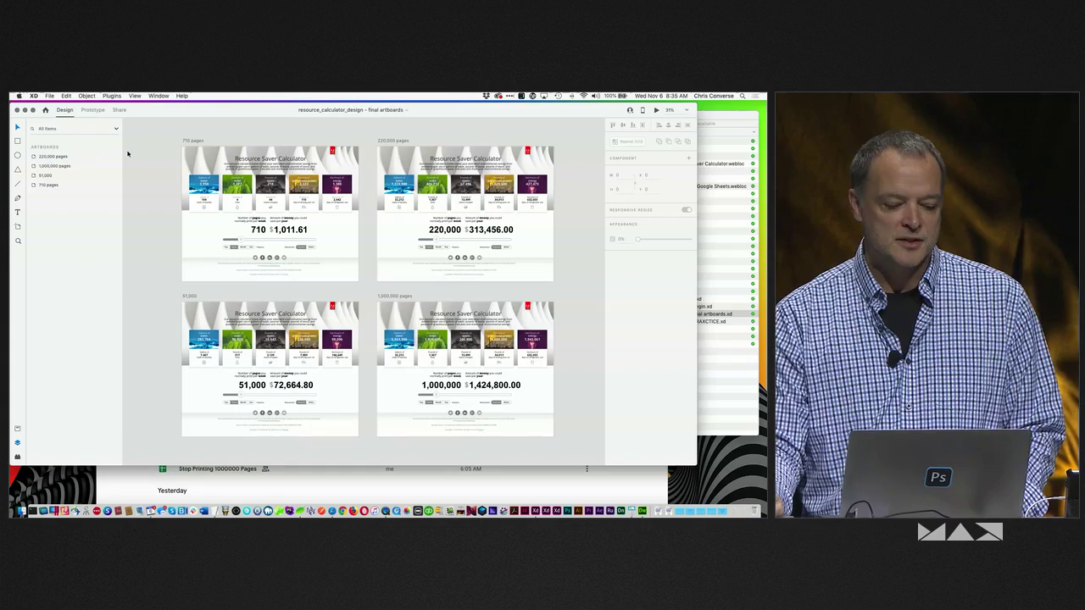
{"action": "left_click", "coordinate": [50, 96]}
{"action": "mouse_move", "coordinate": [95, 209]}
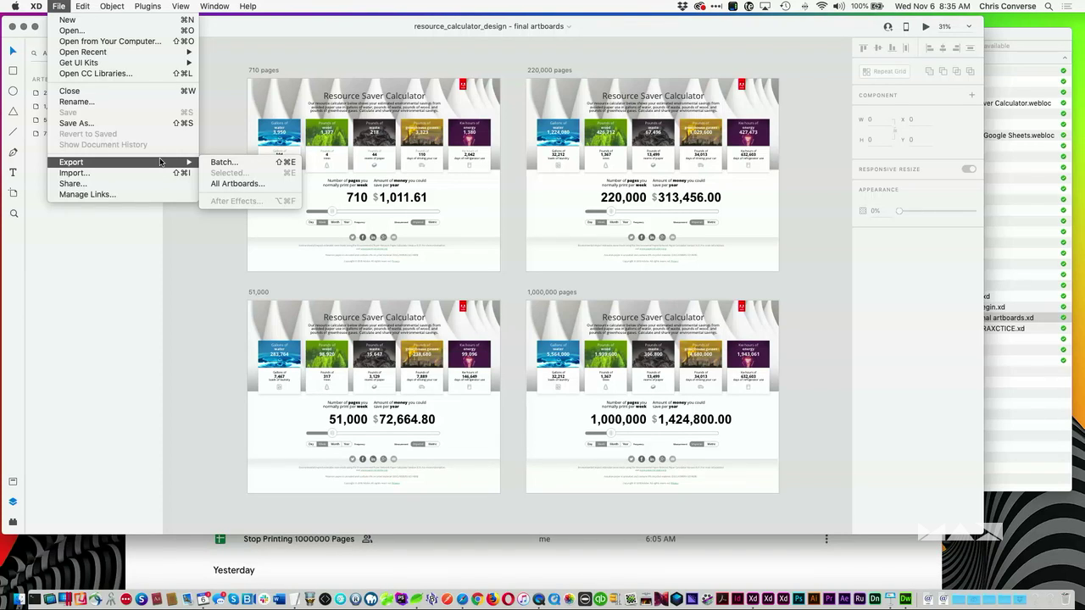
{"action": "left_click", "coordinate": [205, 266]}
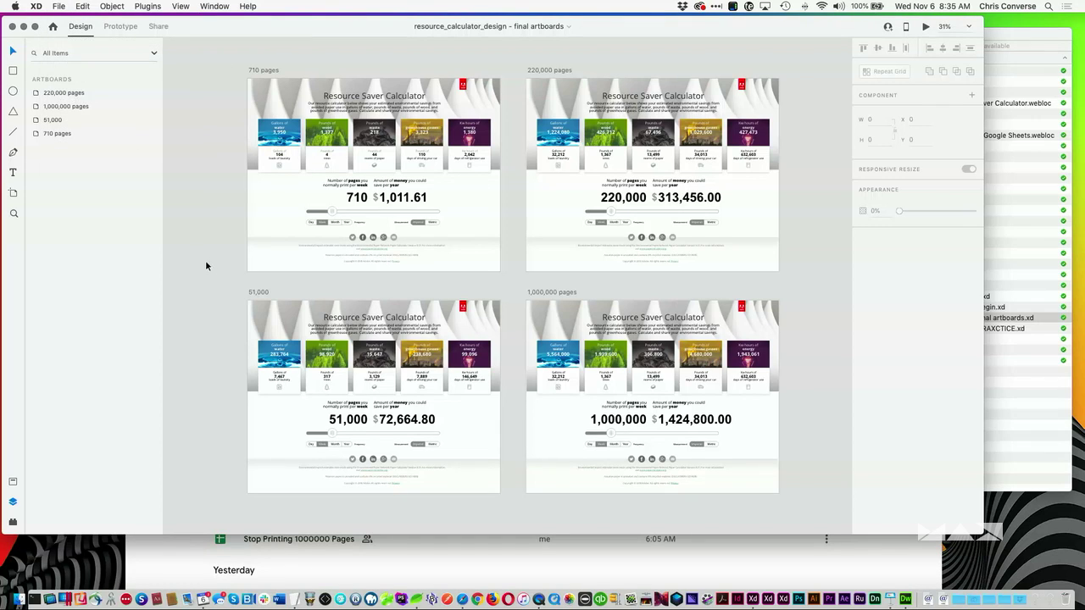
{"action": "left_click", "coordinate": [257, 90]}
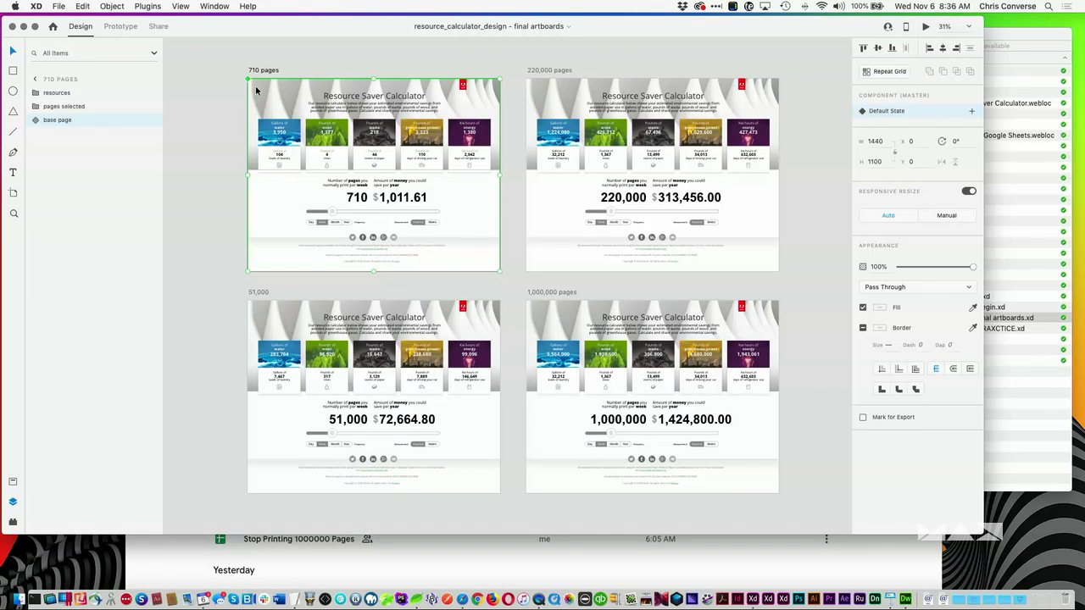
{"action": "left_click", "coordinate": [225, 91]}
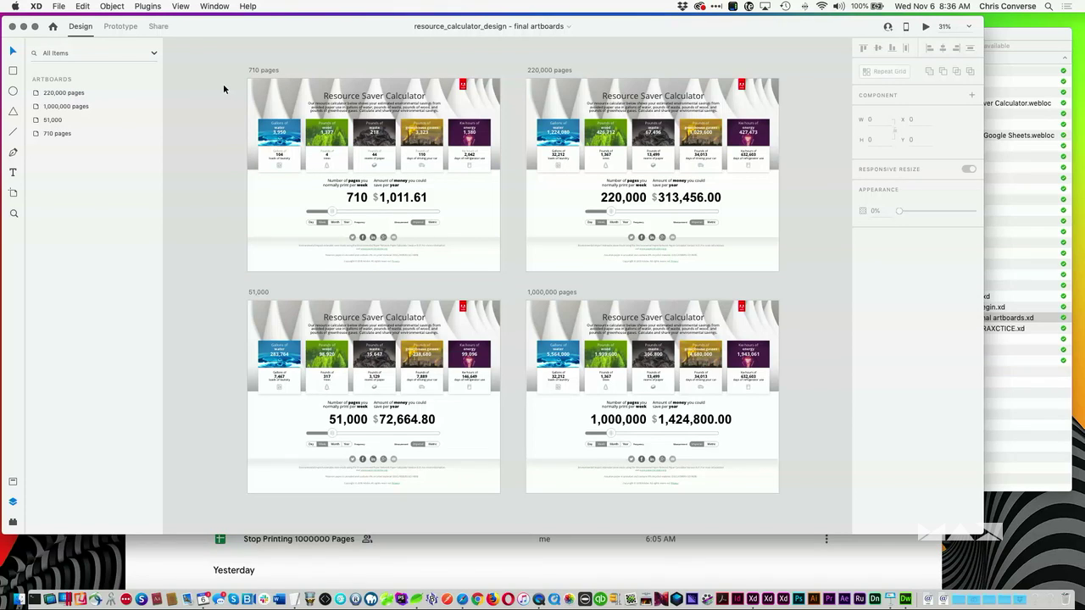
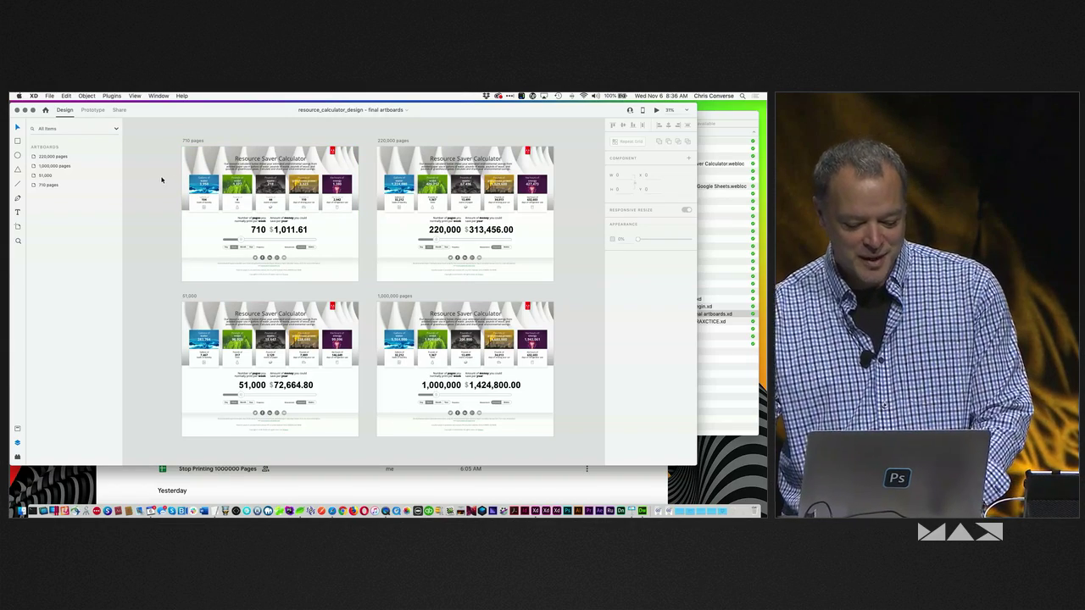
Step: Close the final artboards file and open 'Resource Saver Calculator - slider - begin.xd' from 2 - Prototype
{"action": "key", "text": "super+w"}
{"action": "left_click", "coordinate": [651, 315]}
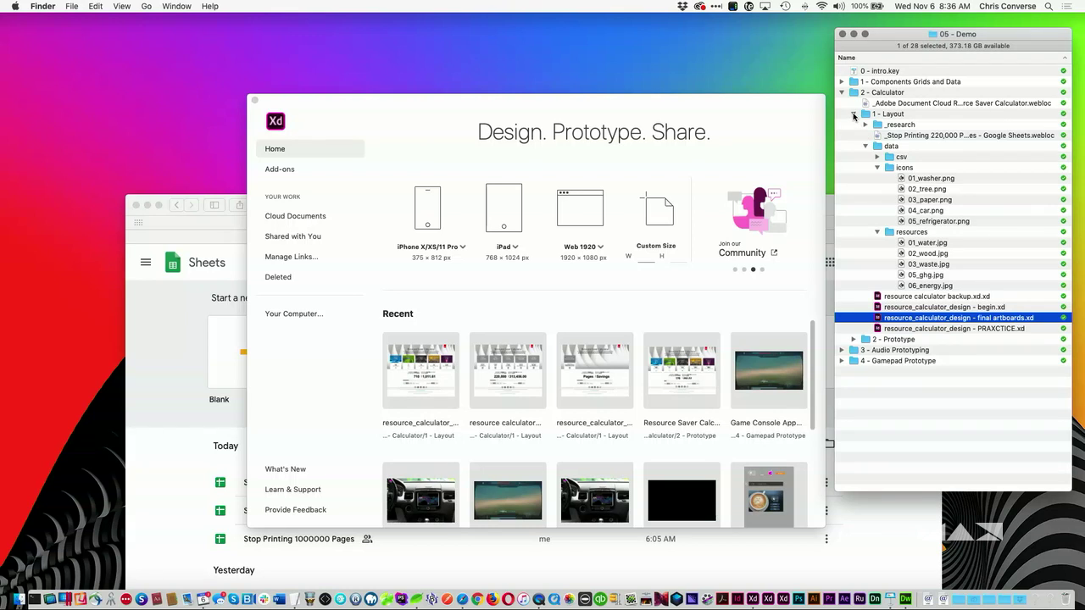
{"action": "left_click", "coordinate": [605, 171]}
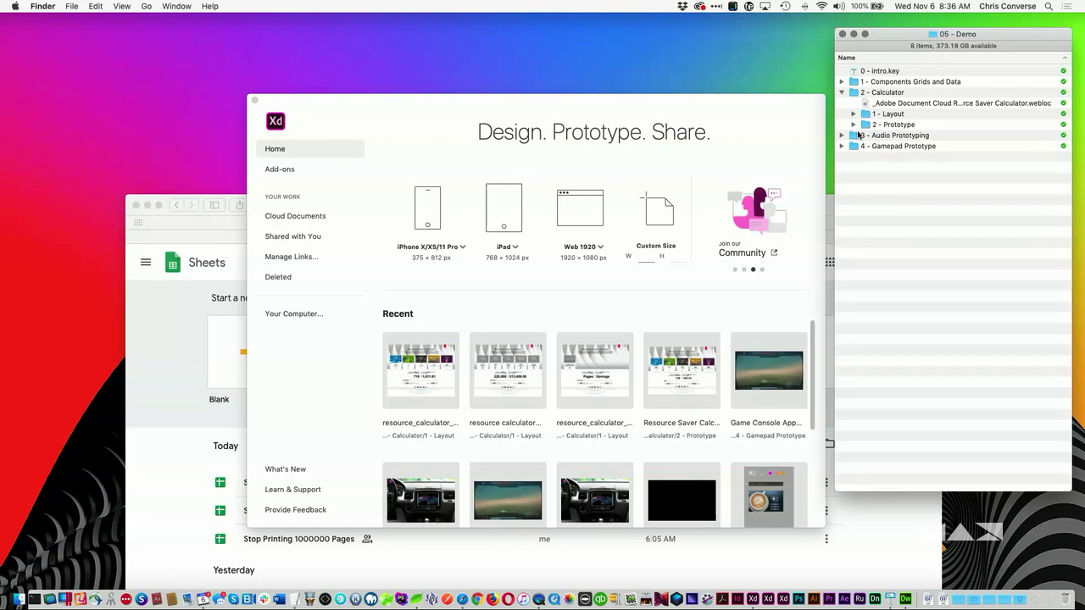
{"action": "left_click", "coordinate": [854, 125]}
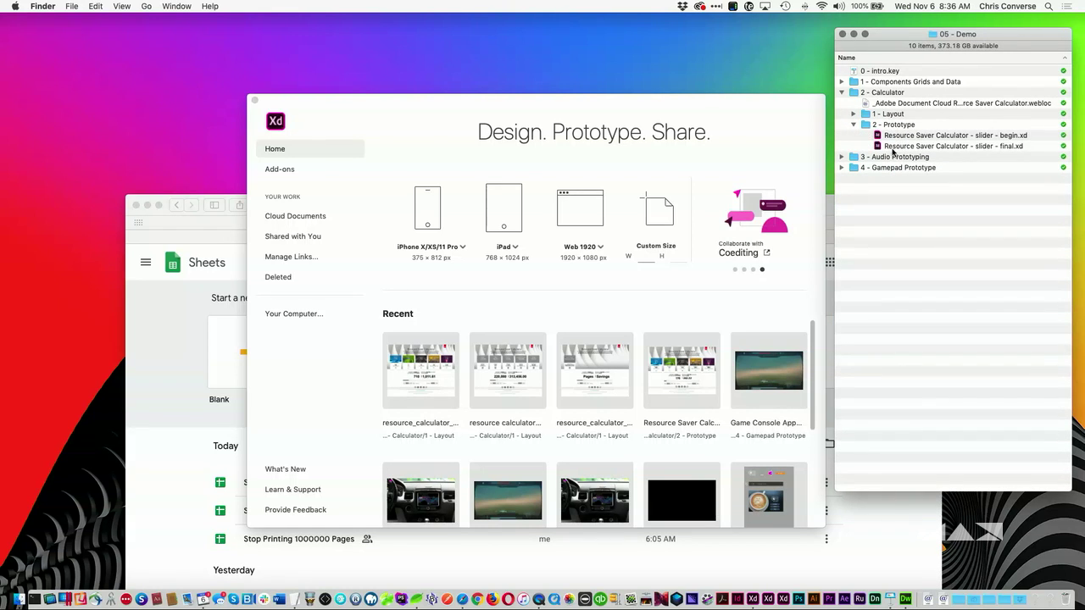
{"action": "double_click", "coordinate": [881, 136]}
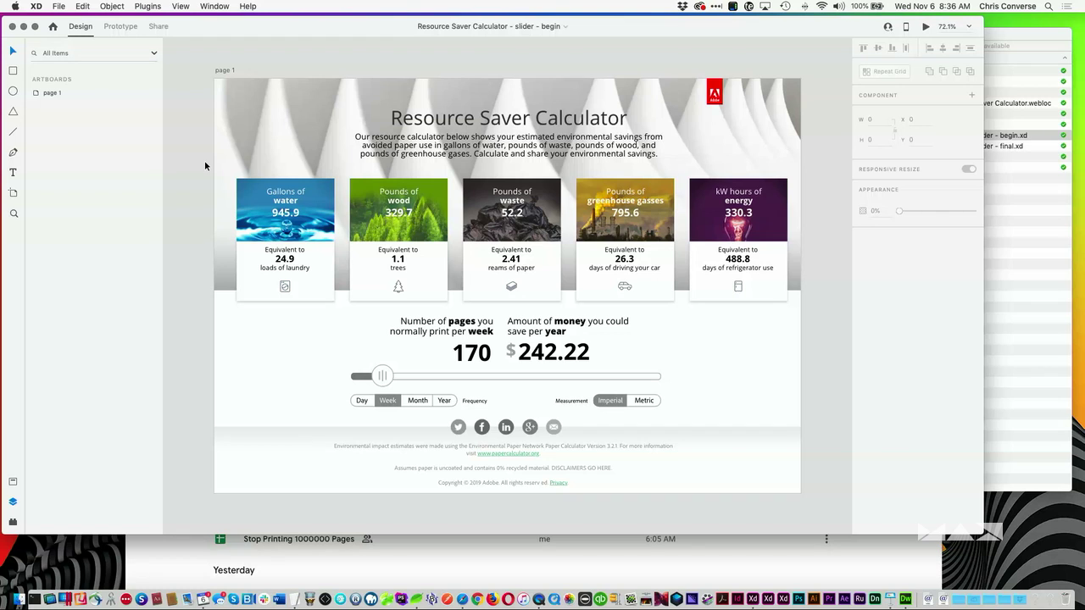
Step: Zoom in on the water and wood cards and open Mask Group 5 to reveal the number column behind 24.9
{"action": "key", "text": "z"}
{"action": "left_click_drag", "start_coordinate": [200, 161], "coordinate": [354, 347]}
{"action": "scroll", "coordinate": [327, 223], "scroll_direction": "right", "scroll_amount": 5}
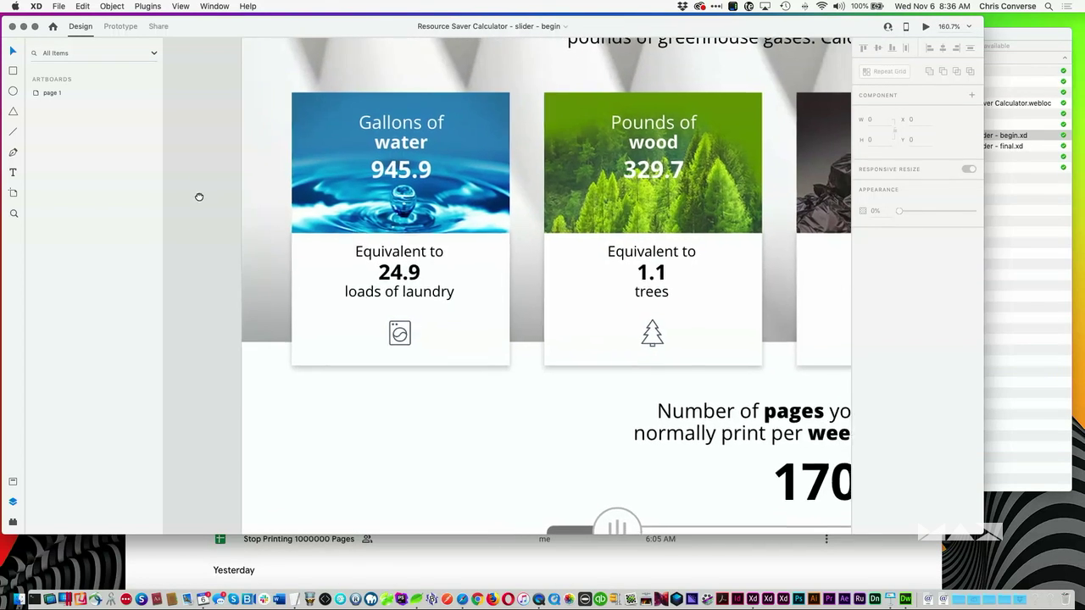
{"action": "left_click", "coordinate": [472, 243]}
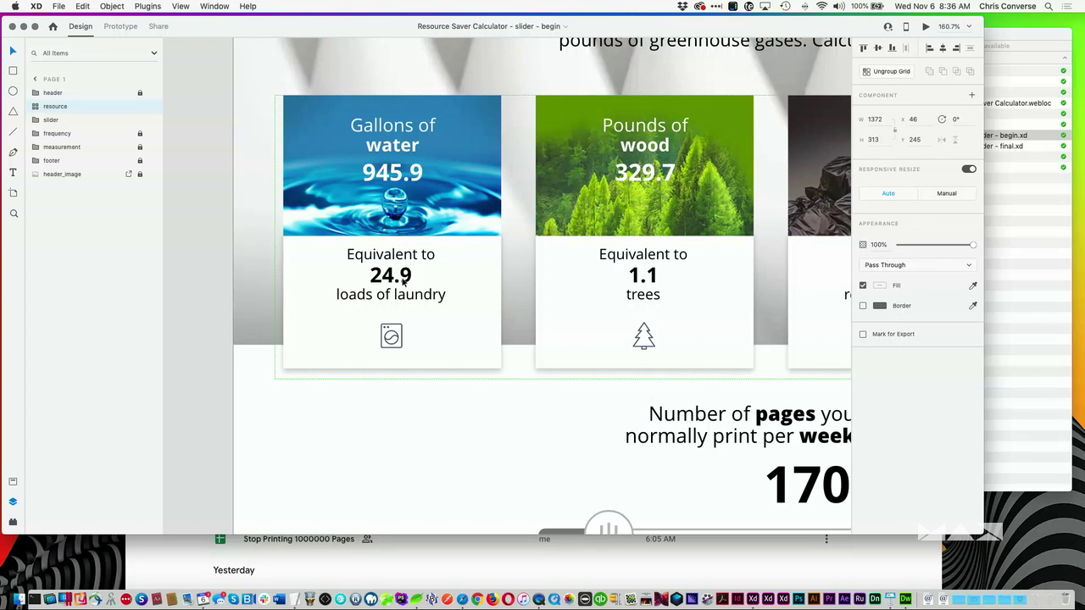
{"action": "left_click", "coordinate": [36, 107]}
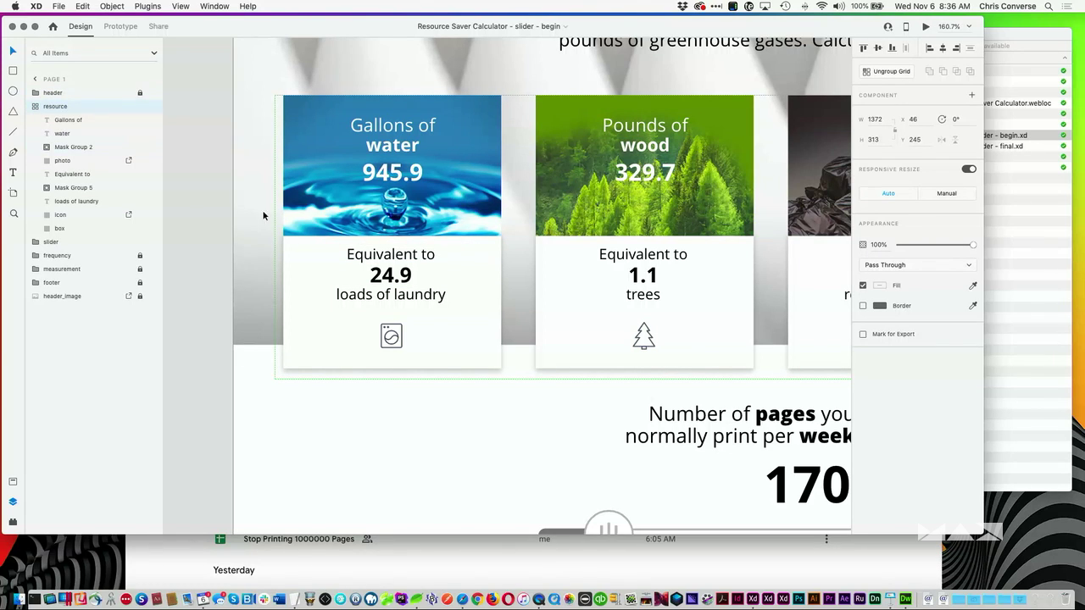
{"action": "double_click", "coordinate": [386, 282]}
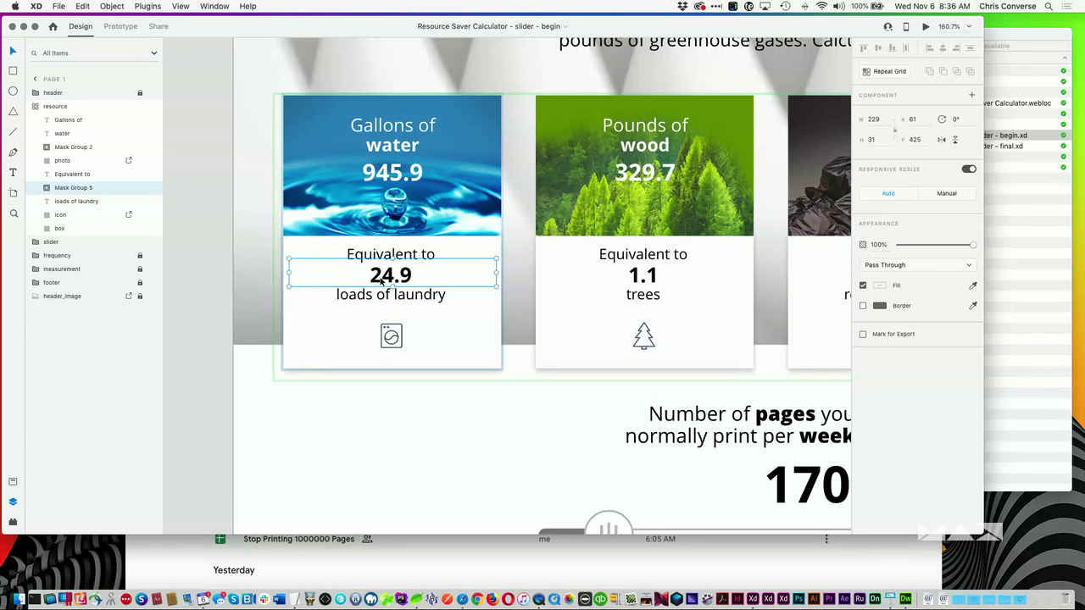
{"action": "double_click", "coordinate": [381, 281]}
{"action": "scroll", "coordinate": [566, 434], "scroll_direction": "down", "scroll_amount": 5}
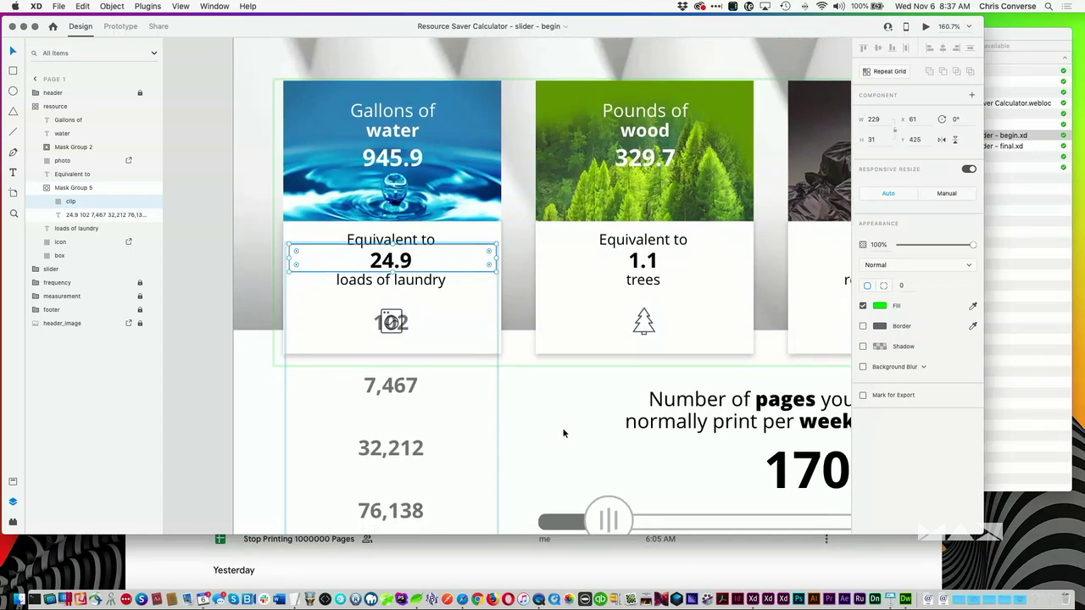
{"action": "scroll", "coordinate": [564, 424], "scroll_direction": "down", "scroll_amount": 1}
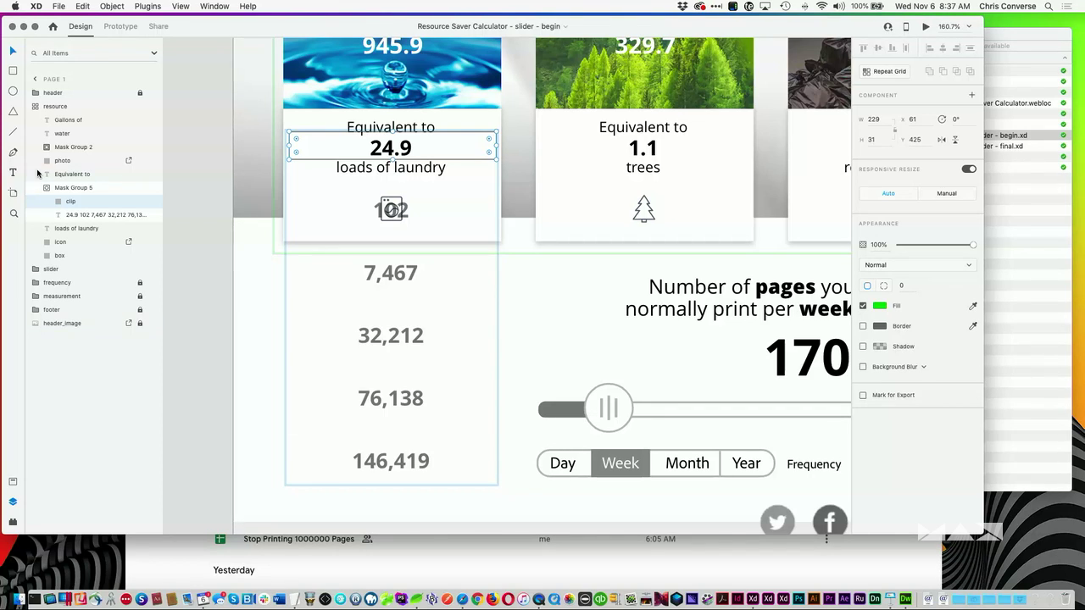
Step: Try resizing the mask's clip shape, undo it, and nudge the stacked number text slightly up and right
{"action": "left_click", "coordinate": [87, 190]}
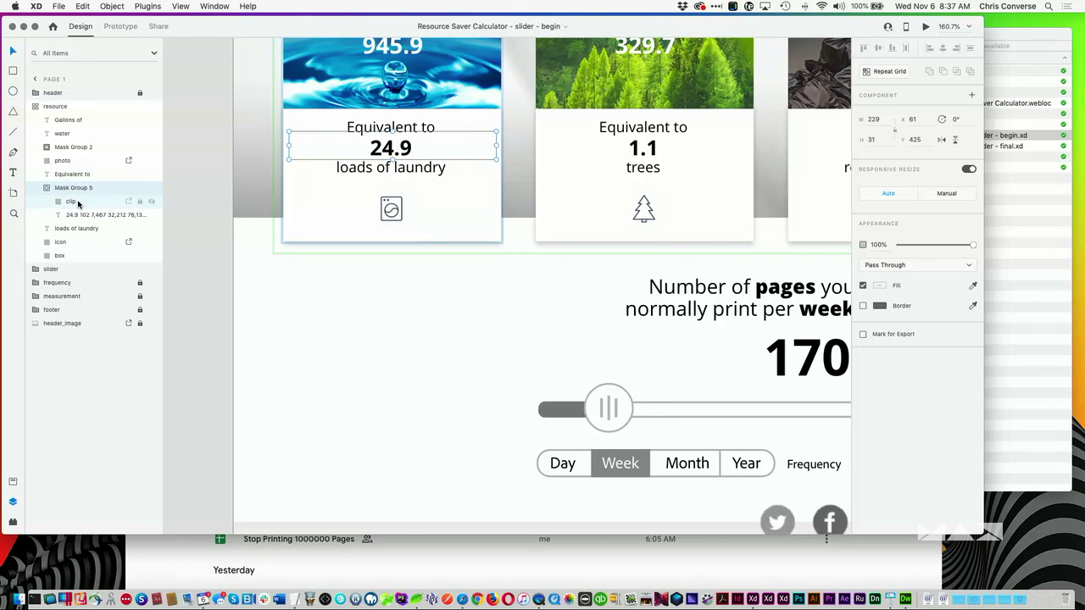
{"action": "left_click", "coordinate": [76, 202]}
{"action": "left_click_drag", "start_coordinate": [391, 158], "coordinate": [391, 154]}
{"action": "key", "text": "super+z"}
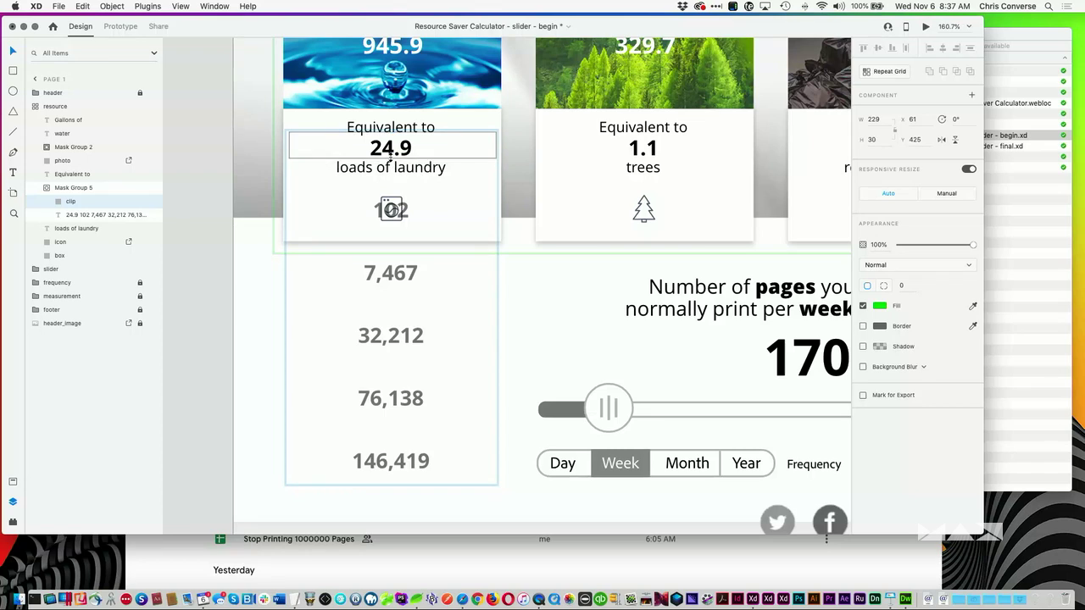
{"action": "left_click", "coordinate": [390, 159]}
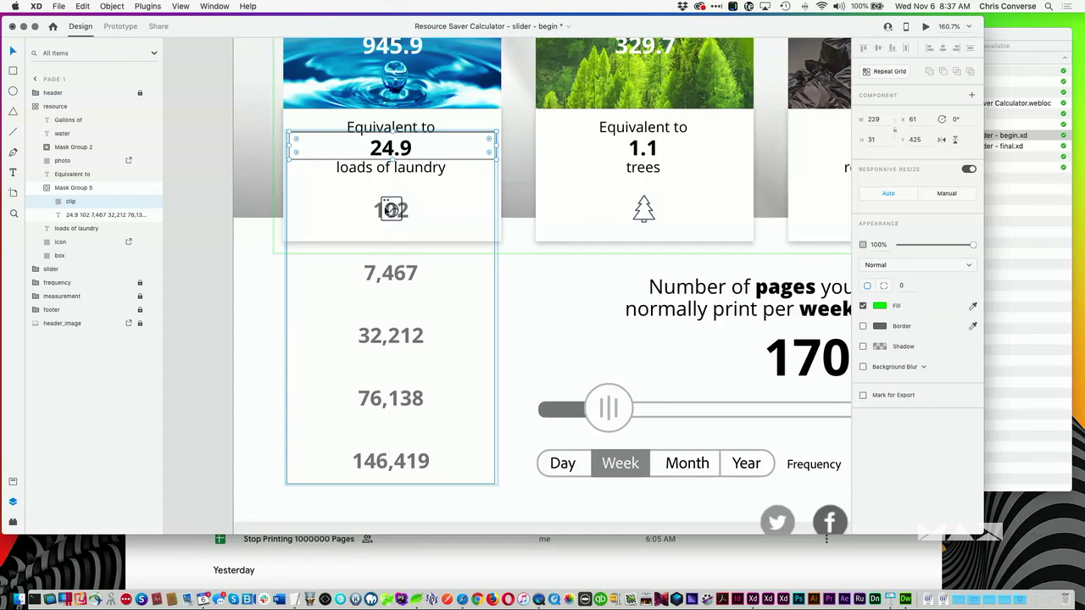
{"action": "left_click", "coordinate": [379, 150]}
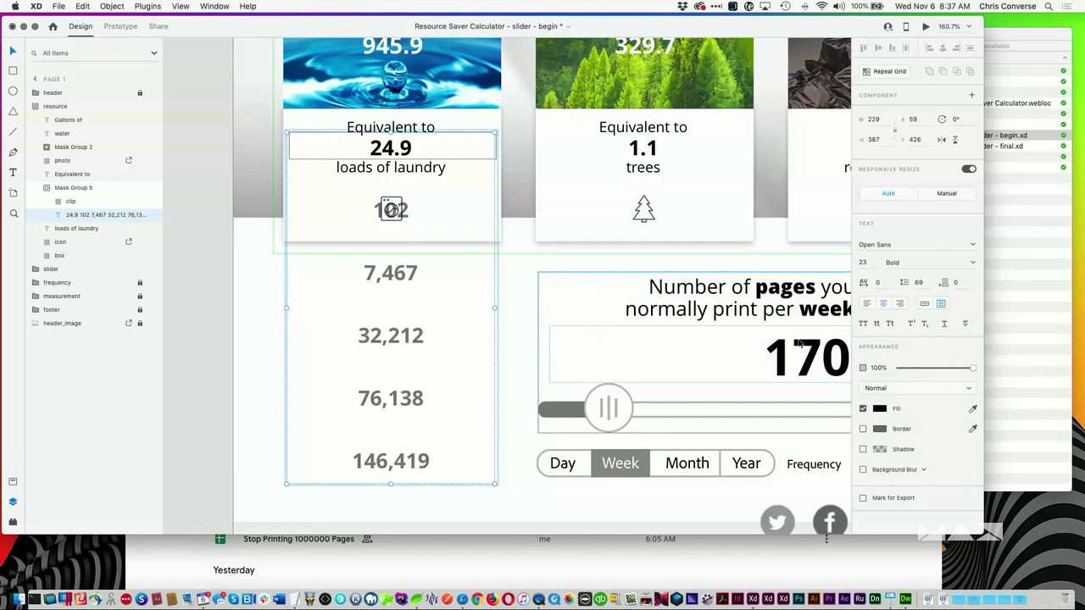
{"action": "left_click_drag", "start_coordinate": [398, 167], "coordinate": [400, 166]}
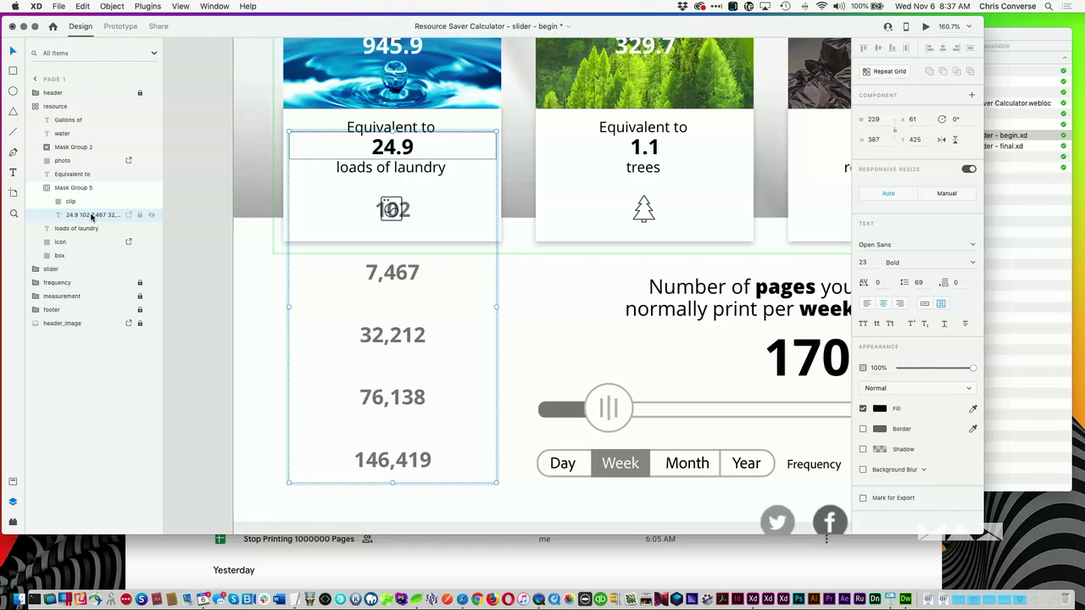
{"action": "left_click", "coordinate": [879, 139]}
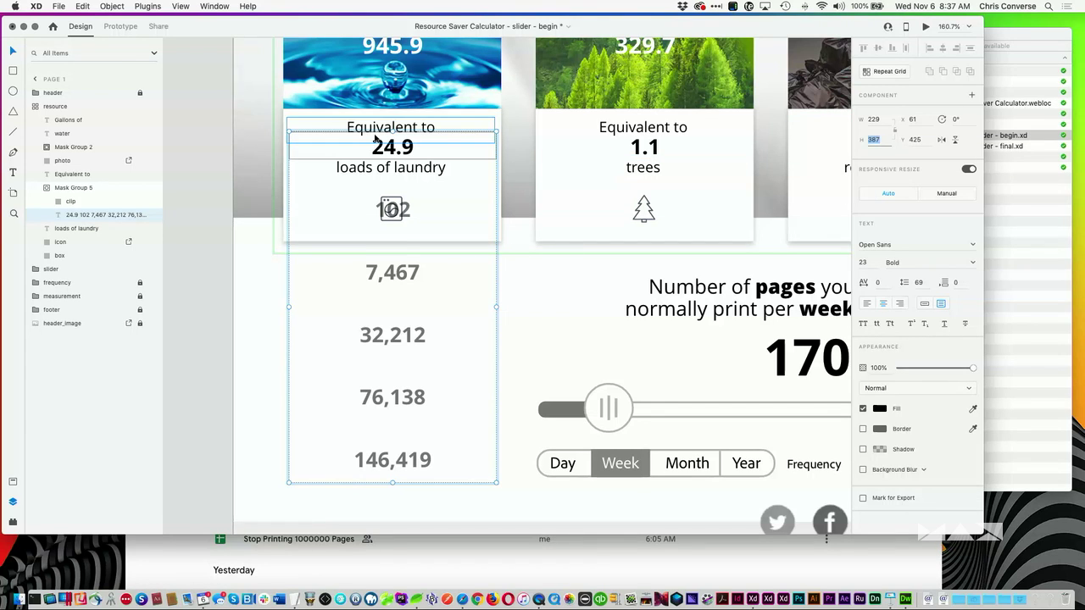
Step: Open Mask Group 2 to view the water card's 945.9 number column
{"action": "scroll", "coordinate": [392, 46], "scroll_direction": "up", "scroll_amount": 1}
{"action": "double_click", "coordinate": [393, 59]}
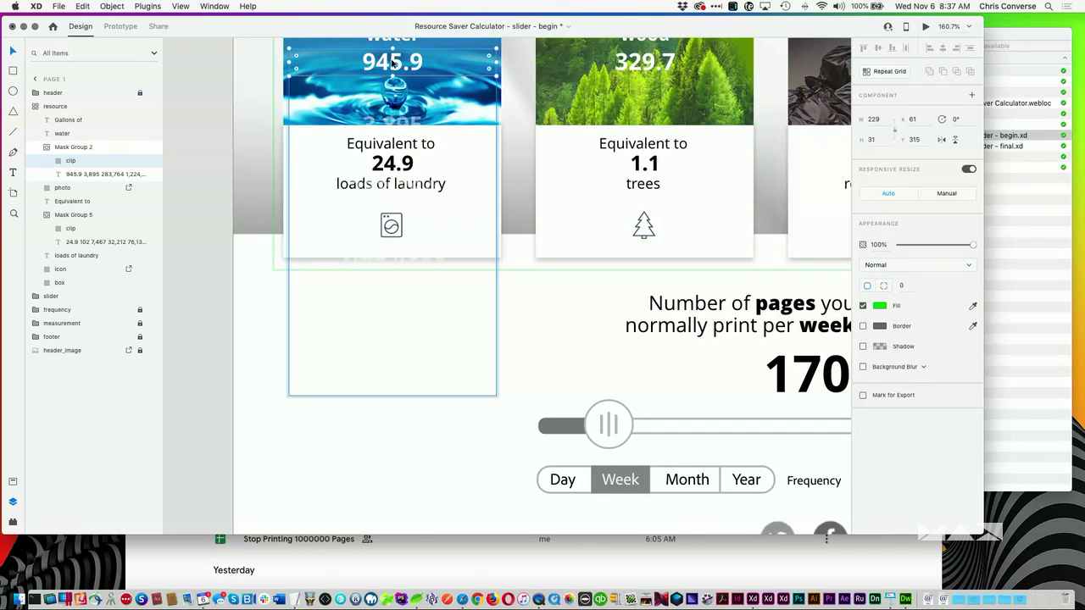
{"action": "double_click", "coordinate": [393, 61]}
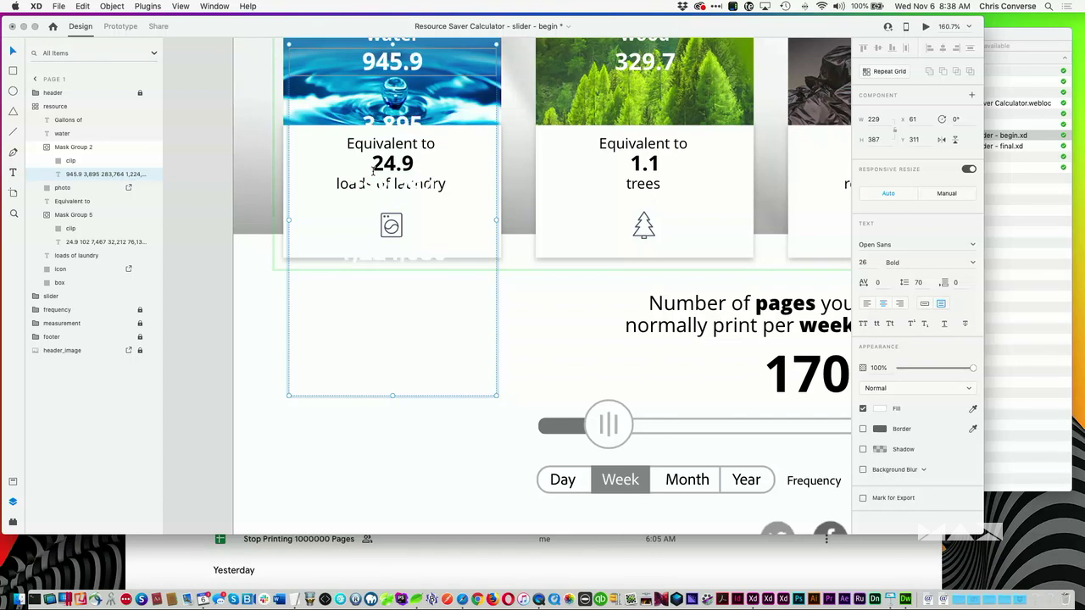
Step: Reveal the slider's page-count (170…) and money (242.22…) columns, then exit the mask and fit the artboard
{"action": "left_click", "coordinate": [767, 374]}
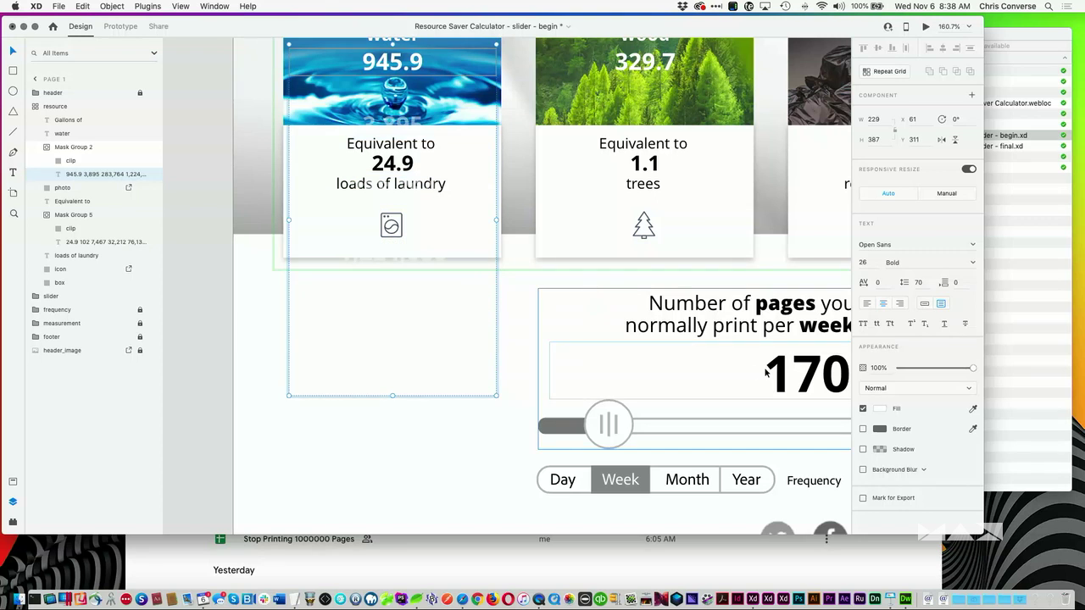
{"action": "scroll", "coordinate": [787, 349], "scroll_direction": "down", "scroll_amount": 5}
{"action": "scroll", "coordinate": [787, 349], "scroll_direction": "right", "scroll_amount": 7}
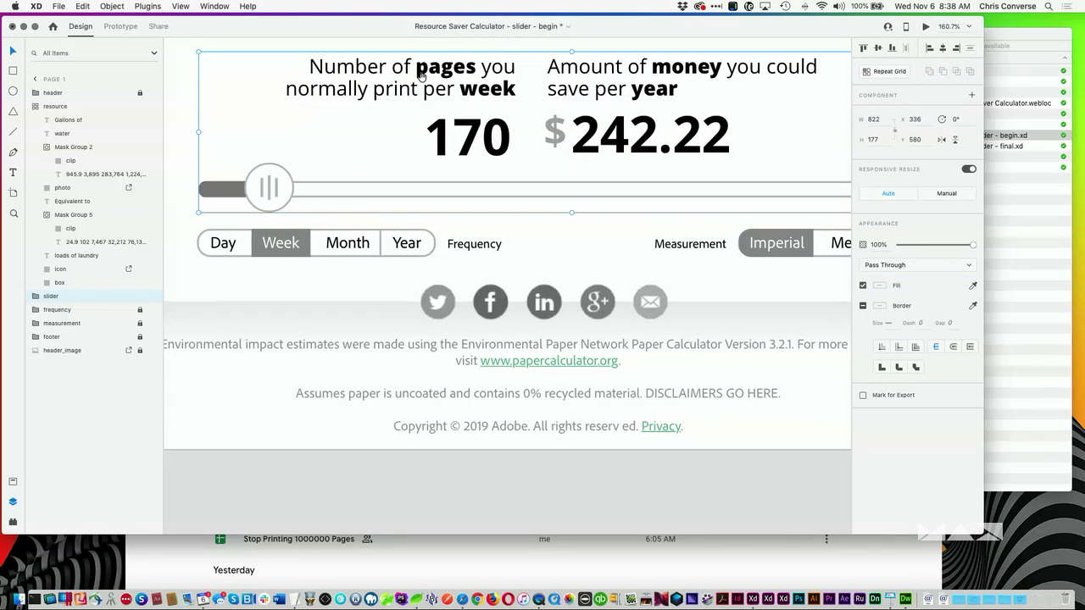
{"action": "double_click", "coordinate": [444, 129]}
{"action": "double_click", "coordinate": [447, 129]}
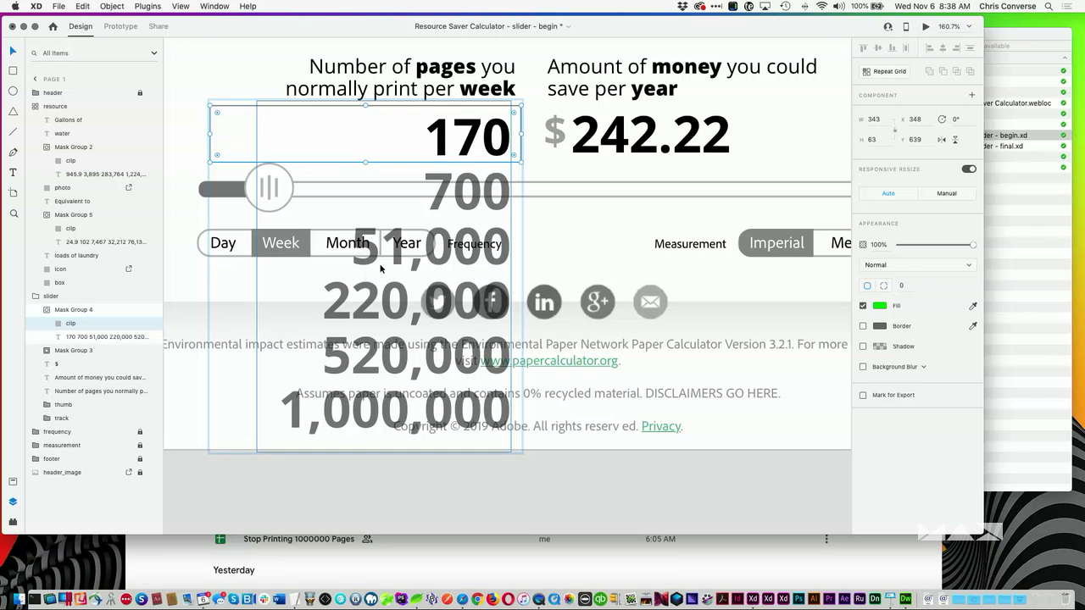
{"action": "double_click", "coordinate": [587, 159]}
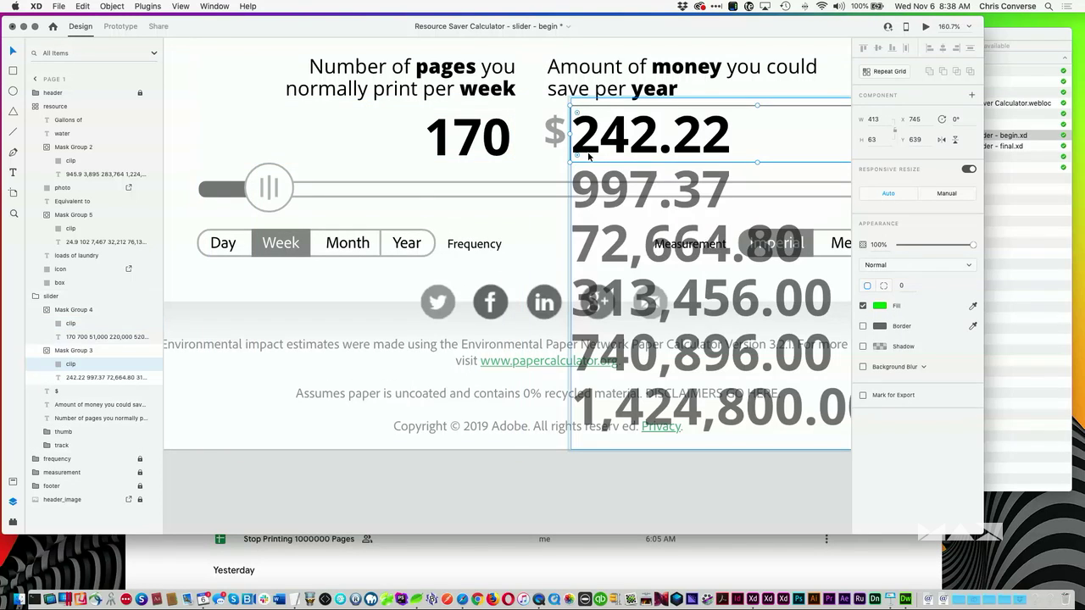
{"action": "left_click", "coordinate": [248, 410]}
{"action": "key", "text": "super+0"}
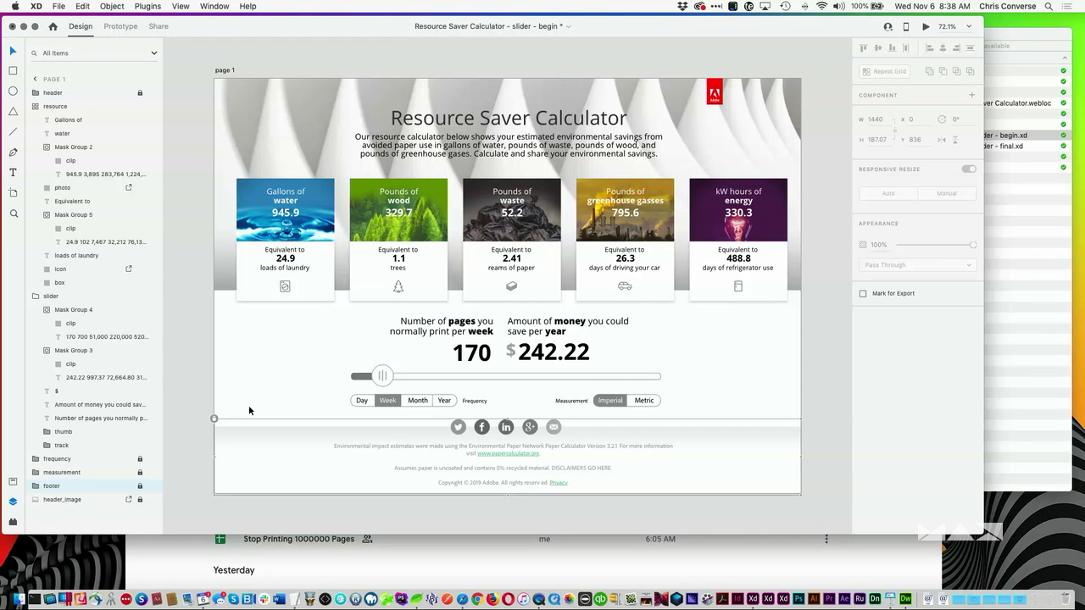
Step: Zoom to the water card and select the 945.9 number stack text inside Mask Group 2
{"action": "scroll", "coordinate": [405, 337], "scroll_direction": "down", "scroll_amount": 5}
{"action": "left_click_drag", "start_coordinate": [357, 181], "coordinate": [516, 66]}
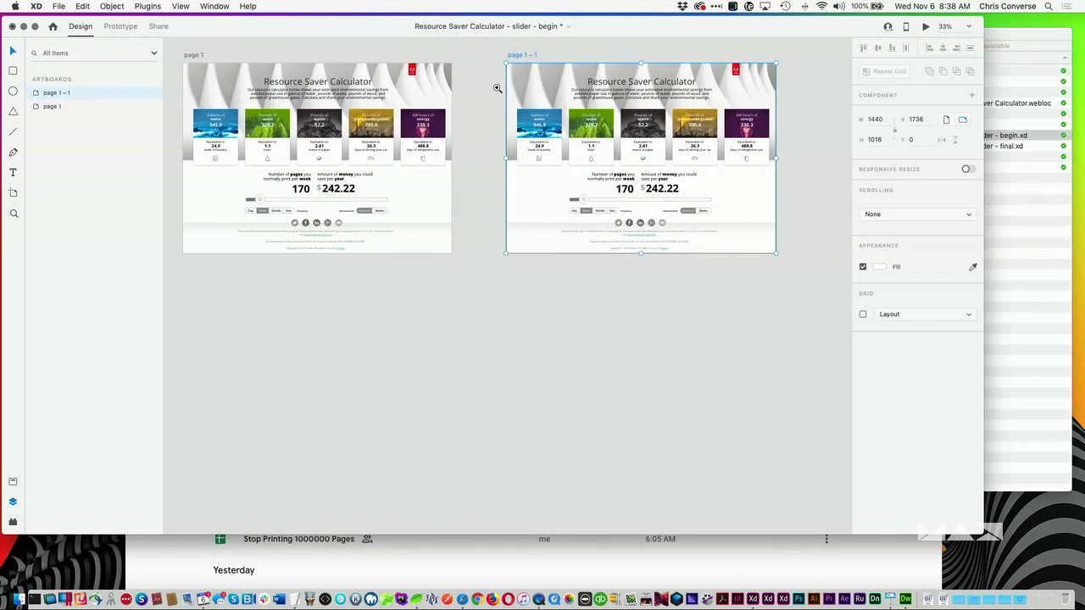
{"action": "left_click", "coordinate": [561, 118]}
{"action": "left_click", "coordinate": [569, 206]}
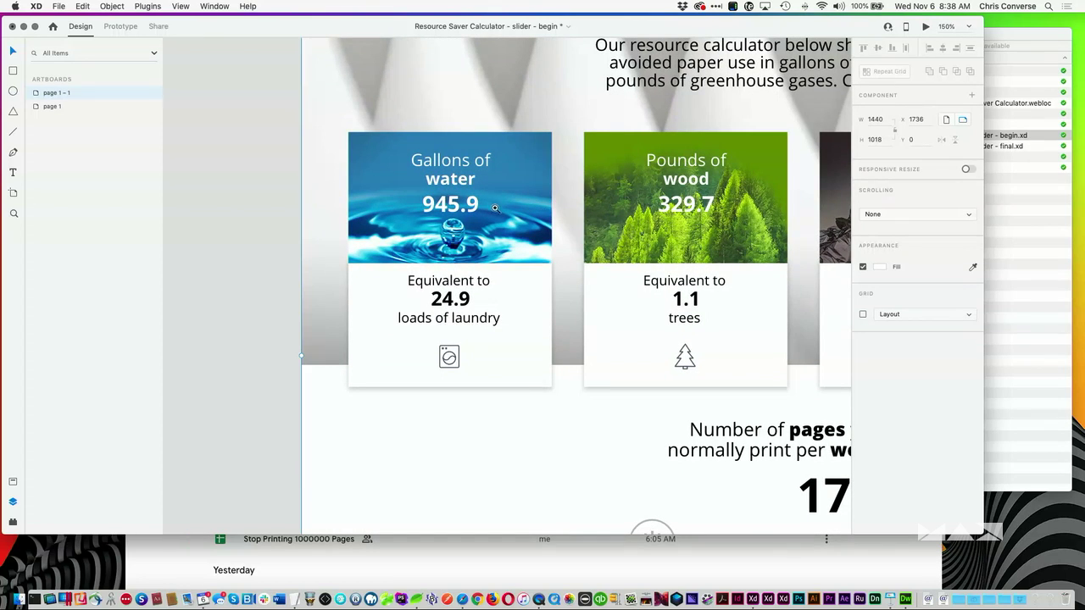
{"action": "key", "text": "super+minus"}
{"action": "scroll", "coordinate": [423, 191], "scroll_direction": "right", "scroll_amount": 5}
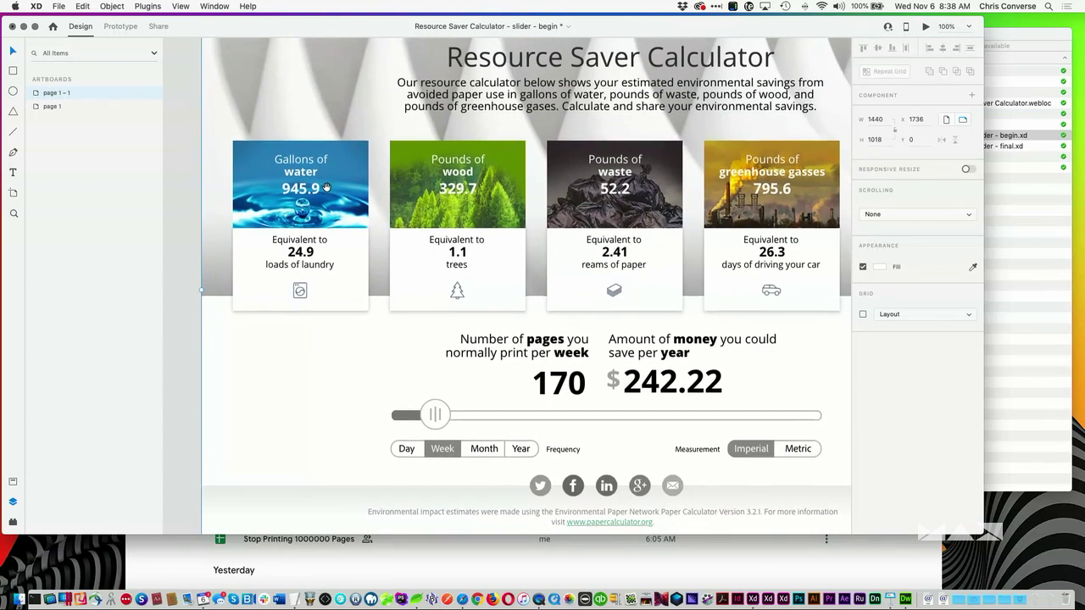
{"action": "double_click", "coordinate": [301, 195]}
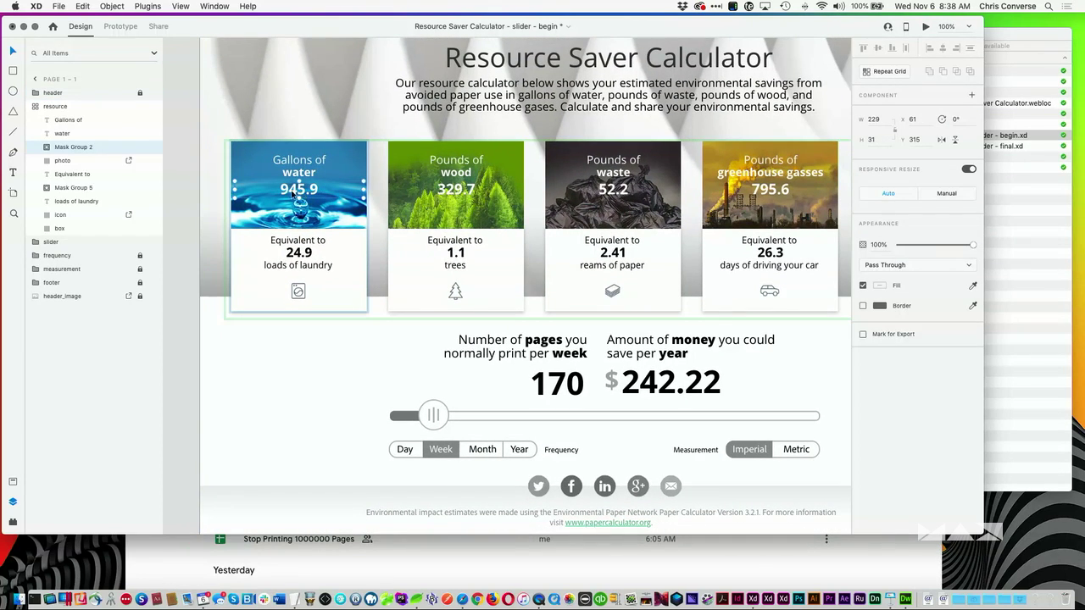
{"action": "left_click", "coordinate": [48, 147]}
{"action": "left_click", "coordinate": [94, 174]}
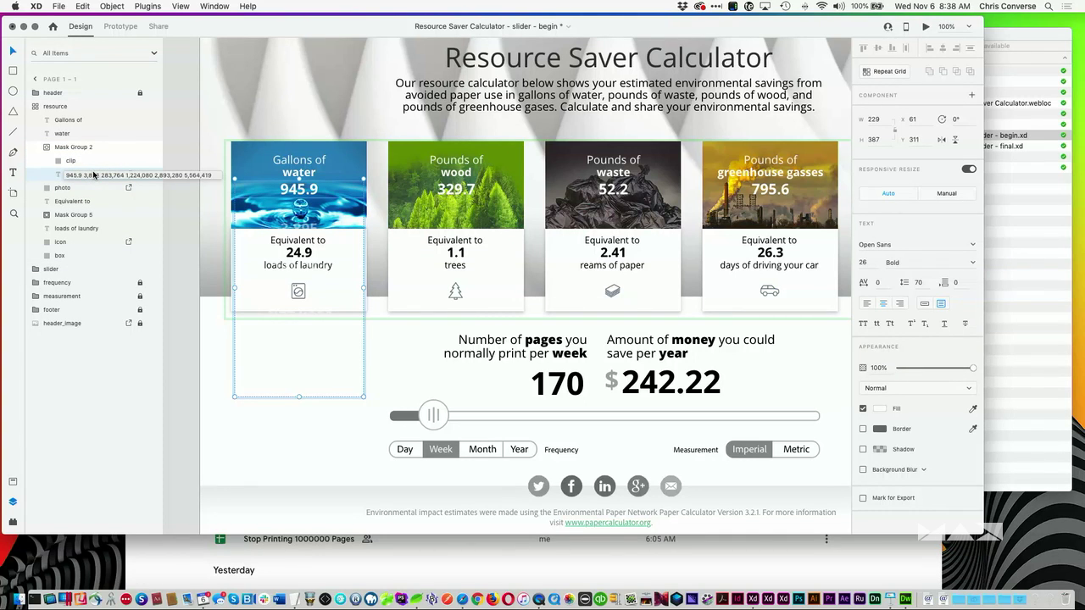
Step: Shift the water number stack up four steps so 5,564,419 gallons shows
{"action": "key", "text": "shift+Up"}
{"action": "key", "text": "shift+Up"}
{"action": "key", "text": "shift+Up"}
{"action": "key", "text": "shift+Up"}
{"action": "key", "text": "shift+Up"}
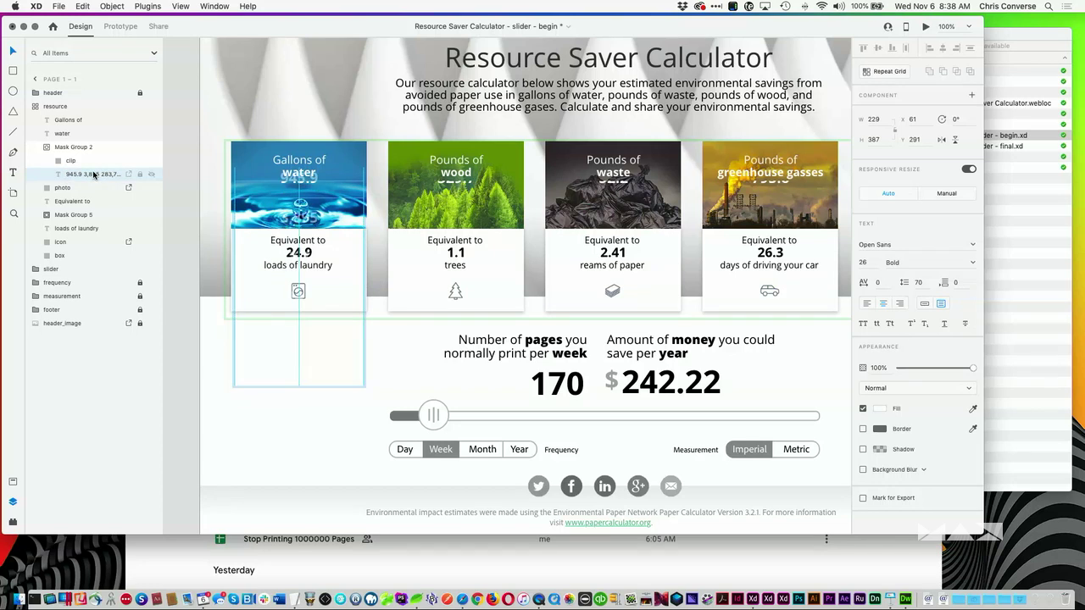
{"action": "key", "text": "shift+Up"}
{"action": "key", "text": "shift+Up"}
{"action": "key", "text": "shift+Up"}
{"action": "key", "text": "shift+Up"}
{"action": "key", "text": "shift+Up"}
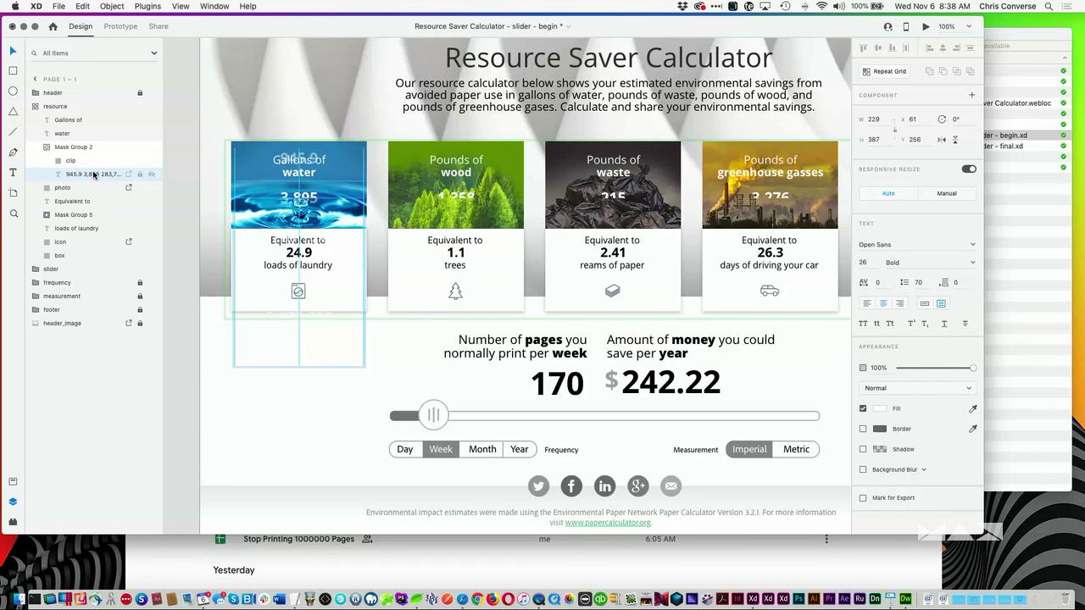
{"action": "key", "text": "shift+Up"}
{"action": "key", "text": "shift+Up"}
{"action": "key", "text": "shift+Up"}
{"action": "key", "text": "shift+Up"}
{"action": "key", "text": "shift+Up"}
{"action": "key", "text": "shift+Up"}
{"action": "key", "text": "shift+Up"}
{"action": "key", "text": "shift+Up"}
{"action": "key", "text": "shift+Up"}
{"action": "key", "text": "shift+Up"}
{"action": "key", "text": "shift+Up"}
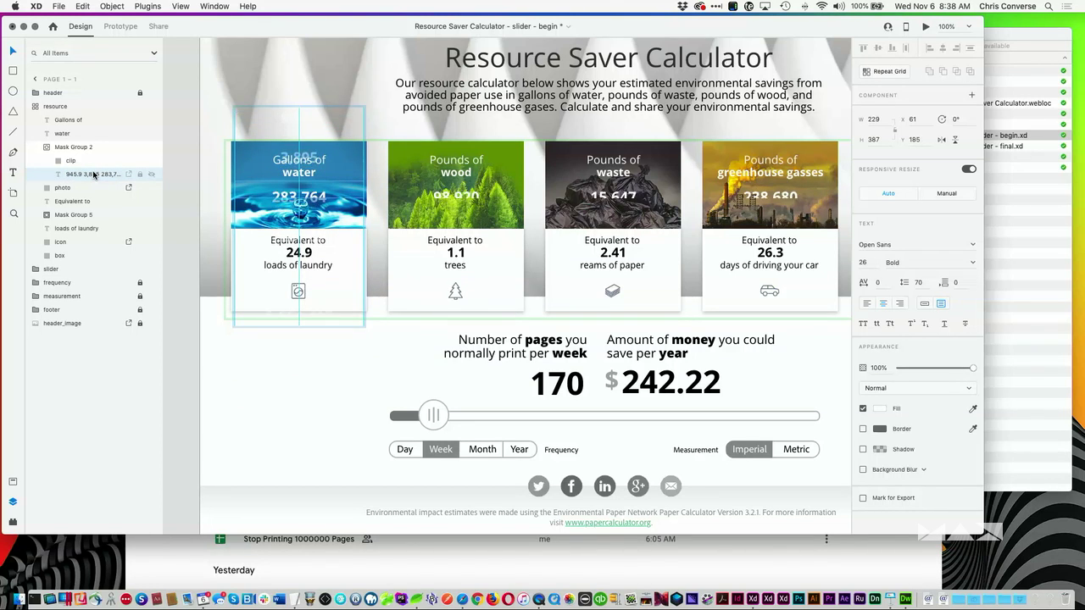
{"action": "key", "text": "shift+Up"}
{"action": "key", "text": "shift+Up"}
{"action": "key", "text": "shift+Up"}
{"action": "key", "text": "shift+Up"}
{"action": "key", "text": "shift+Up"}
{"action": "key", "text": "shift+Up"}
{"action": "key", "text": "shift+Up"}
{"action": "key", "text": "shift+Up"}
{"action": "key", "text": "shift+Up"}
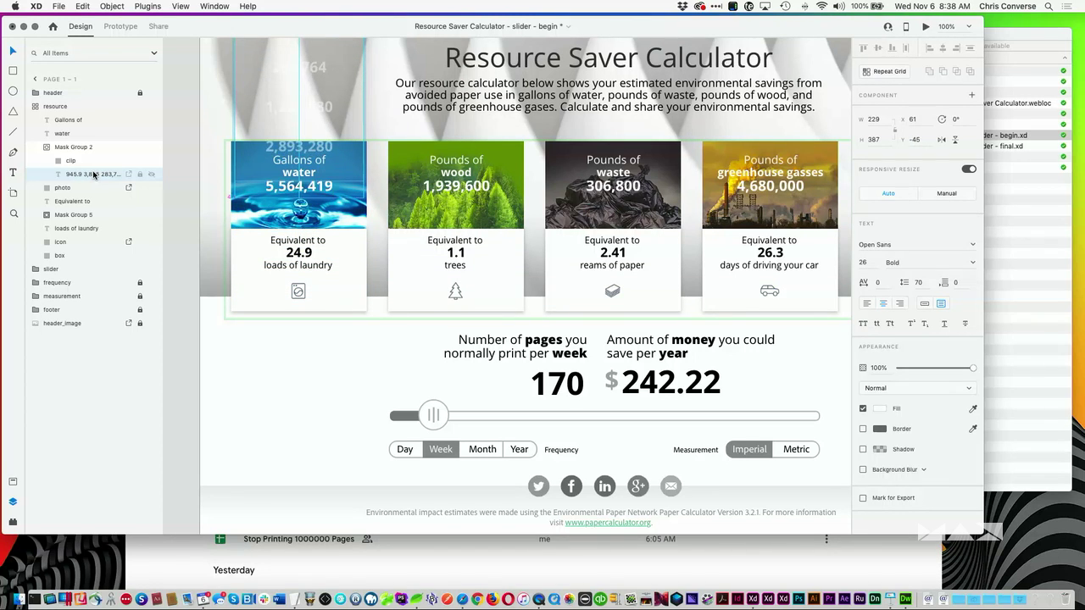
{"action": "left_click", "coordinate": [94, 175]}
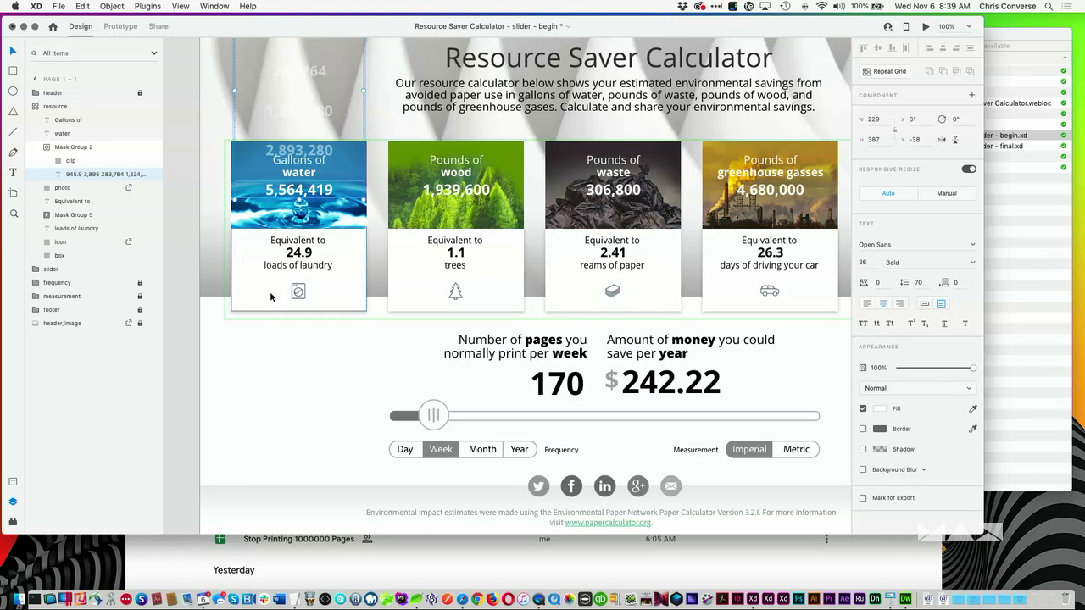
Step: Slide the laundry equivalent number column up so 146,419 loads shows
{"action": "key", "text": "Escape"}
{"action": "double_click", "coordinate": [297, 255]}
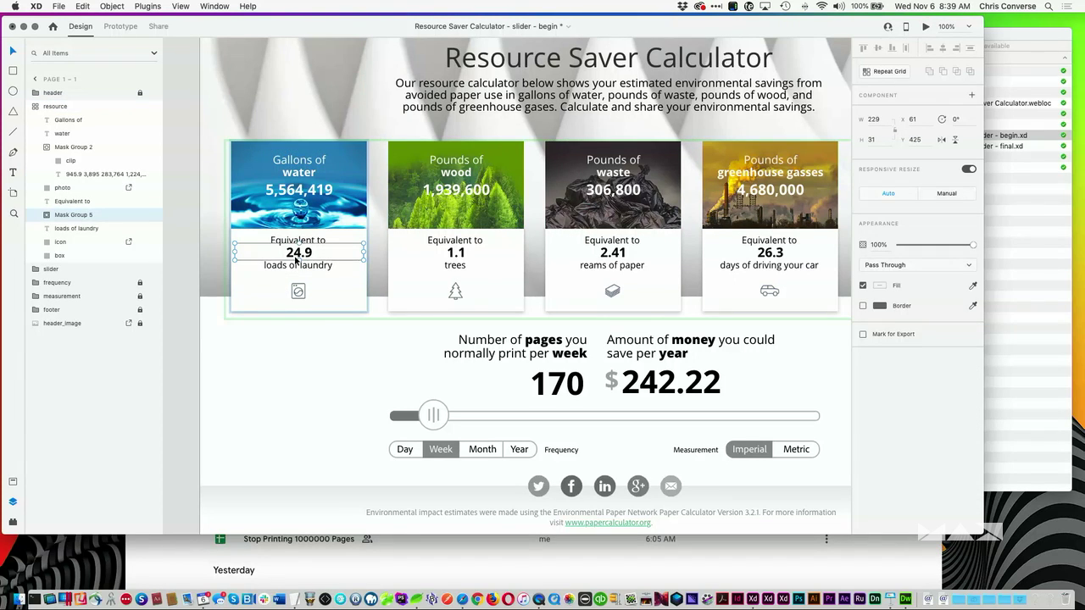
{"action": "left_click", "coordinate": [39, 214]}
{"action": "left_click", "coordinate": [92, 243]}
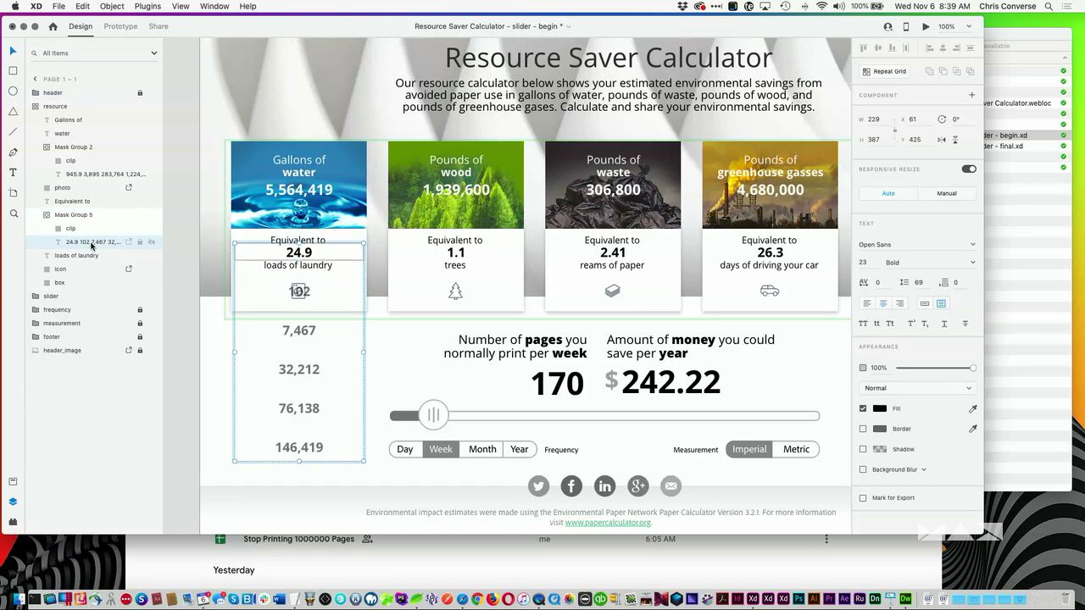
{"action": "key", "text": "shift+Up"}
{"action": "key", "text": "shift+Up"}
{"action": "key", "text": "shift+Up"}
{"action": "key", "text": "shift+Up"}
{"action": "key", "text": "shift+Up"}
{"action": "key", "text": "shift+Up"}
{"action": "key", "text": "shift+Up"}
{"action": "key", "text": "shift+Up"}
{"action": "key", "text": "shift+Up"}
{"action": "key", "text": "shift+Up"}
{"action": "key", "text": "shift+Up"}
{"action": "key", "text": "shift+Up"}
{"action": "key", "text": "shift+Up"}
{"action": "key", "text": "shift+Up"}
{"action": "key", "text": "shift+Up"}
{"action": "key", "text": "shift+Up"}
{"action": "key", "text": "shift+Up"}
{"action": "key", "text": "shift+Up"}
{"action": "key", "text": "shift+Up"}
{"action": "key", "text": "shift+Up"}
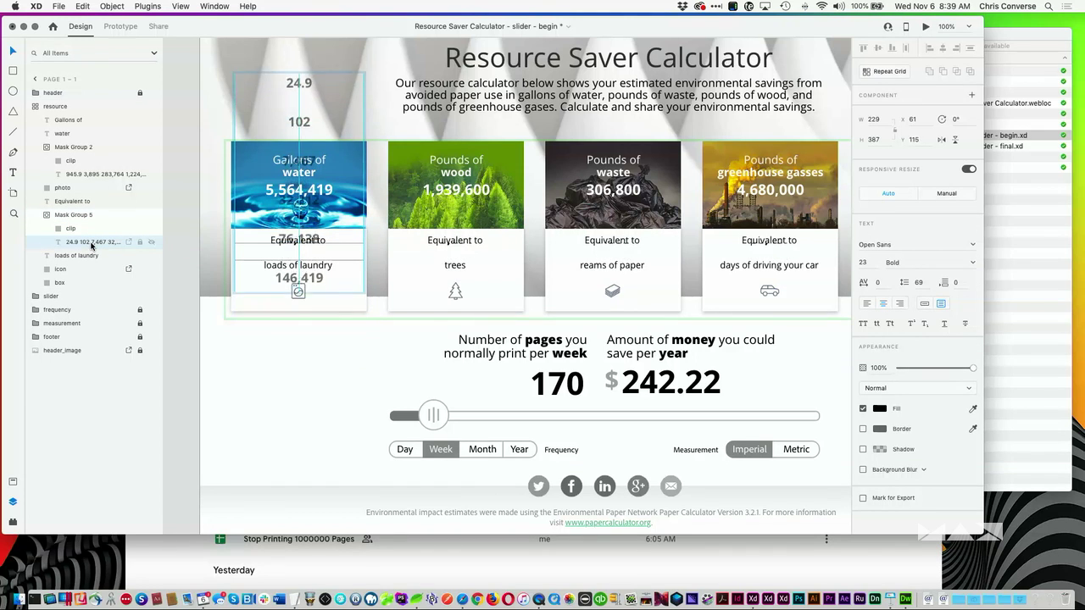
{"action": "key", "text": "Down"}
{"action": "key", "text": "Down"}
{"action": "key", "text": "Down"}
{"action": "key", "text": "Down"}
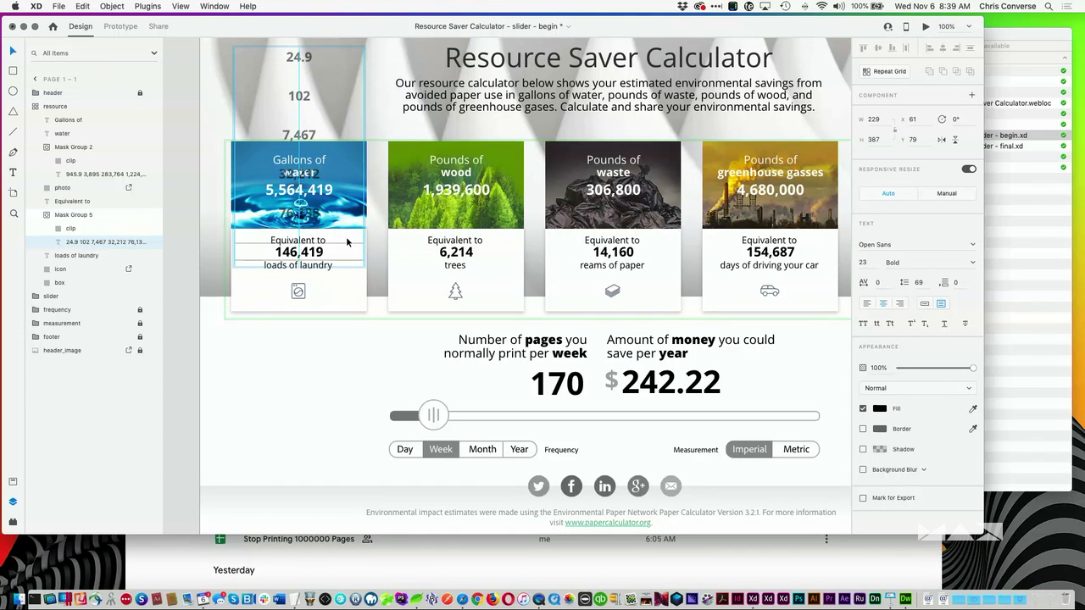
Step: Raise the slider's pages number column until 1,000,000 pages per week shows
{"action": "left_click", "coordinate": [549, 373]}
{"action": "double_click", "coordinate": [551, 382]}
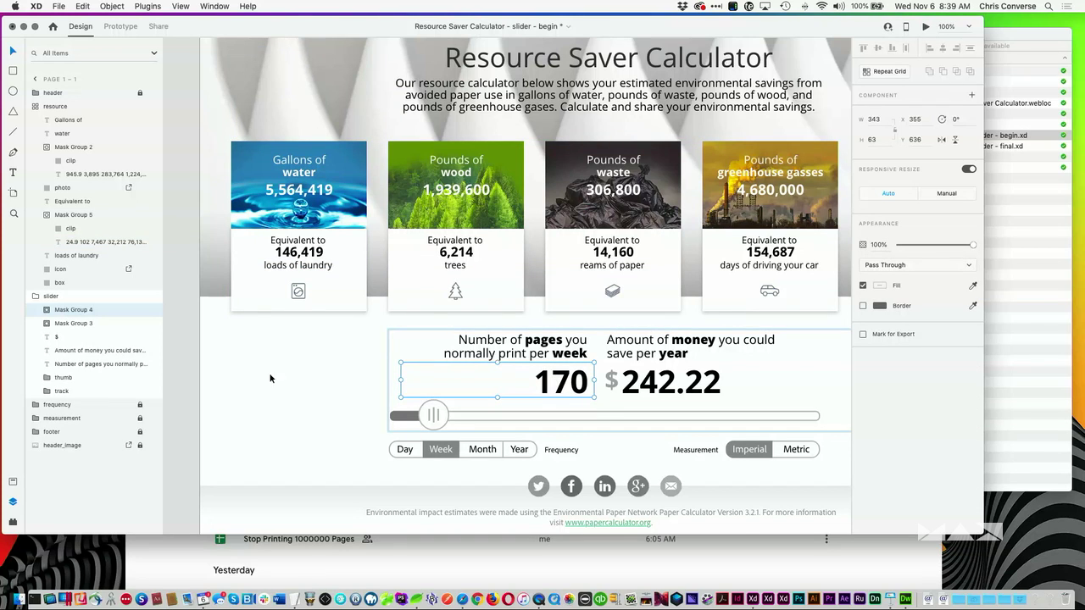
{"action": "left_click", "coordinate": [39, 310]}
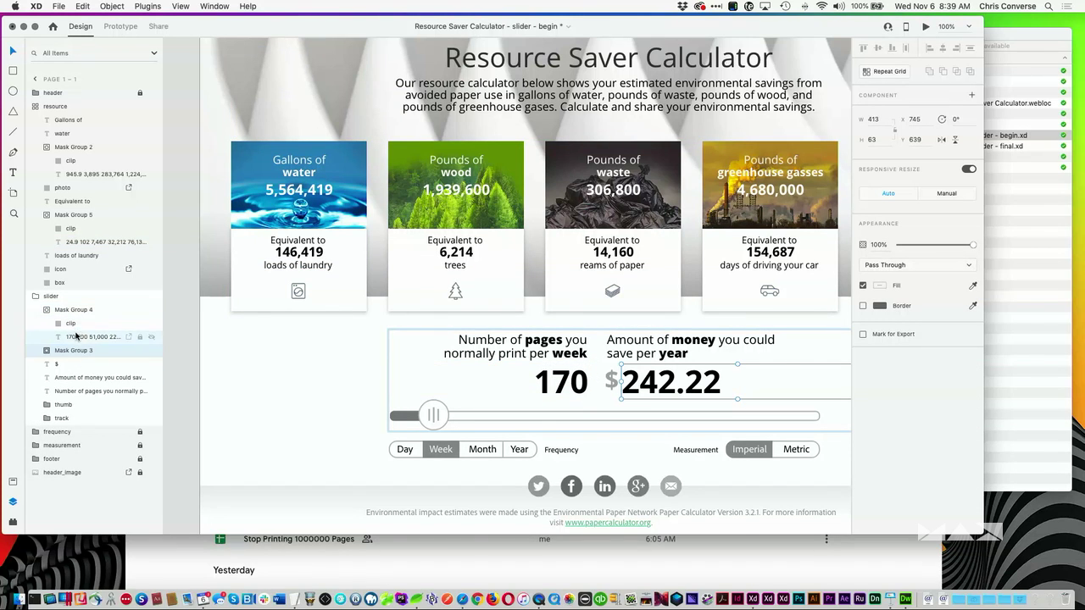
{"action": "left_click", "coordinate": [81, 337]}
{"action": "key", "text": "shift+Up"}
{"action": "key", "text": "shift+Up"}
{"action": "key", "text": "shift+Up"}
{"action": "key", "text": "shift+Up"}
{"action": "key", "text": "shift+Up"}
{"action": "key", "text": "shift+Up"}
{"action": "key", "text": "shift+Up"}
{"action": "key", "text": "shift+Up"}
{"action": "key", "text": "shift+Up"}
{"action": "key", "text": "shift+Up"}
{"action": "key", "text": "shift+Up"}
{"action": "key", "text": "shift+Up"}
{"action": "key", "text": "shift+Up"}
{"action": "key", "text": "shift+Up"}
{"action": "key", "text": "shift+Up"}
{"action": "key", "text": "shift+Up"}
{"action": "key", "text": "shift+Up"}
{"action": "key", "text": "shift+Up"}
{"action": "key", "text": "shift+Up"}
{"action": "key", "text": "shift+Up"}
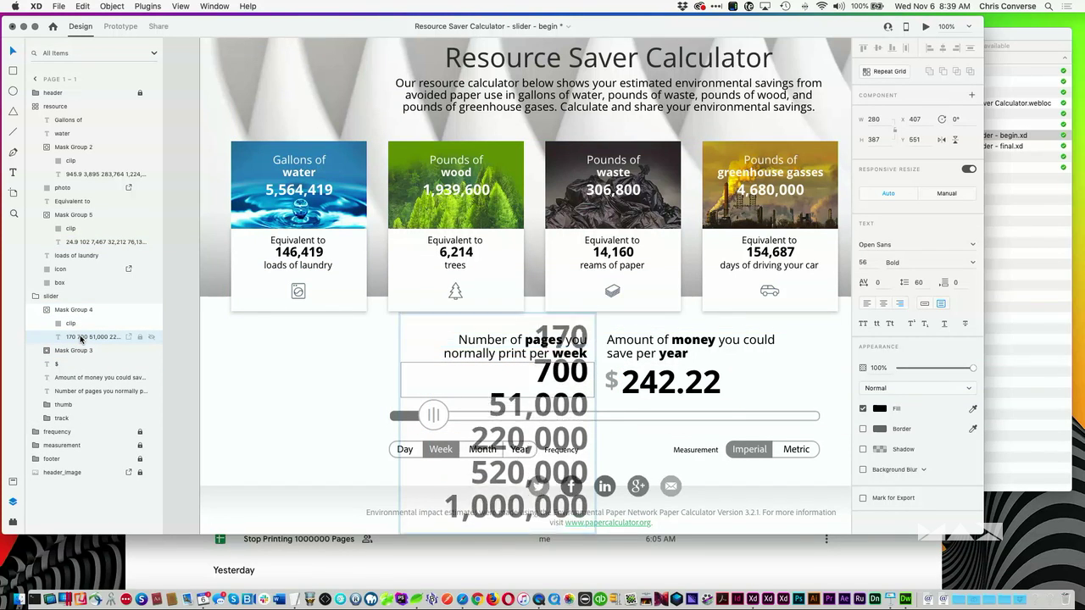
{"action": "key", "text": "shift+Up"}
{"action": "key", "text": "shift+Up"}
{"action": "key", "text": "shift+Up"}
{"action": "key", "text": "shift+Up"}
{"action": "key", "text": "shift+Up"}
{"action": "key", "text": "shift+Up"}
{"action": "key", "text": "shift+Up"}
{"action": "key", "text": "Up"}
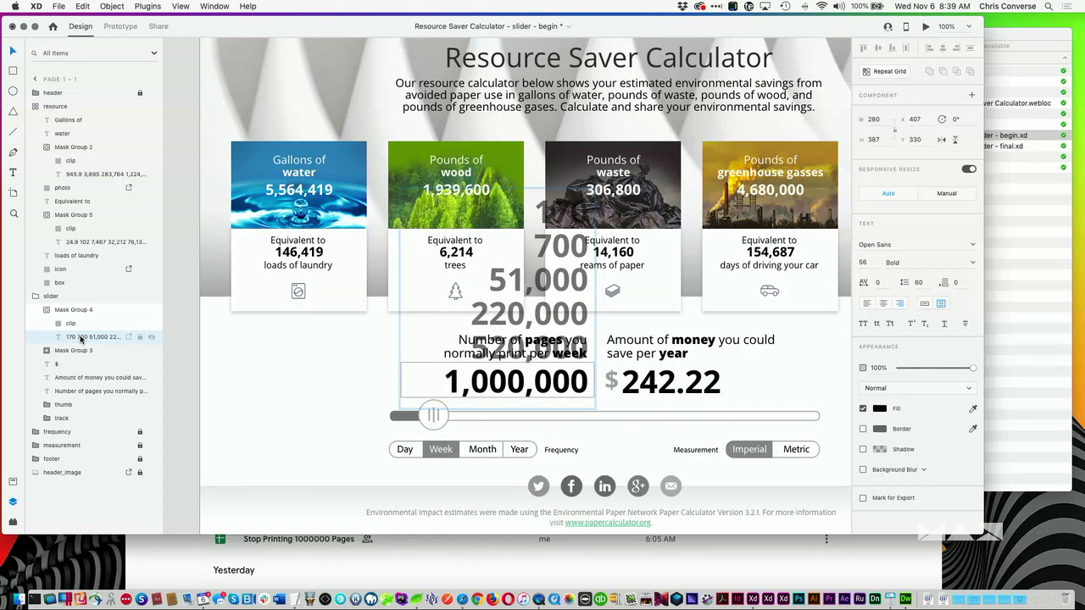
Step: Raise the yearly savings column to $1,424,800.00 and fit both artboards in view
{"action": "left_click", "coordinate": [39, 350]}
{"action": "left_click", "coordinate": [82, 377]}
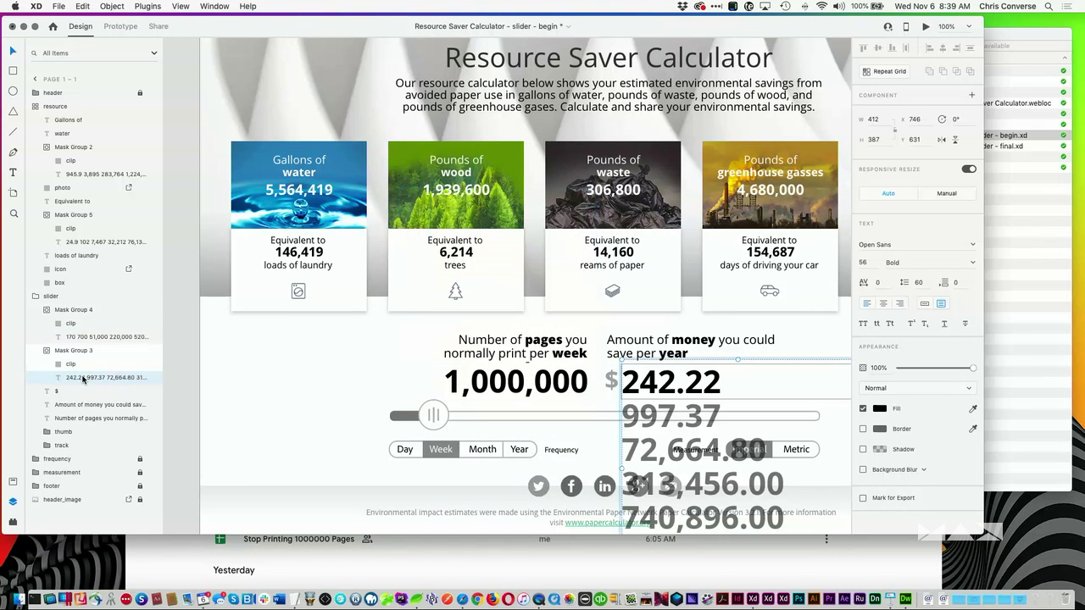
{"action": "key", "text": "shift+Up"}
{"action": "key", "text": "shift+Up"}
{"action": "key", "text": "shift+Up"}
{"action": "key", "text": "shift+Up"}
{"action": "key", "text": "shift+Up"}
{"action": "key", "text": "shift+Up"}
{"action": "key", "text": "shift+Up"}
{"action": "key", "text": "shift+Up"}
{"action": "key", "text": "shift+Up"}
{"action": "key", "text": "shift+Up"}
{"action": "key", "text": "shift+Up"}
{"action": "key", "text": "shift+Up"}
{"action": "key", "text": "shift+Up"}
{"action": "key", "text": "shift+Up"}
{"action": "key", "text": "shift+Up"}
{"action": "key", "text": "shift+Up"}
{"action": "key", "text": "shift+Up"}
{"action": "key", "text": "shift+Up"}
{"action": "key", "text": "shift+Up"}
{"action": "key", "text": "shift+Up"}
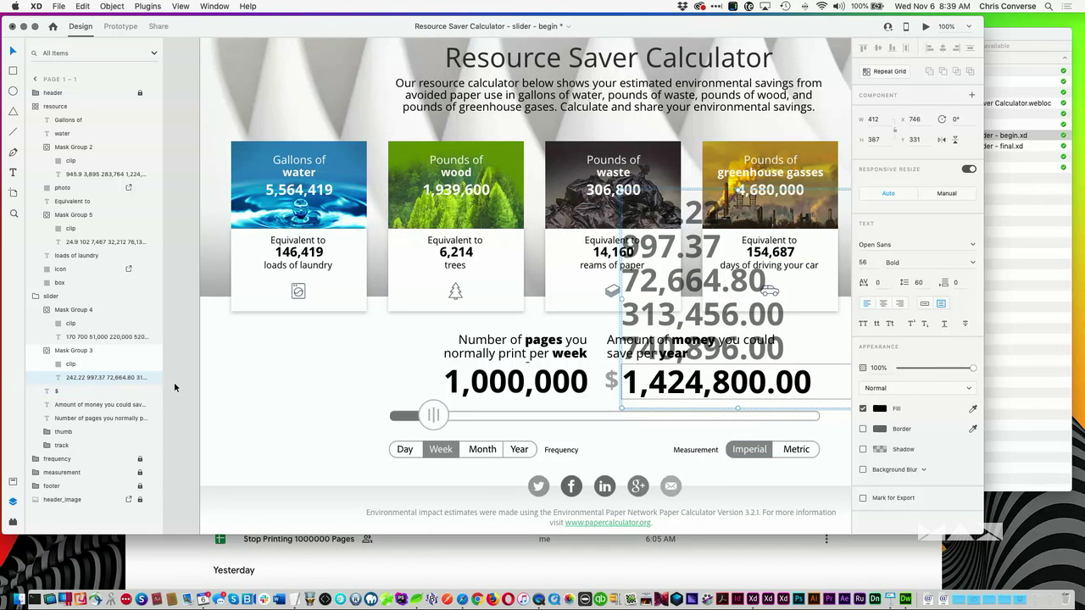
{"action": "key", "text": "Escape"}
{"action": "key", "text": "super+0"}
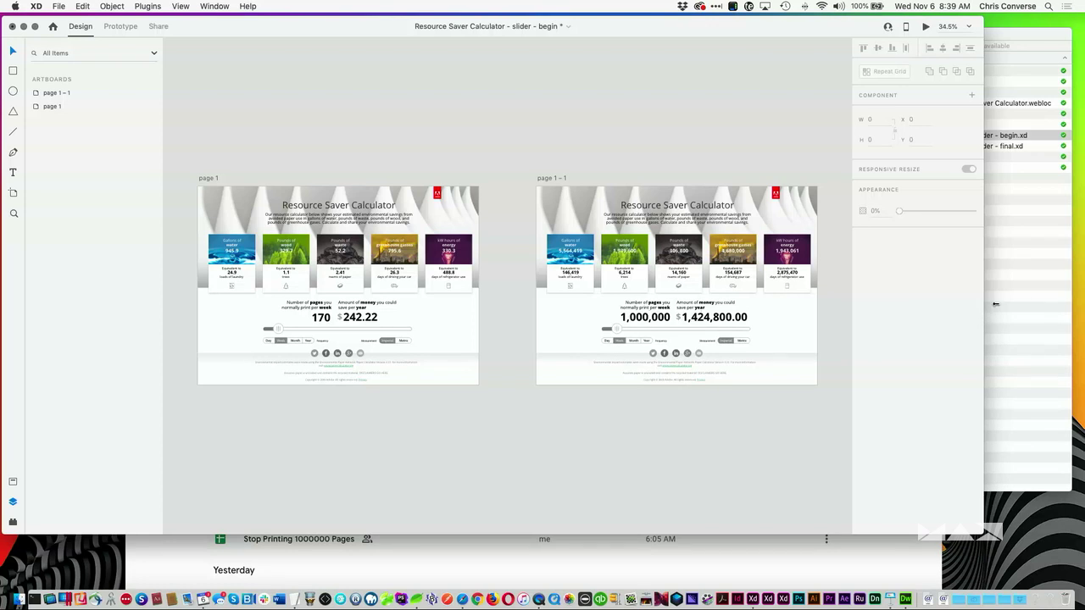
Step: In prototype mode, wire the page 1 slider thumb to the page 1 – 1 artboard
{"action": "left_click_drag", "start_coordinate": [996, 304], "coordinate": [1067, 304]}
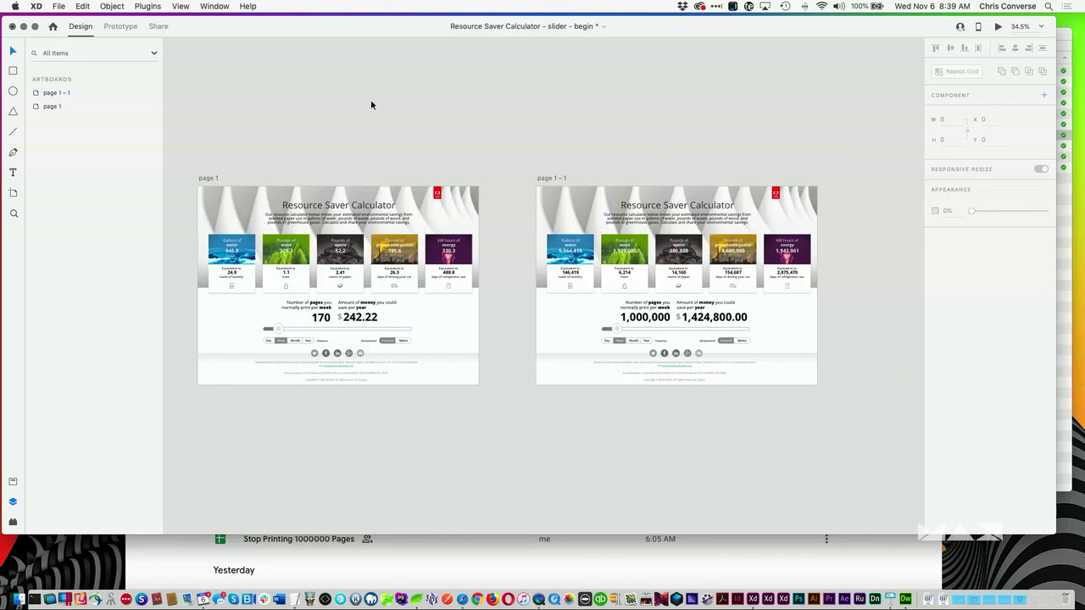
{"action": "left_click", "coordinate": [122, 30]}
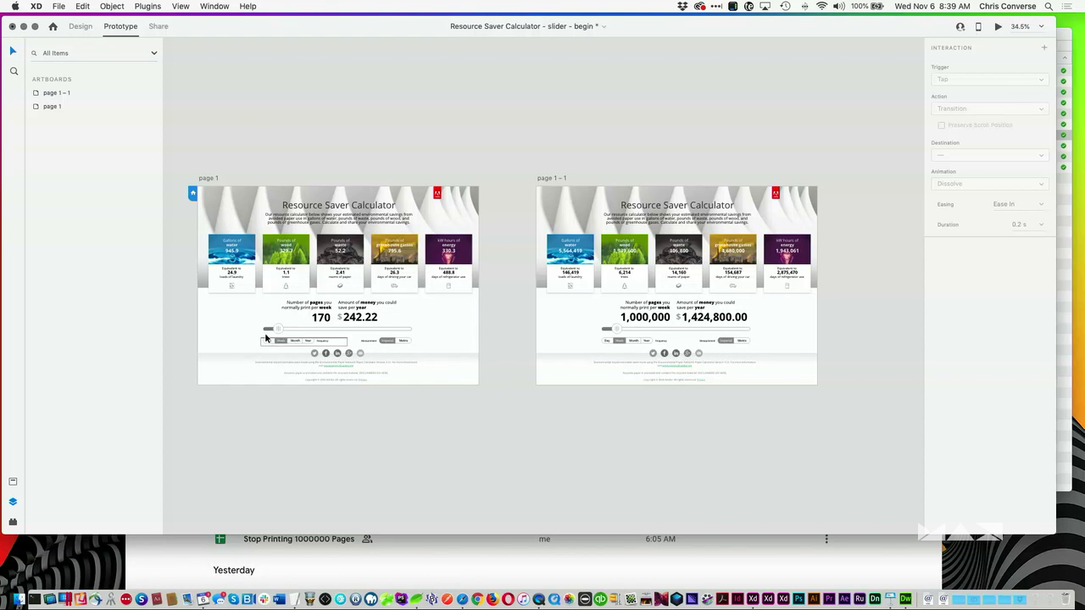
{"action": "scroll", "coordinate": [266, 338], "scroll_direction": "up", "scroll_amount": 5}
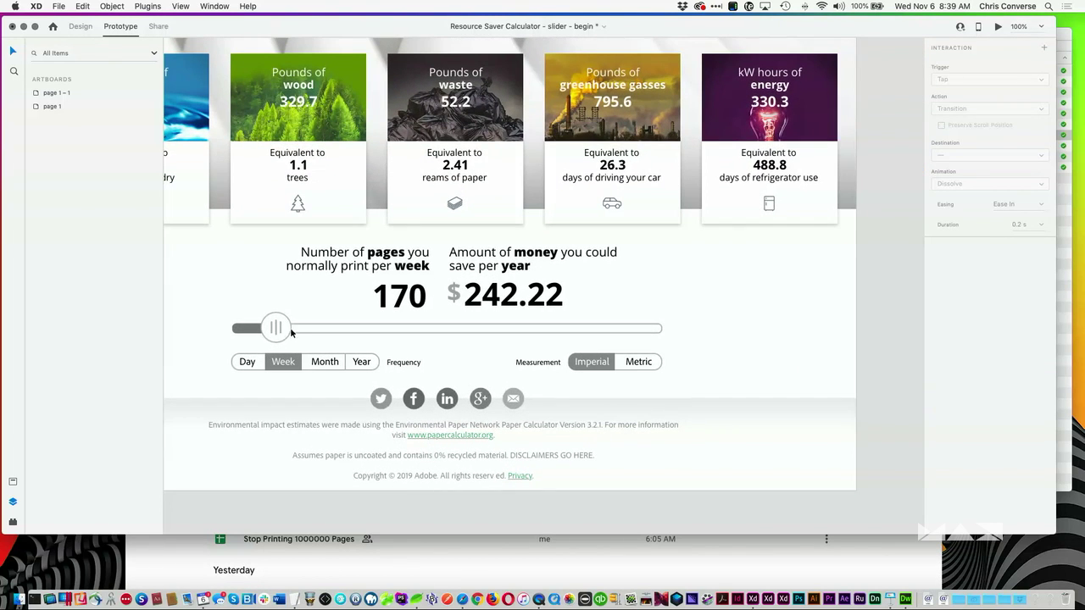
{"action": "left_click", "coordinate": [280, 331]}
{"action": "left_click", "coordinate": [280, 331]}
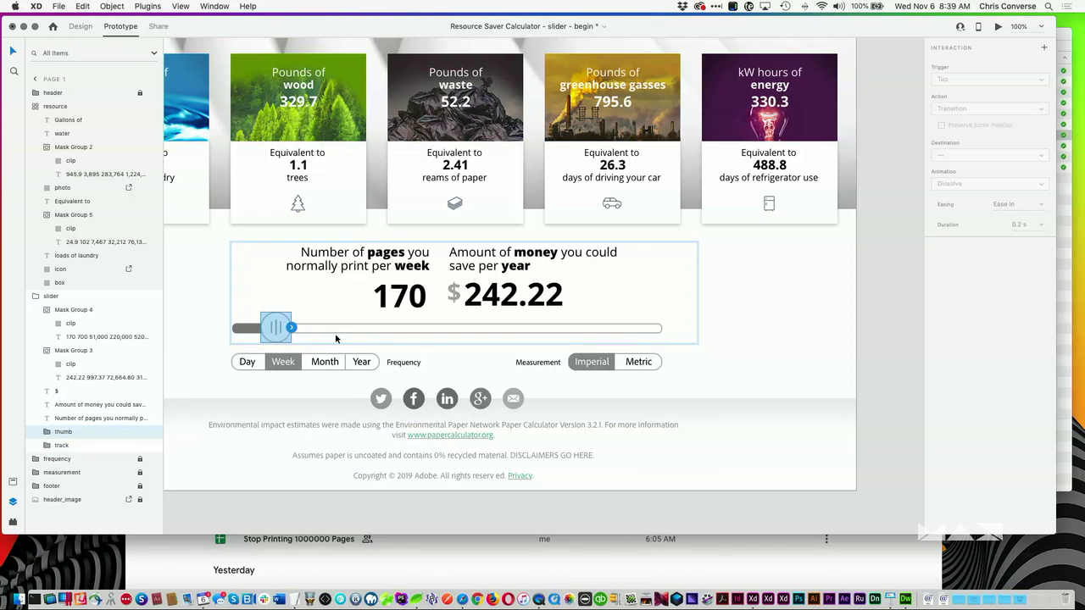
{"action": "scroll", "coordinate": [336, 339], "scroll_direction": "right", "scroll_amount": 3}
{"action": "left_click_drag", "start_coordinate": [228, 304], "coordinate": [792, 239]}
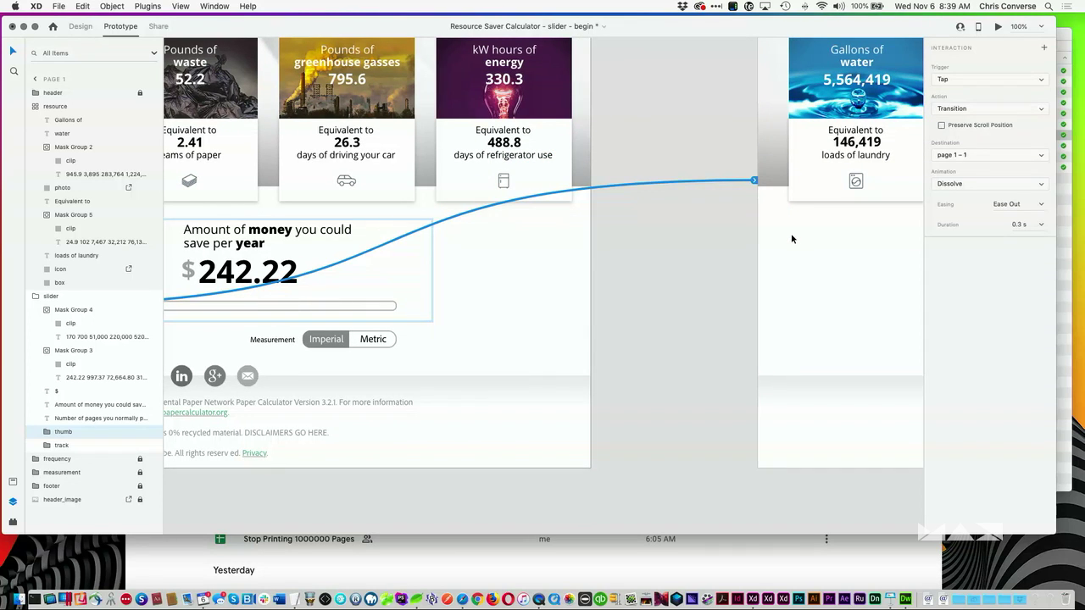
Step: Set the interaction to a Drag trigger with Auto-Animate action and page 1 – 1 destination
{"action": "left_click", "coordinate": [944, 79]}
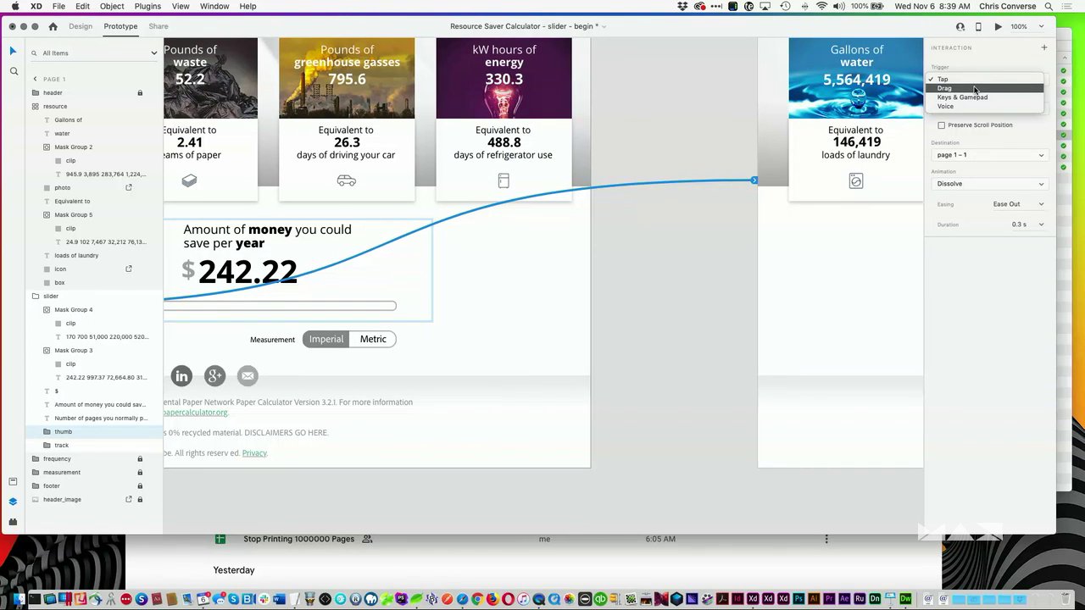
{"action": "left_click", "coordinate": [975, 89]}
{"action": "left_click", "coordinate": [964, 110]}
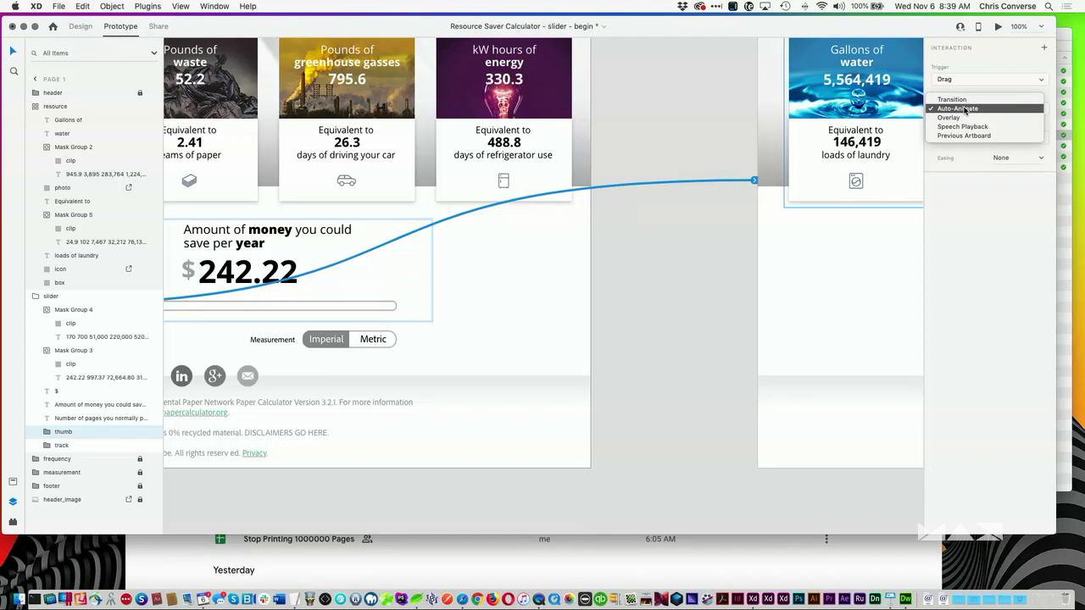
{"action": "left_click", "coordinate": [967, 109]}
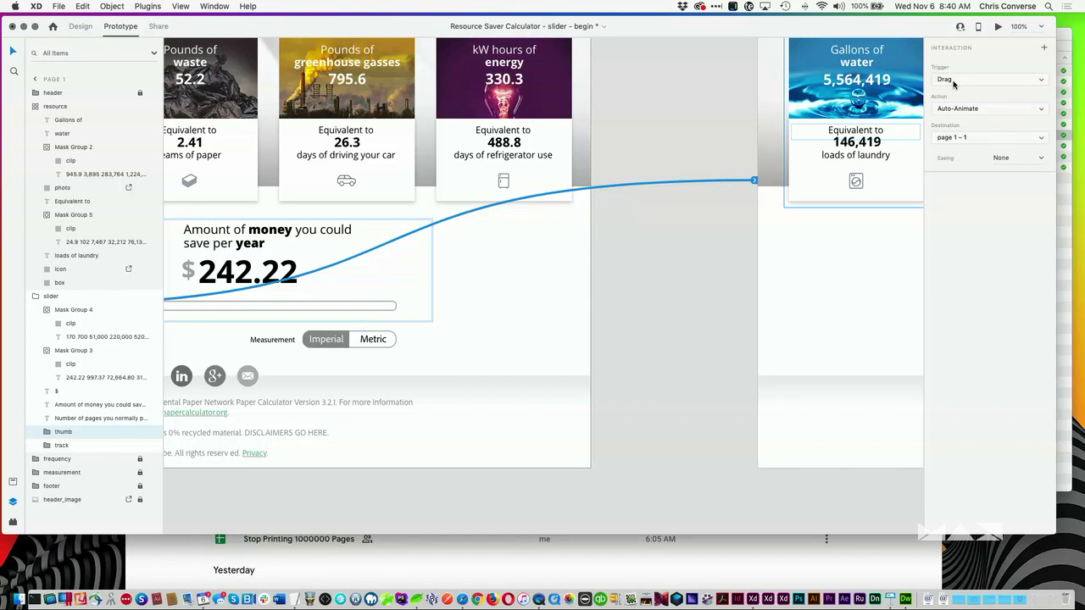
{"action": "left_click", "coordinate": [984, 138]}
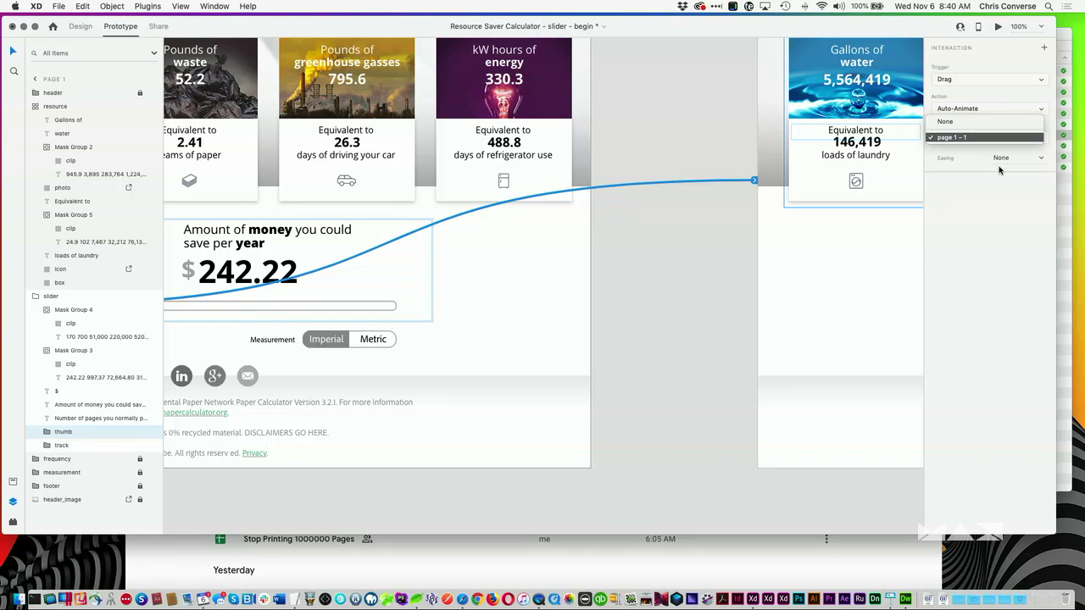
{"action": "left_click", "coordinate": [955, 140]}
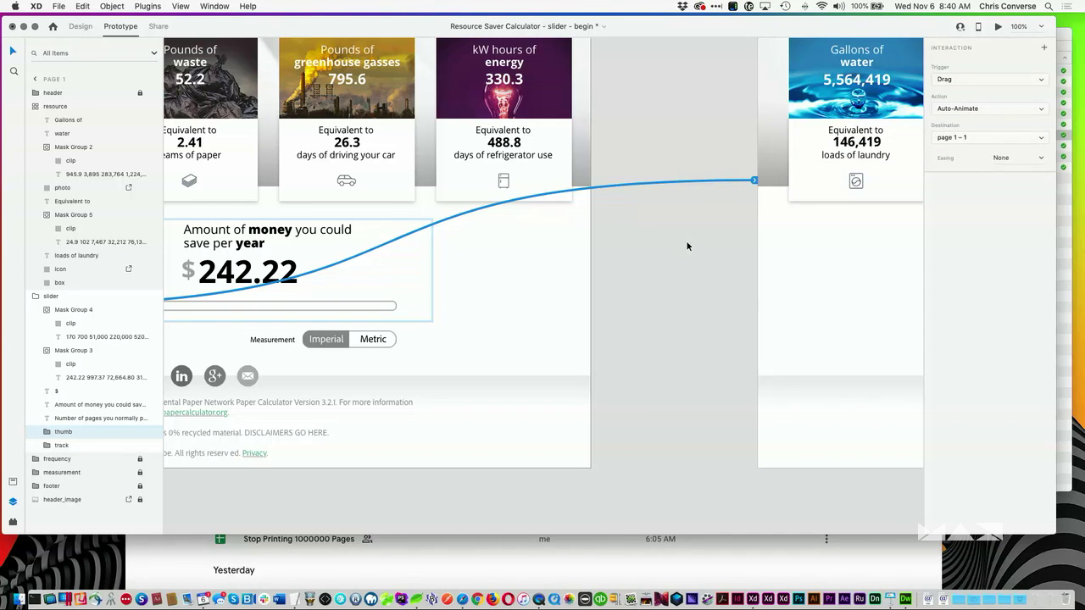
{"action": "left_click_drag", "start_coordinate": [661, 262], "coordinate": [192, 212]}
Step: Move the page 1 – 1 slider thumb to the right end of the track
{"action": "left_click", "coordinate": [479, 272]}
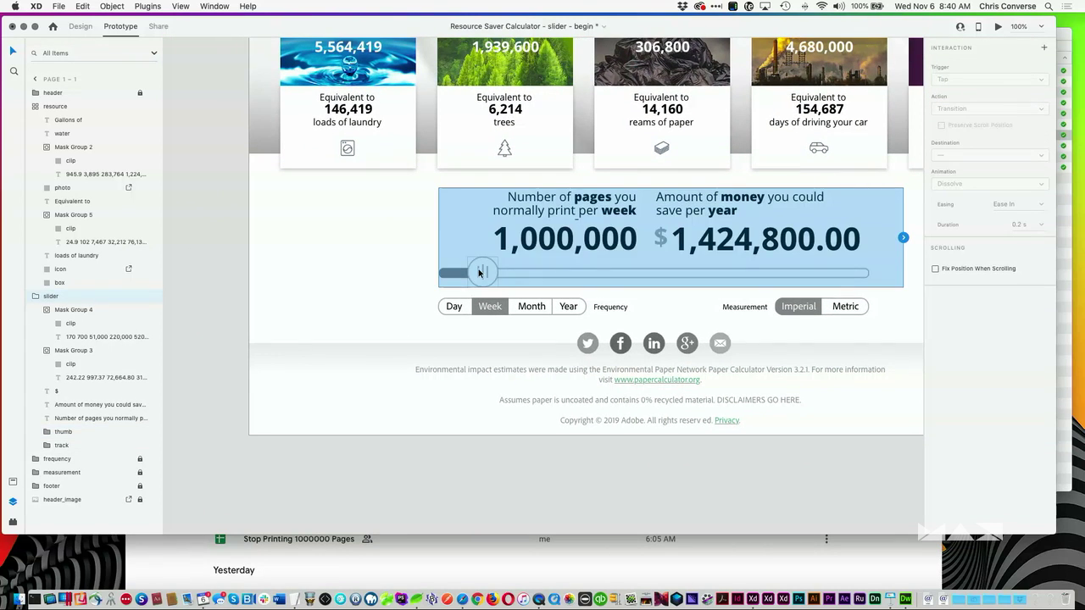
{"action": "double_click", "coordinate": [480, 272]}
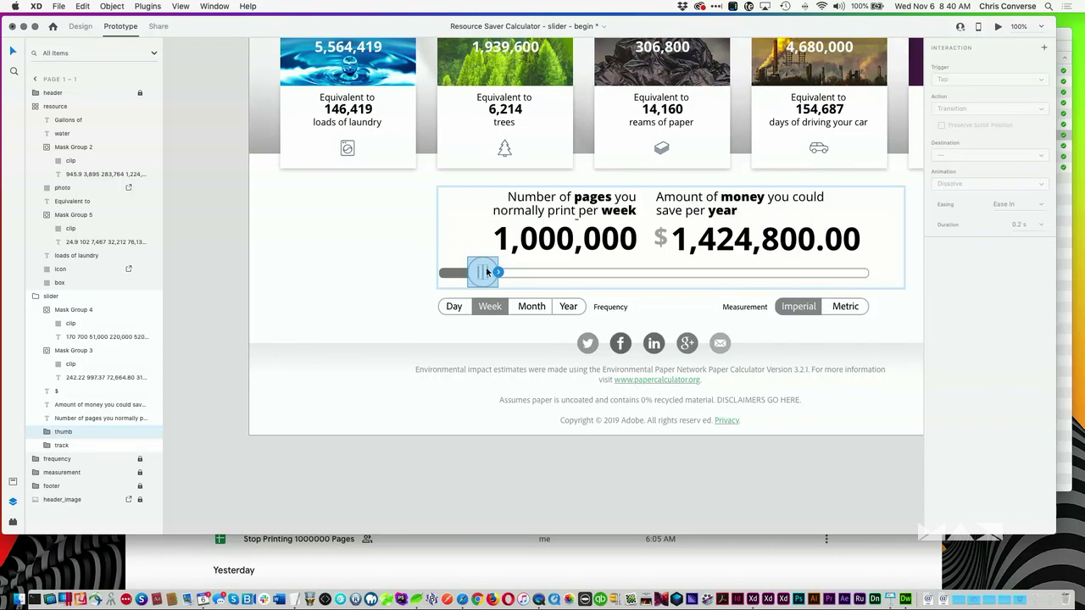
{"action": "left_click", "coordinate": [80, 26]}
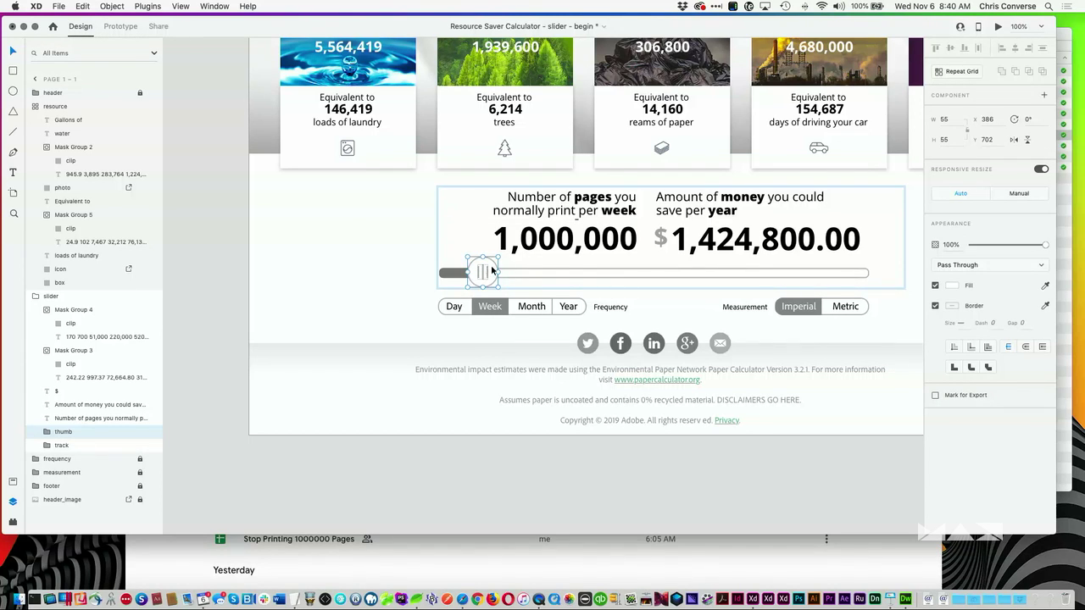
{"action": "left_click_drag", "start_coordinate": [492, 269], "coordinate": [866, 281]}
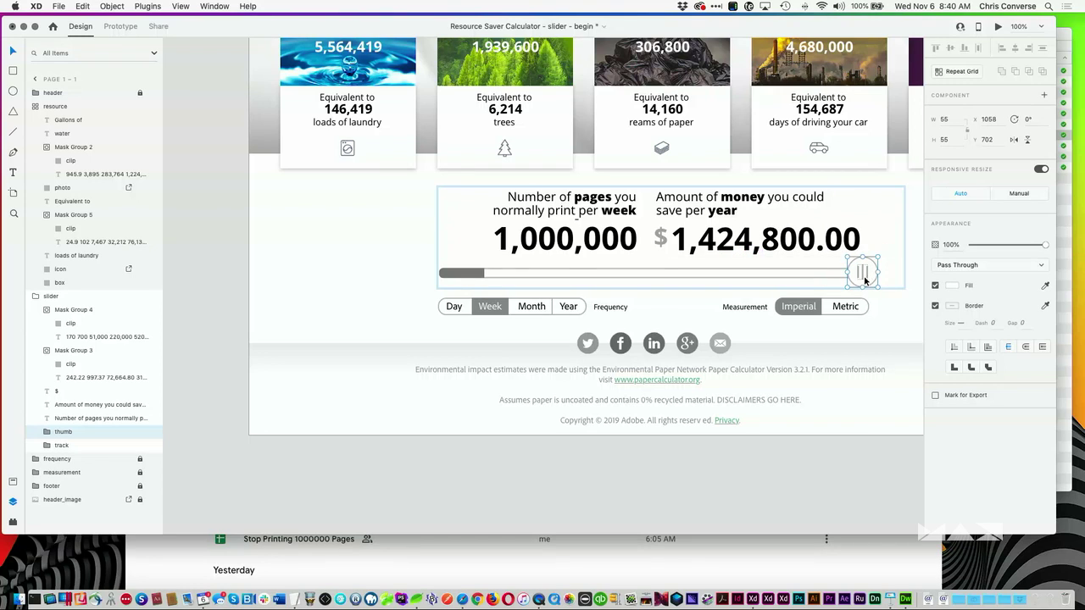
Step: Stretch the slider's dark fill rectangle across the full track width
{"action": "double_click", "coordinate": [477, 274]}
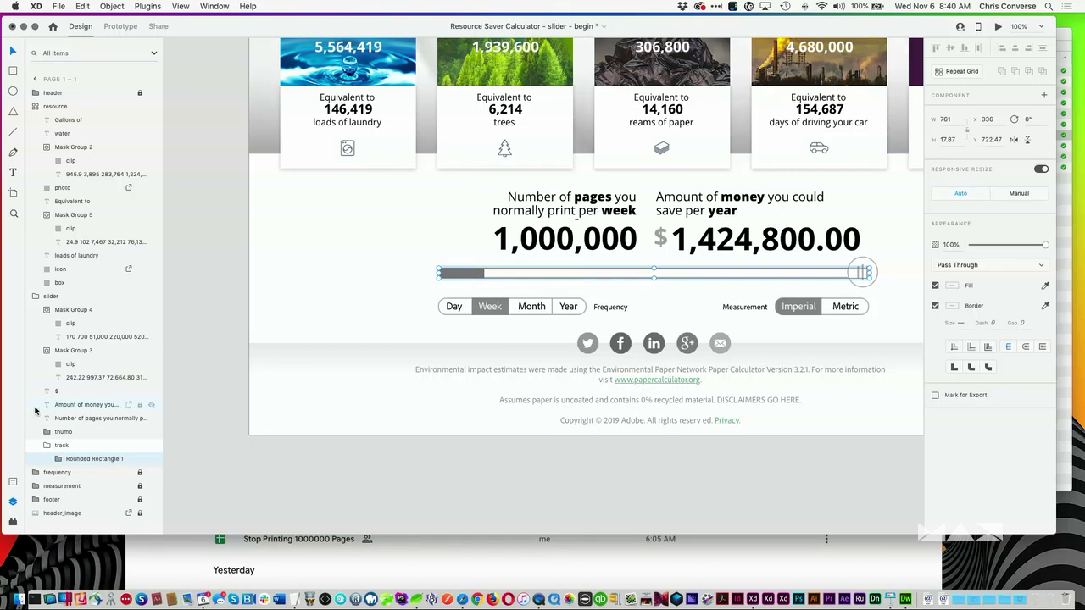
{"action": "left_click", "coordinate": [58, 460]}
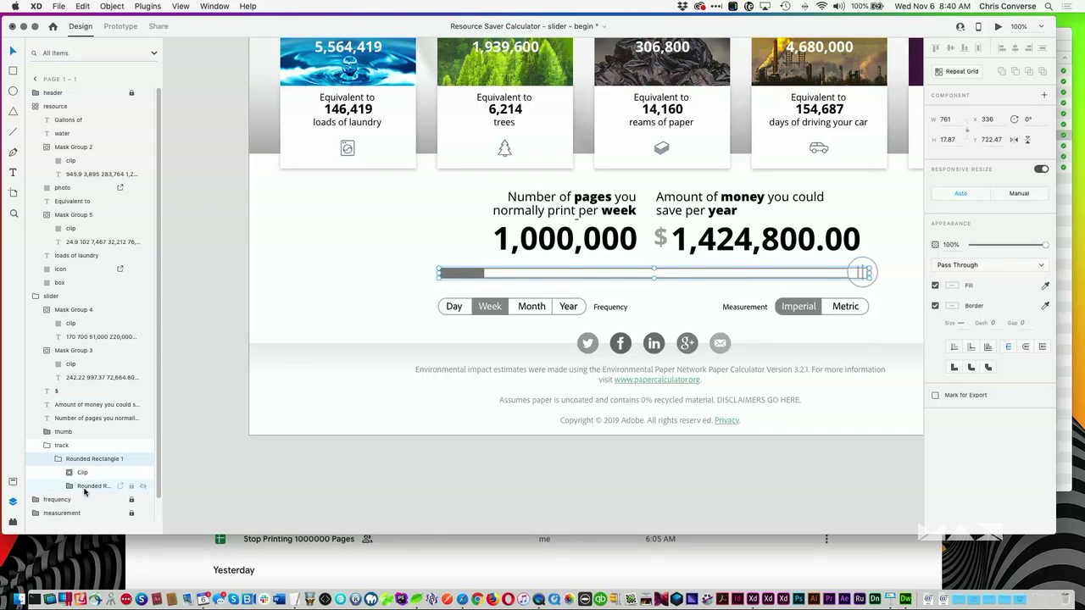
{"action": "left_click", "coordinate": [70, 486]}
{"action": "left_click", "coordinate": [100, 514]}
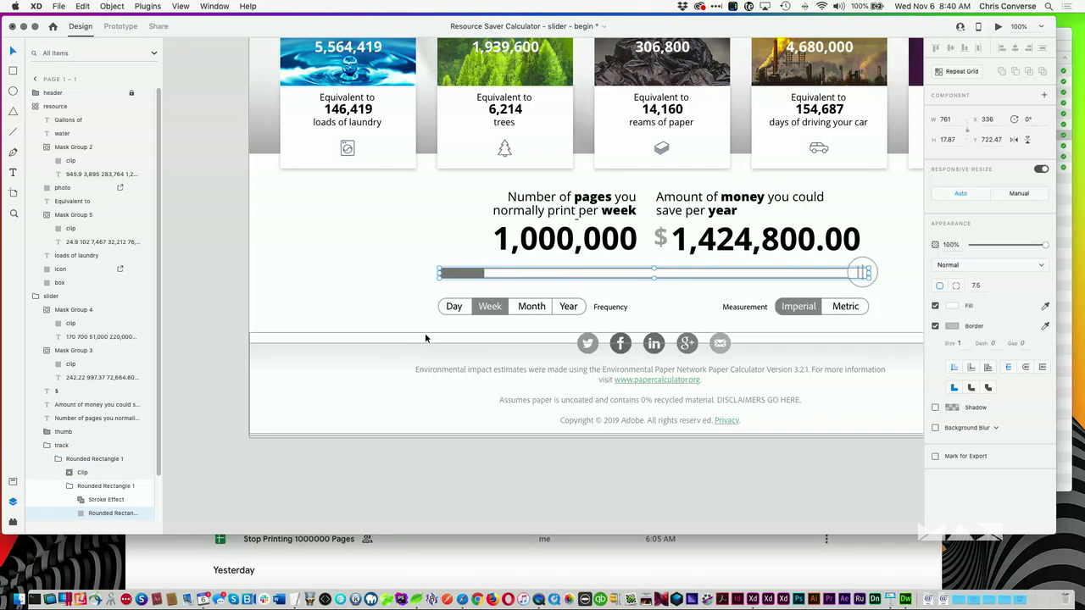
{"action": "double_click", "coordinate": [474, 274]}
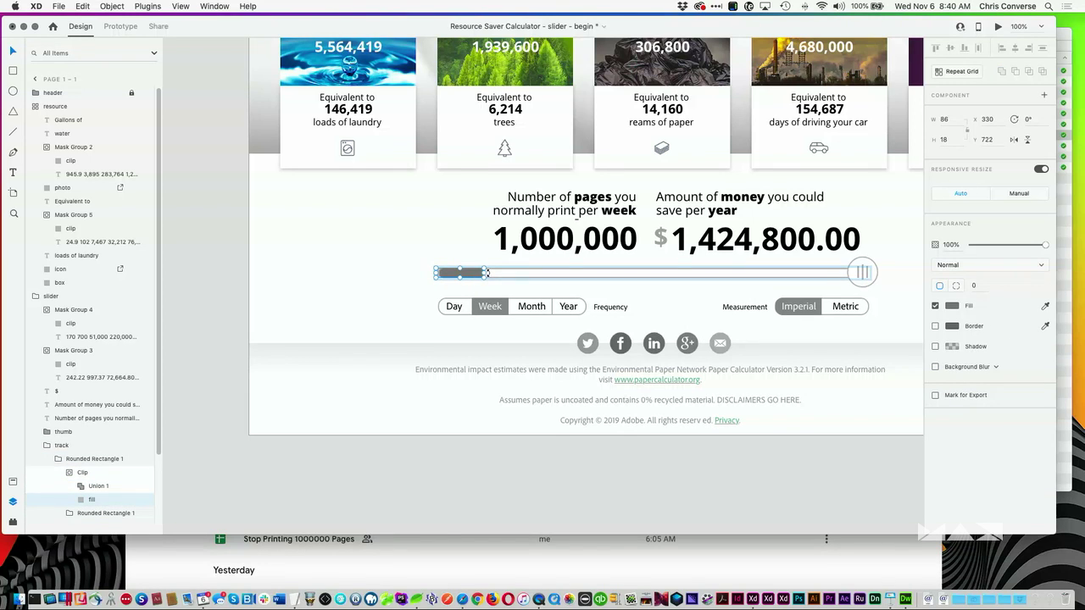
{"action": "left_click_drag", "start_coordinate": [486, 272], "coordinate": [853, 308]}
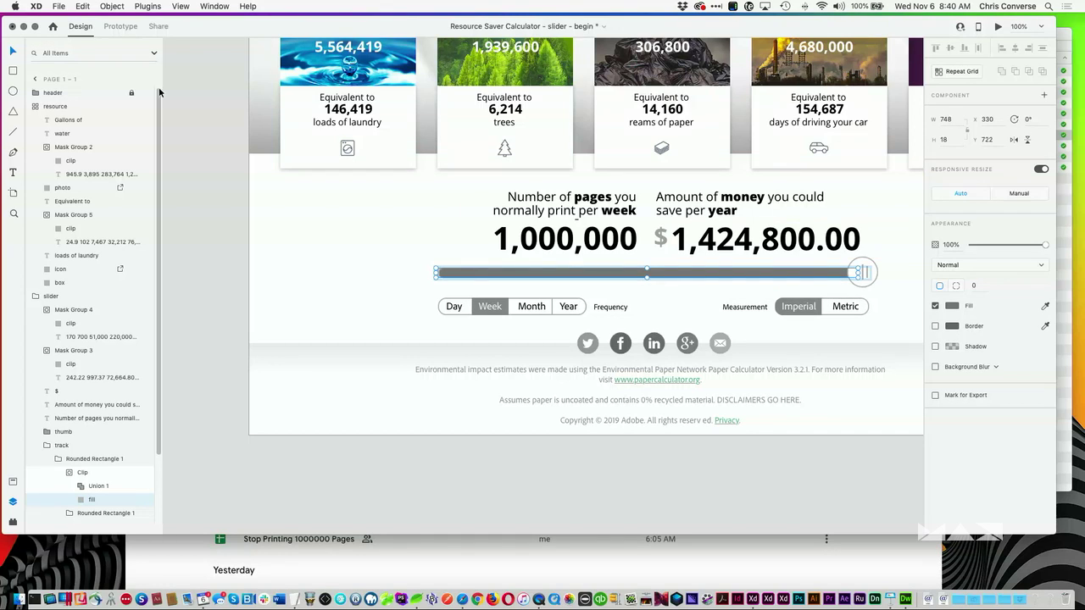
{"action": "left_click", "coordinate": [120, 26]}
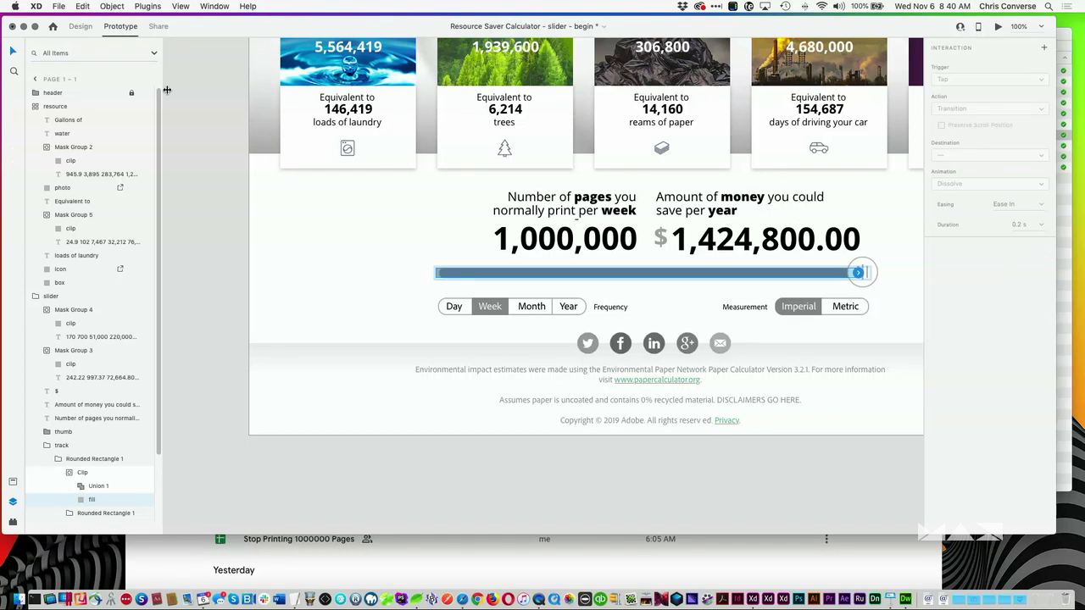
Step: Wire the page 1 – 1 thumb back to page 1 with a Drag Auto-Animate interaction and save
{"action": "left_click", "coordinate": [864, 266]}
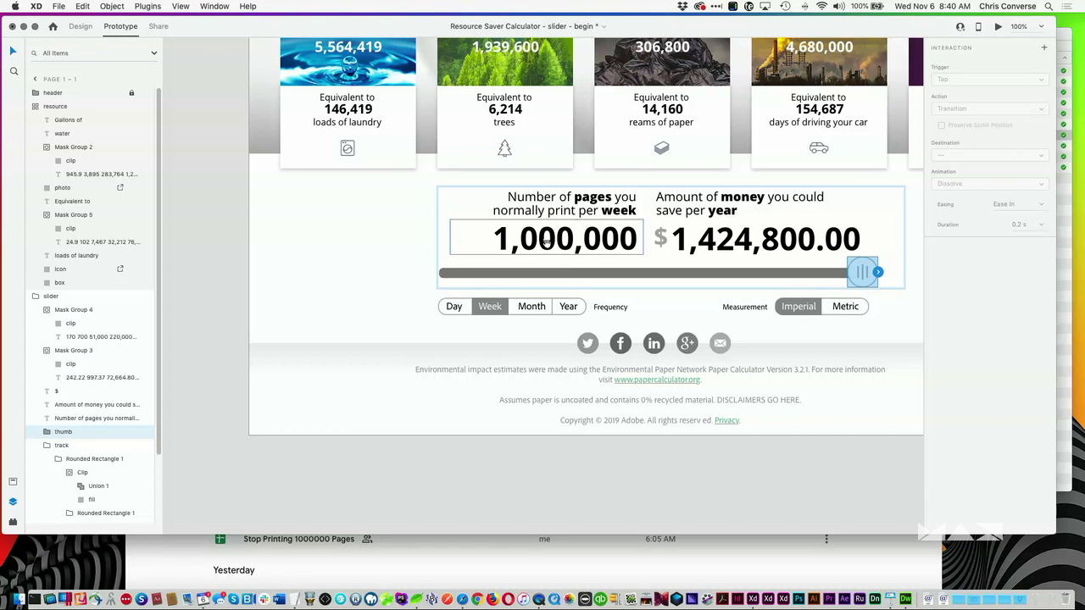
{"action": "scroll", "coordinate": [876, 271], "scroll_direction": "down", "scroll_amount": 2}
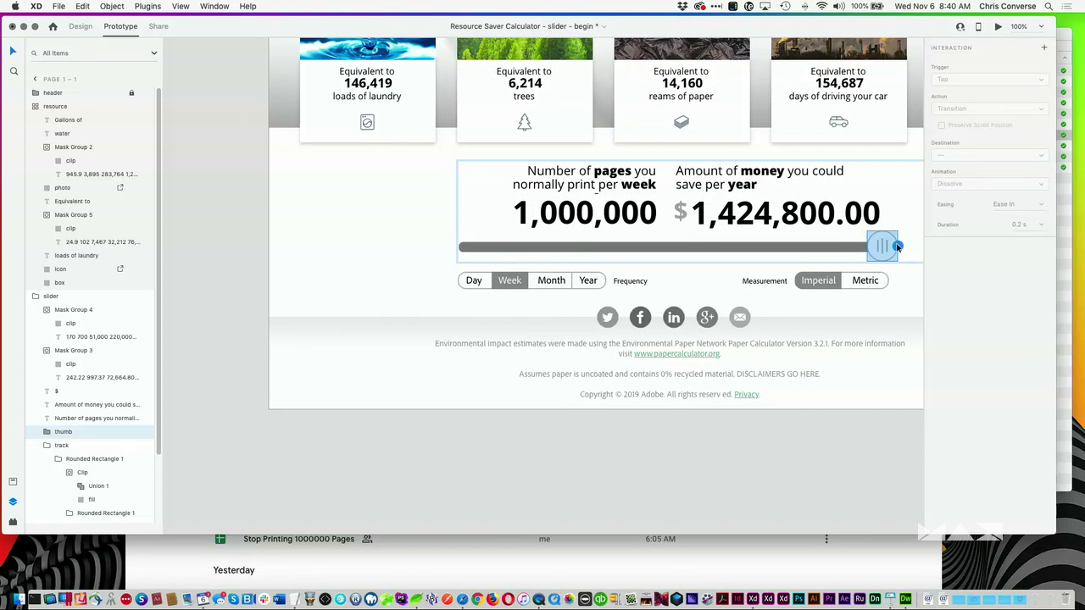
{"action": "left_click_drag", "start_coordinate": [898, 247], "coordinate": [244, 223]}
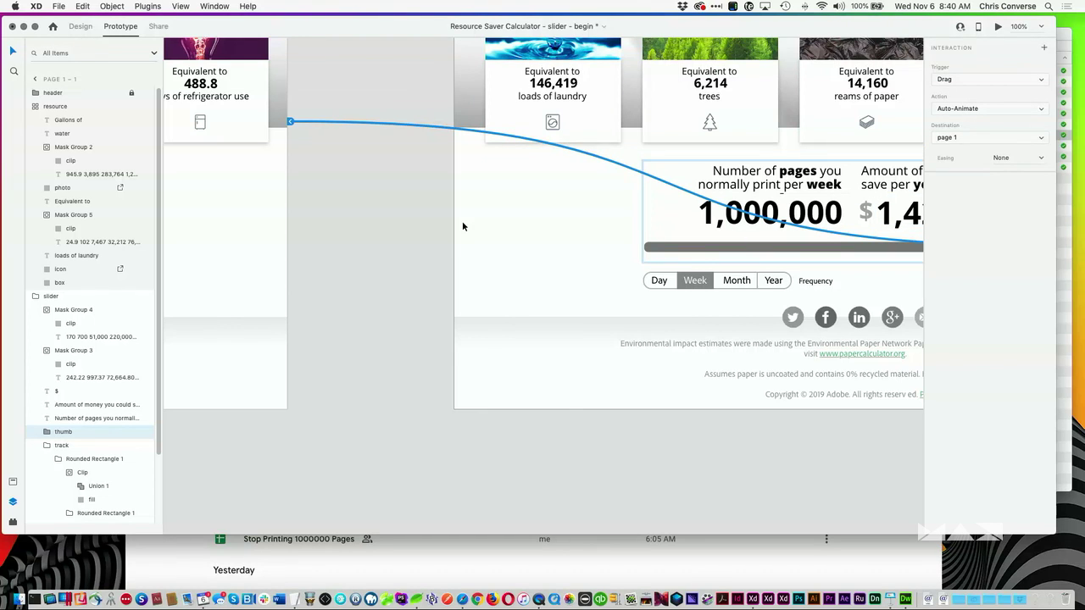
{"action": "key", "text": "super+0"}
{"action": "left_click", "coordinate": [500, 145]}
{"action": "key", "text": "super+s"}
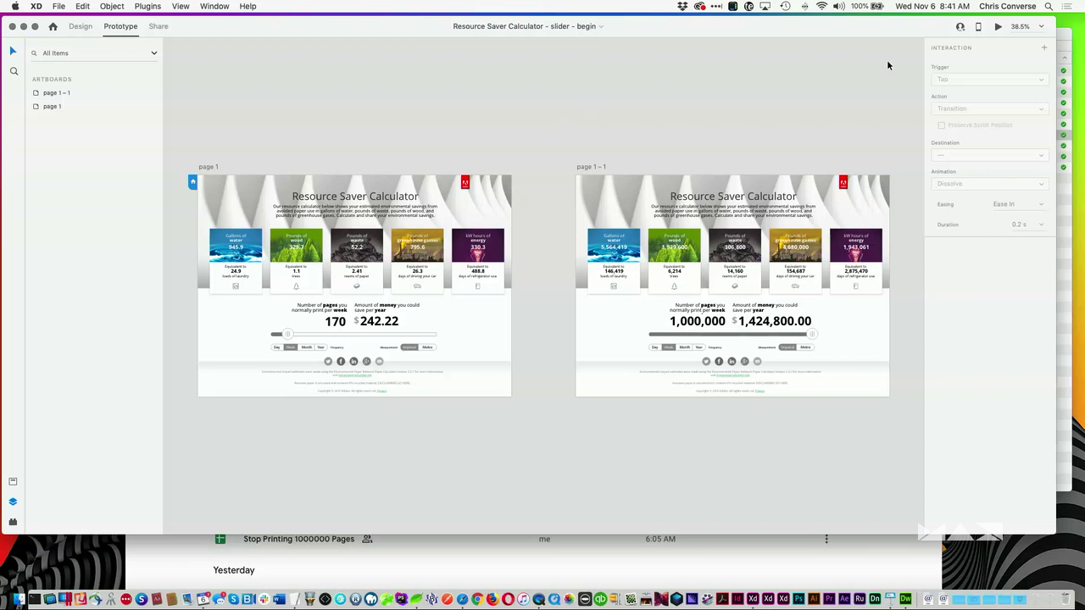
Step: Run Desktop Preview and drag the pages slider between 51,000 and 1,000,000 to check the values animate
{"action": "left_click", "coordinate": [998, 27]}
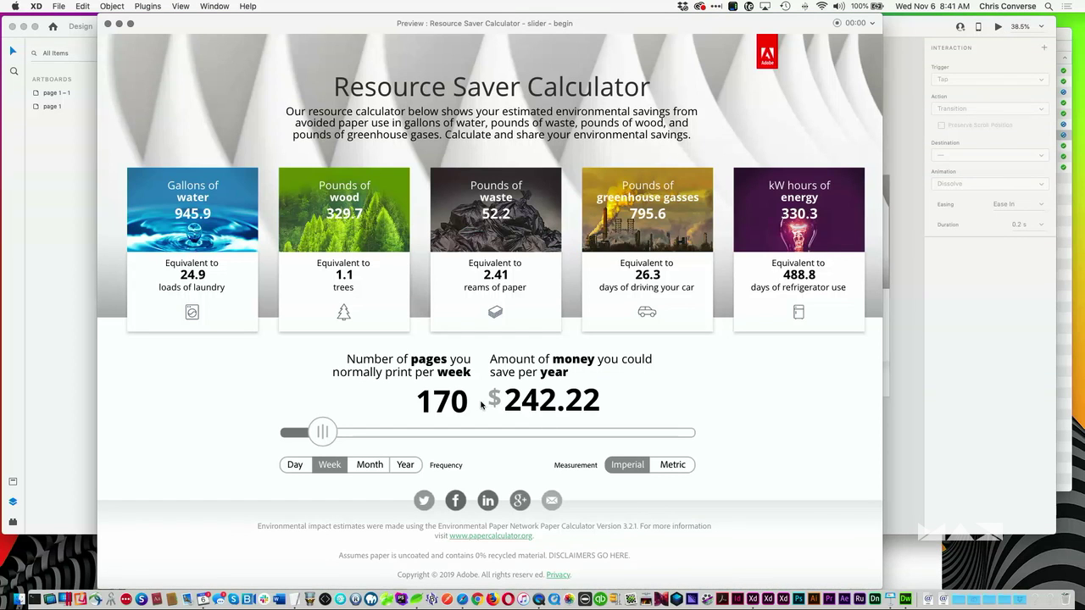
{"action": "left_click_drag", "start_coordinate": [328, 435], "coordinate": [607, 430]}
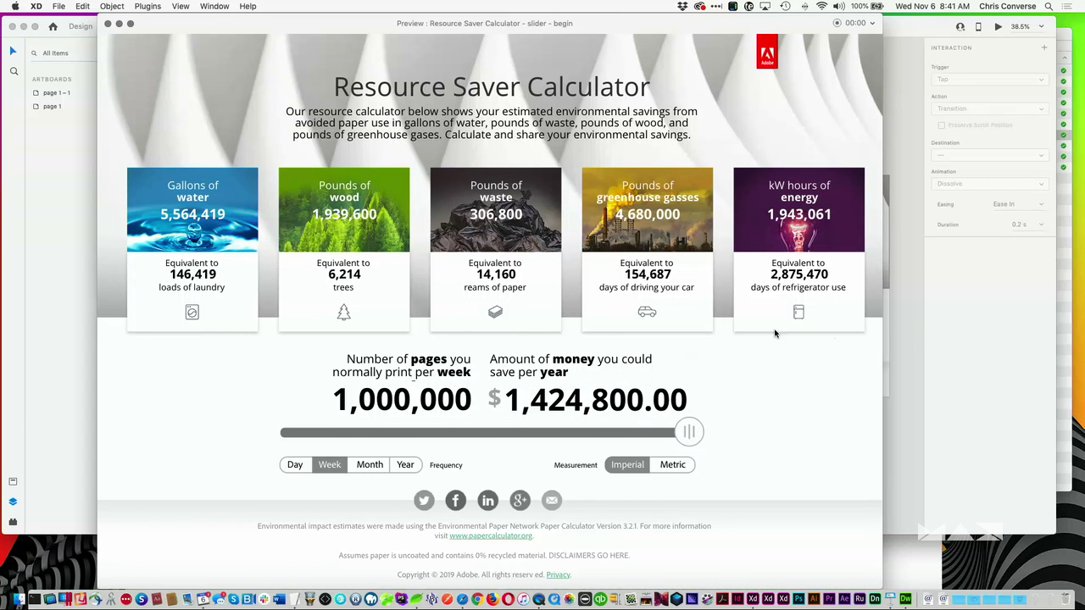
{"action": "left_click_drag", "start_coordinate": [685, 434], "coordinate": [758, 423]}
{"action": "left_click_drag", "start_coordinate": [688, 432], "coordinate": [618, 430]}
{"action": "key", "text": "super+Tab"}
{"action": "key", "text": "super+Tab"}
{"action": "key", "text": "super+Tab"}
{"action": "key", "text": "super+Tab"}
{"action": "key", "text": "super+Tab"}
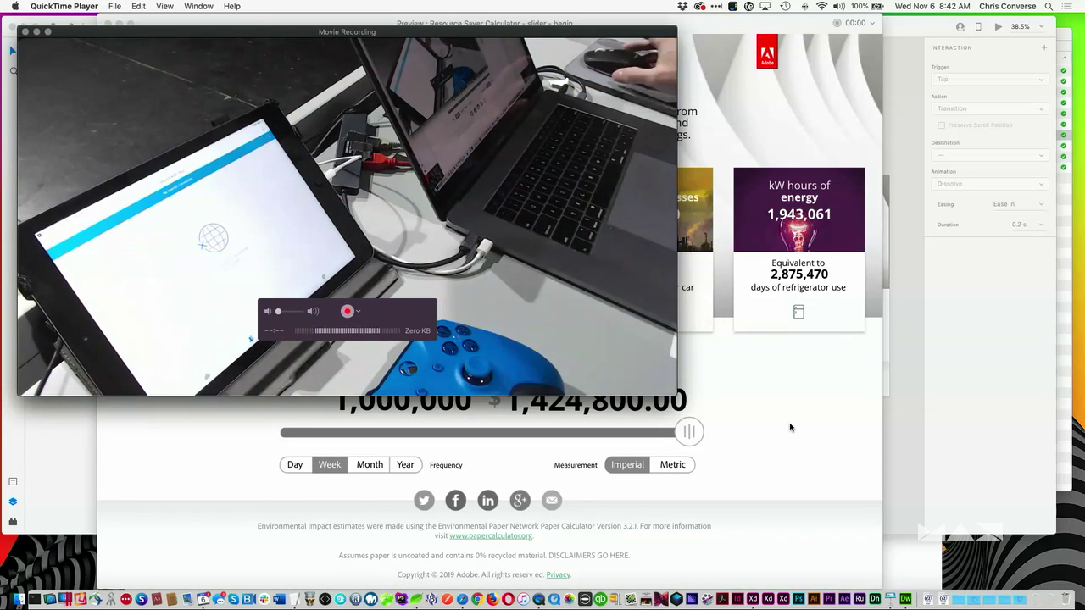
Step: Move the preview window to the right and shrink the QuickTime camera recording window
{"action": "left_click", "coordinate": [101, 576]}
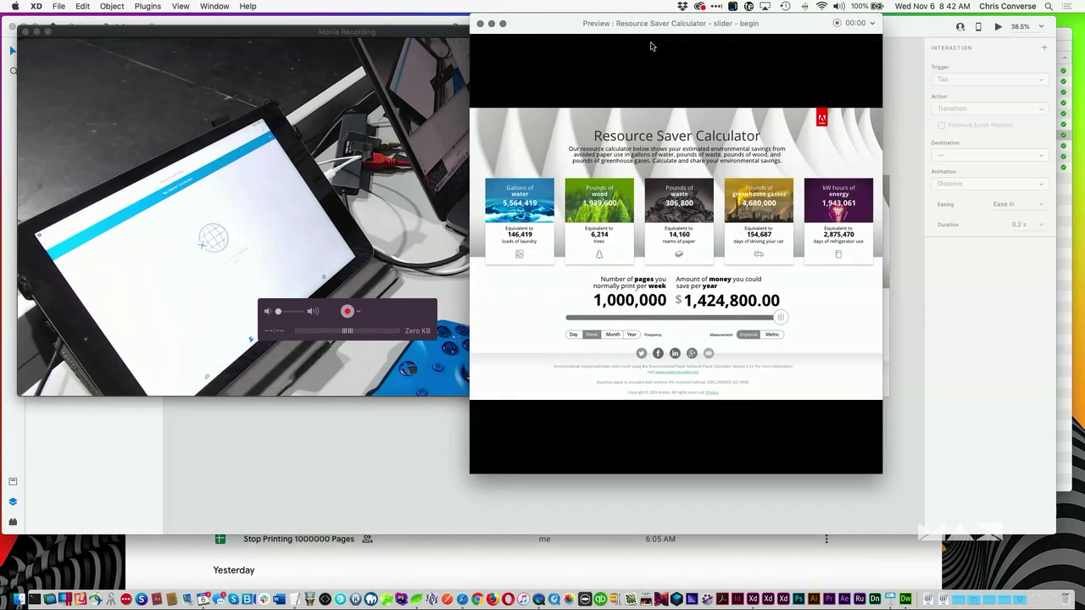
{"action": "left_click_drag", "start_coordinate": [651, 47], "coordinate": [824, 75]}
{"action": "left_click", "coordinate": [664, 326]}
{"action": "left_click_drag", "start_coordinate": [677, 398], "coordinate": [598, 354]}
Step: Close the XD preview and move the XD window right, beside the camera view
{"action": "left_click", "coordinate": [775, 67]}
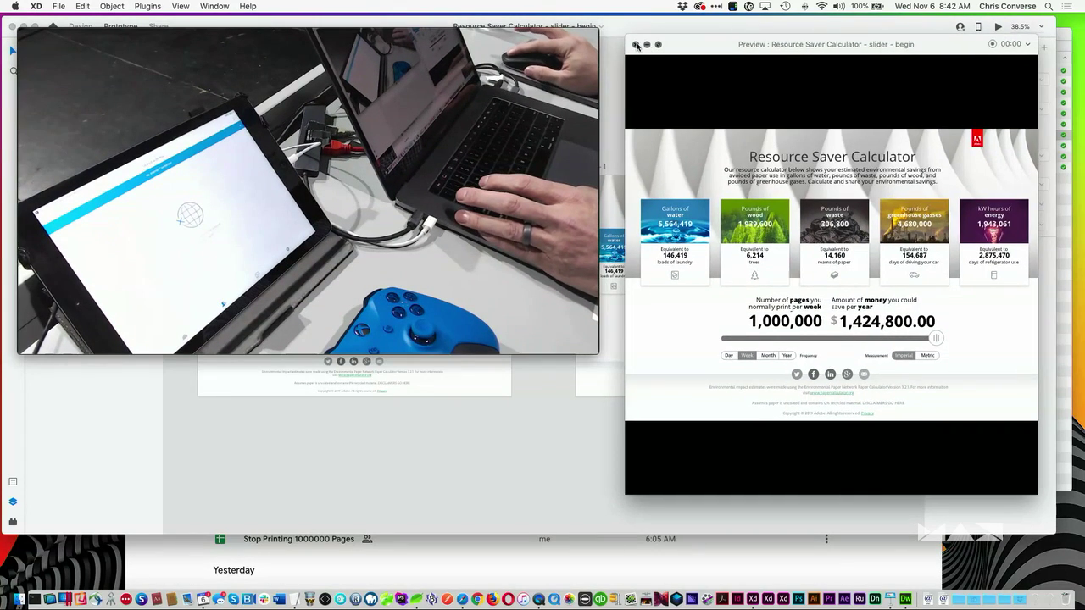
{"action": "left_click", "coordinate": [637, 49]}
{"action": "left_click_drag", "start_coordinate": [707, 30], "coordinate": [698, 33]}
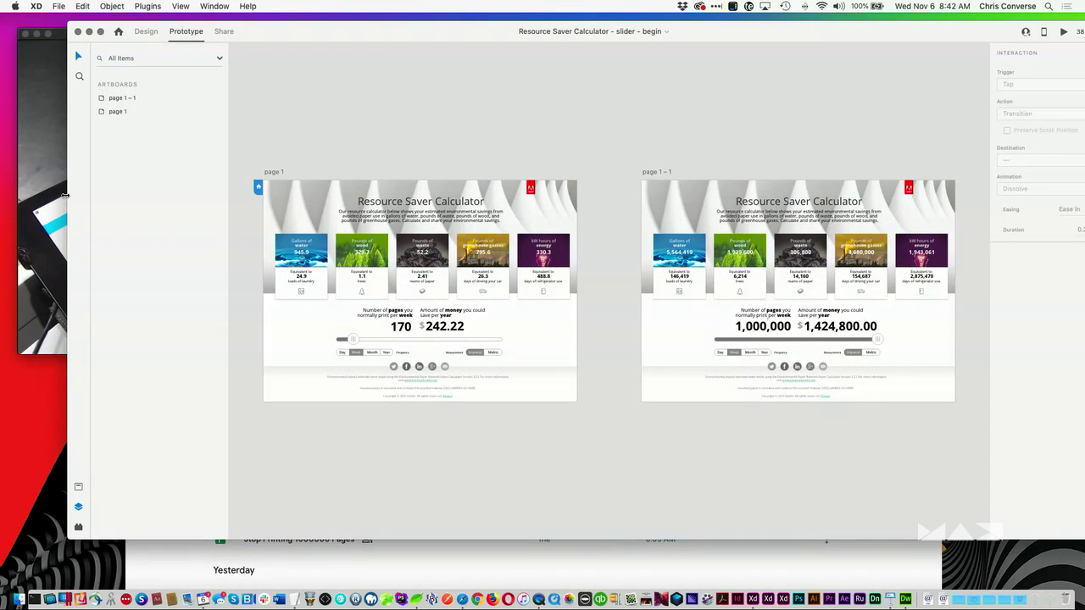
{"action": "left_click_drag", "start_coordinate": [76, 193], "coordinate": [385, 193]}
{"action": "scroll", "coordinate": [759, 212], "scroll_direction": "down", "scroll_amount": 5}
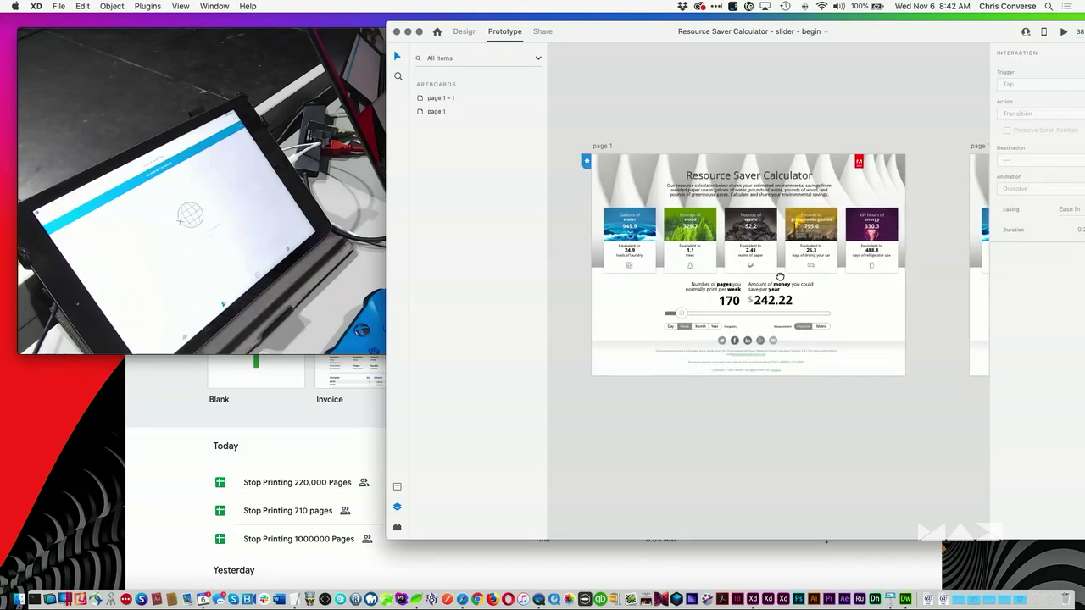
{"action": "left_click_drag", "start_coordinate": [589, 32], "coordinate": [803, 41]}
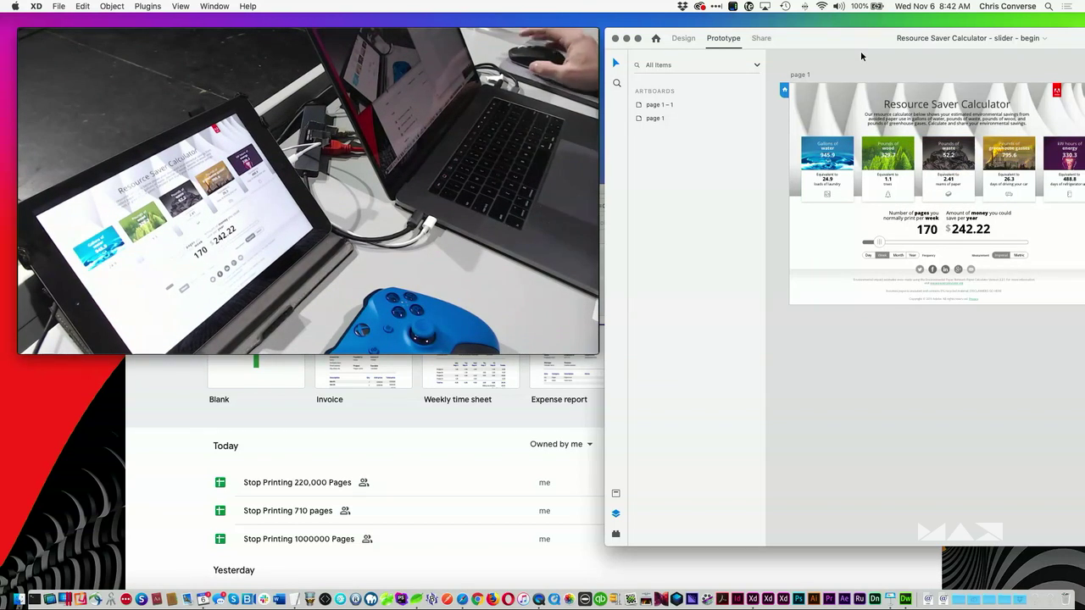
Step: Put the calculator file in Design mode, undo a trial card-row resize, and enlarge the window
{"action": "left_click", "coordinate": [911, 170]}
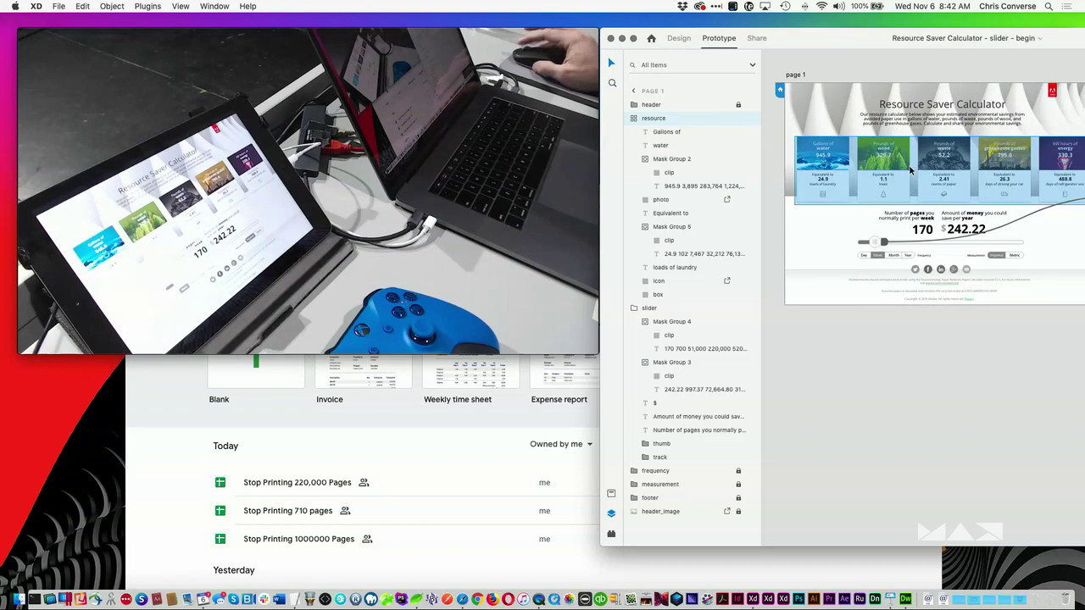
{"action": "left_click", "coordinate": [678, 39]}
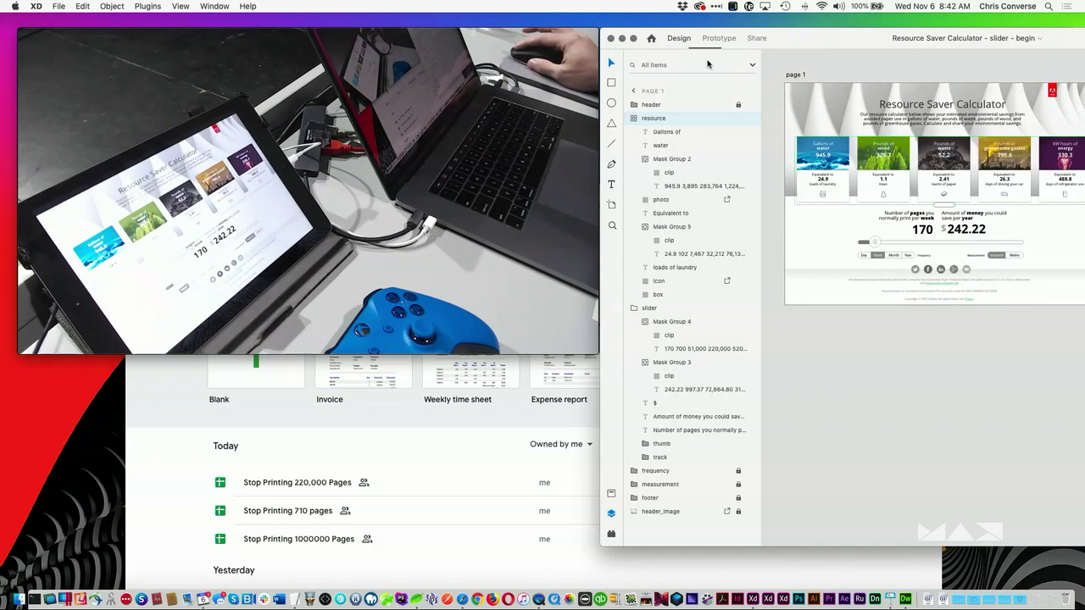
{"action": "left_click_drag", "start_coordinate": [915, 159], "coordinate": [885, 146]}
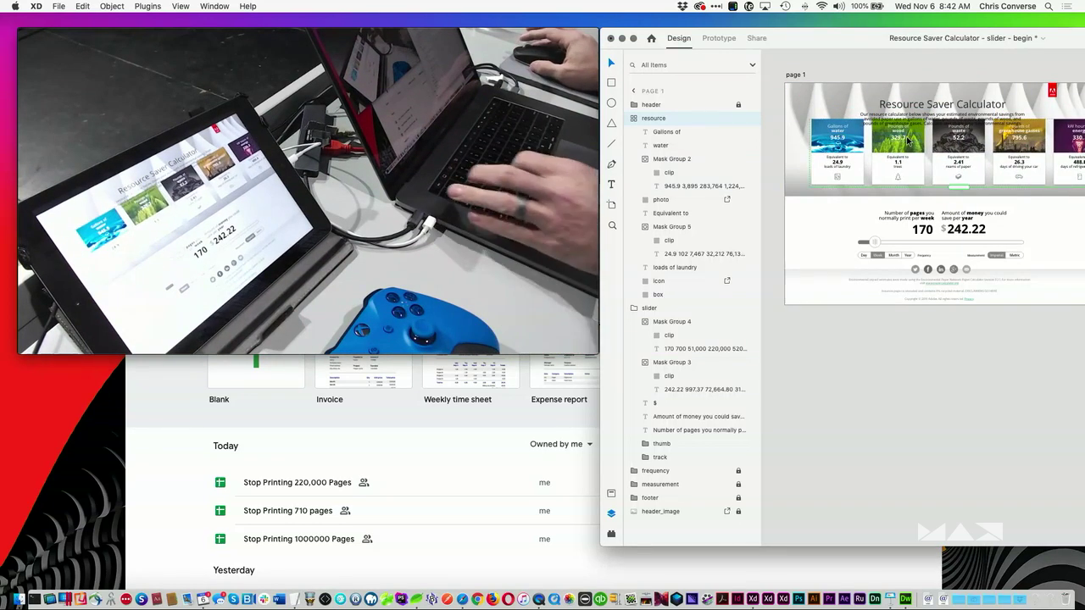
{"action": "key", "text": "super+z"}
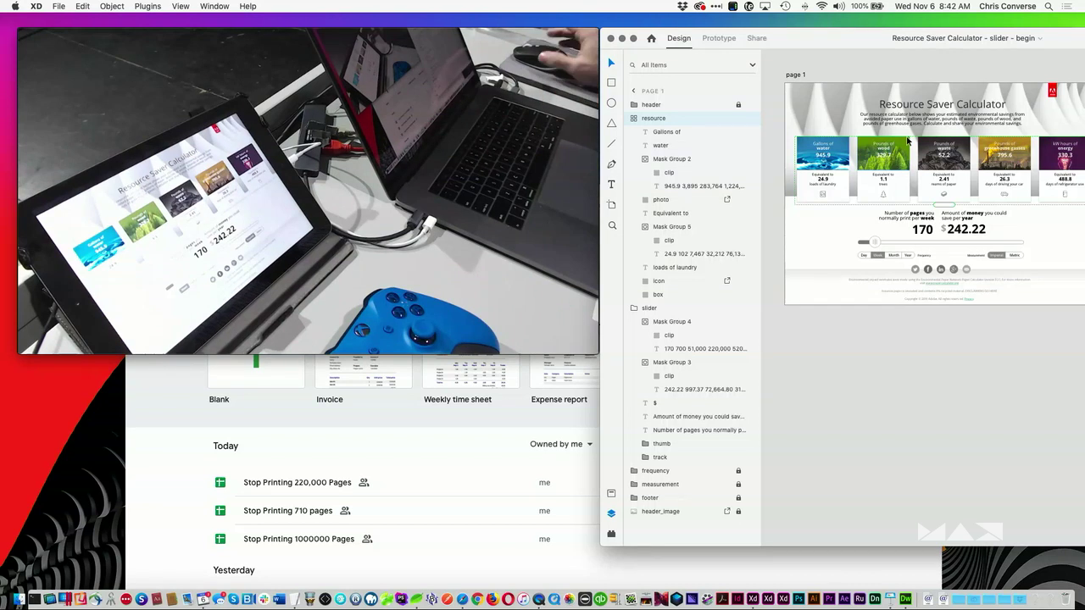
{"action": "double_click", "coordinate": [863, 40]}
{"action": "left_click", "coordinate": [1044, 75]}
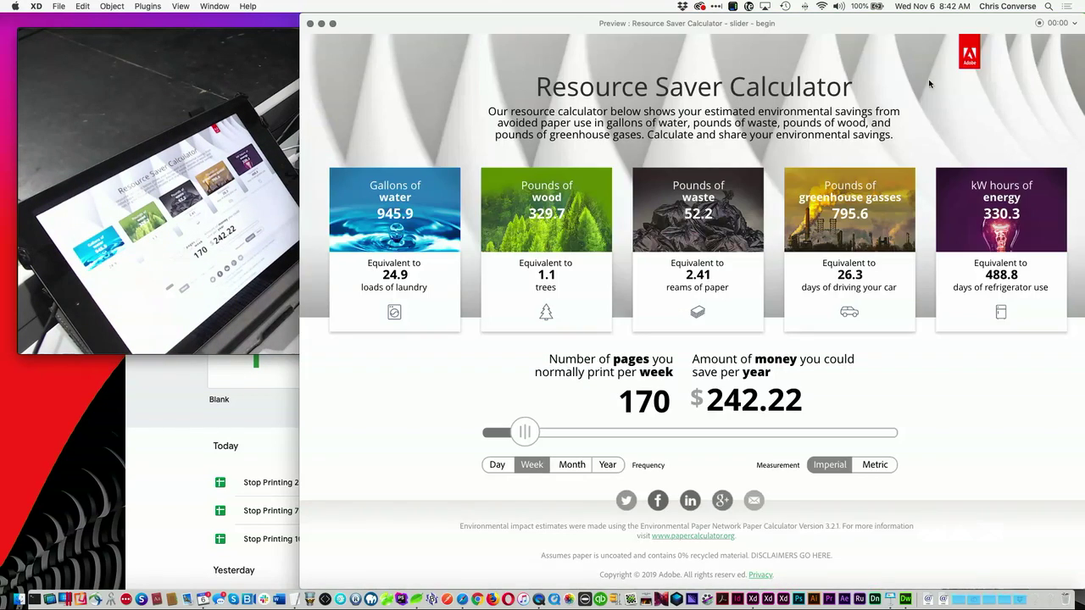
{"action": "left_click_drag", "start_coordinate": [615, 34], "coordinate": [883, 25]}
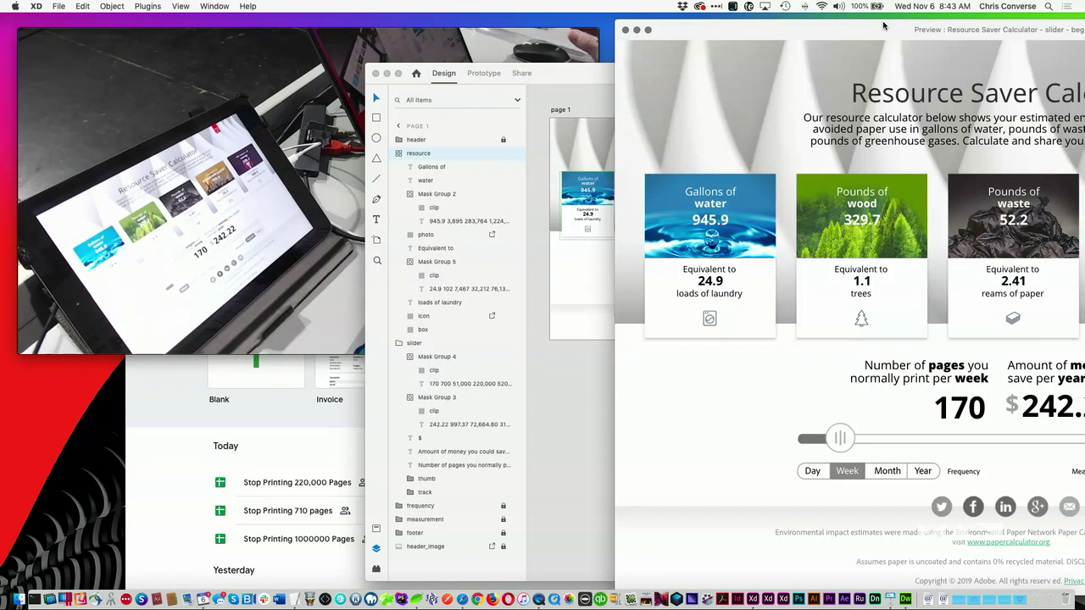
{"action": "left_click", "coordinate": [262, 99]}
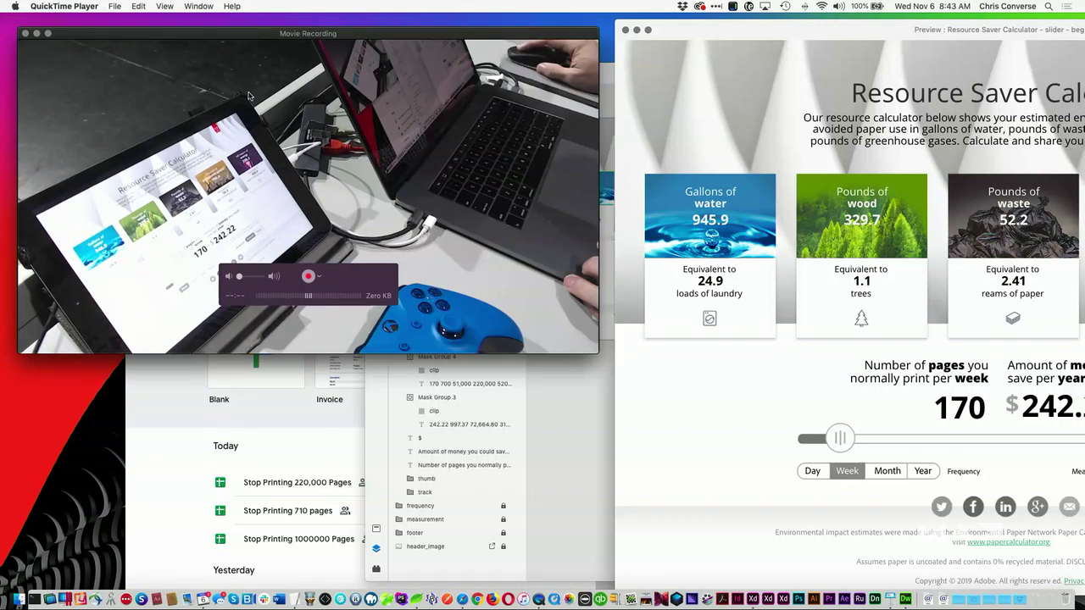
{"action": "left_click", "coordinate": [820, 34]}
{"action": "left_click_drag", "start_coordinate": [820, 35], "coordinate": [384, 45]}
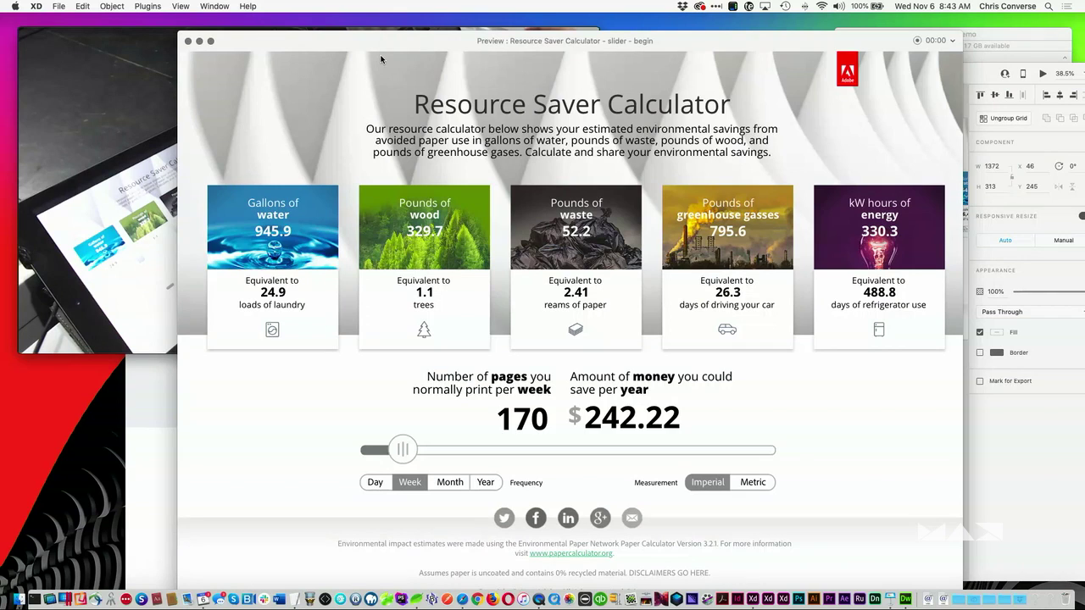
{"action": "left_click", "coordinate": [188, 41]}
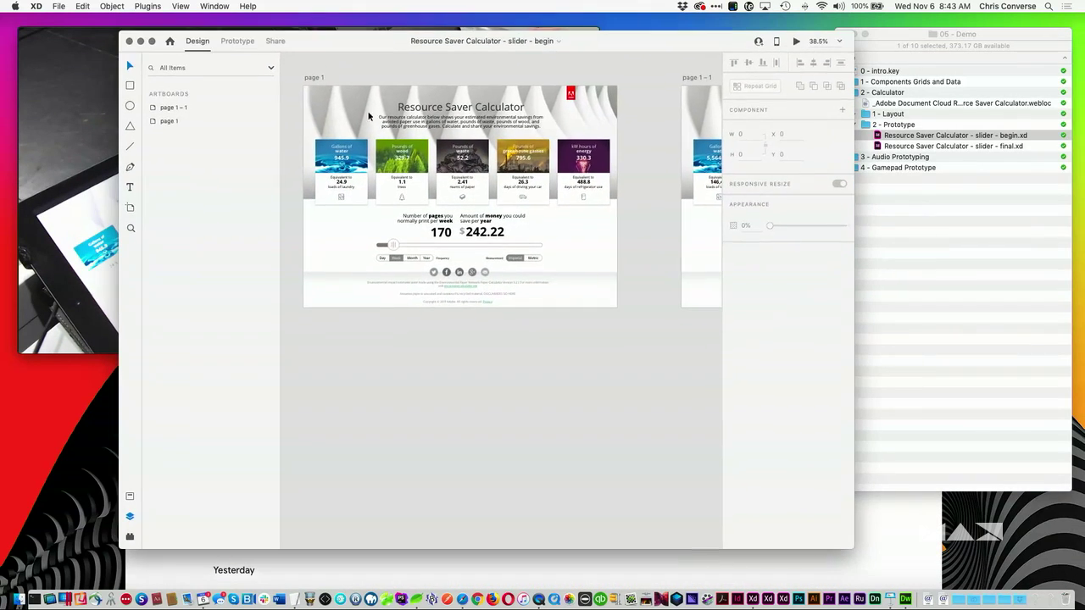
Step: Close the calculator document and hide the camera recording and browser windows
{"action": "key", "text": "super+w"}
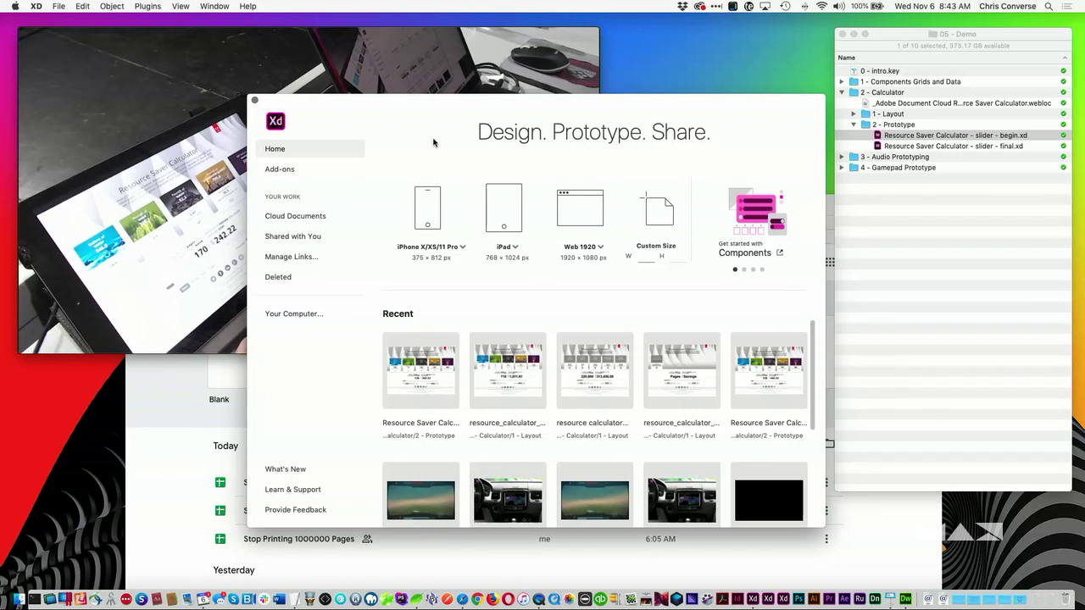
{"action": "left_click", "coordinate": [167, 39]}
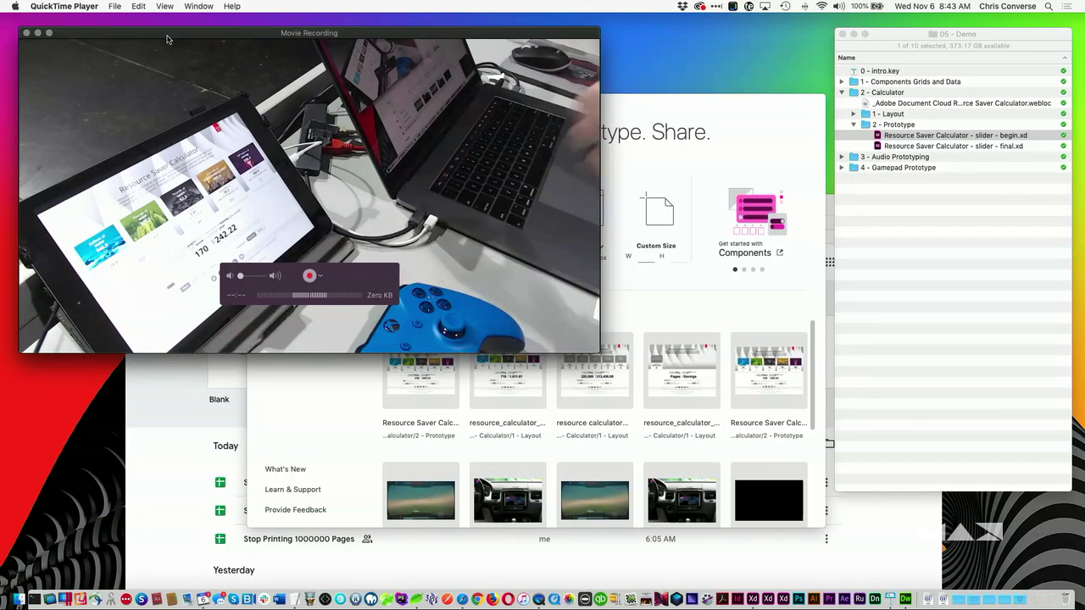
{"action": "key", "text": "super+h"}
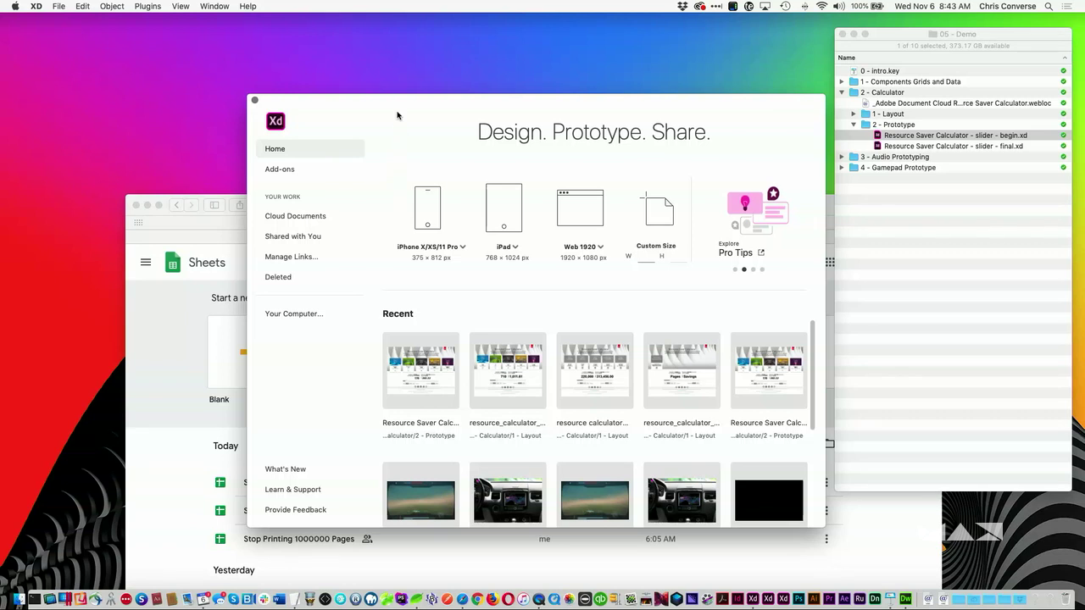
{"action": "left_click", "coordinate": [166, 334]}
{"action": "key", "text": "super+h"}
Step: In Finder, expand 3 - Audio Prototyping › 1 - App only and open 'Search App - Coffee House - begin.xd'
{"action": "left_click", "coordinate": [930, 157]}
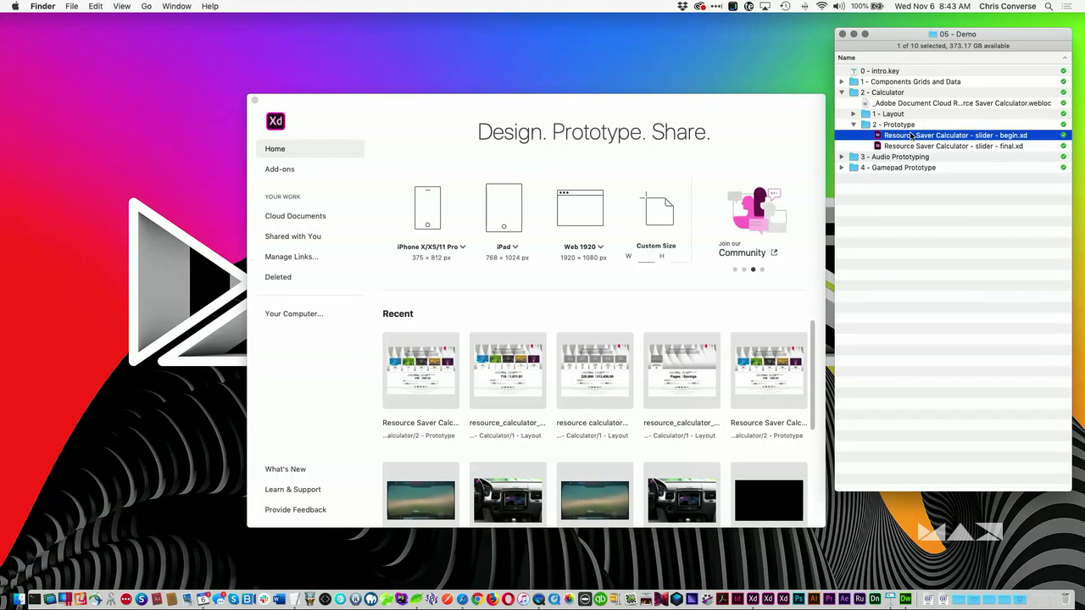
{"action": "key", "text": "Left"}
{"action": "key", "text": "Left"}
{"action": "key", "text": "Left"}
{"action": "key", "text": "Left"}
{"action": "key", "text": "Down"}
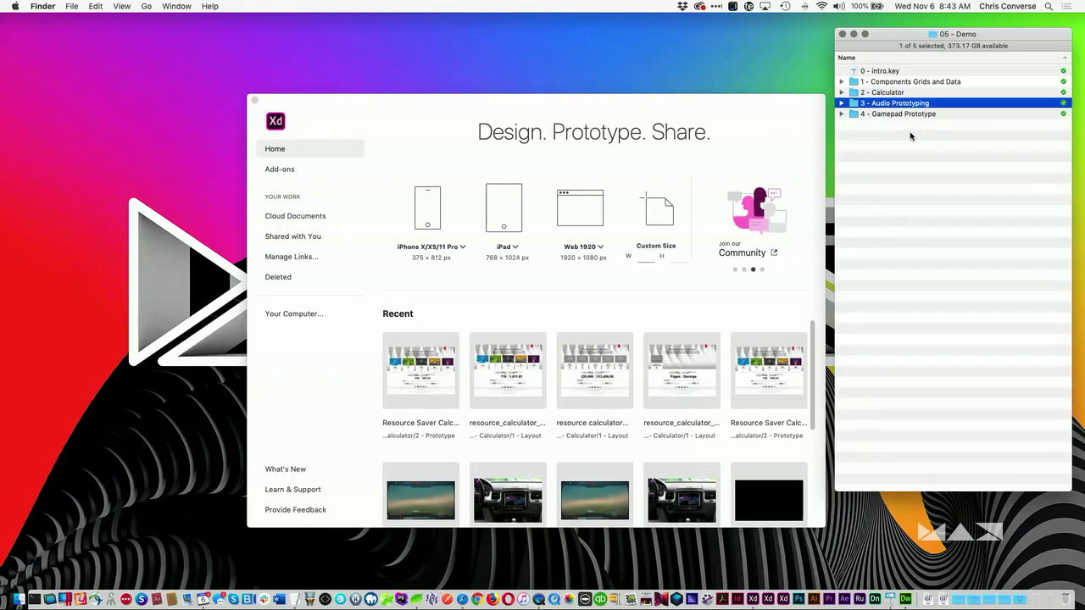
{"action": "key", "text": "Right"}
{"action": "key", "text": "Down"}
{"action": "key", "text": "Right"}
{"action": "key", "text": "Down"}
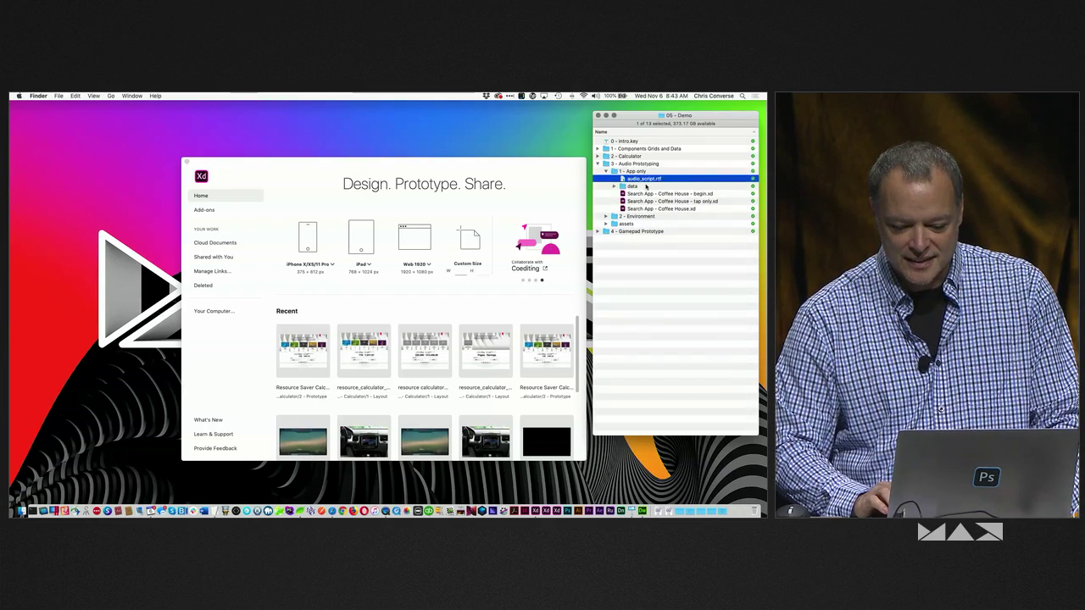
{"action": "key", "text": "Down"}
{"action": "key", "text": "Down"}
{"action": "key", "text": "super+o"}
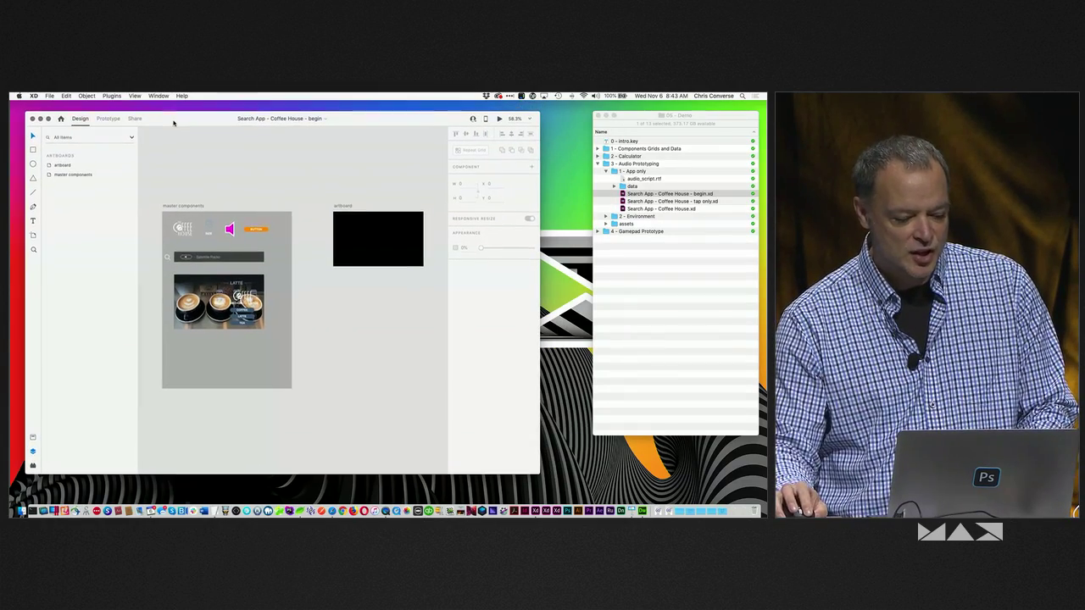
Step: Widen the XD design window, move it left and make it taller
{"action": "scroll", "coordinate": [209, 217], "scroll_direction": "up", "scroll_amount": 10}
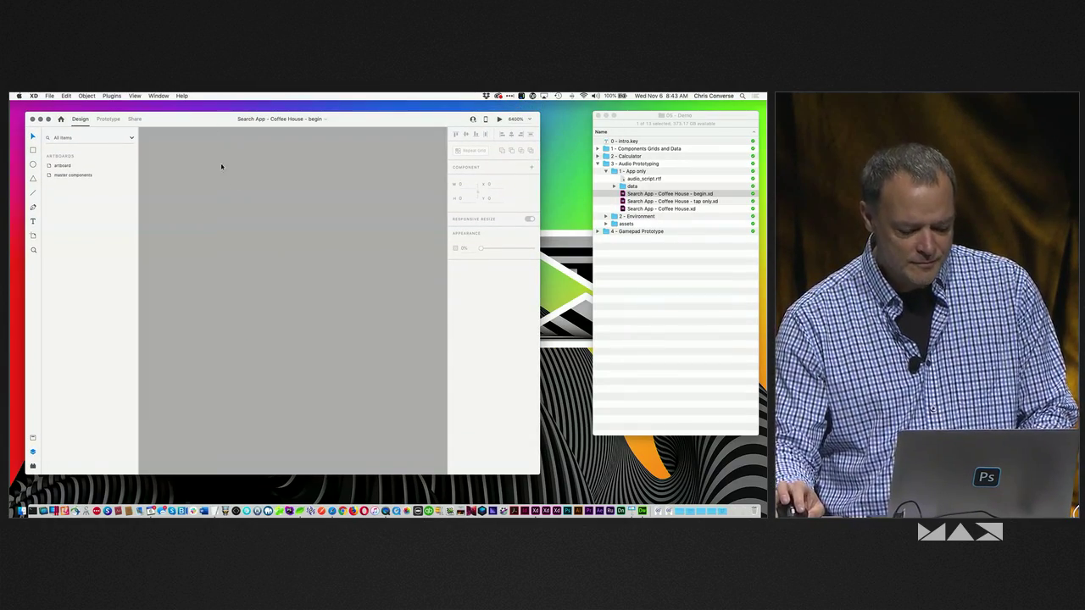
{"action": "key", "text": "super+0"}
{"action": "scroll", "coordinate": [170, 189], "scroll_direction": "up", "scroll_amount": 10}
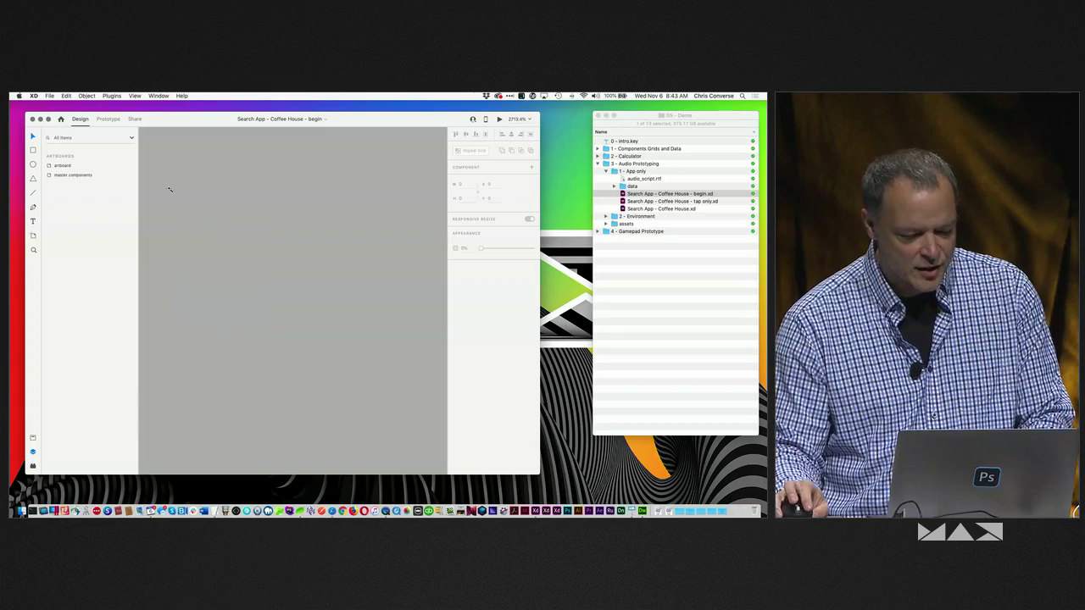
{"action": "key", "text": "super+0"}
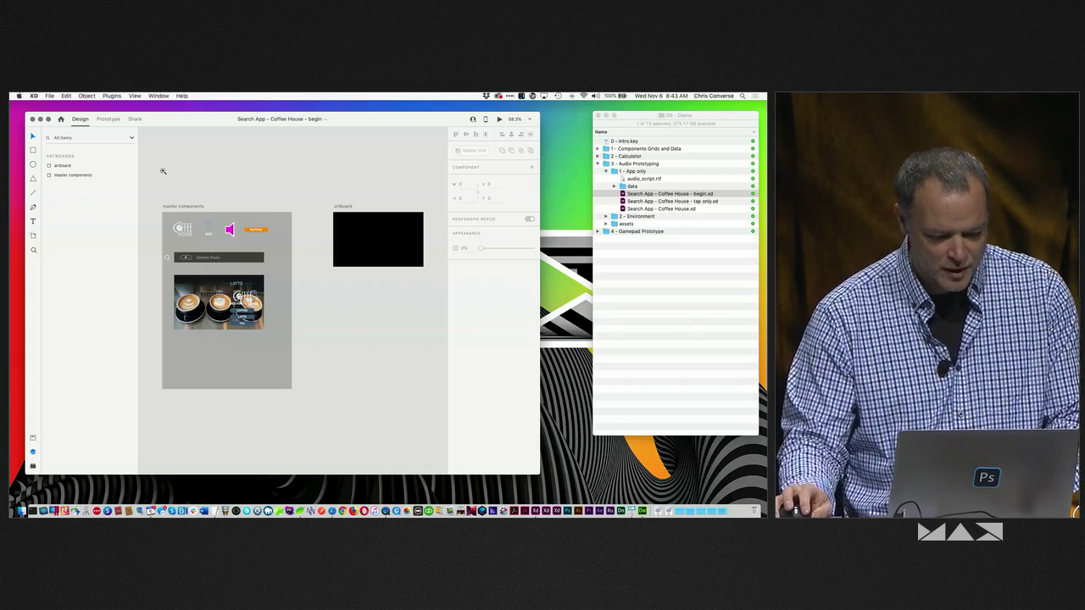
{"action": "scroll", "coordinate": [315, 412], "scroll_direction": "up", "scroll_amount": 2}
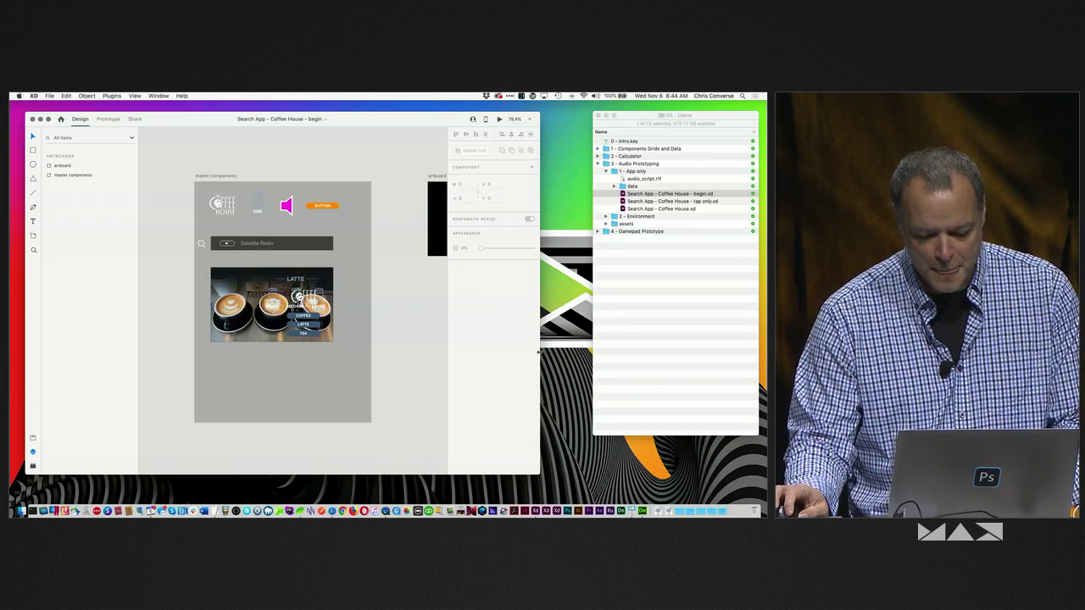
{"action": "left_click_drag", "start_coordinate": [539, 352], "coordinate": [743, 351]}
{"action": "left_click_drag", "start_coordinate": [249, 121], "coordinate": [237, 115]}
{"action": "left_click_drag", "start_coordinate": [540, 469], "coordinate": [541, 489]}
Step: Zoom in on the master components artboard and inspect the Satellite Radio and Coffee House logo components
{"action": "left_click", "coordinate": [196, 172]}
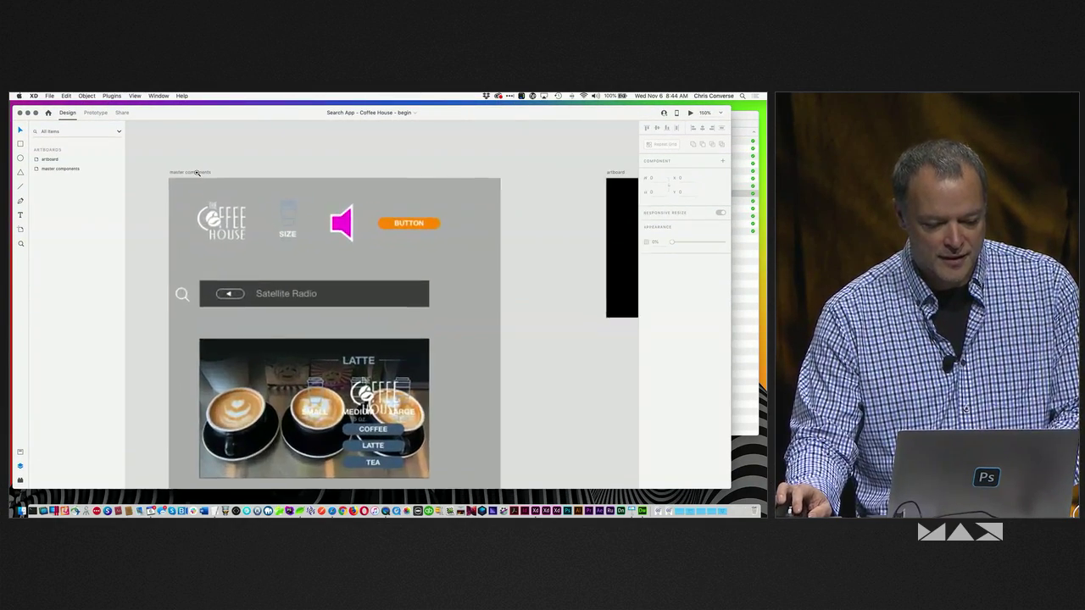
{"action": "left_click", "coordinate": [288, 245]}
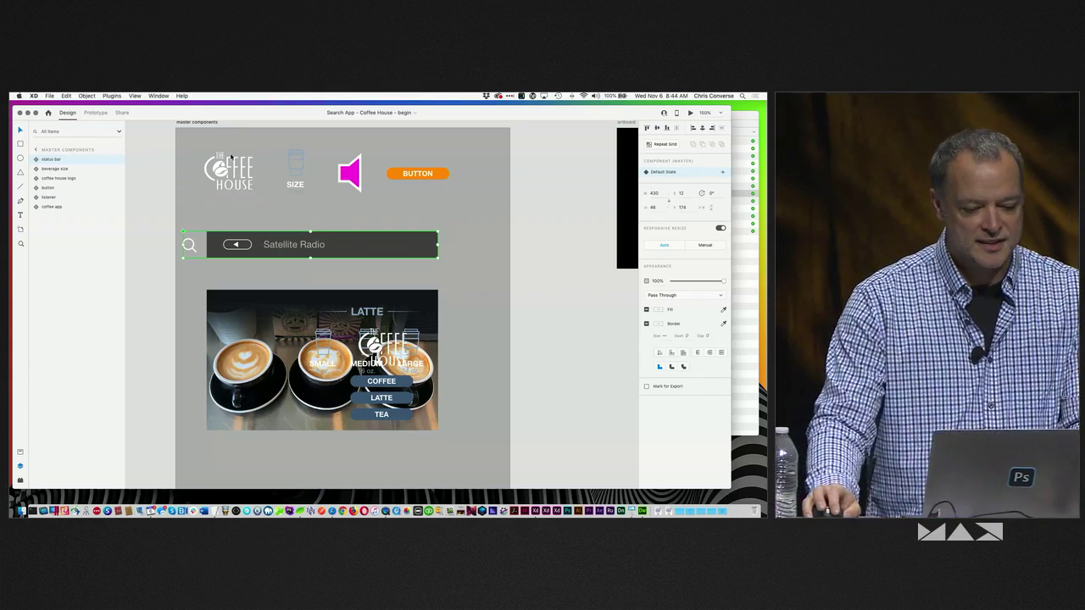
{"action": "key", "text": "Escape"}
{"action": "left_click", "coordinate": [309, 111]}
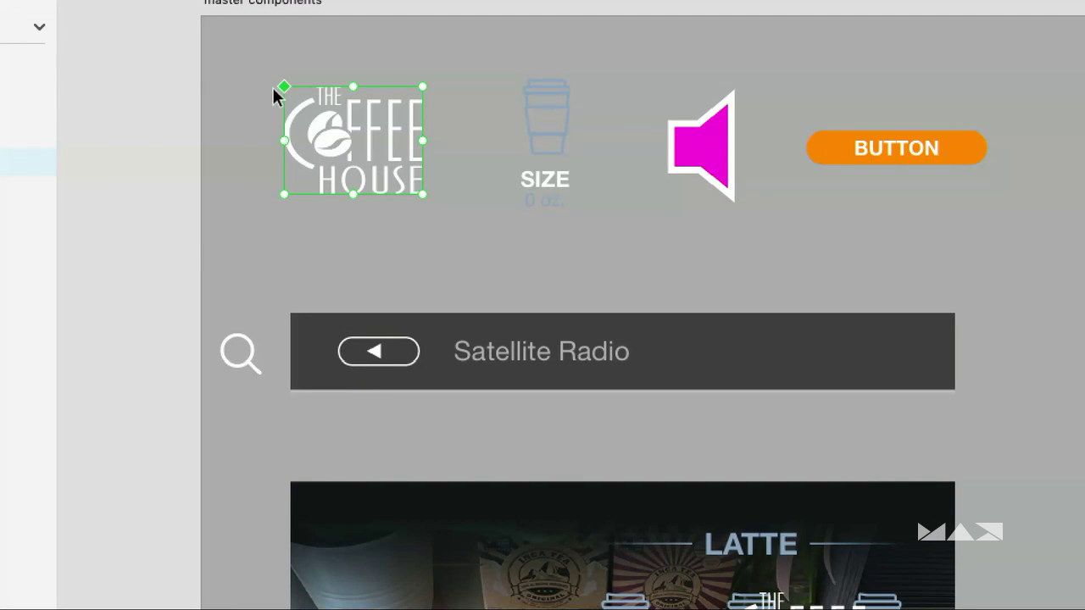
Step: Inspect the cup SIZE and orange BUTTON components, then pan and zoom out over all components
{"action": "left_click", "coordinate": [448, 111]}
{"action": "left_click", "coordinate": [546, 112]}
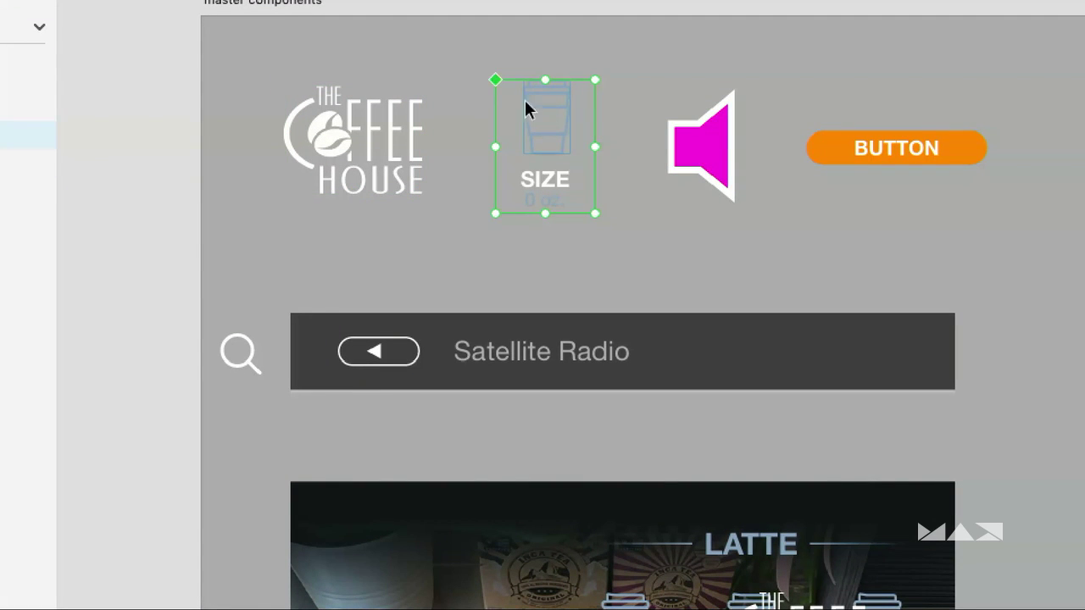
{"action": "left_click", "coordinate": [690, 138]}
{"action": "left_click", "coordinate": [872, 150]}
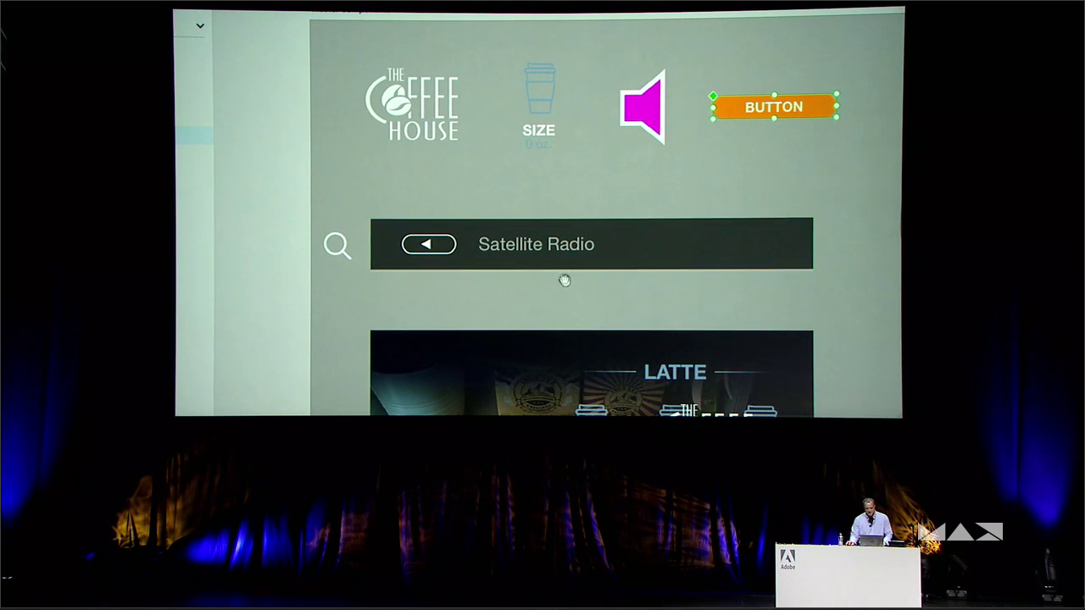
{"action": "left_click_drag", "start_coordinate": [564, 278], "coordinate": [490, 179]}
{"action": "left_click", "coordinate": [509, 186], "text": "alt"}
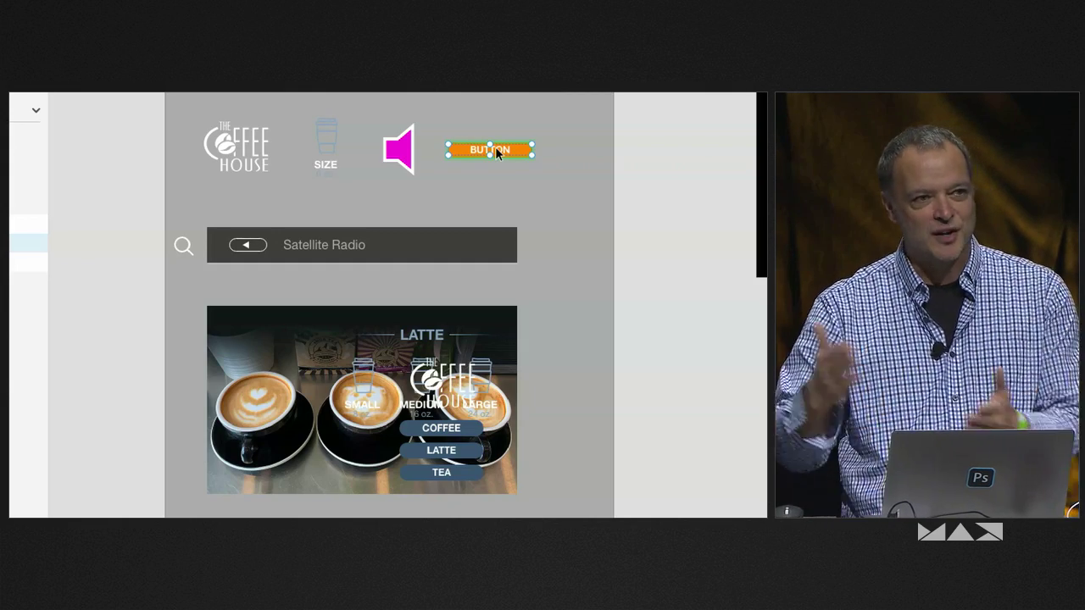
{"action": "left_click", "coordinate": [110, 178]}
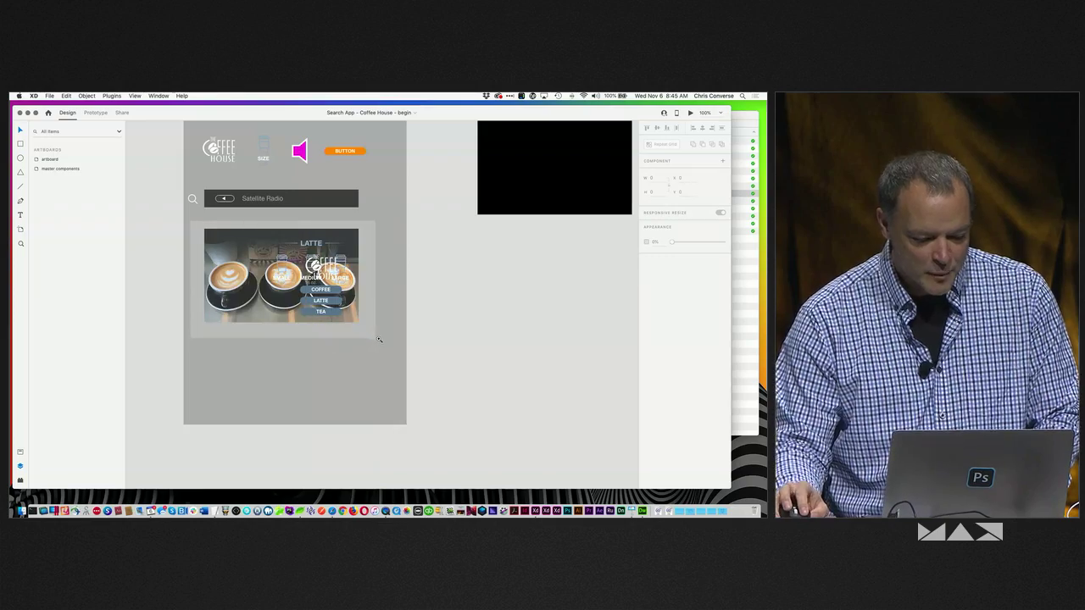
Step: Zoom to fit the latte component with Cmd+3 and show the master components layers
{"action": "key", "text": "super+3"}
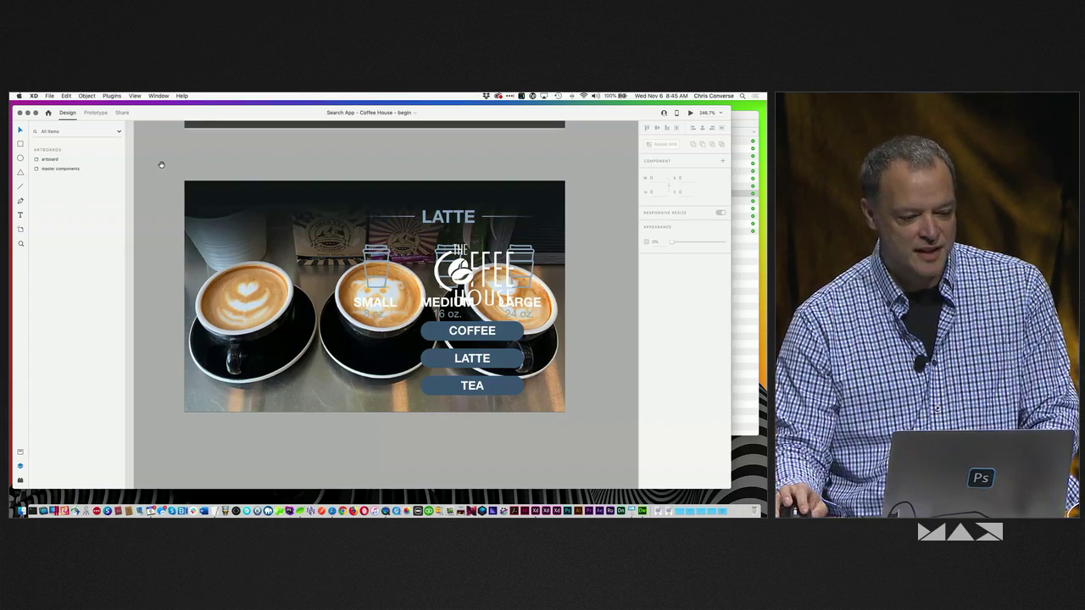
{"action": "left_click_drag", "start_coordinate": [215, 162], "coordinate": [199, 165]}
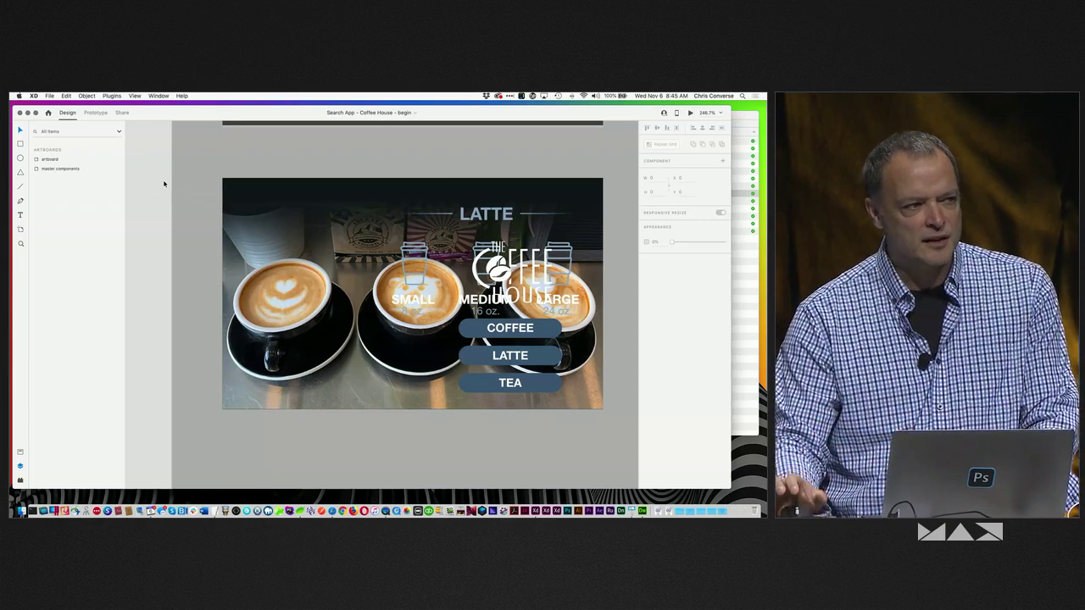
{"action": "left_click", "coordinate": [206, 169]}
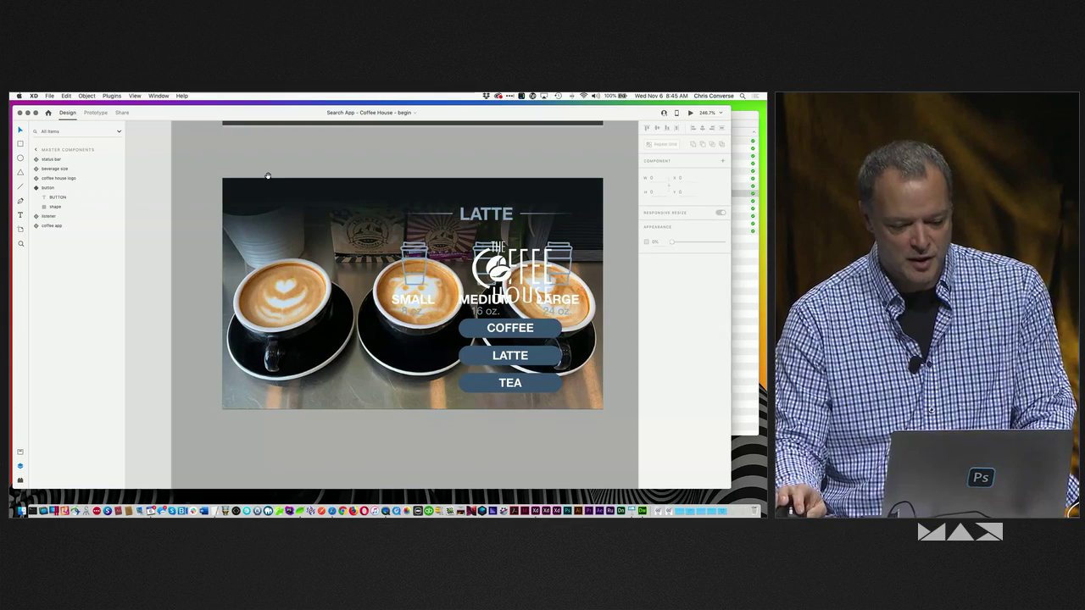
Step: Expand coffee app, Mask Group 1 and main options, checking the clip area, latte and beverage sizes layers
{"action": "left_click", "coordinate": [285, 197]}
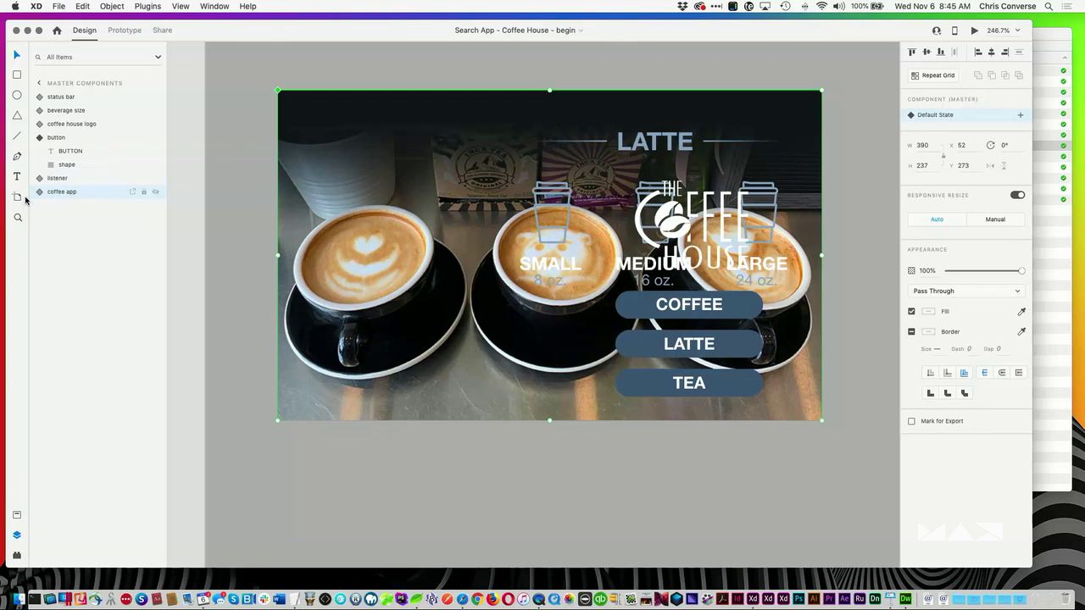
{"action": "left_click", "coordinate": [40, 193]}
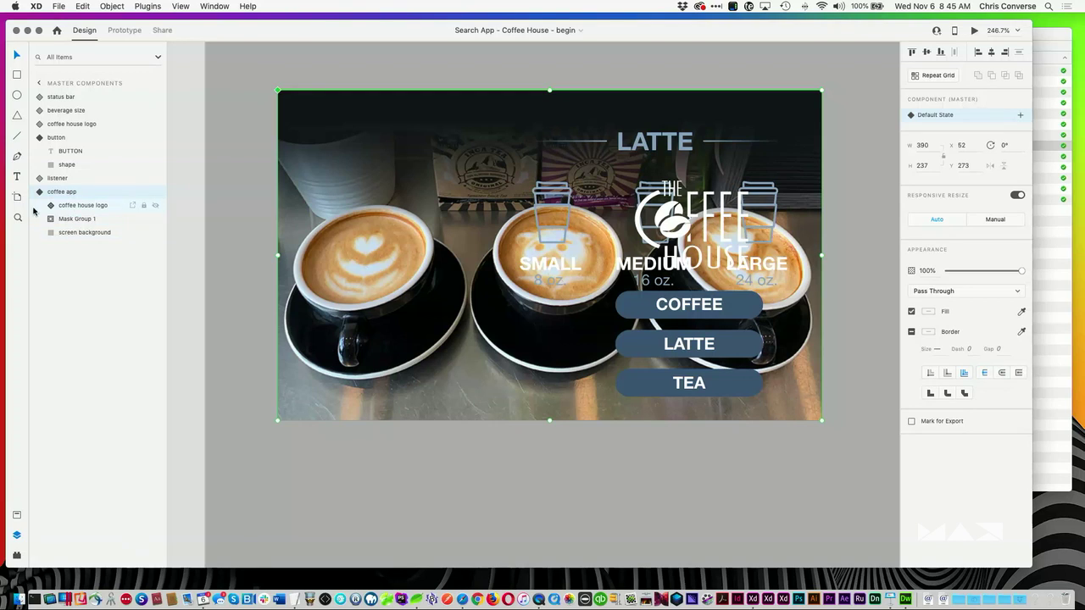
{"action": "left_click", "coordinate": [77, 219]}
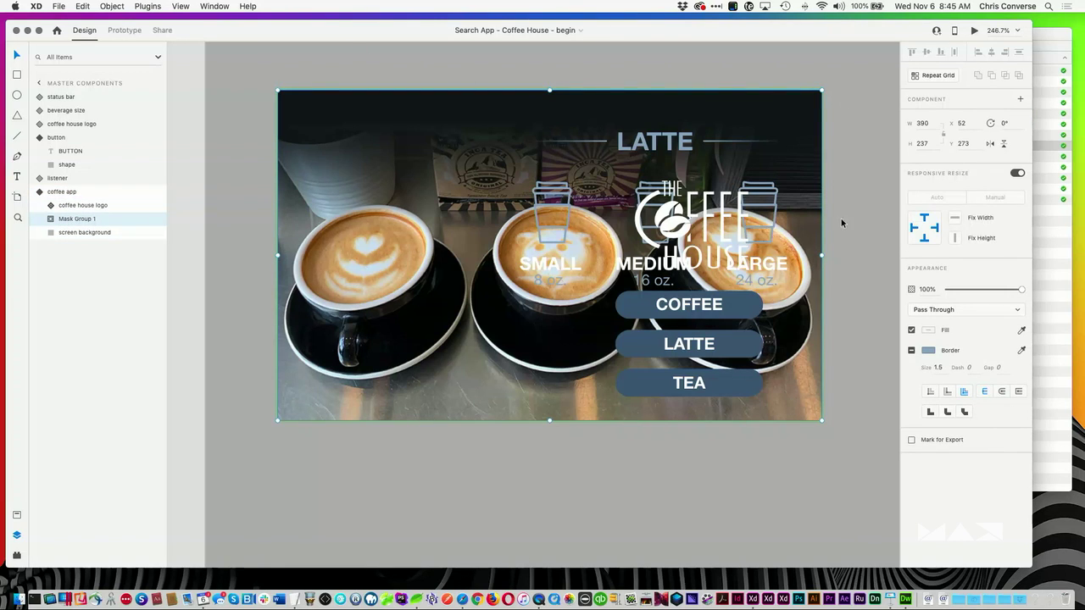
{"action": "left_click", "coordinate": [50, 219]}
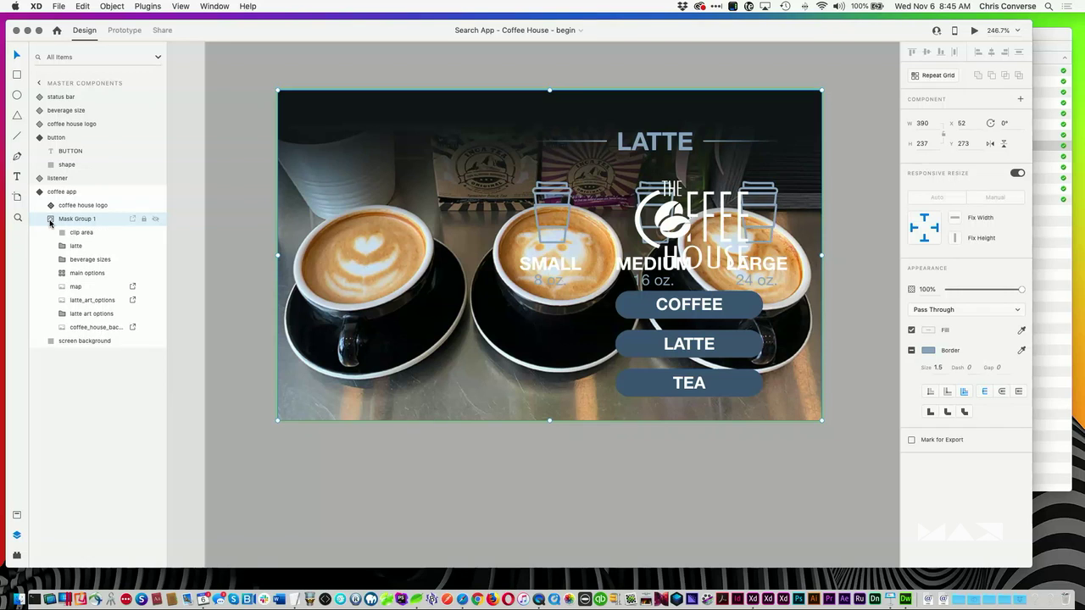
{"action": "left_click", "coordinate": [78, 234]}
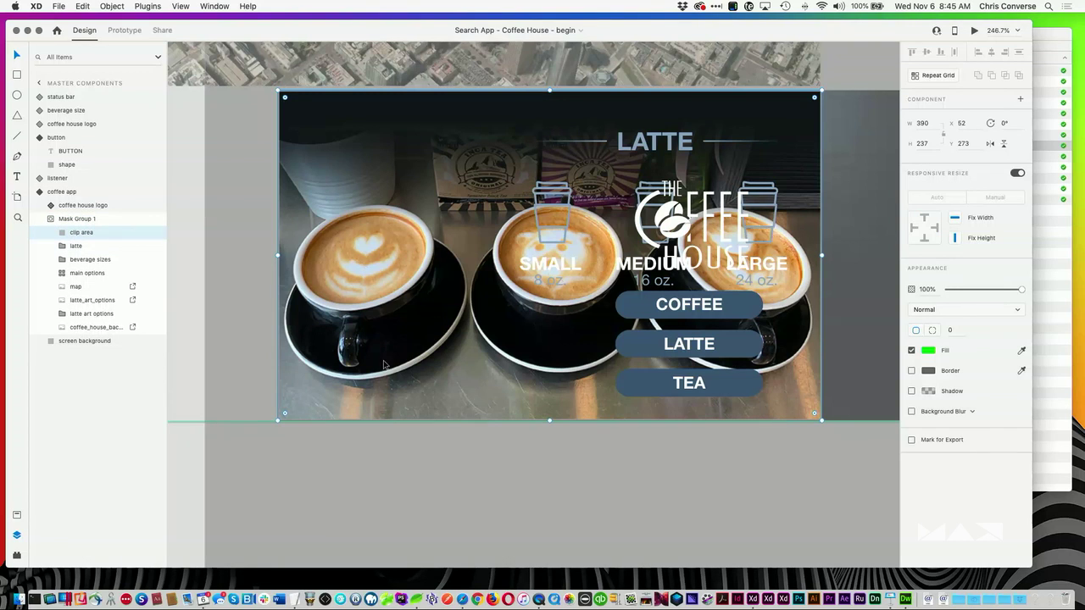
{"action": "left_click", "coordinate": [73, 245]}
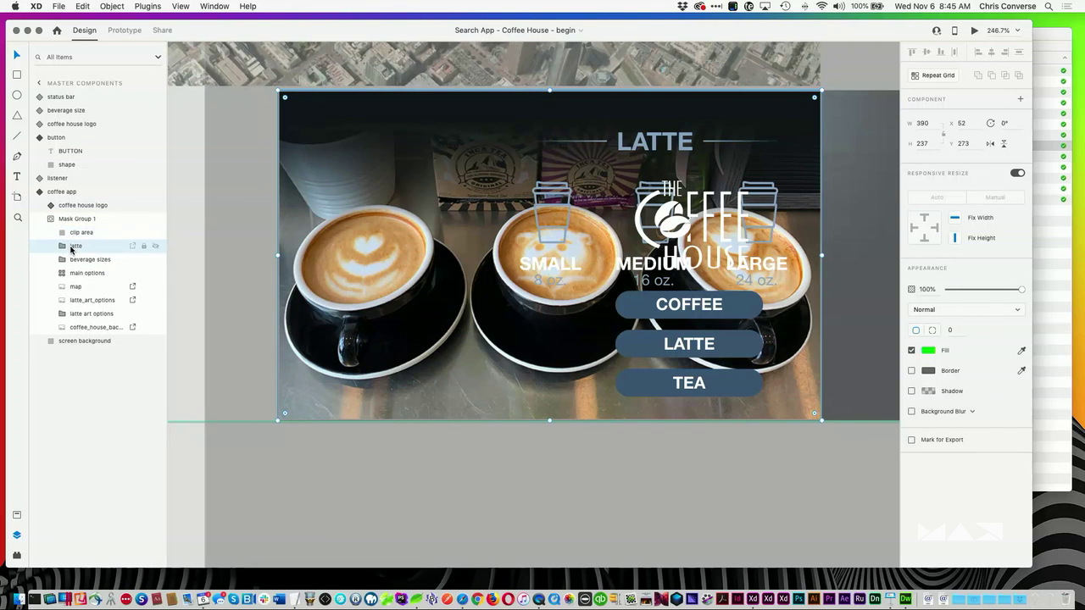
{"action": "left_click", "coordinate": [72, 259]}
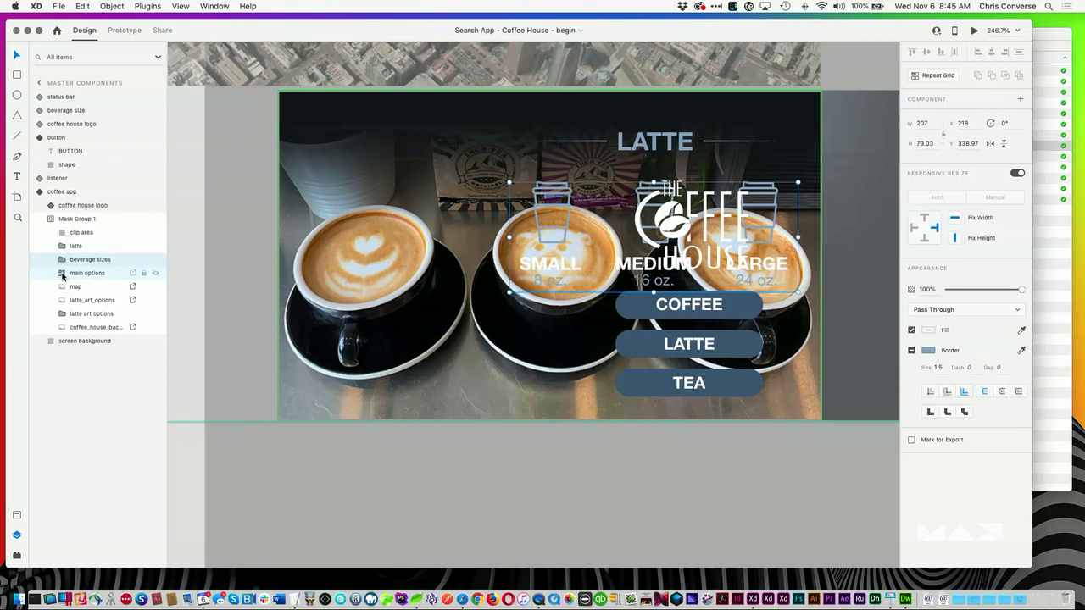
{"action": "left_click", "coordinate": [62, 275]}
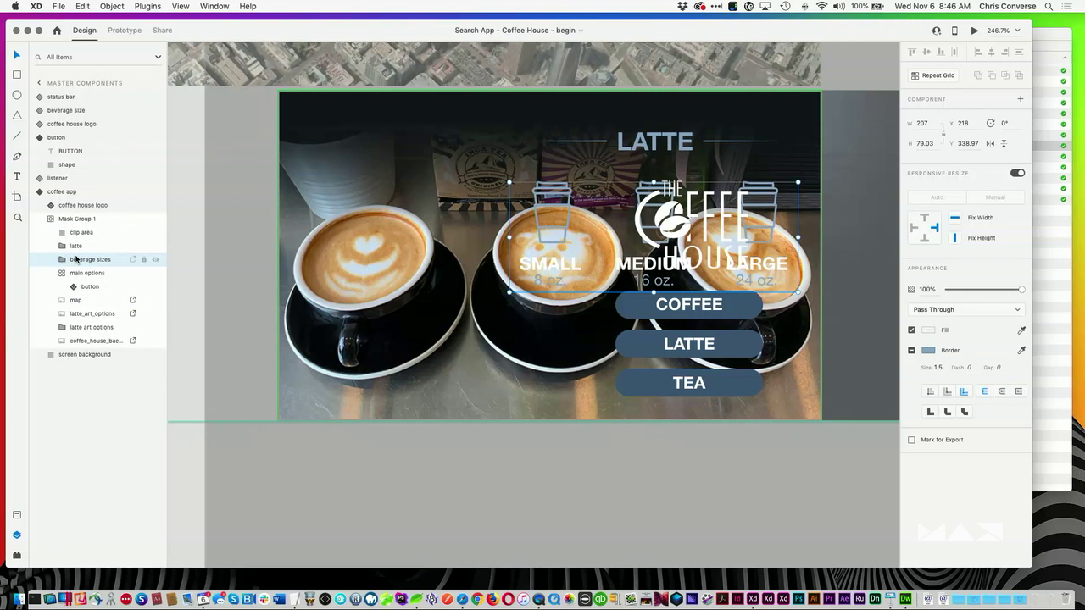
{"action": "left_click", "coordinate": [69, 194]}
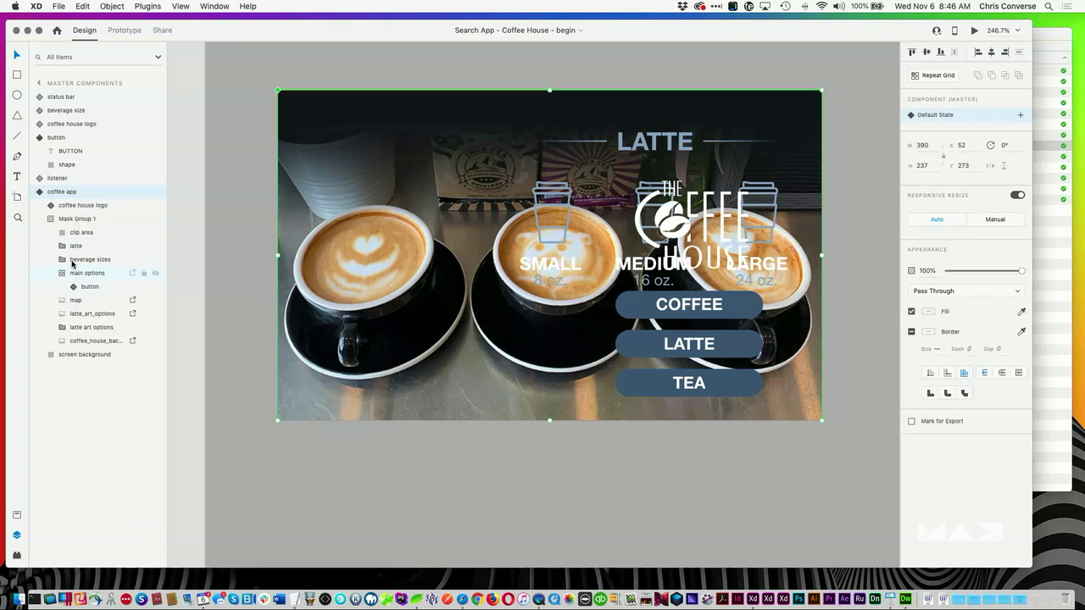
Step: Hide the beverage sizes, LATTE title, map, latte_art_options and latte art options layers, keeping the coffee photo
{"action": "left_click", "coordinate": [156, 261]}
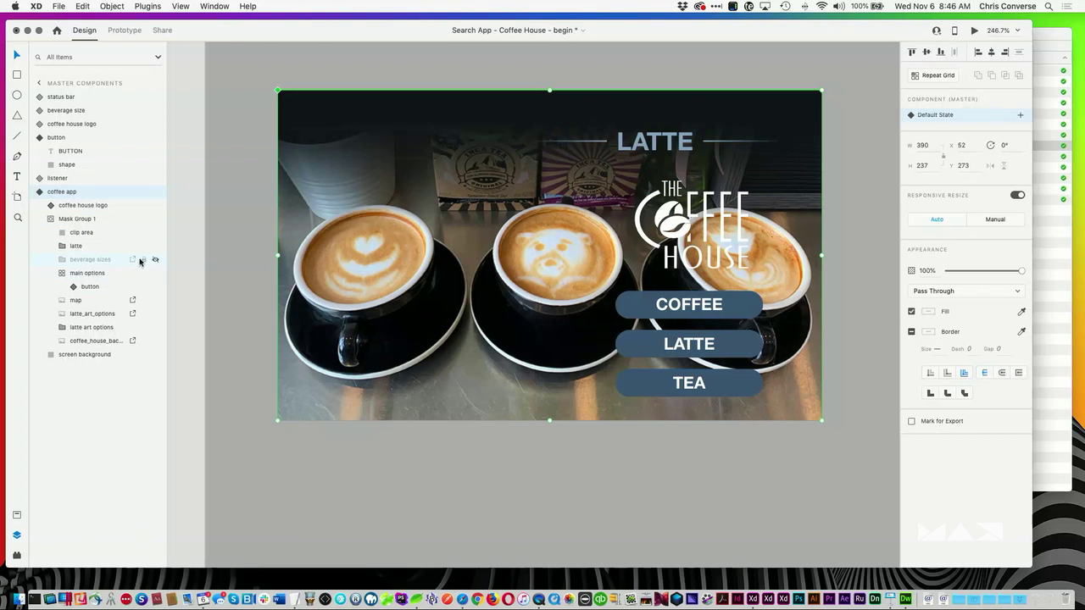
{"action": "left_click", "coordinate": [156, 247]}
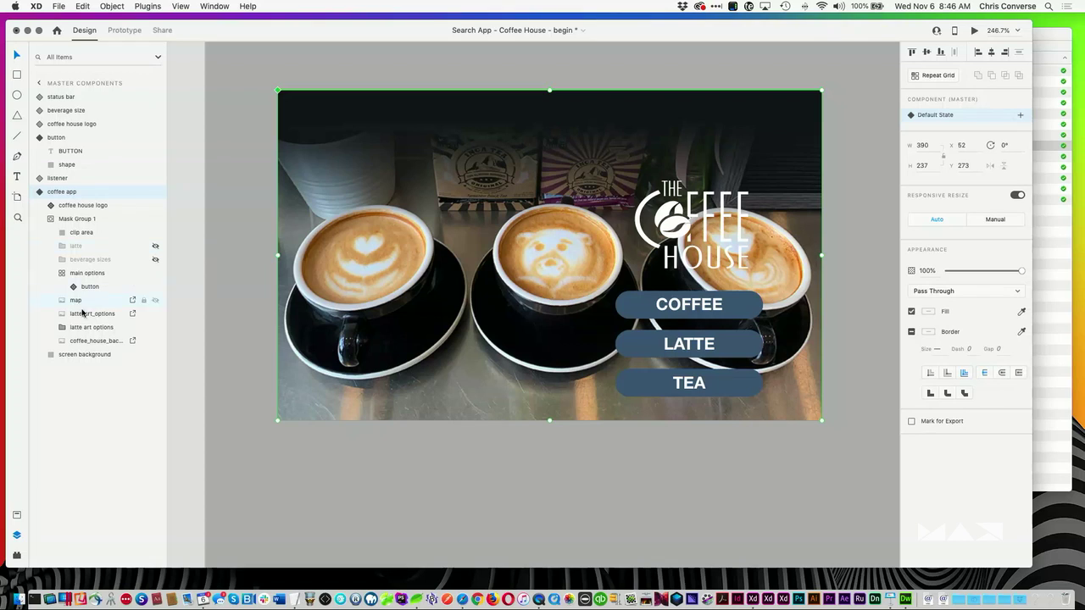
{"action": "left_click", "coordinate": [155, 300]}
{"action": "left_click", "coordinate": [155, 314]}
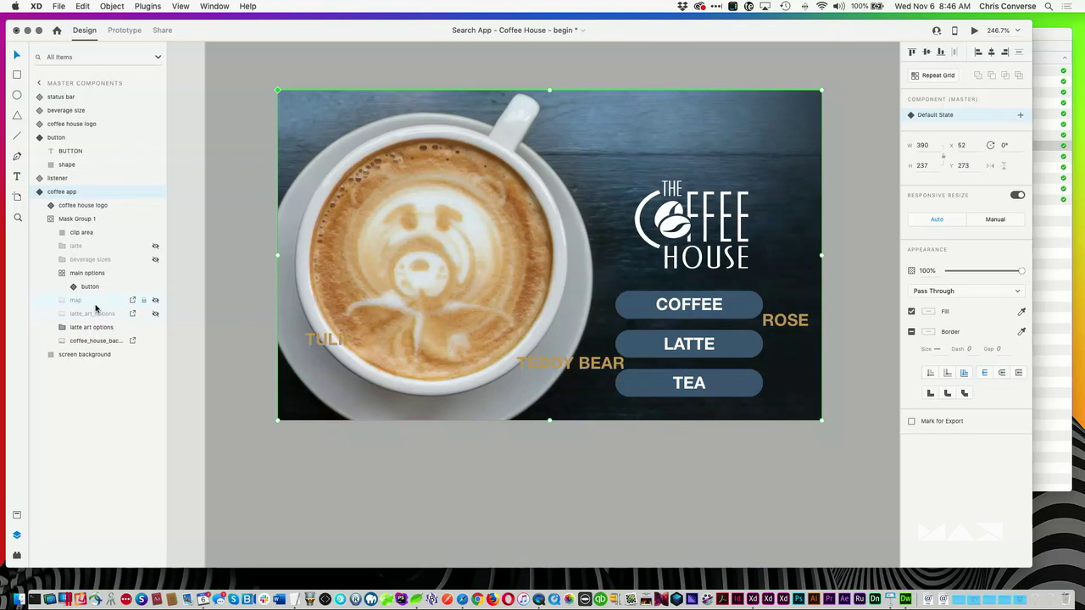
{"action": "left_click", "coordinate": [86, 275]}
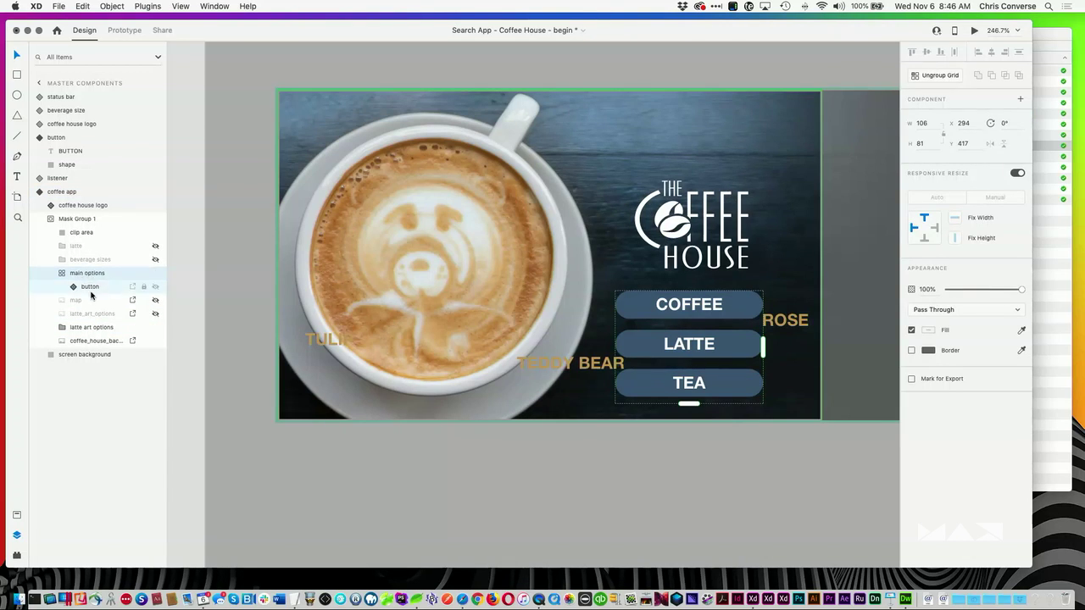
{"action": "left_click", "coordinate": [155, 329]}
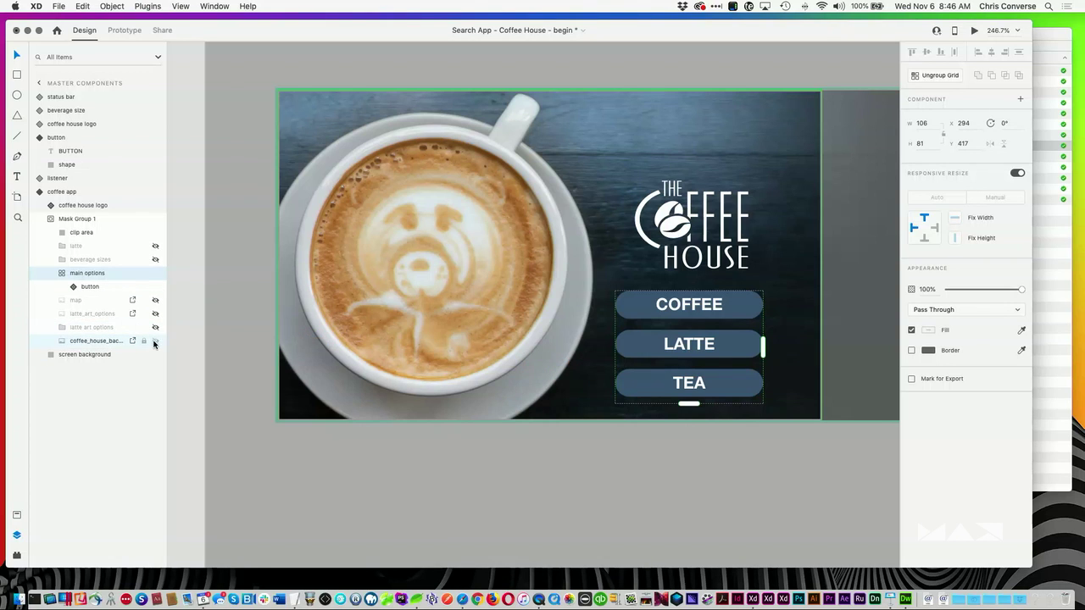
{"action": "left_click", "coordinate": [155, 341]}
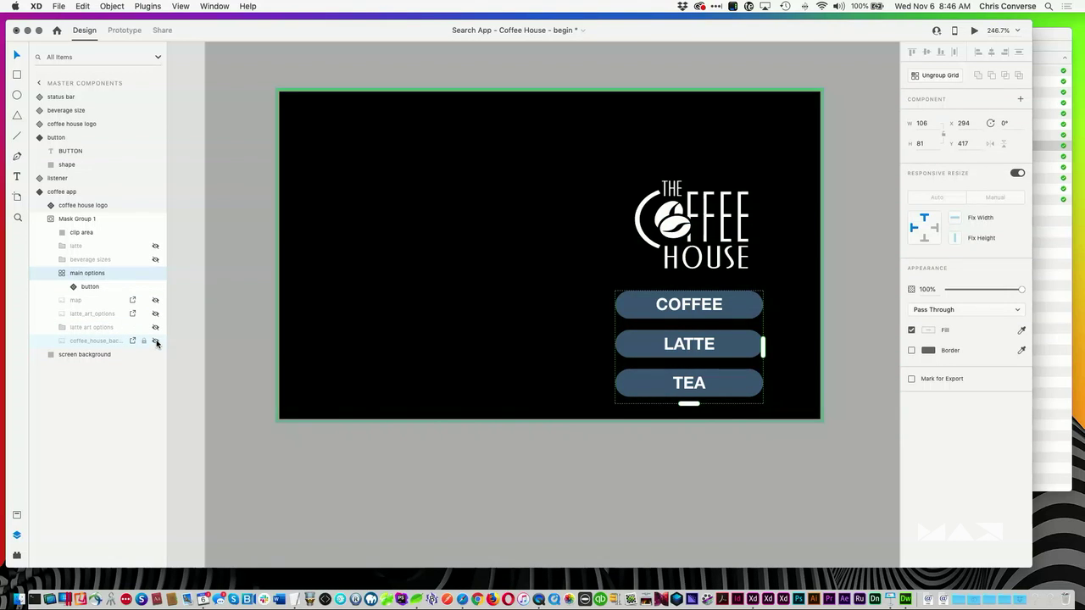
{"action": "left_click", "coordinate": [154, 340]}
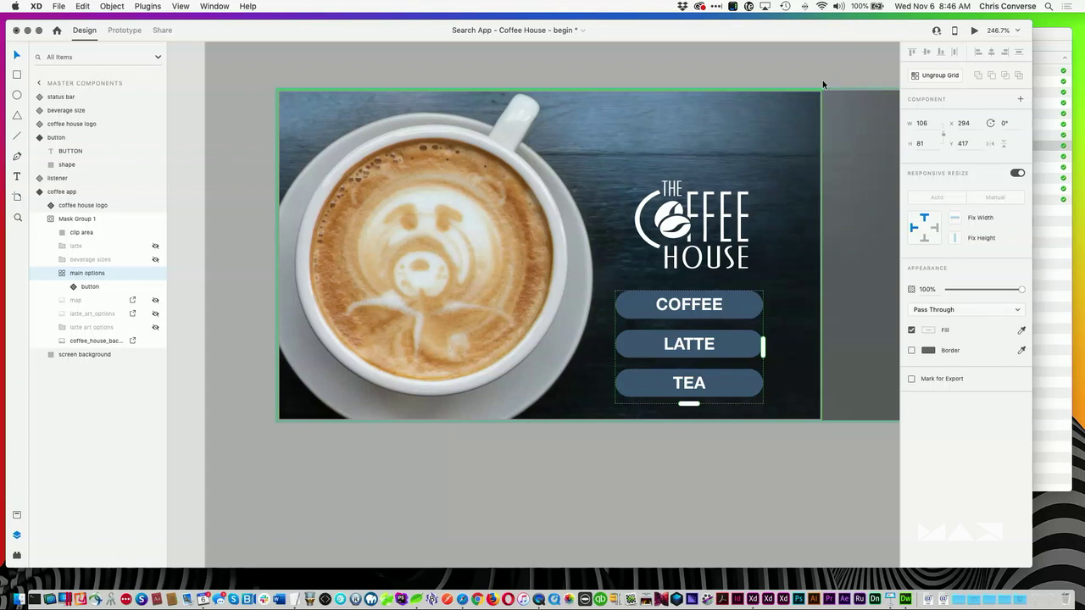
Step: Add a new state named menu to the coffee app component
{"action": "left_click", "coordinate": [246, 121]}
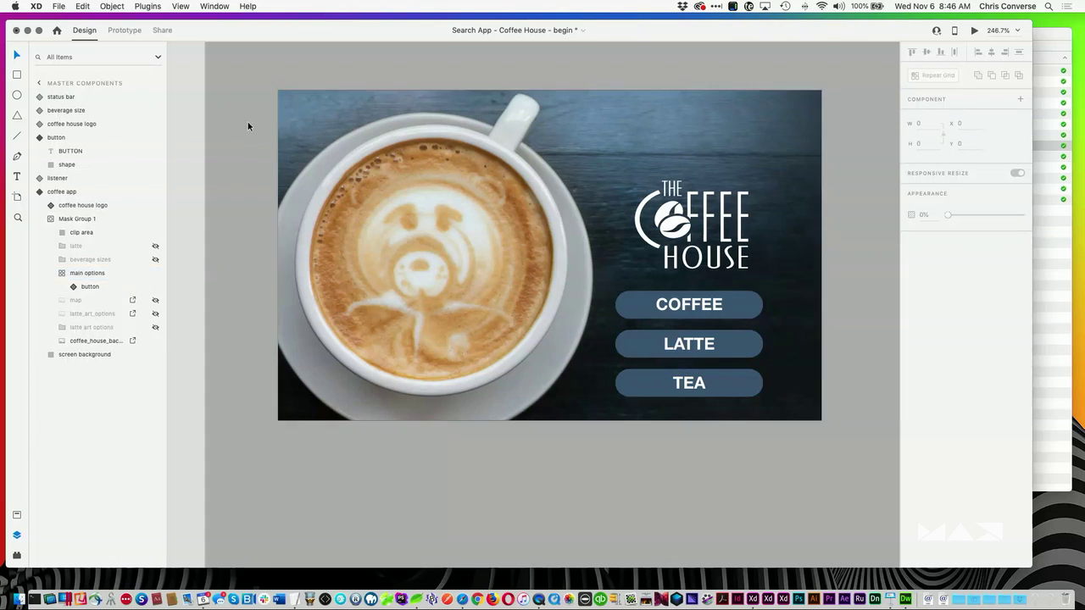
{"action": "left_click", "coordinate": [448, 195]}
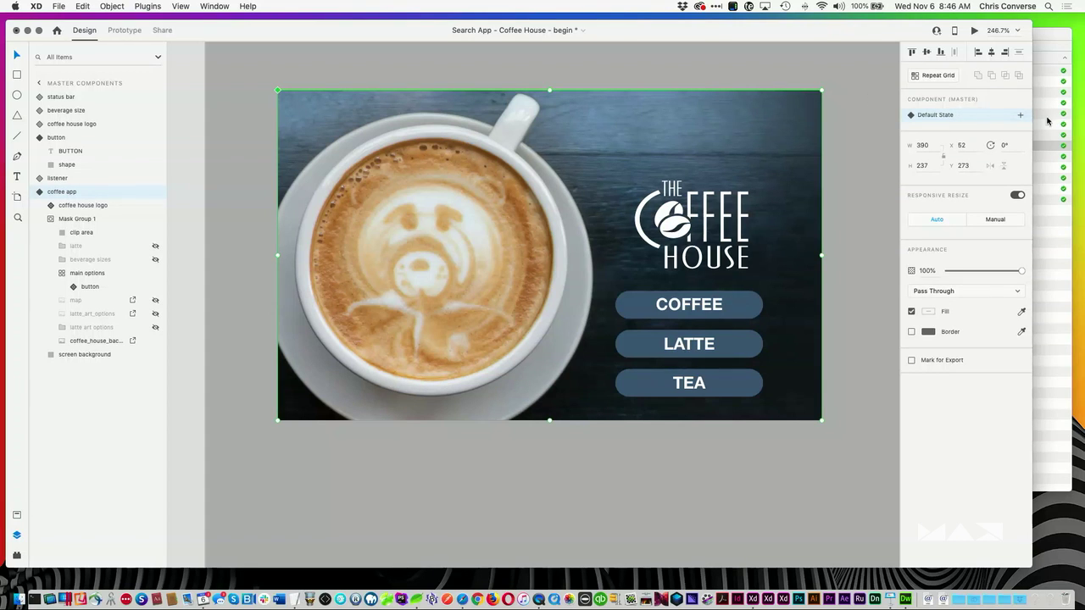
{"action": "left_click", "coordinate": [1022, 118]}
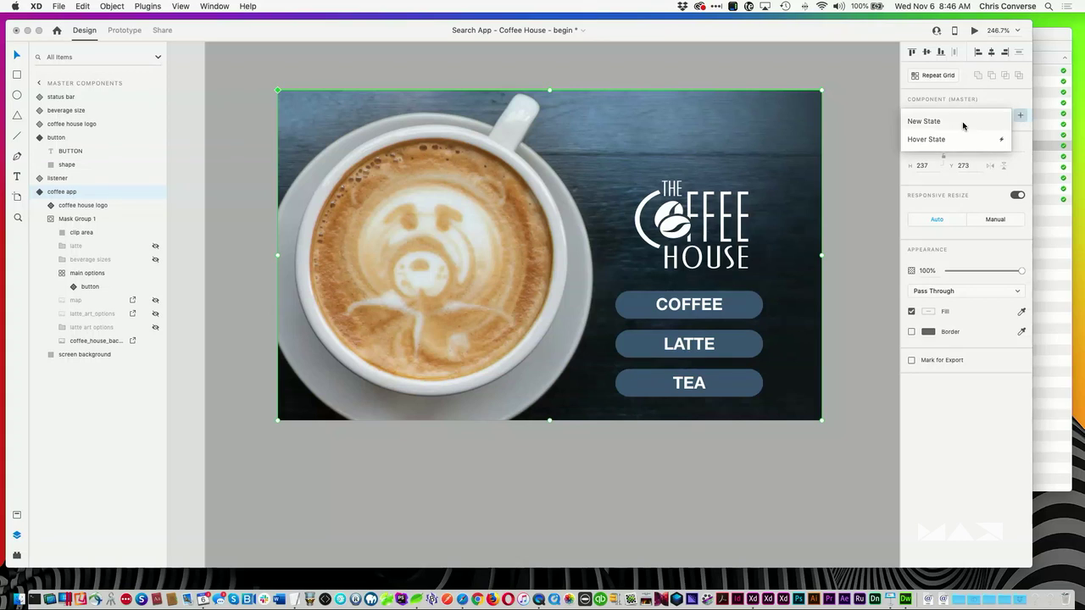
{"action": "left_click", "coordinate": [936, 124]}
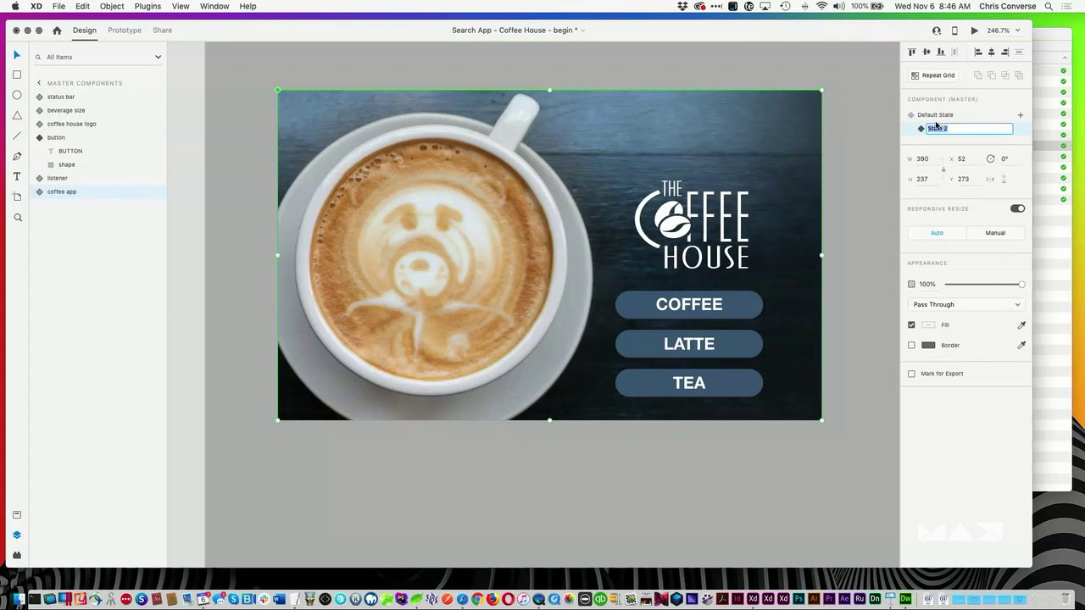
{"action": "type", "text": "man"}
{"action": "type", "text": "nu"}
{"action": "key", "text": "Return"}
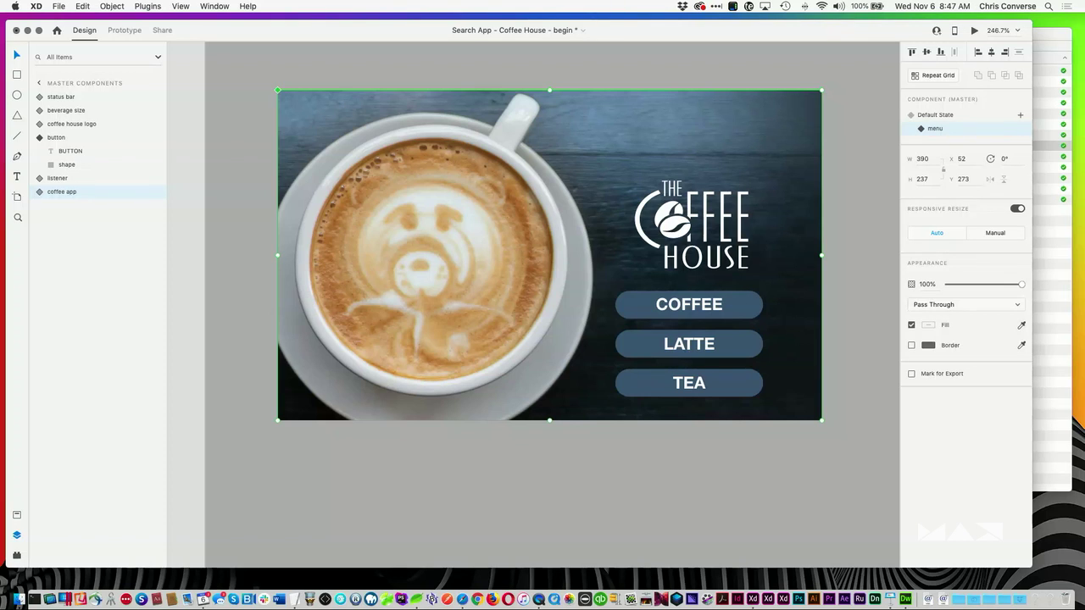
Step: From the Default State, add another new state named latte size
{"action": "left_click", "coordinate": [956, 119]}
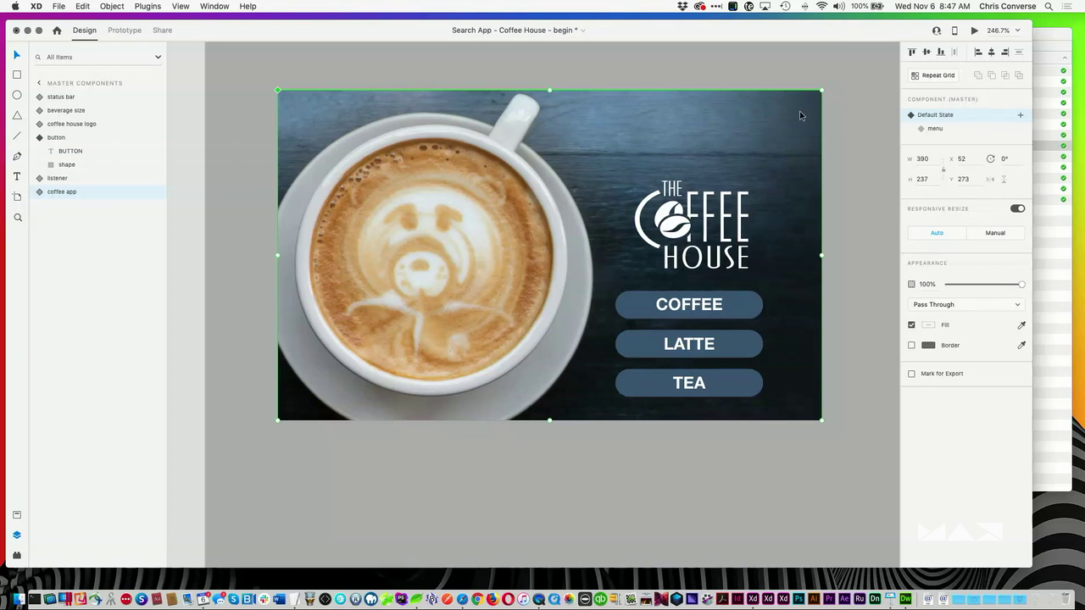
{"action": "left_click", "coordinate": [934, 130]}
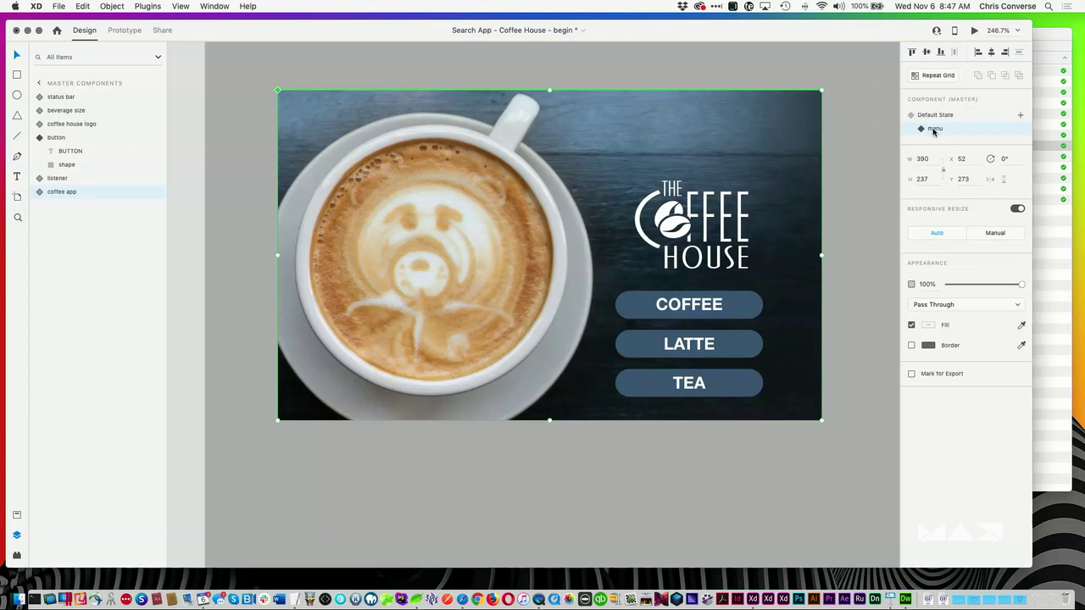
{"action": "left_click", "coordinate": [964, 117]}
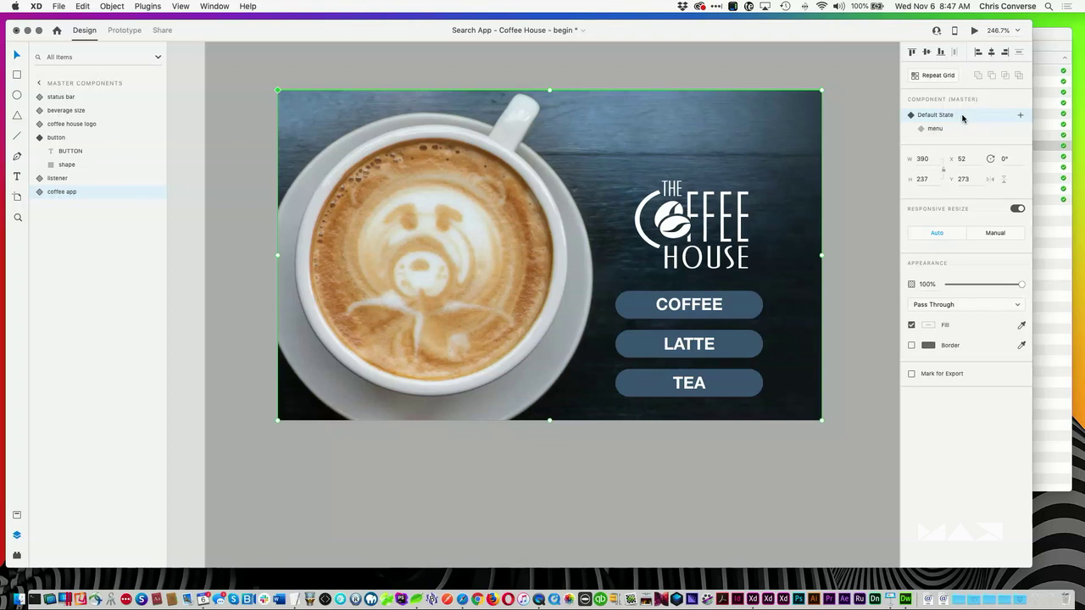
{"action": "left_click", "coordinate": [1021, 116]}
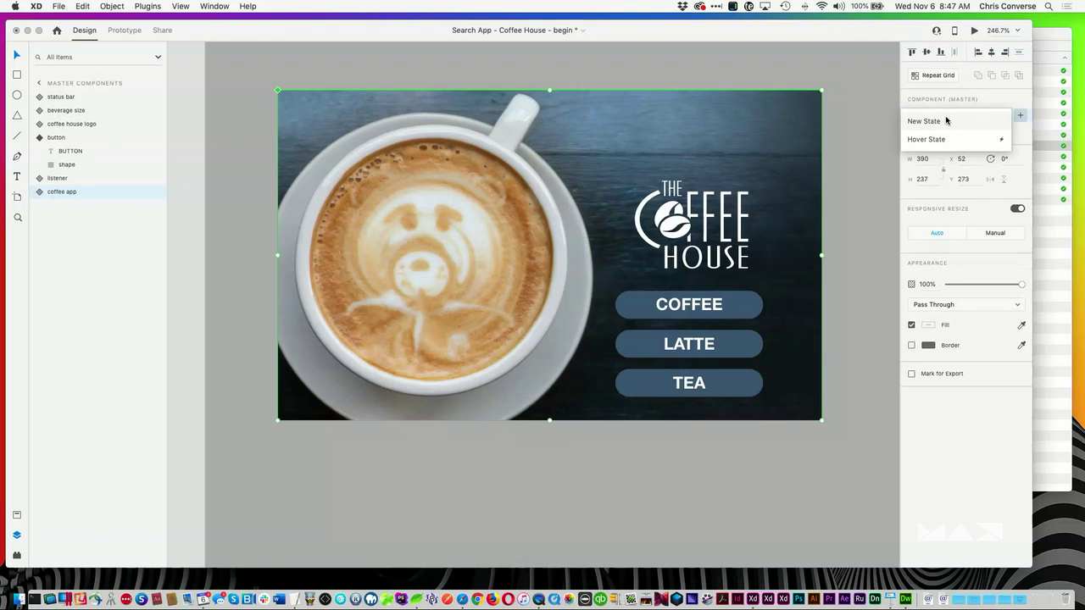
{"action": "left_click", "coordinate": [947, 120]}
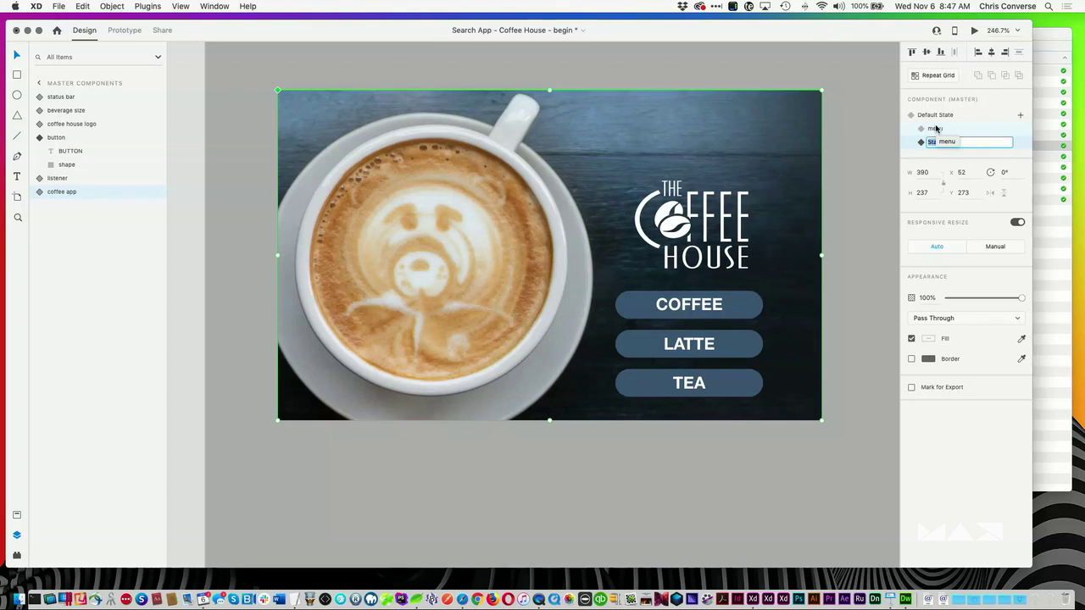
{"action": "type", "text": "size"}
{"action": "key", "text": "Return"}
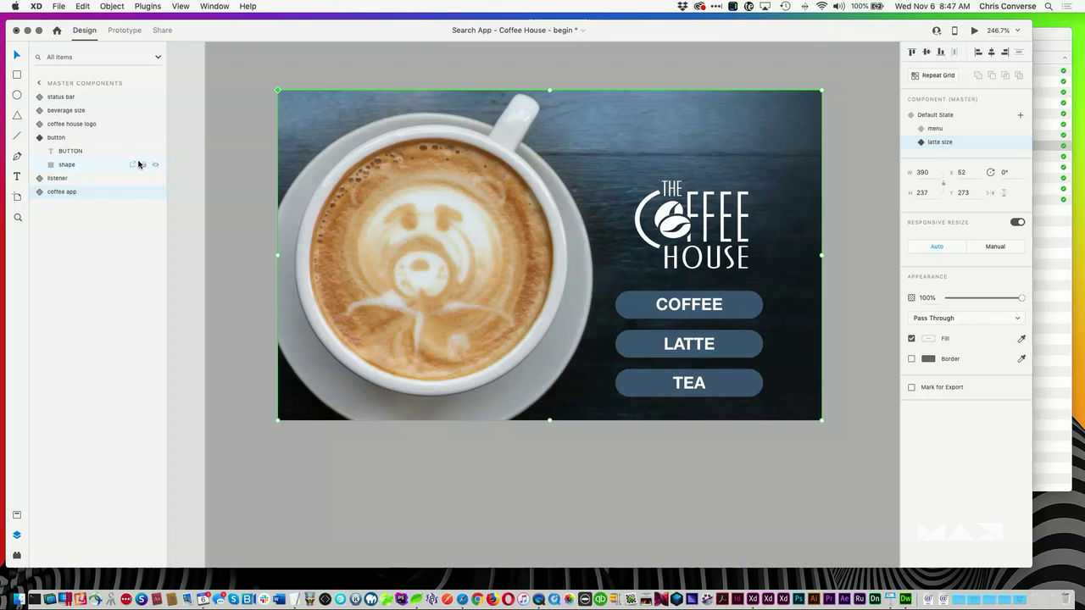
Step: Nudge the coffee background photo slightly left inside Mask Group 1
{"action": "left_click", "coordinate": [35, 191]}
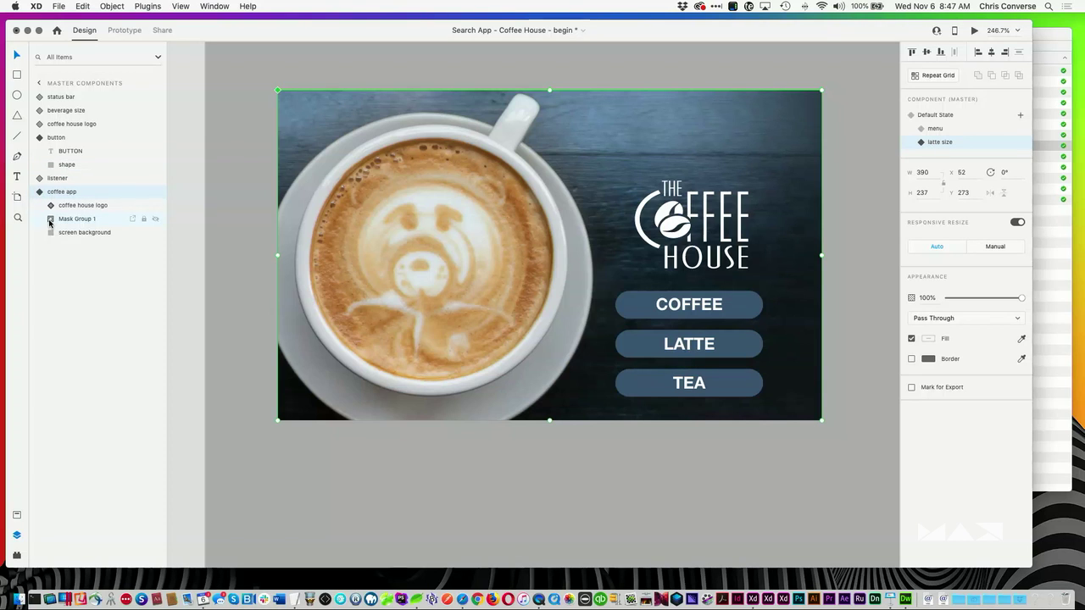
{"action": "left_click", "coordinate": [49, 219]}
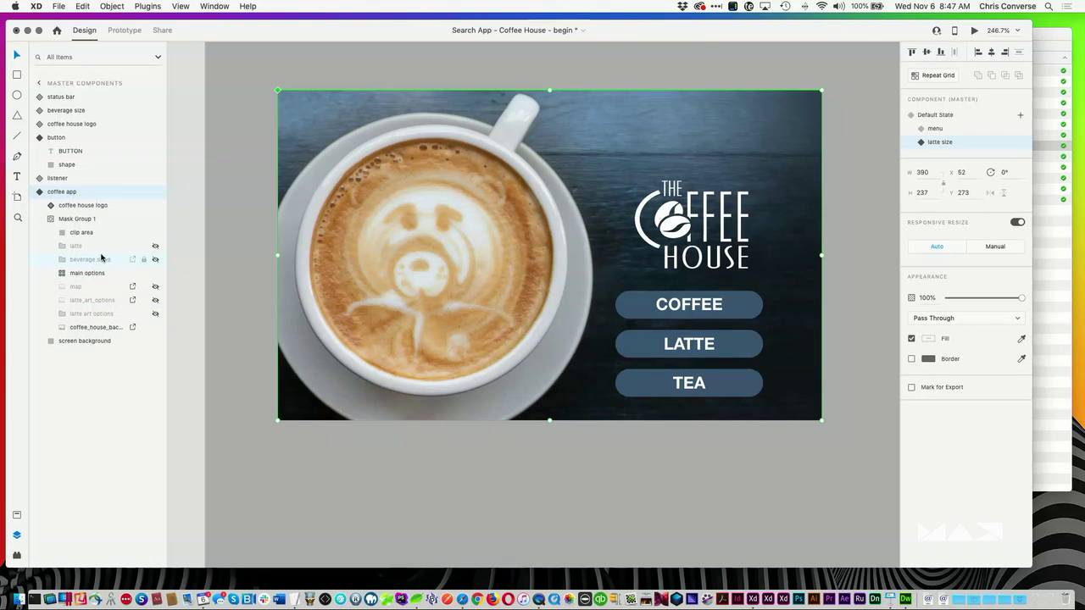
{"action": "left_click", "coordinate": [101, 328]}
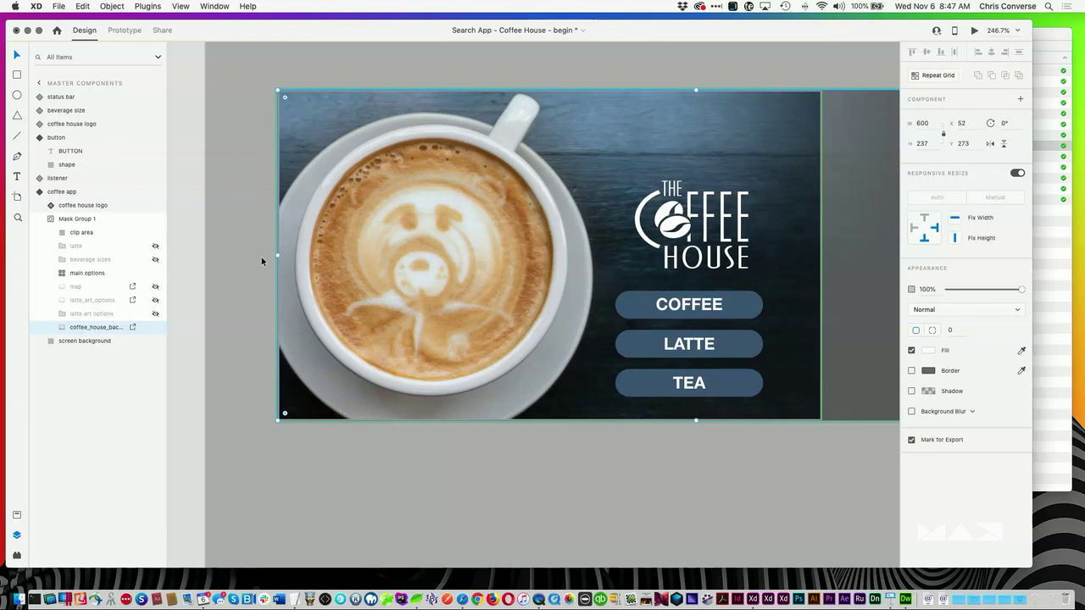
{"action": "key", "text": "shift+Left"}
{"action": "key", "text": "shift+Left"}
{"action": "key", "text": "shift+Left"}
{"action": "key", "text": "shift+Left"}
{"action": "key", "text": "shift+Left"}
{"action": "key", "text": "shift+Left"}
{"action": "key", "text": "shift+Left"}
{"action": "key", "text": "shift+Left"}
{"action": "key", "text": "shift+Left"}
{"action": "key", "text": "shift+Left"}
{"action": "key", "text": "shift+Left"}
{"action": "key", "text": "shift+Left"}
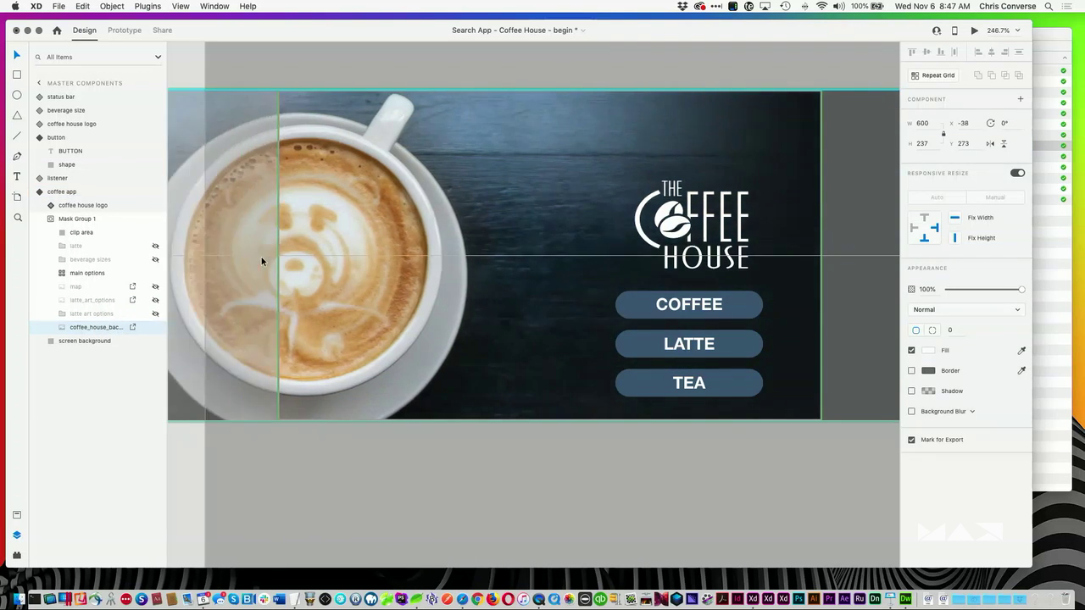
{"action": "key", "text": "shift+Right"}
{"action": "key", "text": "shift+Right"}
{"action": "key", "text": "shift+Right"}
{"action": "key", "text": "shift+Right"}
{"action": "key", "text": "Left"}
{"action": "key", "text": "Left"}
{"action": "key", "text": "Left"}
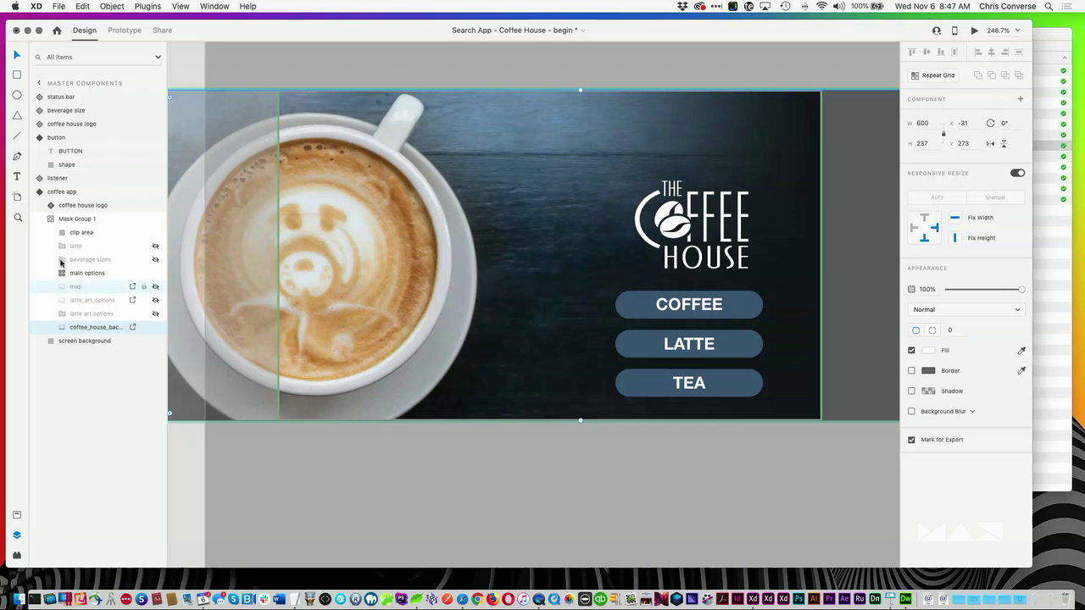
Step: Hide the COFFEE, LATTE, TEA buttons and move the Coffee House logo up and left
{"action": "left_click", "coordinate": [155, 273]}
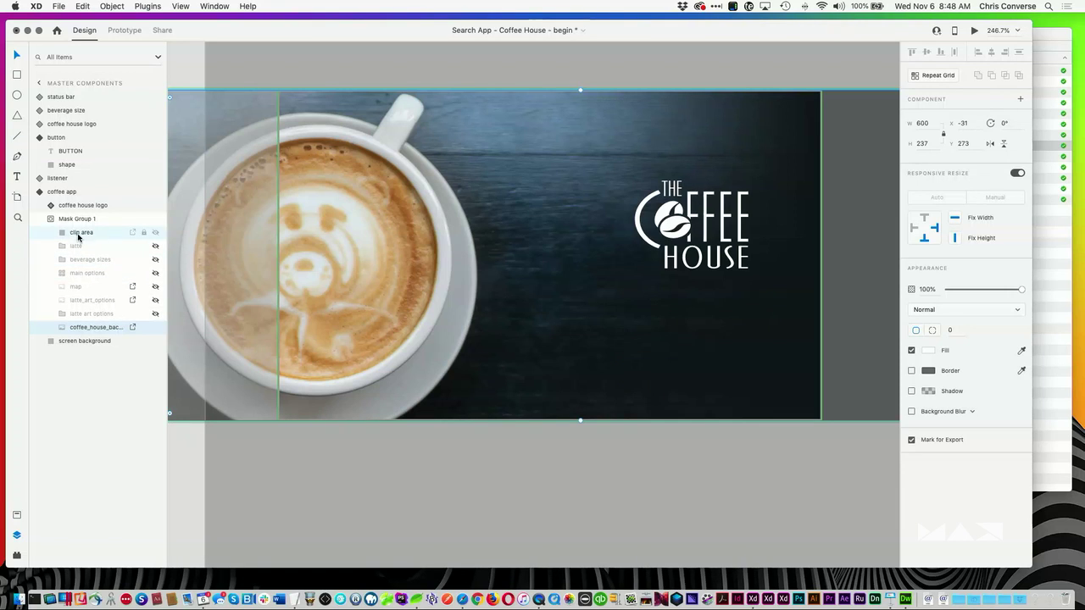
{"action": "left_click", "coordinate": [70, 195]}
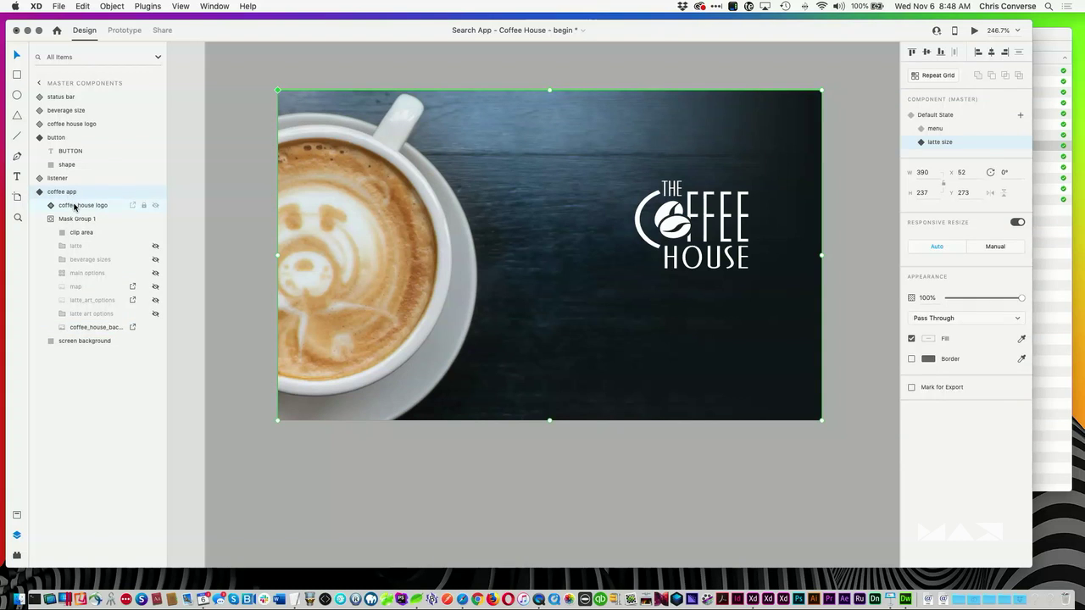
{"action": "left_click", "coordinate": [75, 206]}
{"action": "key", "text": "shift+Left"}
{"action": "key", "text": "shift+Left"}
{"action": "key", "text": "shift+Left"}
{"action": "key", "text": "shift+Up"}
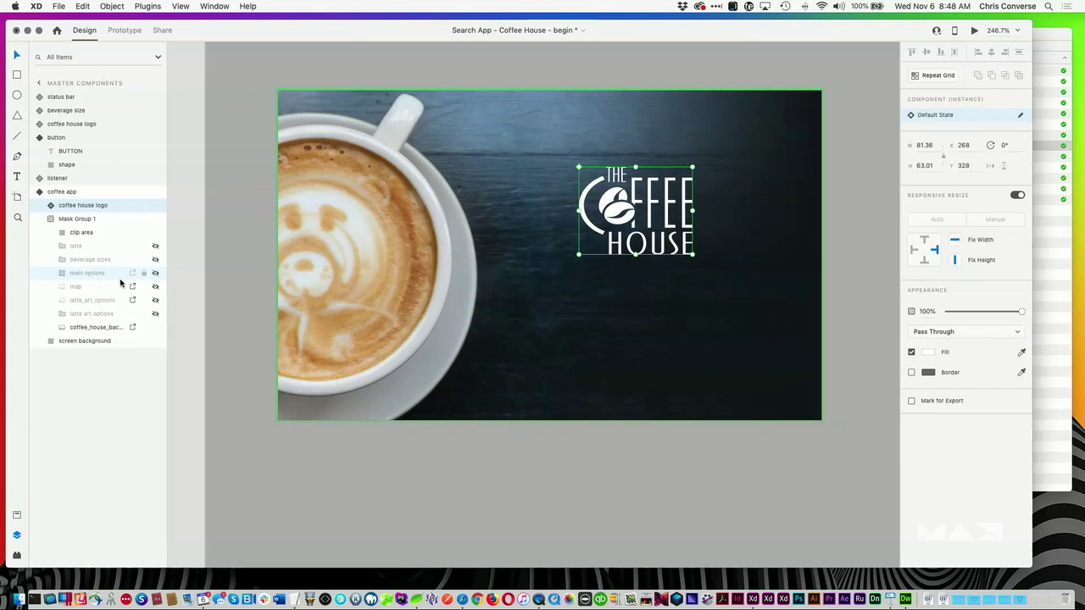
Step: Show the cup sizes and LATTE heading, and move the heading down
{"action": "left_click", "coordinate": [155, 315]}
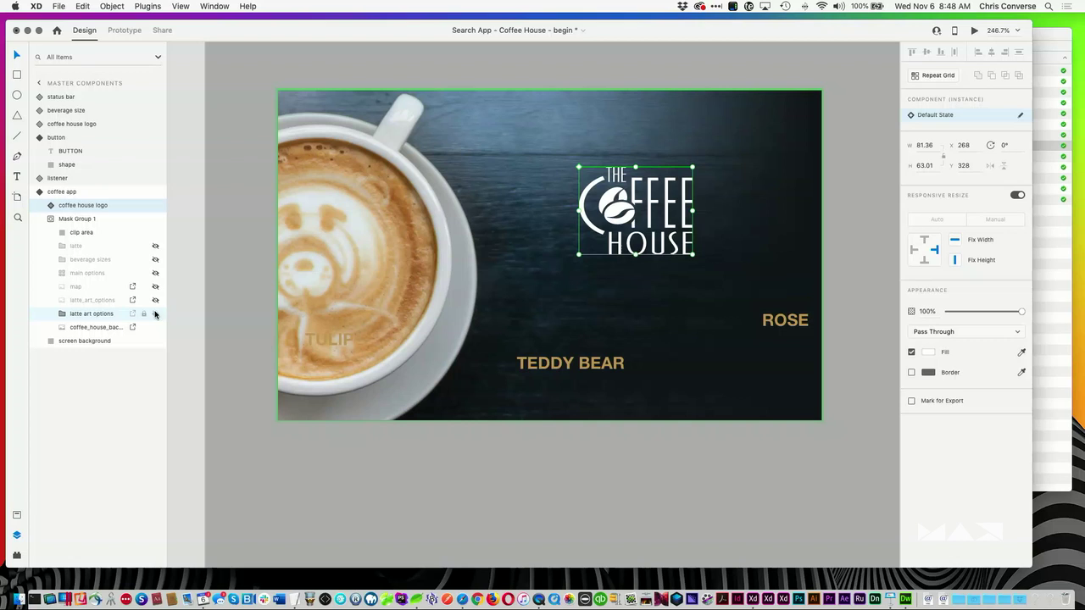
{"action": "left_click", "coordinate": [155, 259]}
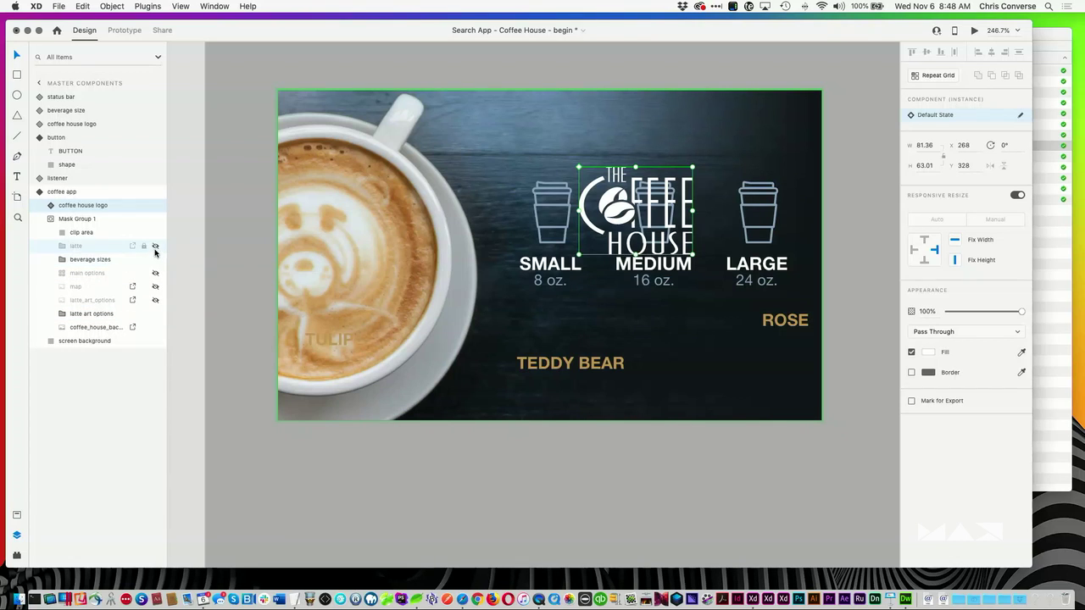
{"action": "left_click", "coordinate": [156, 246]}
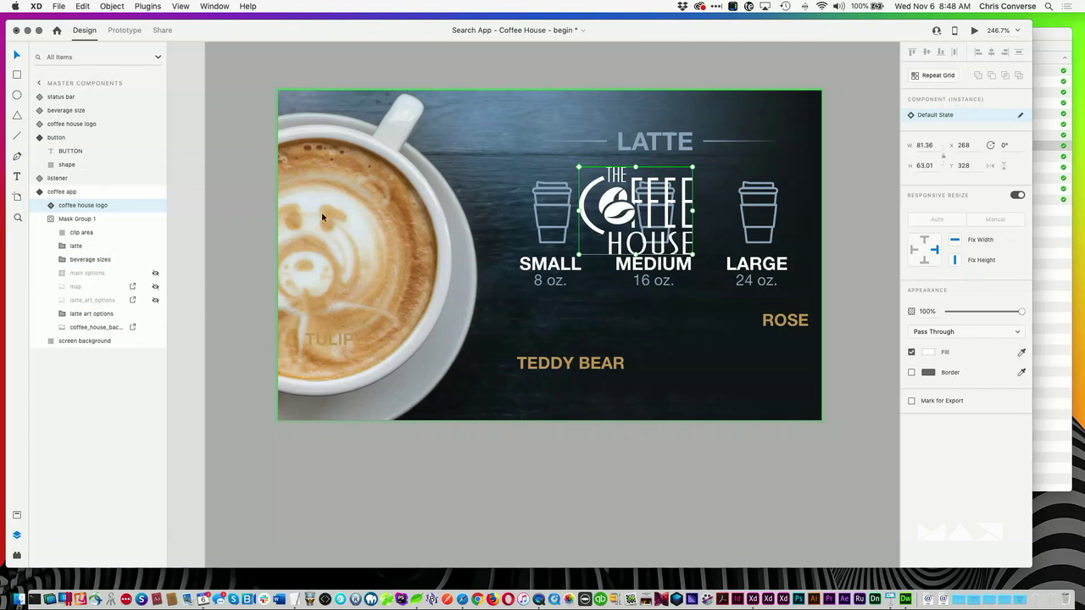
{"action": "left_click", "coordinate": [94, 246]}
{"action": "key", "text": "shift+Down"}
{"action": "key", "text": "shift+Down"}
{"action": "key", "text": "shift+Down"}
{"action": "key", "text": "shift+Down"}
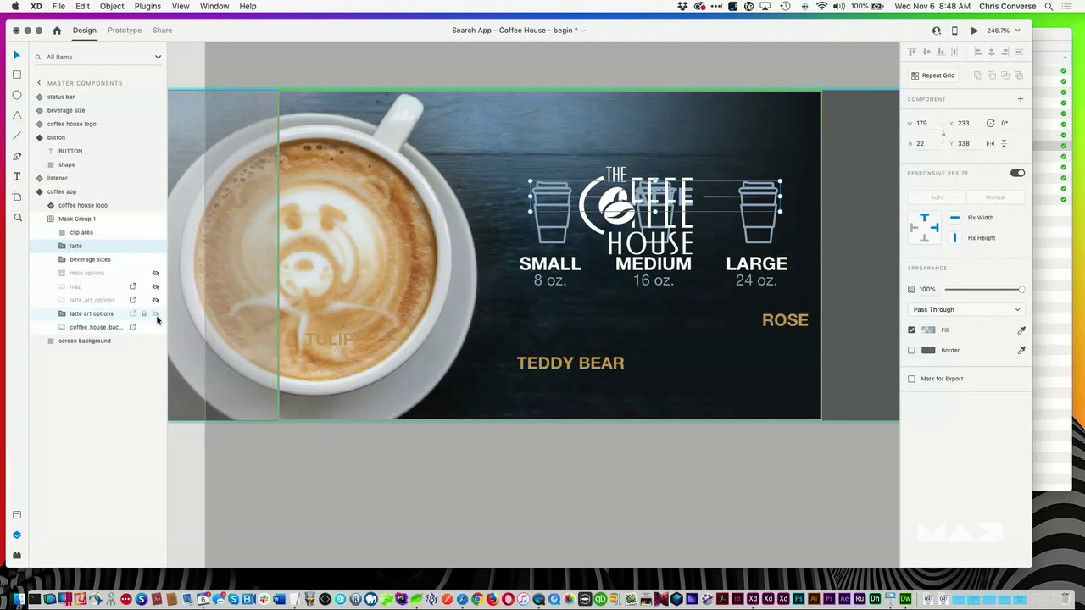
{"action": "left_click", "coordinate": [155, 313]}
Step: Move the beverage sizes cups down two steps and the LATTE heading below the logo
{"action": "left_click", "coordinate": [95, 259]}
{"action": "key", "text": "shift+Down"}
{"action": "key", "text": "shift+Down"}
{"action": "key", "text": "shift+Down"}
{"action": "key", "text": "shift+Down"}
{"action": "key", "text": "shift+Down"}
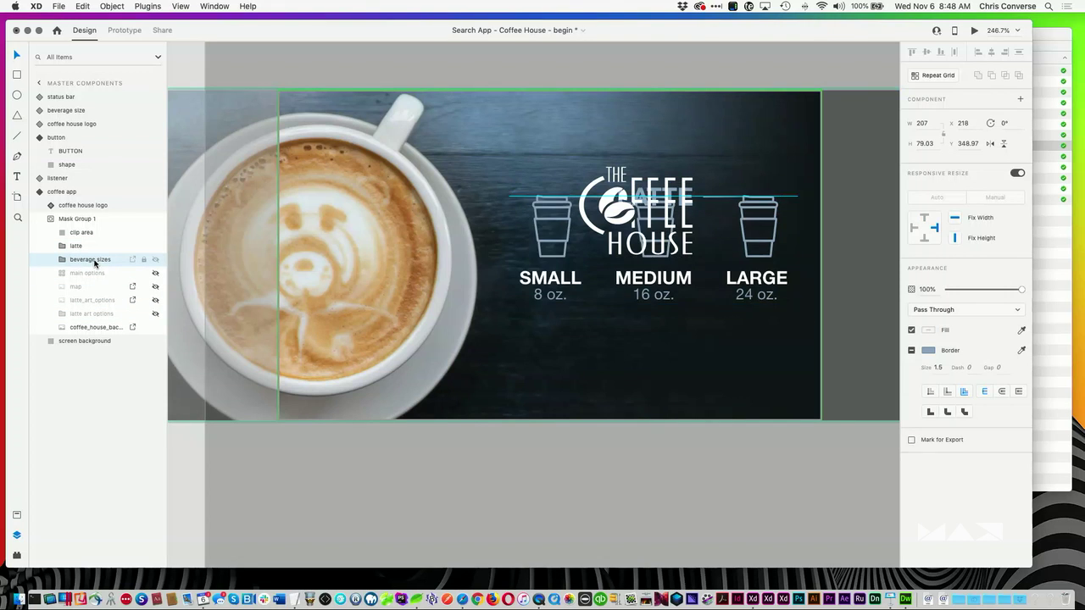
{"action": "key", "text": "shift+Down"}
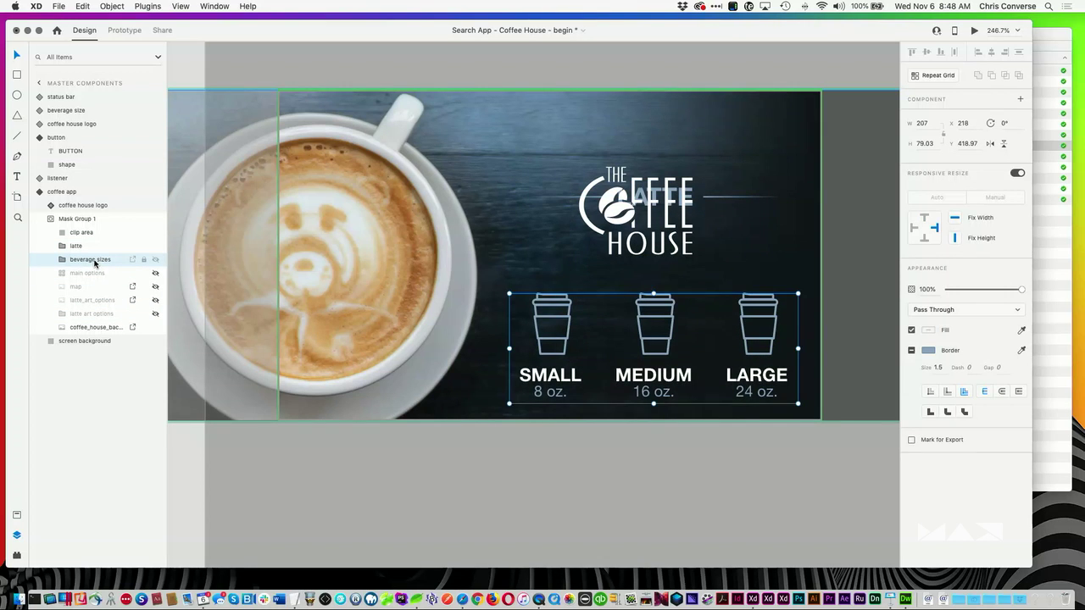
{"action": "left_click", "coordinate": [97, 246]}
{"action": "key", "text": "shift+Down"}
{"action": "key", "text": "shift+Down"}
{"action": "key", "text": "shift+Down"}
{"action": "key", "text": "shift+Down"}
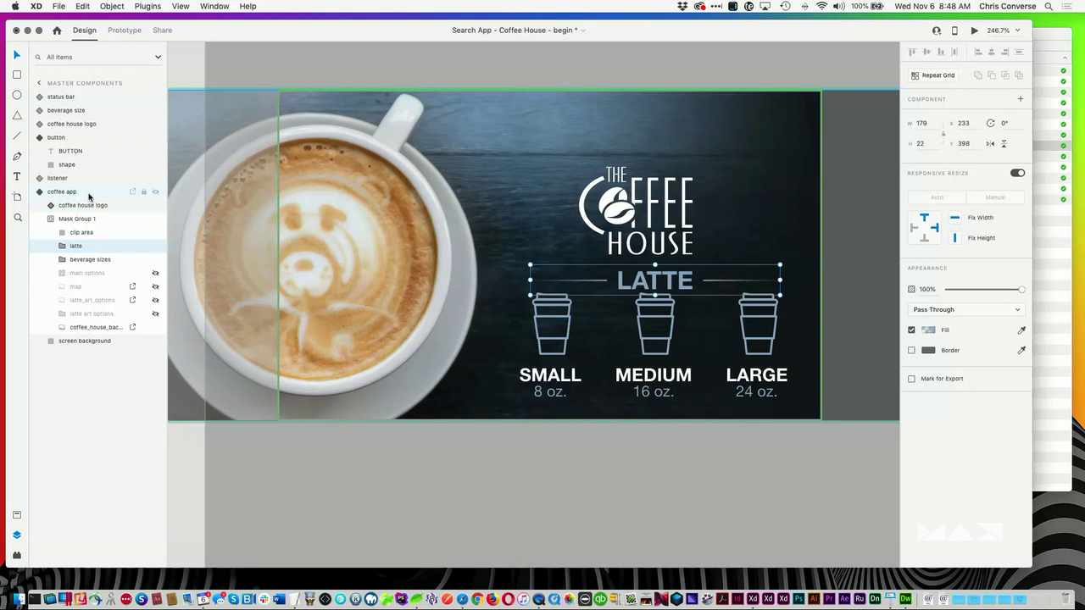
{"action": "left_click", "coordinate": [90, 194]}
{"action": "left_click", "coordinate": [93, 205]}
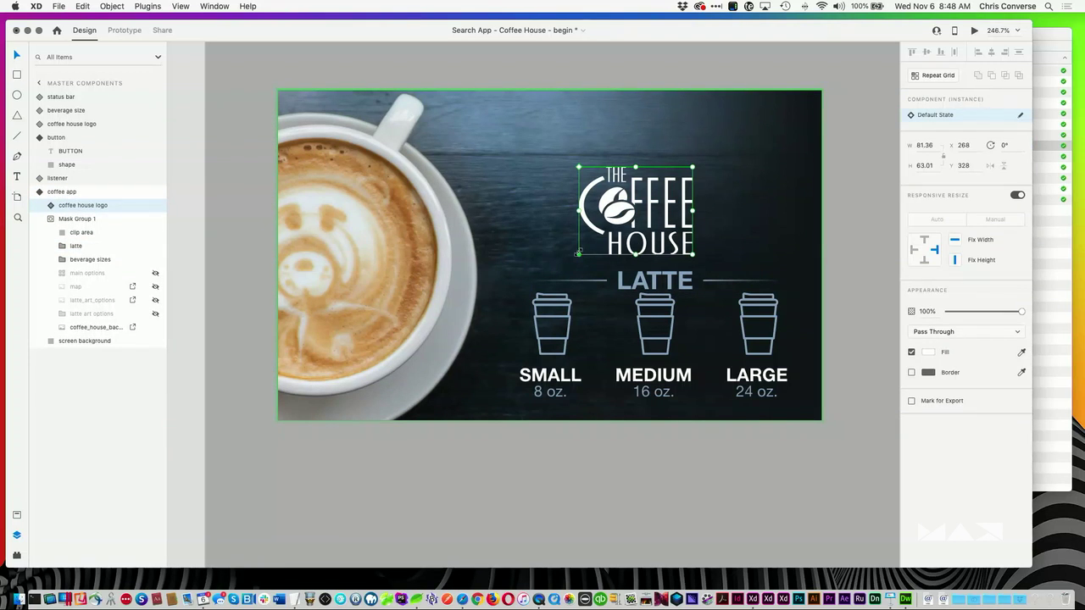
Step: Shrink the logo to about 47 × 37 with Responsive Resize off, then raise LATTE beneath it
{"action": "left_click_drag", "start_coordinate": [579, 252], "coordinate": [602, 236]}
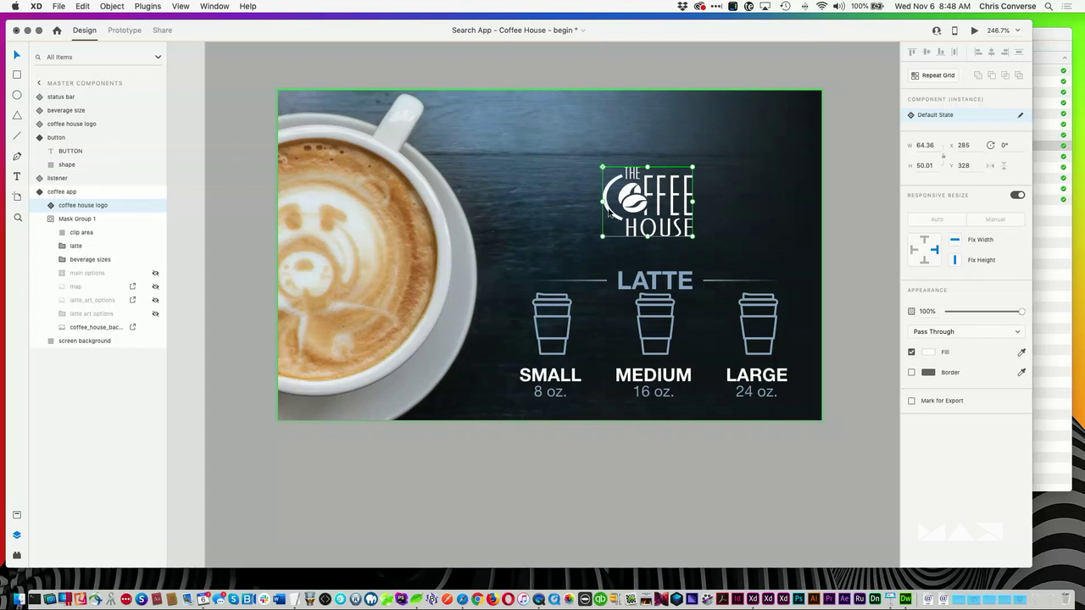
{"action": "left_click", "coordinate": [1017, 196]}
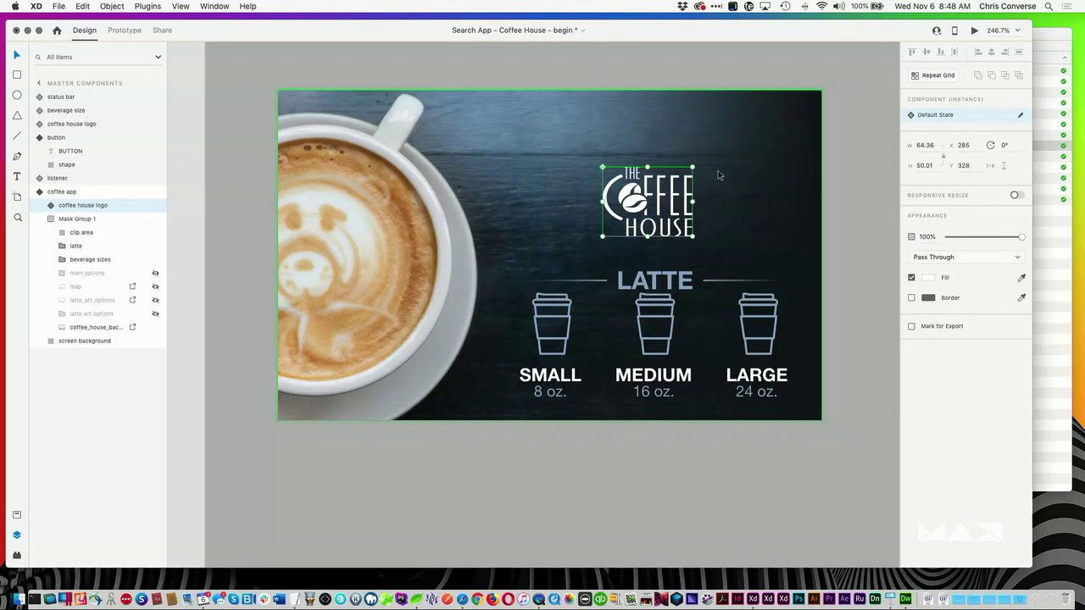
{"action": "left_click_drag", "start_coordinate": [683, 227], "coordinate": [693, 229]}
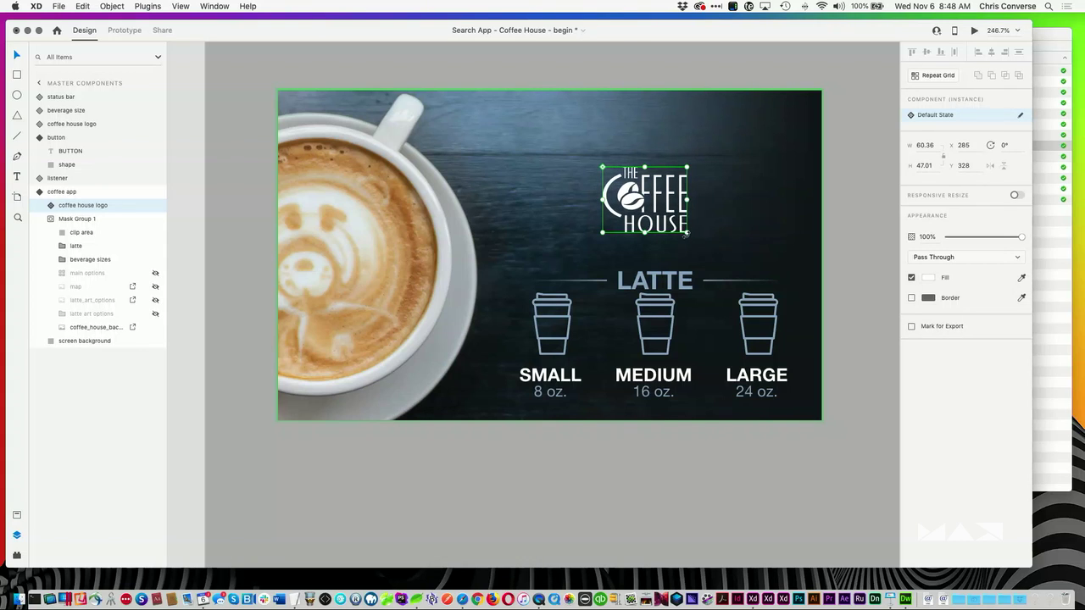
{"action": "left_click_drag", "start_coordinate": [687, 231], "coordinate": [647, 205]}
{"action": "left_click", "coordinate": [642, 216]}
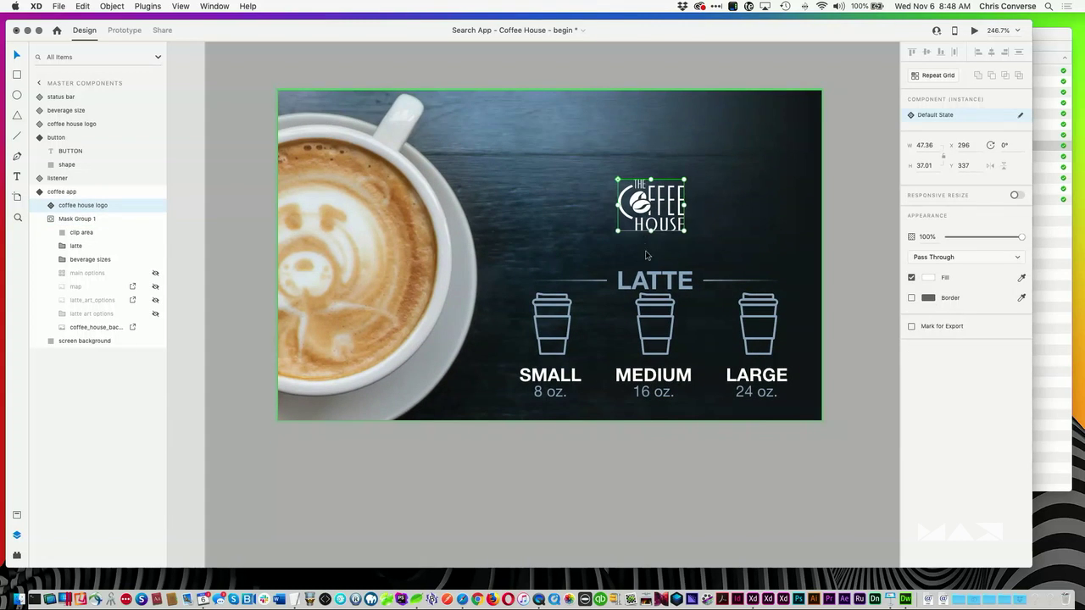
{"action": "left_click", "coordinate": [75, 248]}
{"action": "key", "text": "Up"}
{"action": "key", "text": "Up"}
{"action": "key", "text": "Up"}
{"action": "key", "text": "Up"}
{"action": "key", "text": "Up"}
{"action": "key", "text": "Up"}
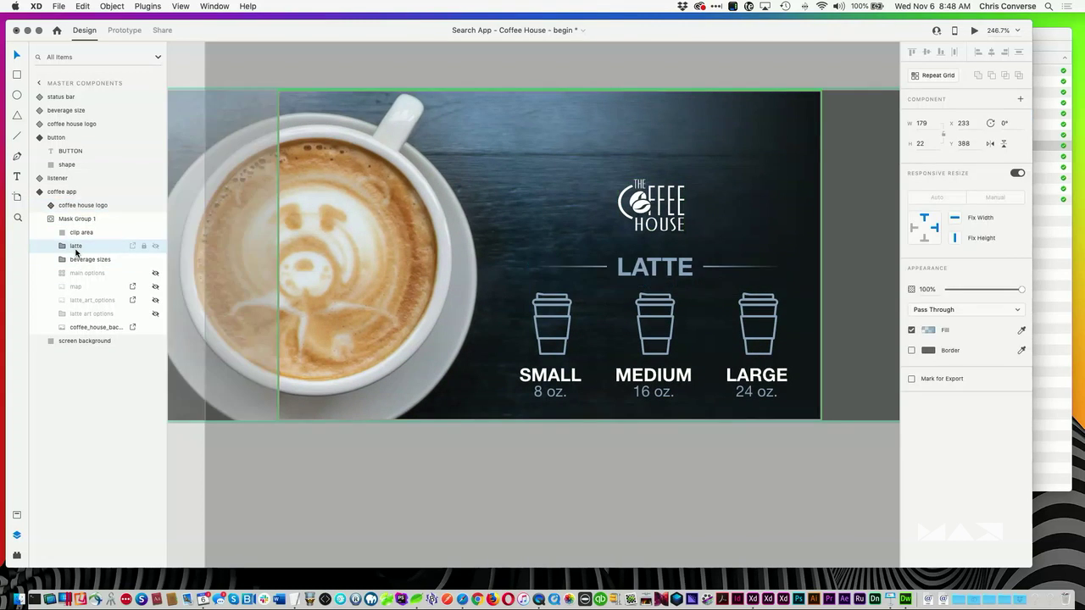
Step: Select the coffee app component and compare its Default, menu and latte size states
{"action": "left_click", "coordinate": [181, 66]}
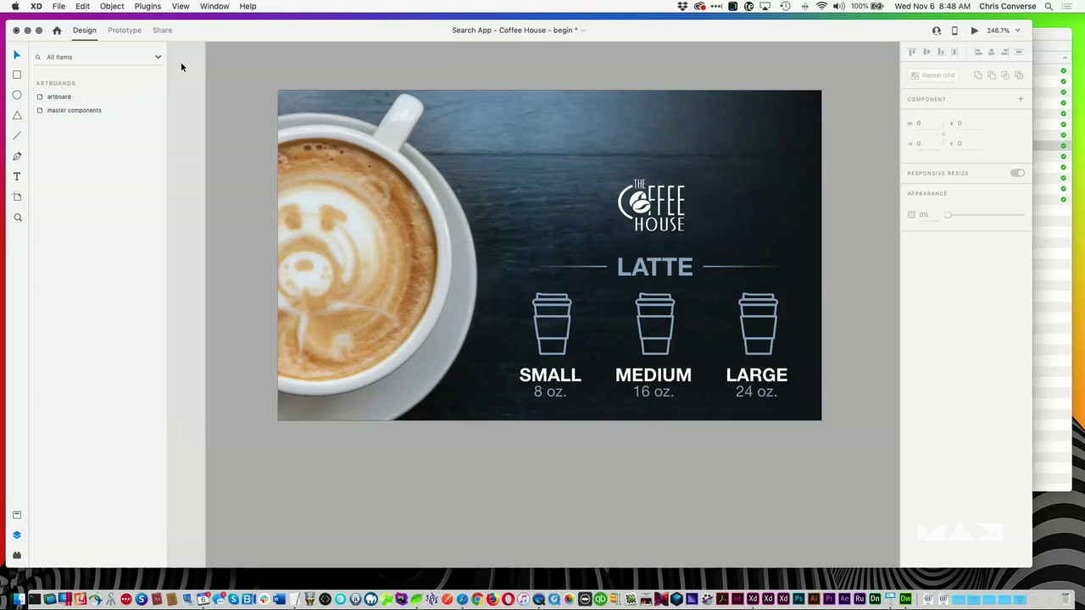
{"action": "left_click", "coordinate": [299, 165]}
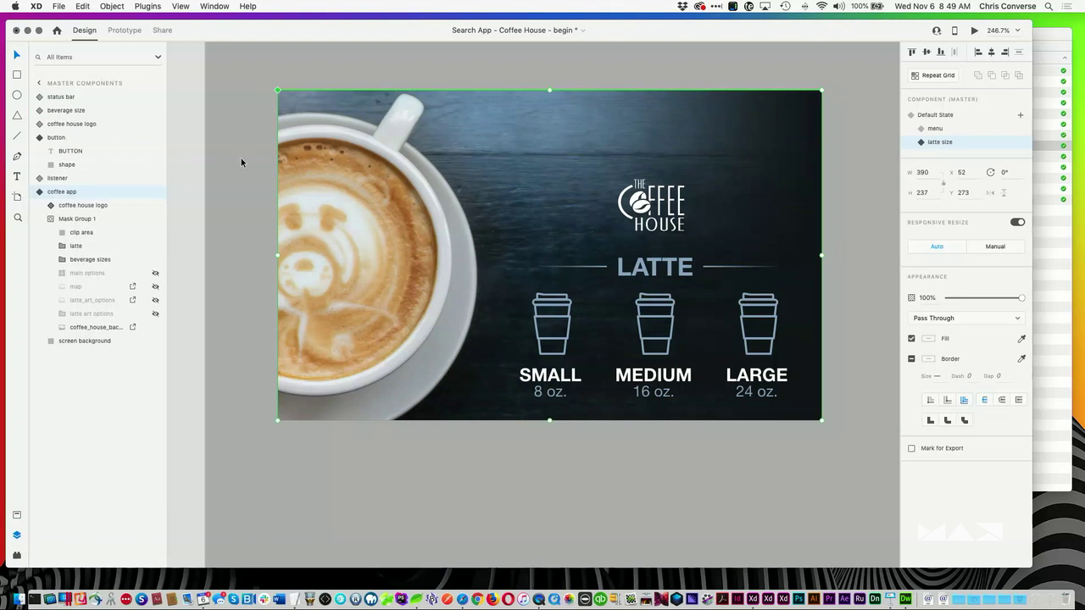
{"action": "left_click", "coordinate": [941, 128]}
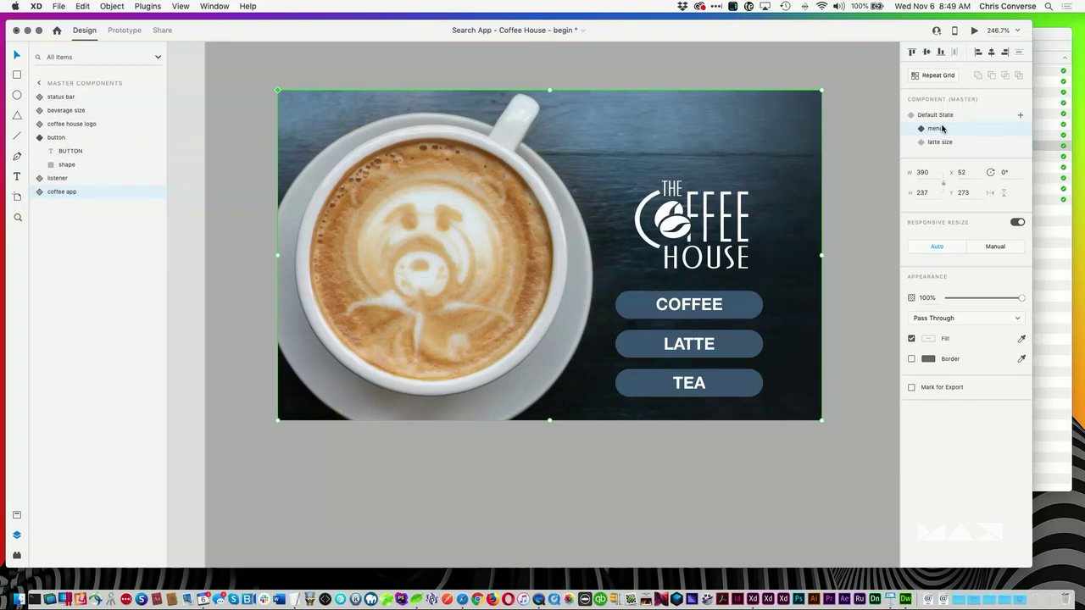
{"action": "left_click", "coordinate": [933, 142]}
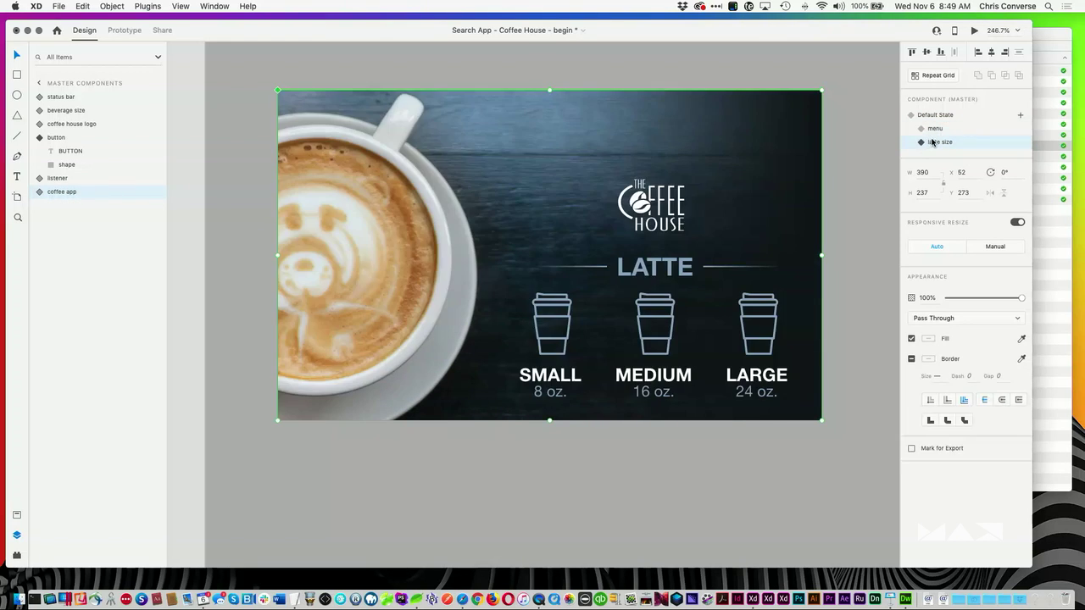
{"action": "left_click", "coordinate": [934, 128]}
{"action": "left_click", "coordinate": [938, 117]}
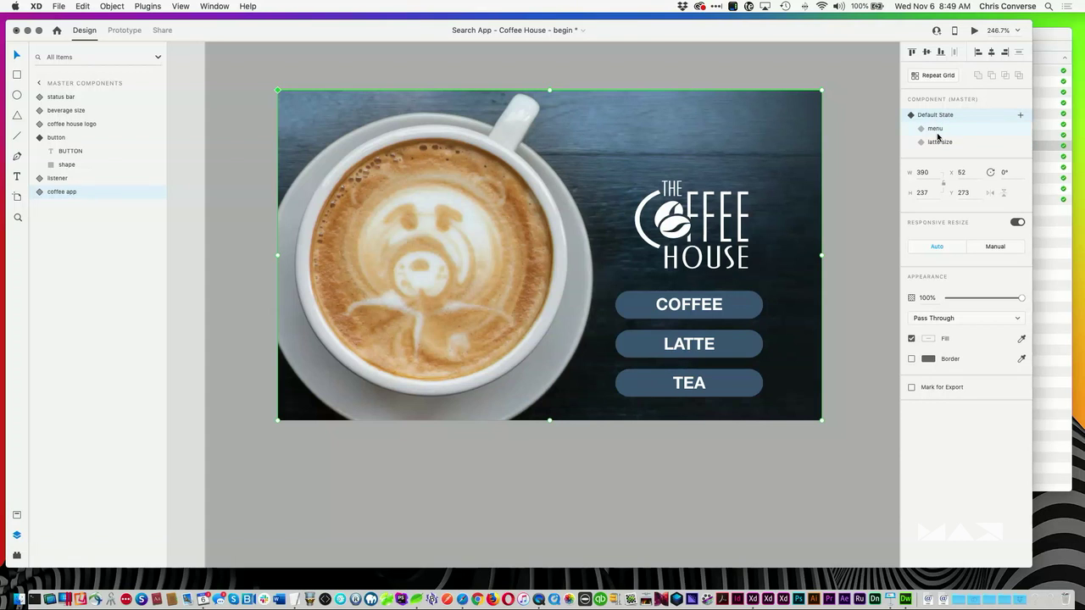
{"action": "left_click", "coordinate": [946, 142]}
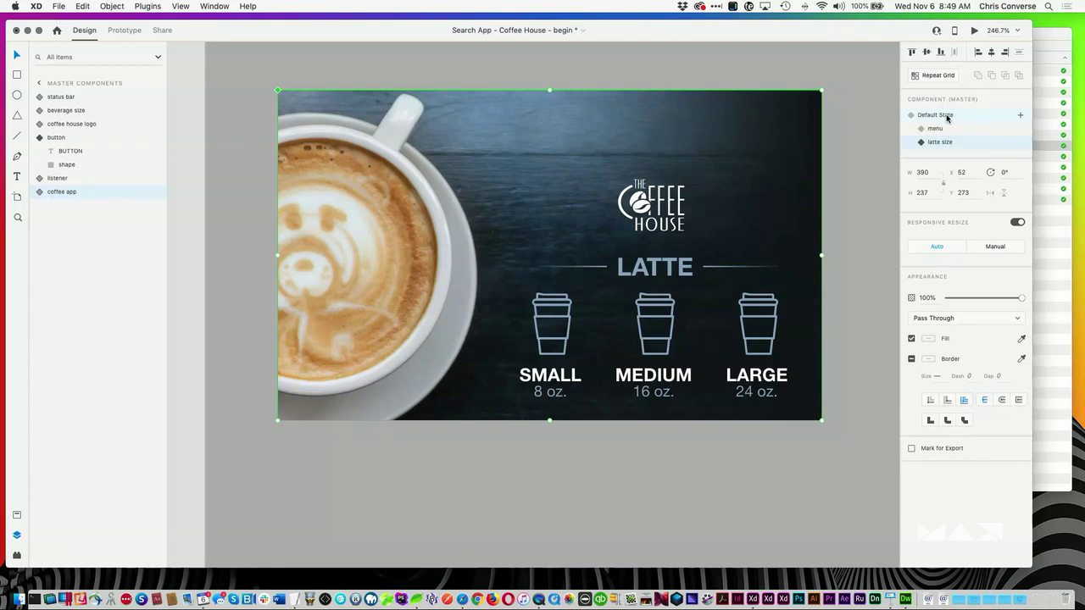
{"action": "left_click", "coordinate": [947, 118]}
{"action": "left_click", "coordinate": [946, 142]}
Step: Add a new component state named latte art
{"action": "left_click", "coordinate": [1019, 116]}
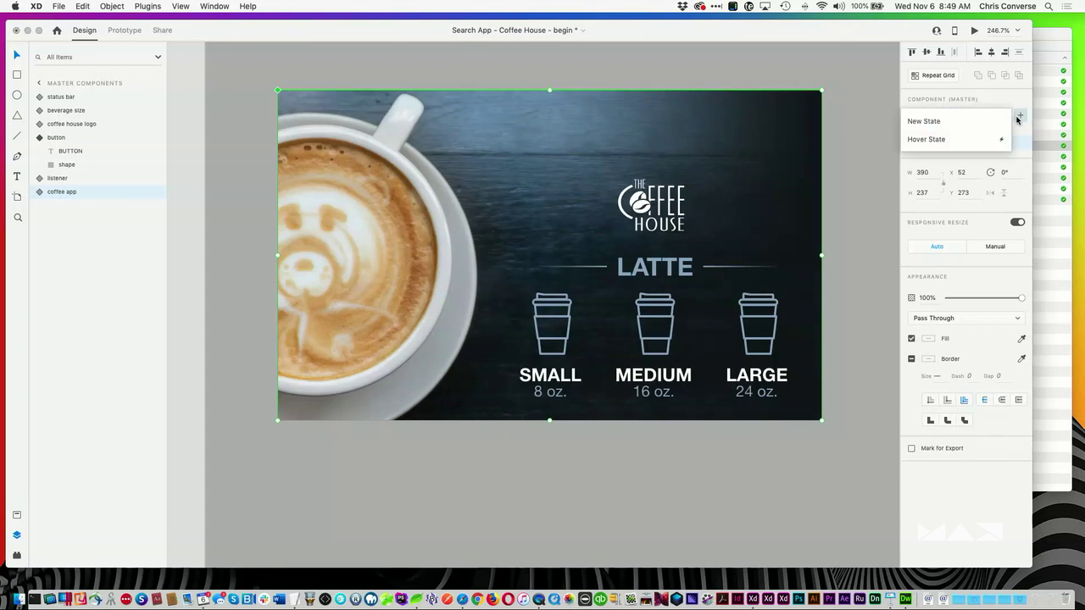
{"action": "left_click", "coordinate": [925, 121]}
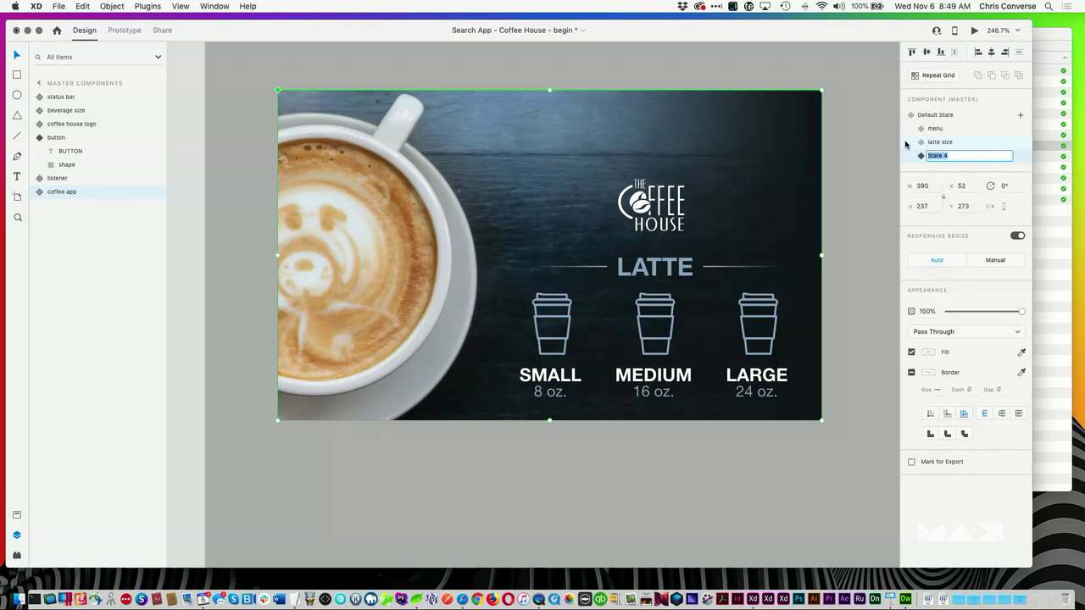
{"action": "type", "text": "latt"}
{"action": "key", "text": "Return"}
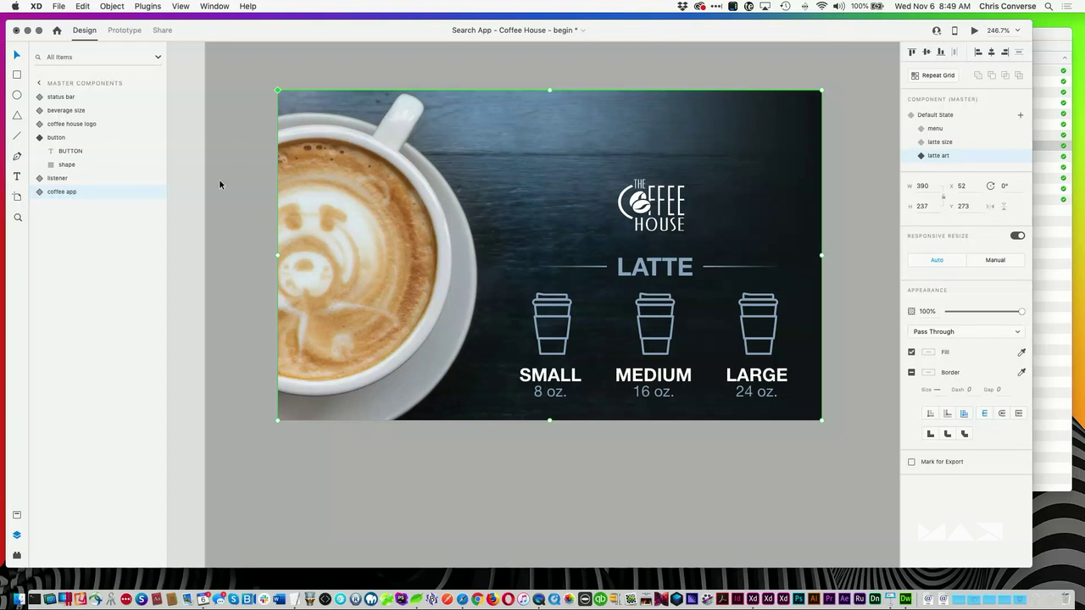
Step: Show the latte art labels and photo, hide sizes and LATTE, and send the photo beneath the labels
{"action": "left_click", "coordinate": [41, 191]}
{"action": "left_click", "coordinate": [50, 220]}
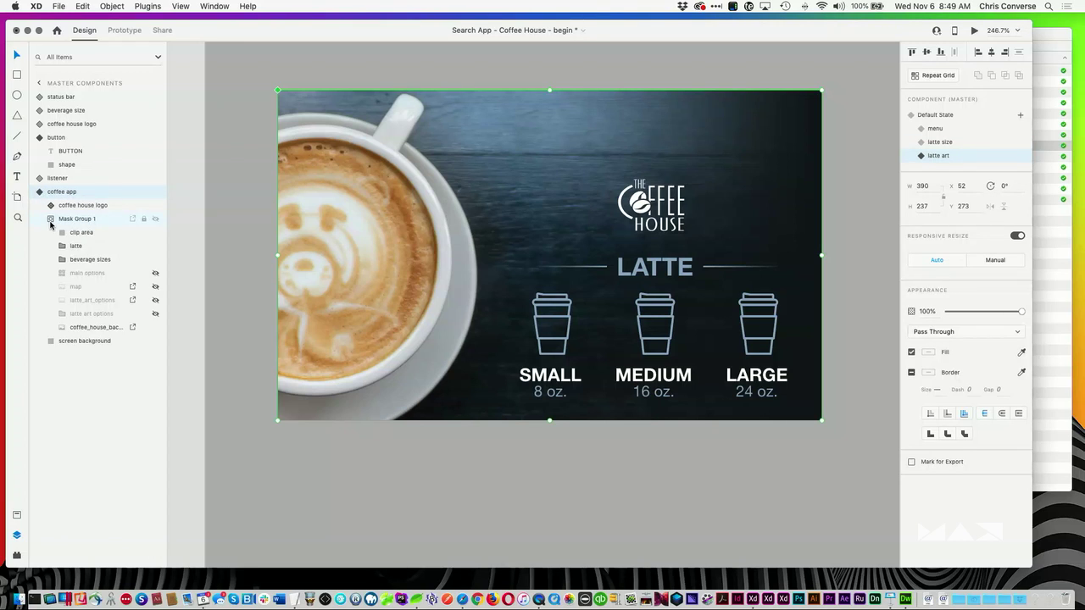
{"action": "left_click", "coordinate": [156, 314]}
{"action": "left_click", "coordinate": [156, 300]}
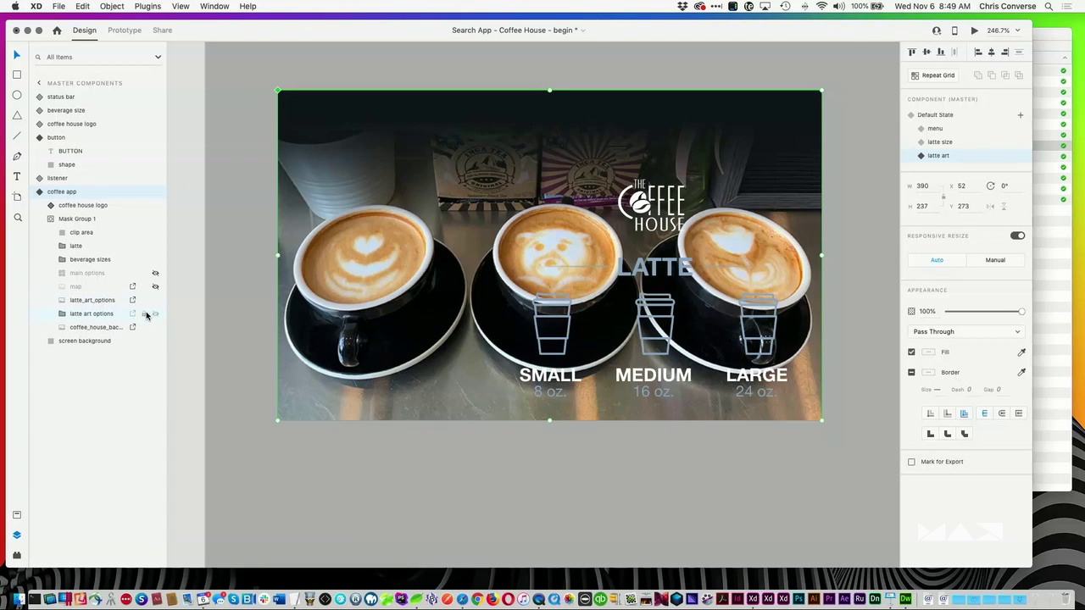
{"action": "left_click", "coordinate": [156, 259]}
{"action": "left_click", "coordinate": [155, 246]}
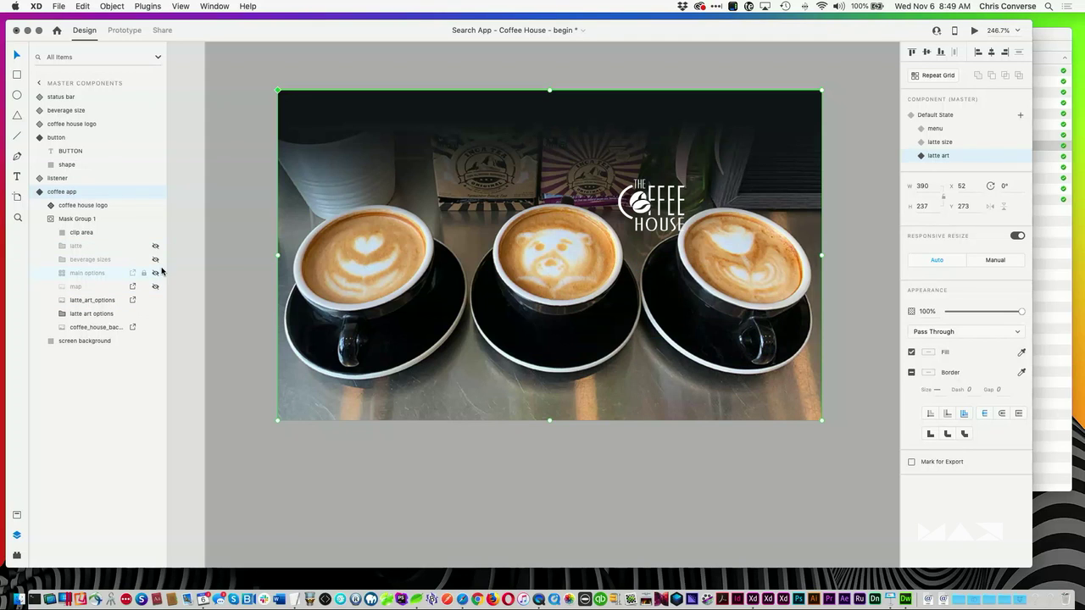
{"action": "left_click", "coordinate": [155, 300]}
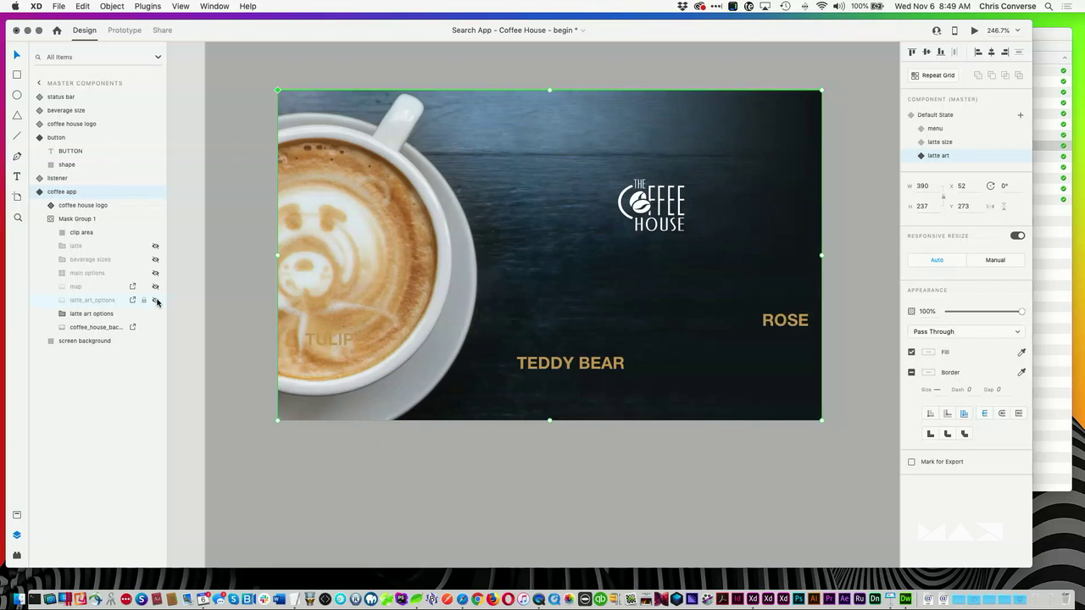
{"action": "left_click", "coordinate": [157, 302]}
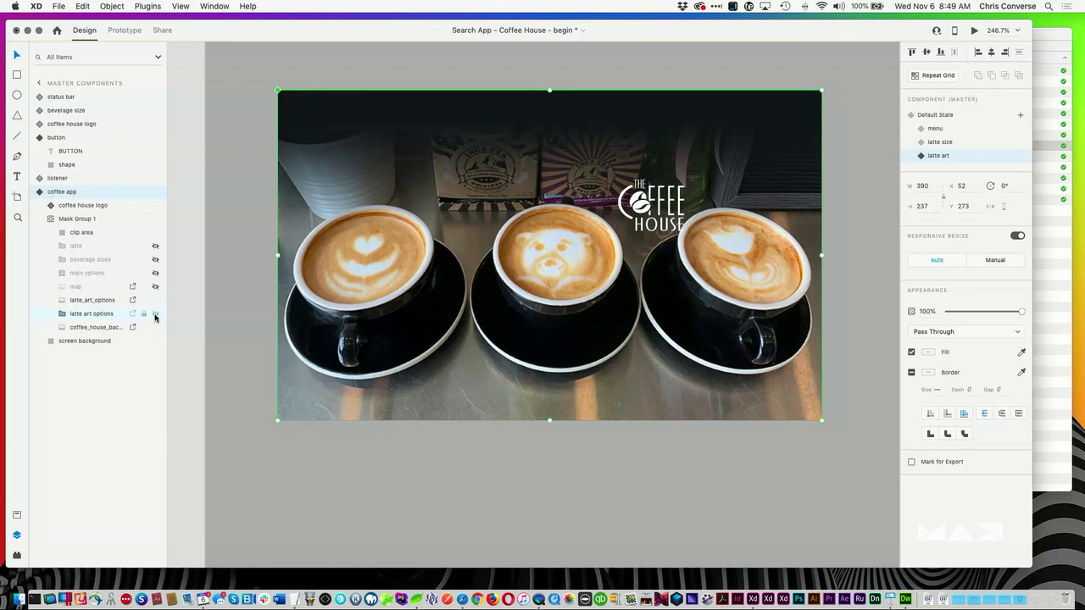
{"action": "left_click", "coordinate": [155, 314]}
{"action": "left_click", "coordinate": [155, 314]}
{"action": "left_click", "coordinate": [89, 302]}
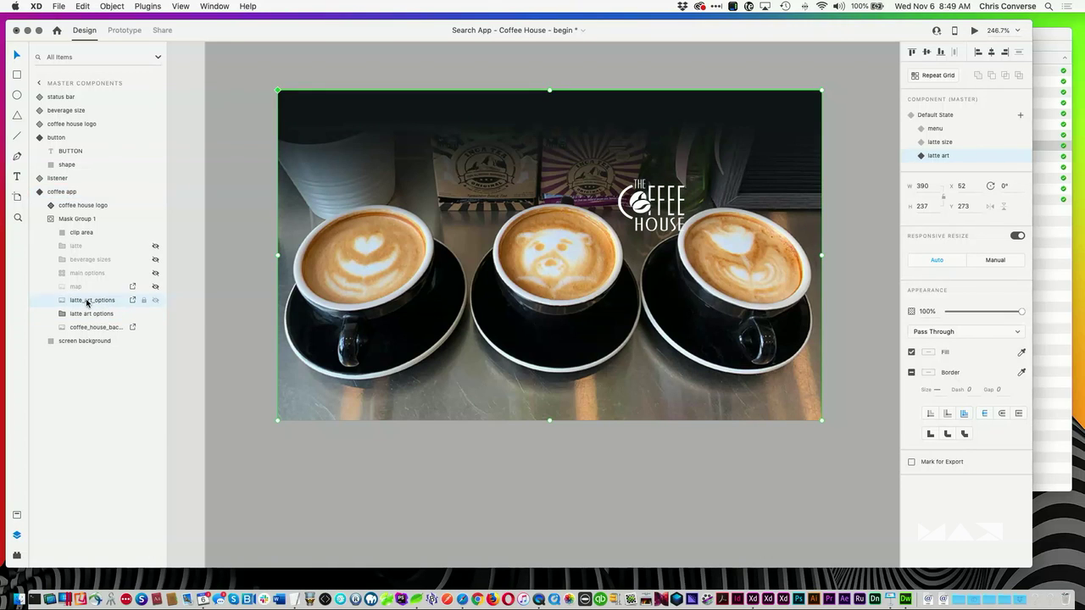
{"action": "key", "text": "super+bracketleft"}
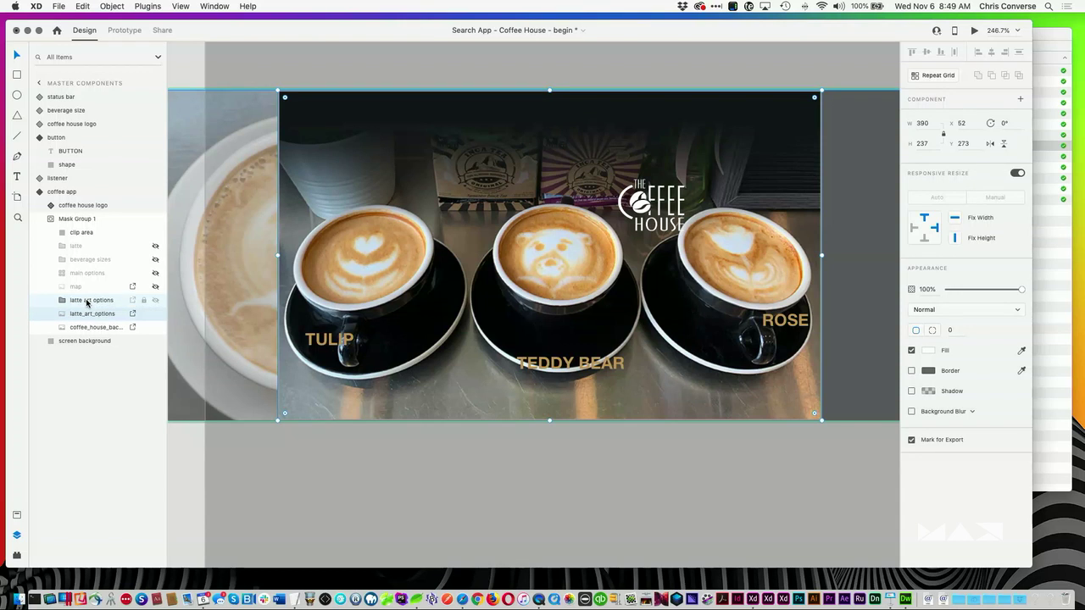
Step: Reselect the coffee app component and show its menu state with the COFFEE, LATTE and TEA buttons
{"action": "left_click", "coordinate": [636, 363]}
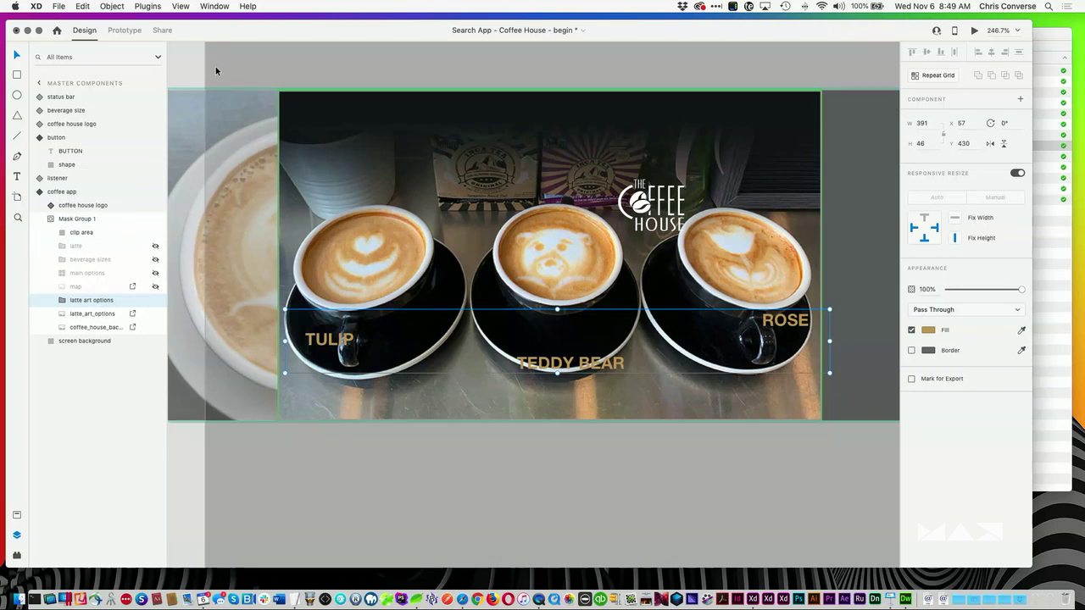
{"action": "left_click", "coordinate": [192, 59]}
{"action": "left_click", "coordinate": [308, 133]}
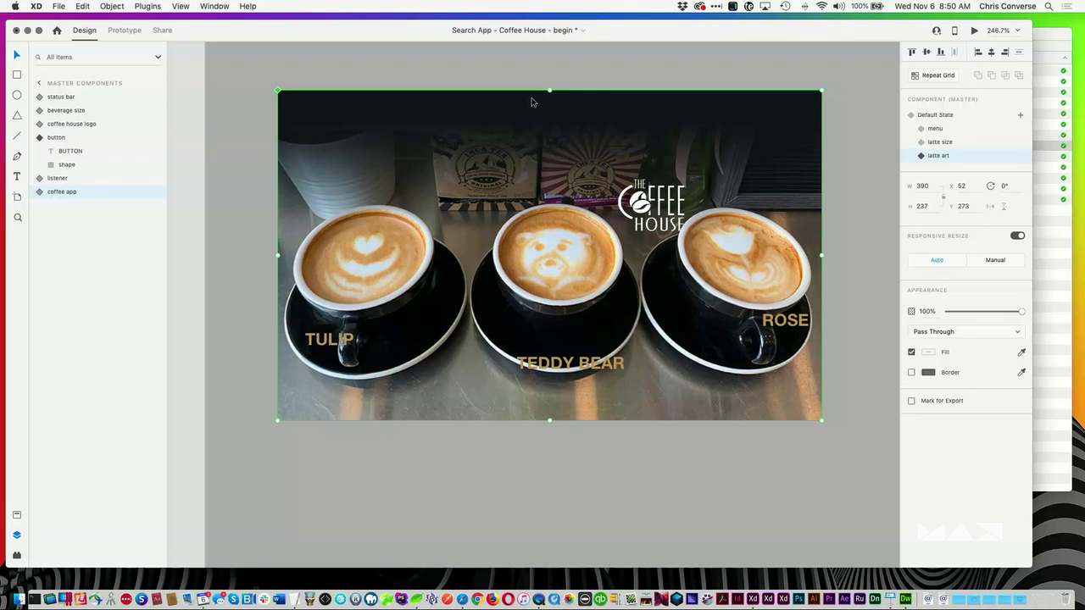
{"action": "left_click", "coordinate": [186, 136]}
{"action": "left_click", "coordinate": [400, 153]}
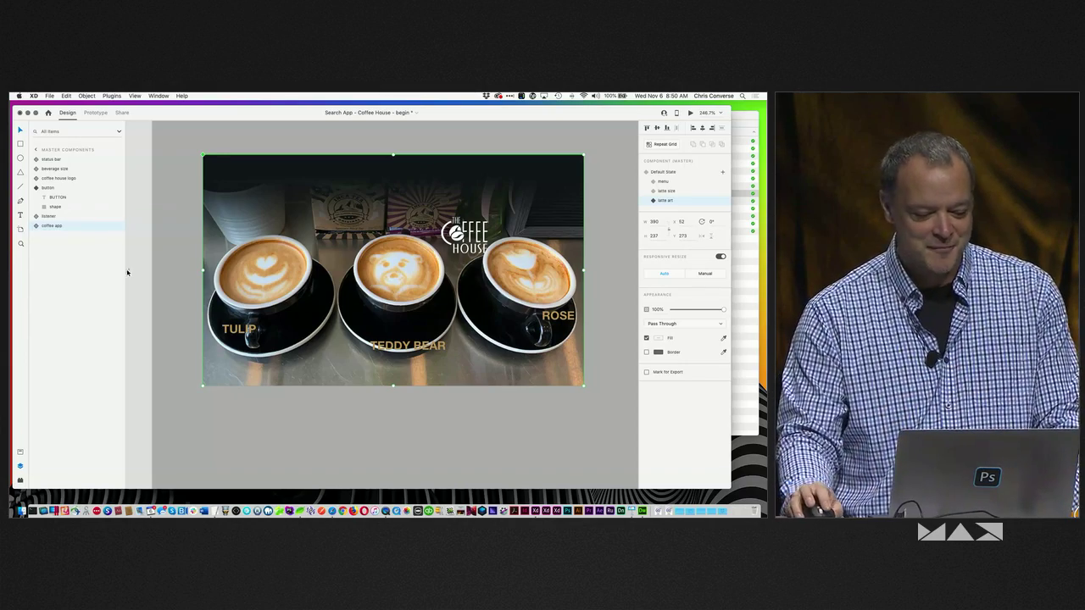
{"action": "left_click", "coordinate": [136, 242]}
{"action": "left_click", "coordinate": [212, 161]}
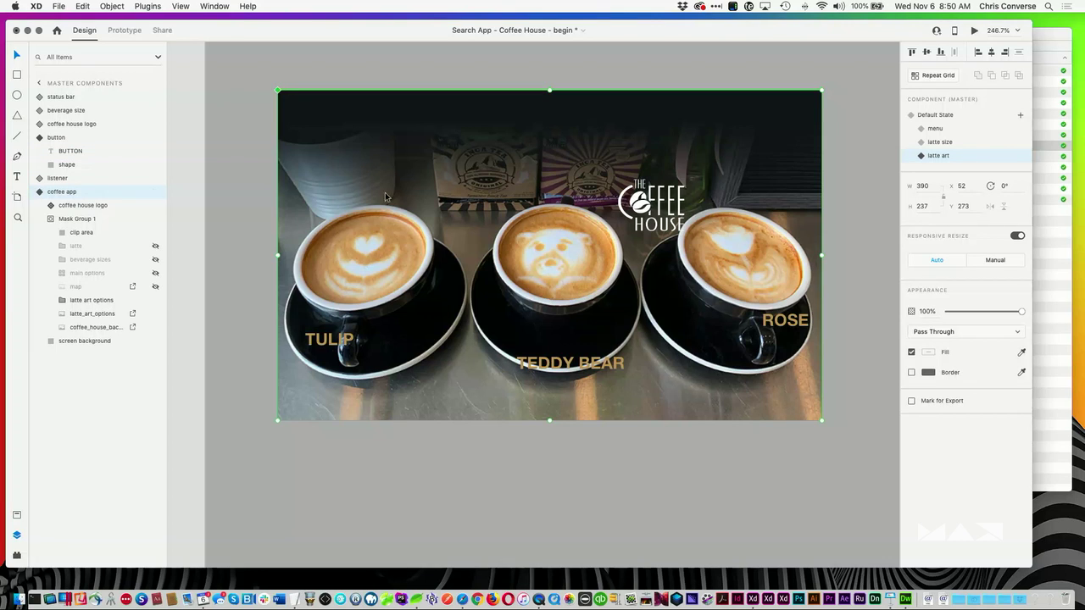
{"action": "left_click", "coordinate": [33, 194]}
{"action": "left_click", "coordinate": [935, 129]}
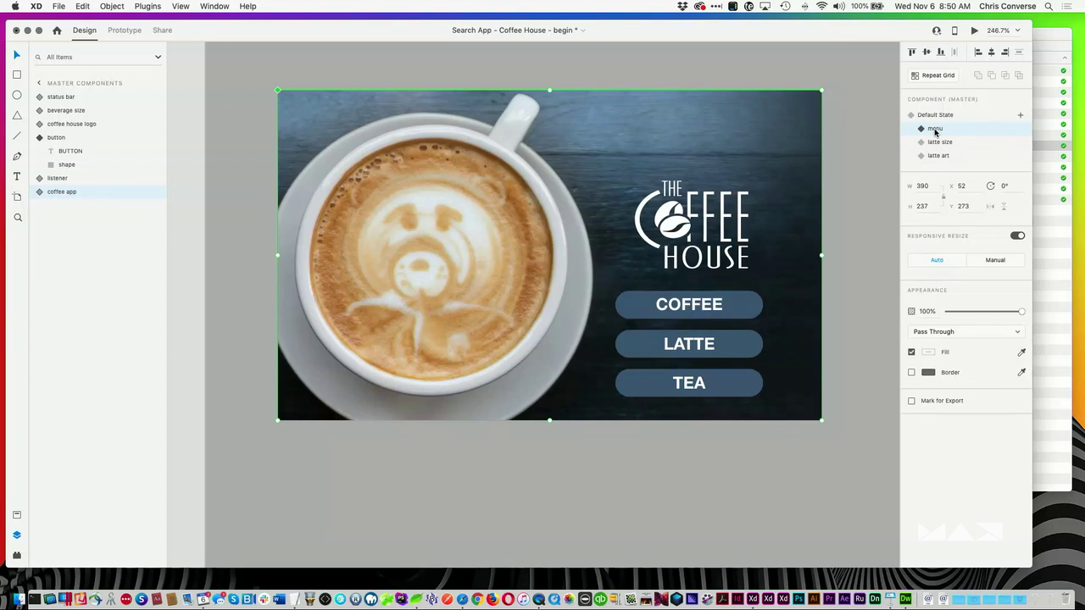
Step: In Prototype mode, select the main options button group and start an interaction from LATTE
{"action": "left_click", "coordinate": [125, 30]}
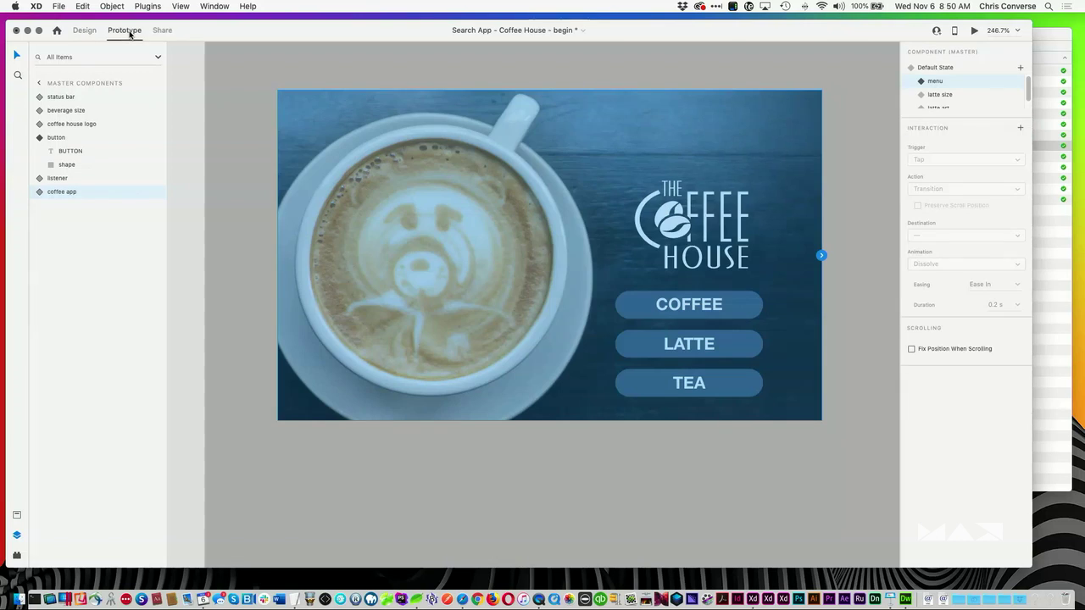
{"action": "double_click", "coordinate": [730, 307]}
{"action": "double_click", "coordinate": [730, 305]}
{"action": "left_click", "coordinate": [730, 305]}
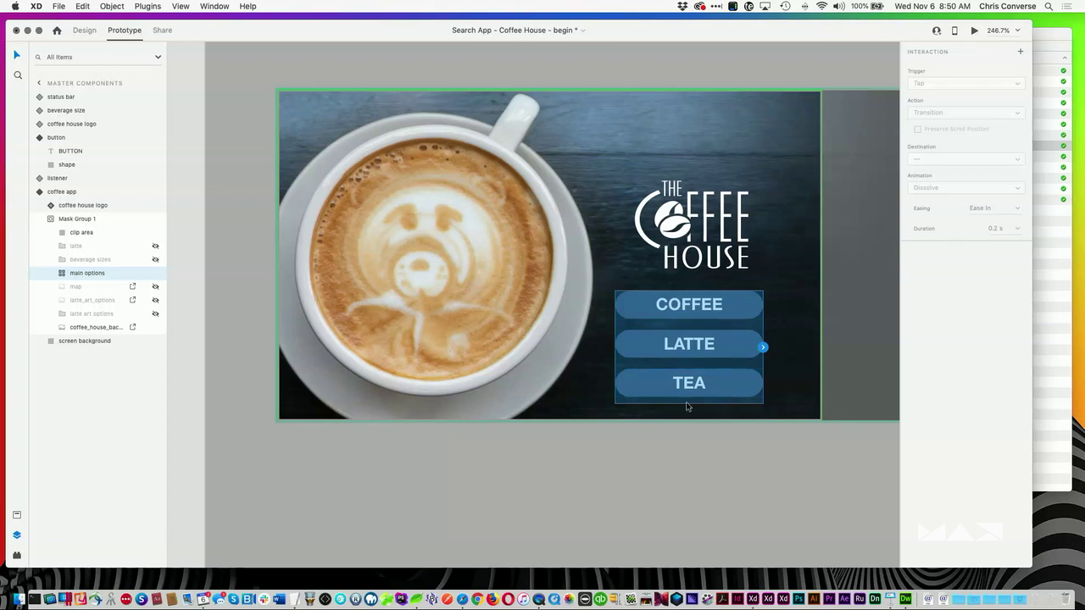
{"action": "left_click", "coordinate": [763, 348]}
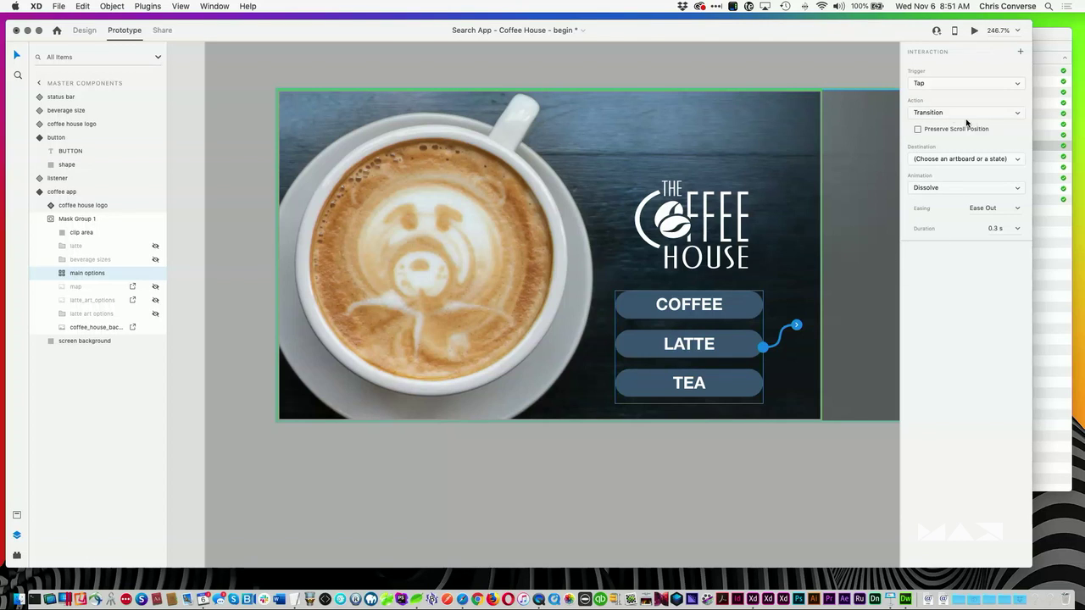
Step: Set the LATTE interaction to Tap, Auto-Animate to latte size, with a 0.65 s duration
{"action": "left_click", "coordinate": [949, 89]}
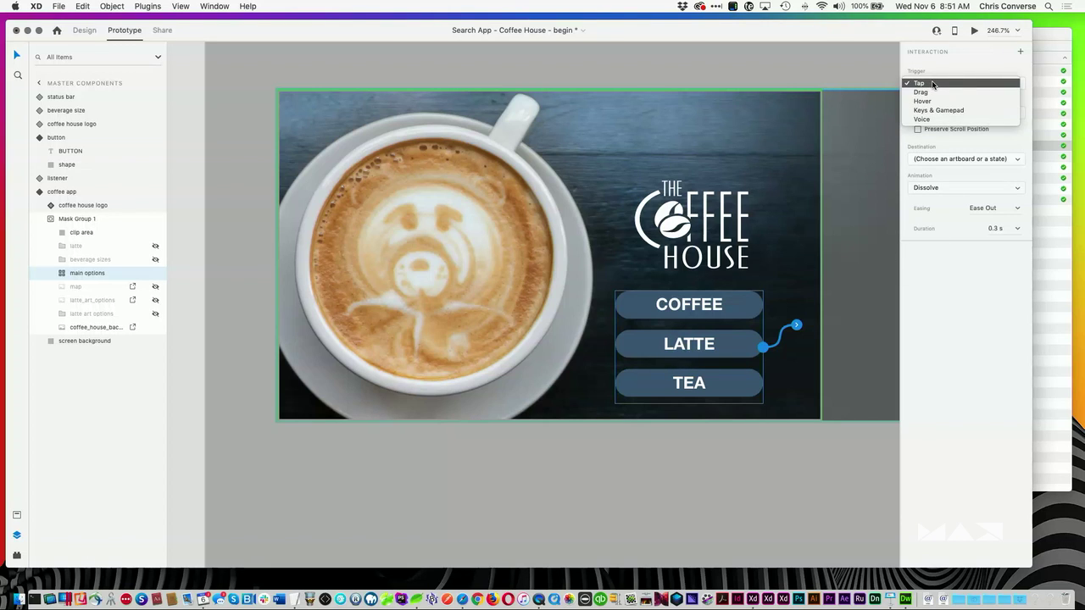
{"action": "left_click", "coordinate": [933, 84]}
{"action": "left_click", "coordinate": [955, 116]}
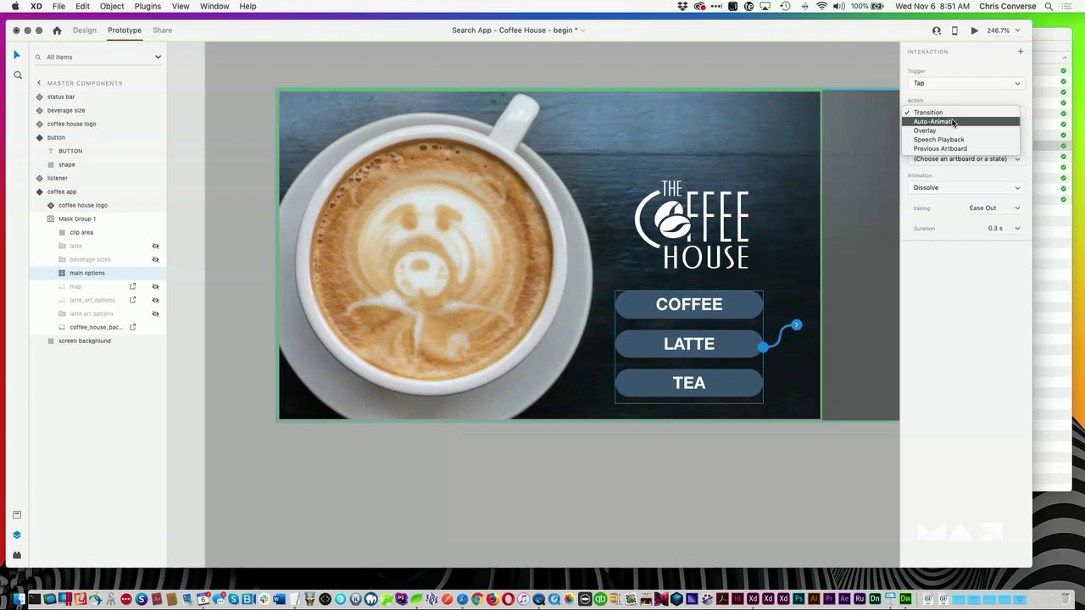
{"action": "left_click", "coordinate": [952, 122]}
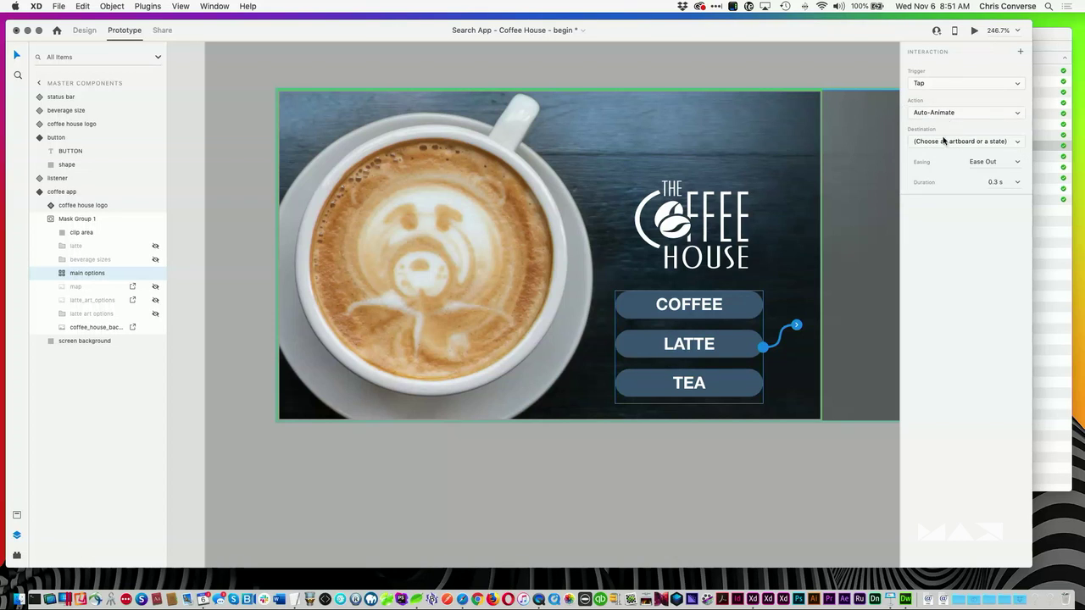
{"action": "left_click", "coordinate": [933, 149]}
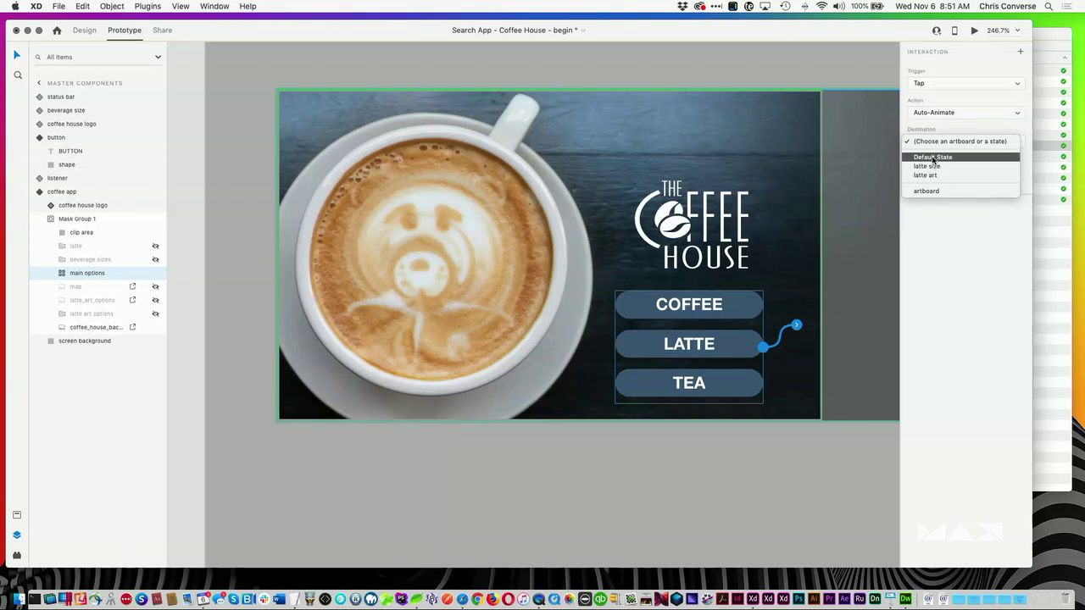
{"action": "left_click", "coordinate": [931, 167]}
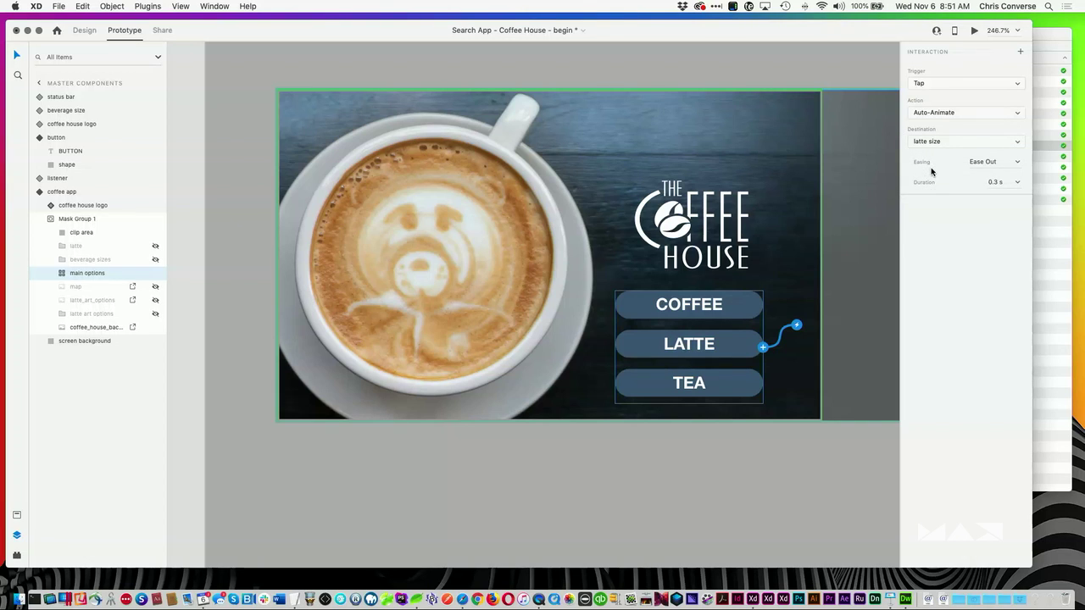
{"action": "left_click", "coordinate": [1002, 182]}
{"action": "type", "text": ".65"}
{"action": "key", "text": "Return"}
{"action": "left_click", "coordinate": [253, 144]}
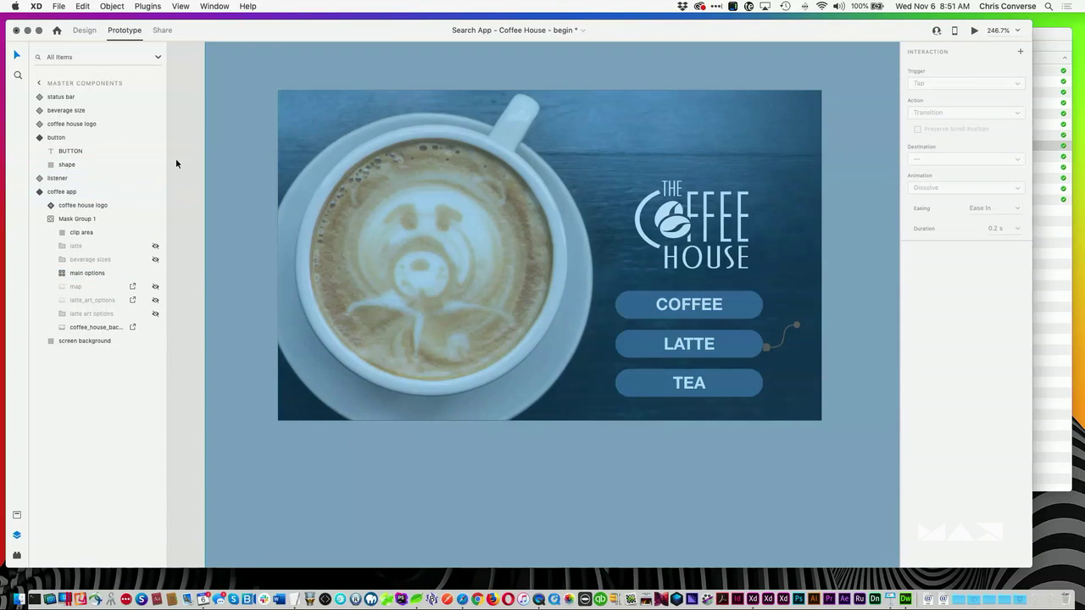
Step: Show the coffee app component in its latte size state
{"action": "left_click", "coordinate": [195, 140]}
{"action": "left_click", "coordinate": [300, 145]}
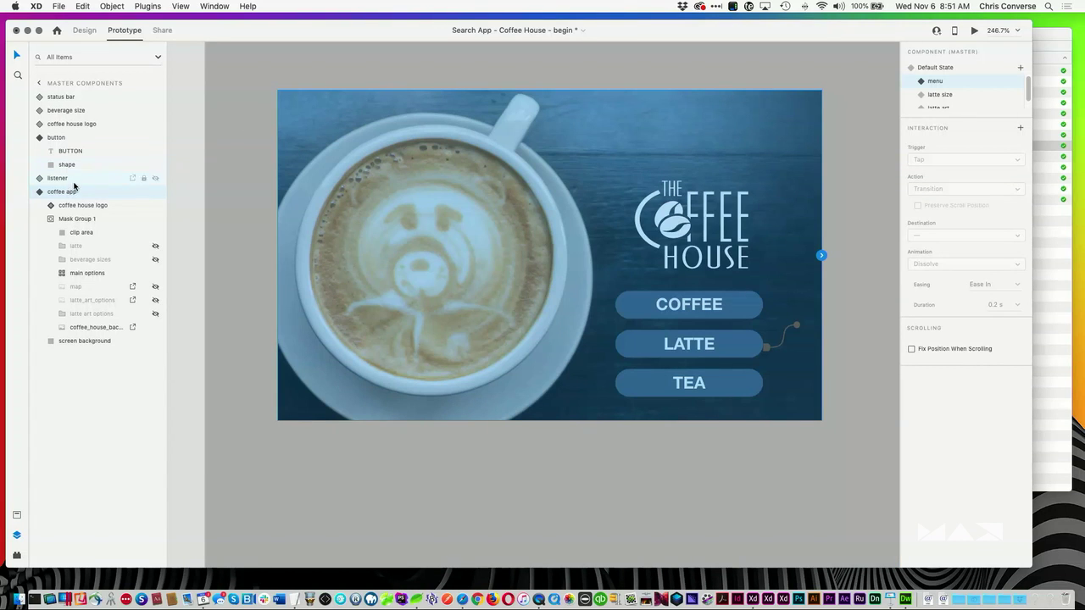
{"action": "scroll", "coordinate": [946, 95], "scroll_direction": "down", "scroll_amount": 1}
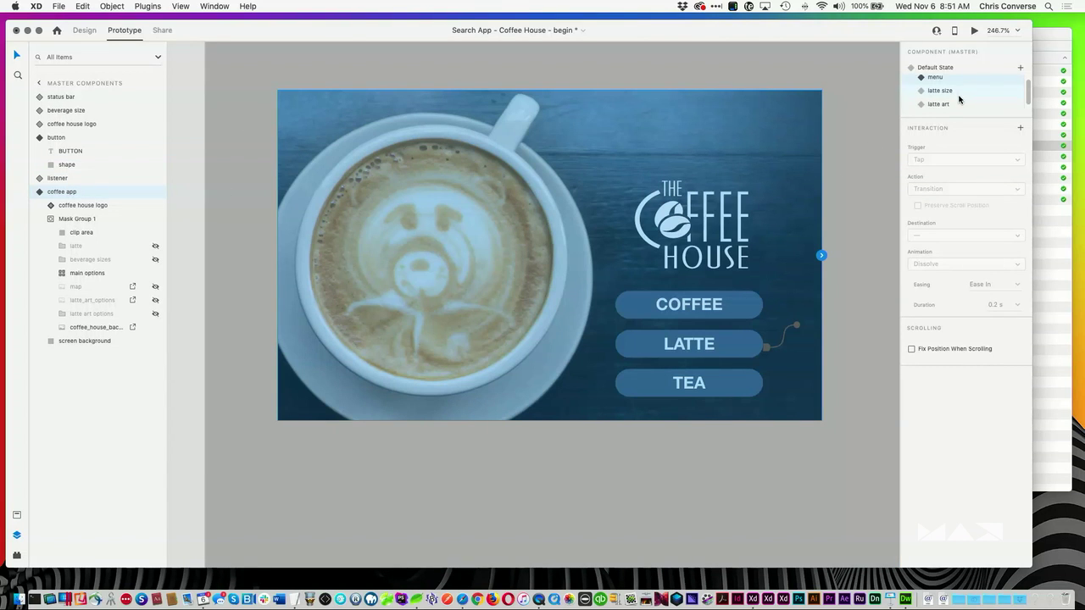
{"action": "left_click", "coordinate": [941, 90]}
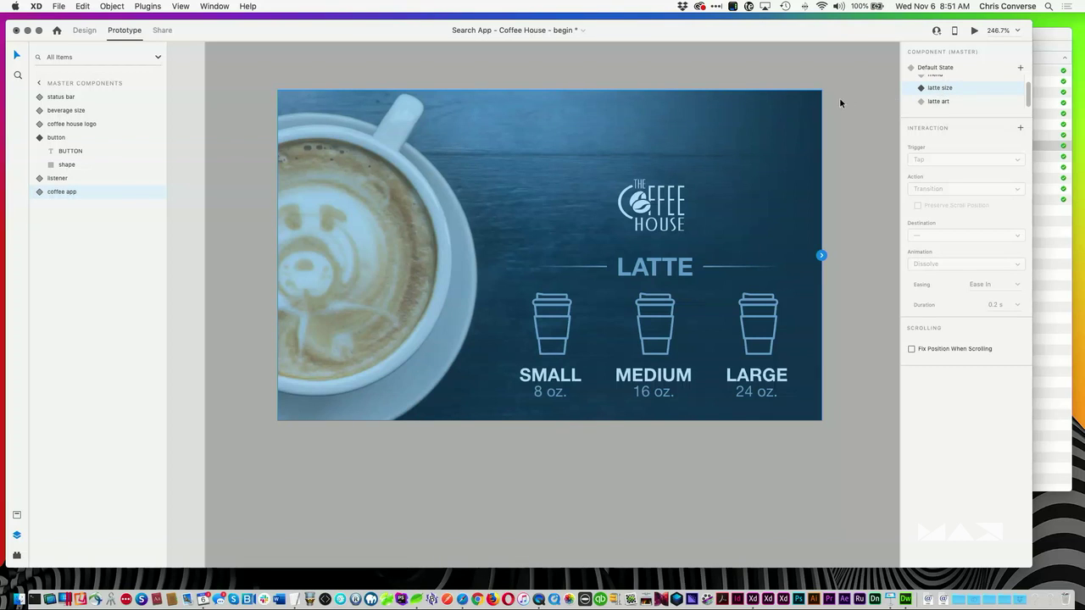
Step: Give the beverage sizes group a Tap interaction that Auto-Animates to the latte art state
{"action": "double_click", "coordinate": [658, 315]}
{"action": "double_click", "coordinate": [660, 309]}
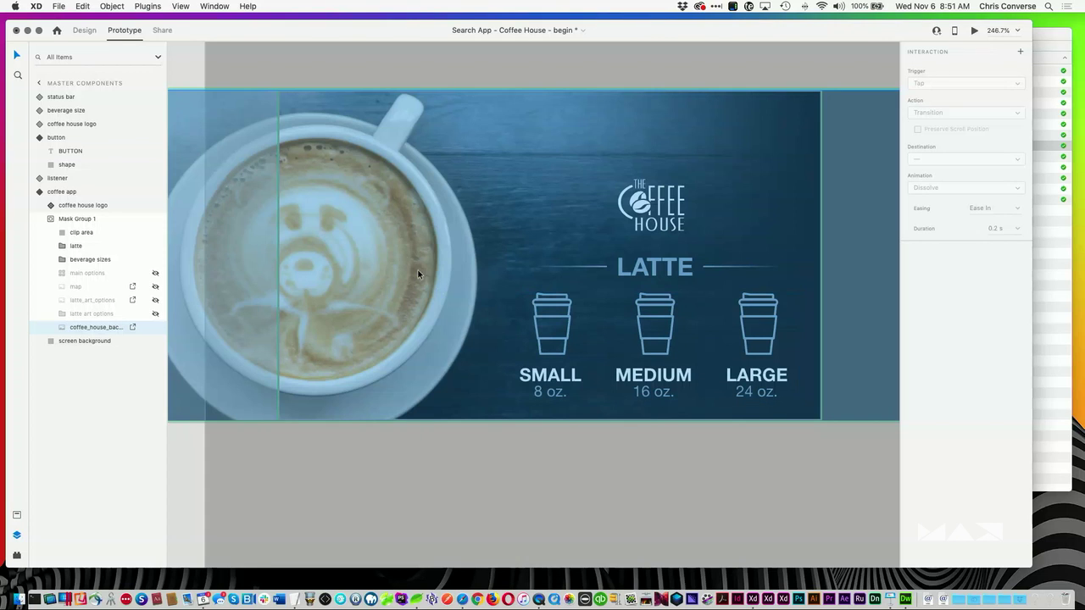
{"action": "left_click", "coordinate": [670, 322]}
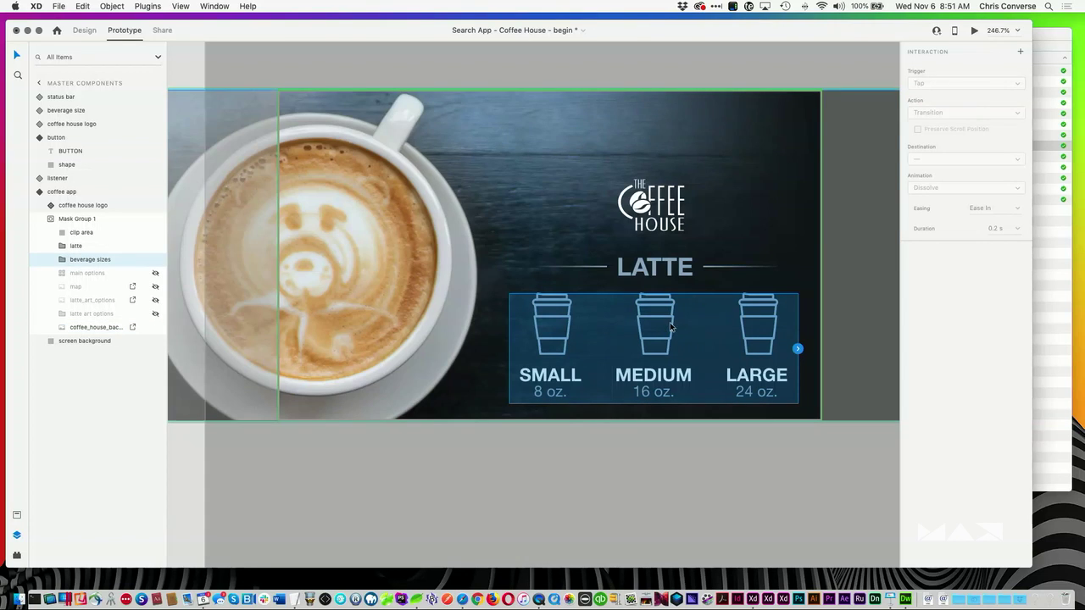
{"action": "left_click", "coordinate": [798, 349]}
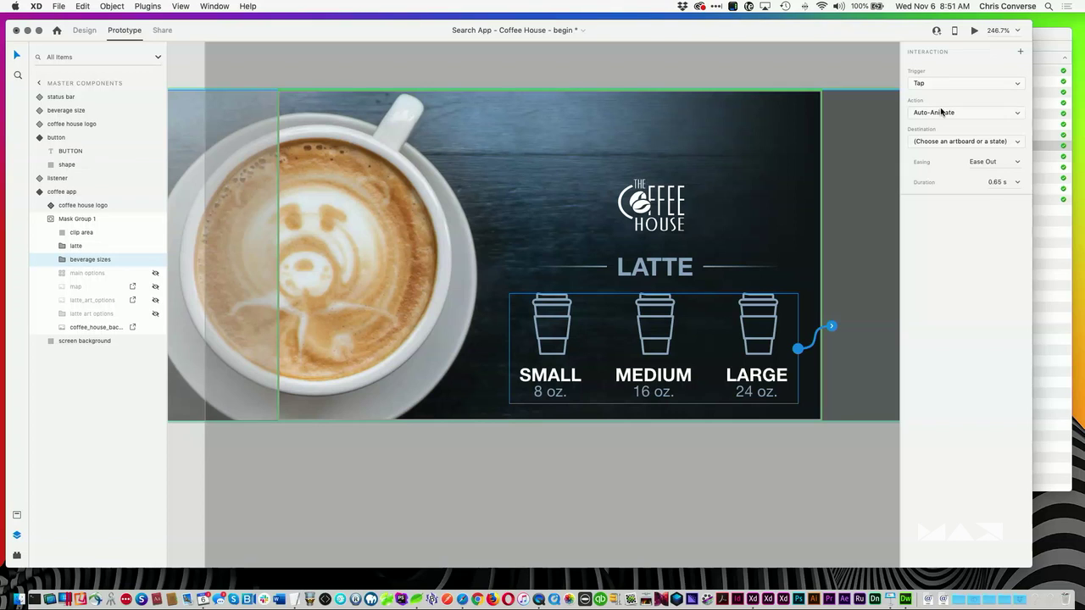
{"action": "left_click", "coordinate": [947, 143]}
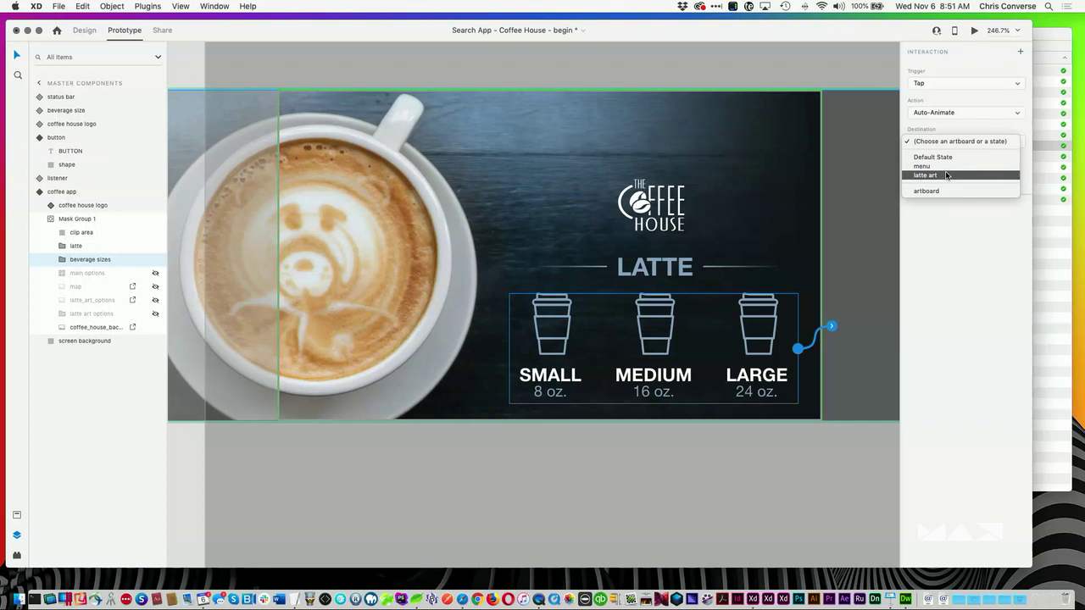
{"action": "left_click", "coordinate": [947, 176]}
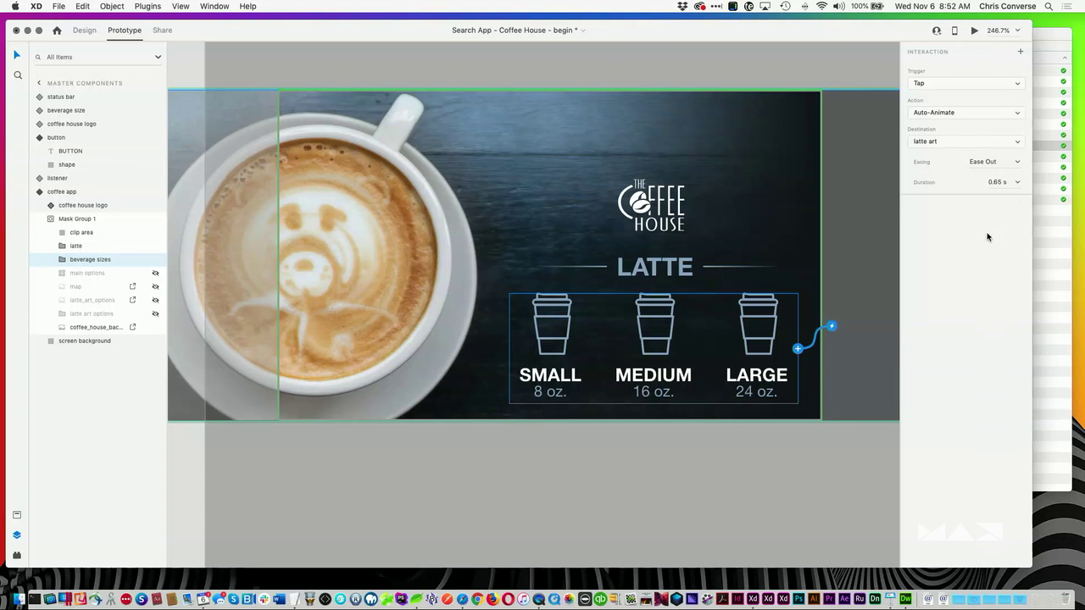
Step: Exit the component and switch it back to its menu state
{"action": "left_click", "coordinate": [753, 456]}
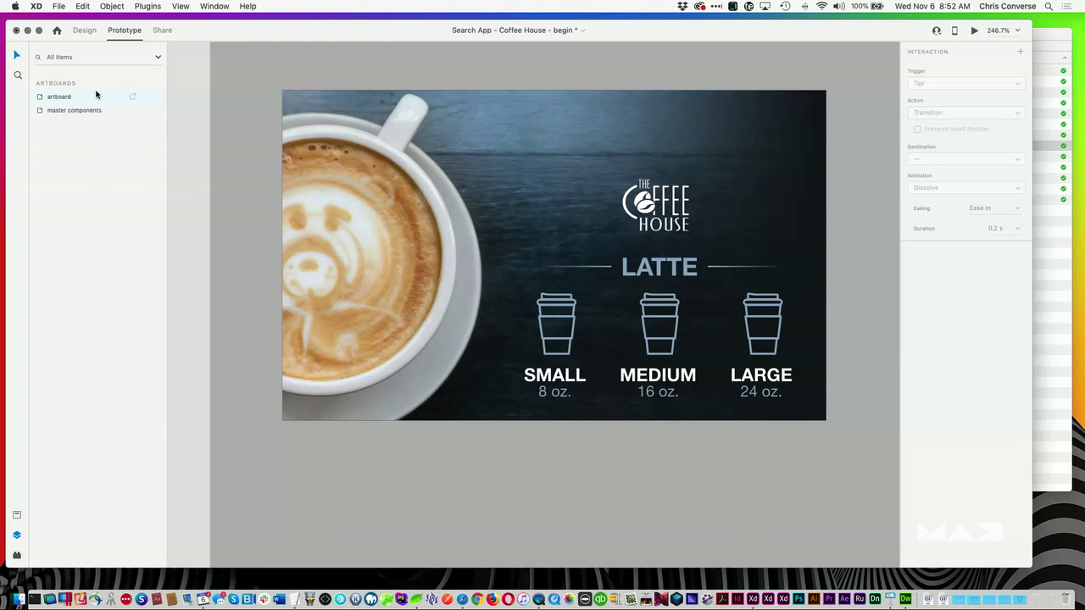
{"action": "left_click", "coordinate": [378, 151]}
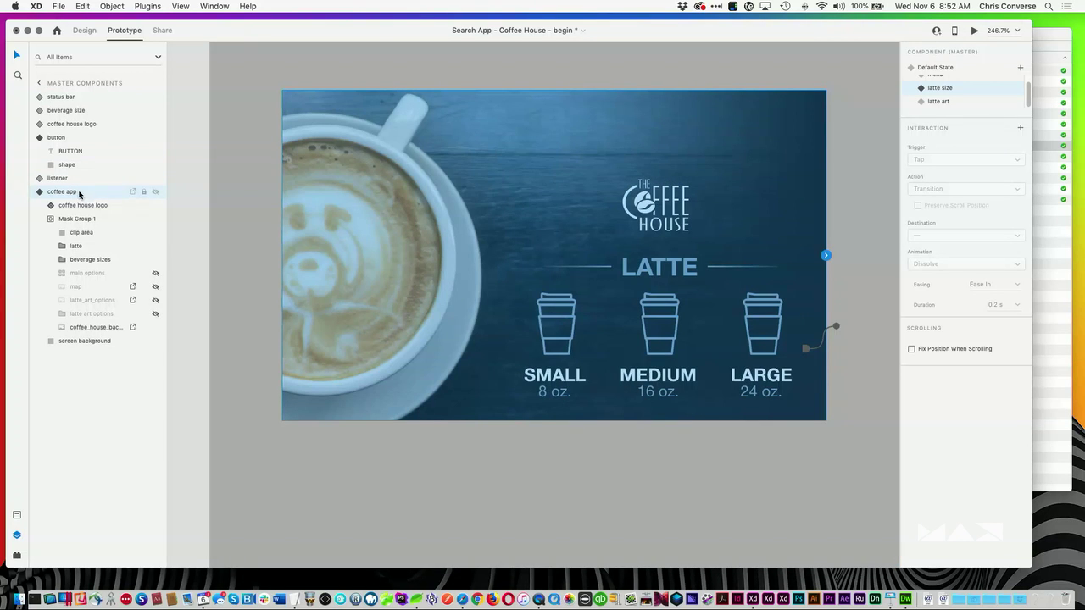
{"action": "scroll", "coordinate": [933, 85], "scroll_direction": "up", "scroll_amount": 1}
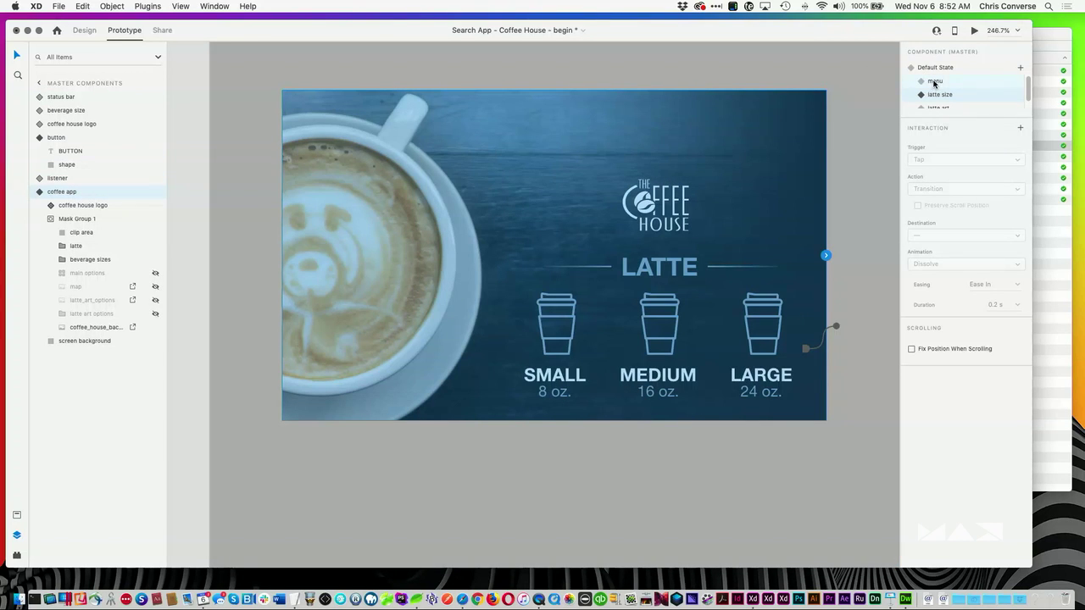
{"action": "left_click", "coordinate": [935, 82]}
{"action": "left_click", "coordinate": [195, 152]}
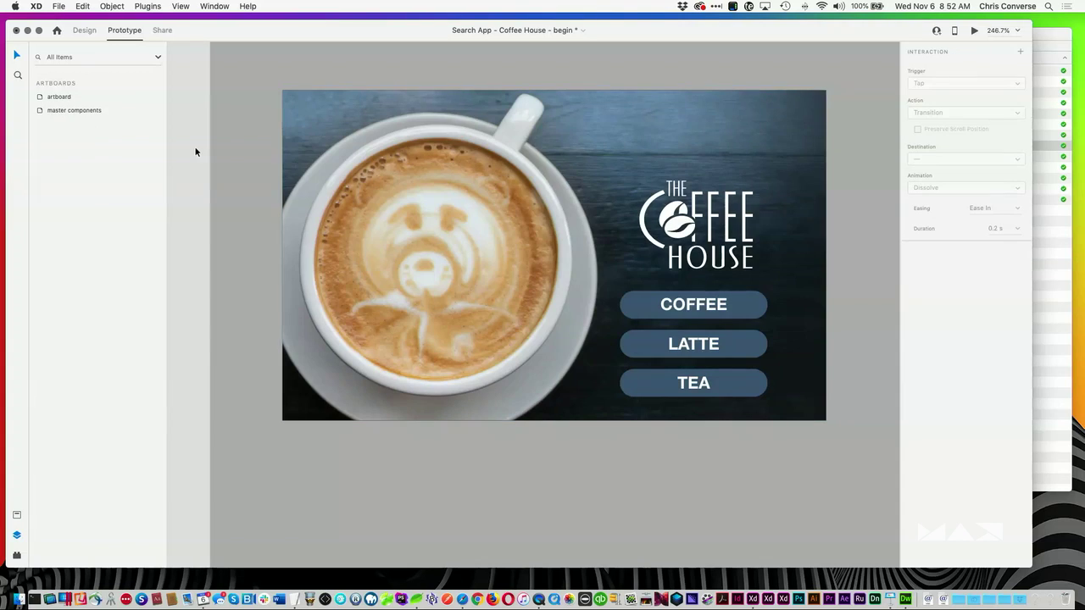
{"action": "left_click", "coordinate": [974, 31]}
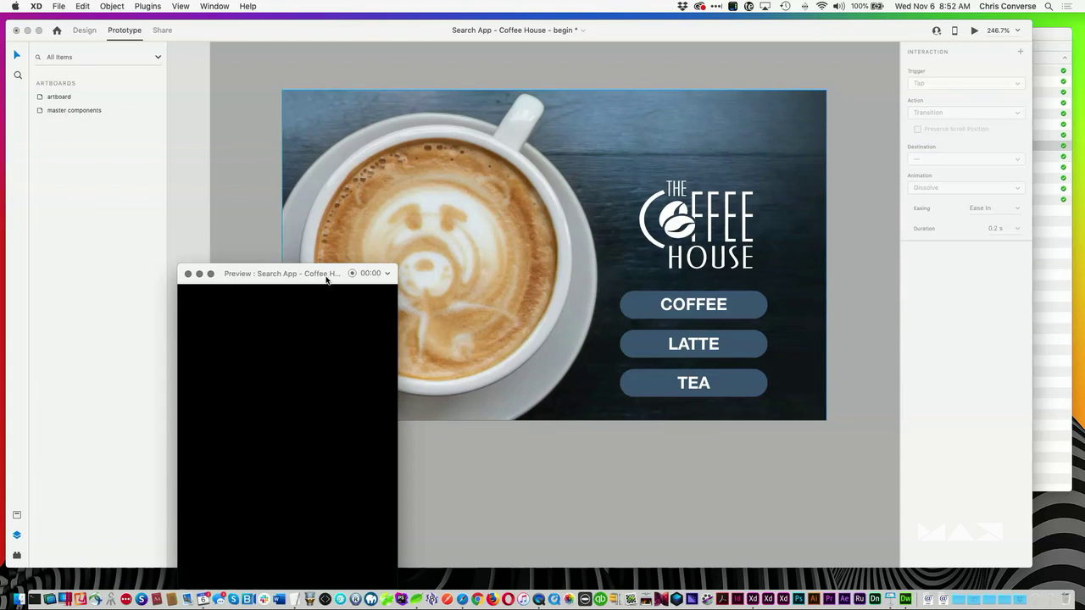
{"action": "left_click_drag", "start_coordinate": [329, 276], "coordinate": [272, 39]}
{"action": "left_click_drag", "start_coordinate": [339, 346], "coordinate": [956, 514]}
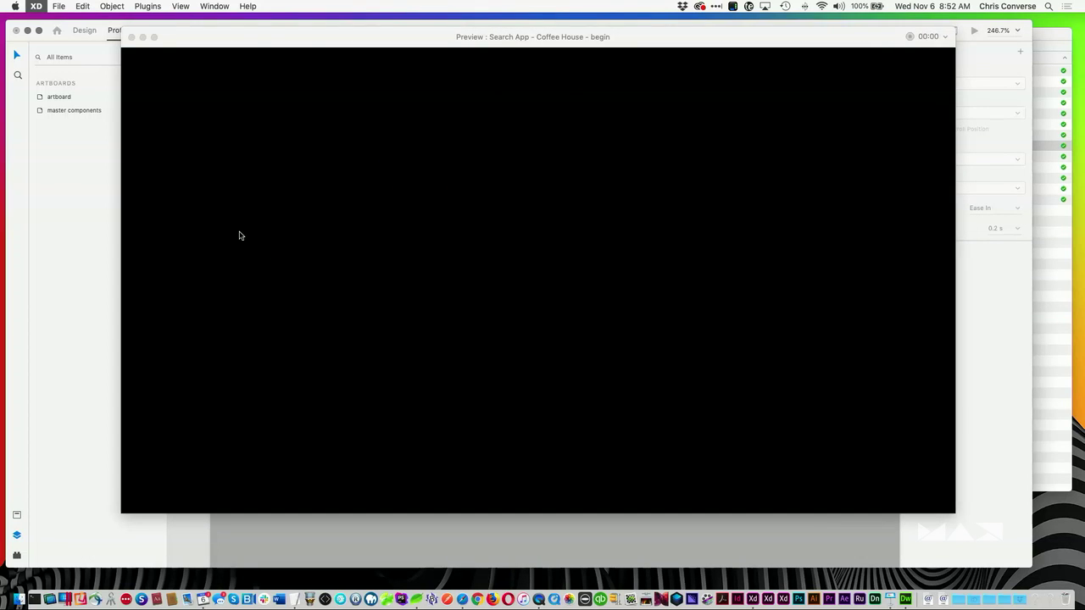
{"action": "left_click", "coordinate": [132, 37]}
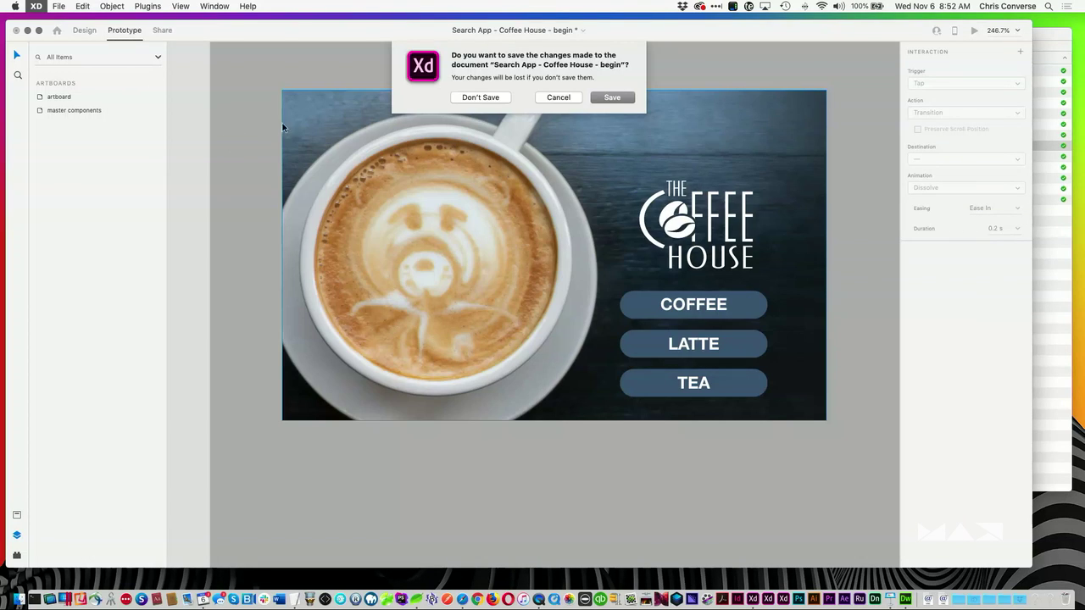
{"action": "left_click", "coordinate": [546, 100]}
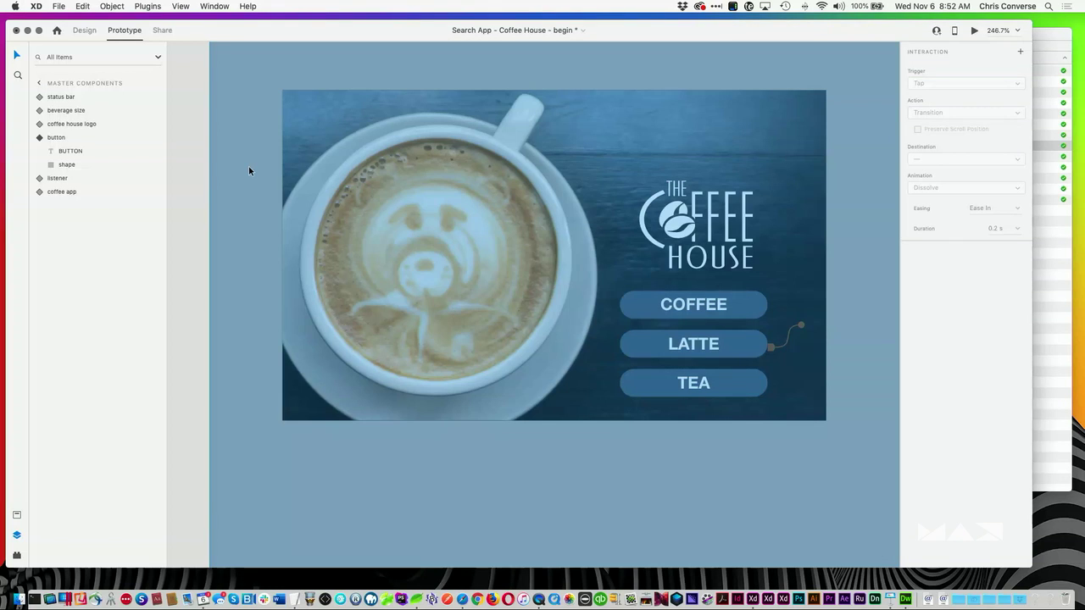
{"action": "key", "text": "super+Return"}
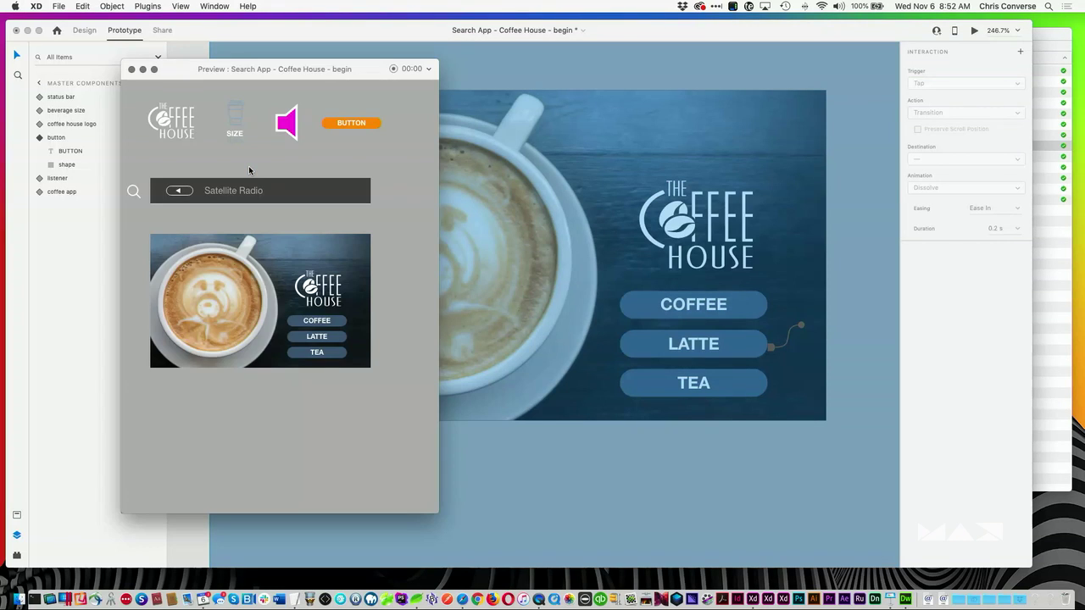
{"action": "left_click", "coordinate": [326, 339]}
{"action": "left_click_drag", "start_coordinate": [438, 513], "coordinate": [903, 534]}
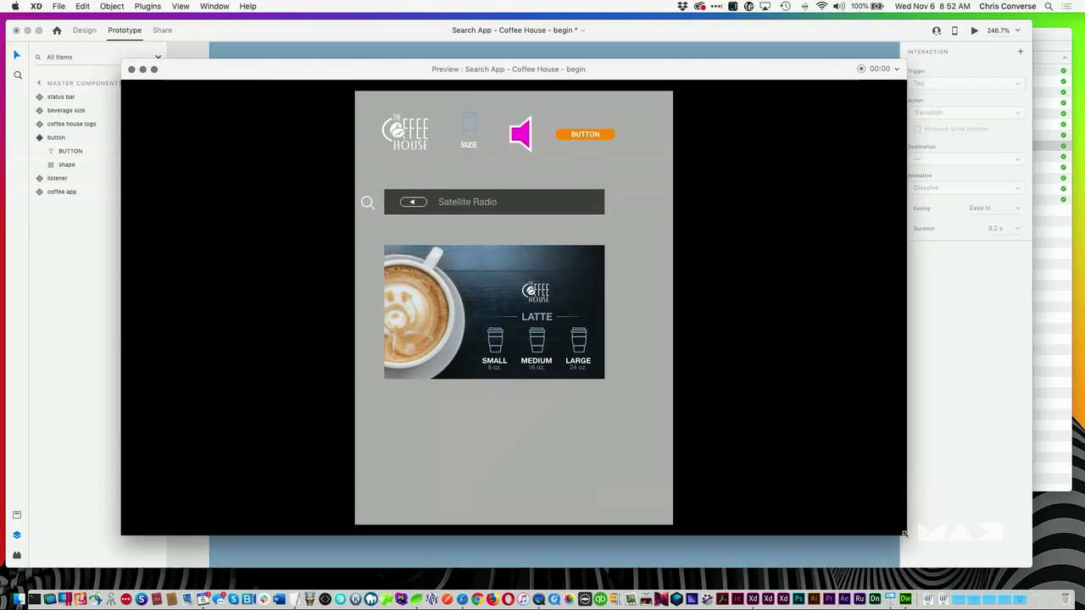
{"action": "left_click", "coordinate": [533, 345]}
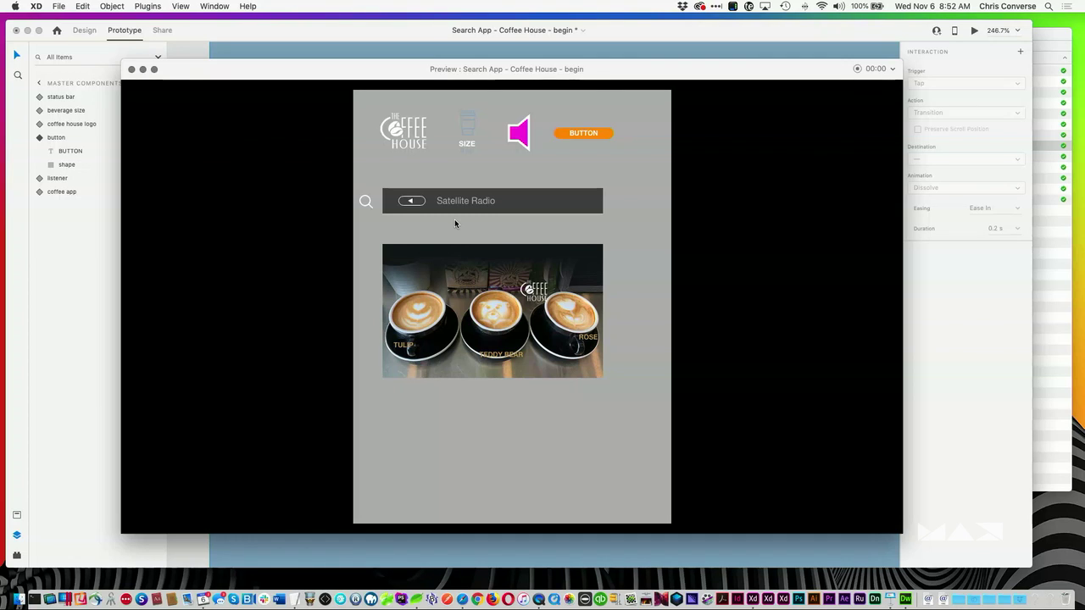
{"action": "left_click", "coordinate": [131, 69]}
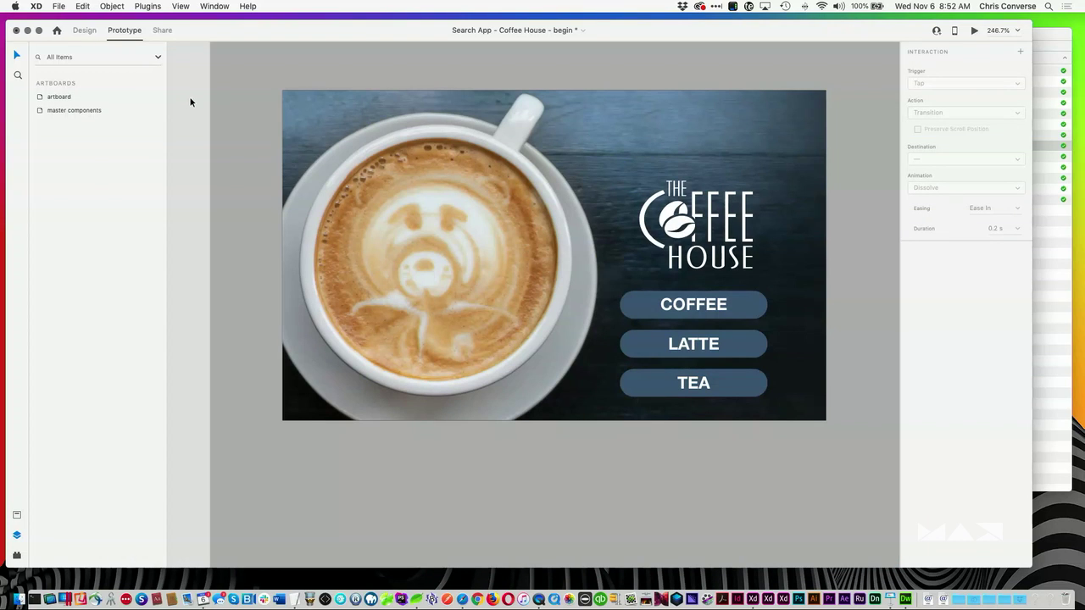
{"action": "left_click", "coordinate": [329, 134]}
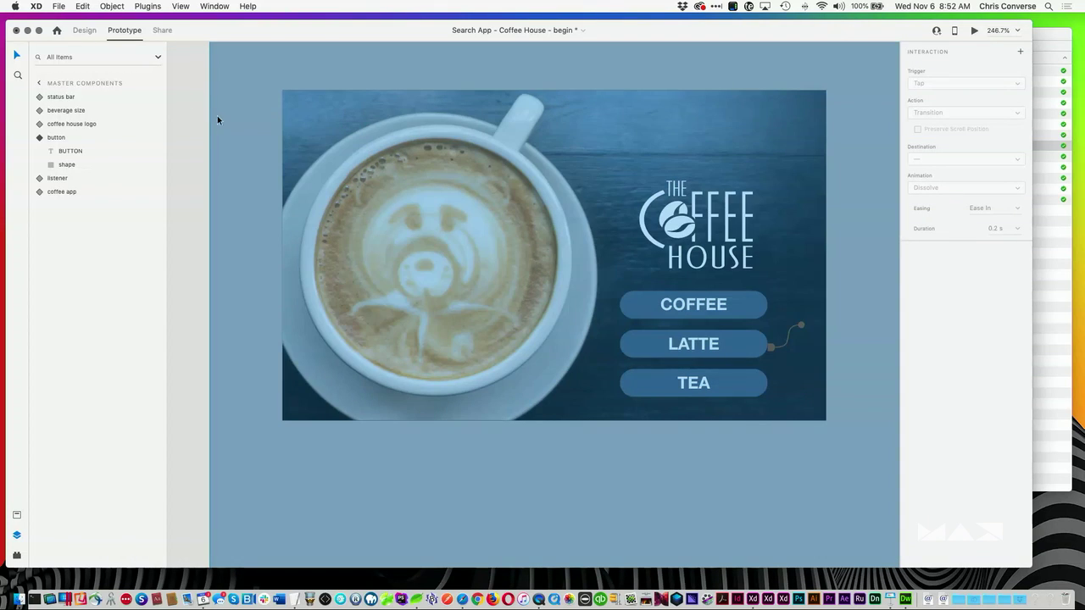
Step: Zoom out to 100% and pan to show the master components artboard
{"action": "left_click", "coordinate": [217, 115]}
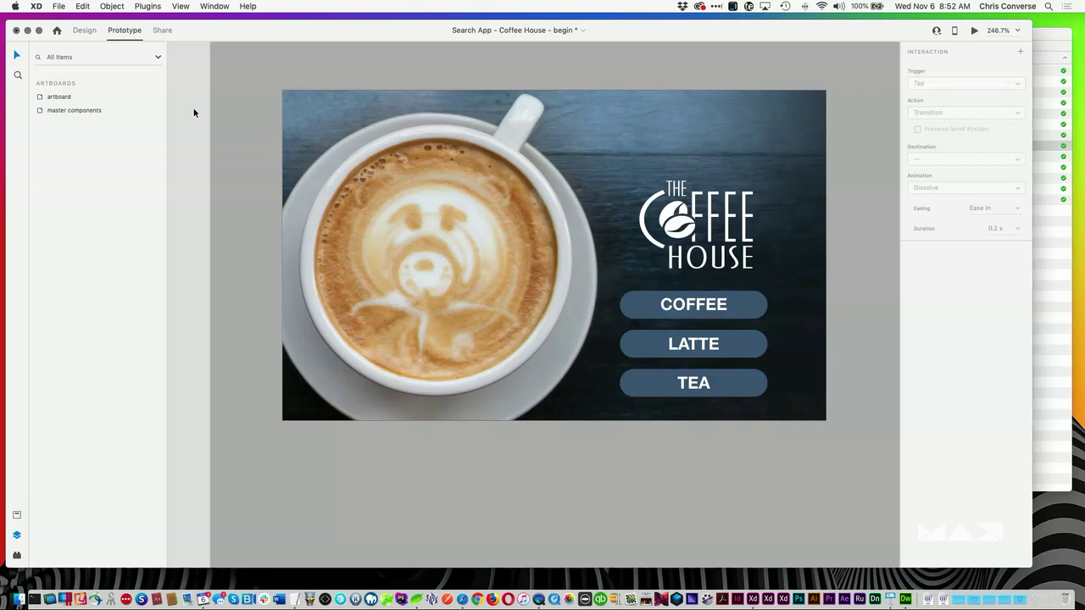
{"action": "left_click", "coordinate": [336, 139], "text": "alt"}
{"action": "left_click", "coordinate": [336, 139], "text": "alt"}
{"action": "left_click_drag", "start_coordinate": [576, 183], "coordinate": [472, 303]}
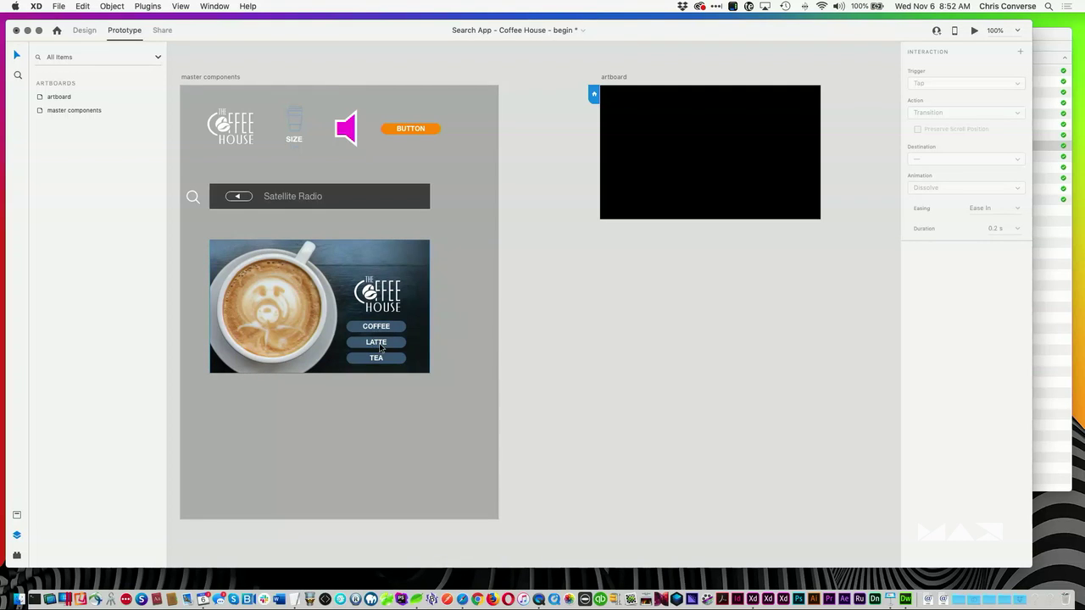
{"action": "left_click", "coordinate": [287, 295]}
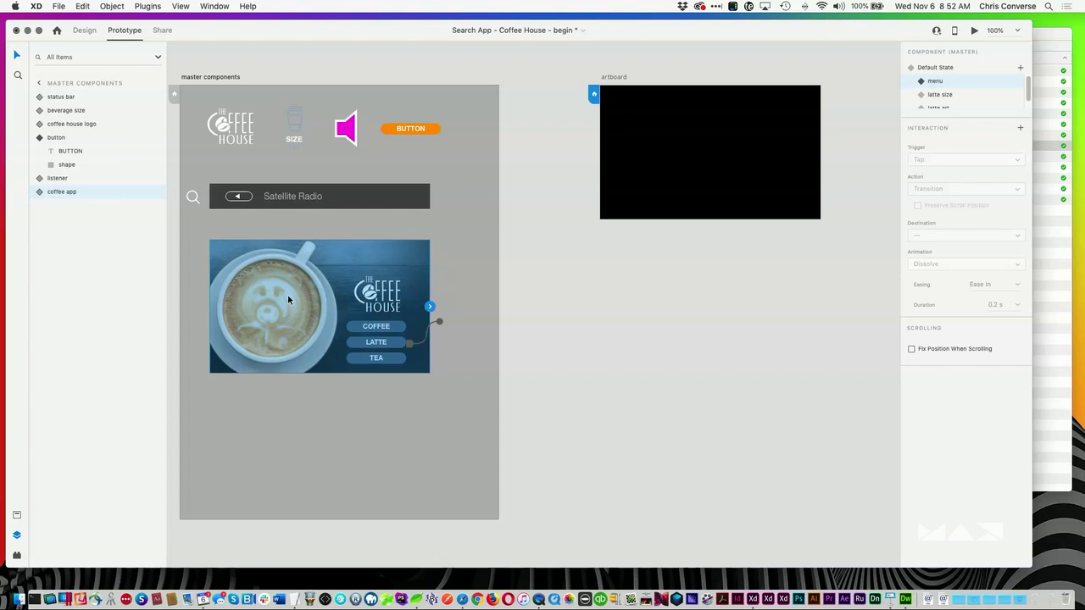
{"action": "left_click", "coordinate": [615, 275]}
{"action": "left_click_drag", "start_coordinate": [559, 159], "coordinate": [552, 194]}
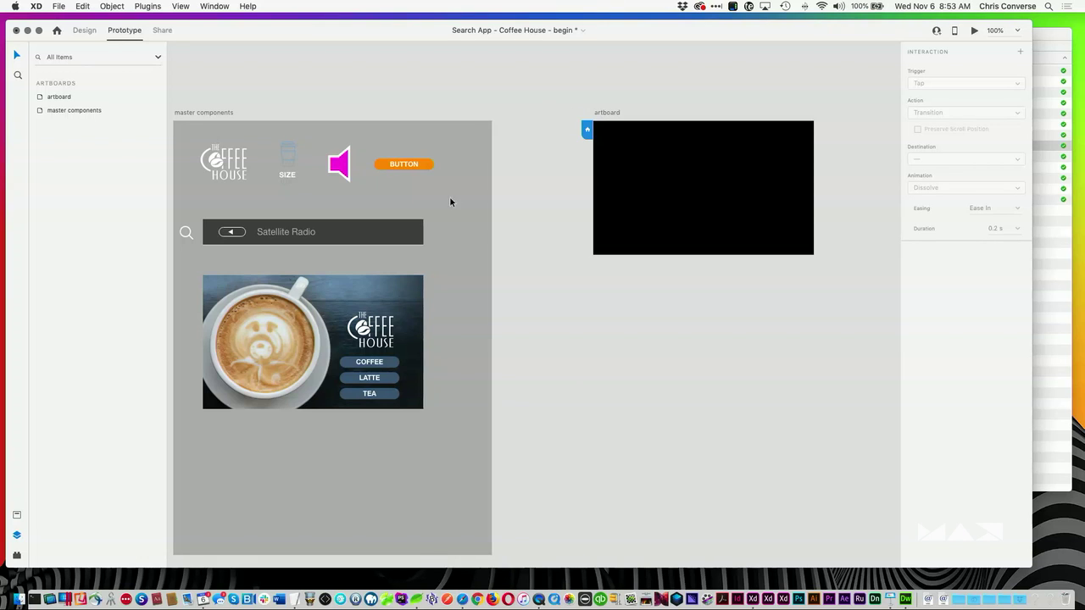
Step: Select the coffee app component and switch to Design mode
{"action": "left_click", "coordinate": [374, 301]}
{"action": "left_click", "coordinate": [324, 82]}
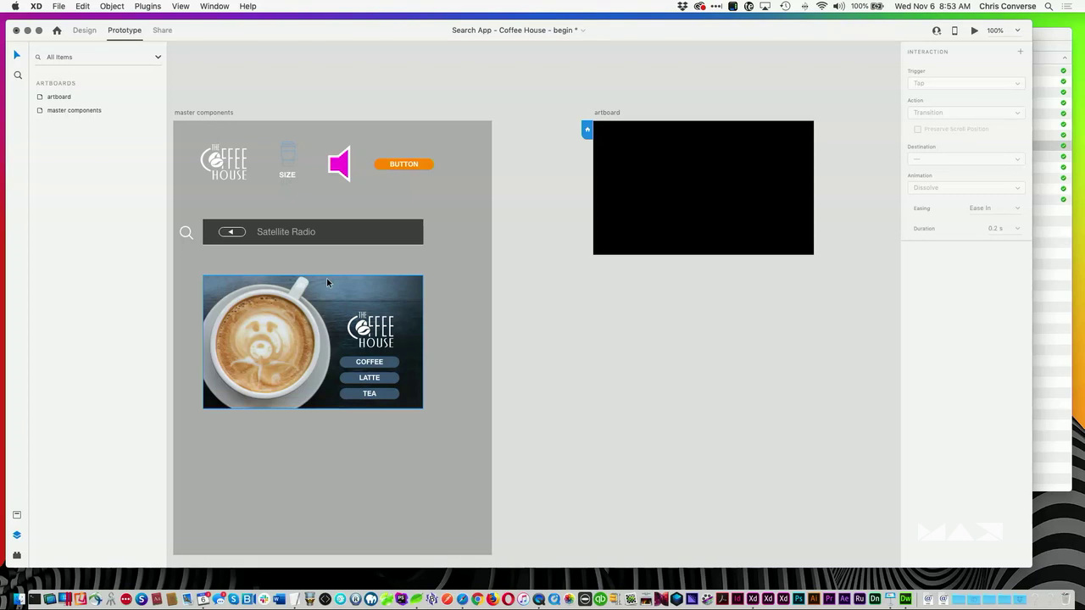
{"action": "left_click", "coordinate": [340, 305]}
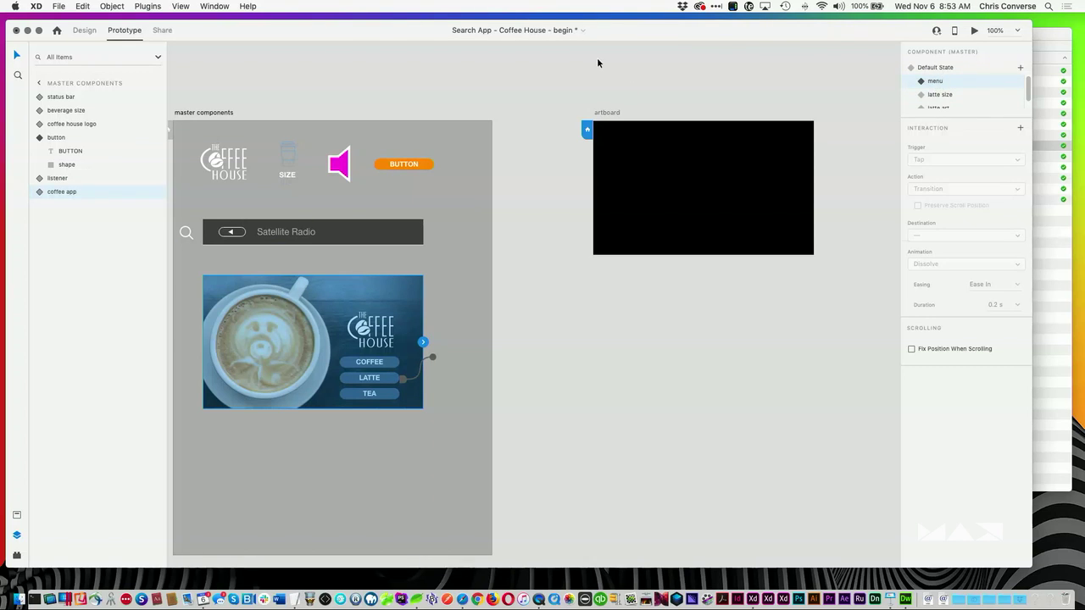
{"action": "left_click", "coordinate": [84, 30]}
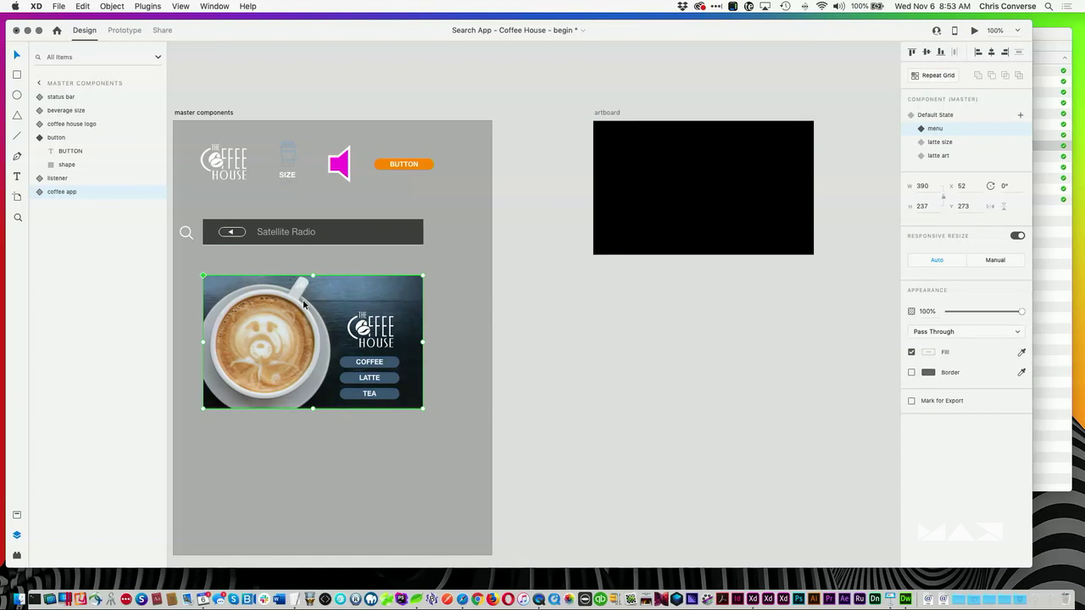
Step: Paste a coffee app instance into the empty black artboard and duplicate that artboard to the right
{"action": "left_click", "coordinate": [631, 85]}
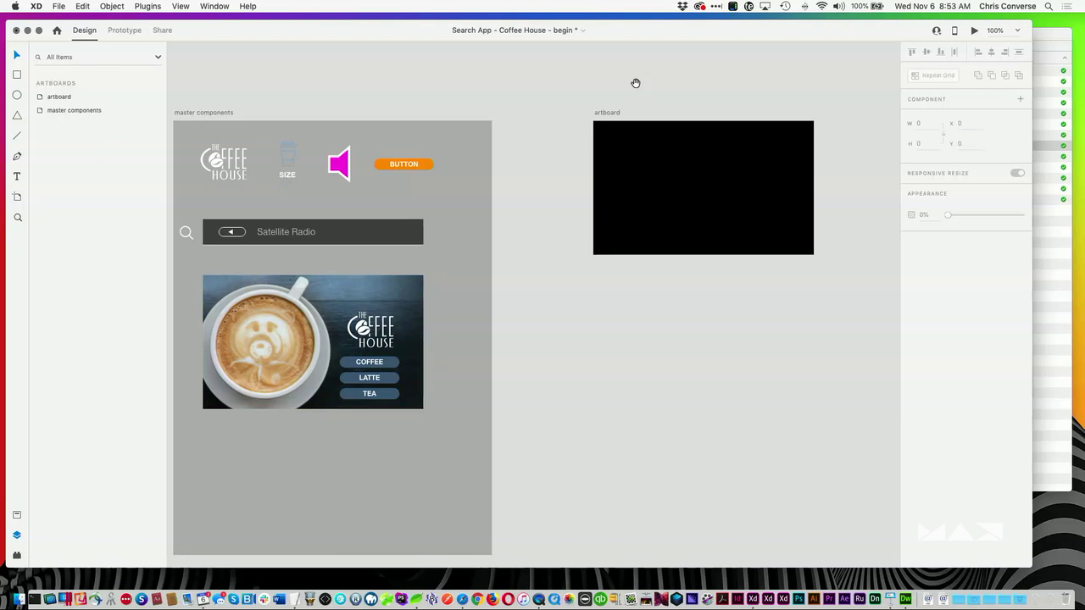
{"action": "scroll", "coordinate": [585, 118], "scroll_direction": "right", "scroll_amount": 5}
{"action": "left_click", "coordinate": [552, 161]}
{"action": "key", "text": "super+v"}
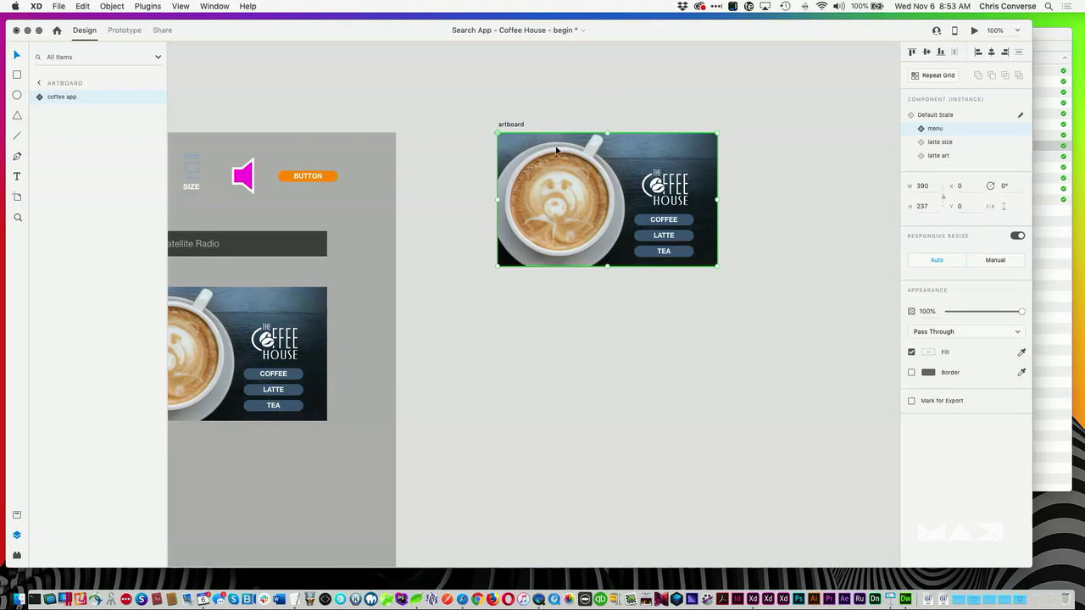
{"action": "left_click", "coordinate": [506, 108]}
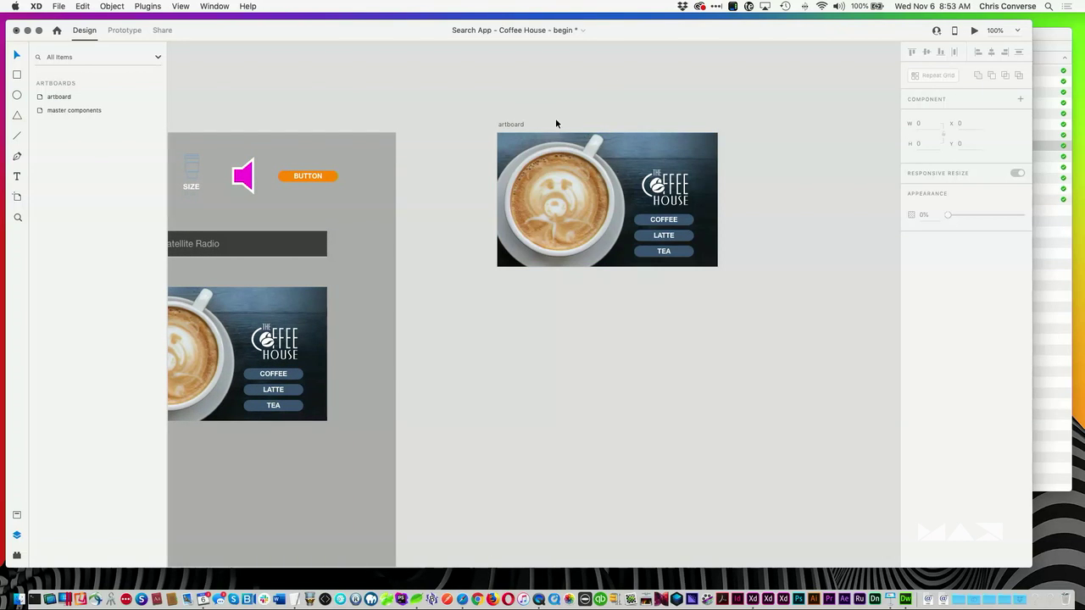
{"action": "scroll", "coordinate": [688, 102], "scroll_direction": "right", "scroll_amount": 5}
{"action": "left_click", "coordinate": [450, 207]}
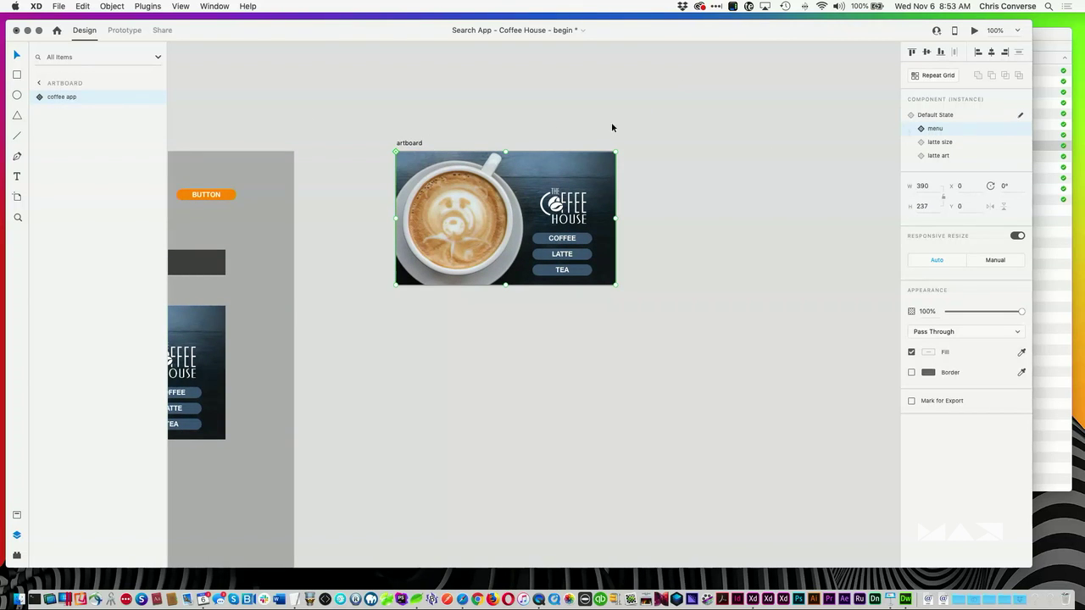
{"action": "left_click_drag", "start_coordinate": [405, 145], "coordinate": [579, 88]}
Step: Set the artboard – 1 instance to latte size and the artboard – 2 instance to latte art
{"action": "left_click", "coordinate": [654, 178]}
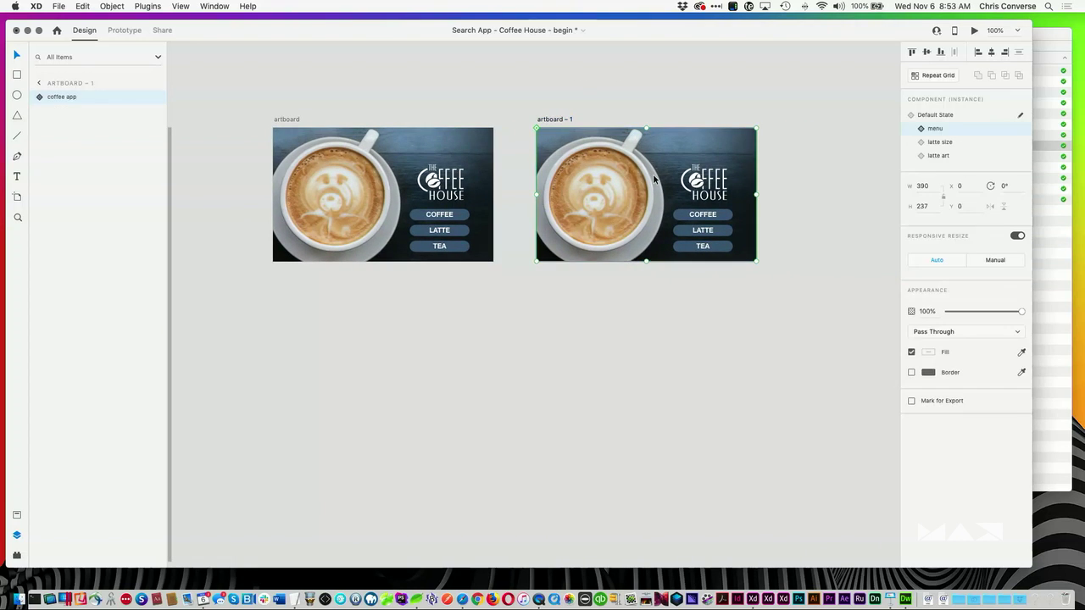
{"action": "left_click", "coordinate": [938, 143]}
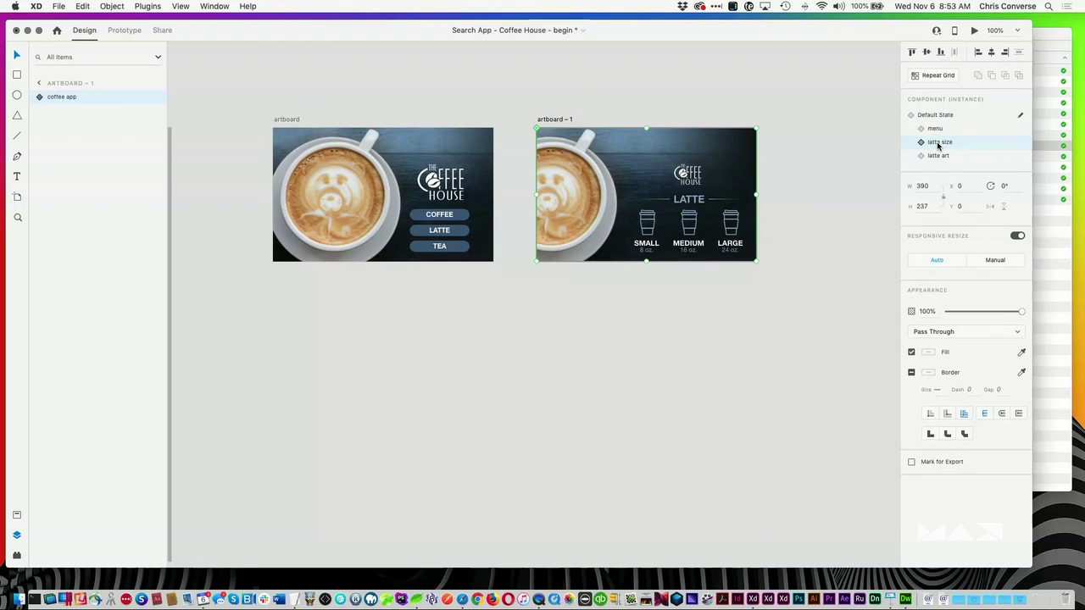
{"action": "left_click_drag", "start_coordinate": [572, 97], "coordinate": [412, 315]}
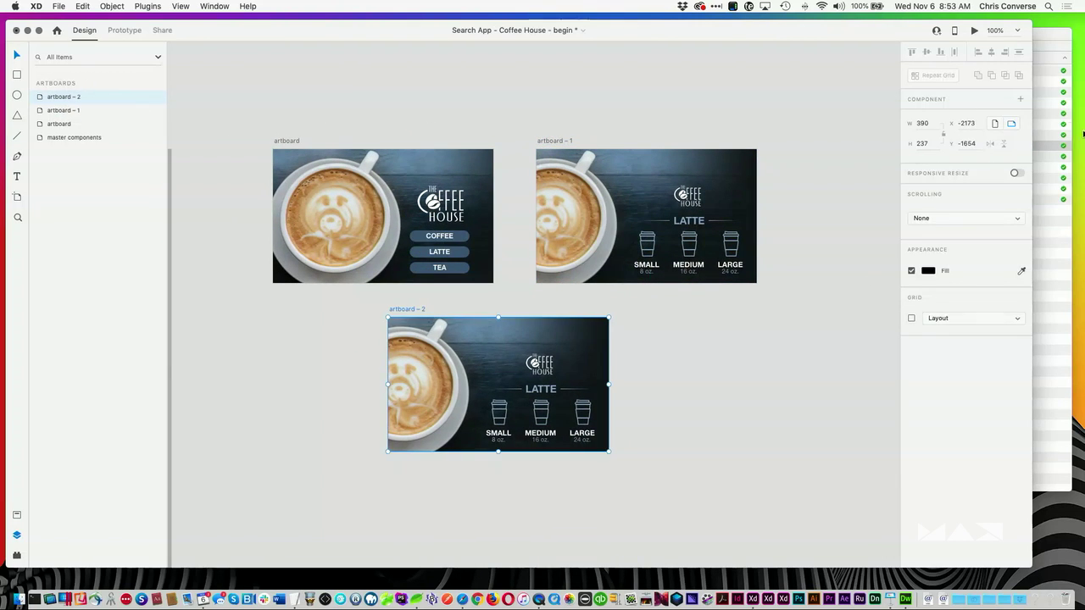
{"action": "left_click", "coordinate": [502, 444]}
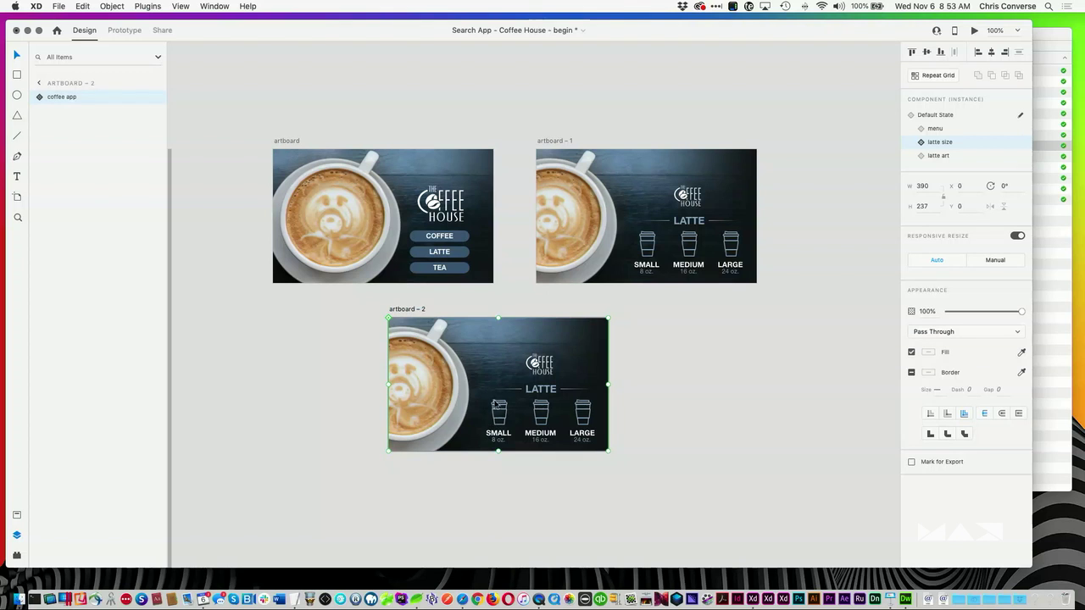
{"action": "left_click", "coordinate": [939, 155]}
{"action": "left_click", "coordinate": [642, 101]}
{"action": "scroll", "coordinate": [533, 82], "scroll_direction": "left", "scroll_amount": 2}
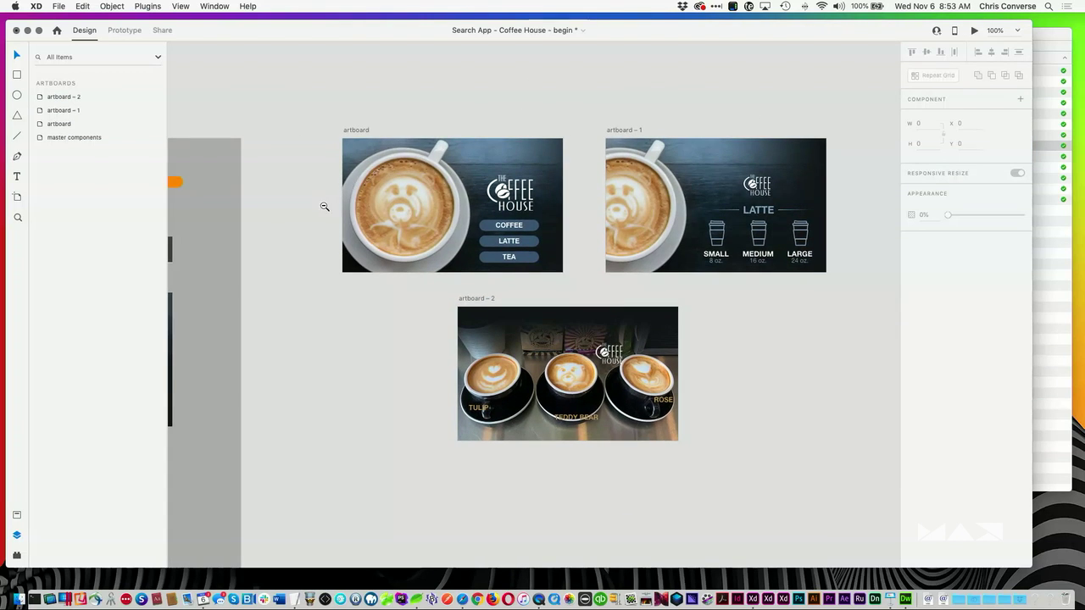
{"action": "left_click", "coordinate": [312, 310], "text": "alt"}
{"action": "scroll", "coordinate": [364, 315], "scroll_direction": "left", "scroll_amount": 5}
{"action": "scroll", "coordinate": [363, 315], "scroll_direction": "down", "scroll_amount": 2}
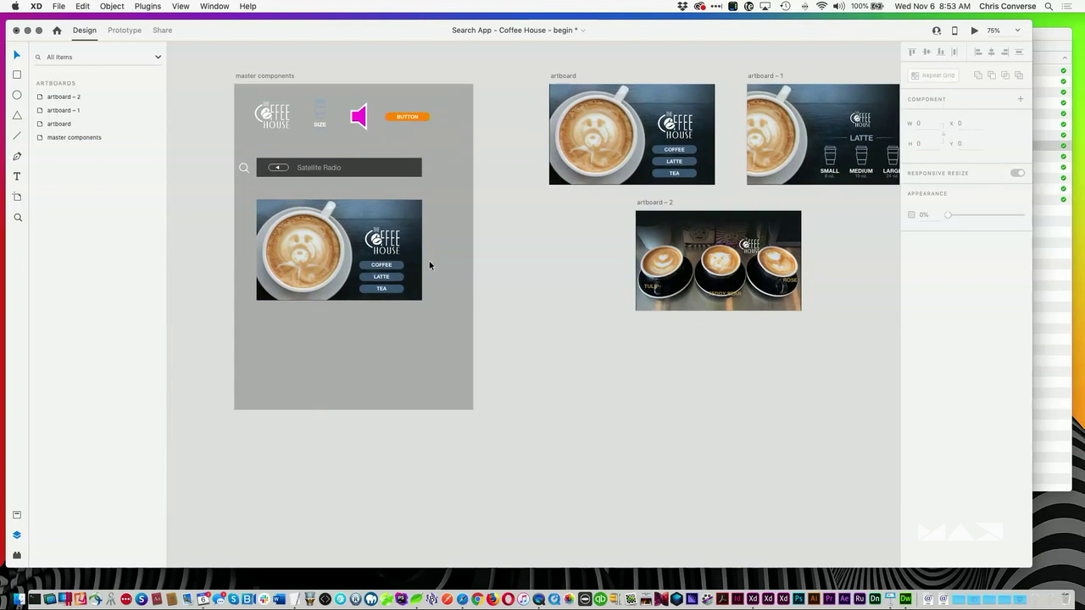
Step: Switch the master coffee app component to latte size, undoing a trial clip-area rotation
{"action": "left_click", "coordinate": [312, 212]}
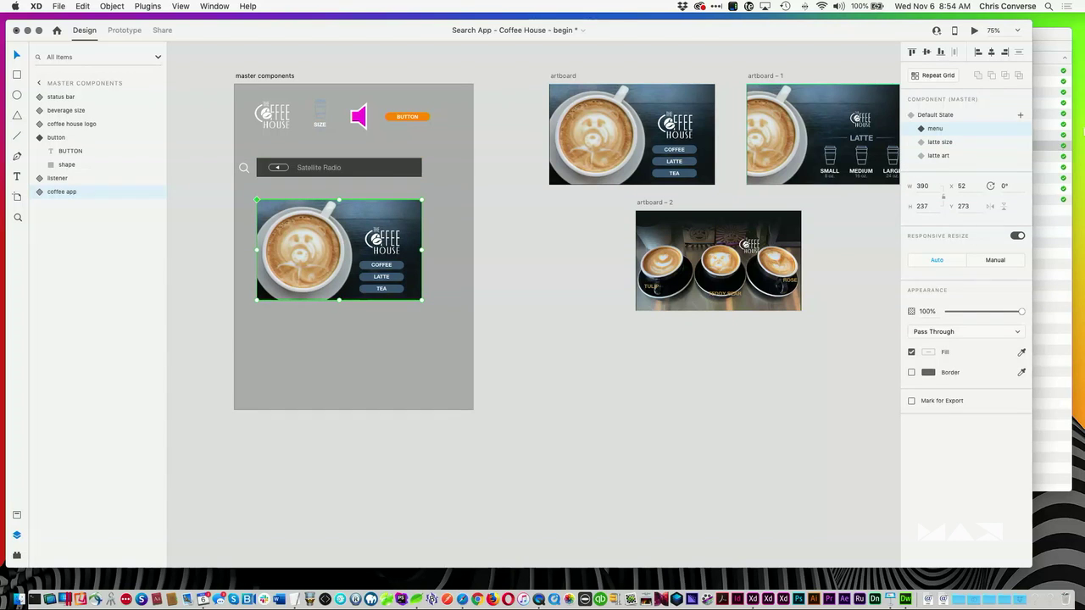
{"action": "left_click", "coordinate": [956, 144]}
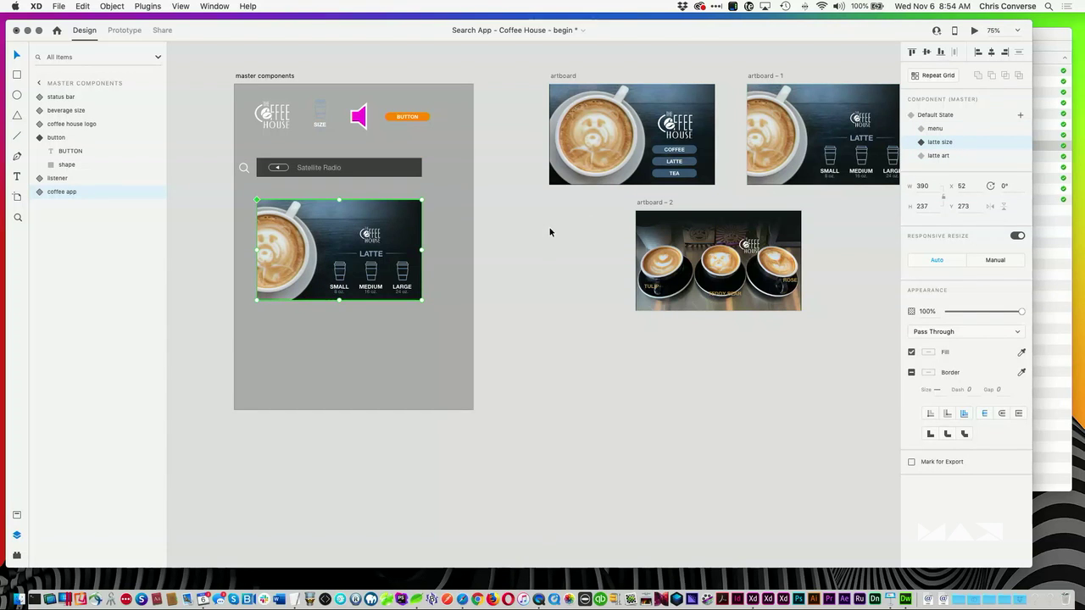
{"action": "double_click", "coordinate": [373, 273]}
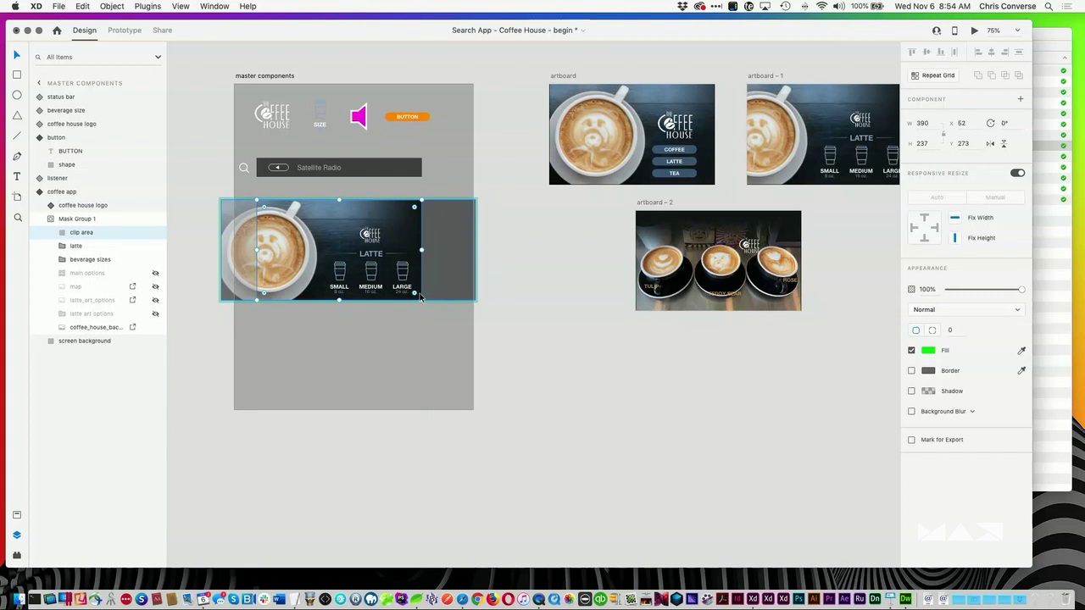
{"action": "left_click_drag", "start_coordinate": [423, 302], "coordinate": [485, 354]}
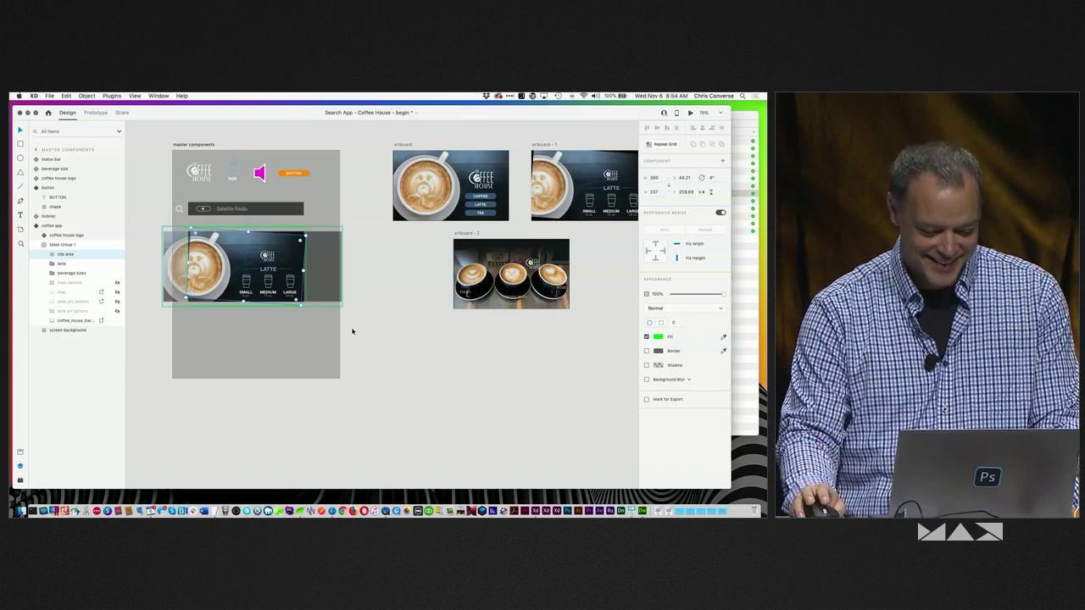
{"action": "key", "text": "super+z"}
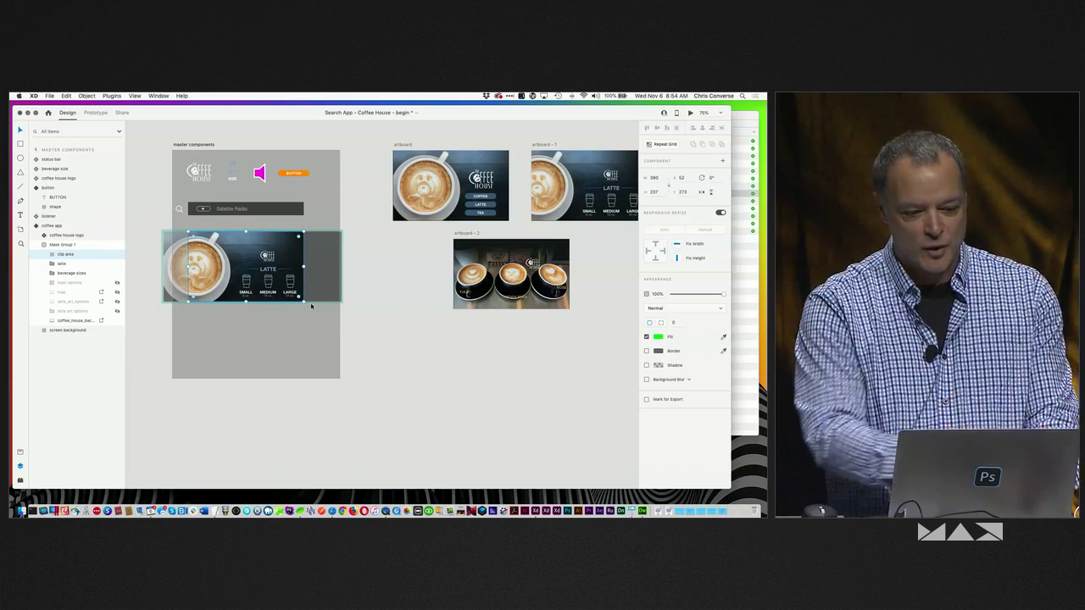
Step: Pan left and select the pink speaker component
{"action": "left_click", "coordinate": [451, 229]}
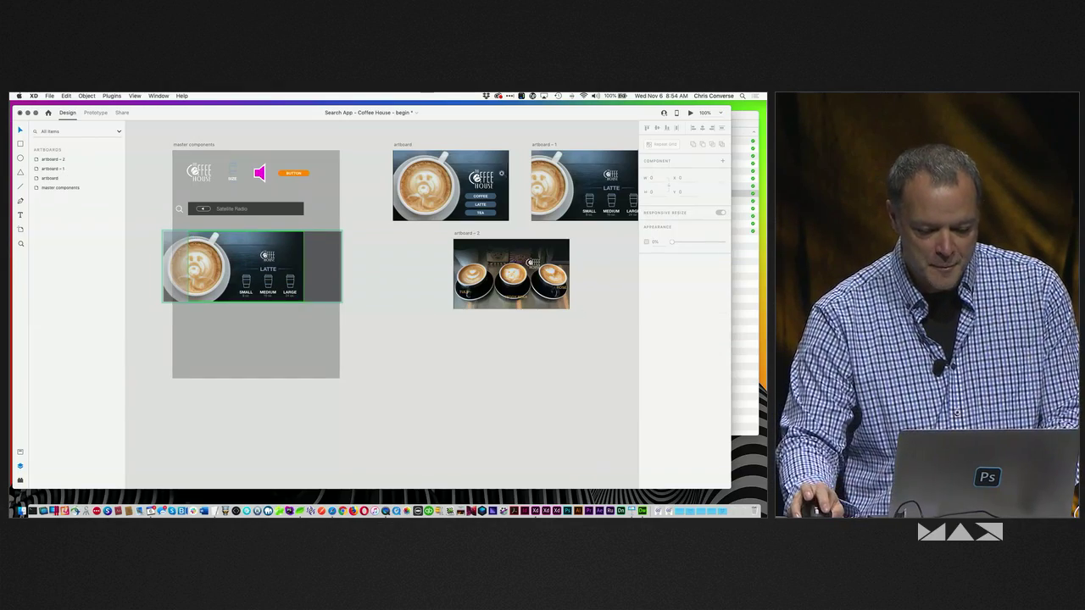
{"action": "scroll", "coordinate": [475, 212], "scroll_direction": "up", "scroll_amount": 5}
{"action": "scroll", "coordinate": [500, 222], "scroll_direction": "left", "scroll_amount": 3}
{"action": "scroll", "coordinate": [514, 228], "scroll_direction": "left", "scroll_amount": 3}
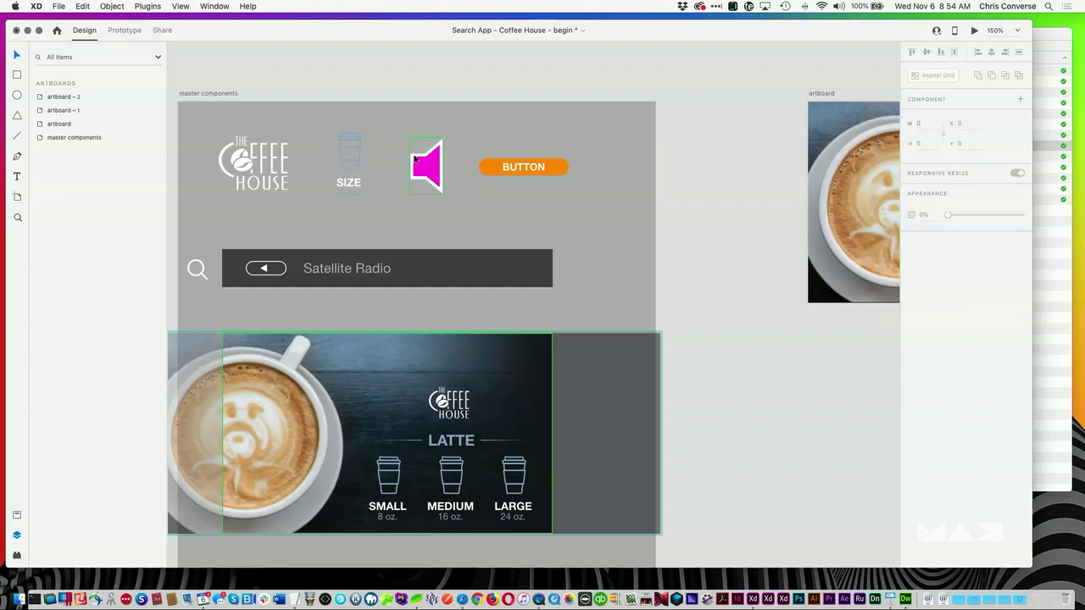
{"action": "left_click", "coordinate": [297, 203]}
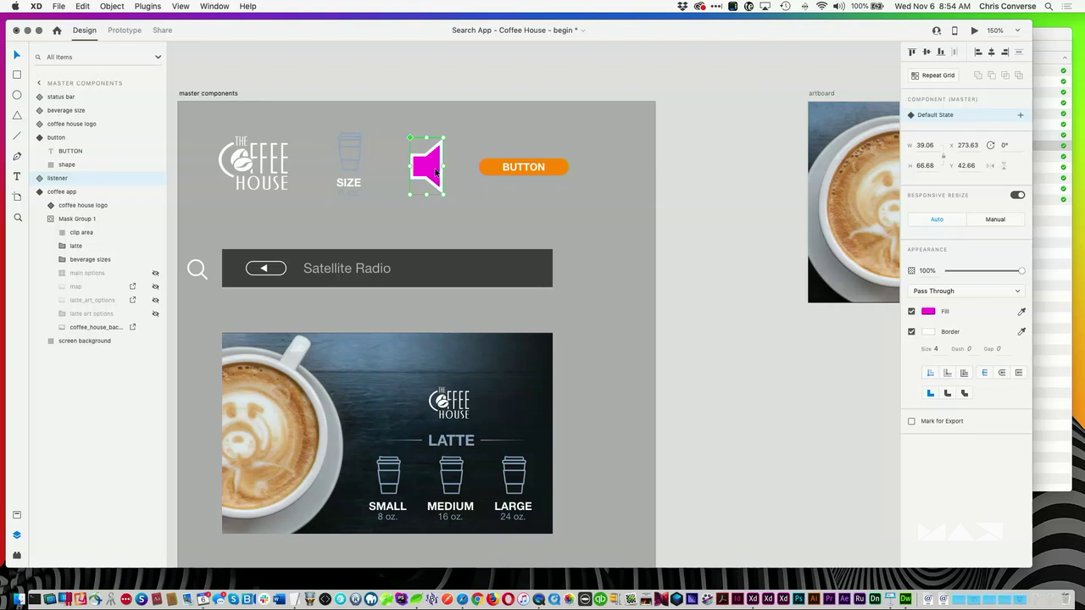
Step: Nudge the pink speaker shape slightly up and left, then pan to the main artboard
{"action": "left_click_drag", "start_coordinate": [436, 172], "coordinate": [430, 159]}
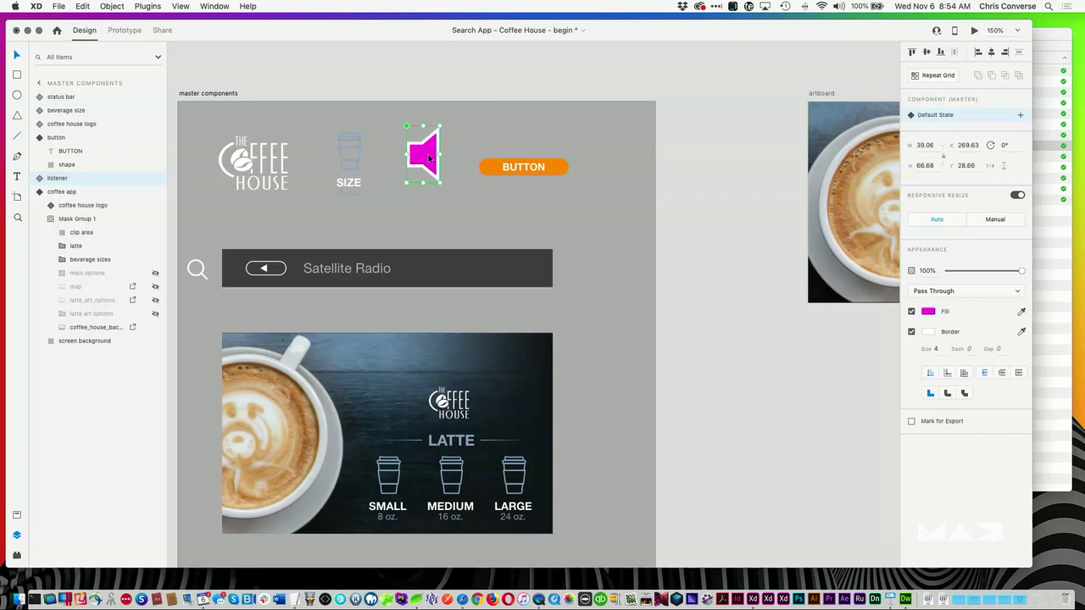
{"action": "left_click", "coordinate": [473, 70]}
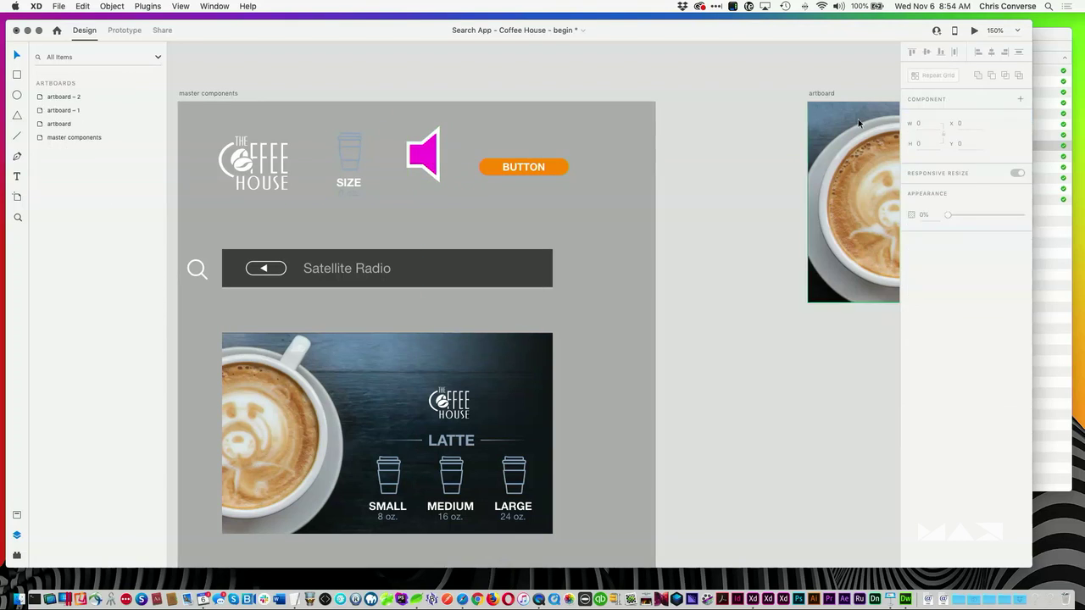
{"action": "left_click_drag", "start_coordinate": [816, 85], "coordinate": [638, 81]}
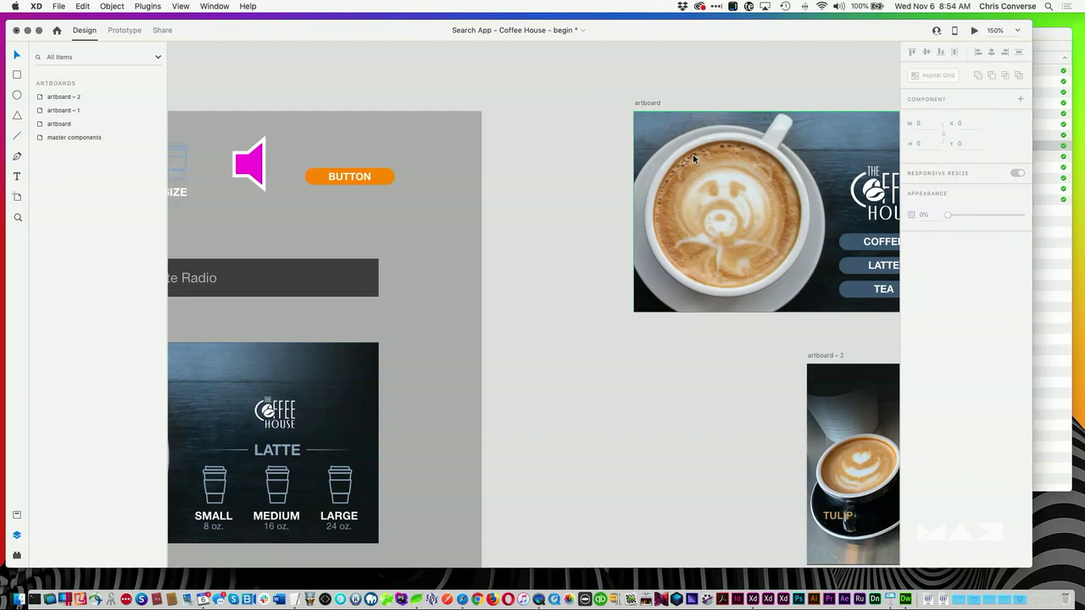
{"action": "left_click_drag", "start_coordinate": [501, 76], "coordinate": [567, 77]}
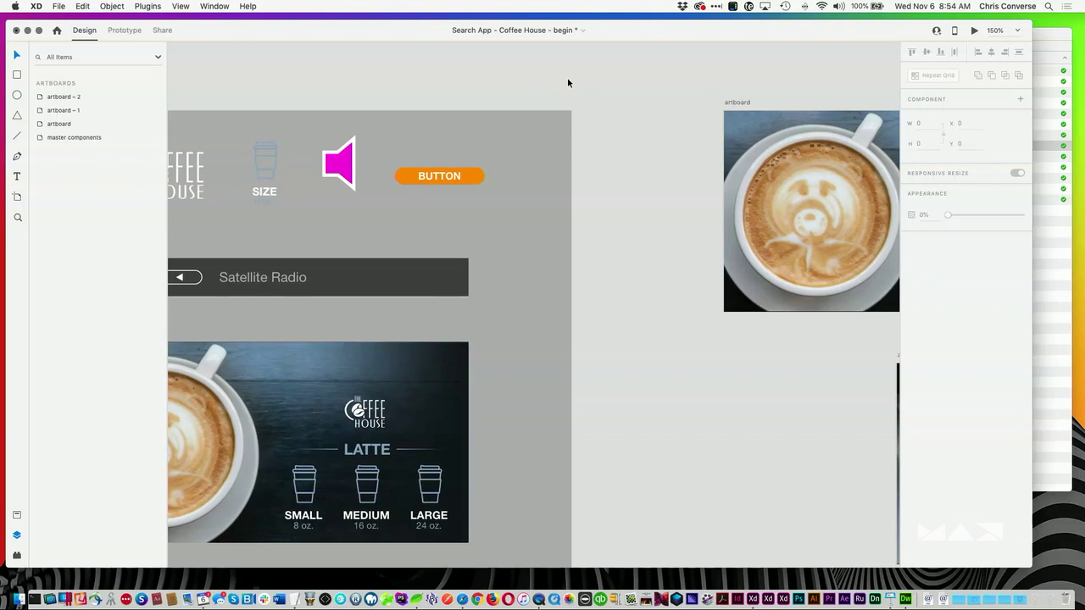
{"action": "left_click_drag", "start_coordinate": [730, 67], "coordinate": [534, 87]}
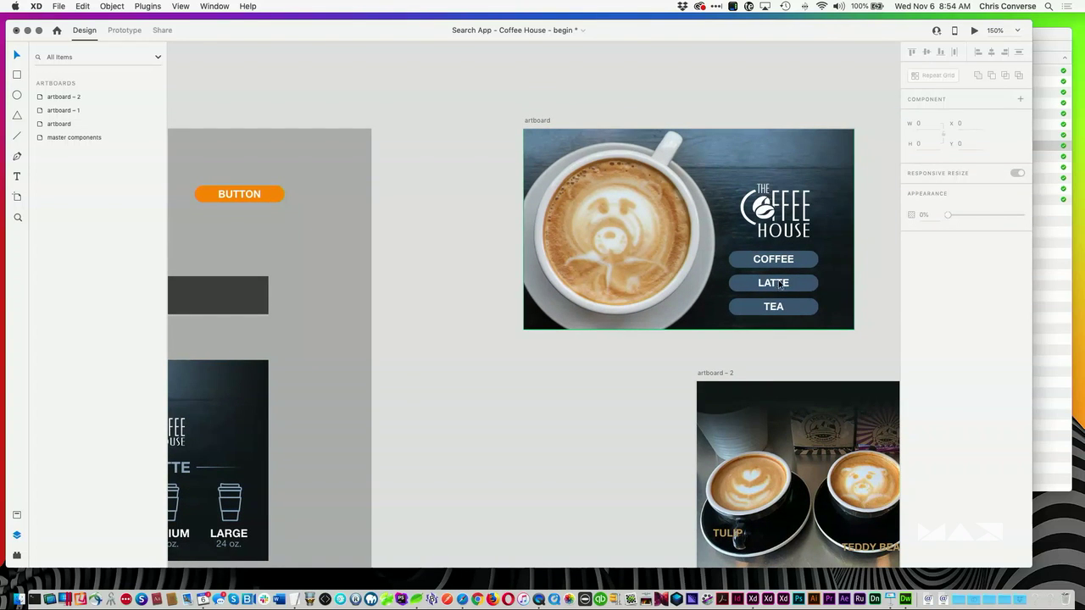
Step: Select the main options menu group inside the main artboard's mask group
{"action": "left_click", "coordinate": [780, 286]}
{"action": "double_click", "coordinate": [778, 286]}
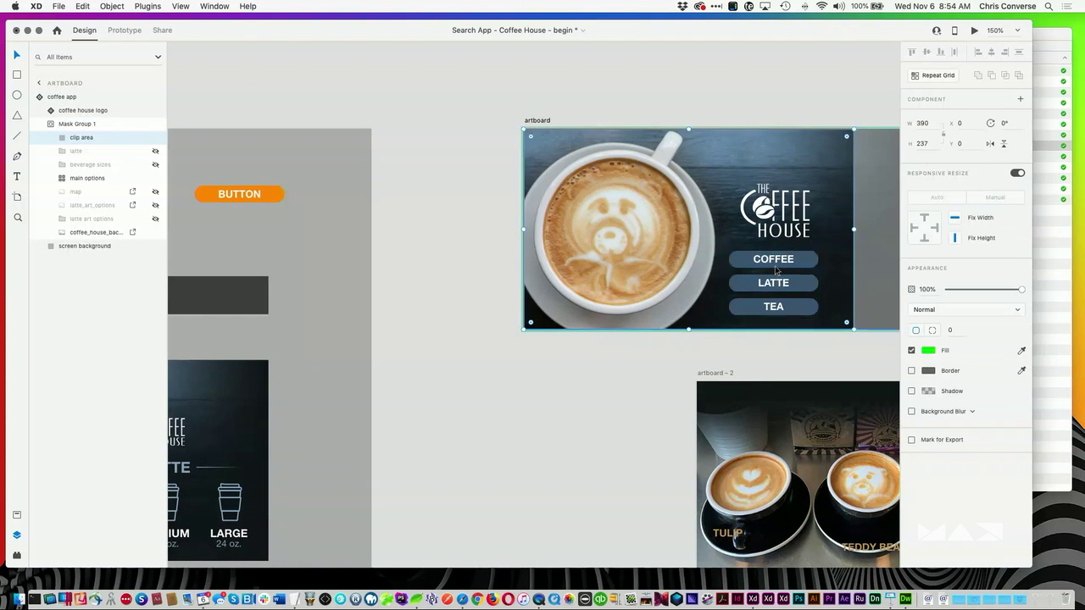
{"action": "left_click", "coordinate": [779, 285]}
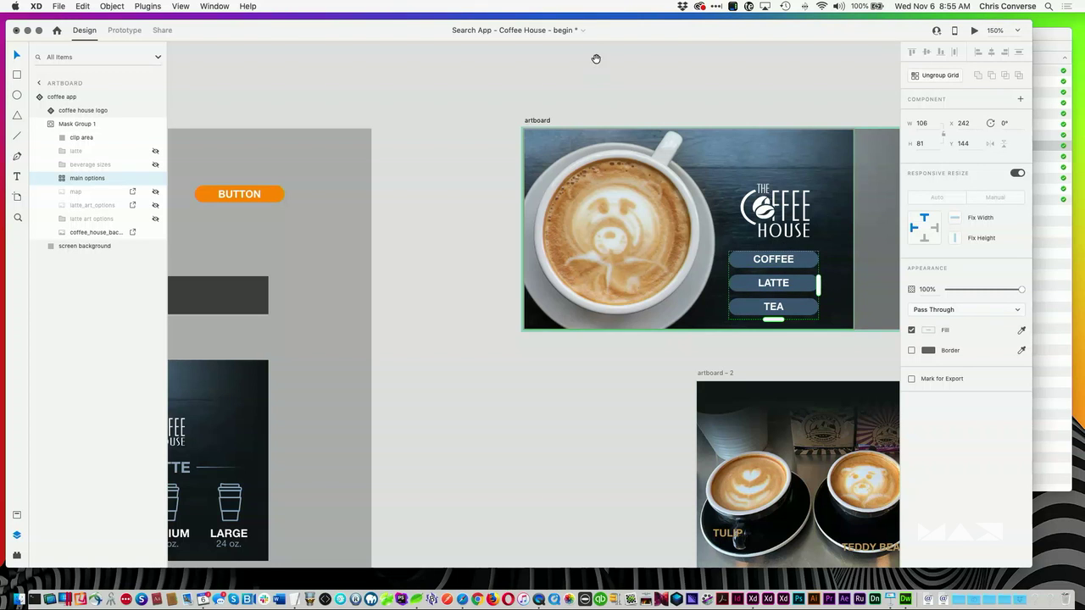
{"action": "scroll", "coordinate": [596, 59], "scroll_direction": "right", "scroll_amount": 5}
{"action": "left_click", "coordinate": [468, 78], "text": "alt"}
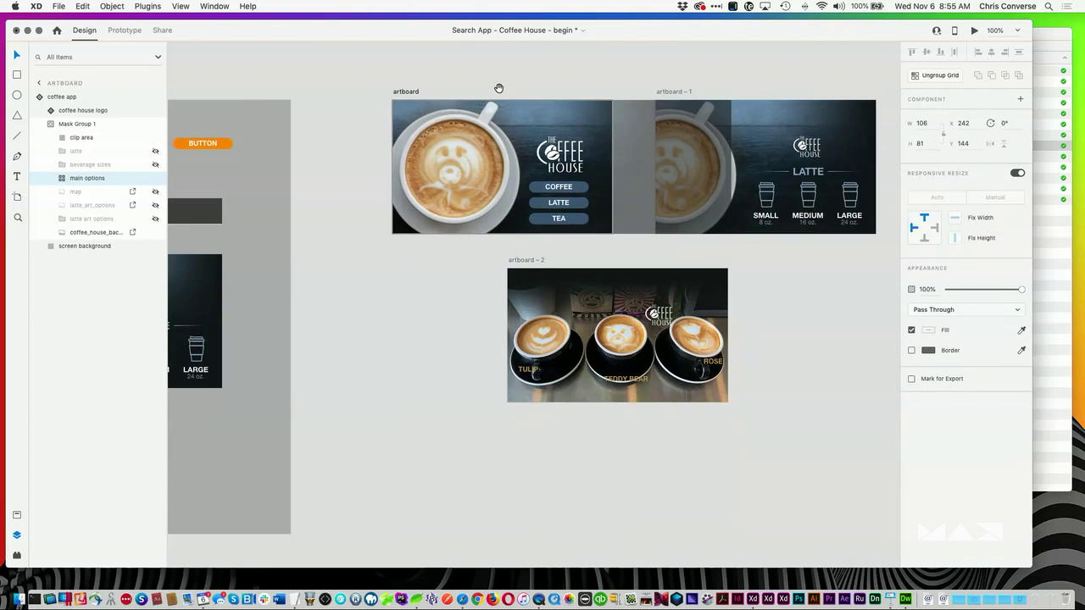
Step: Link the LATTE button to artboard – 1 with a Tap, Auto-Animate interaction
{"action": "left_click", "coordinate": [124, 29]}
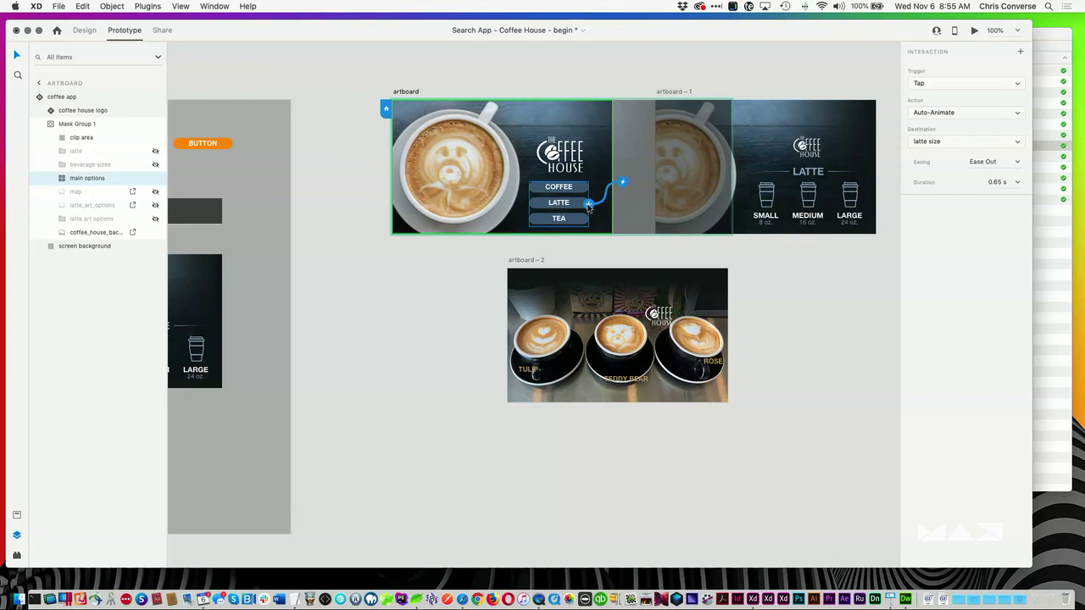
{"action": "double_click", "coordinate": [569, 206]}
{"action": "left_click_drag", "start_coordinate": [586, 206], "coordinate": [704, 140]}
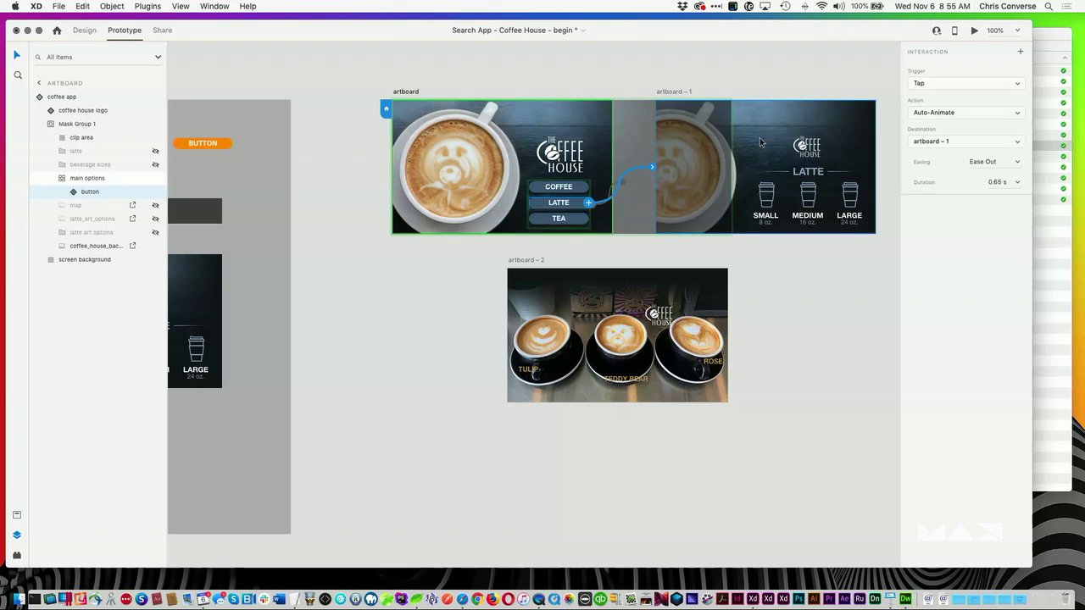
{"action": "left_click", "coordinate": [943, 111]}
{"action": "left_click", "coordinate": [920, 151]}
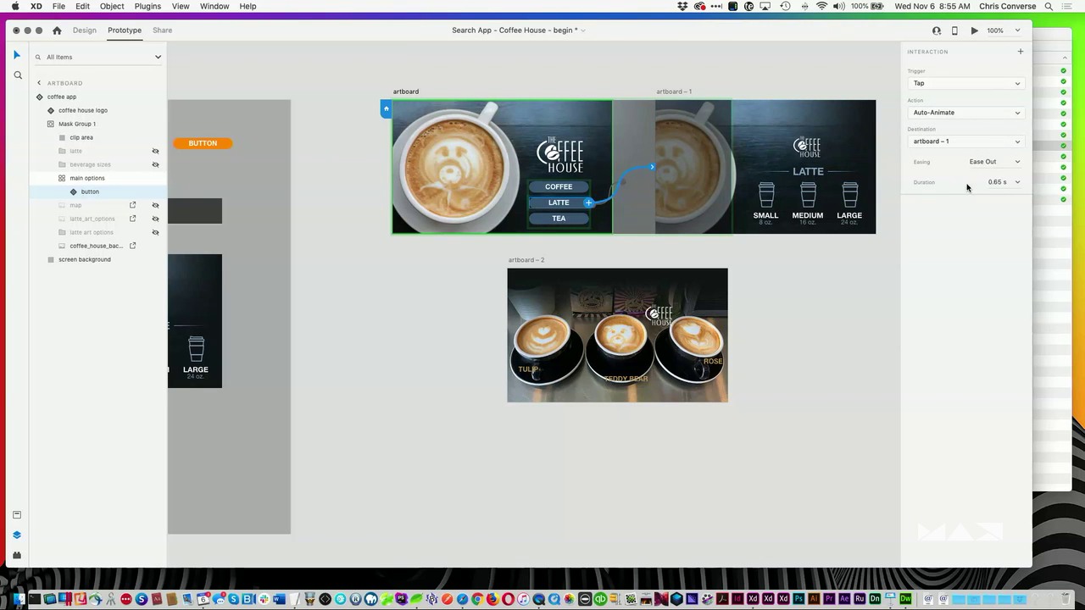
{"action": "left_click", "coordinate": [766, 246]}
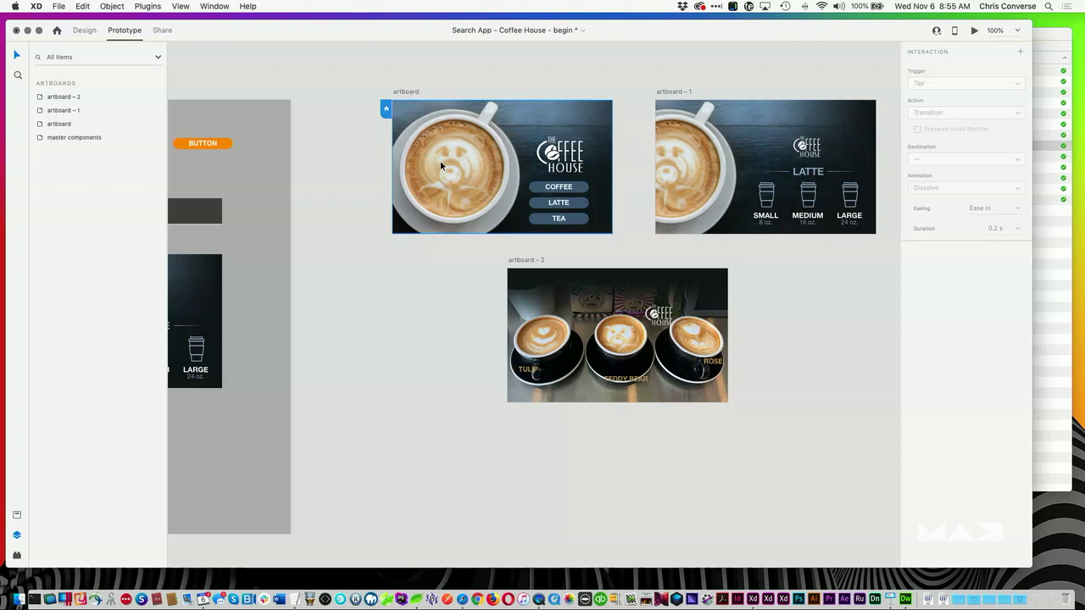
Step: Zoom in on the master components artboard, select the speaker shape, and return to Design mode
{"action": "key", "text": "z"}
{"action": "left_click", "coordinate": [251, 145]}
{"action": "left_click_drag", "start_coordinate": [245, 145], "coordinate": [594, 167]}
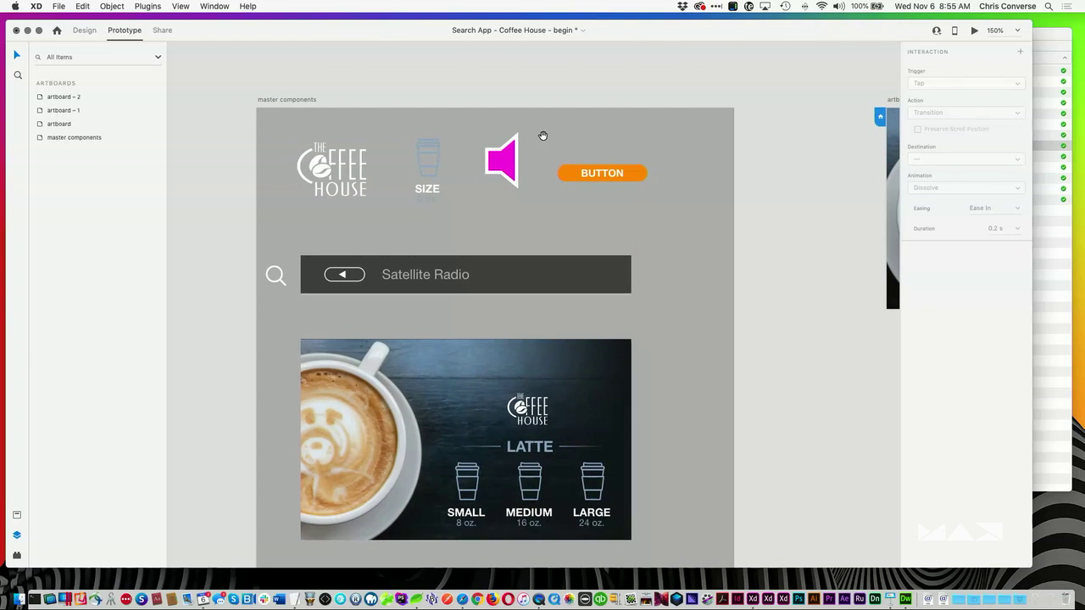
{"action": "left_click", "coordinate": [507, 157]}
{"action": "left_click", "coordinate": [496, 155]}
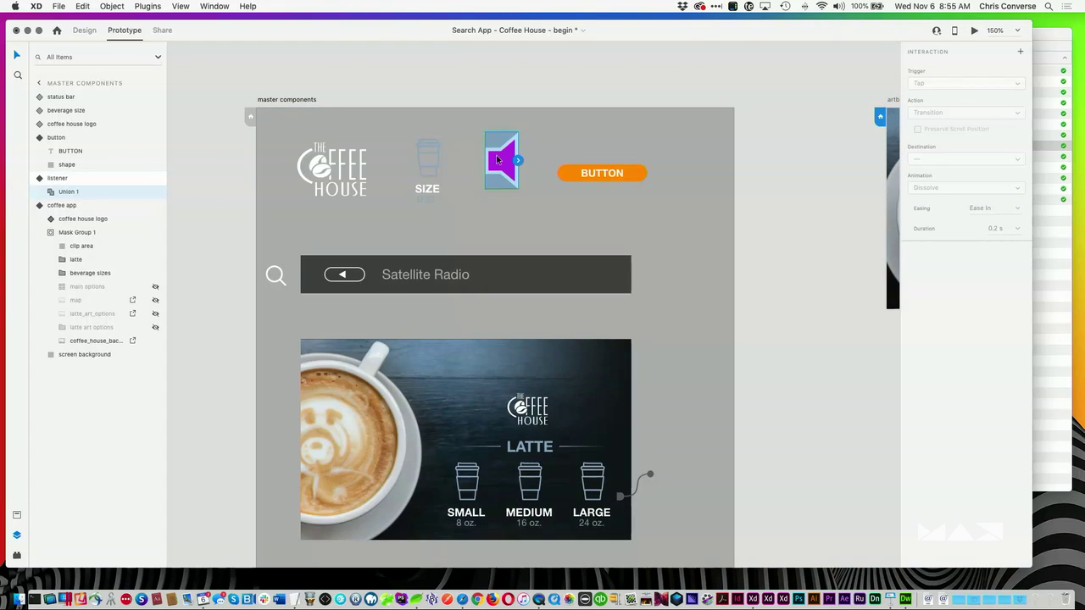
{"action": "left_click", "coordinate": [83, 31]}
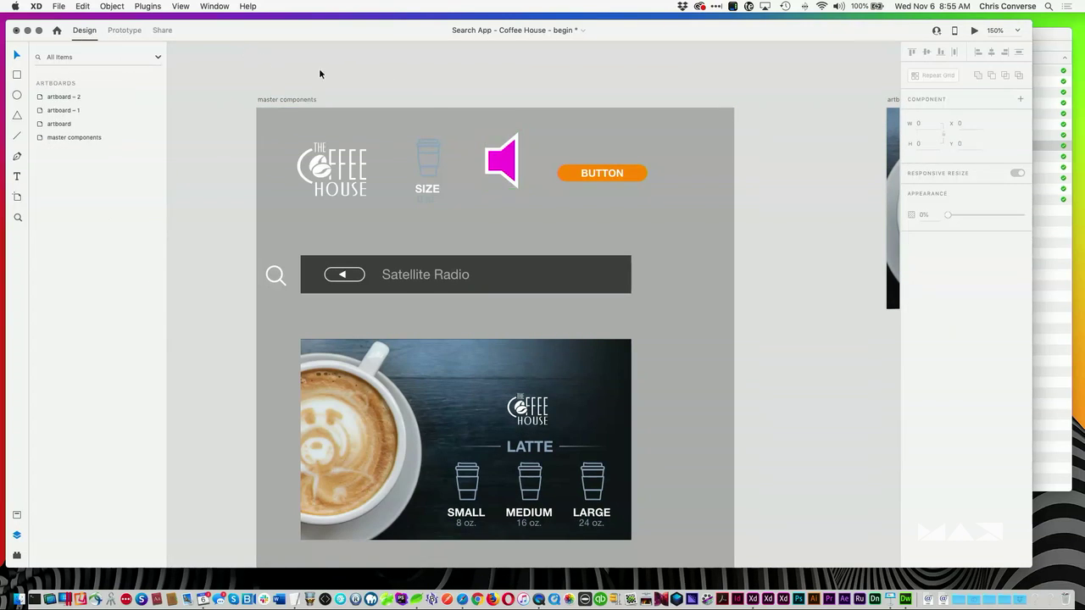
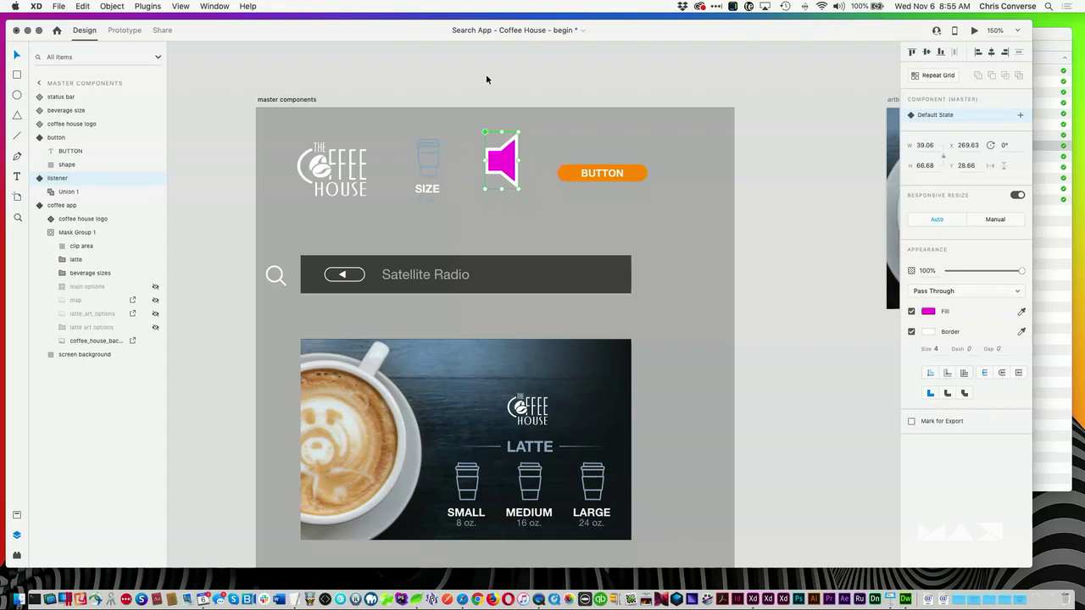
Step: Paste the magenta speaker listener onto the coffee house artboard, shrunk and placed beside the LATTE button
{"action": "double_click", "coordinate": [516, 165]}
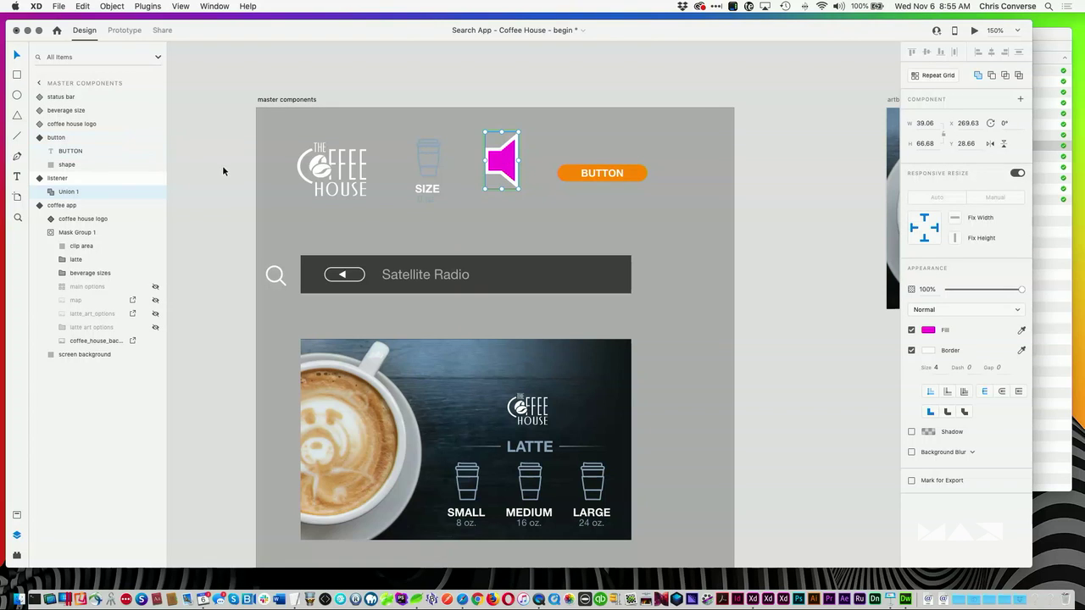
{"action": "left_click", "coordinate": [39, 179]}
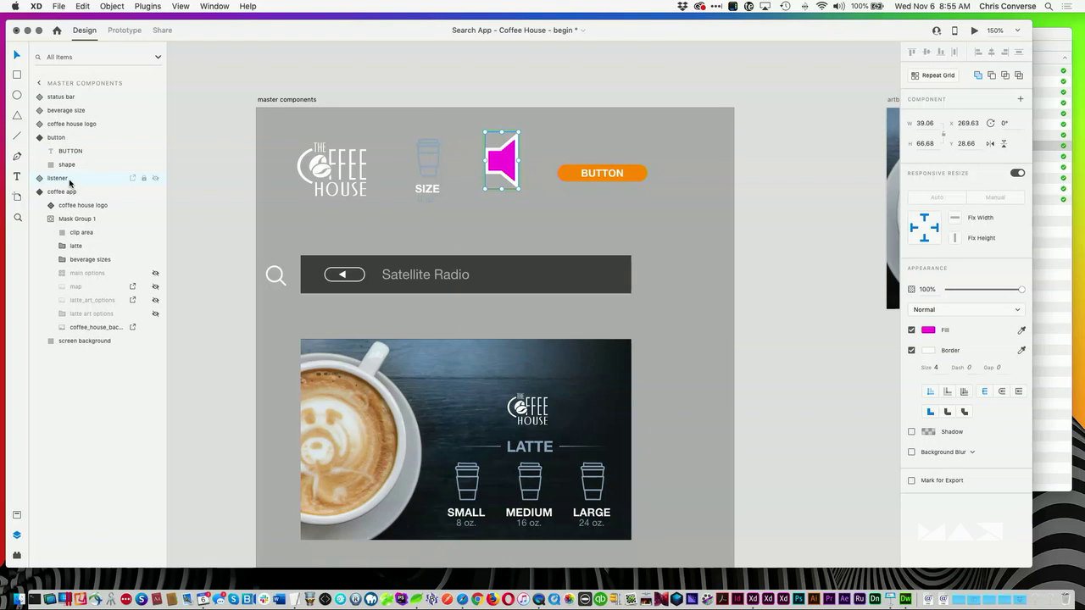
{"action": "left_click", "coordinate": [70, 179]}
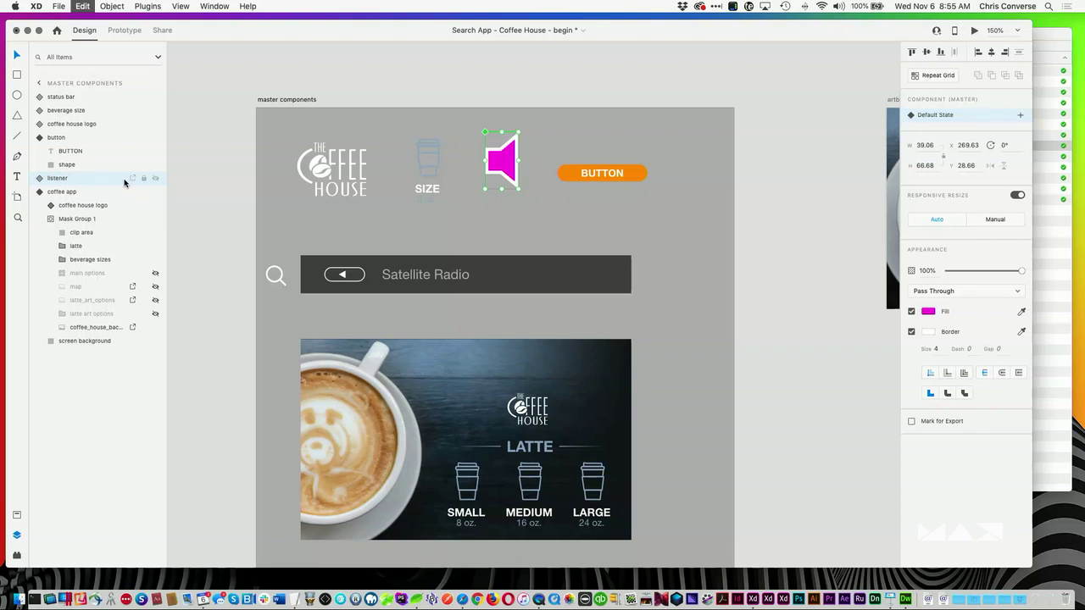
{"action": "left_click_drag", "start_coordinate": [780, 97], "coordinate": [300, 155]}
{"action": "left_click", "coordinate": [521, 242]}
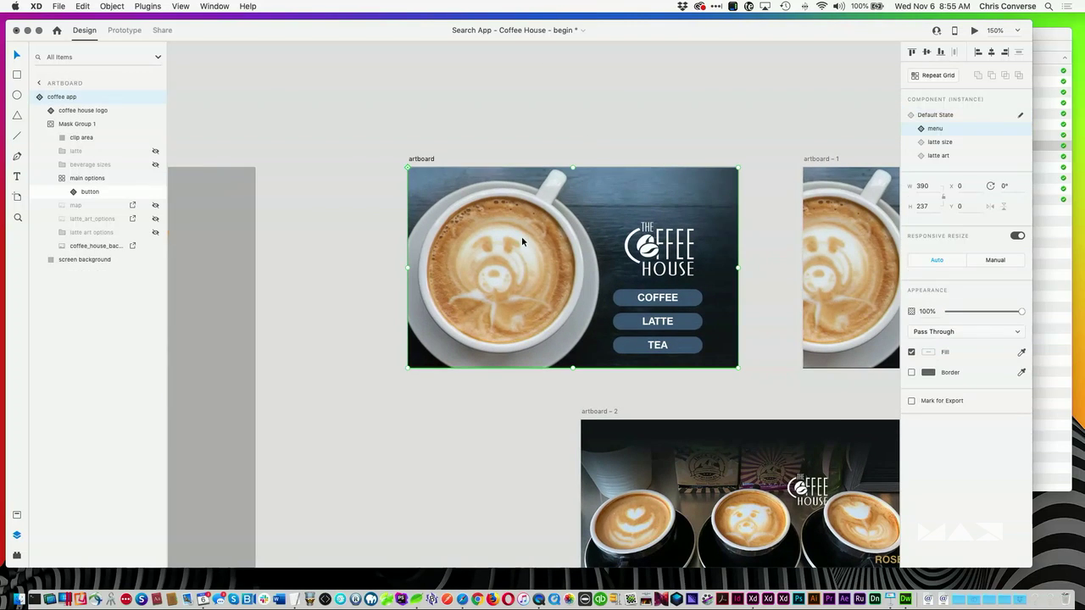
{"action": "key", "text": "super+v"}
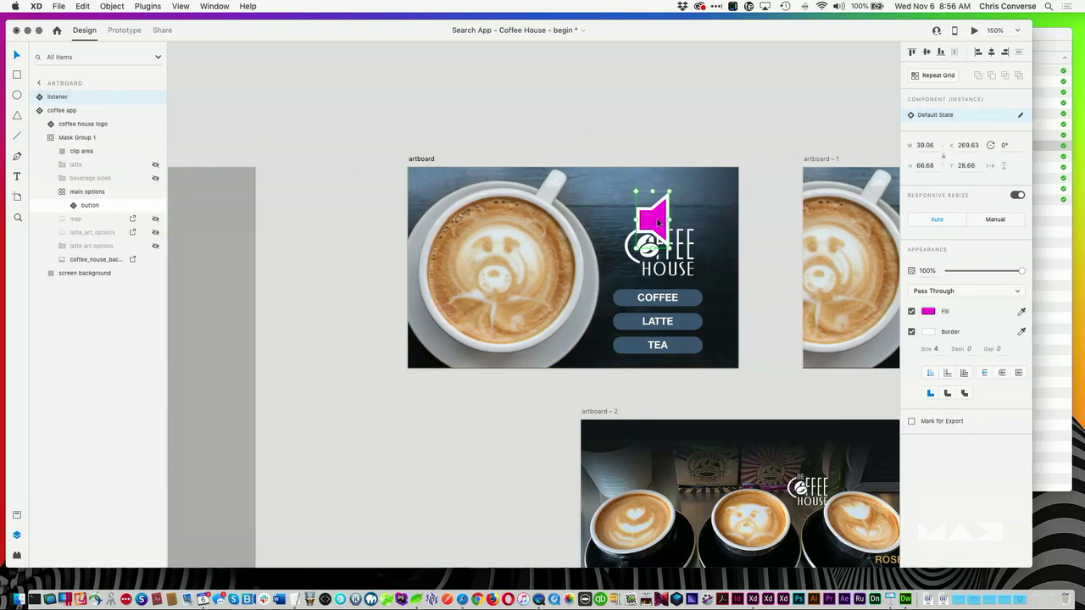
{"action": "left_click_drag", "start_coordinate": [670, 249], "coordinate": [727, 324]}
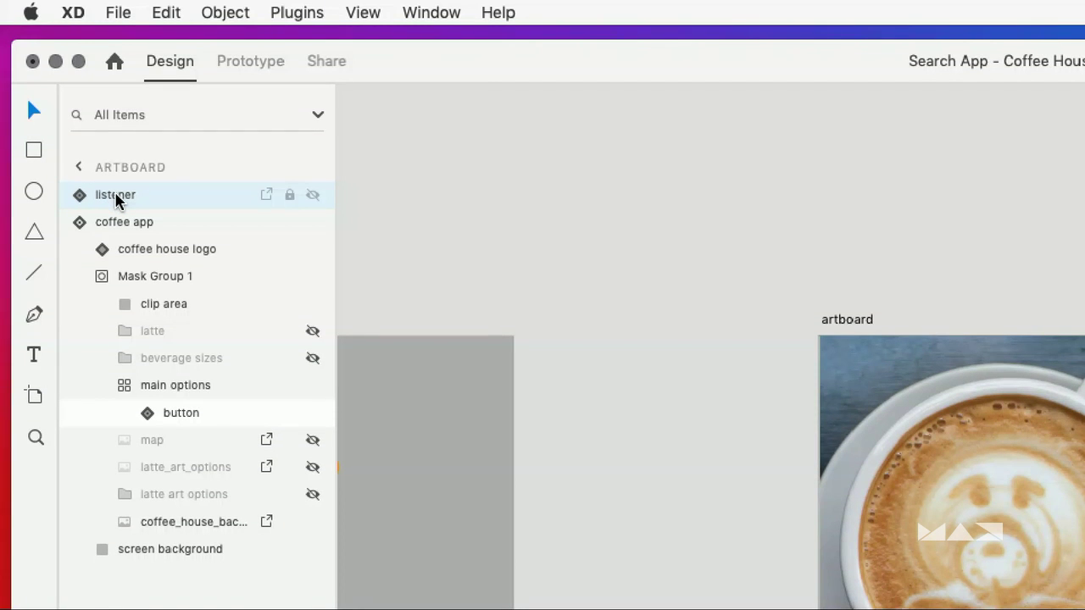
Step: Group the speaker listener and name the group 'audio'
{"action": "key", "text": "super+g"}
{"action": "double_click", "coordinate": [119, 195]}
{"action": "type", "text": "audo"}
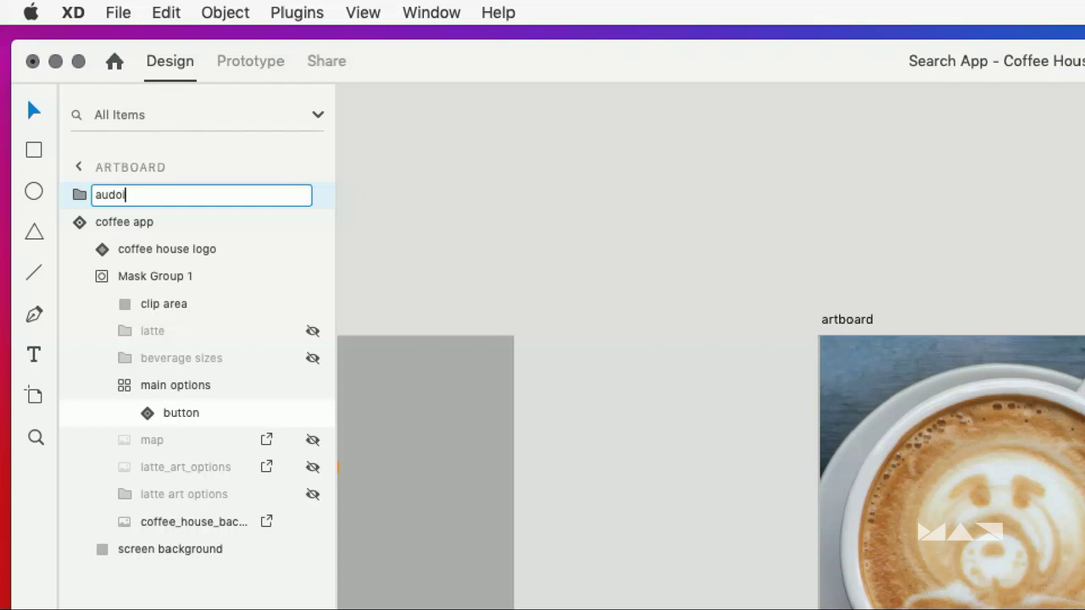
{"action": "key", "text": "BackSpace"}
{"action": "type", "text": "io"}
{"action": "key", "text": "Return"}
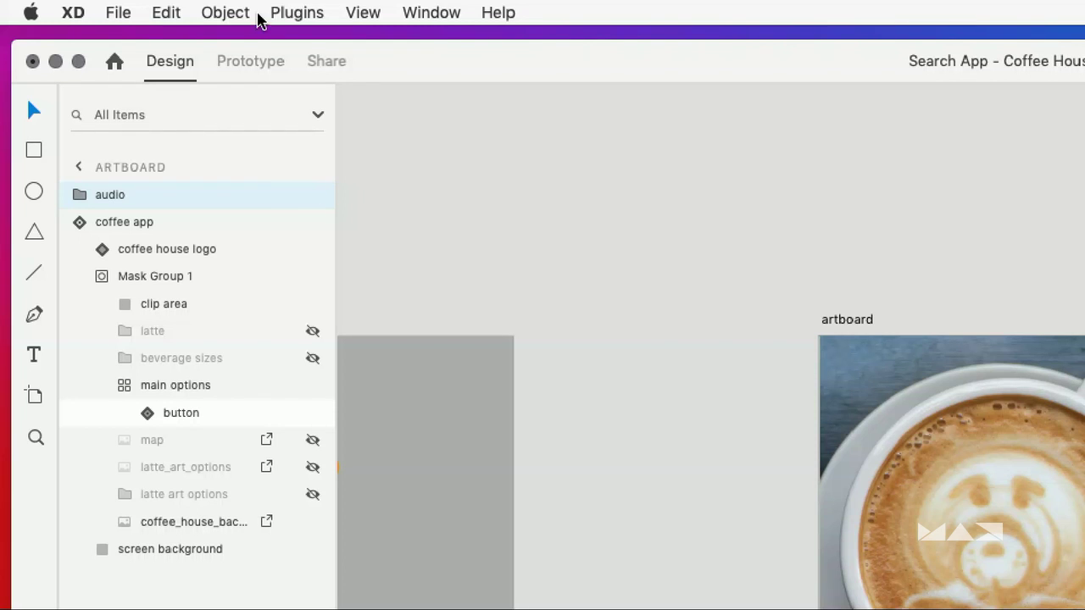
Step: Rename the listener layer inside the audio group to 'listener - latte'
{"action": "left_click", "coordinate": [82, 197]}
{"action": "double_click", "coordinate": [154, 224]}
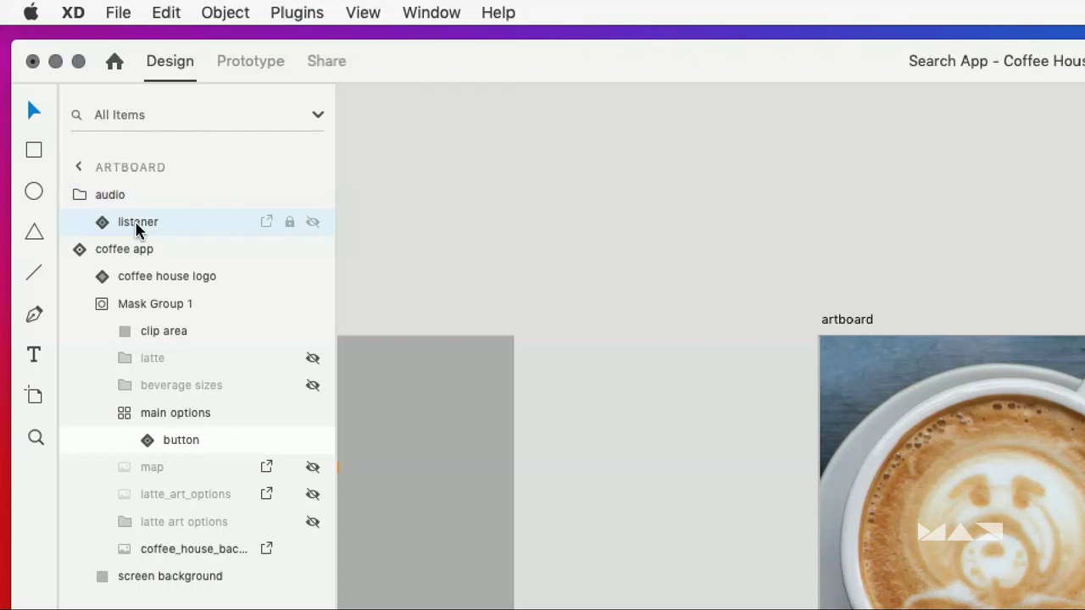
{"action": "key", "text": "Right"}
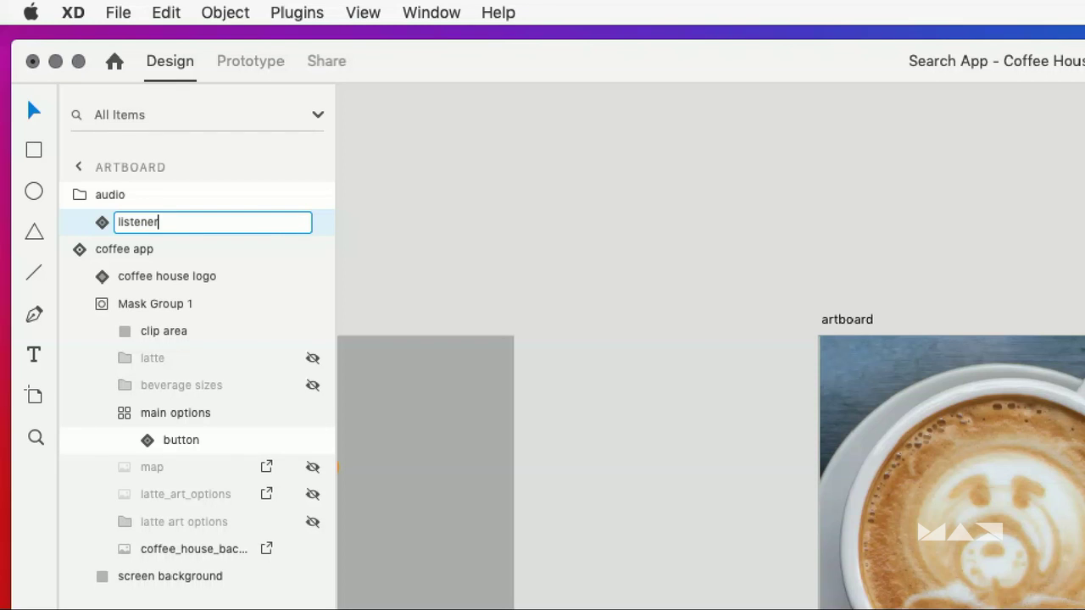
{"action": "type", "text": "-latte"}
{"action": "key", "text": "super+Right"}
{"action": "key", "text": "Return"}
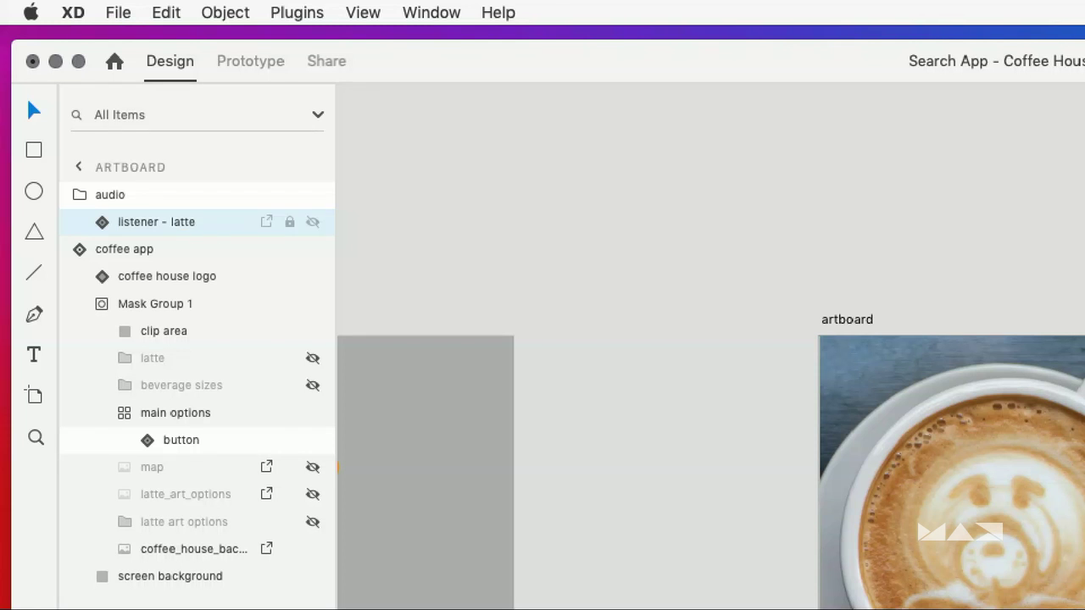
{"action": "left_click", "coordinate": [437, 241]}
{"action": "left_click_drag", "start_coordinate": [709, 264], "coordinate": [486, 139]}
{"action": "scroll", "coordinate": [486, 139], "scroll_direction": "right", "scroll_amount": 10}
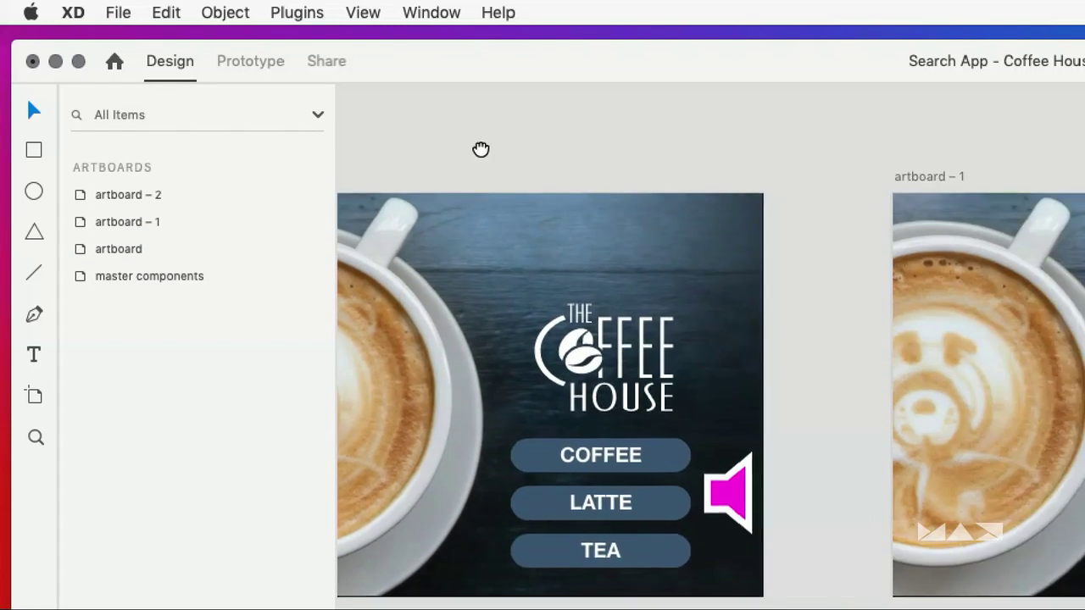
Step: Show the listener - latte speaker's prototype link to the LATTE artboard in Prototype mode
{"action": "scroll", "coordinate": [946, 359], "scroll_direction": "down", "scroll_amount": 3}
{"action": "left_click", "coordinate": [858, 396]}
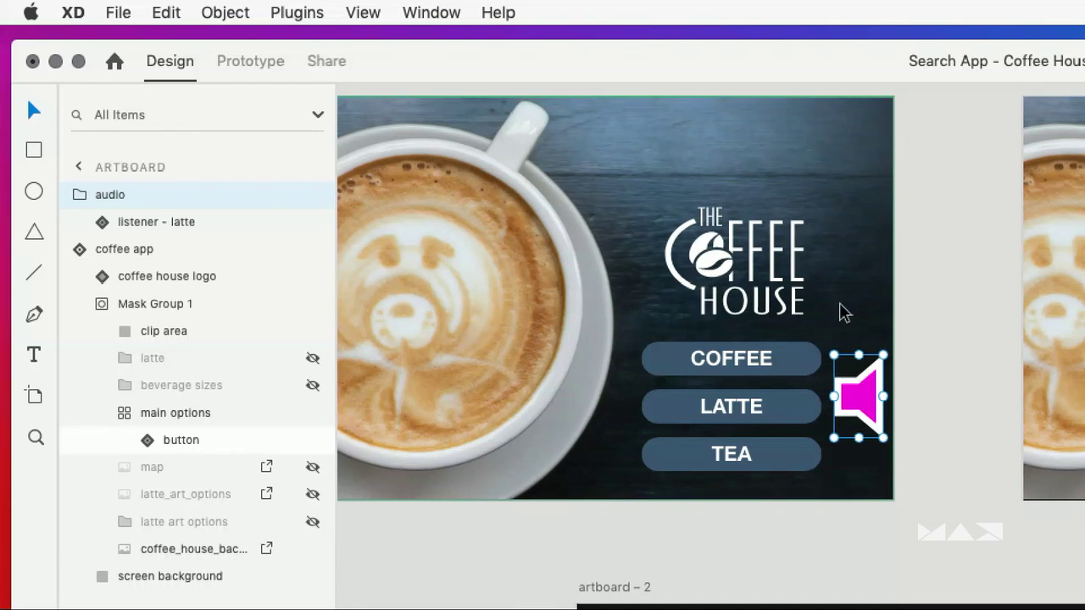
{"action": "left_click", "coordinate": [143, 225]}
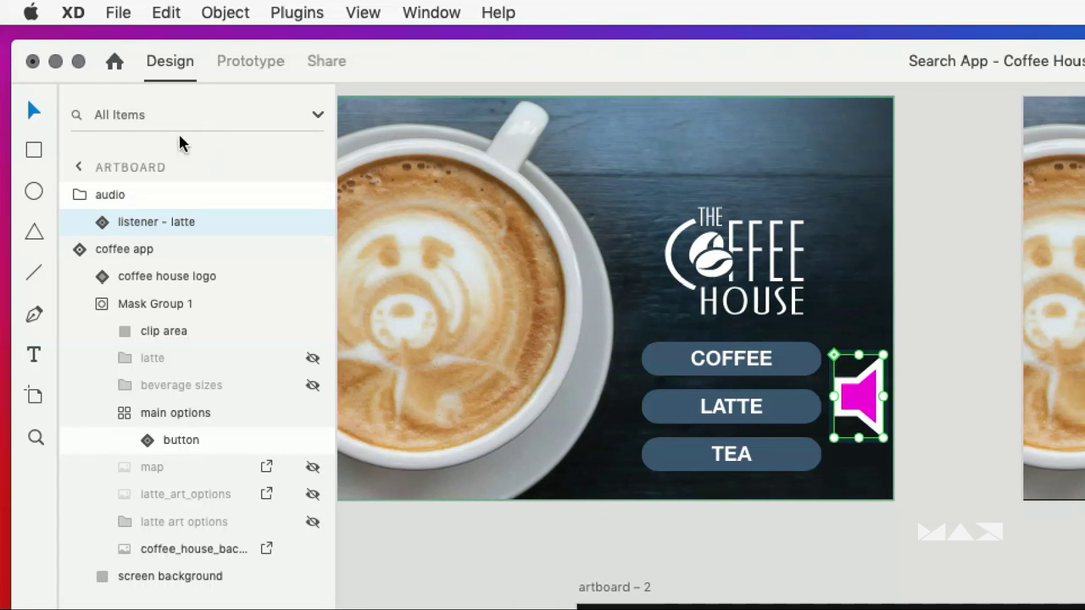
{"action": "left_click", "coordinate": [246, 68]}
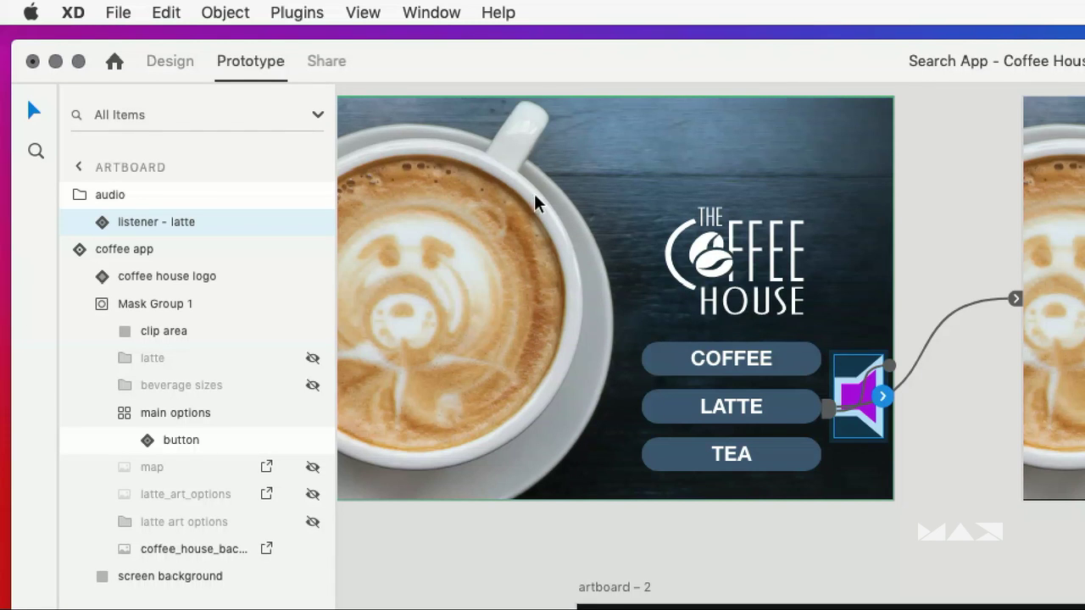
{"action": "left_click_drag", "start_coordinate": [914, 171], "coordinate": [543, 137]}
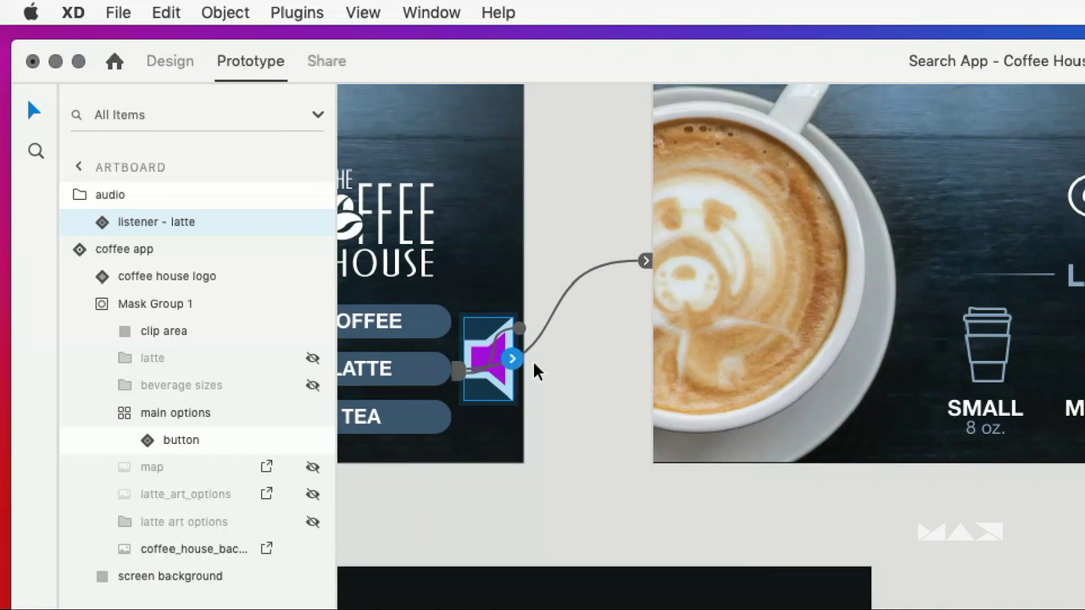
{"action": "left_click_drag", "start_coordinate": [560, 361], "coordinate": [755, 283]}
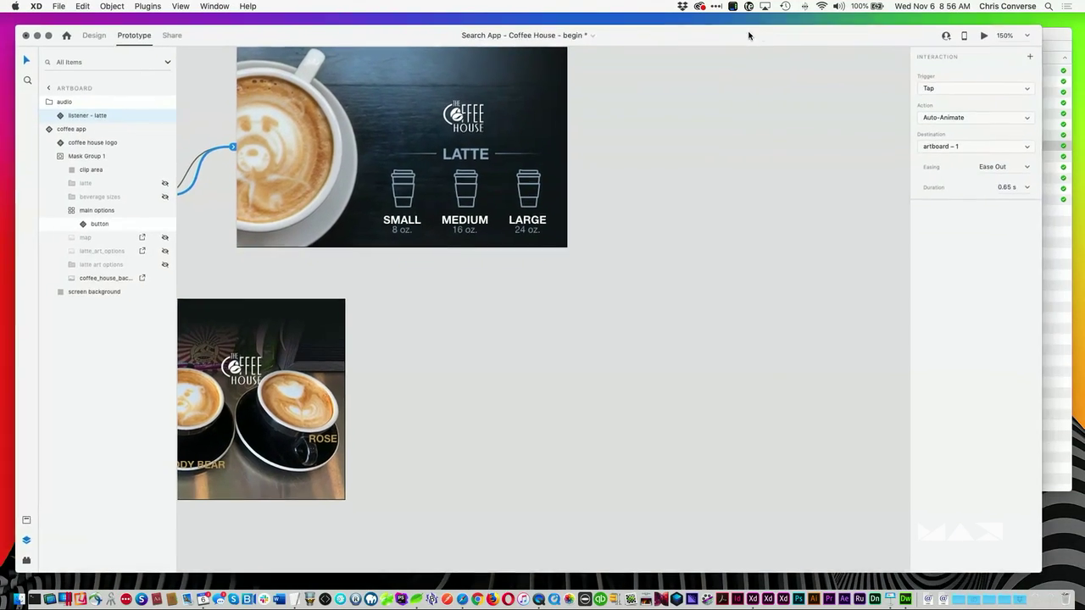
Step: Set the speaker interaction's trigger to Voice with the command 'latte'
{"action": "left_click_drag", "start_coordinate": [749, 35], "coordinate": [749, 29]}
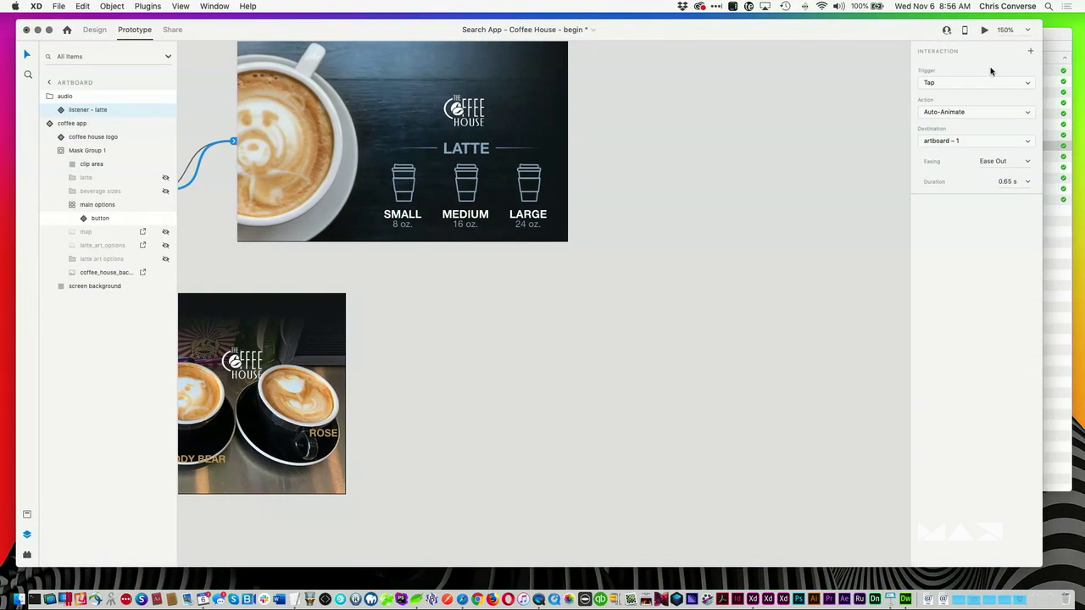
{"action": "left_click", "coordinate": [969, 83]}
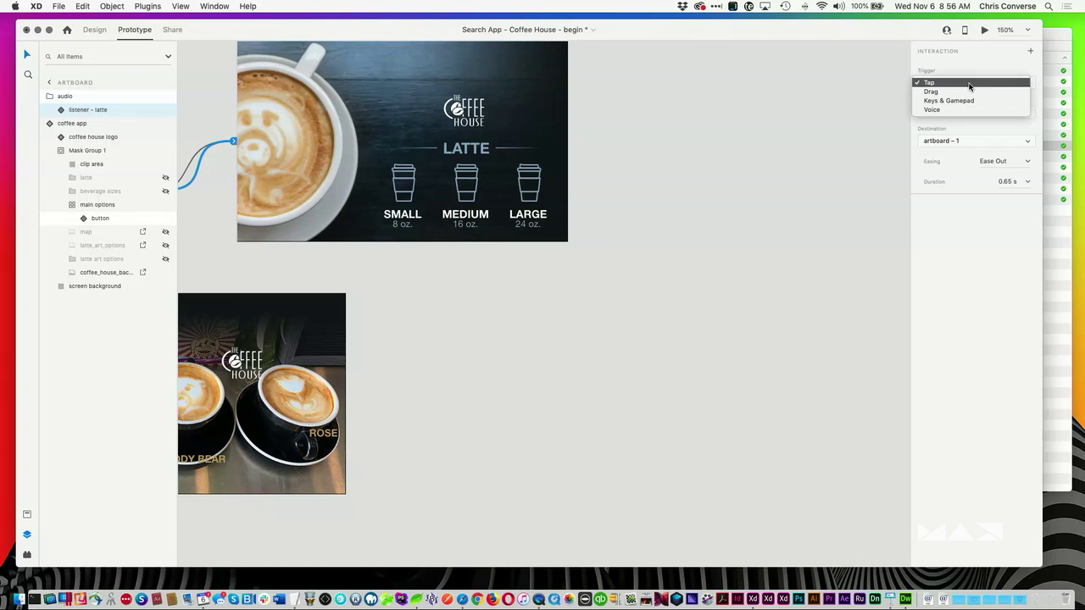
{"action": "left_click", "coordinate": [937, 112]}
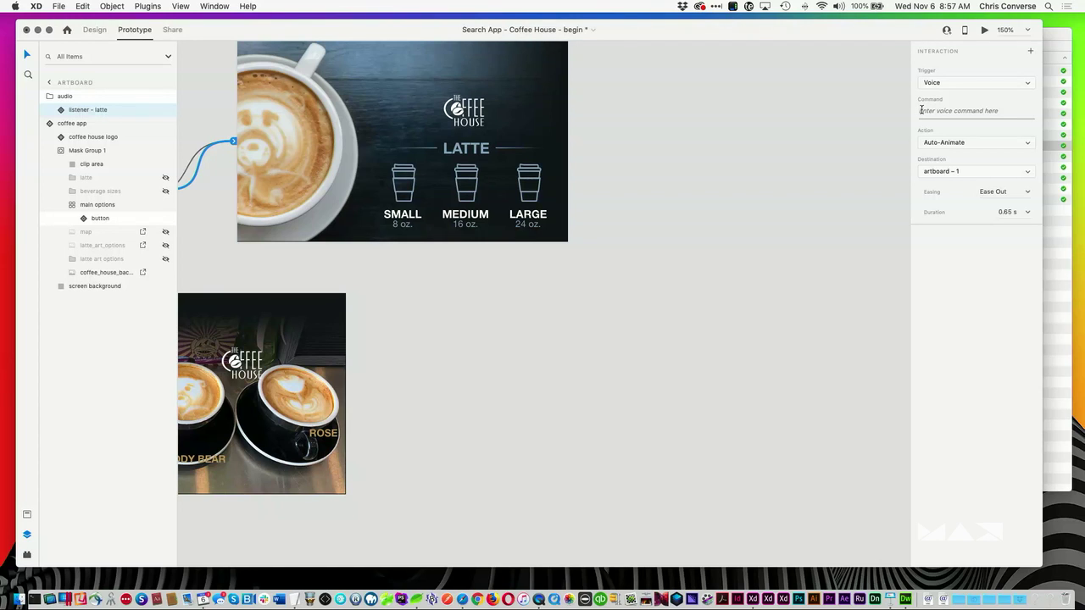
{"action": "left_click", "coordinate": [921, 110]}
{"action": "type", "text": "latte"}
{"action": "key", "text": "Tab"}
Step: Change the interaction duration from 0.65 s to 0.4 s
{"action": "left_click", "coordinate": [947, 146]}
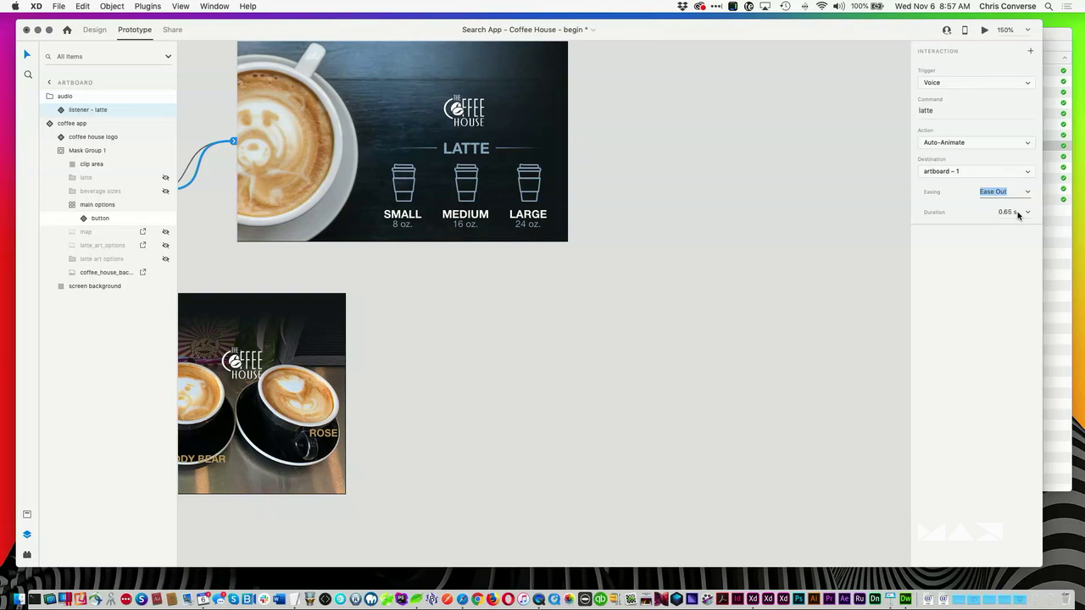
{"action": "key", "text": "Tab"}
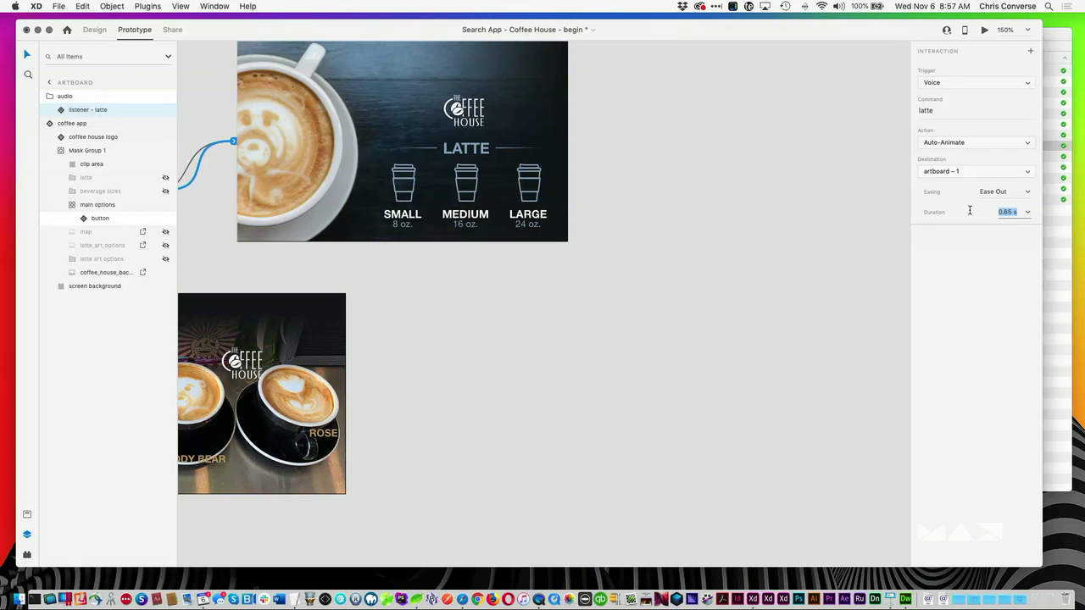
{"action": "key", "text": "BackSpace"}
{"action": "type", "text": "4"}
{"action": "key", "text": "Return"}
{"action": "left_click", "coordinate": [777, 300]}
{"action": "left_click_drag", "start_coordinate": [533, 322], "coordinate": [822, 383]}
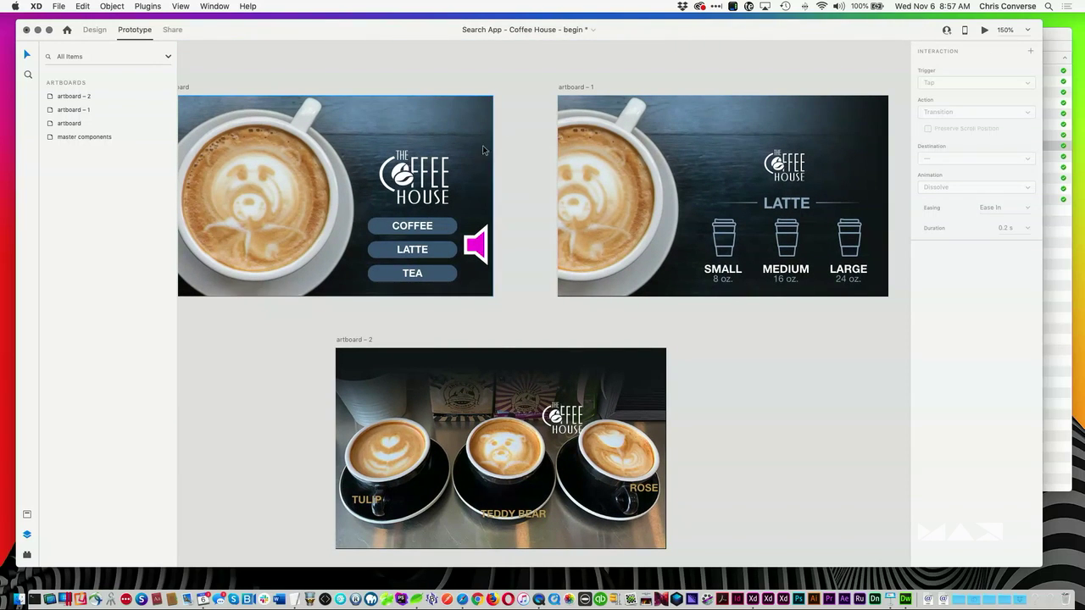
{"action": "left_click", "coordinate": [477, 242]}
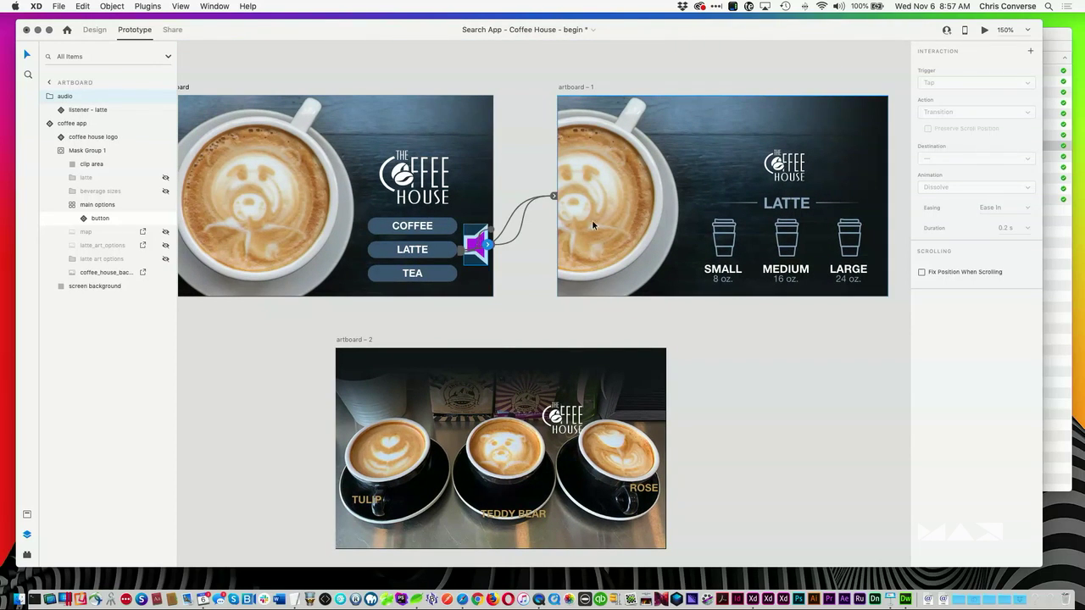
{"action": "left_click", "coordinate": [559, 65]}
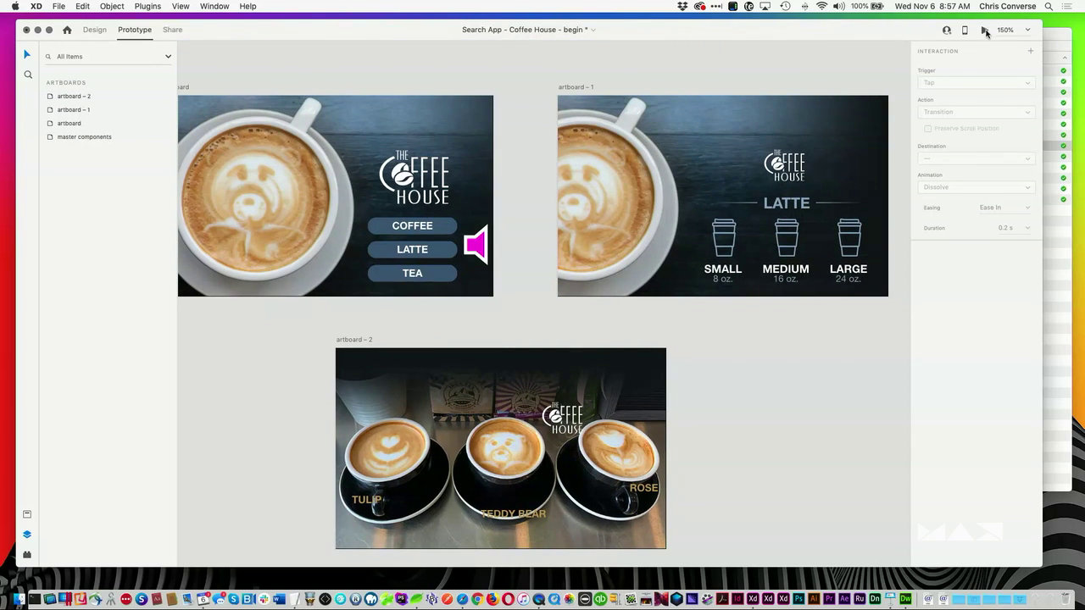
{"action": "left_click", "coordinate": [411, 101]}
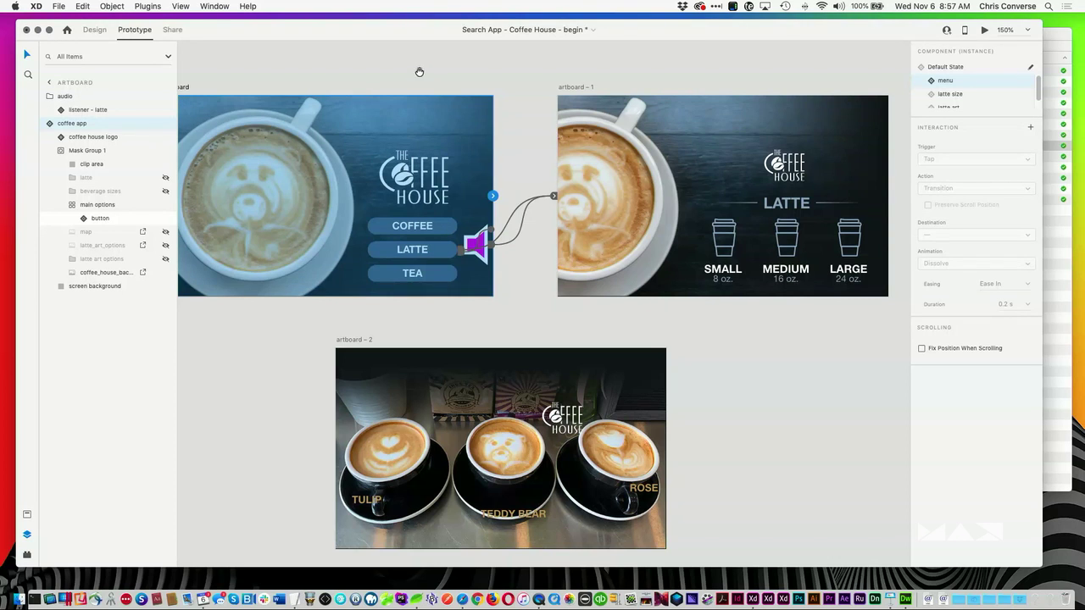
{"action": "scroll", "coordinate": [419, 73], "scroll_direction": "left", "scroll_amount": 5}
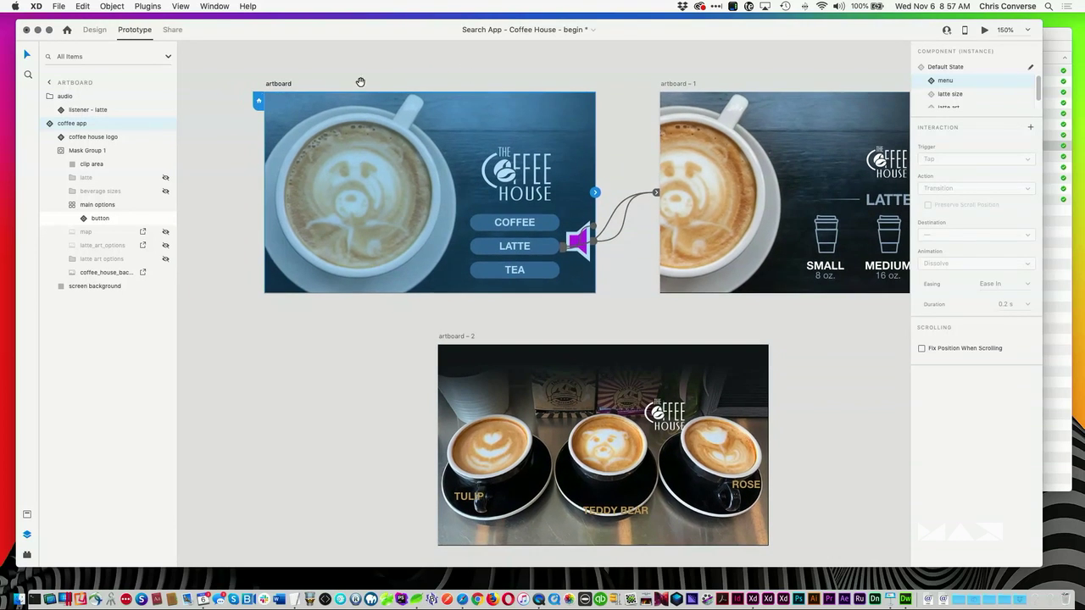
{"action": "left_click", "coordinate": [984, 30]}
{"action": "left_click_drag", "start_coordinate": [225, 242], "coordinate": [321, 116]}
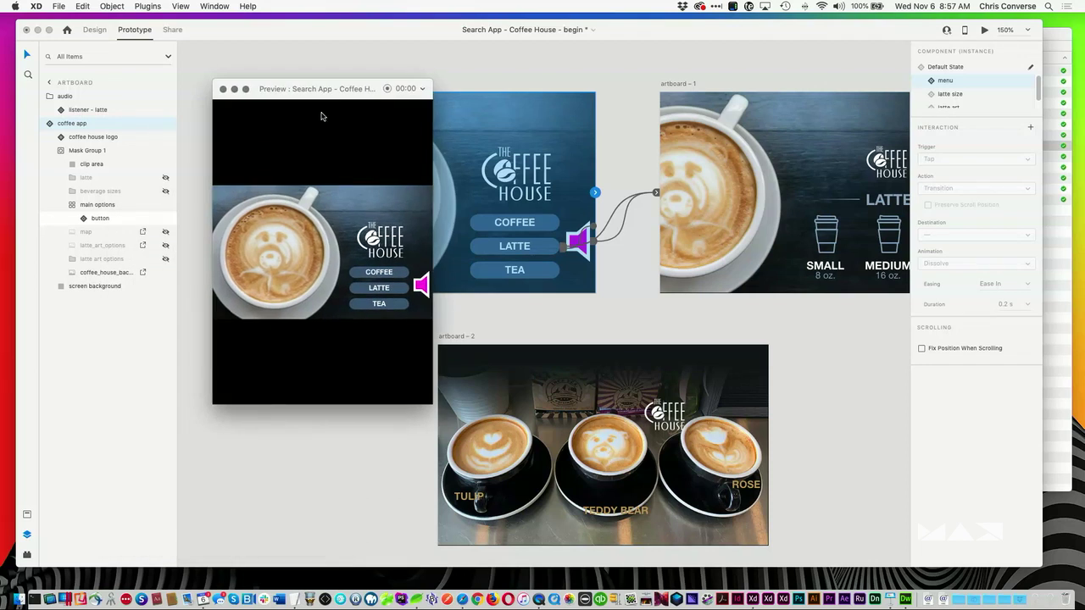
{"action": "left_click_drag", "start_coordinate": [430, 399], "coordinate": [777, 426]}
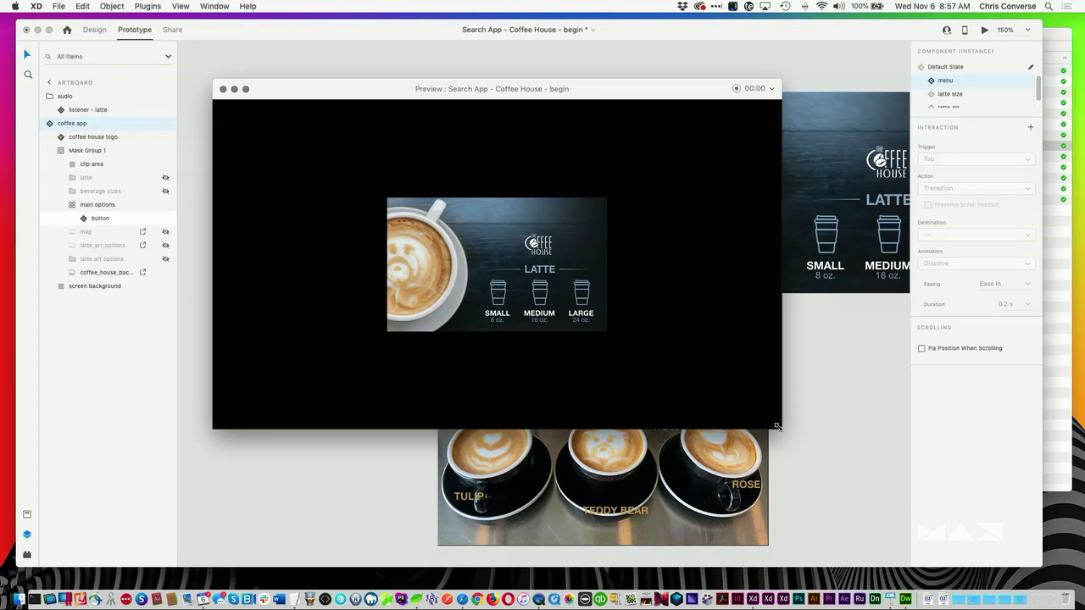
Step: Close the preview and paste the speaker icon into artboard – 1
{"action": "left_click", "coordinate": [223, 88]}
{"action": "left_click", "coordinate": [233, 68]}
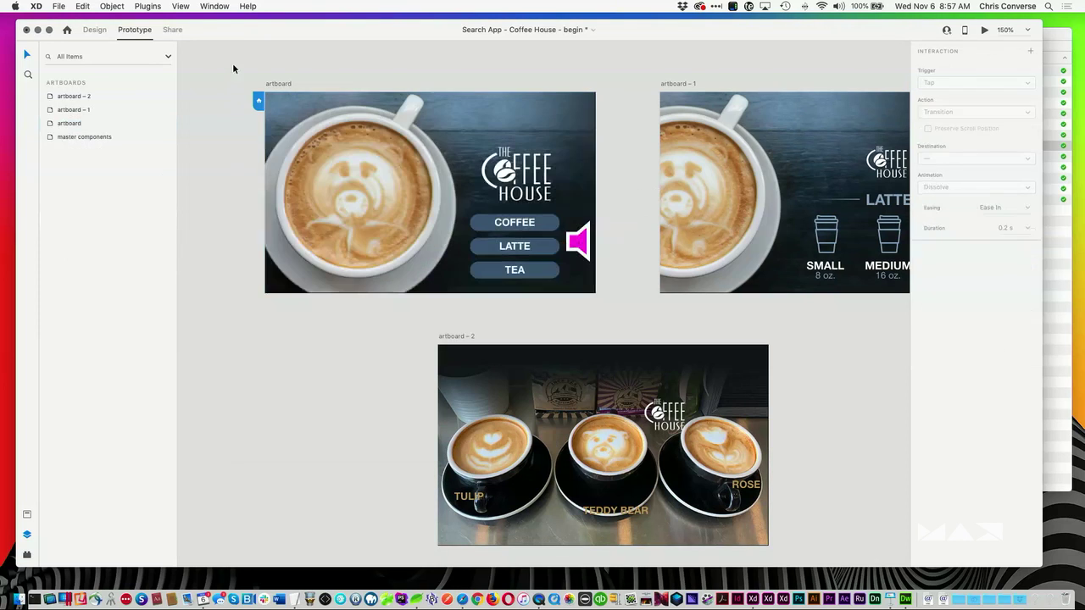
{"action": "left_click", "coordinate": [575, 240]}
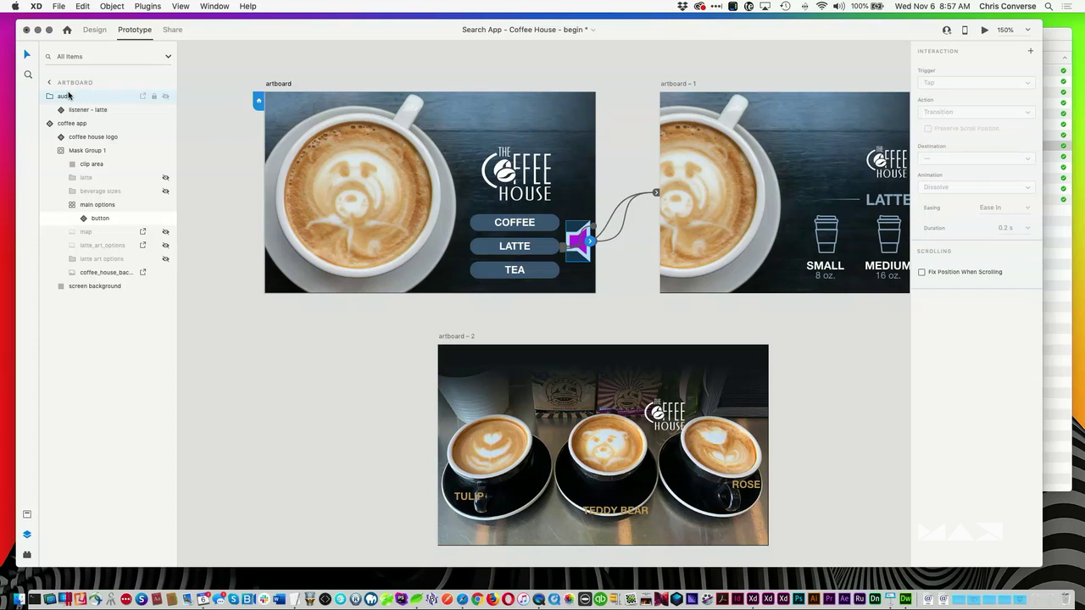
{"action": "left_click", "coordinate": [200, 63]}
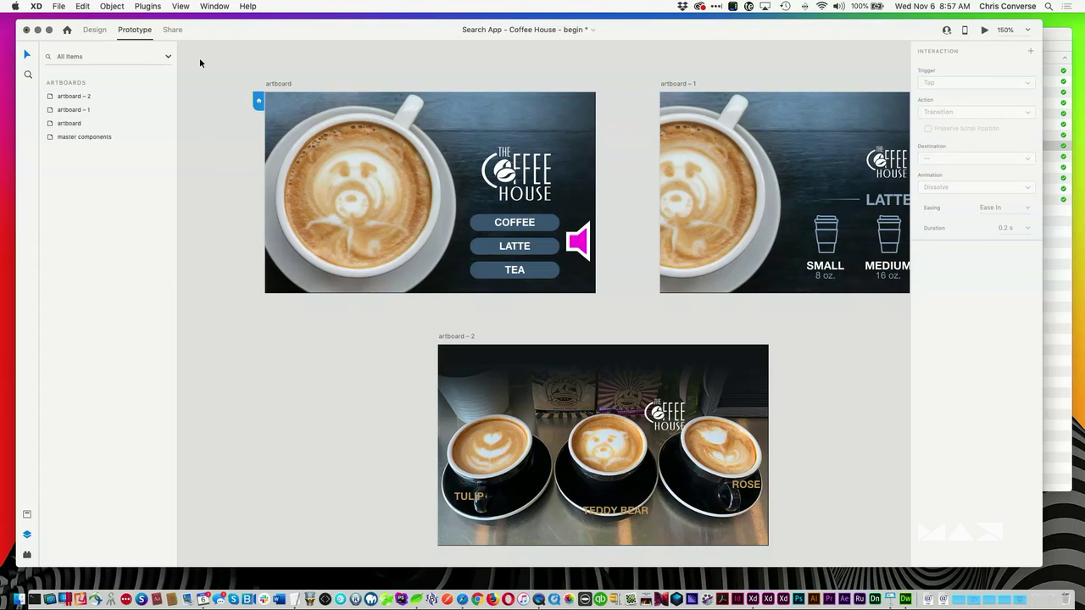
{"action": "left_click_drag", "start_coordinate": [600, 57], "coordinate": [473, 75]}
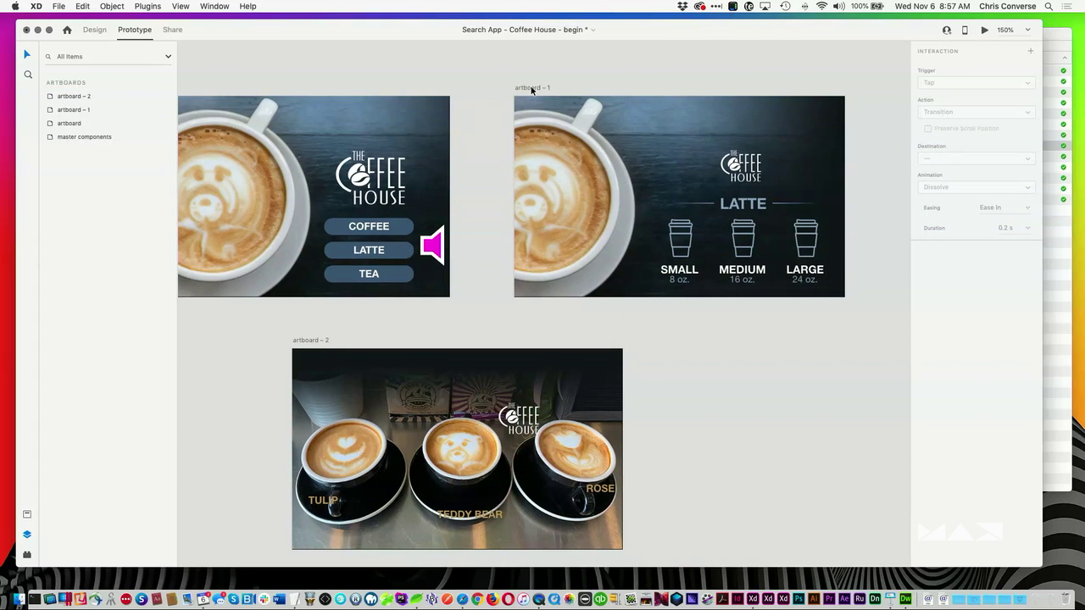
{"action": "left_click", "coordinate": [531, 88]}
{"action": "key", "text": "super+v"}
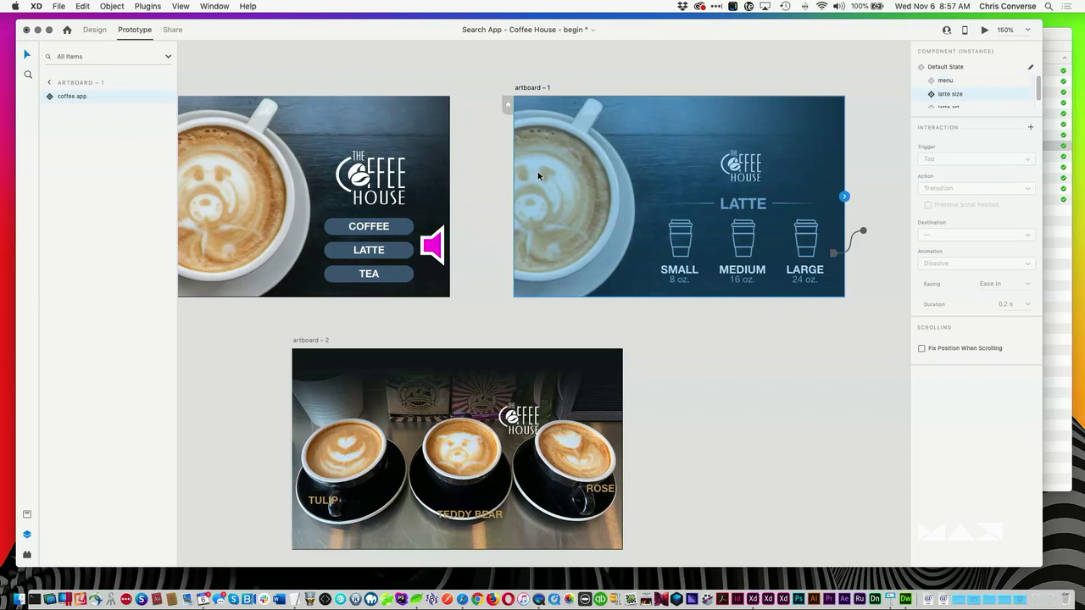
Step: Rename the pasted listener to 'listener - medium' and link it to artboard – 2
{"action": "left_click", "coordinate": [49, 96]}
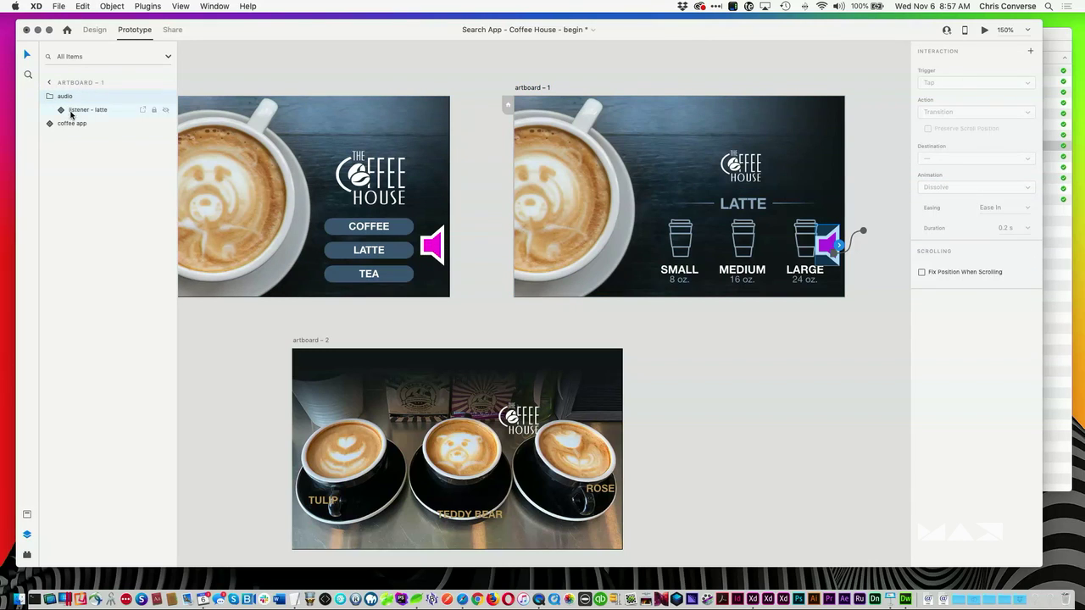
{"action": "double_click", "coordinate": [83, 109]}
{"action": "key", "text": "Right"}
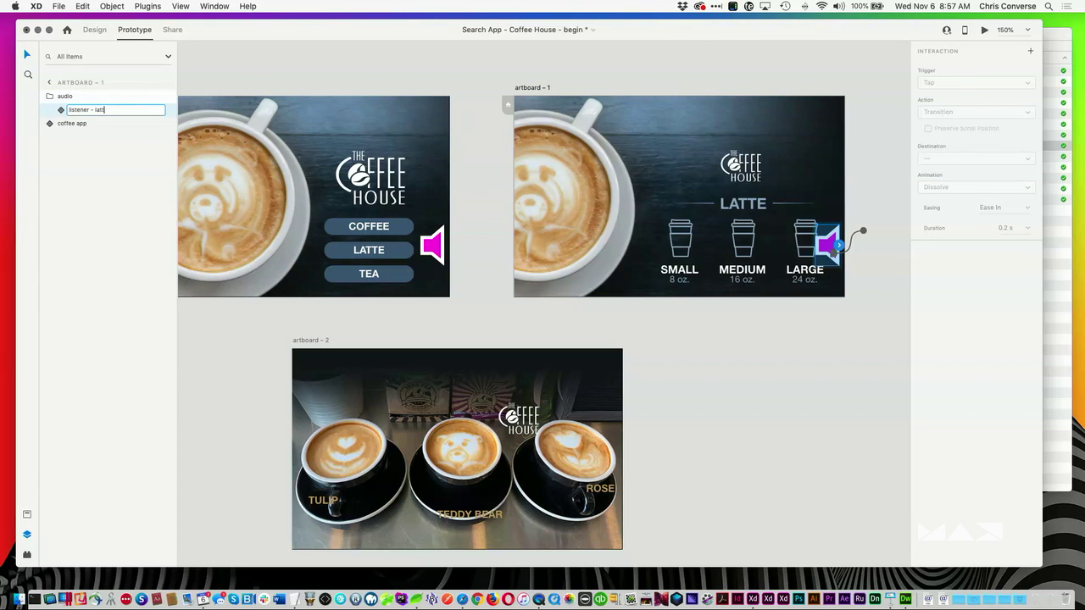
{"action": "key", "text": "BackSpace"}
{"action": "key", "text": "BackSpace"}
{"action": "key", "text": "BackSpace"}
{"action": "key", "text": "Return"}
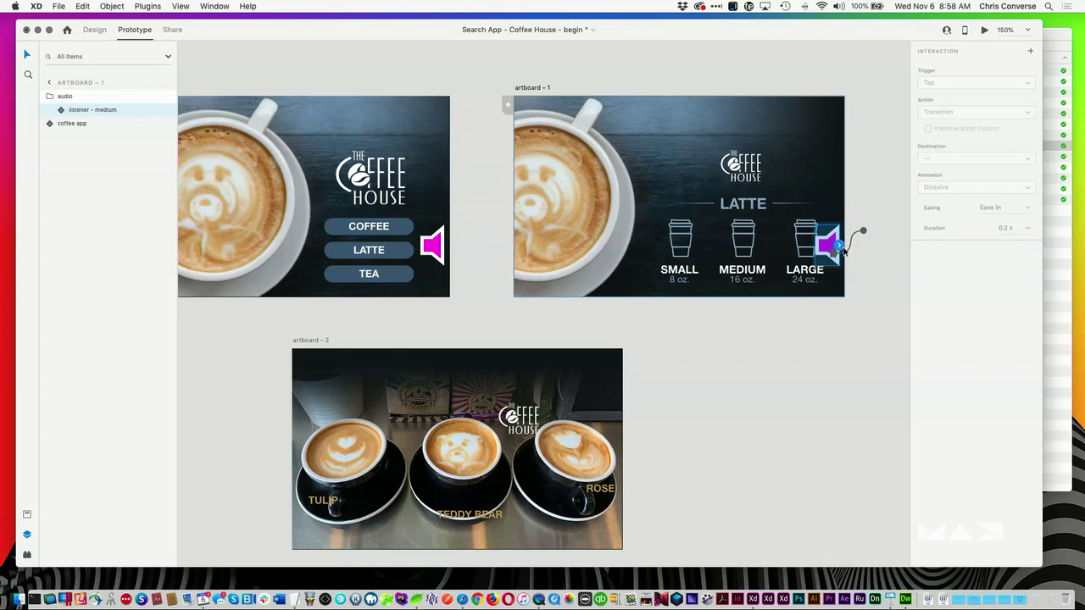
{"action": "left_click_drag", "start_coordinate": [838, 246], "coordinate": [572, 360]}
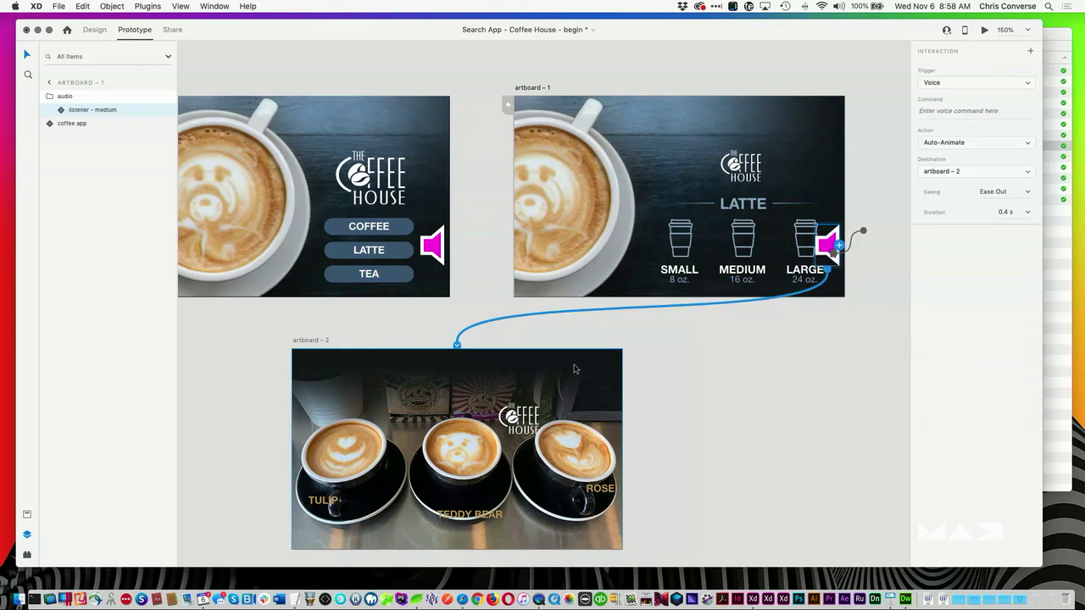
{"action": "left_click", "coordinate": [532, 87]}
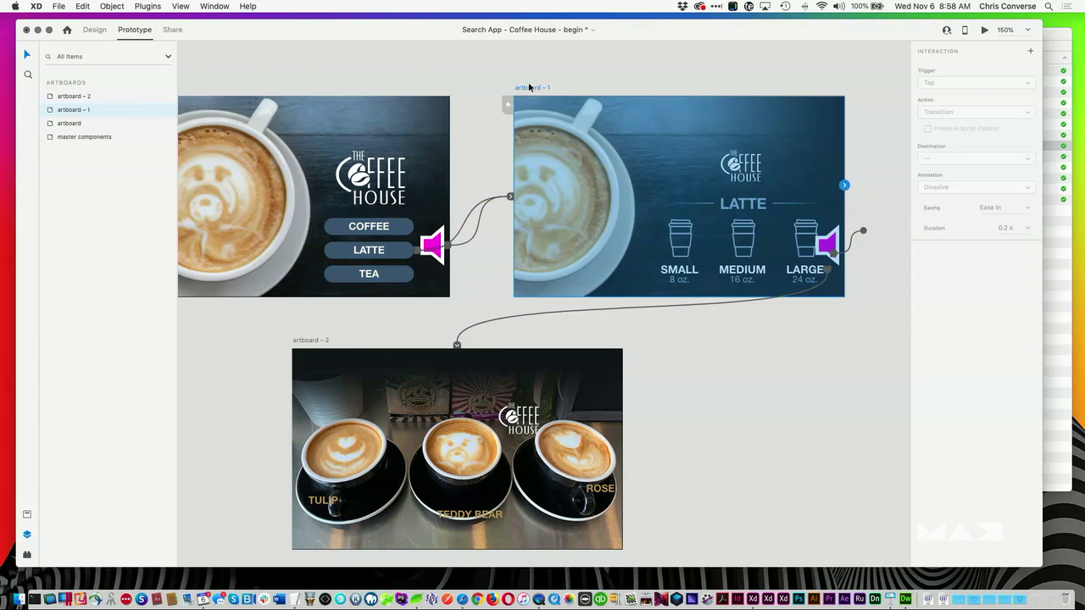
{"action": "left_click", "coordinate": [1054, 57]}
Step: Open audio_script.rtf in TextEdit and enlarge all its text
{"action": "double_click", "coordinate": [900, 124]}
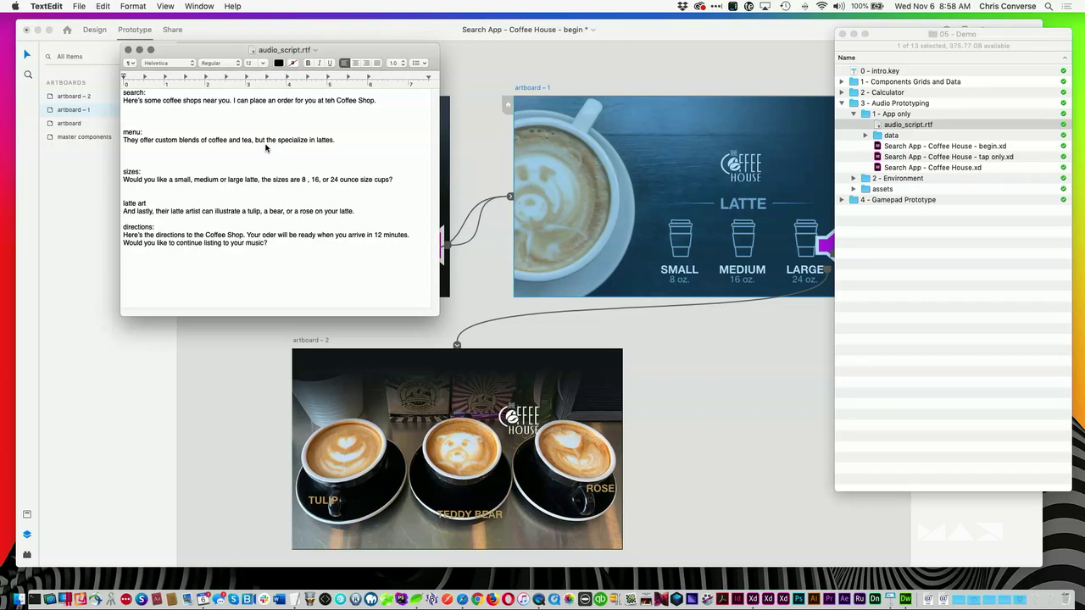
{"action": "key", "text": "super+a"}
{"action": "key", "text": "super+plus"}
{"action": "key", "text": "super+plus"}
{"action": "key", "text": "super+plus"}
{"action": "key", "text": "super+plus"}
{"action": "key", "text": "super+plus"}
{"action": "key", "text": "super+plus"}
{"action": "key", "text": "super+plus"}
{"action": "key", "text": "super+plus"}
{"action": "key", "text": "super+plus"}
{"action": "key", "text": "super+plus"}
{"action": "key", "text": "super+plus"}
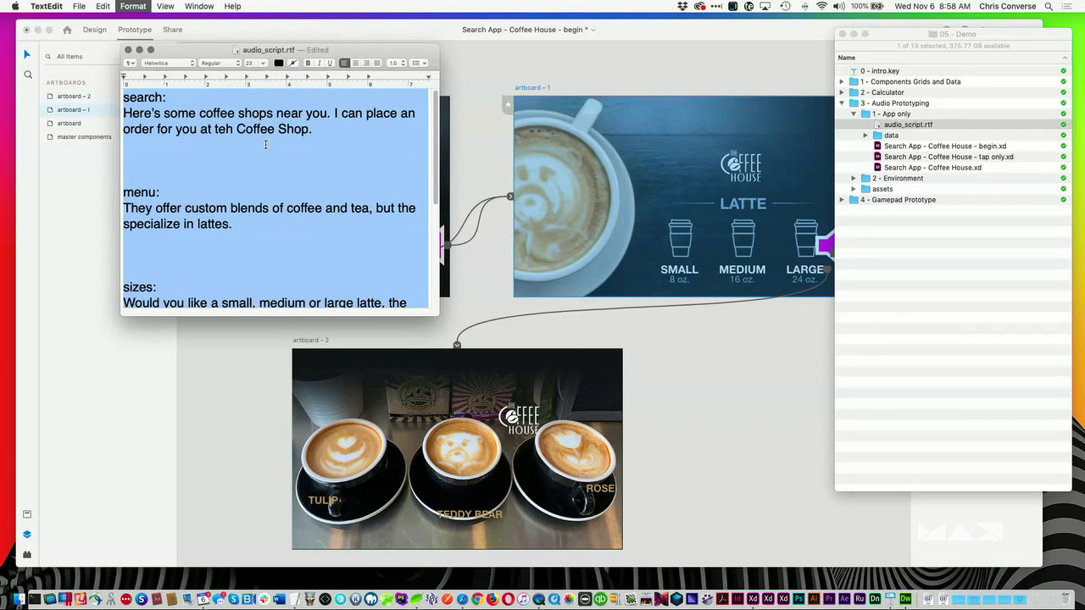
{"action": "left_click_drag", "start_coordinate": [436, 317], "coordinate": [765, 510]}
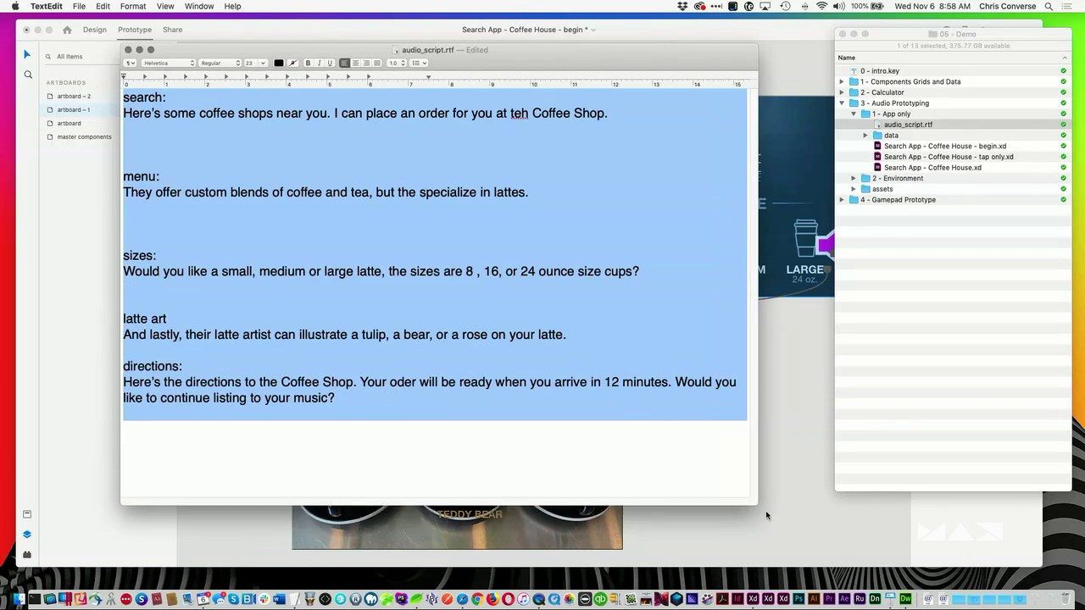
{"action": "left_click", "coordinate": [254, 222]}
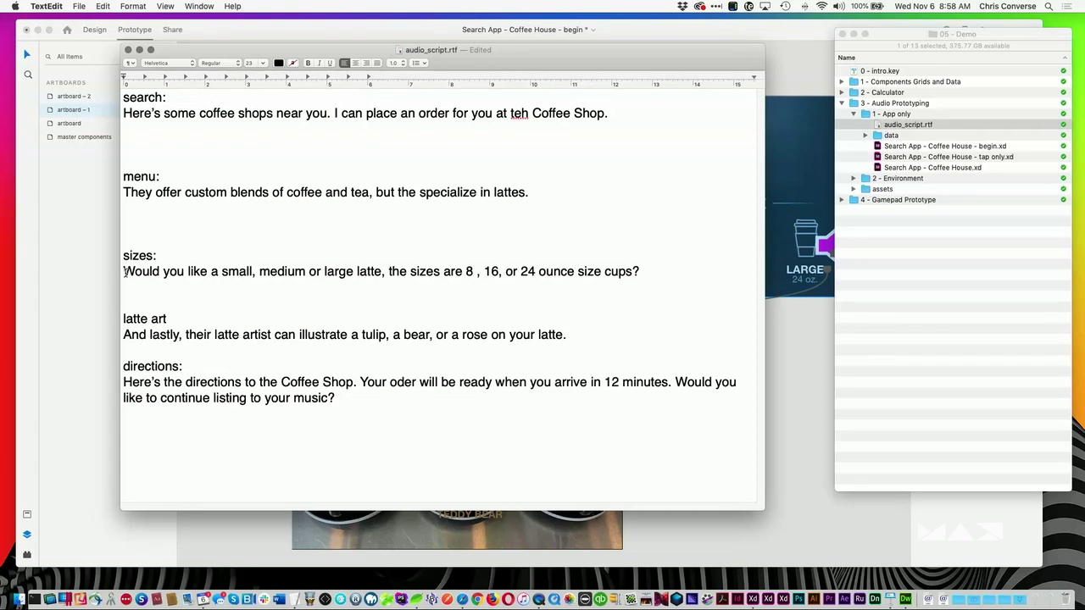
Step: Copy the sentence asking about small, medium or large latte cups
{"action": "left_click_drag", "start_coordinate": [123, 272], "coordinate": [639, 270]}
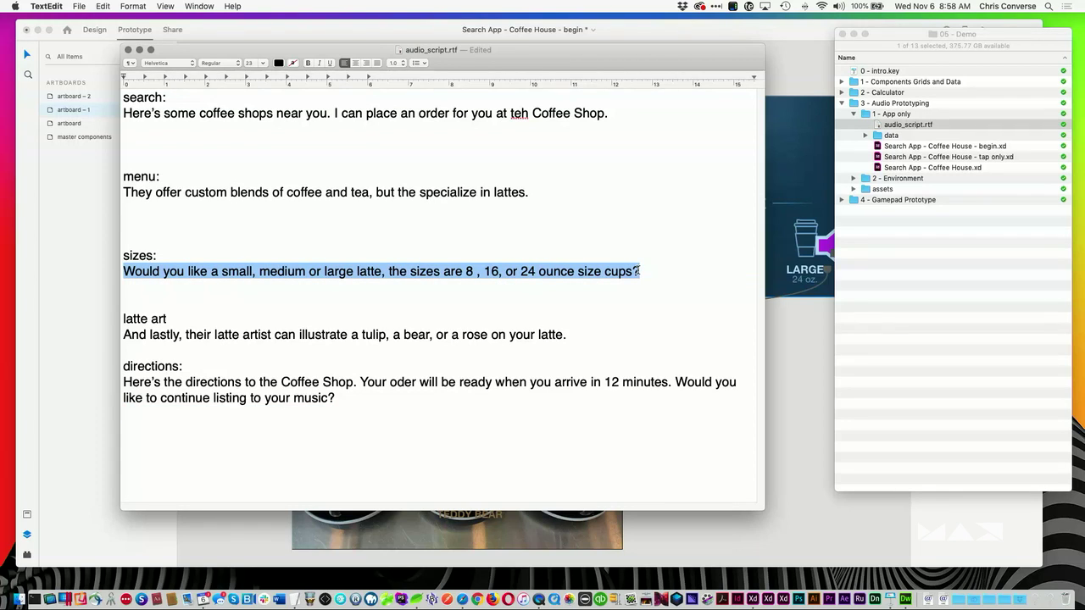
{"action": "left_click", "coordinate": [223, 302]}
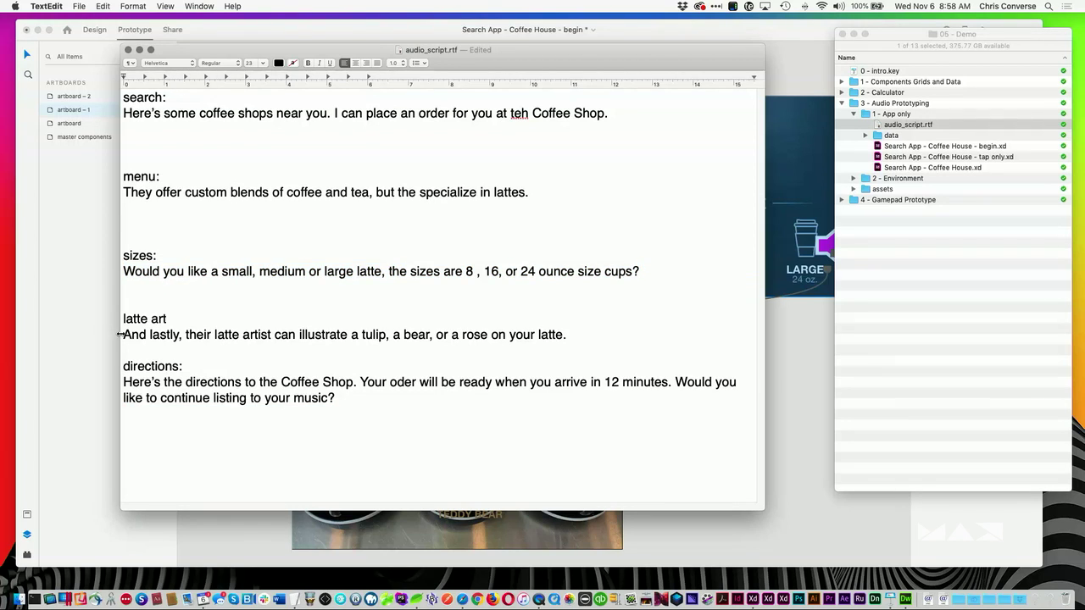
{"action": "double_click", "coordinate": [127, 271]}
{"action": "left_click_drag", "start_coordinate": [178, 272], "coordinate": [642, 268]}
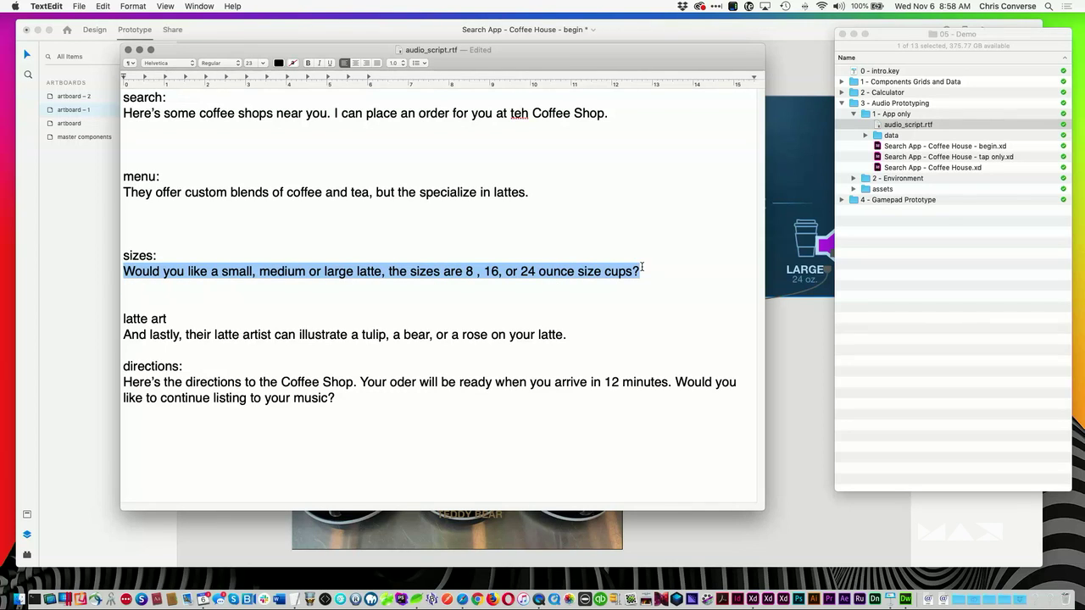
{"action": "key", "text": "super+c"}
Step: Give artboard – 1 a Time-triggered Speech Playback interaction speaking the cup-sizes sentence in Joanna's voice
{"action": "left_click", "coordinate": [787, 363]}
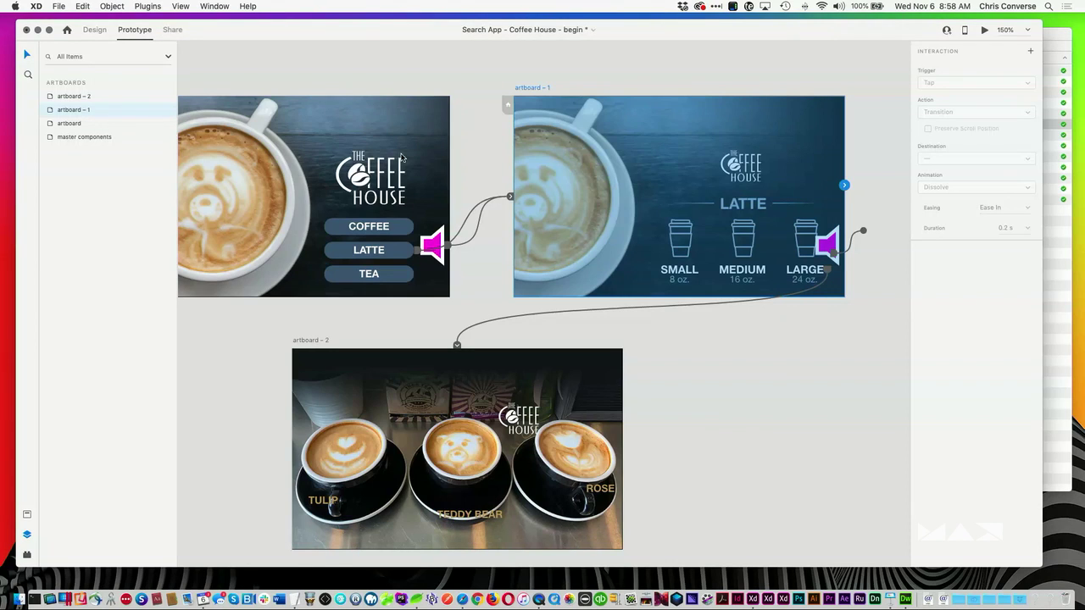
{"action": "left_click", "coordinate": [586, 134]}
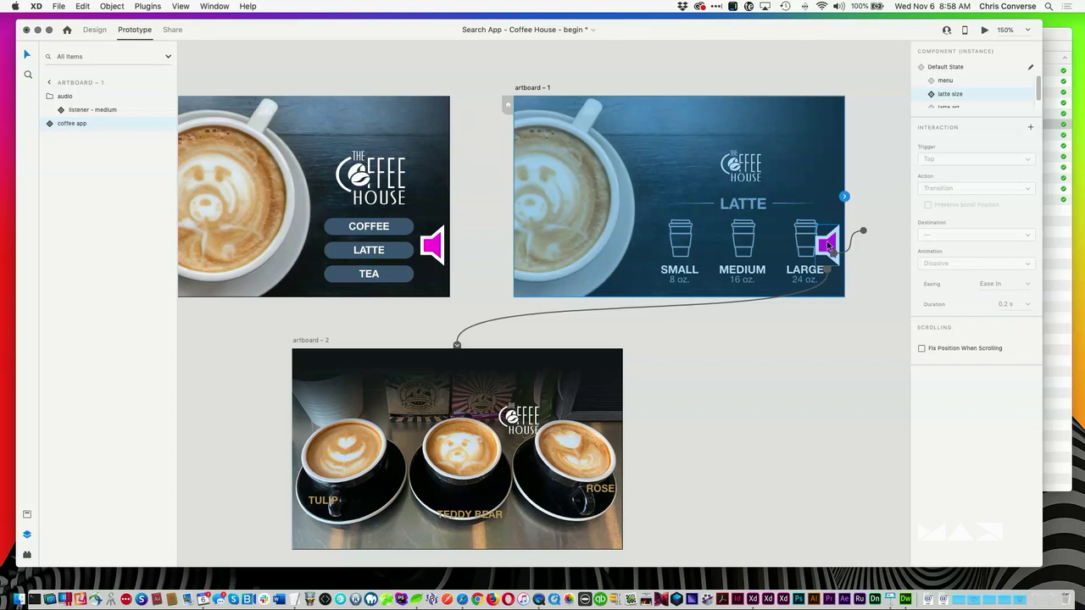
{"action": "left_click", "coordinate": [533, 90]}
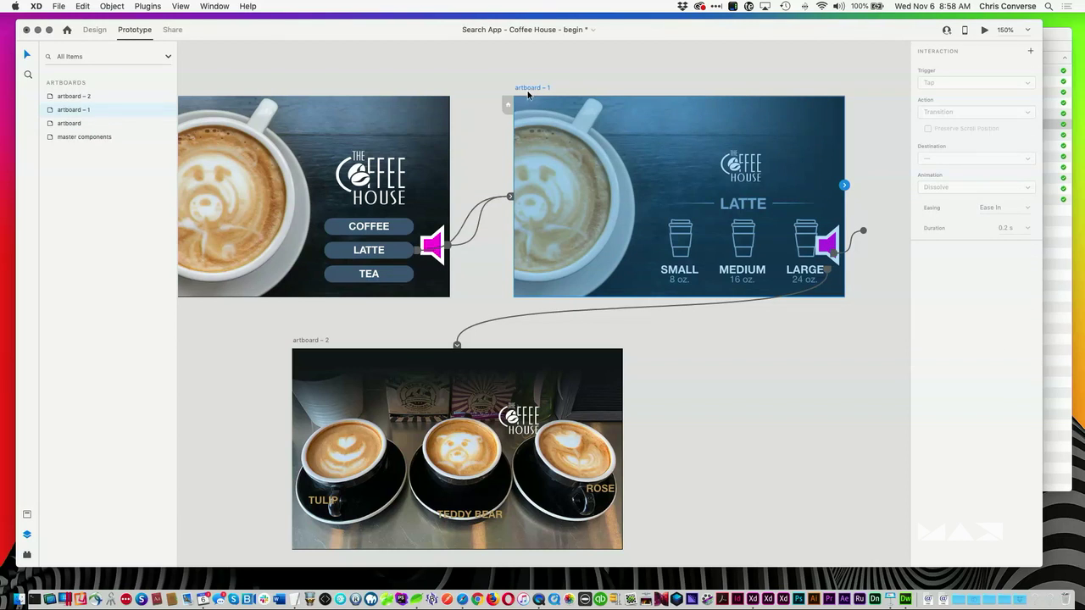
{"action": "left_click", "coordinate": [1032, 53]}
{"action": "left_click", "coordinate": [954, 84]}
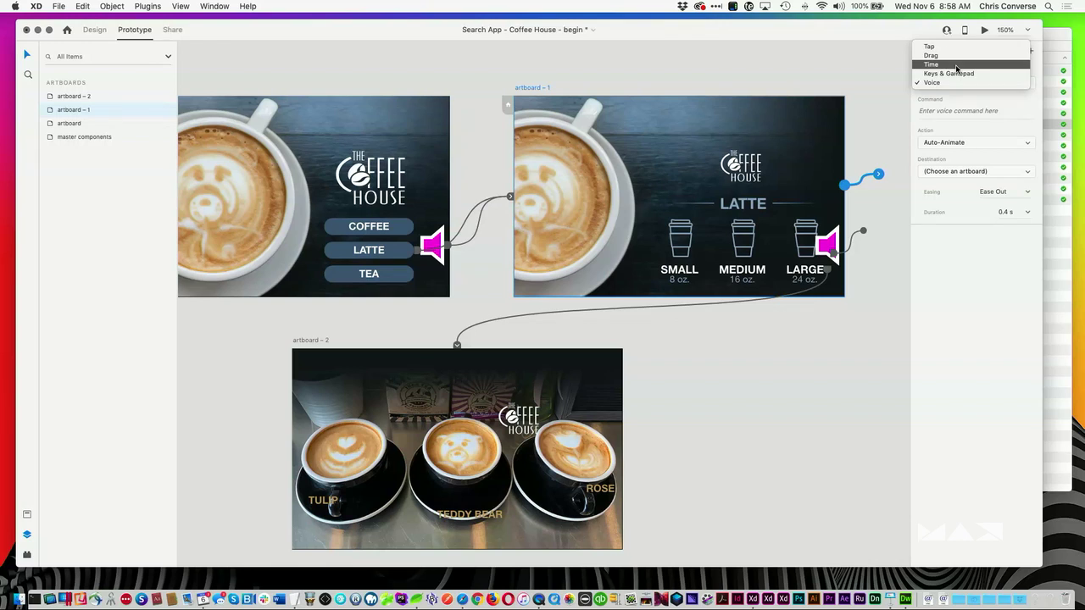
{"action": "left_click", "coordinate": [957, 66]}
{"action": "left_click", "coordinate": [971, 136]}
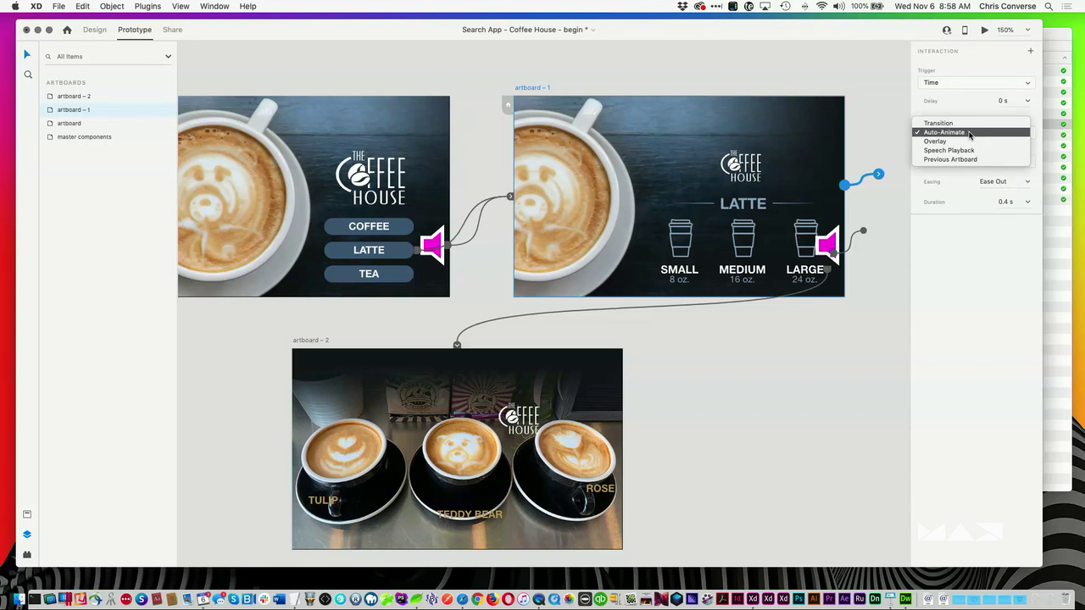
{"action": "left_click", "coordinate": [973, 151]}
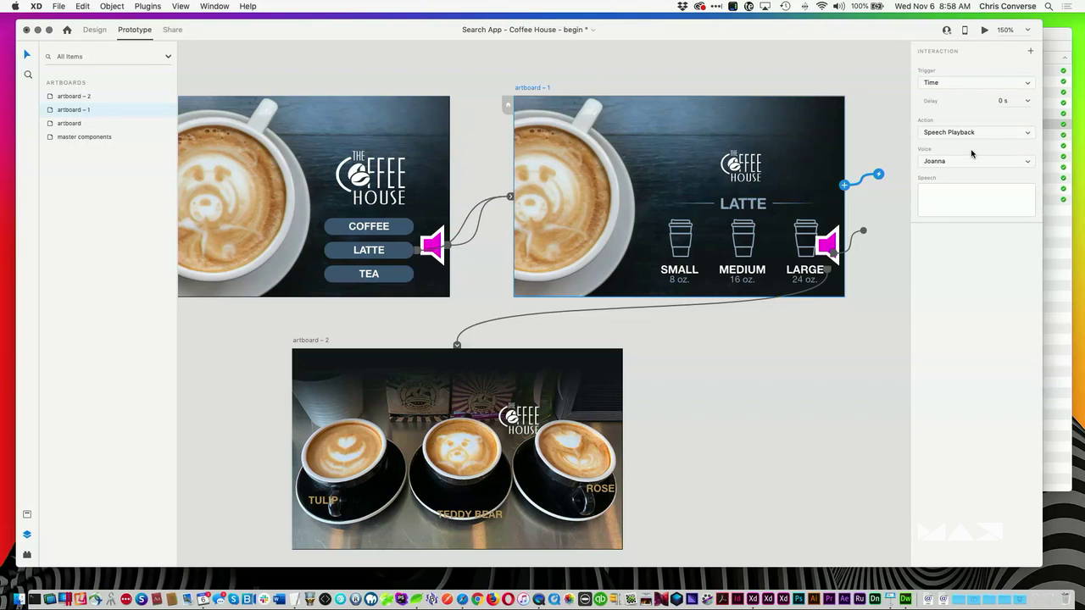
{"action": "left_click", "coordinate": [948, 161]}
{"action": "left_click", "coordinate": [952, 162]}
{"action": "key", "text": "super+v"}
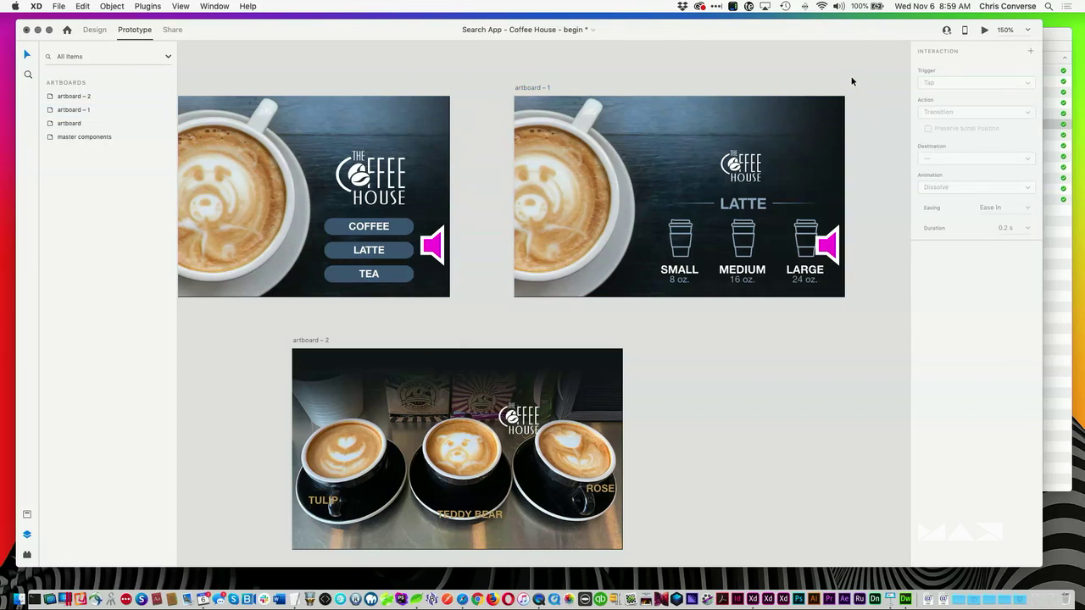
Step: Preview the coffee app prototype from the first artboard in an enlarged preview window
{"action": "left_click", "coordinate": [324, 131]}
{"action": "scroll", "coordinate": [296, 90], "scroll_direction": "left", "scroll_amount": 3}
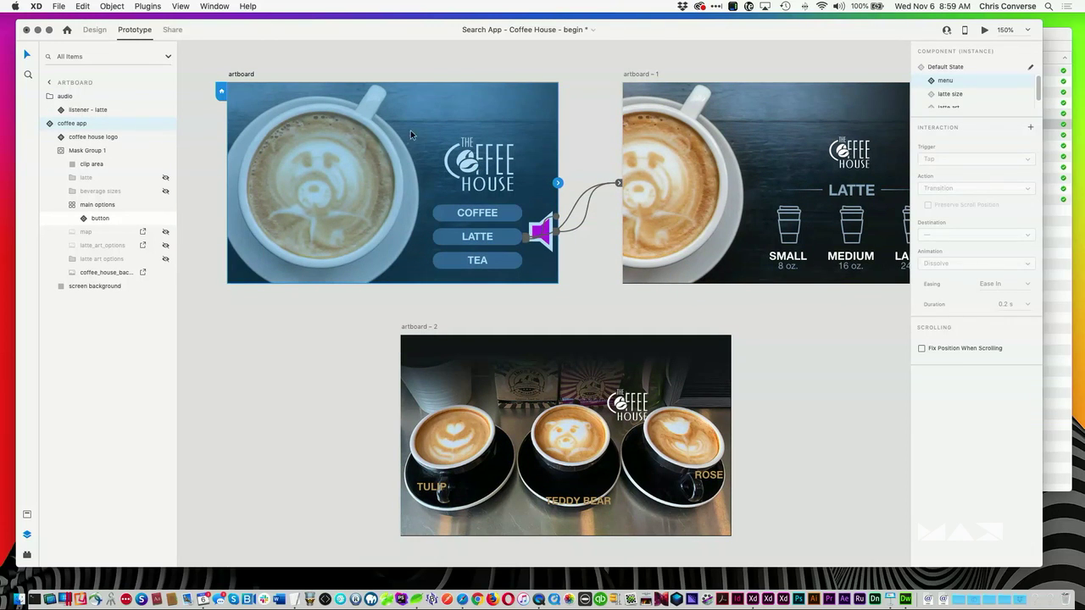
{"action": "left_click", "coordinate": [774, 86]}
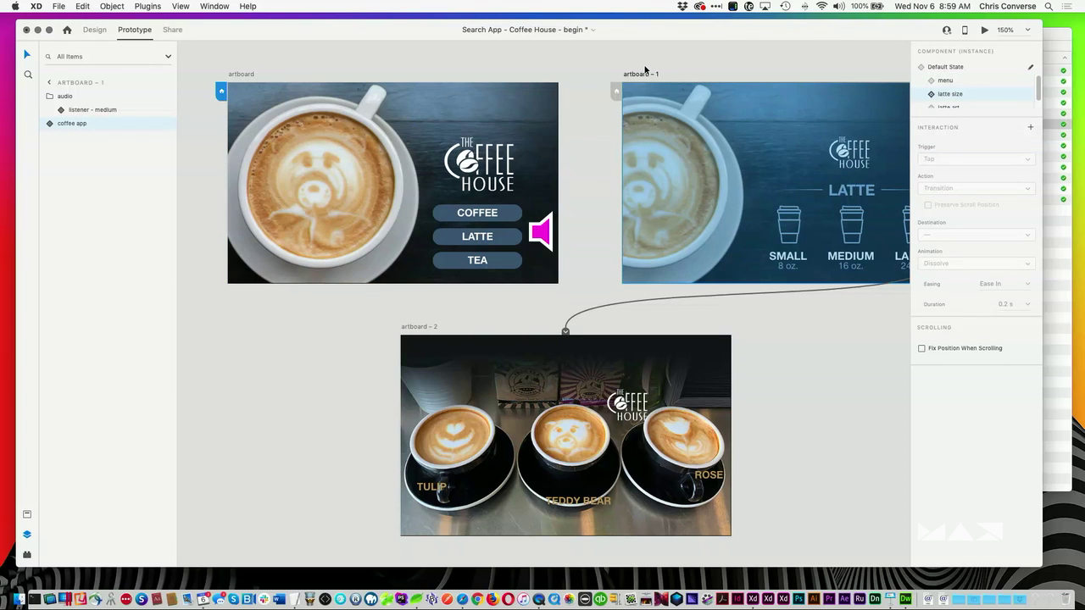
{"action": "left_click", "coordinate": [549, 45]}
{"action": "left_click", "coordinate": [370, 96]}
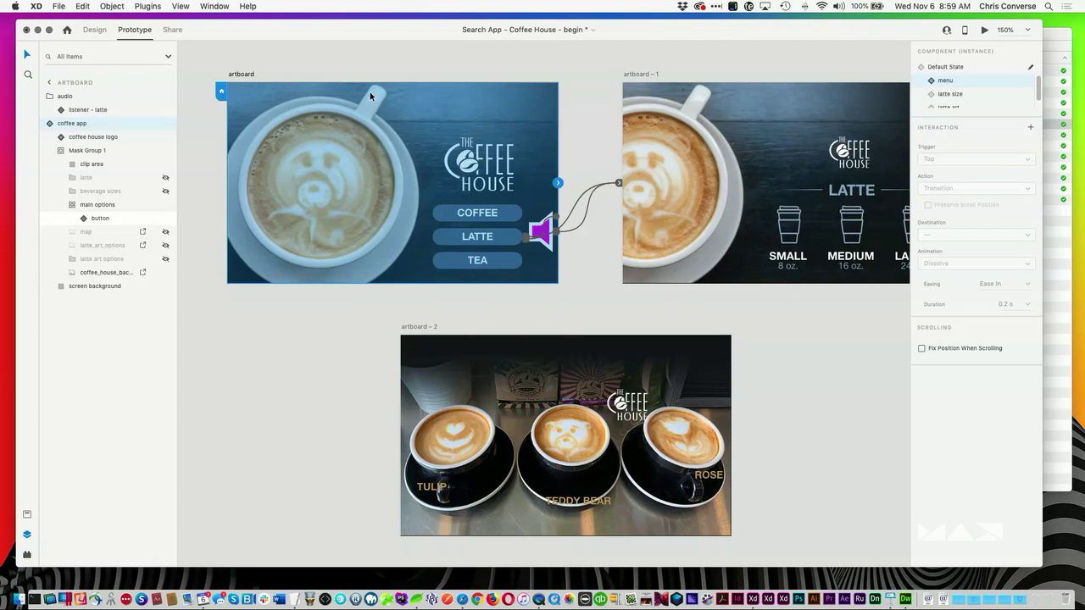
{"action": "key", "text": "super+Return"}
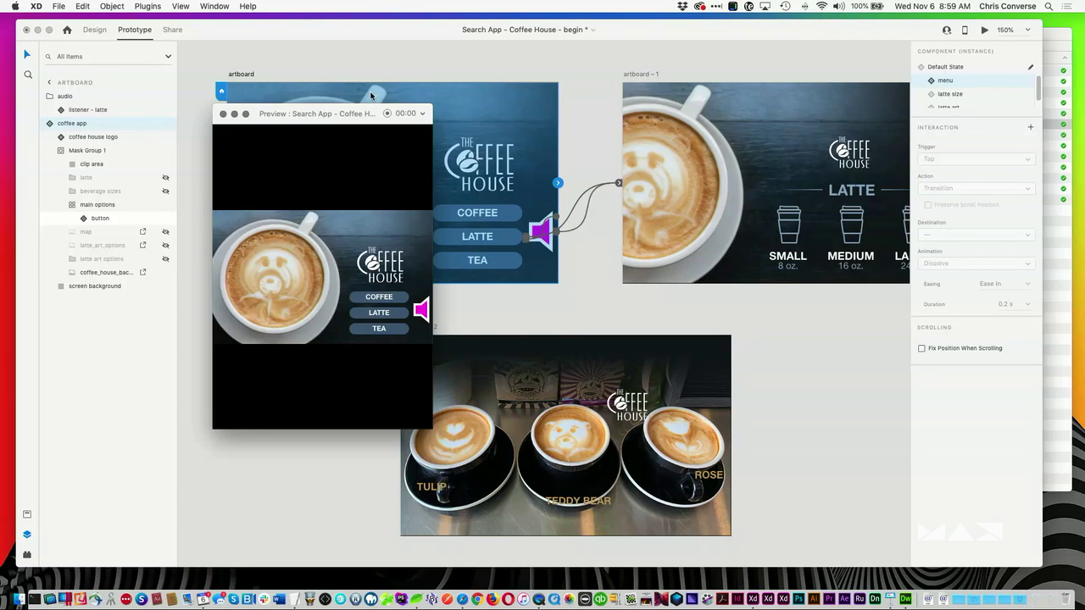
{"action": "left_click_drag", "start_coordinate": [432, 430], "coordinate": [908, 468]}
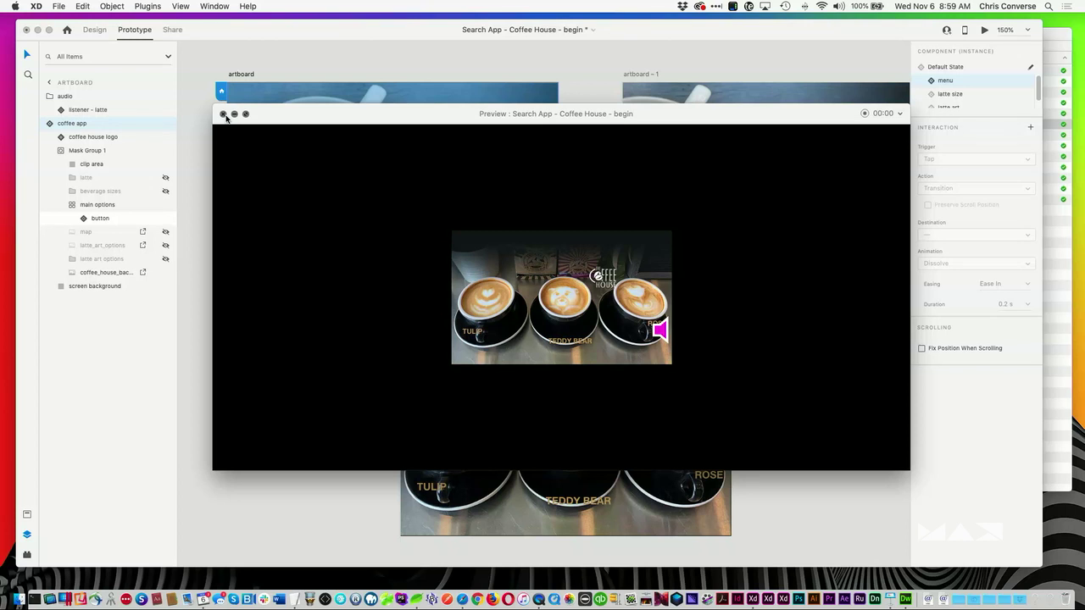
Step: Close the preview and pan to show all the coffee app artboards again
{"action": "left_click", "coordinate": [223, 114]}
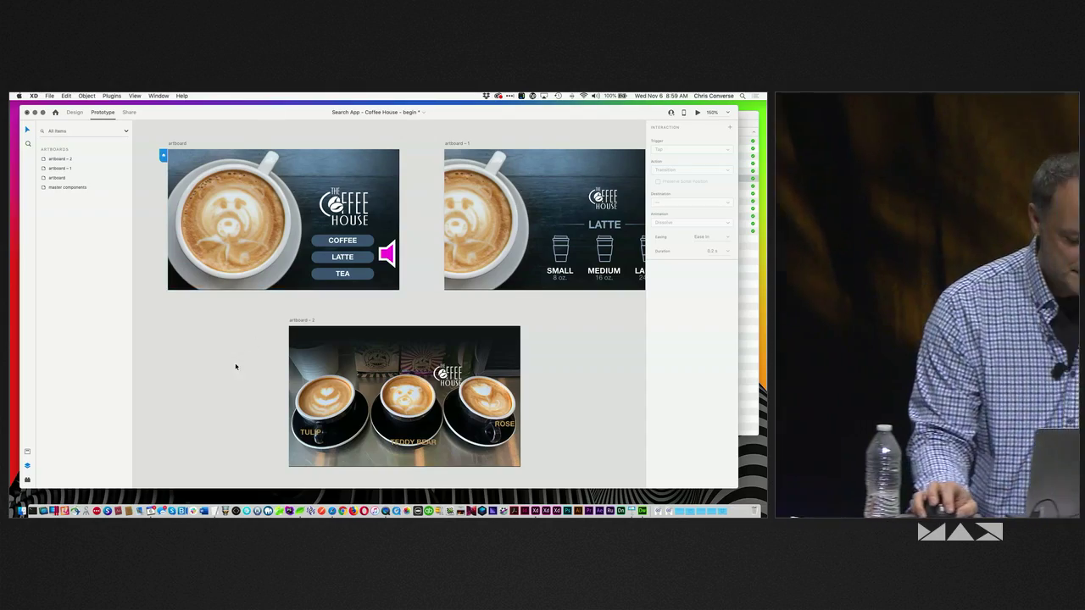
{"action": "scroll", "coordinate": [240, 340], "scroll_direction": "down", "scroll_amount": 5}
{"action": "scroll", "coordinate": [233, 222], "scroll_direction": "left", "scroll_amount": 5}
{"action": "scroll", "coordinate": [233, 222], "scroll_direction": "down", "scroll_amount": 2}
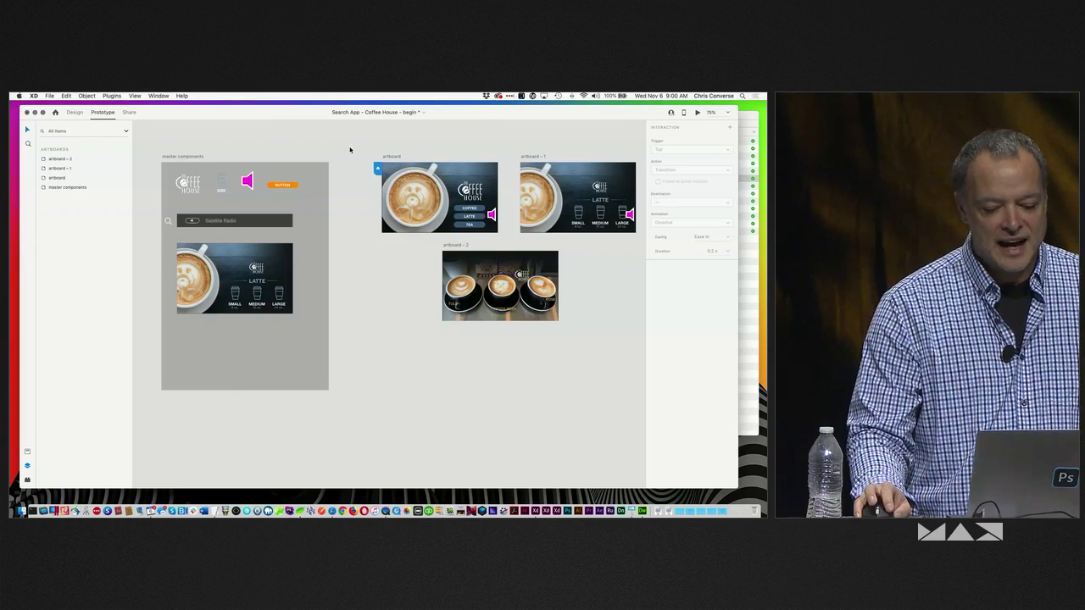
{"action": "left_click", "coordinate": [441, 209]}
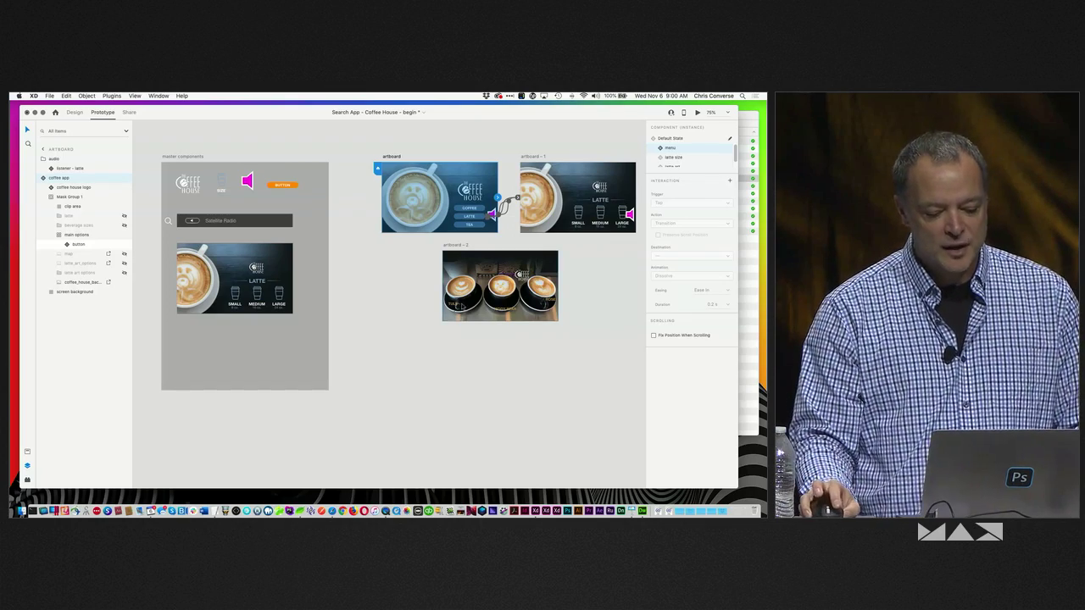
Step: Close the current document without saving changes
{"action": "left_click", "coordinate": [473, 357]}
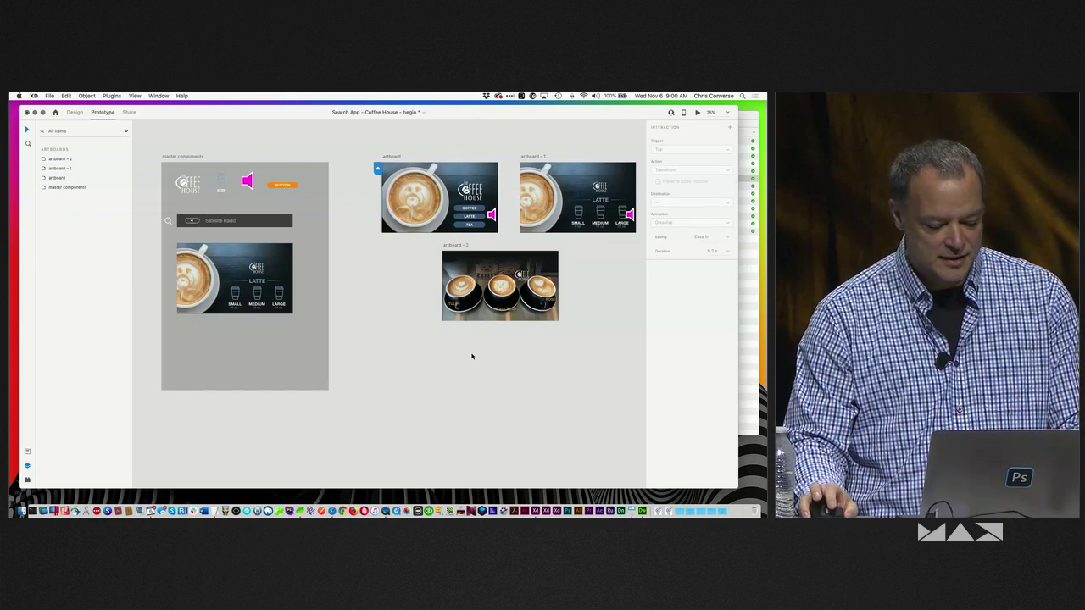
{"action": "key", "text": "super+w"}
{"action": "left_click", "coordinate": [352, 158]}
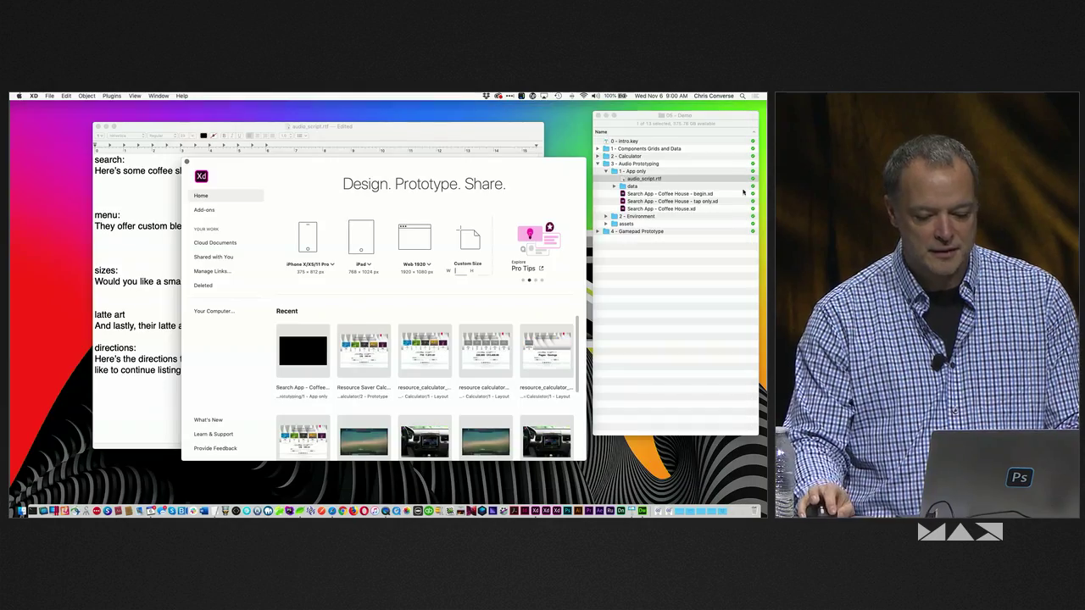
Step: Open 'Search App - Coffee House - environmental begin.xd' from the 2 - Environment folder
{"action": "left_click", "coordinate": [624, 222]}
{"action": "key", "text": "Down"}
{"action": "key", "text": "Down"}
{"action": "key", "text": "Down"}
{"action": "key", "text": "Down"}
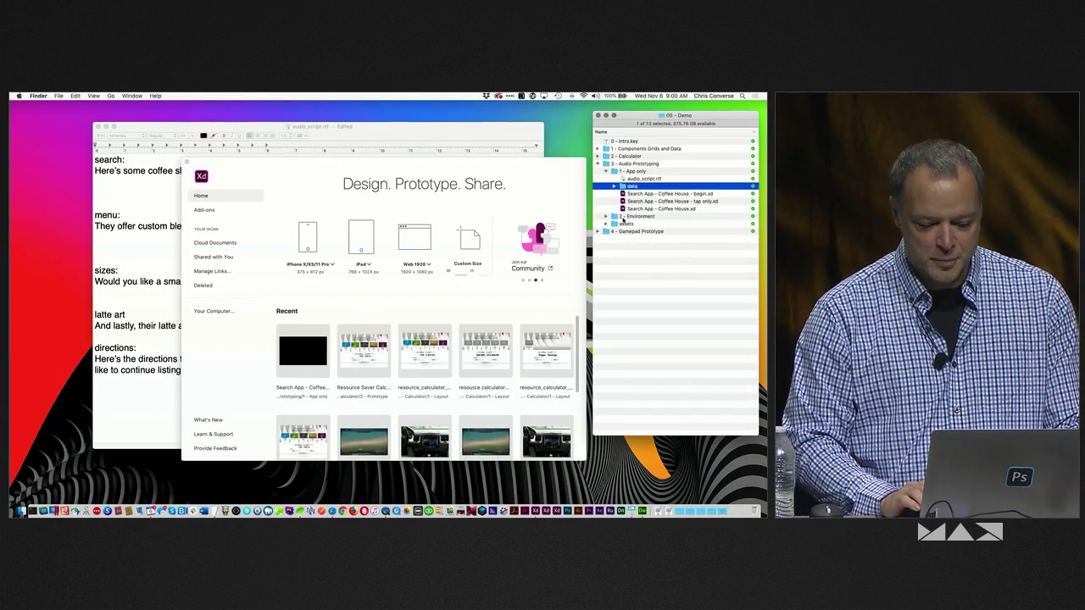
{"action": "key", "text": "Down"}
{"action": "key", "text": "Right"}
{"action": "key", "text": "Down"}
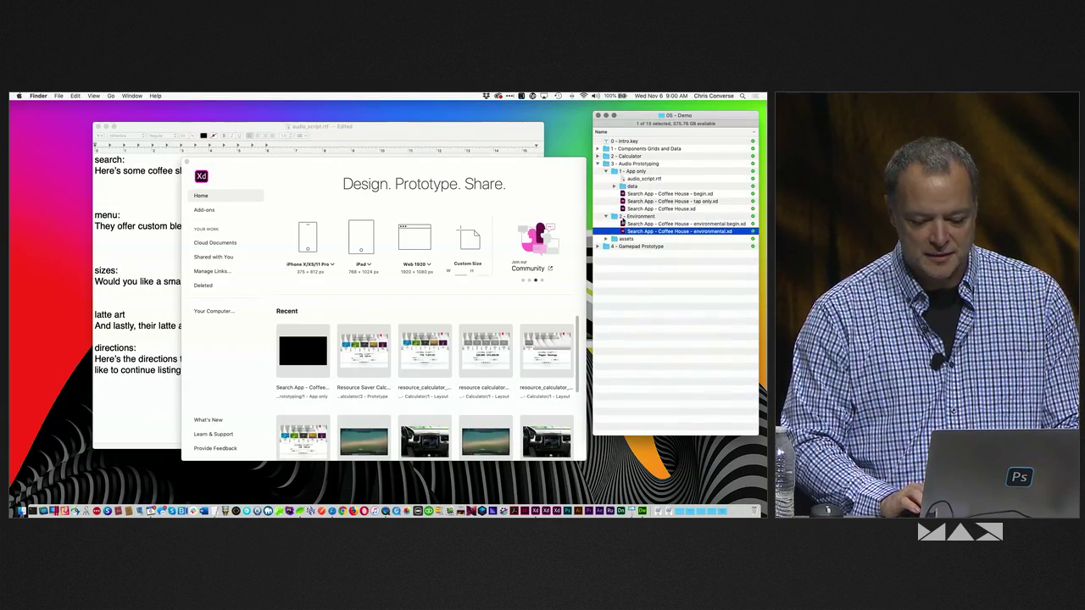
{"action": "key", "text": "super+o"}
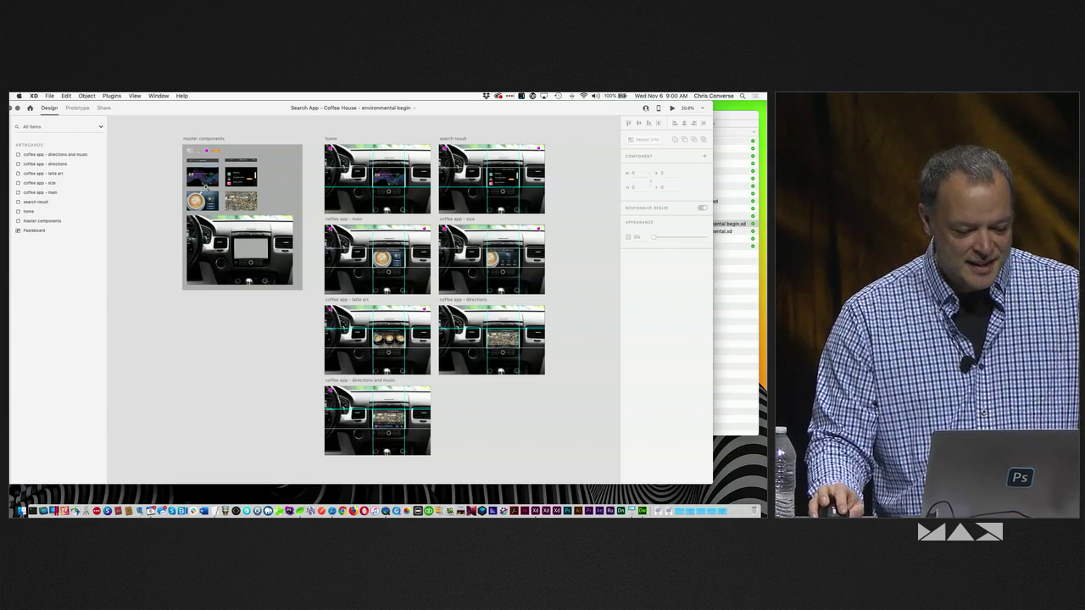
Step: Zoom in to 150% on the master components UI cards and widen the XD window to the screen edge
{"action": "scroll", "coordinate": [199, 169], "scroll_direction": "up", "scroll_amount": 10}
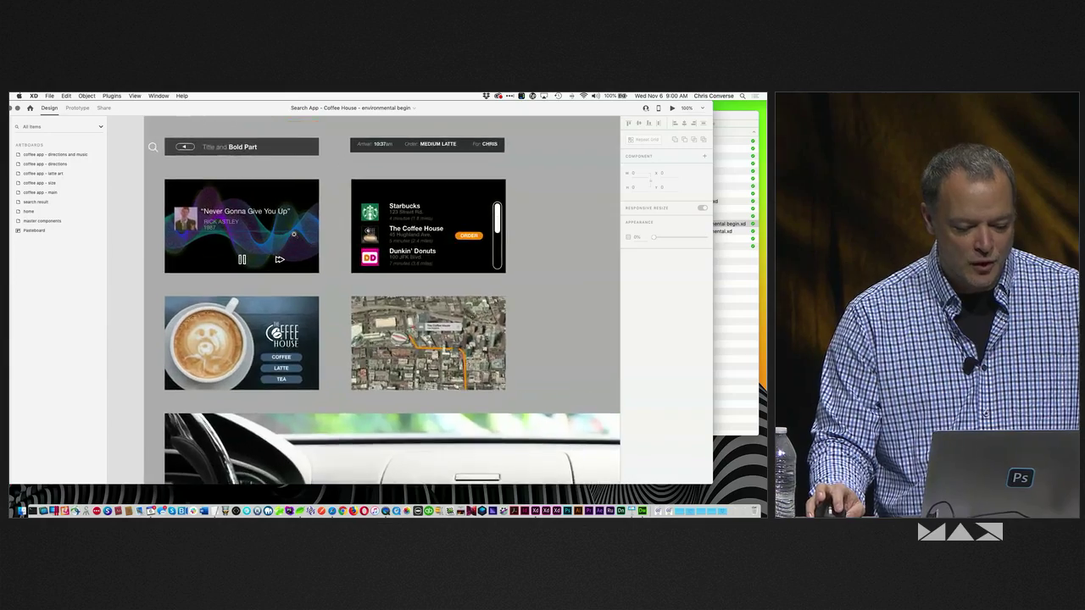
{"action": "scroll", "coordinate": [310, 239], "scroll_direction": "down", "scroll_amount": 1}
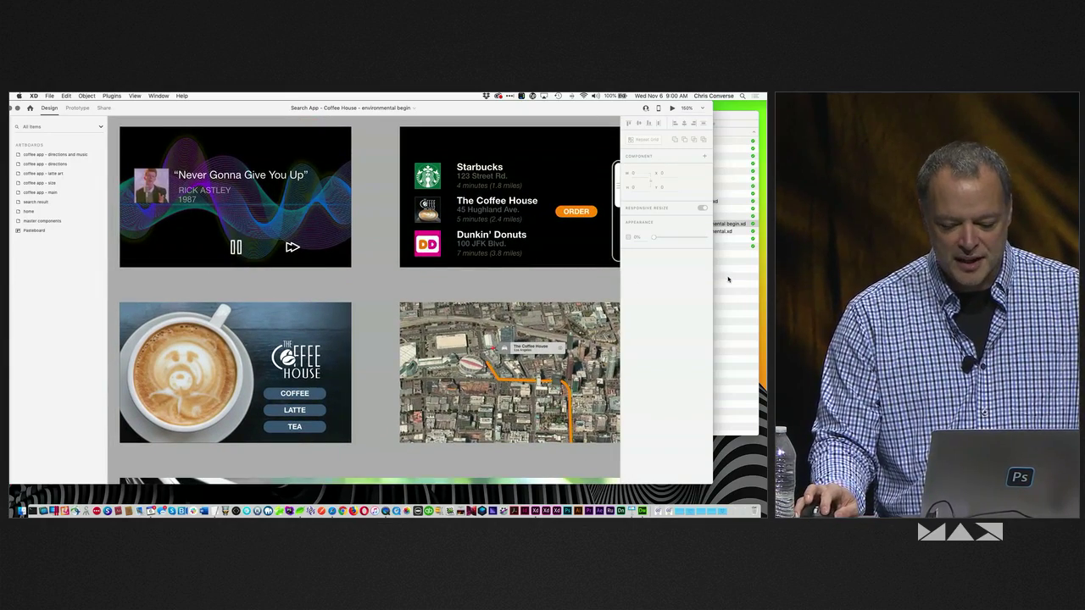
{"action": "left_click_drag", "start_coordinate": [713, 269], "coordinate": [765, 269]}
{"action": "scroll", "coordinate": [412, 283], "scroll_direction": "left", "scroll_amount": 2}
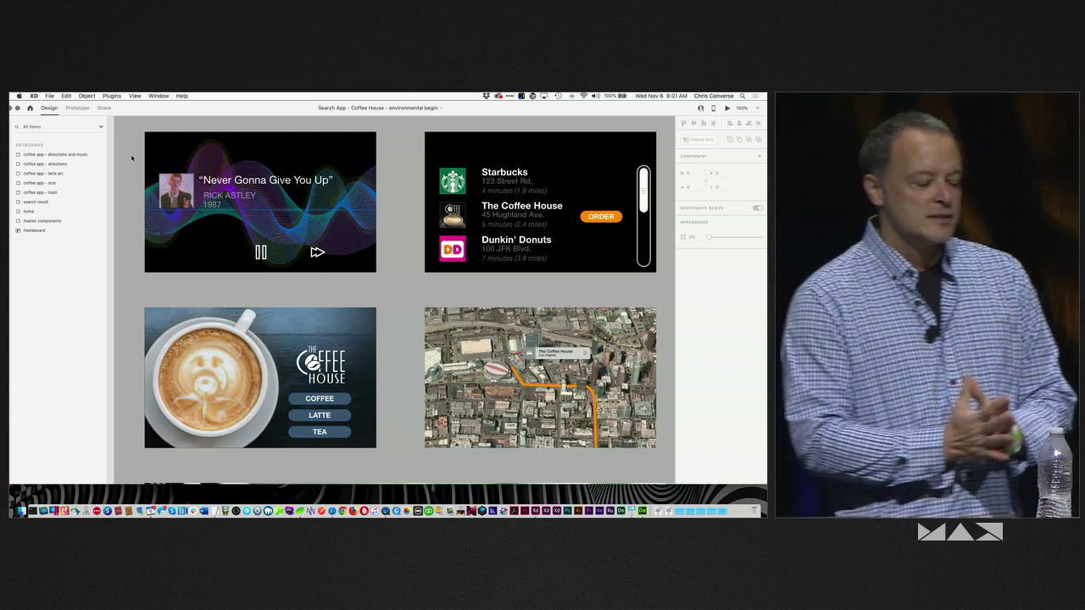
{"action": "left_click", "coordinate": [243, 150]}
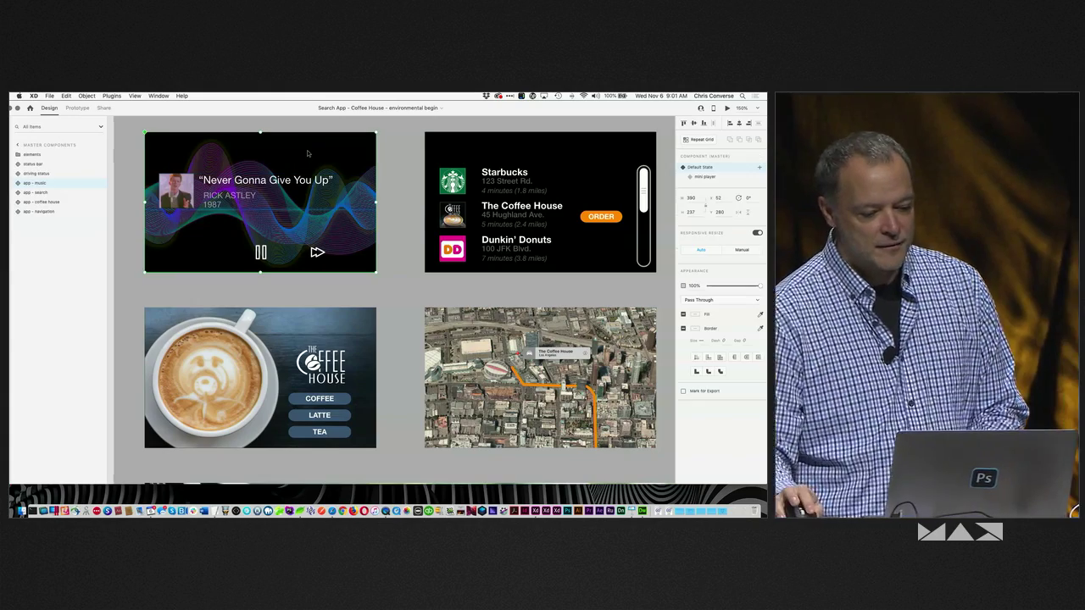
{"action": "left_click", "coordinate": [559, 152]}
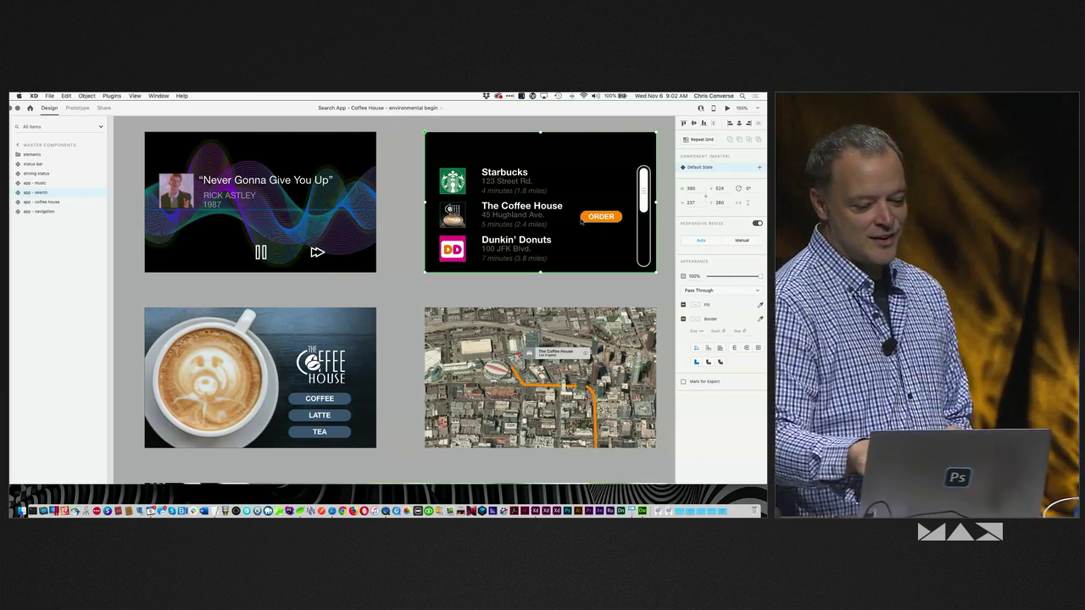
{"action": "left_click", "coordinate": [580, 347]}
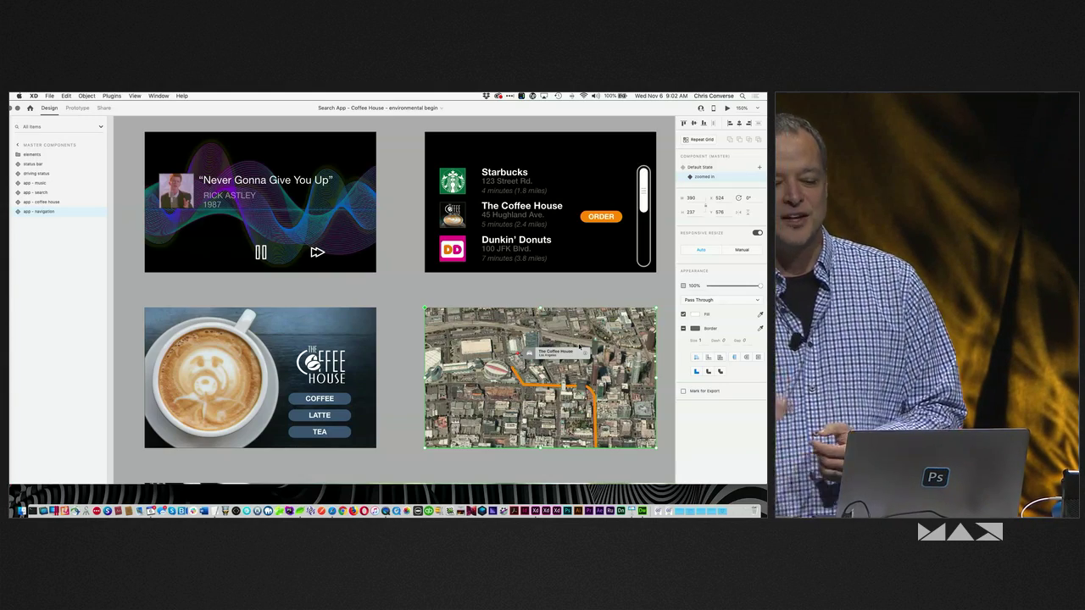
{"action": "left_click", "coordinate": [268, 189]}
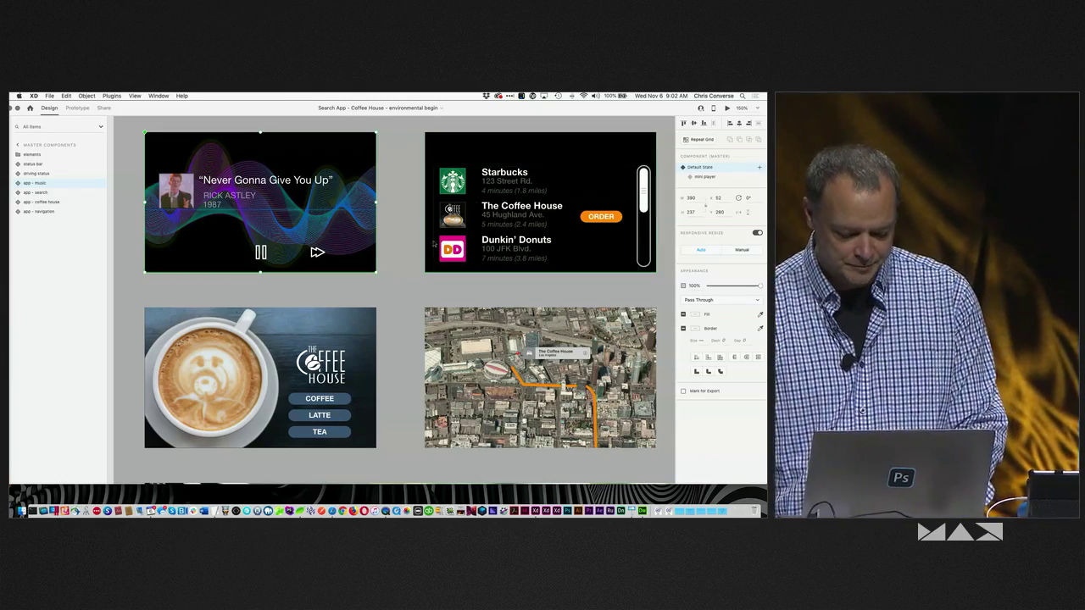
{"action": "key", "text": "super+1"}
{"action": "scroll", "coordinate": [406, 253], "scroll_direction": "down", "scroll_amount": 2}
{"action": "scroll", "coordinate": [405, 253], "scroll_direction": "down", "scroll_amount": 3}
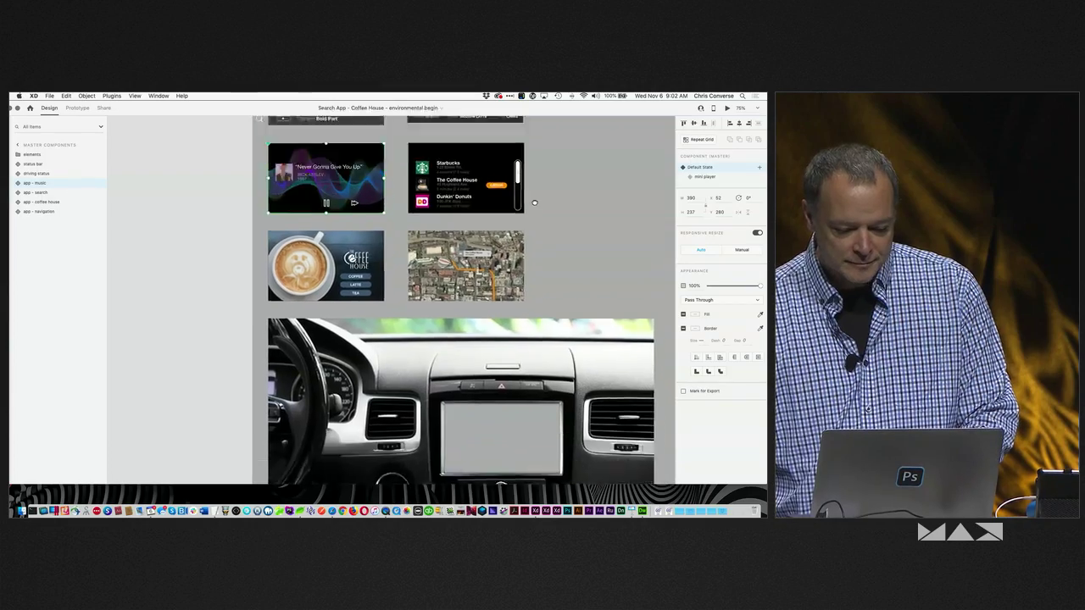
{"action": "scroll", "coordinate": [403, 257], "scroll_direction": "up", "scroll_amount": 4}
{"action": "scroll", "coordinate": [399, 260], "scroll_direction": "up", "scroll_amount": 3}
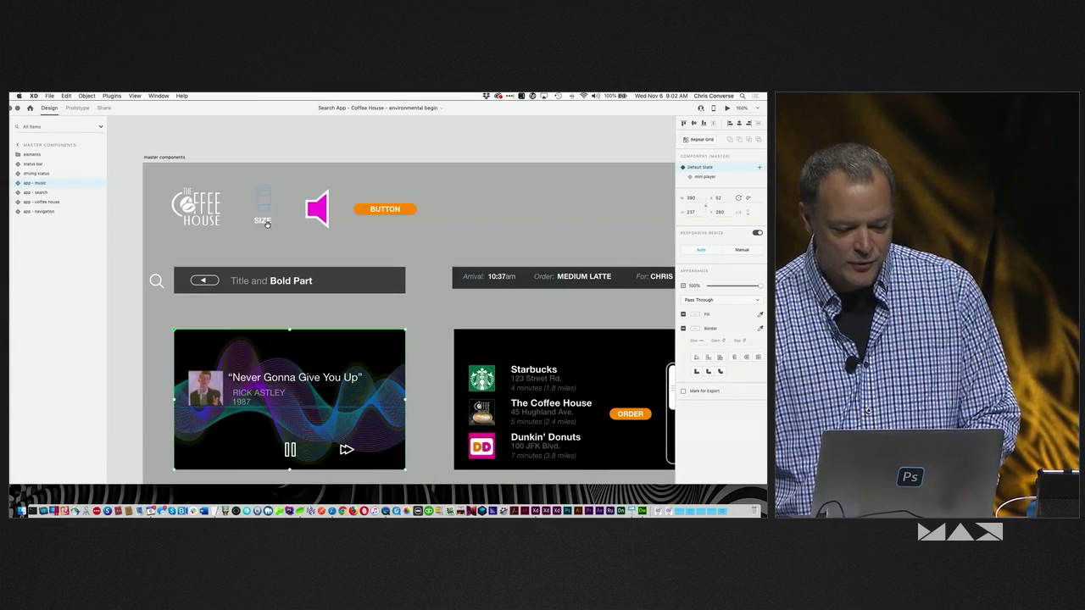
{"action": "scroll", "coordinate": [403, 234], "scroll_direction": "down", "scroll_amount": 4}
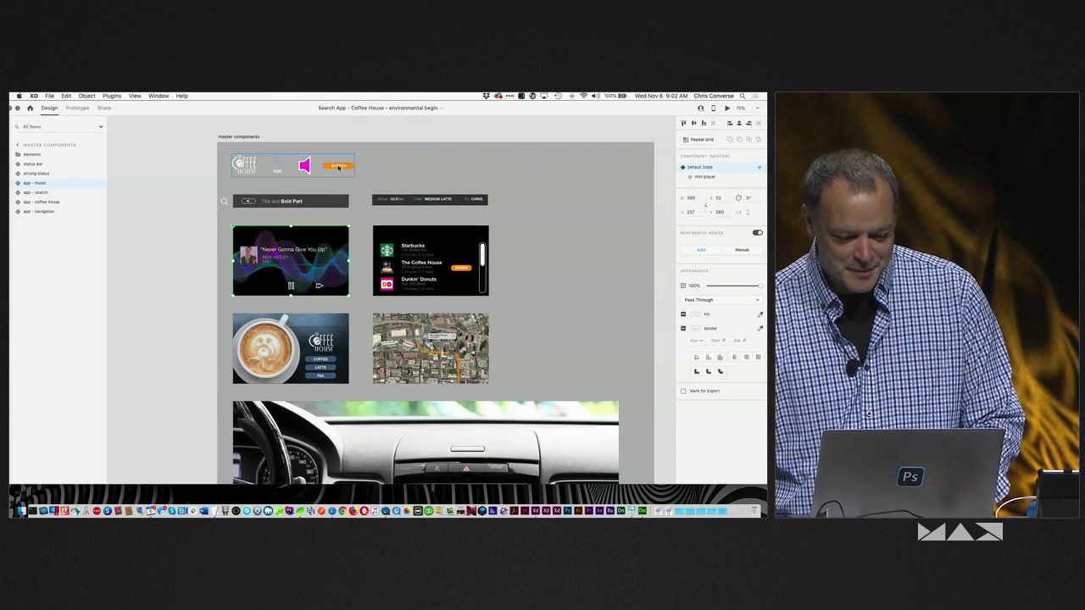
{"action": "double_click", "coordinate": [338, 166]}
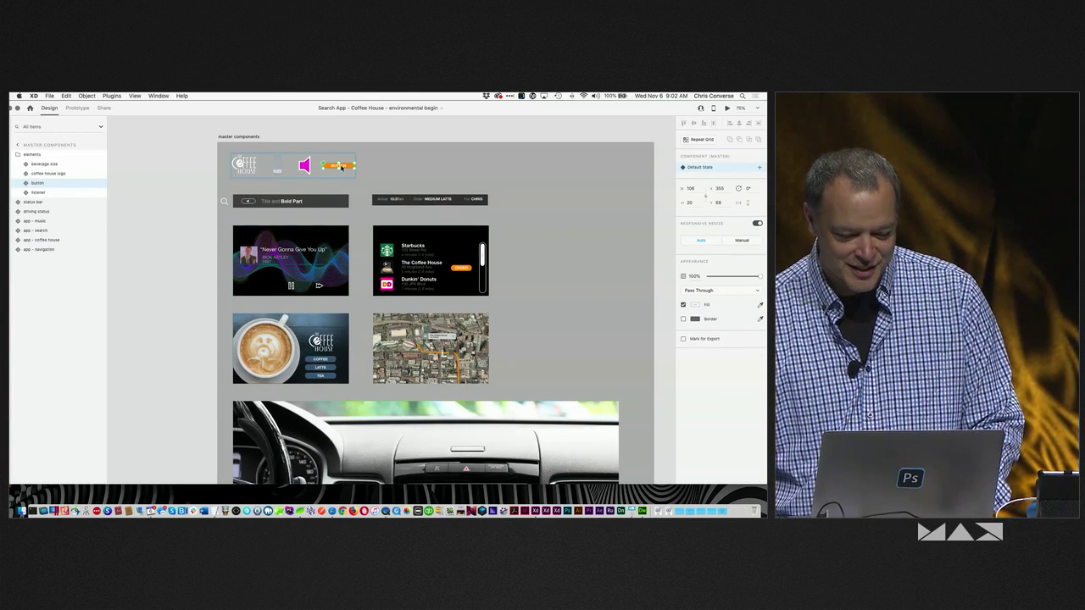
{"action": "double_click", "coordinate": [340, 167]}
{"action": "left_click_drag", "start_coordinate": [357, 170], "coordinate": [337, 181]}
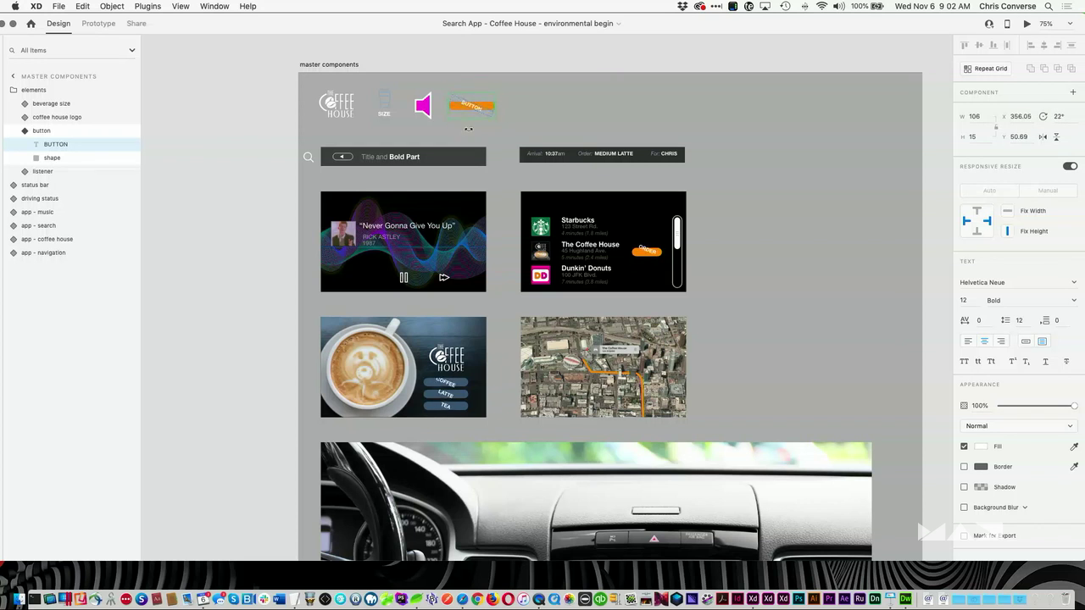
{"action": "key", "text": "super+z"}
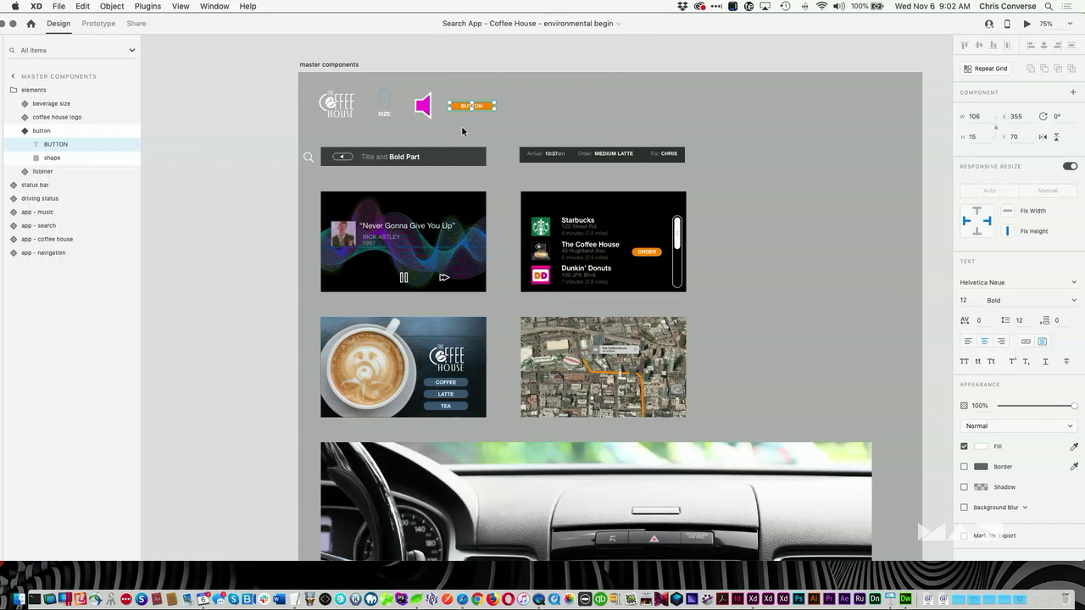
{"action": "left_click", "coordinate": [246, 144]}
{"action": "left_click", "coordinate": [405, 161]}
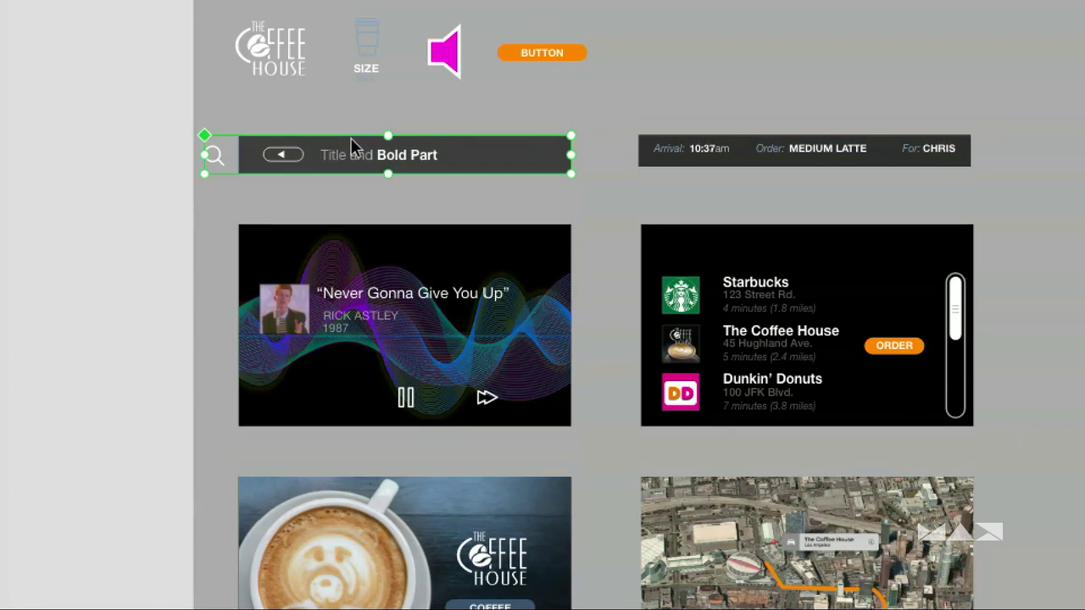
{"action": "left_click", "coordinate": [228, 121]}
{"action": "left_click", "coordinate": [298, 145]}
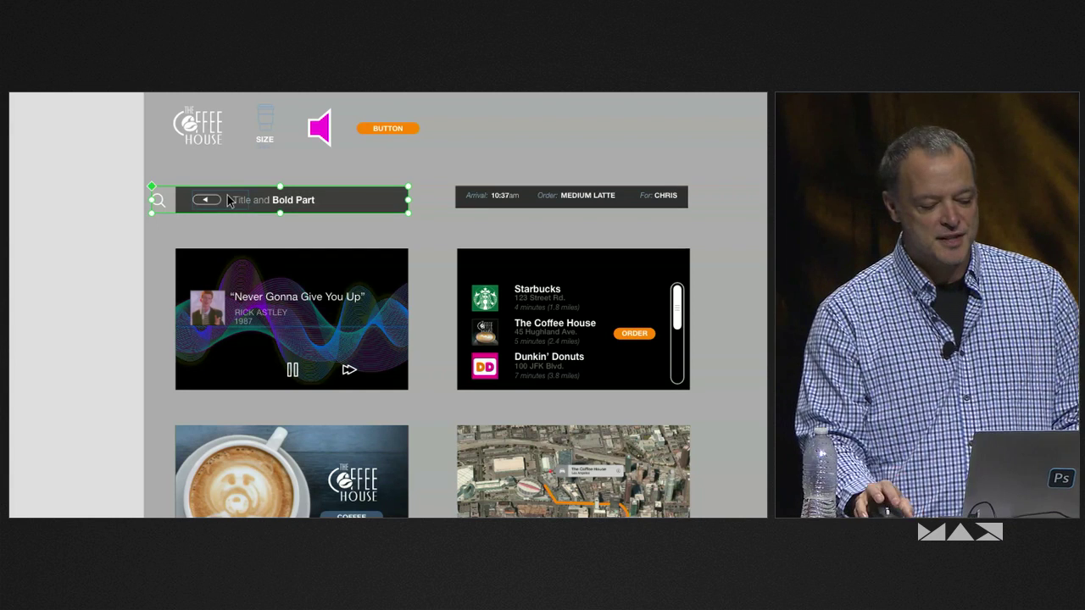
{"action": "left_click_drag", "start_coordinate": [593, 313], "coordinate": [541, 206]}
{"action": "left_click_drag", "start_coordinate": [388, 234], "coordinate": [385, 228]}
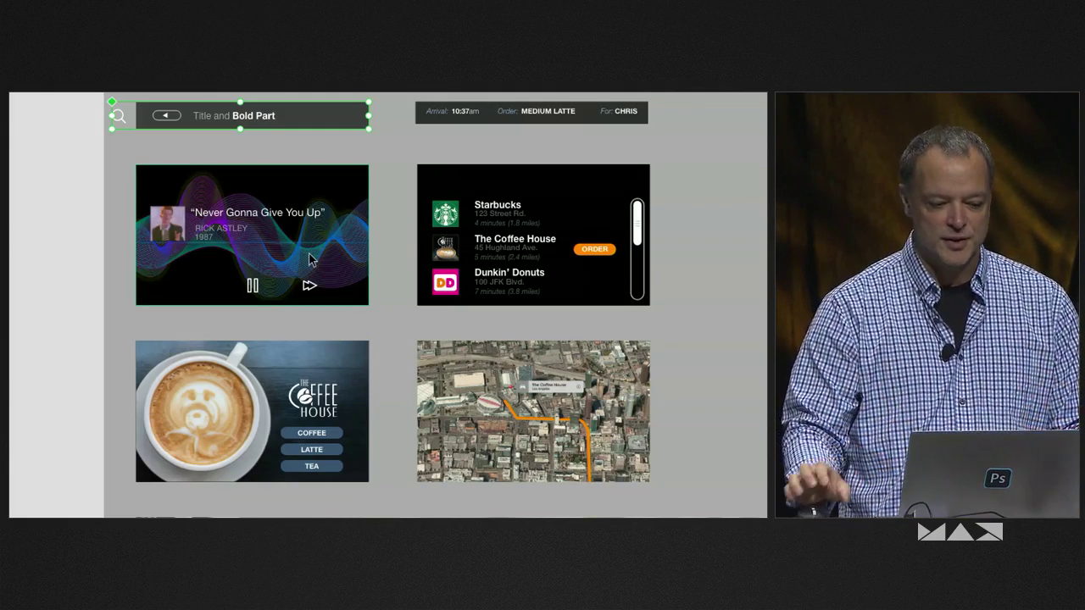
{"action": "scroll", "coordinate": [472, 107], "scroll_direction": "up", "scroll_amount": 1}
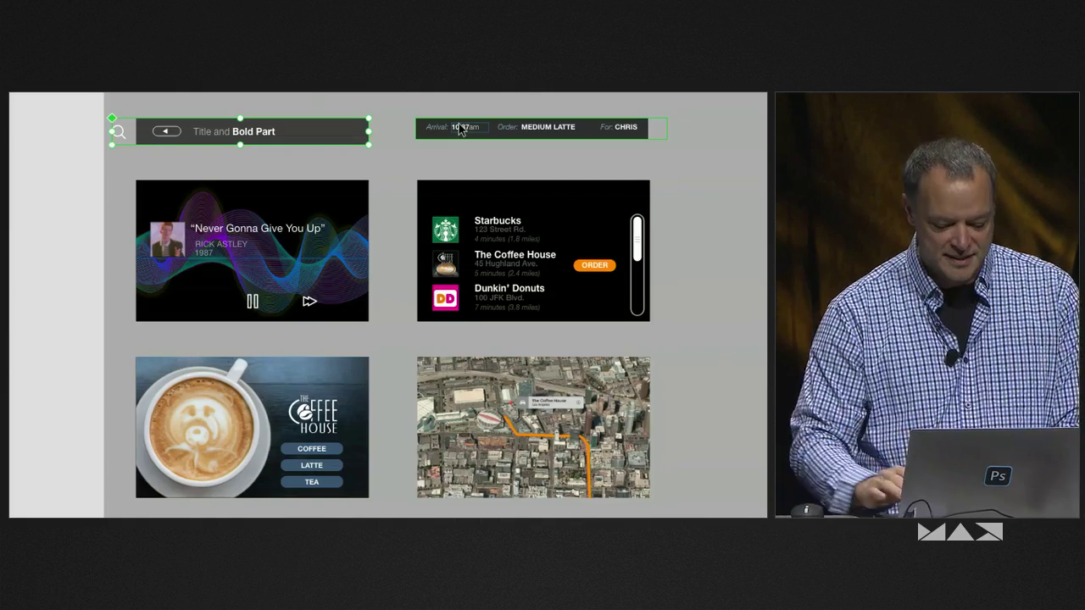
{"action": "key", "text": "alt"}
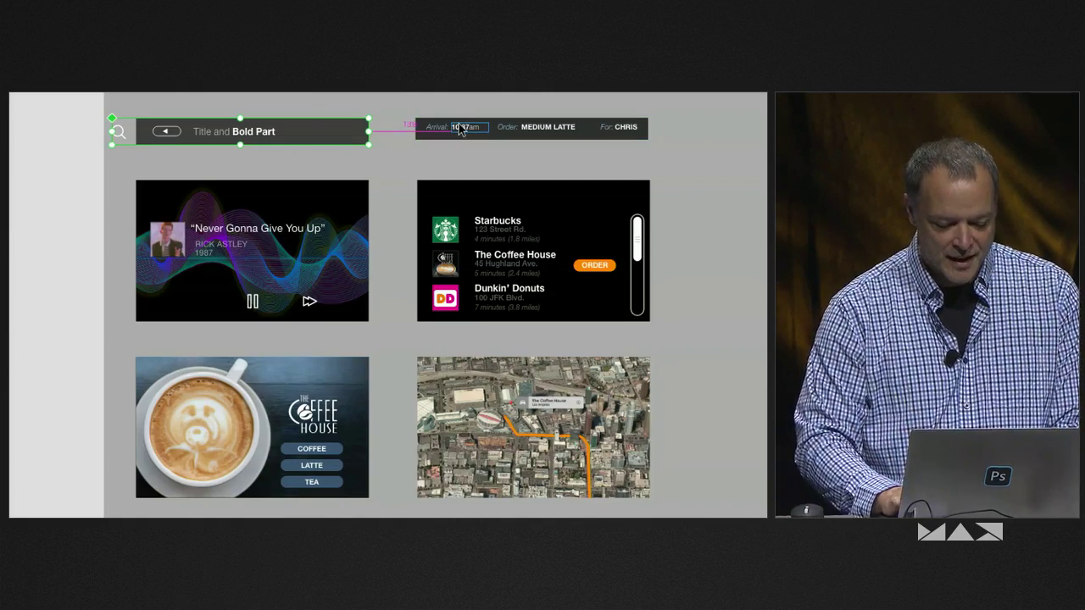
{"action": "left_click", "coordinate": [289, 248]}
{"action": "scroll", "coordinate": [286, 245], "scroll_direction": "down", "scroll_amount": 1}
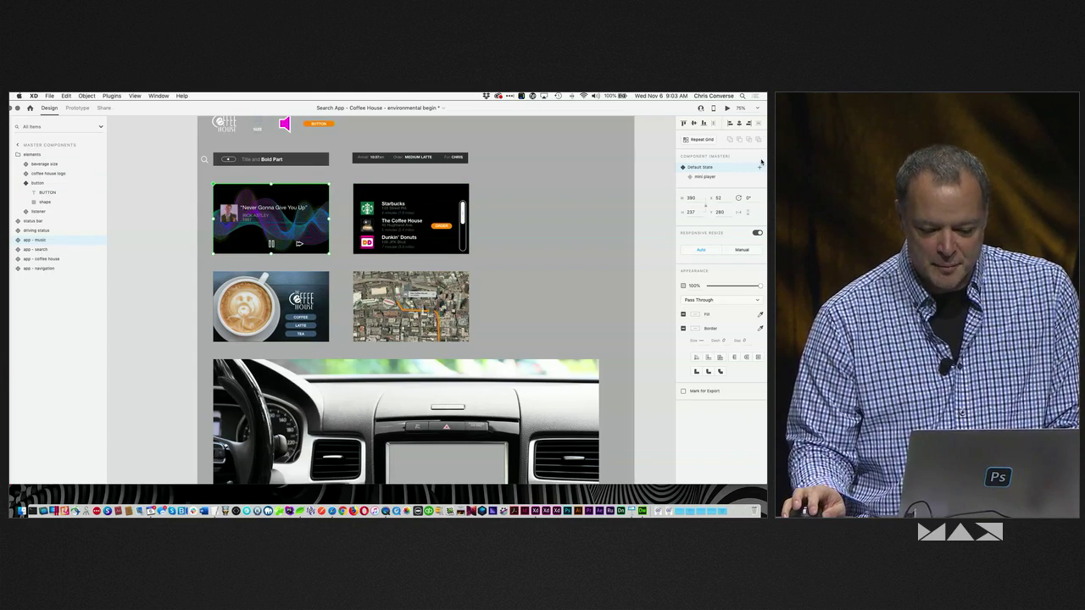
{"action": "left_click", "coordinate": [709, 177]}
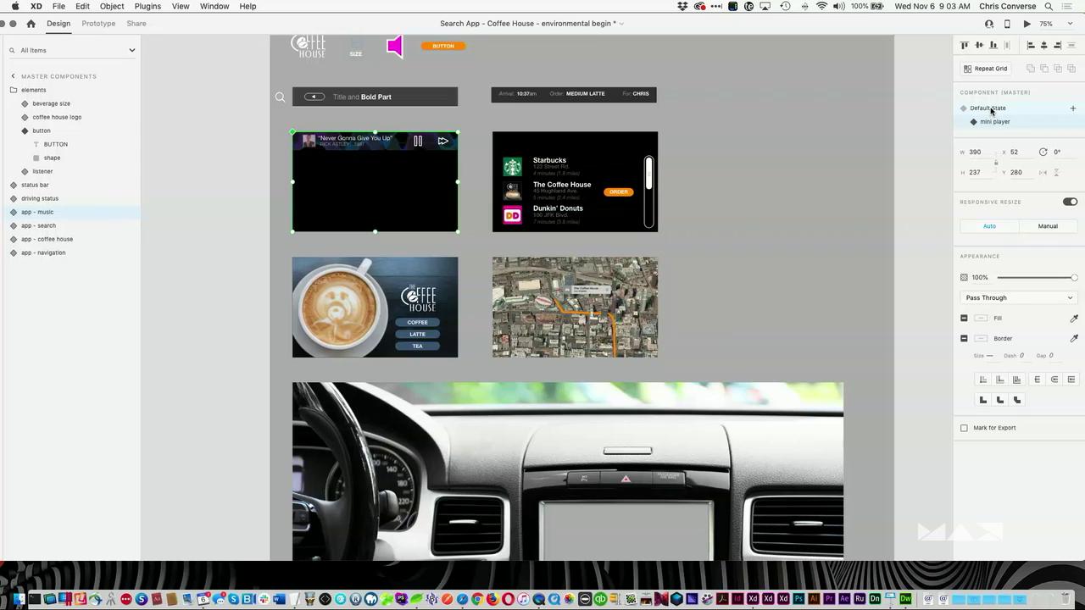
{"action": "left_click", "coordinate": [991, 108]}
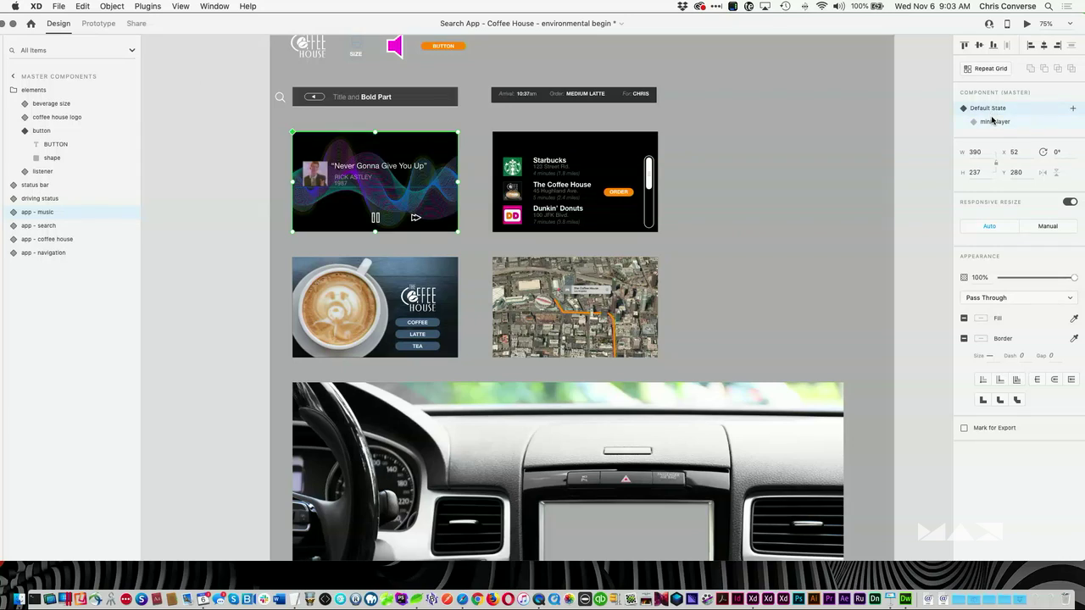
{"action": "left_click", "coordinate": [992, 120]}
{"action": "left_click", "coordinate": [991, 109]}
{"action": "left_click", "coordinate": [582, 290]}
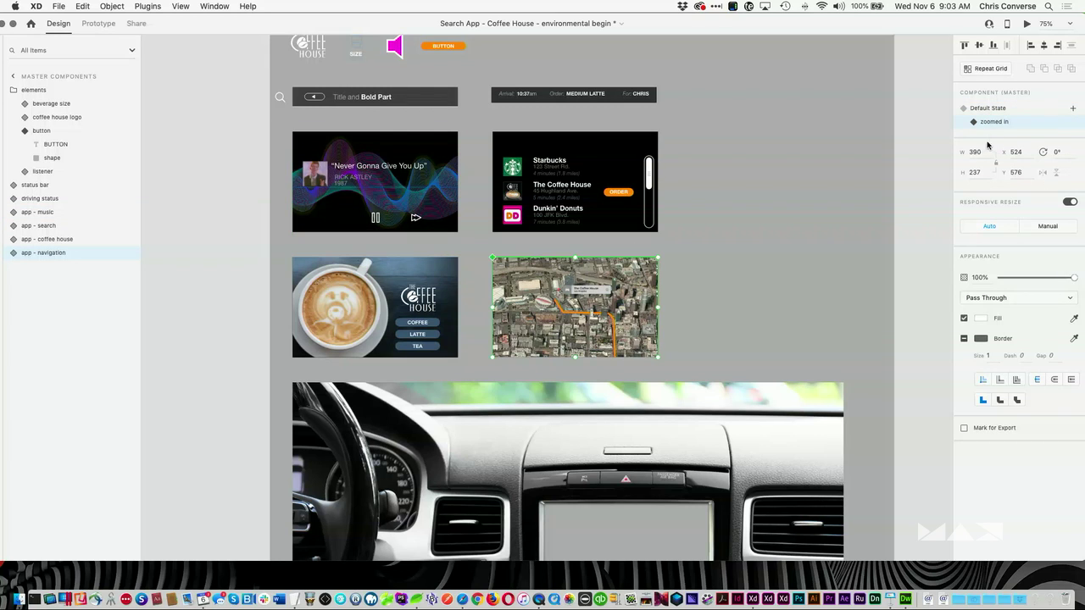
{"action": "left_click", "coordinate": [989, 108]}
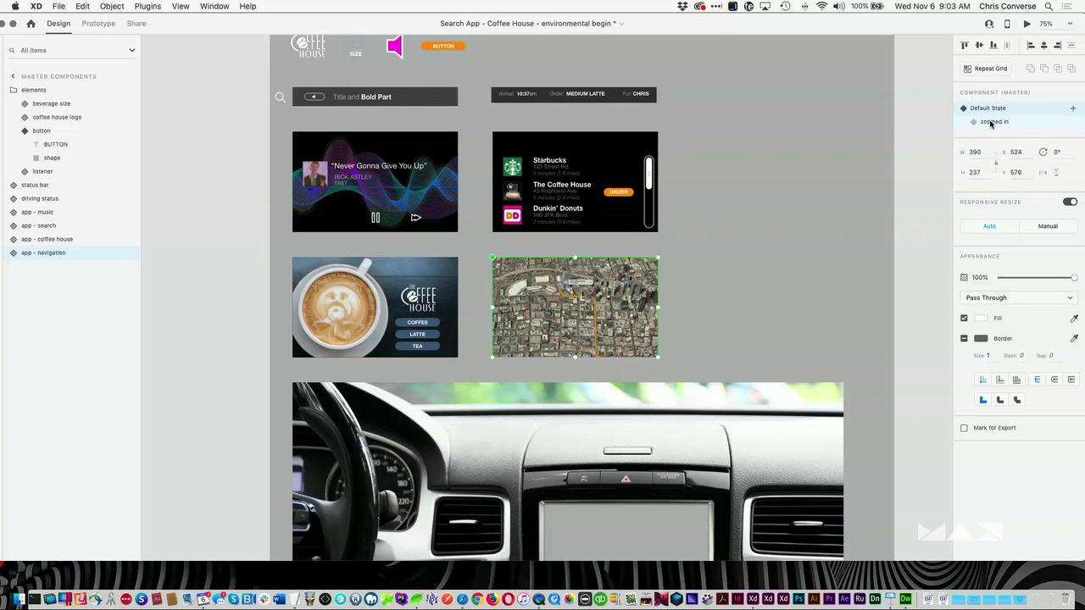
{"action": "left_click", "coordinate": [992, 122]}
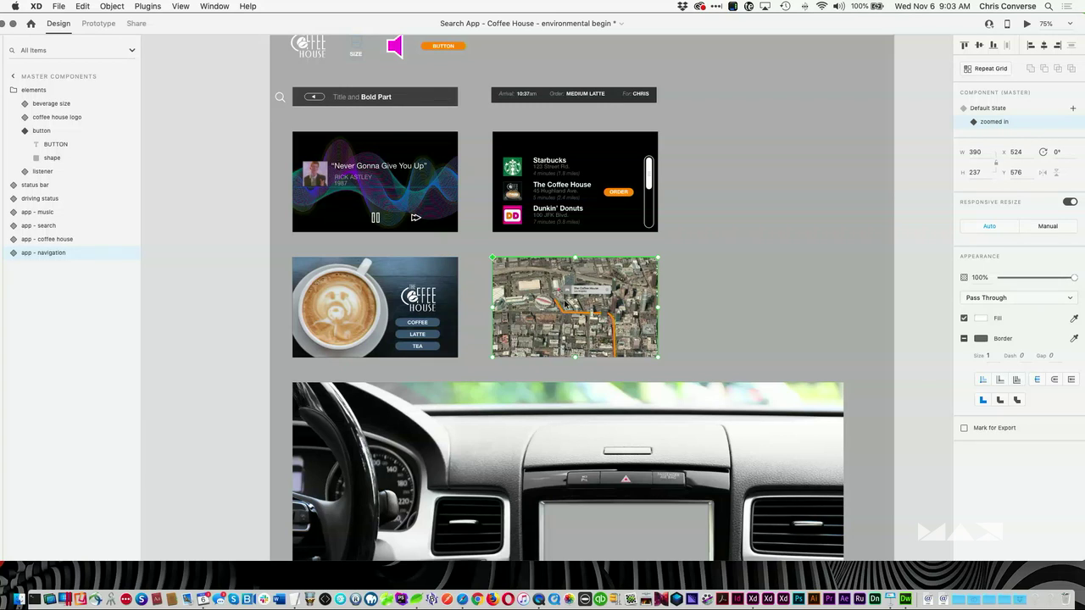
{"action": "left_click", "coordinate": [336, 307]}
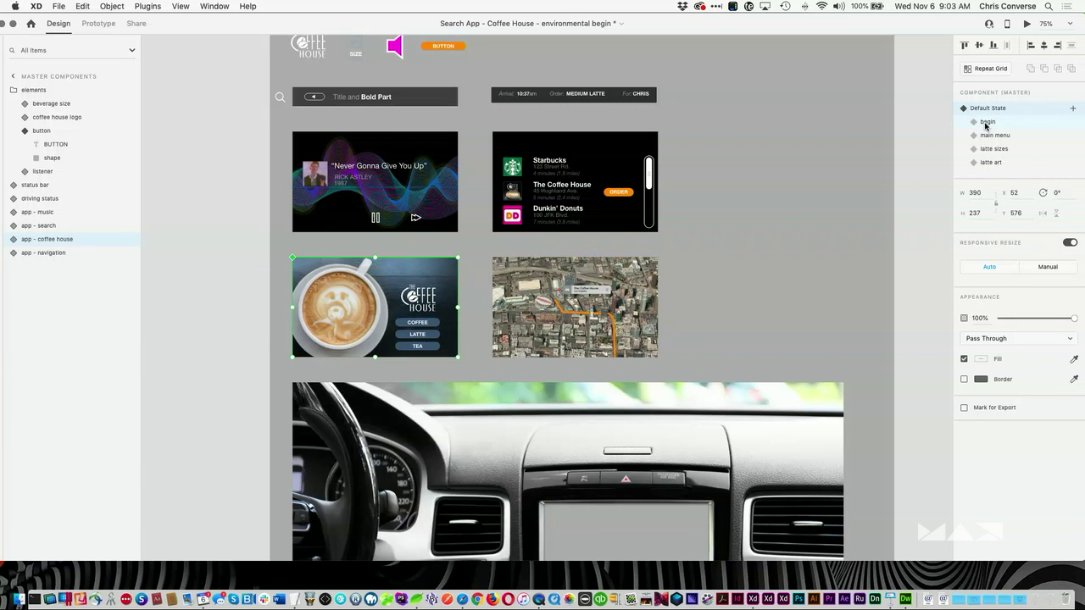
{"action": "left_click", "coordinate": [987, 122]}
{"action": "left_click", "coordinate": [989, 136]}
{"action": "left_click", "coordinate": [988, 149]}
{"action": "left_click", "coordinate": [990, 163]}
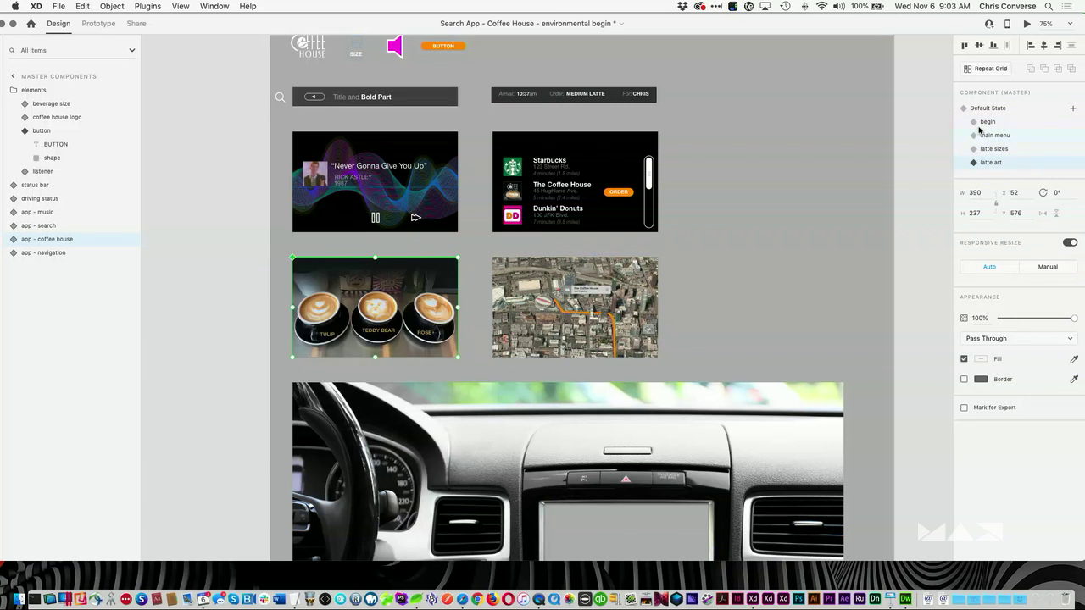
{"action": "left_click", "coordinate": [982, 123]}
{"action": "left_click", "coordinate": [995, 109]}
{"action": "left_click", "coordinate": [239, 206]}
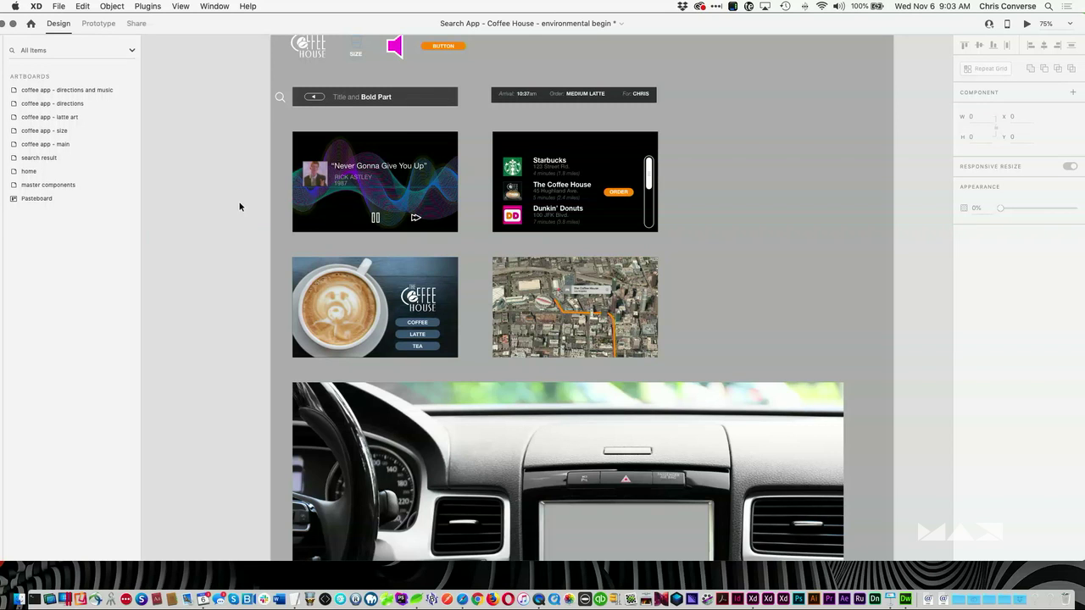
Step: Hide the car_dashboard photo layer inside the car dashboard master component
{"action": "scroll", "coordinate": [253, 280], "scroll_direction": "down", "scroll_amount": 5}
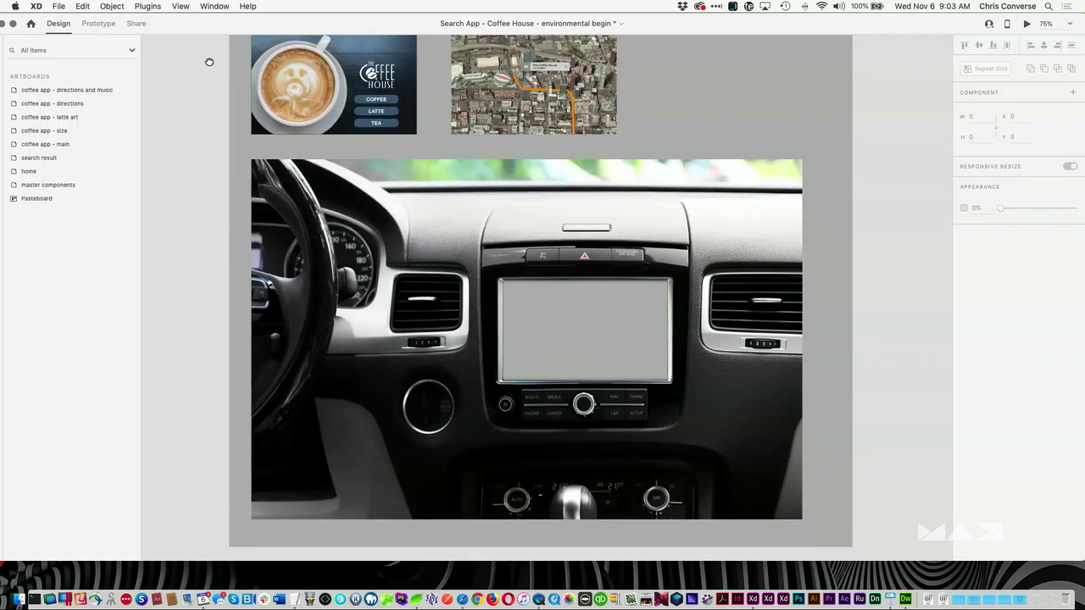
{"action": "left_click", "coordinate": [560, 208]}
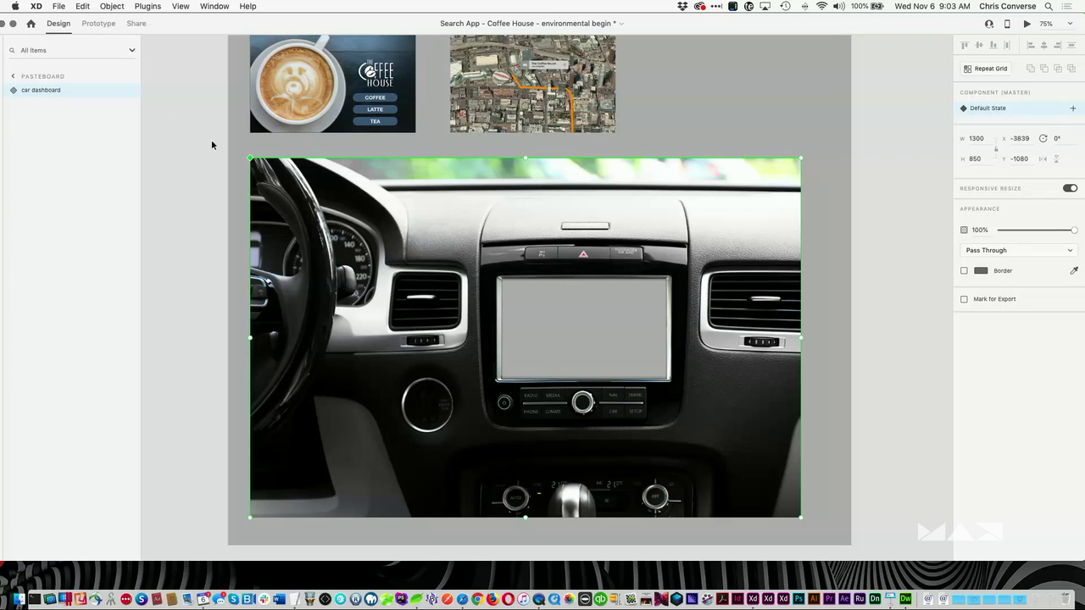
{"action": "left_click", "coordinate": [13, 90]}
{"action": "left_click", "coordinate": [59, 103]}
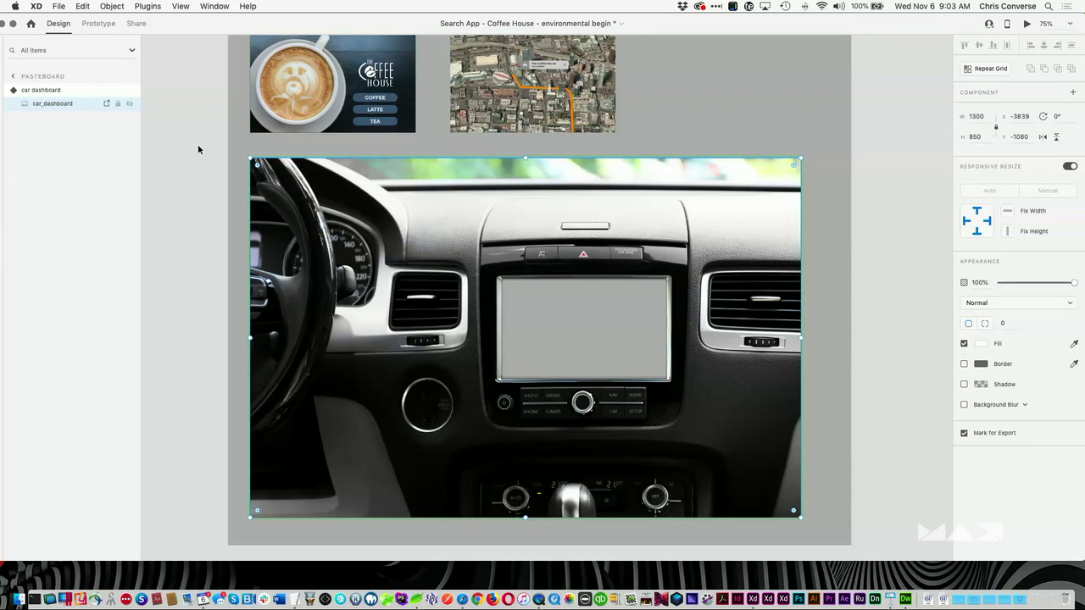
{"action": "scroll", "coordinate": [590, 212], "scroll_direction": "down", "scroll_amount": 5}
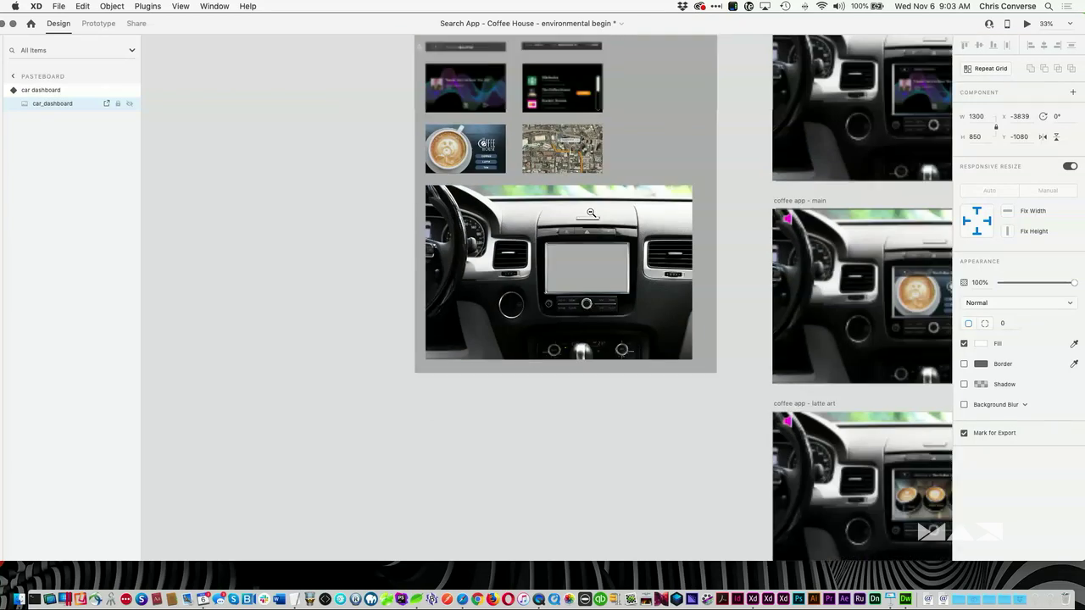
{"action": "scroll", "coordinate": [427, 230], "scroll_direction": "down", "scroll_amount": 3}
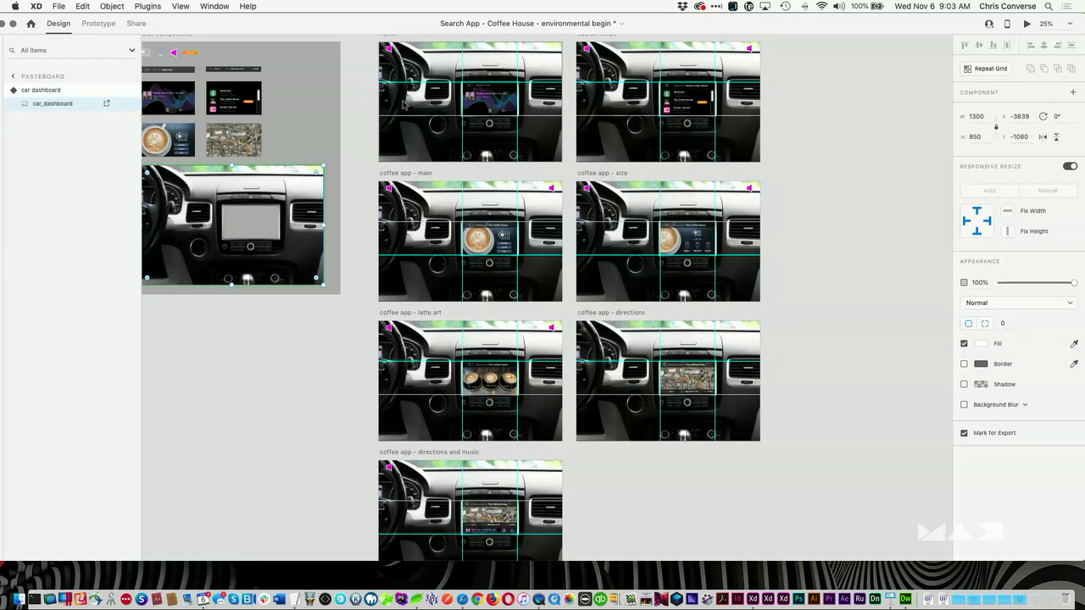
{"action": "left_click", "coordinate": [102, 89]}
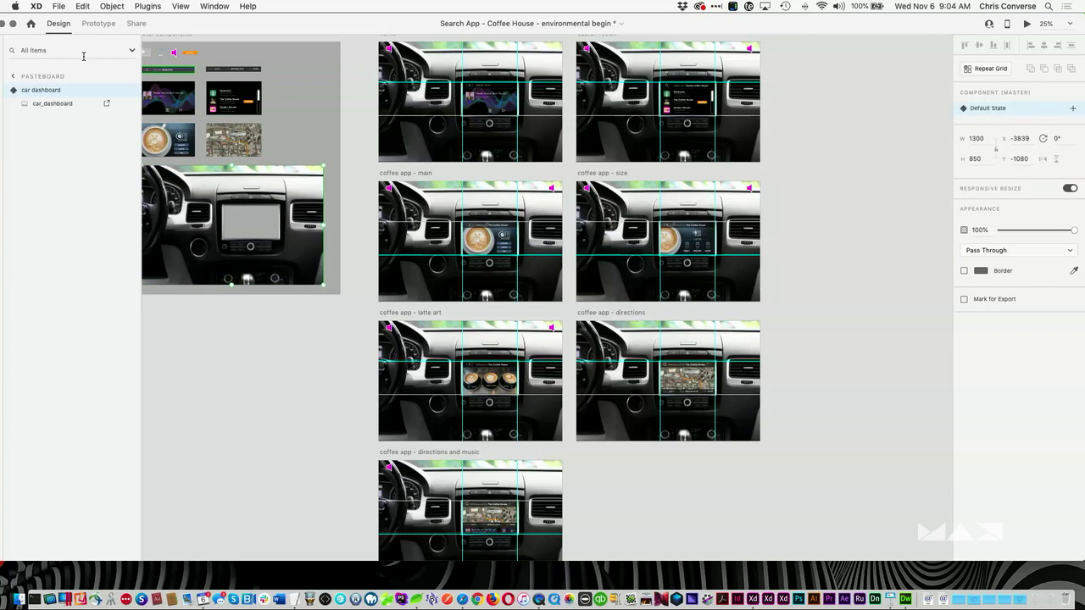
{"action": "scroll", "coordinate": [210, 142], "scroll_direction": "left", "scroll_amount": 3}
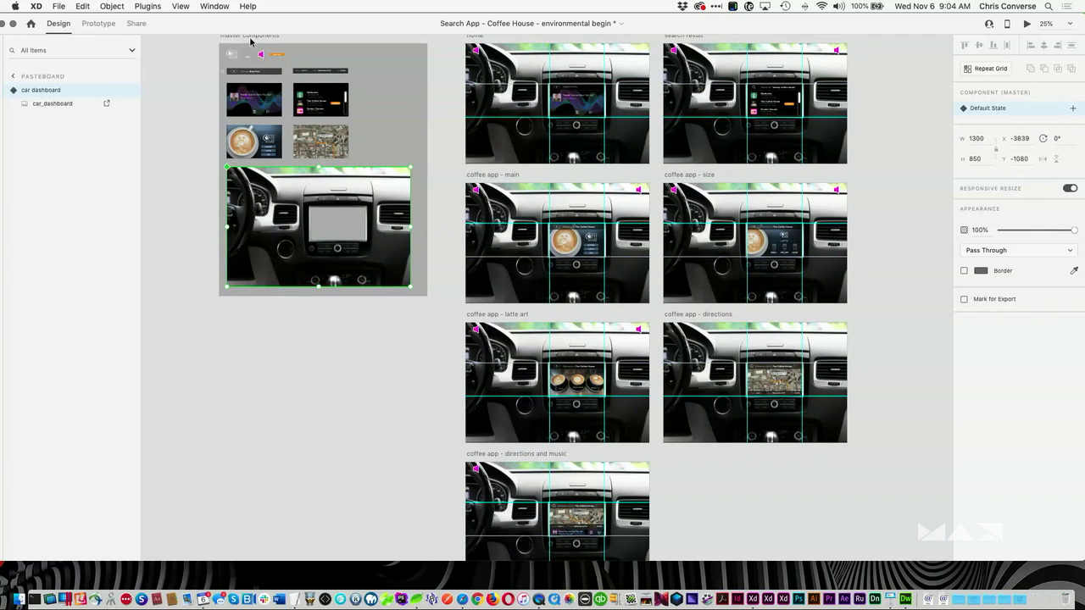
{"action": "scroll", "coordinate": [357, 134], "scroll_direction": "right", "scroll_amount": 2}
{"action": "scroll", "coordinate": [357, 134], "scroll_direction": "up", "scroll_amount": 1}
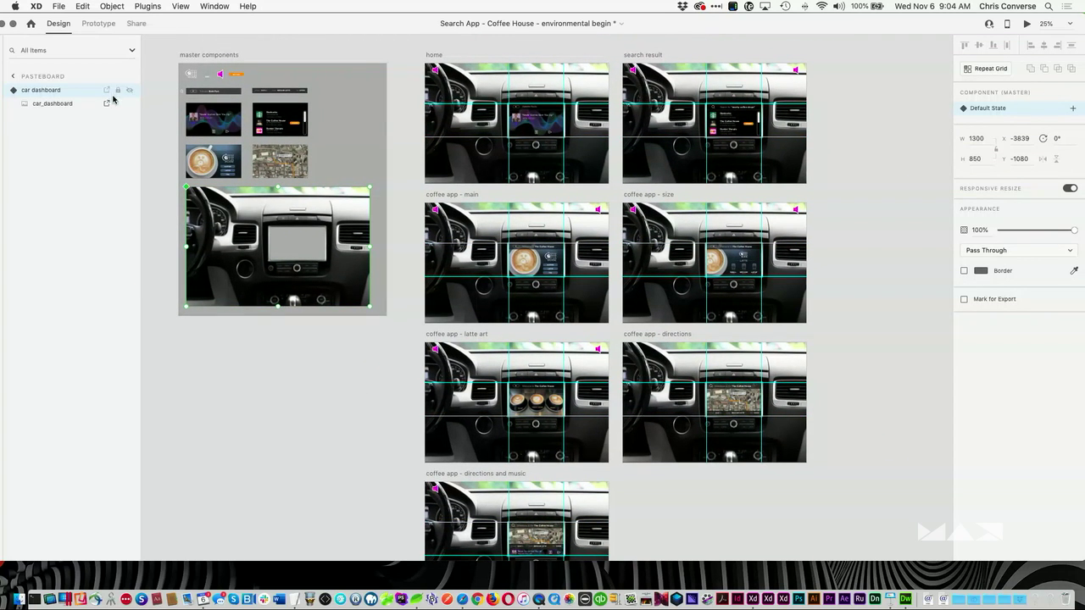
{"action": "left_click", "coordinate": [129, 103]}
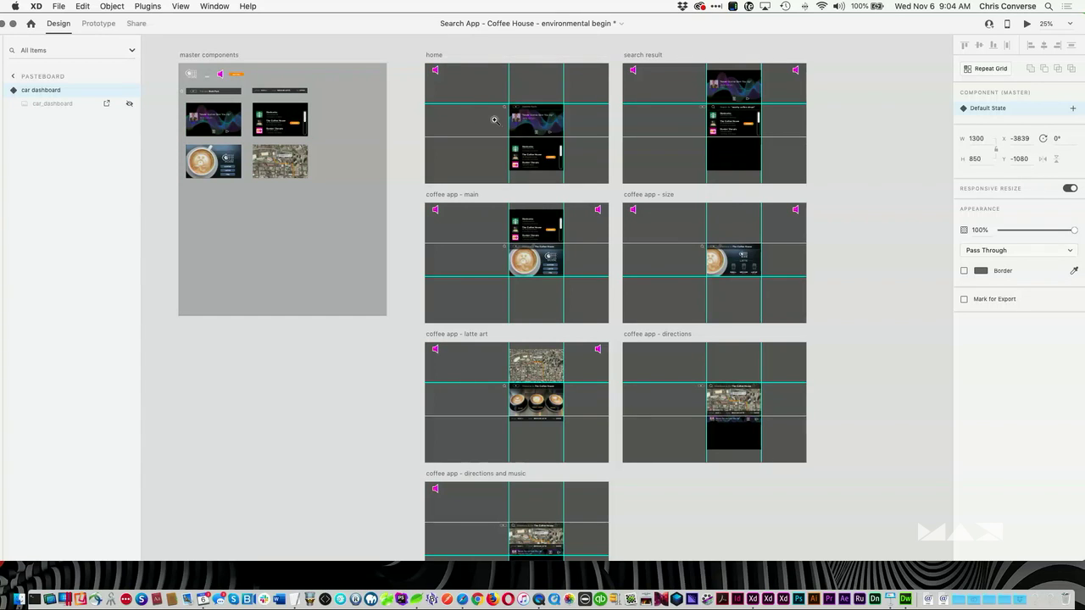
{"action": "left_click_drag", "start_coordinate": [477, 87], "coordinate": [603, 215]}
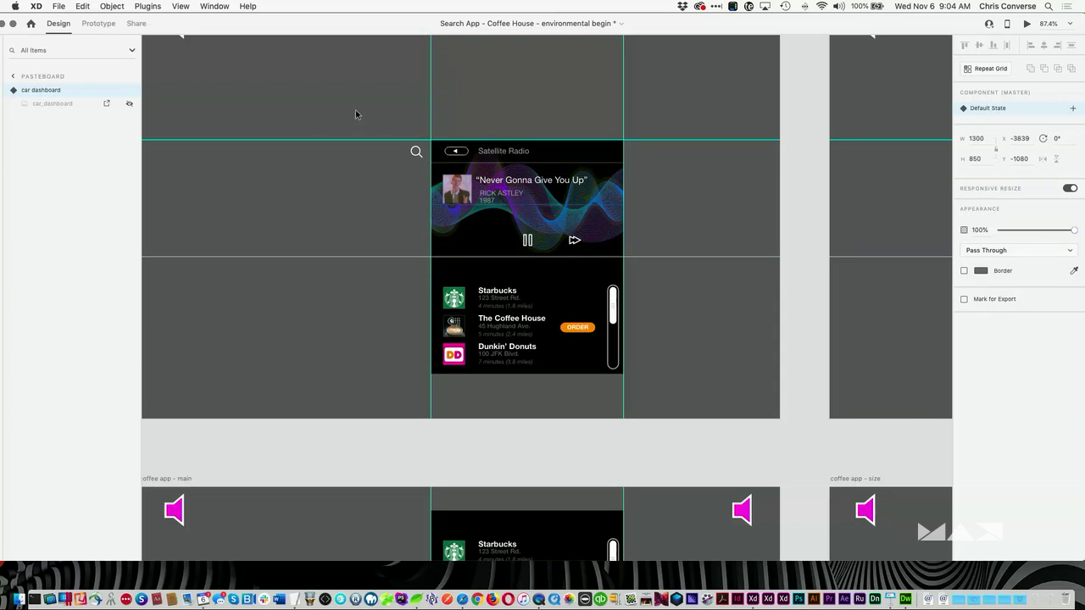
{"action": "left_click", "coordinate": [478, 196]}
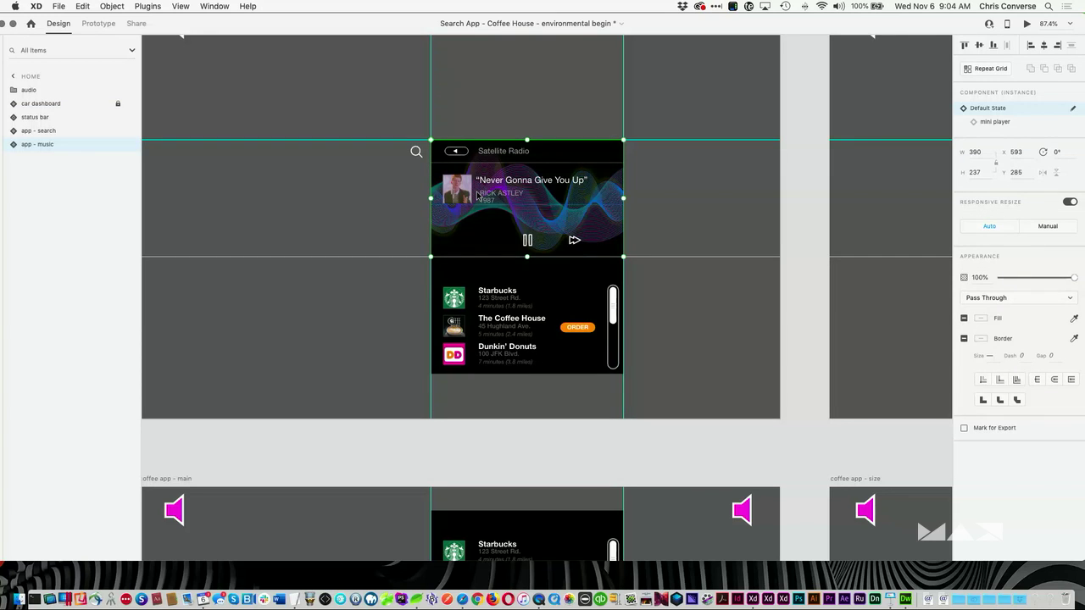
{"action": "scroll", "coordinate": [429, 195], "scroll_direction": "up", "scroll_amount": 3}
{"action": "scroll", "coordinate": [428, 195], "scroll_direction": "left", "scroll_amount": 2}
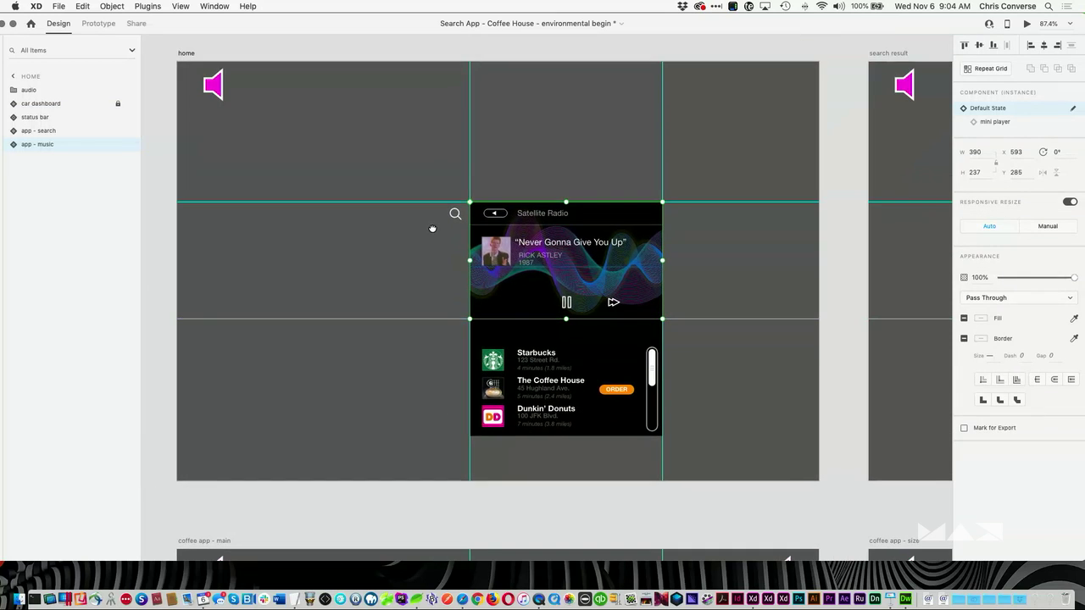
{"action": "left_click", "coordinate": [519, 216]}
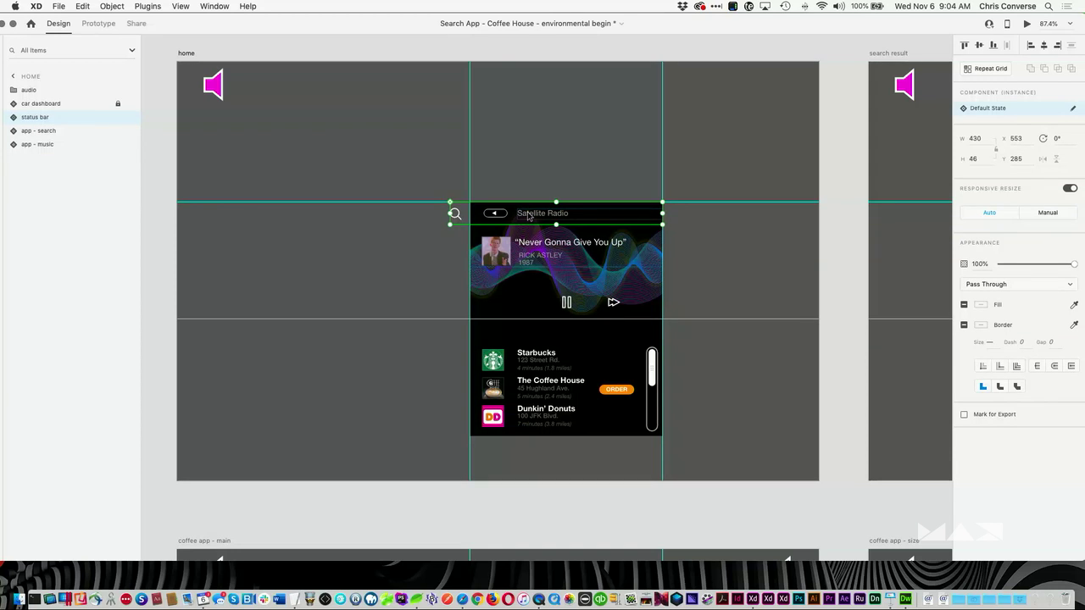
{"action": "double_click", "coordinate": [527, 216]}
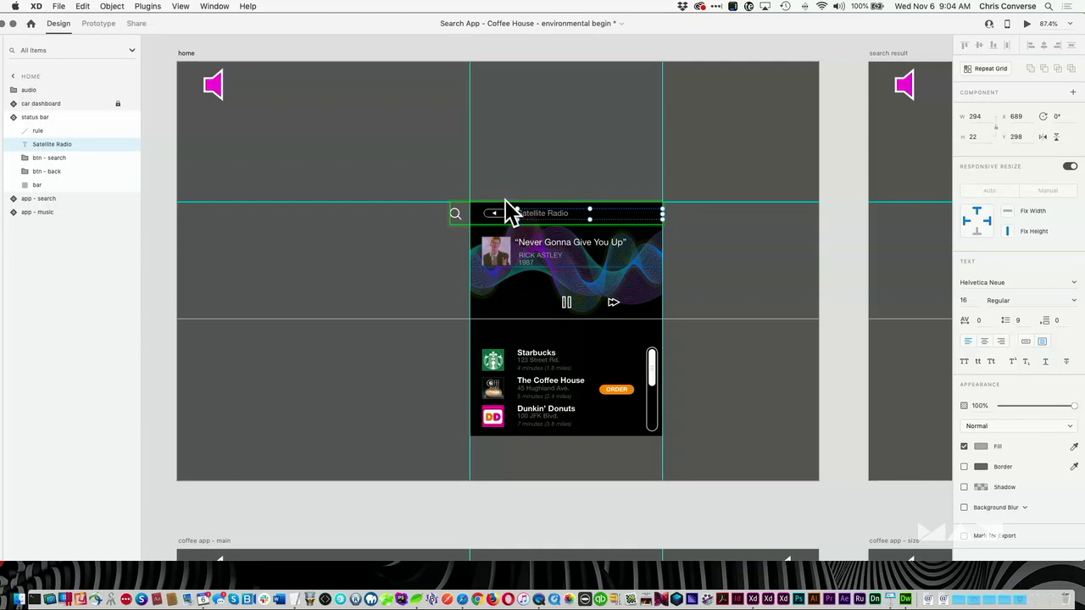
{"action": "left_click", "coordinate": [428, 247]}
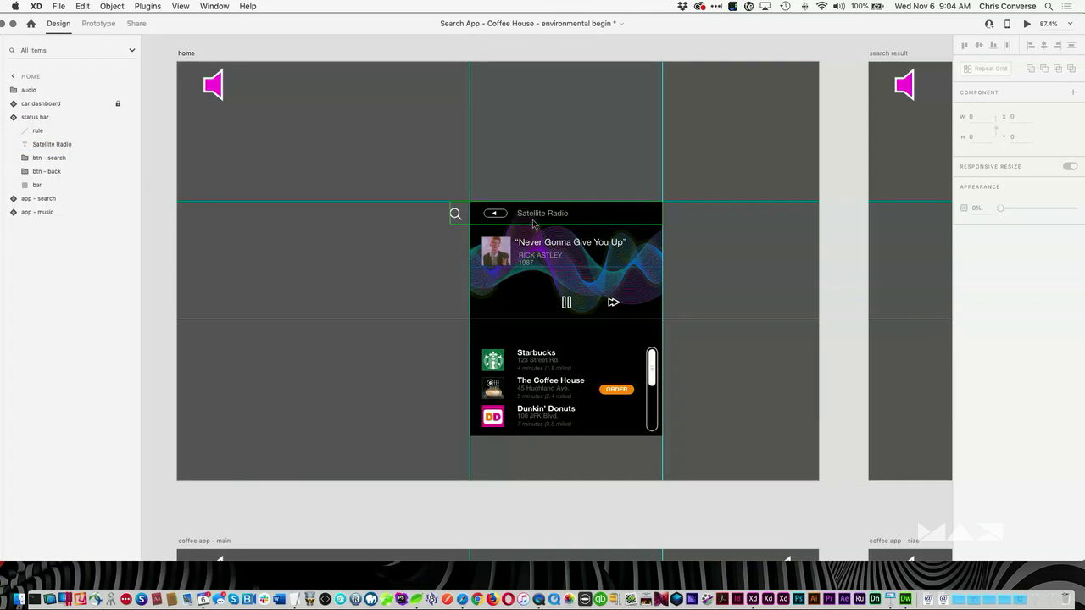
{"action": "left_click", "coordinate": [512, 343]}
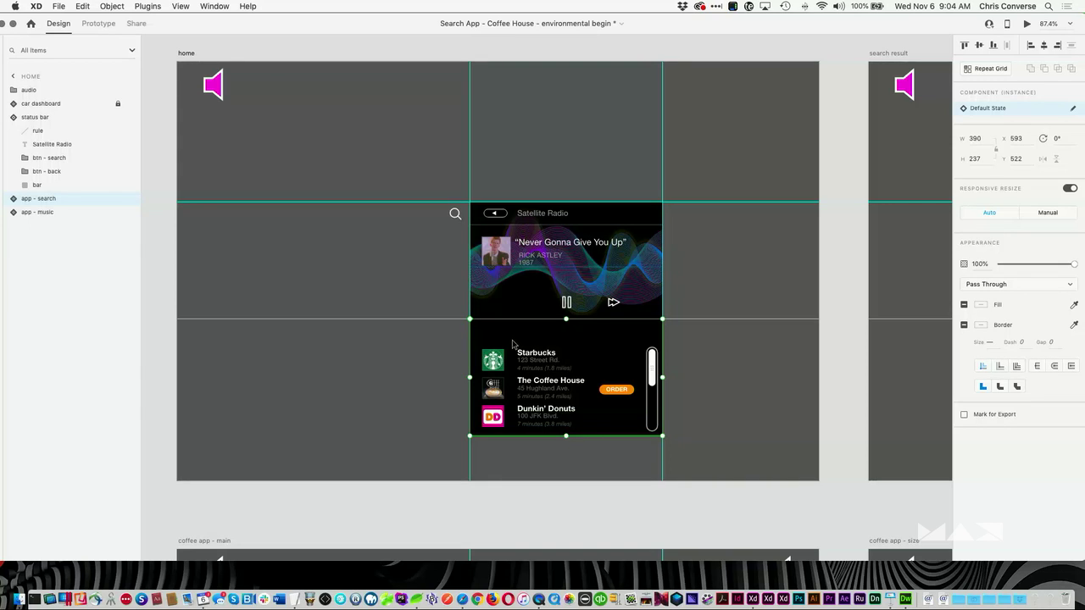
{"action": "left_click", "coordinate": [415, 347]}
{"action": "scroll", "coordinate": [474, 170], "scroll_direction": "right", "scroll_amount": 10}
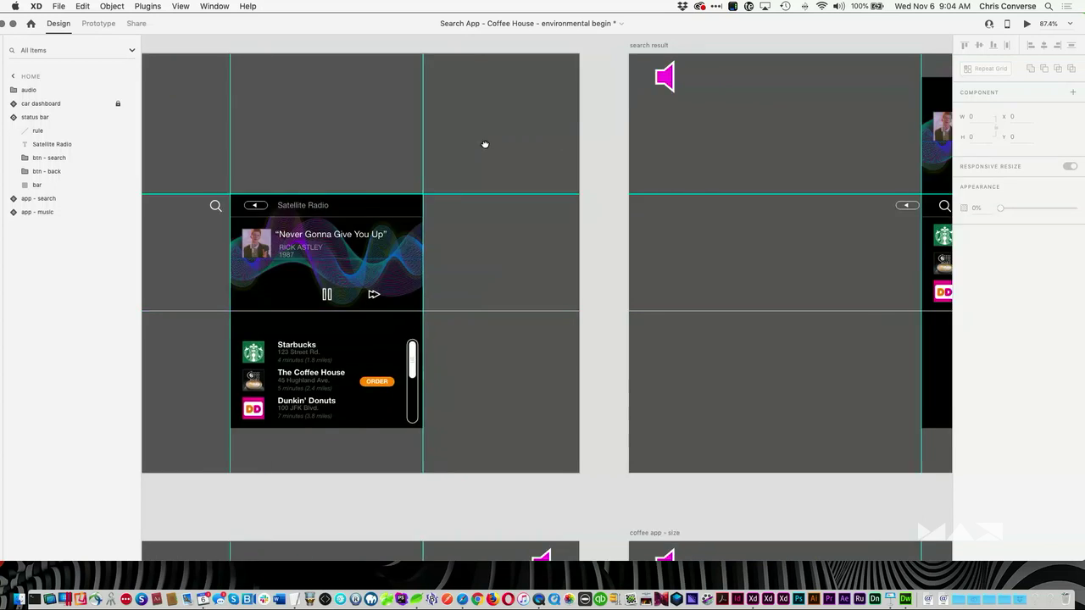
{"action": "left_click", "coordinate": [663, 167]}
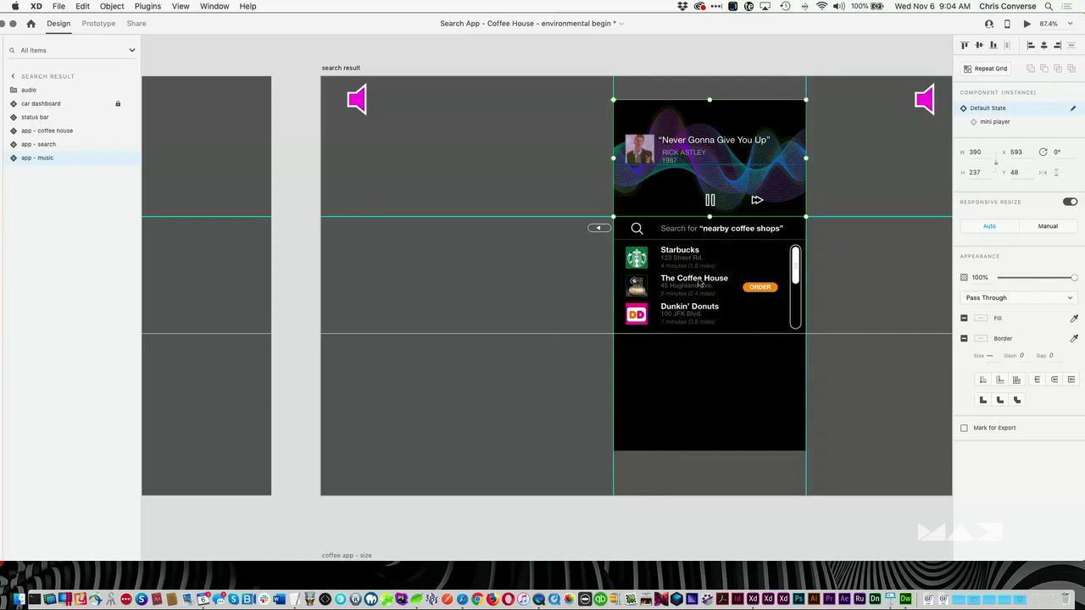
{"action": "left_click_drag", "start_coordinate": [368, 342], "coordinate": [564, 204]}
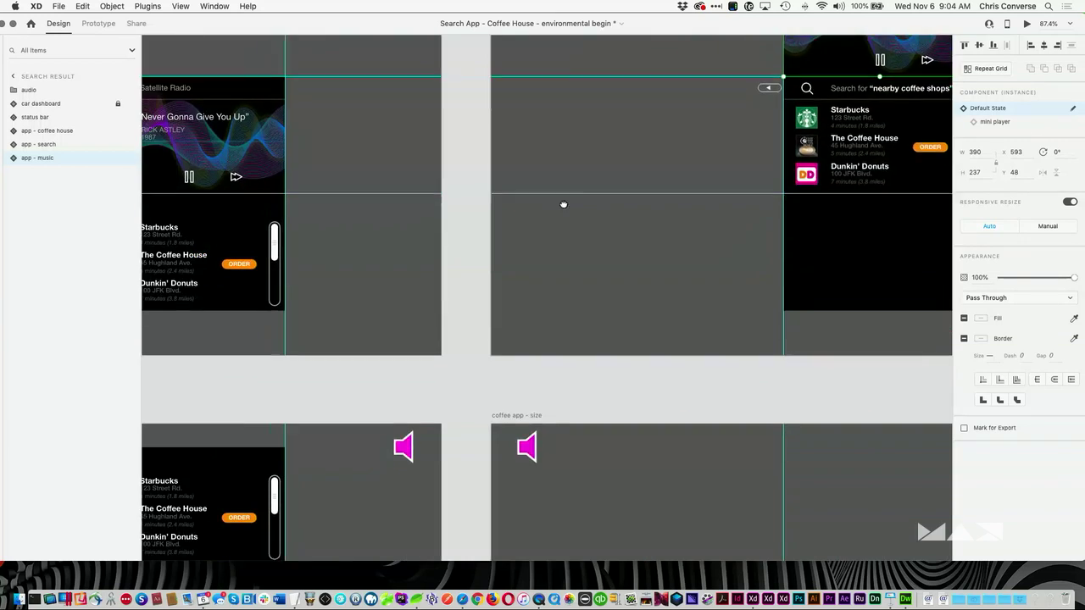
{"action": "scroll", "coordinate": [564, 204], "scroll_direction": "down", "scroll_amount": 5}
{"action": "scroll", "coordinate": [564, 204], "scroll_direction": "left", "scroll_amount": 5}
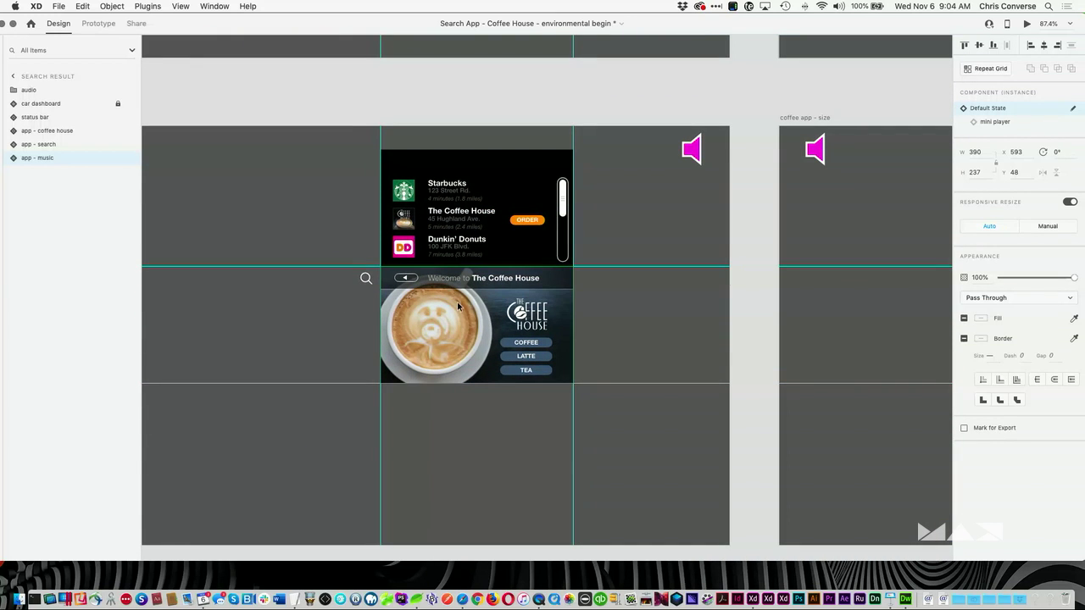
{"action": "left_click_drag", "start_coordinate": [474, 324], "coordinate": [467, 293]}
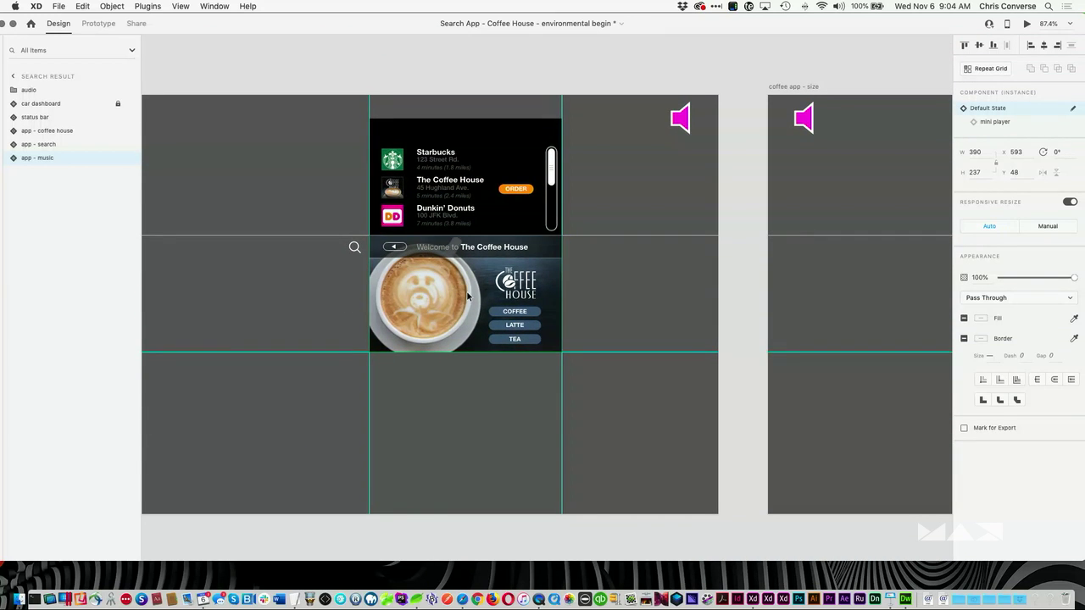
{"action": "left_click", "coordinate": [468, 294], "text": "alt"}
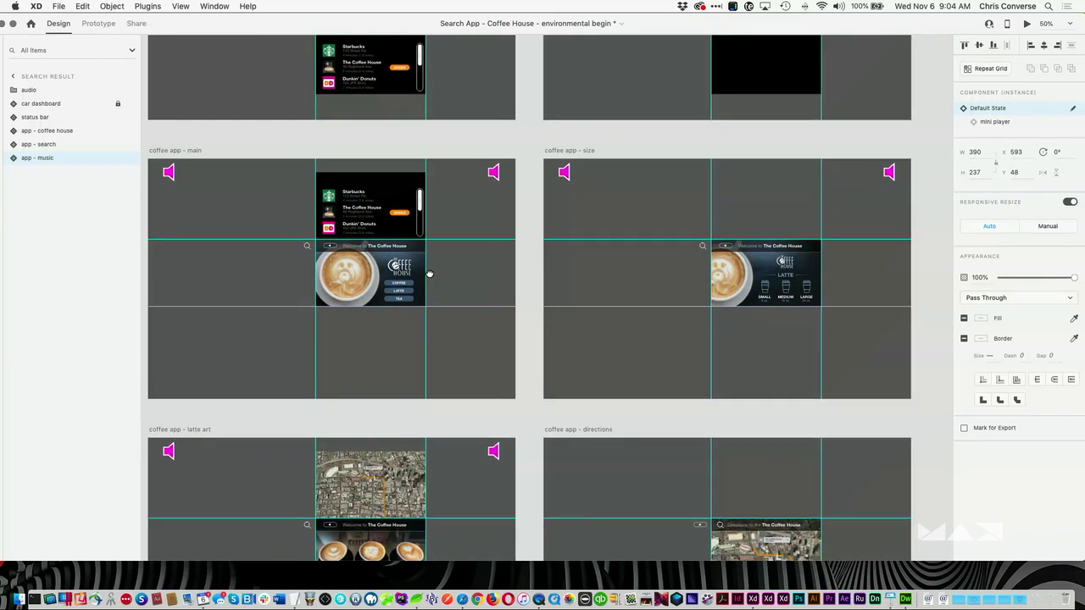
{"action": "scroll", "coordinate": [667, 281], "scroll_direction": "down", "scroll_amount": 3}
{"action": "scroll", "coordinate": [667, 280], "scroll_direction": "left", "scroll_amount": 2}
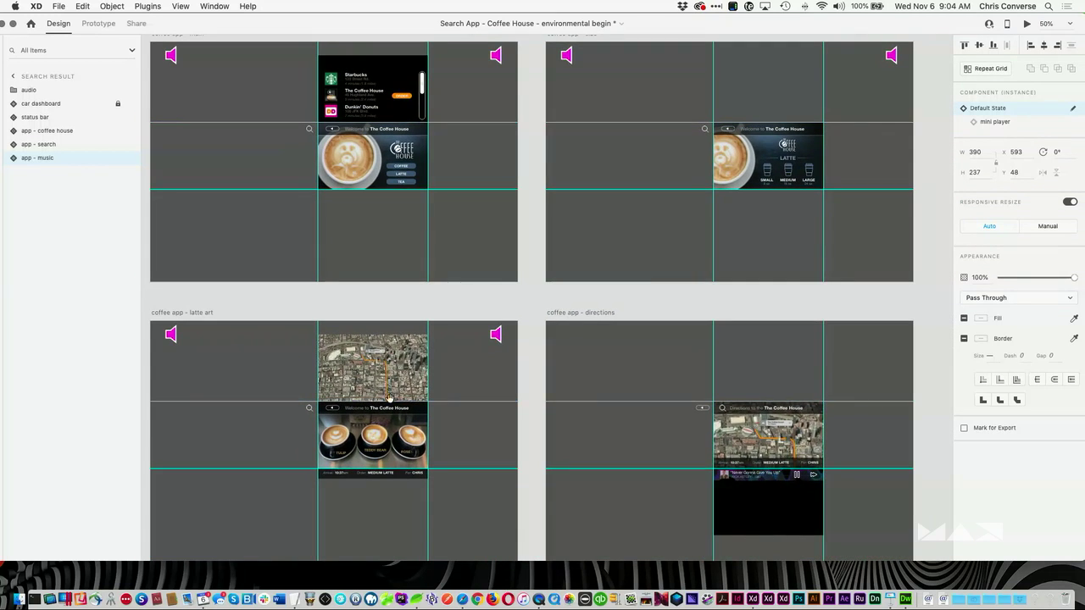
{"action": "scroll", "coordinate": [819, 432], "scroll_direction": "down", "scroll_amount": 3}
{"action": "left_click_drag", "start_coordinate": [698, 446], "coordinate": [835, 236]}
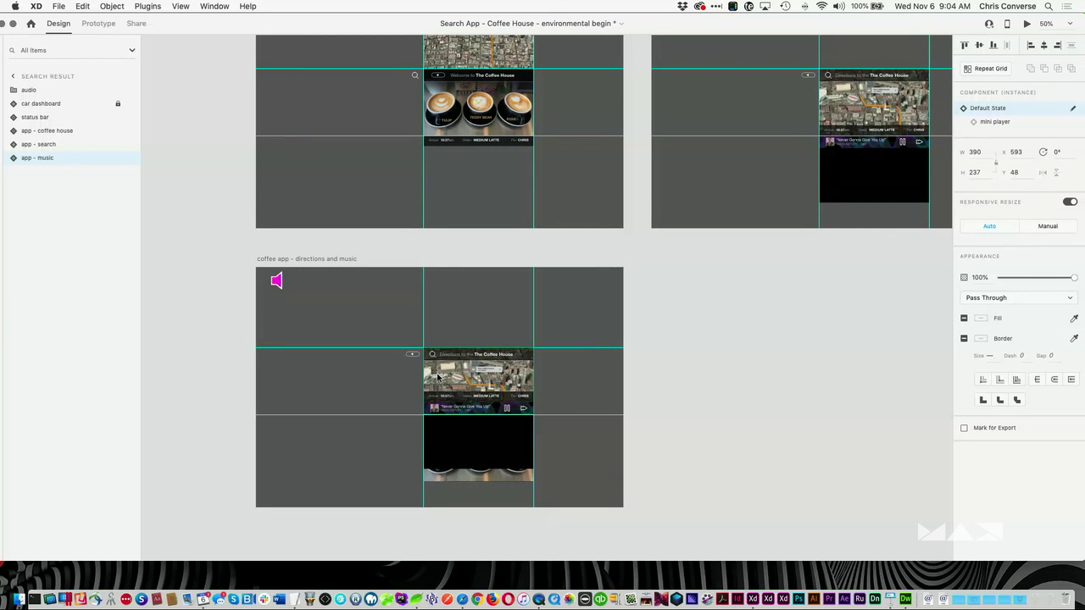
{"action": "scroll", "coordinate": [439, 378], "scroll_direction": "up", "scroll_amount": 5}
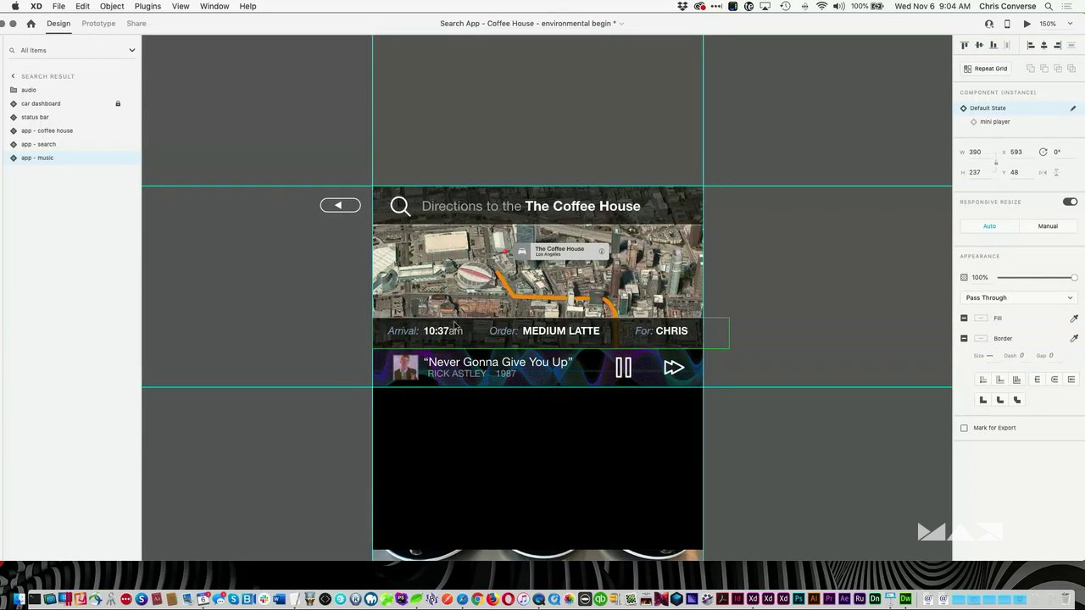
{"action": "left_click", "coordinate": [401, 333]}
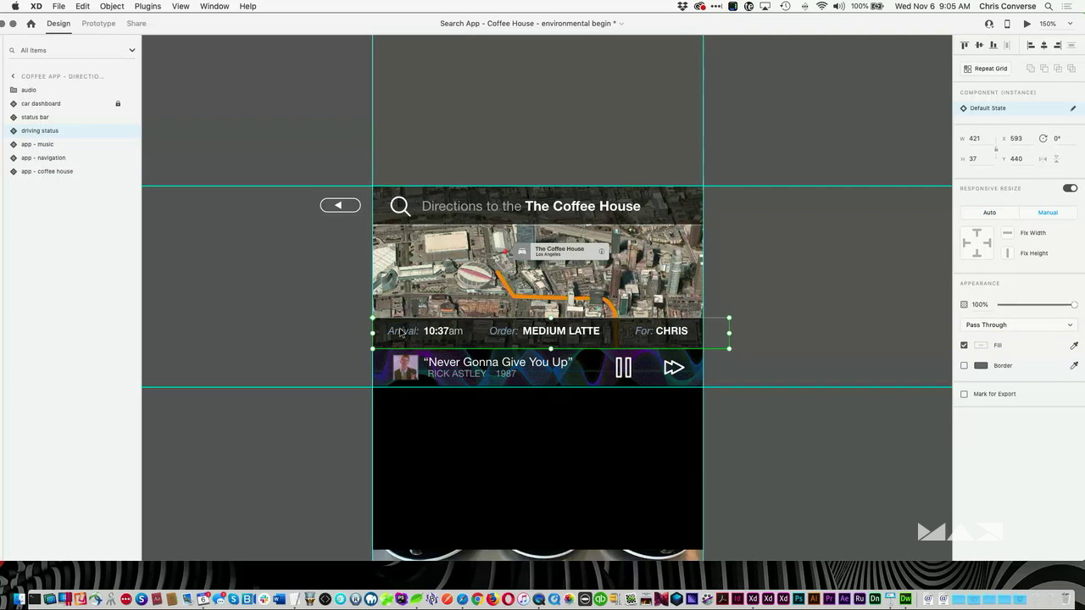
{"action": "left_click", "coordinate": [415, 374]}
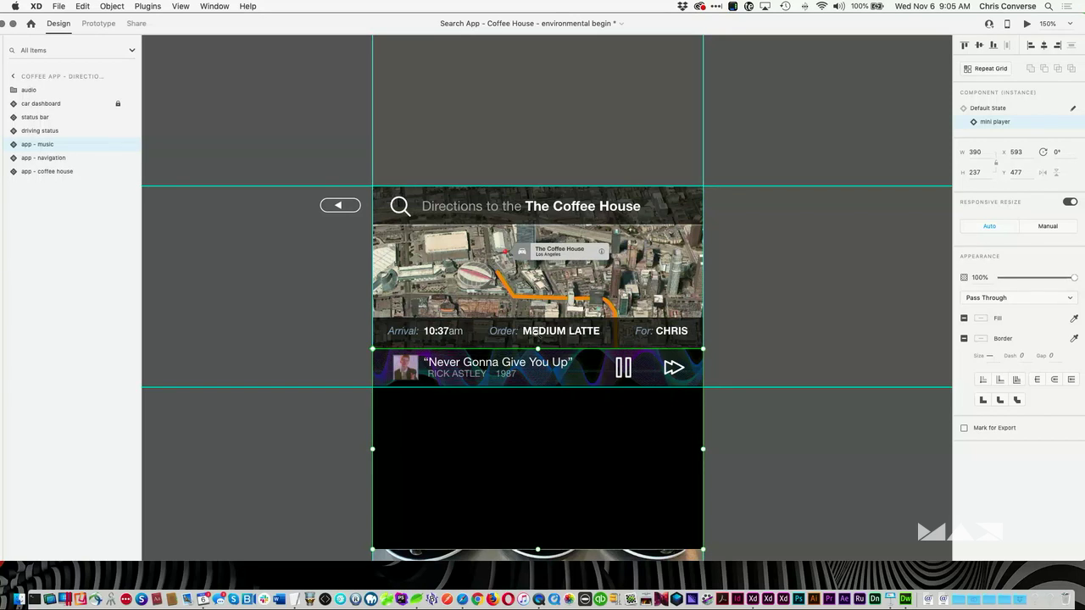
{"action": "scroll", "coordinate": [542, 322], "scroll_direction": "down", "scroll_amount": 6}
Step: Close the begin file without saving and open Search App - Coffee House - environmental.xd
{"action": "scroll", "coordinate": [368, 198], "scroll_direction": "down", "scroll_amount": 4}
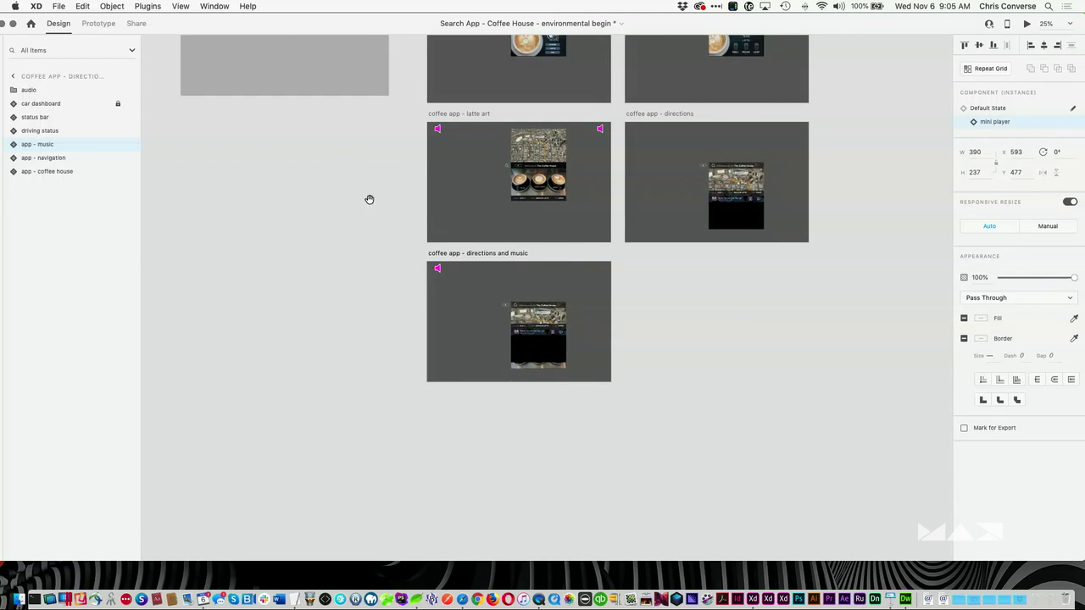
{"action": "key", "text": "super+w"}
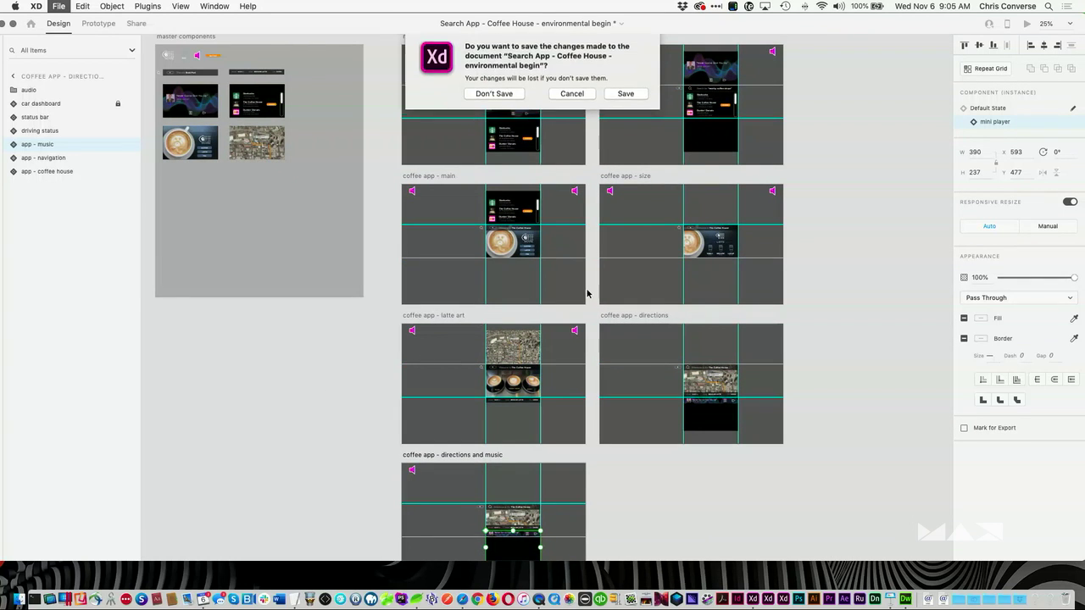
{"action": "left_click", "coordinate": [507, 95]}
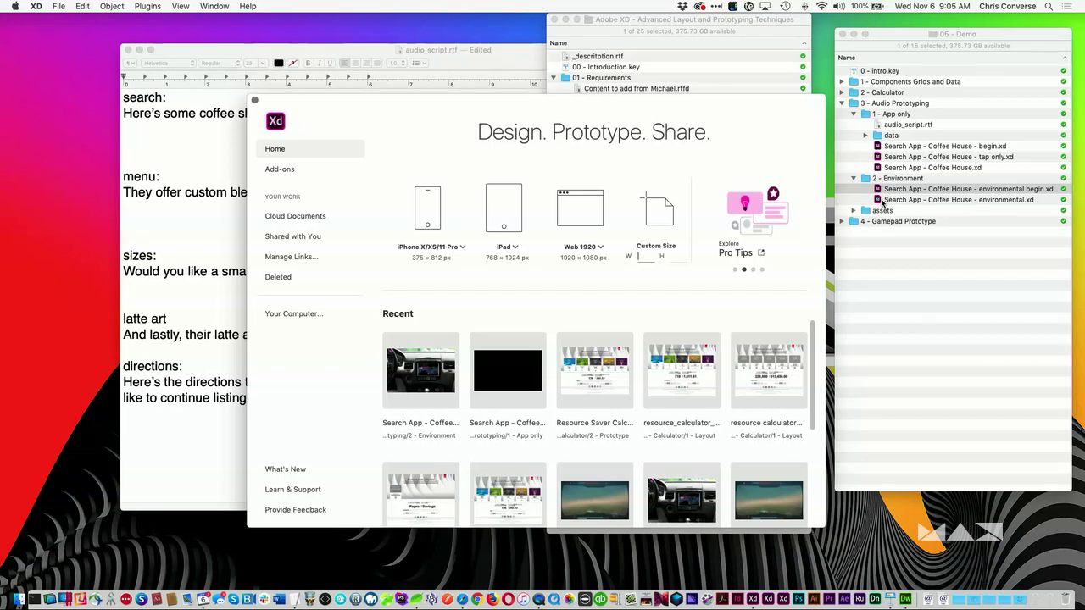
{"action": "left_click", "coordinate": [878, 202]}
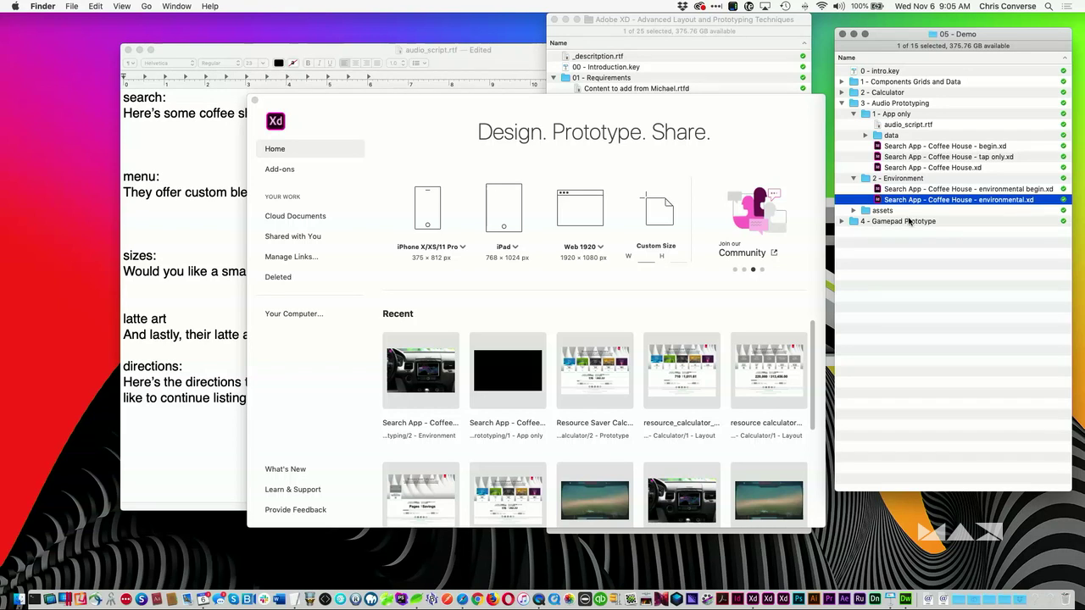
{"action": "double_click", "coordinate": [878, 200]}
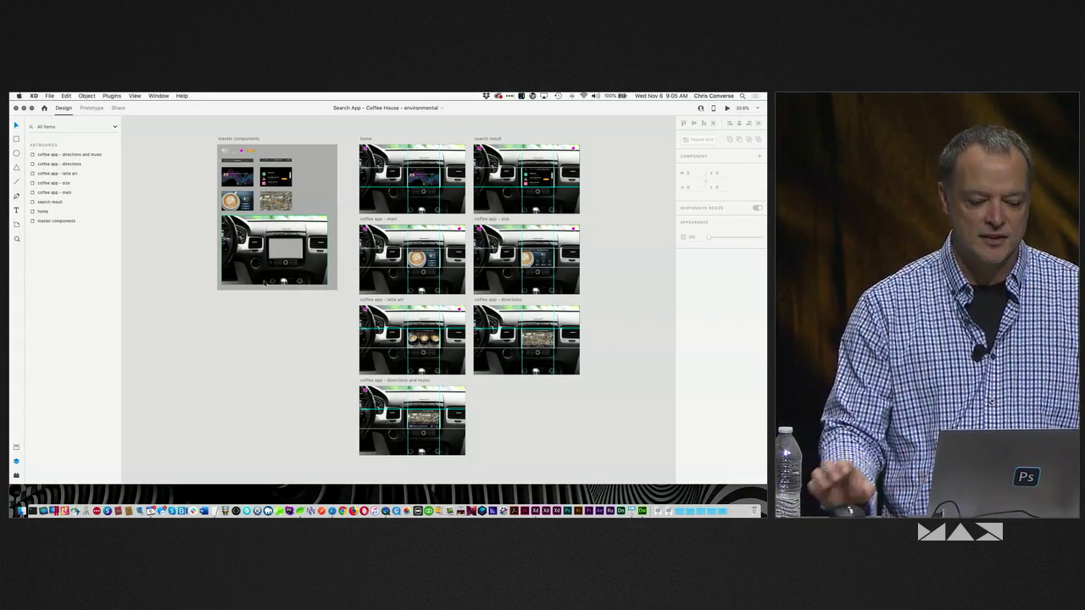
Step: Preview the coffee house prototype from the home artboard, choosing latte, with the preview window enlarged and moved left
{"action": "left_click", "coordinate": [367, 141]}
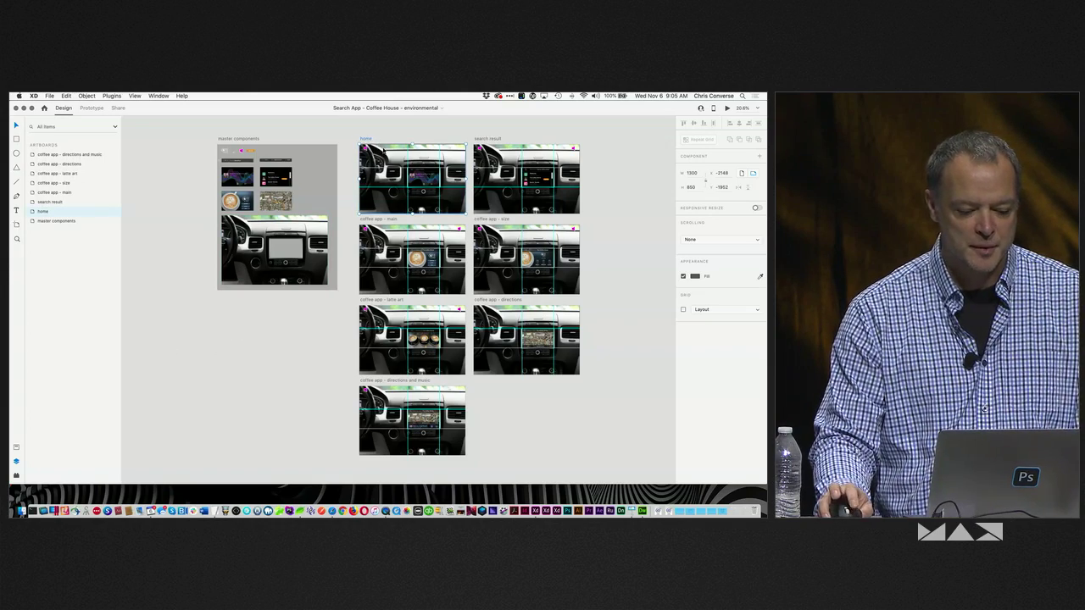
{"action": "key", "text": "super+Return"}
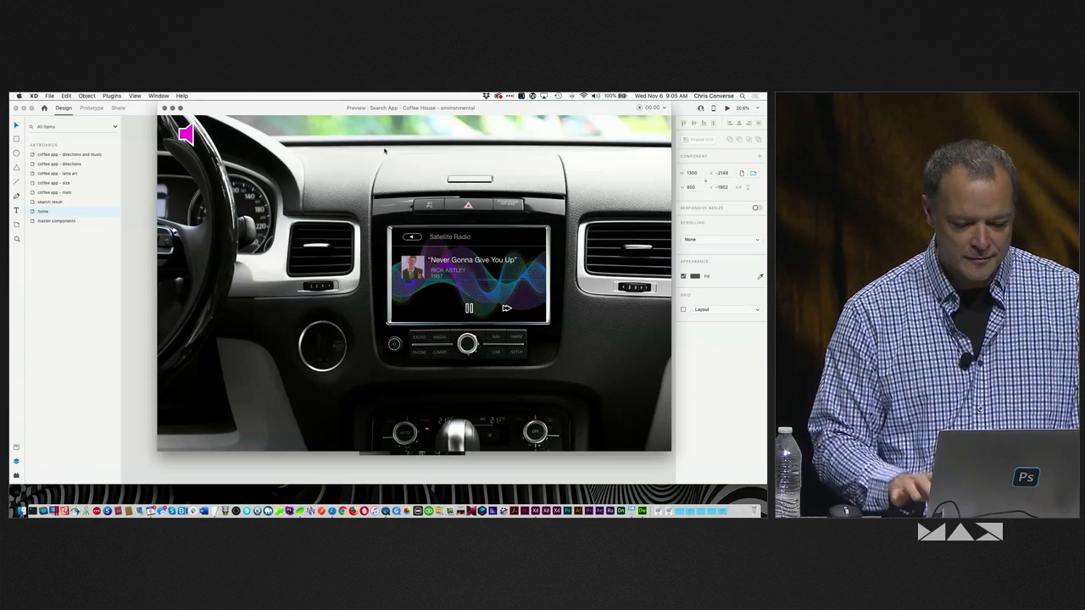
{"action": "left_click_drag", "start_coordinate": [334, 109], "coordinate": [290, 111]}
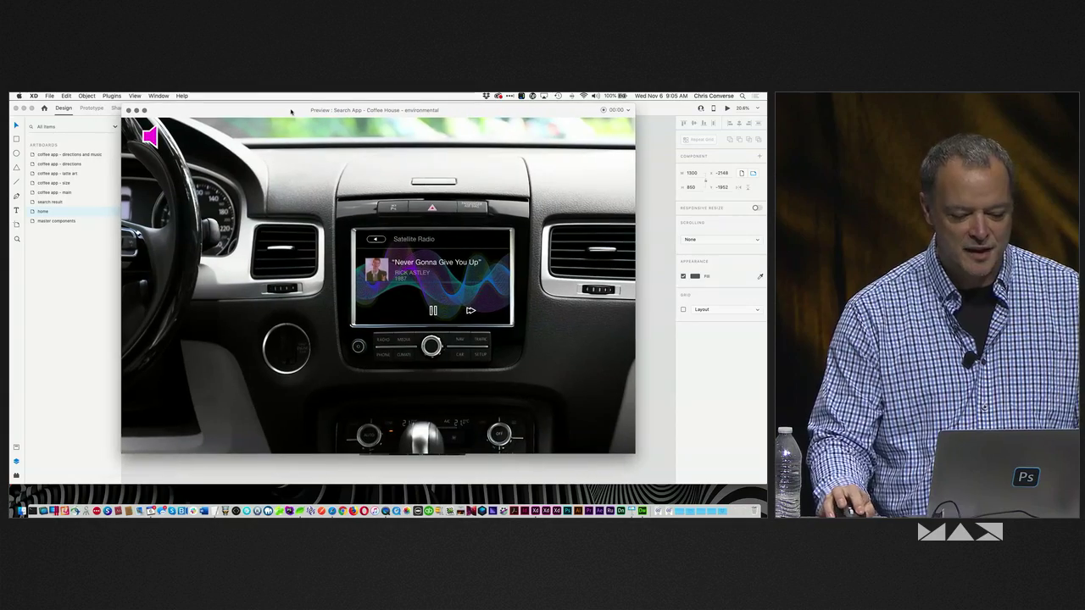
{"action": "left_click_drag", "start_coordinate": [638, 452], "coordinate": [708, 469]}
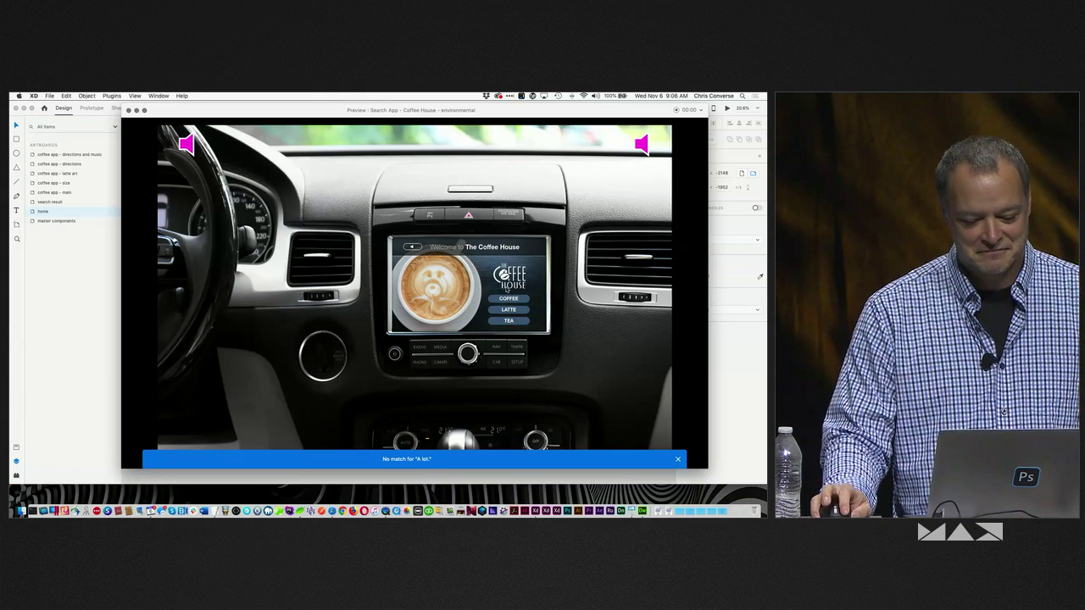
{"action": "left_click", "coordinate": [509, 309]}
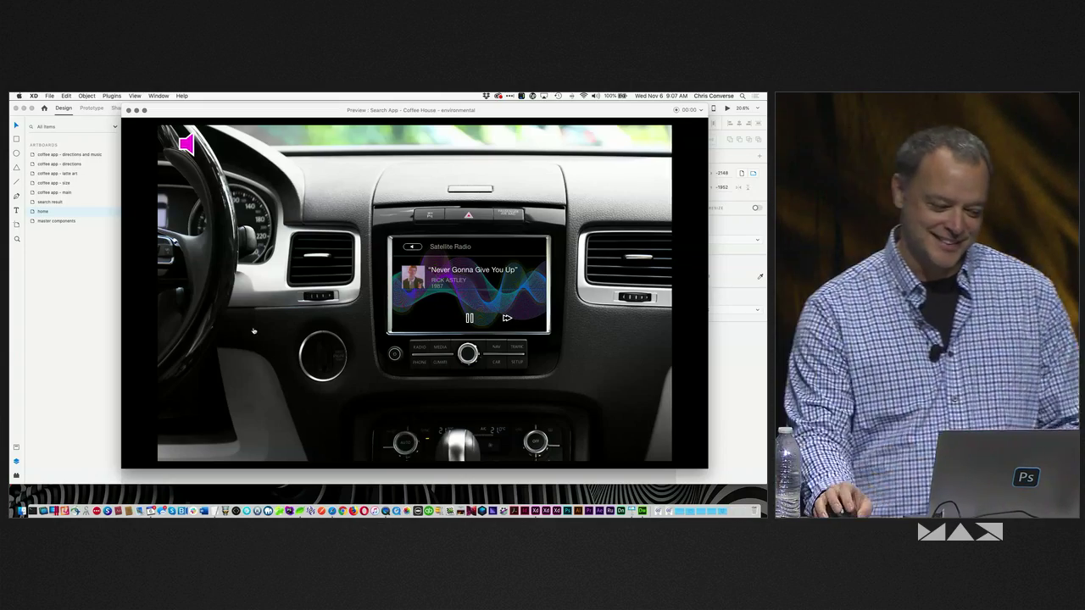
{"action": "left_click_drag", "start_coordinate": [300, 110], "coordinate": [272, 108]}
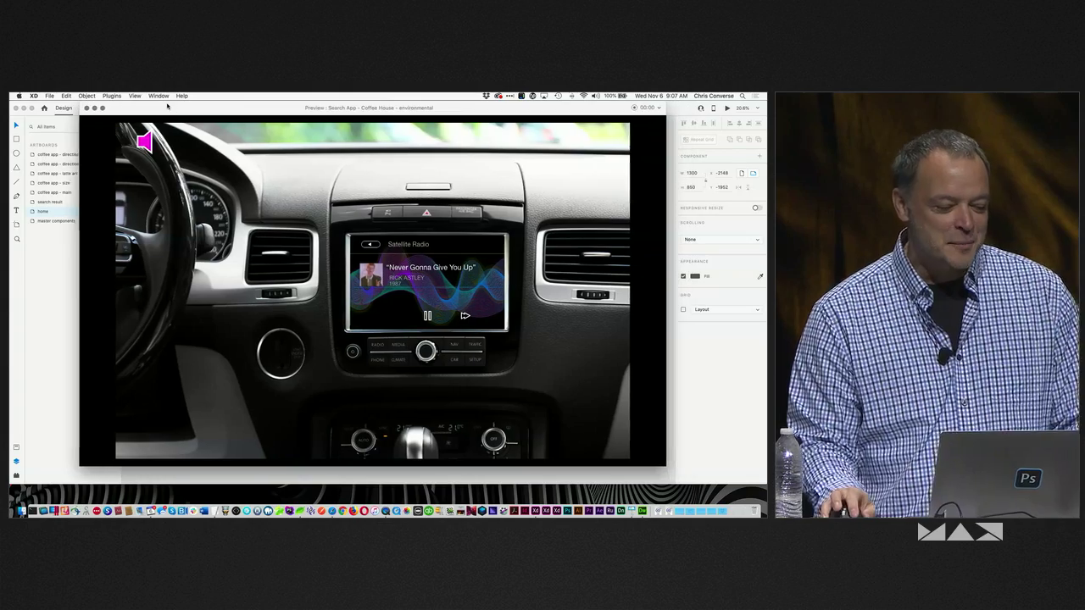
{"action": "left_click_drag", "start_coordinate": [180, 107], "coordinate": [167, 106]}
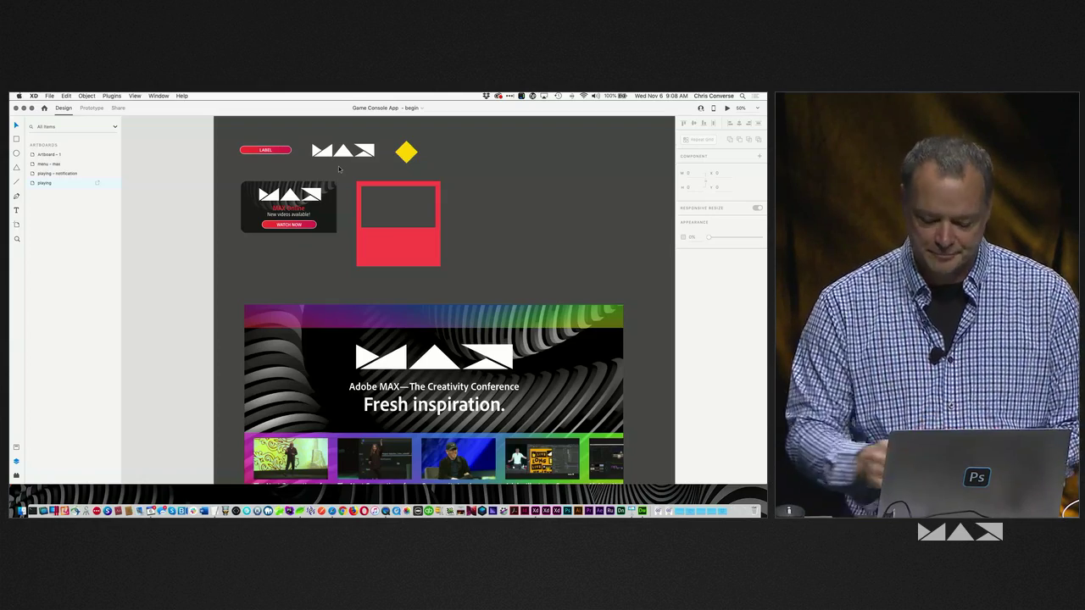
Step: Scroll around the Game Console App canvas to view the HUD, notification and MAX artboards
{"action": "scroll", "coordinate": [279, 234], "scroll_direction": "down", "scroll_amount": 2}
{"action": "scroll", "coordinate": [278, 254], "scroll_direction": "up", "scroll_amount": 3}
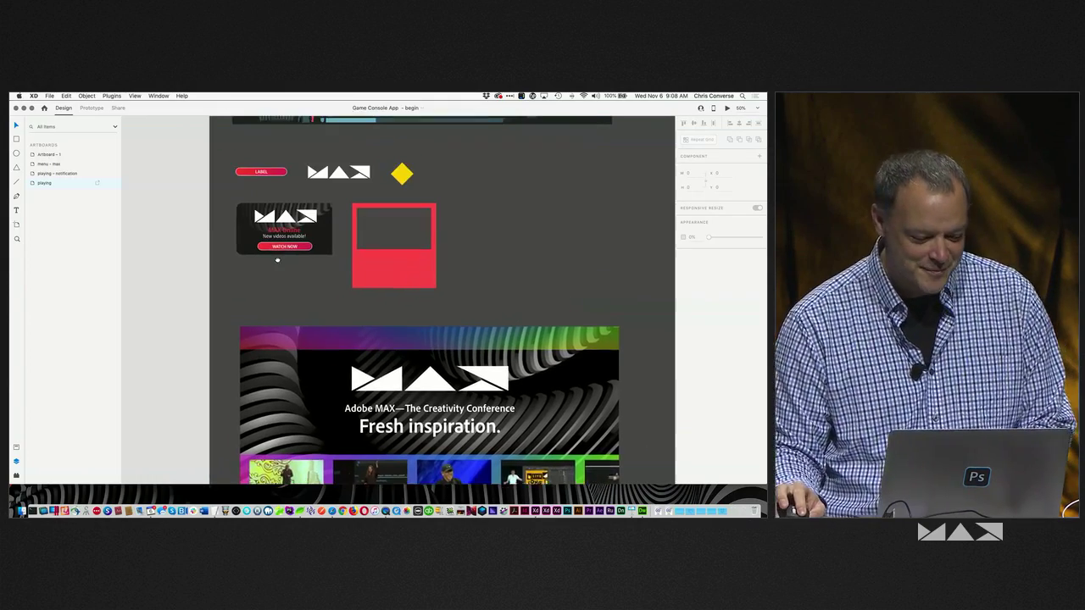
{"action": "scroll", "coordinate": [193, 169], "scroll_direction": "down", "scroll_amount": 2}
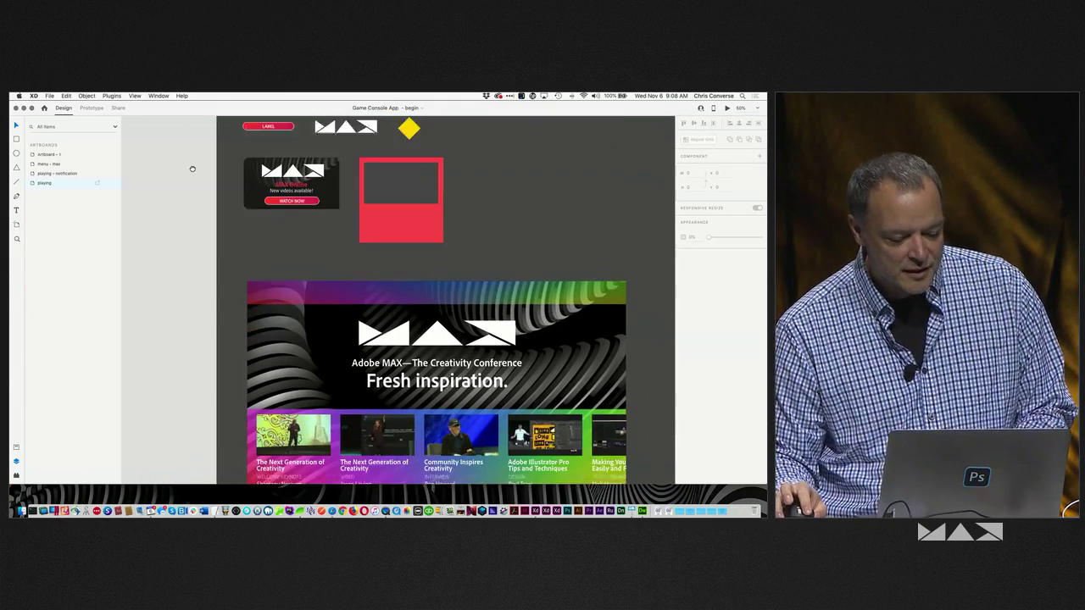
{"action": "scroll", "coordinate": [193, 170], "scroll_direction": "down", "scroll_amount": 2}
{"action": "scroll", "coordinate": [192, 170], "scroll_direction": "right", "scroll_amount": 1}
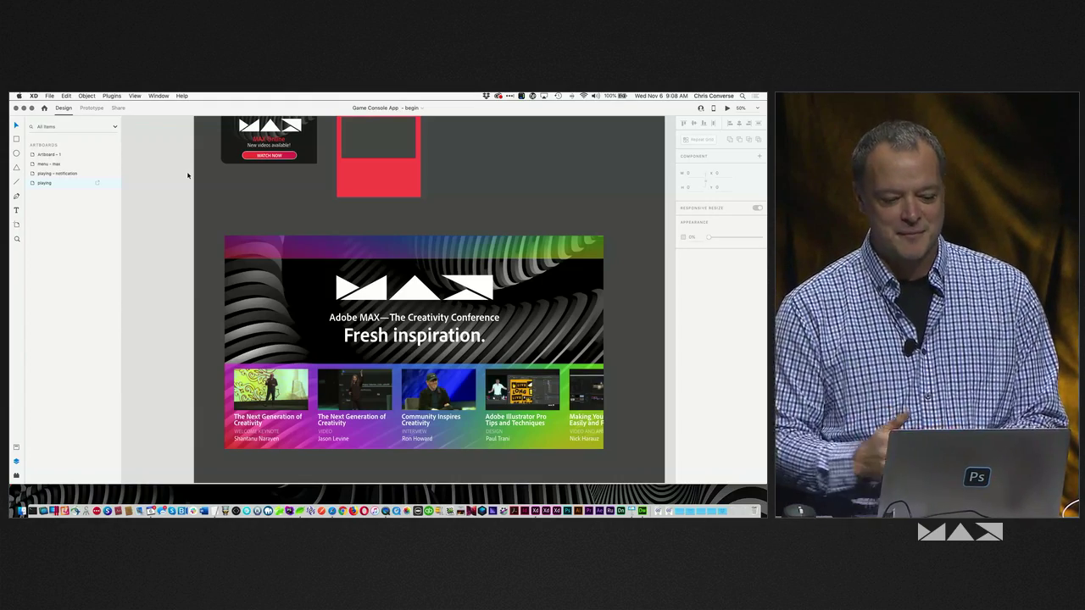
{"action": "scroll", "coordinate": [204, 290], "scroll_direction": "up", "scroll_amount": 5}
{"action": "scroll", "coordinate": [203, 290], "scroll_direction": "left", "scroll_amount": 1}
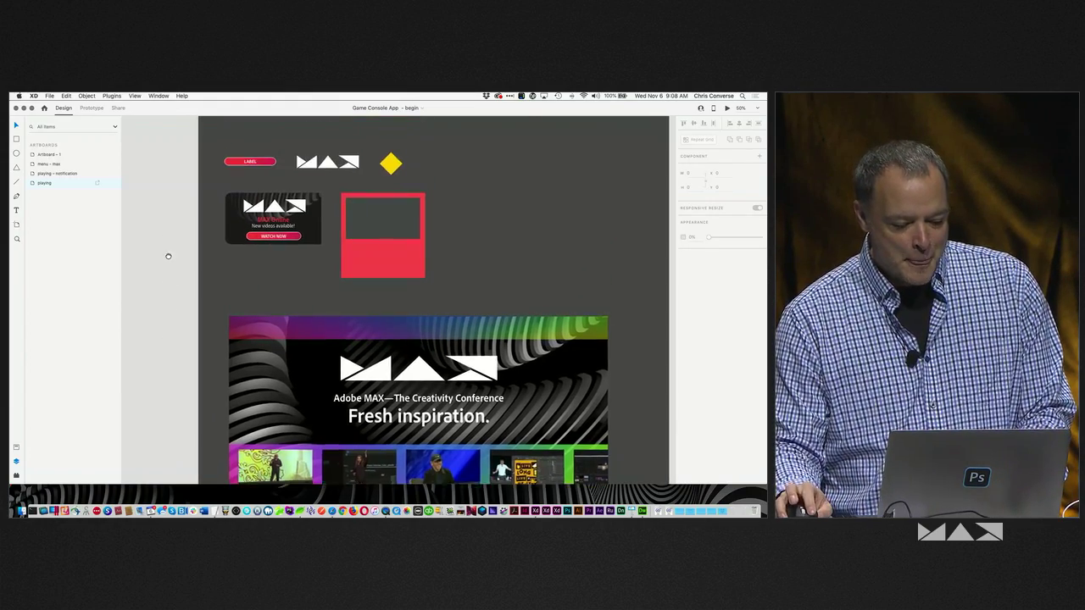
{"action": "scroll", "coordinate": [273, 214], "scroll_direction": "up", "scroll_amount": 4}
{"action": "scroll", "coordinate": [273, 215], "scroll_direction": "left", "scroll_amount": 2}
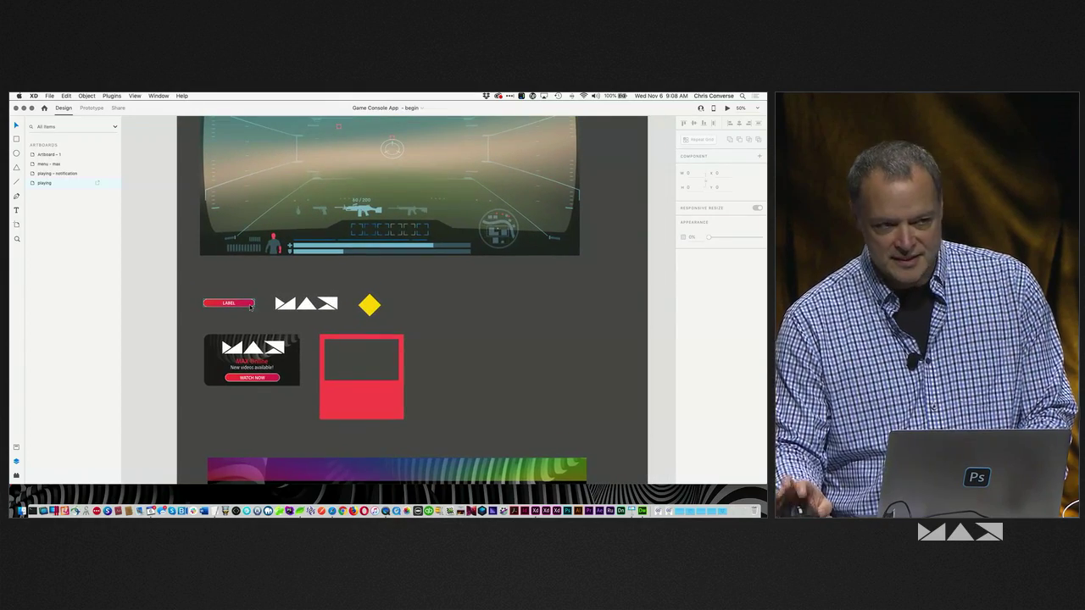
{"action": "scroll", "coordinate": [249, 274], "scroll_direction": "up", "scroll_amount": 3}
{"action": "scroll", "coordinate": [238, 344], "scroll_direction": "up", "scroll_amount": 2}
{"action": "left_click", "coordinate": [290, 270]}
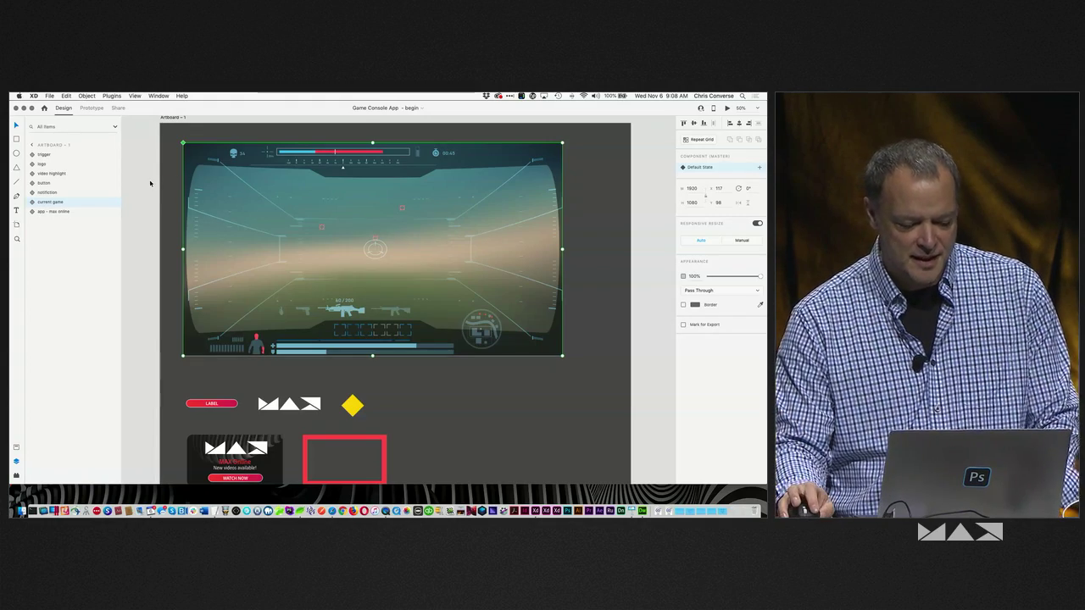
{"action": "scroll", "coordinate": [226, 316], "scroll_direction": "down", "scroll_amount": 3}
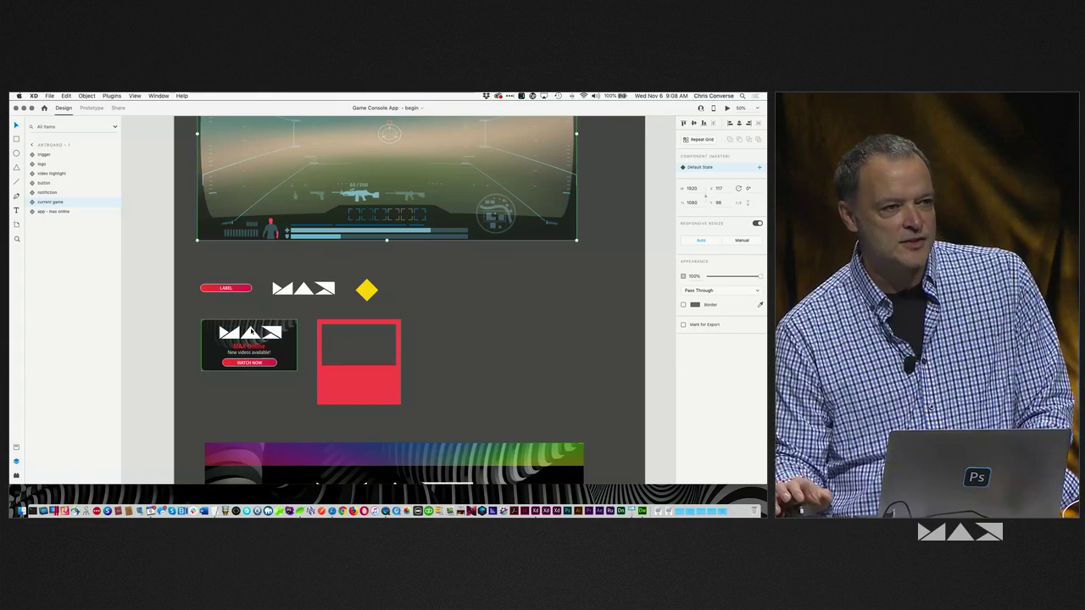
{"action": "scroll", "coordinate": [156, 259], "scroll_direction": "down", "scroll_amount": 1}
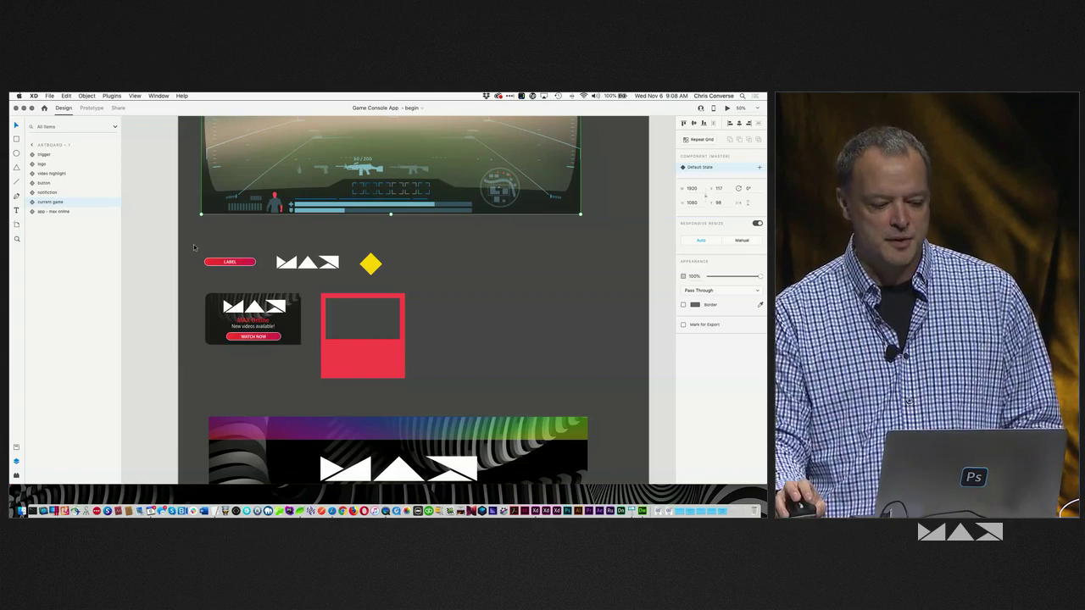
{"action": "left_click", "coordinate": [164, 220]}
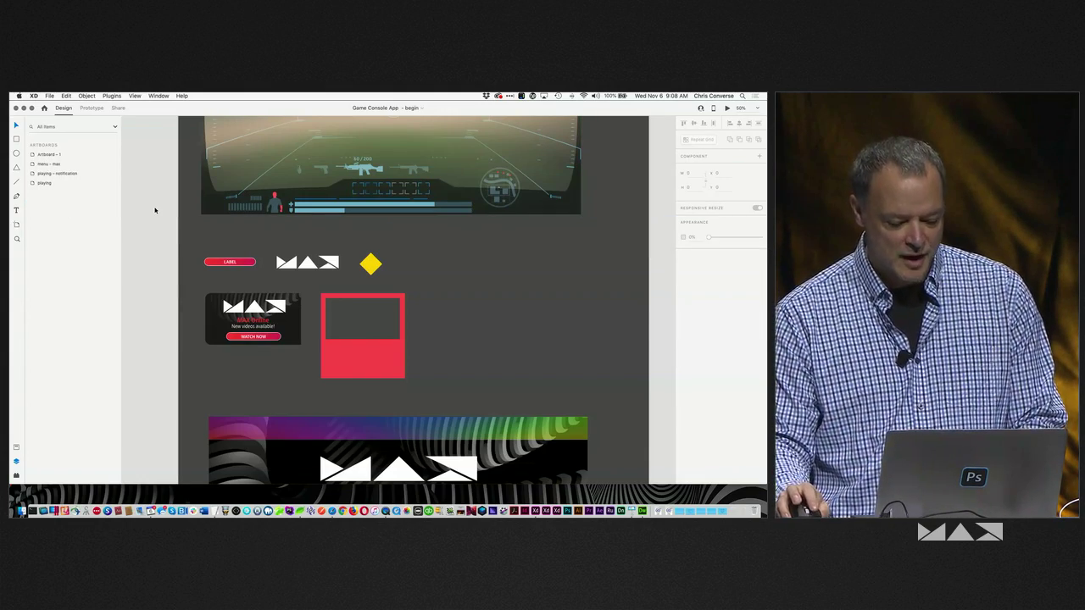
{"action": "scroll", "coordinate": [157, 195], "scroll_direction": "up", "scroll_amount": 5}
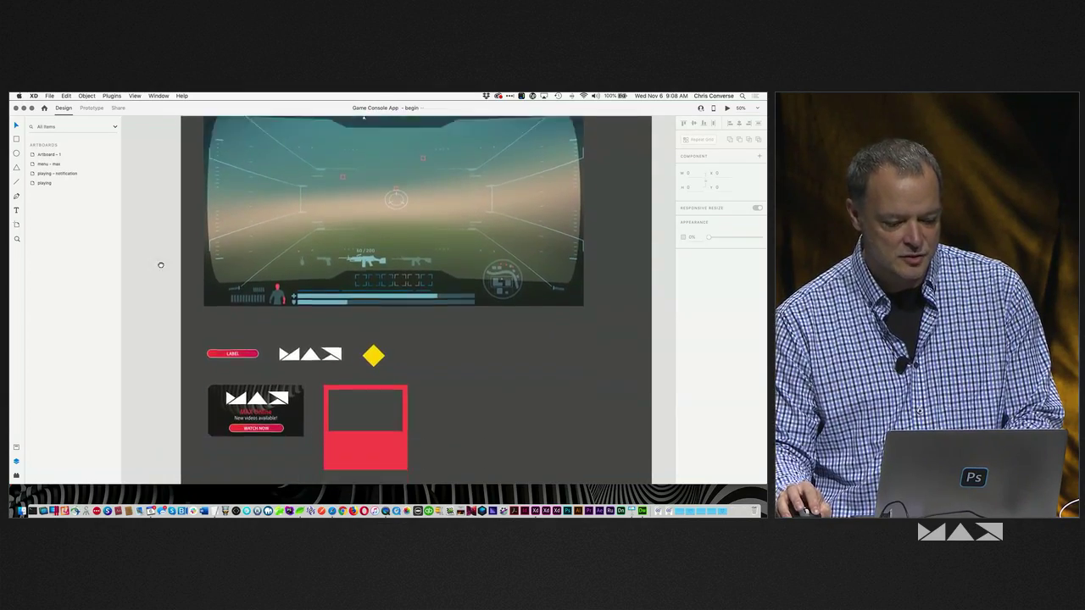
{"action": "scroll", "coordinate": [160, 264], "scroll_direction": "down", "scroll_amount": 10}
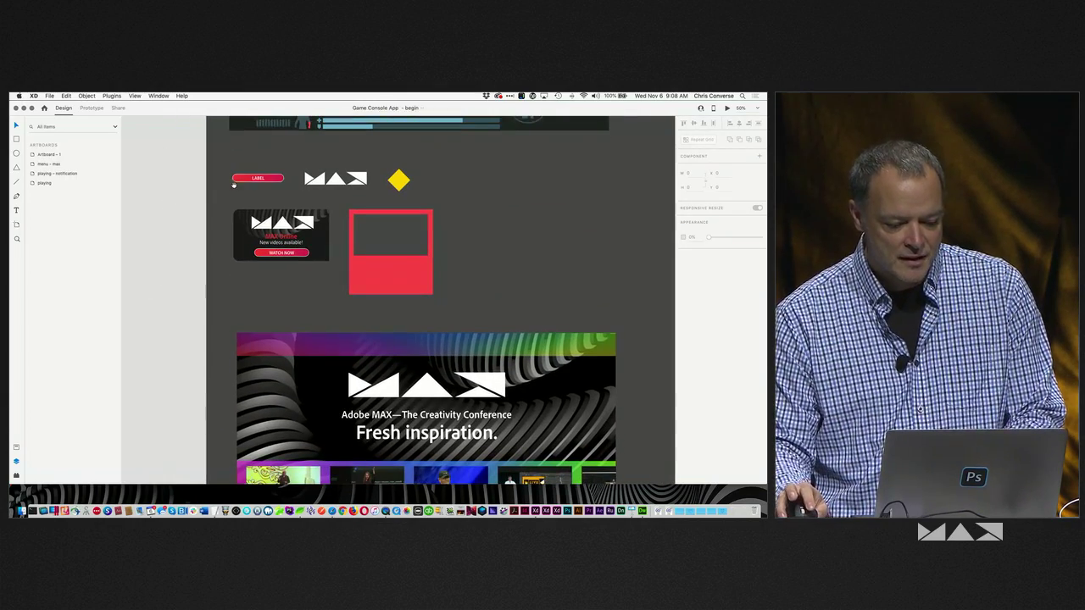
Step: Put the MAX notification card in its Intro start state and unhide its logo layer
{"action": "left_click", "coordinate": [255, 179]}
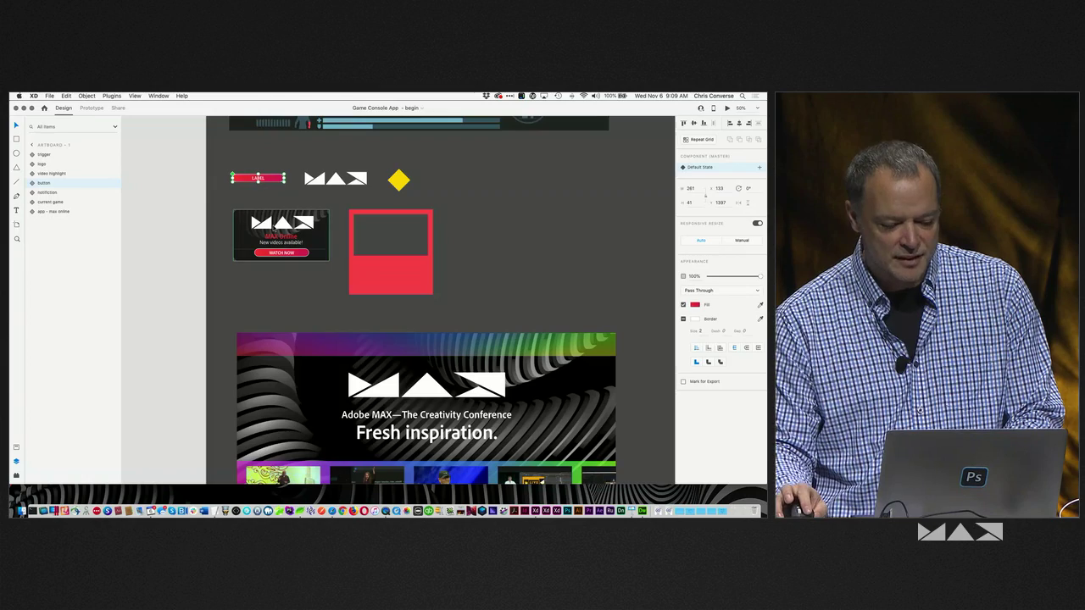
{"action": "left_click", "coordinate": [260, 223]}
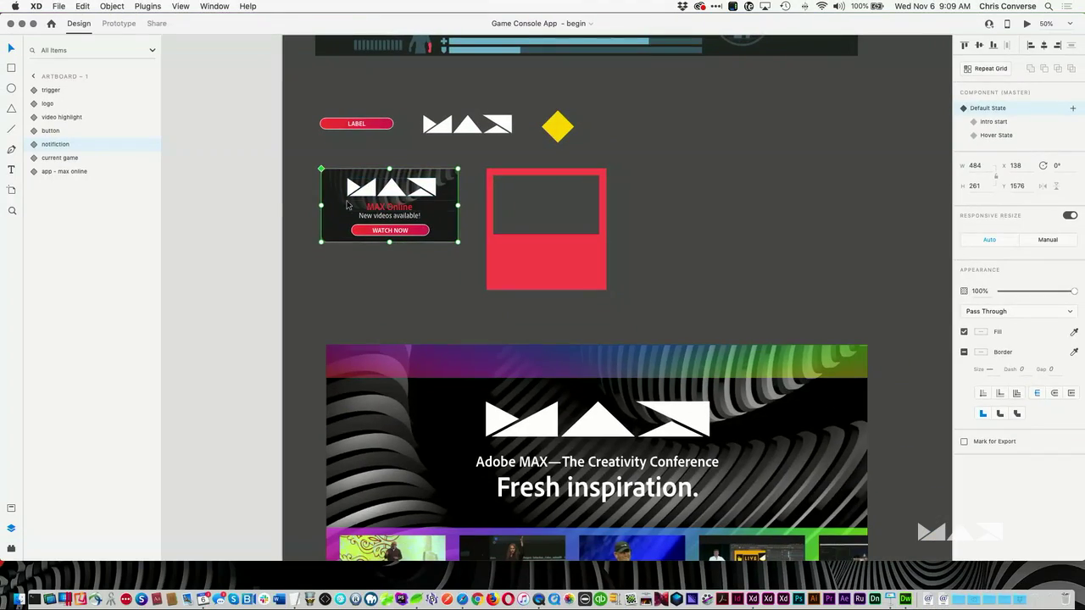
{"action": "left_click", "coordinate": [991, 123]}
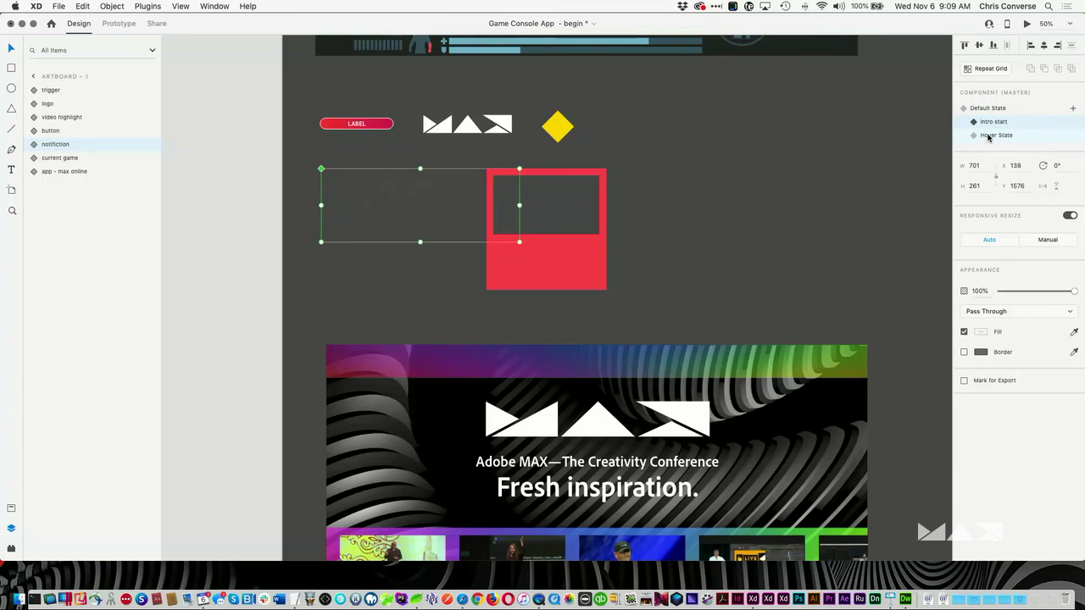
{"action": "left_click", "coordinate": [989, 136]}
{"action": "left_click", "coordinate": [994, 123]}
{"action": "left_click", "coordinate": [35, 146]}
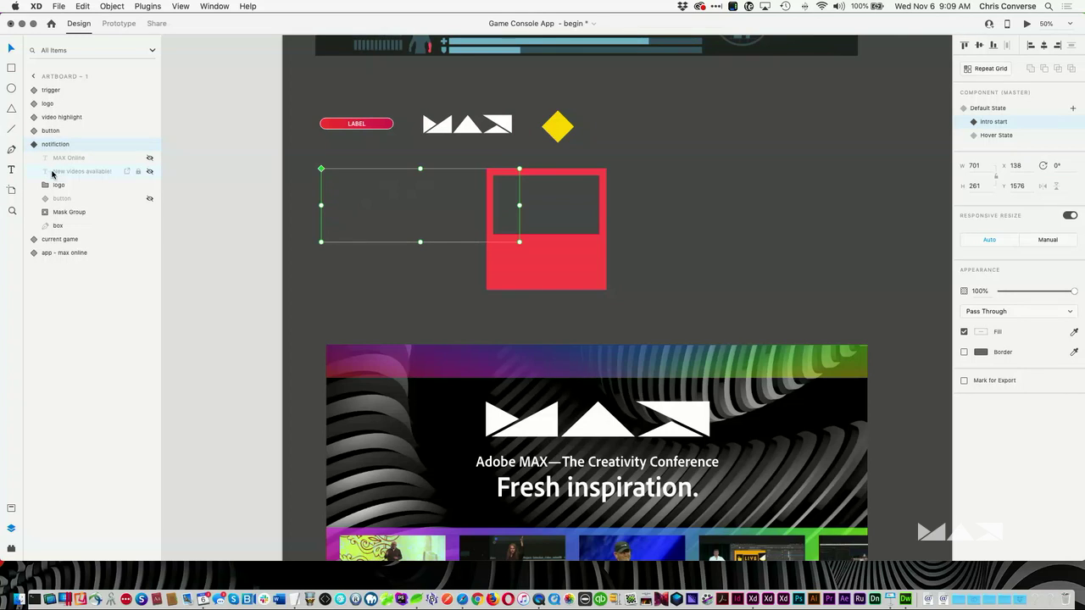
{"action": "left_click", "coordinate": [59, 188]}
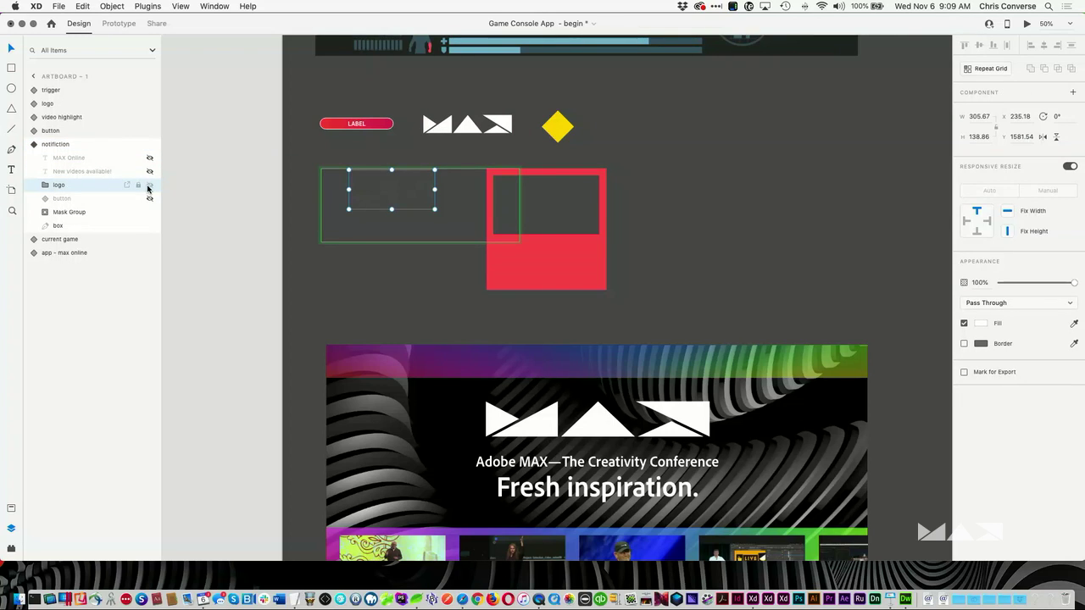
{"action": "left_click", "coordinate": [149, 188]}
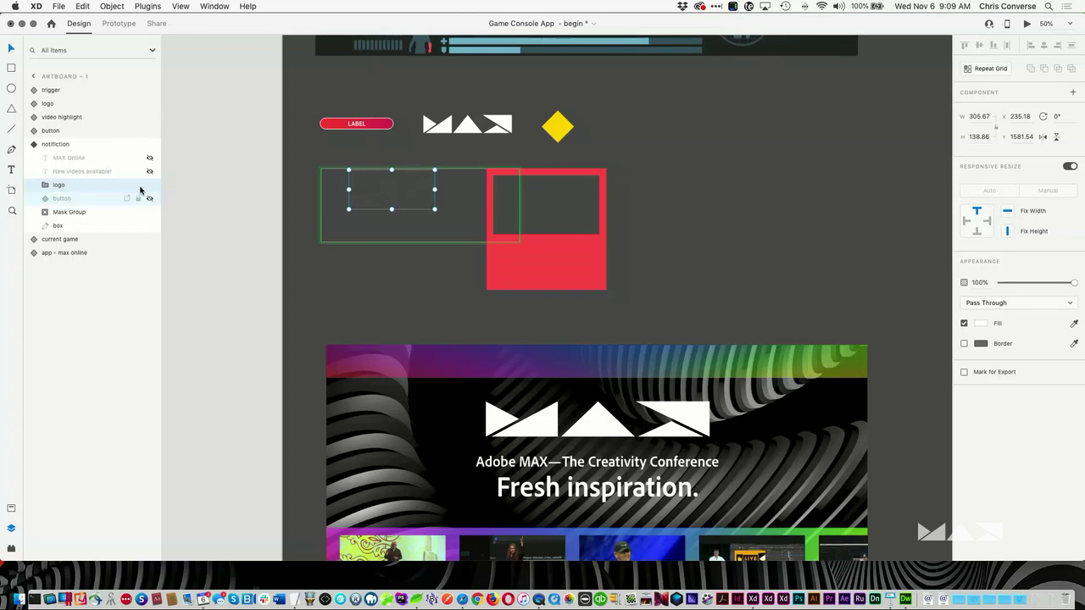
Step: Select logo Paths 8–12 and set their opacity to 0%
{"action": "left_click", "coordinate": [46, 184]}
{"action": "left_click", "coordinate": [51, 200]}
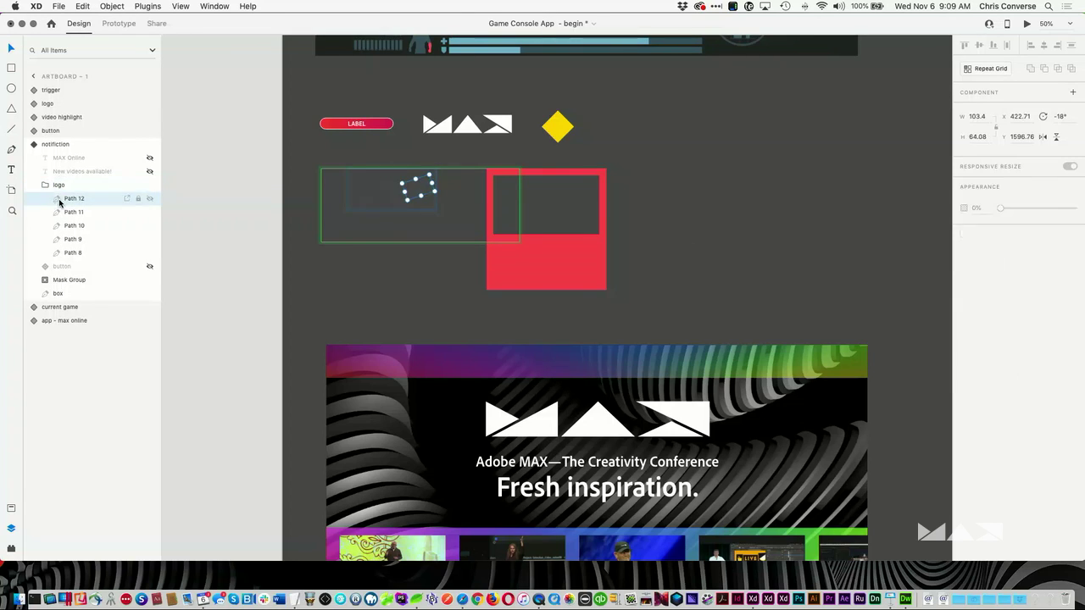
{"action": "left_click", "coordinate": [73, 253]}
{"action": "left_click_drag", "start_coordinate": [1001, 208], "coordinate": [1083, 211]}
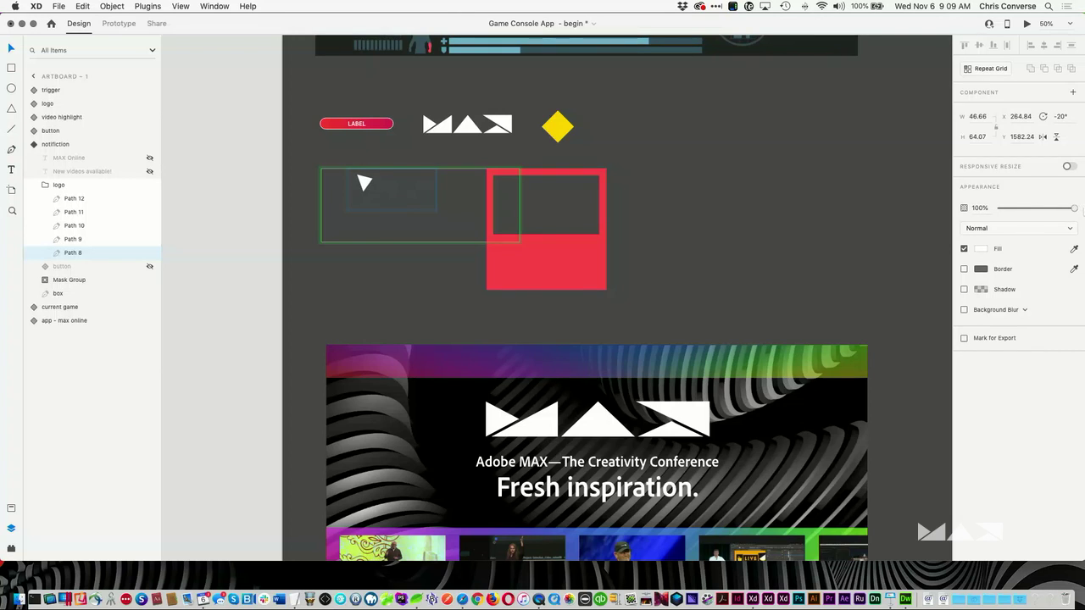
{"action": "left_click", "coordinate": [72, 202]}
{"action": "left_click", "coordinate": [76, 253], "text": "shift"}
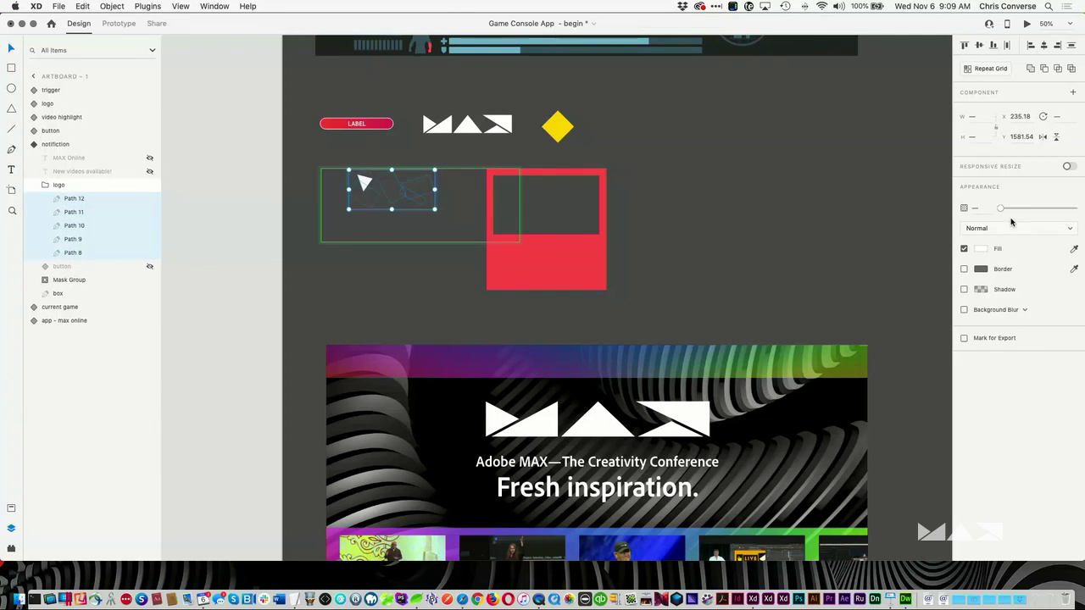
{"action": "left_click_drag", "start_coordinate": [1002, 209], "coordinate": [1078, 212]}
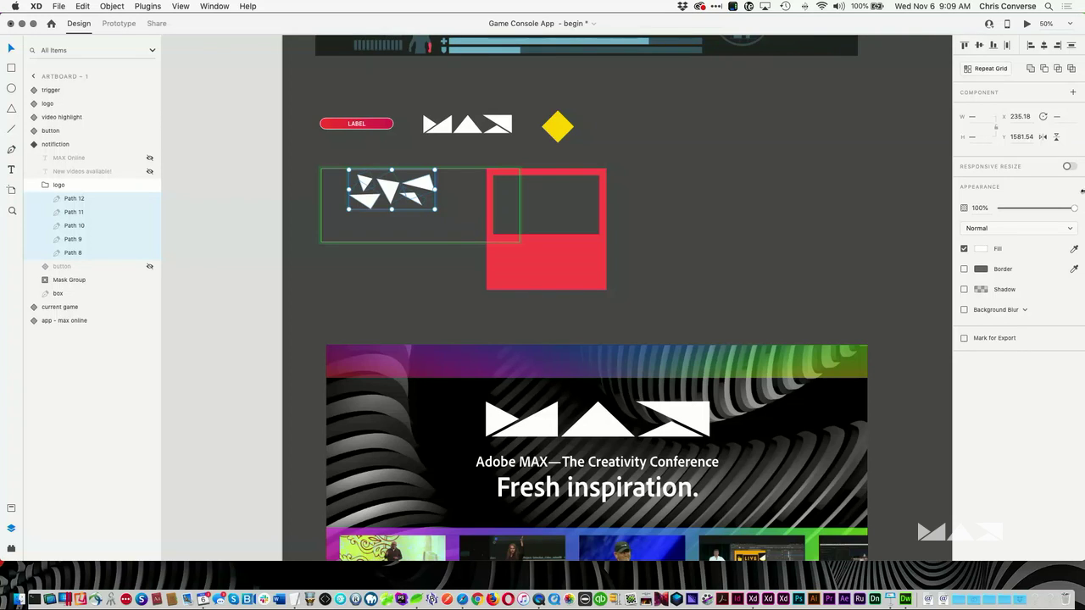
{"action": "left_click_drag", "start_coordinate": [1074, 209], "coordinate": [975, 210]}
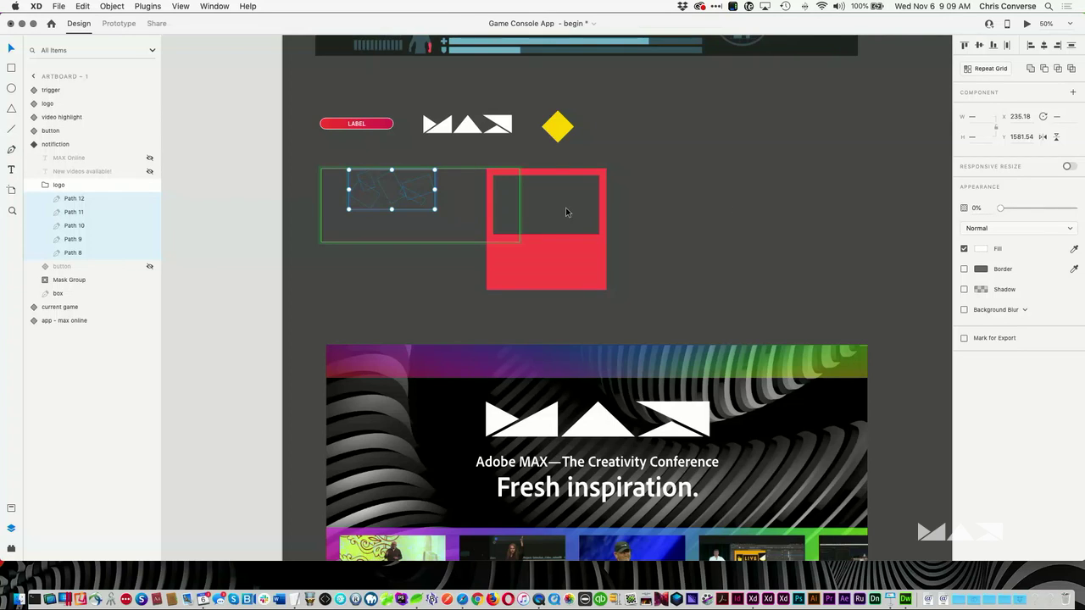
{"action": "left_click", "coordinate": [54, 186]}
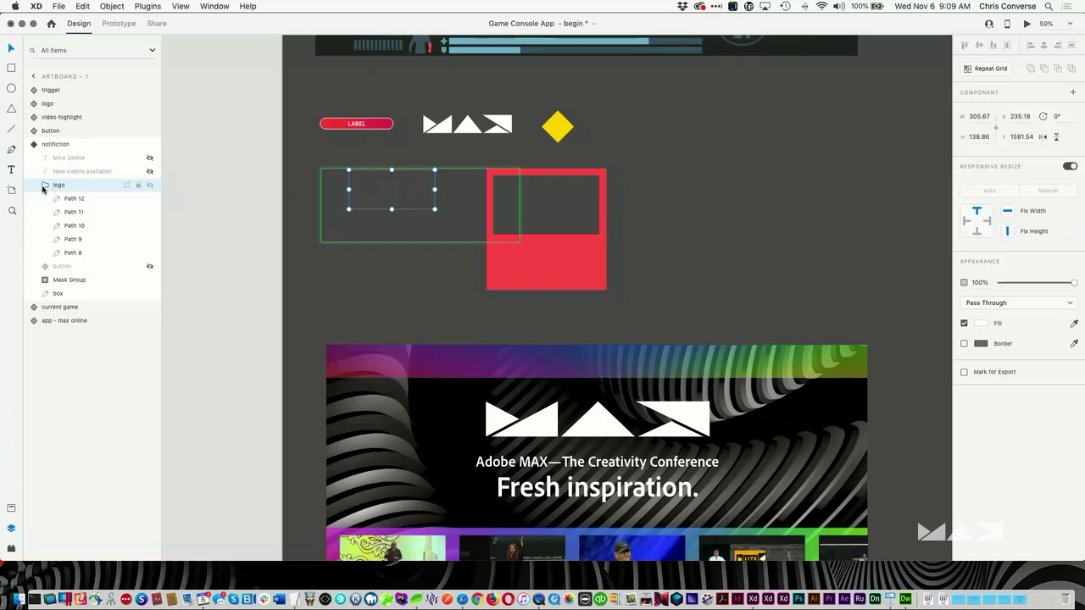
{"action": "left_click", "coordinate": [46, 186]}
{"action": "left_click", "coordinate": [383, 172]}
{"action": "left_click", "coordinate": [391, 178]}
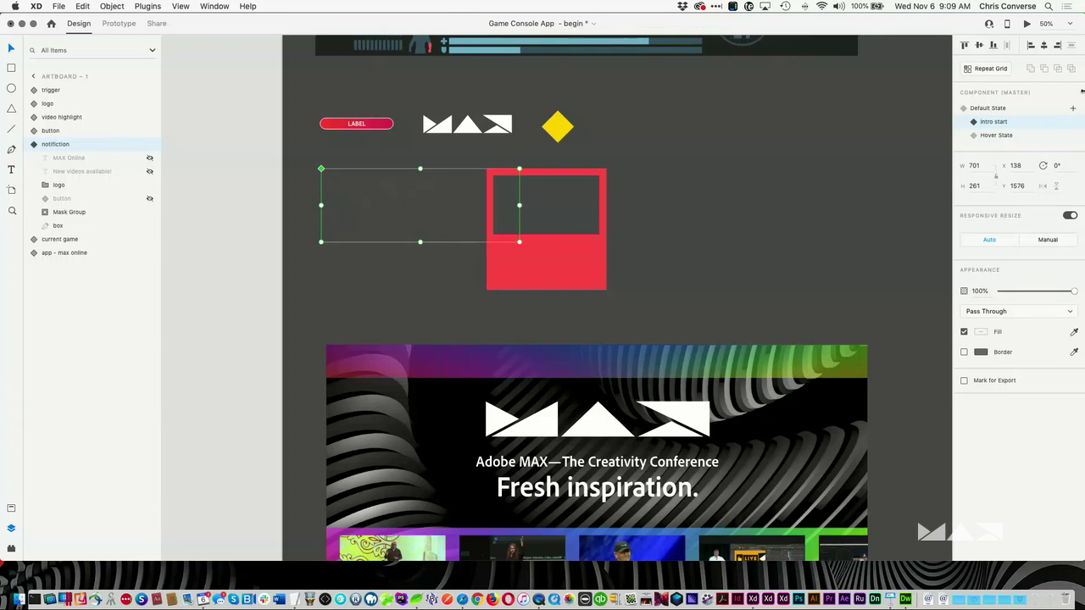
{"action": "left_click", "coordinate": [990, 110]}
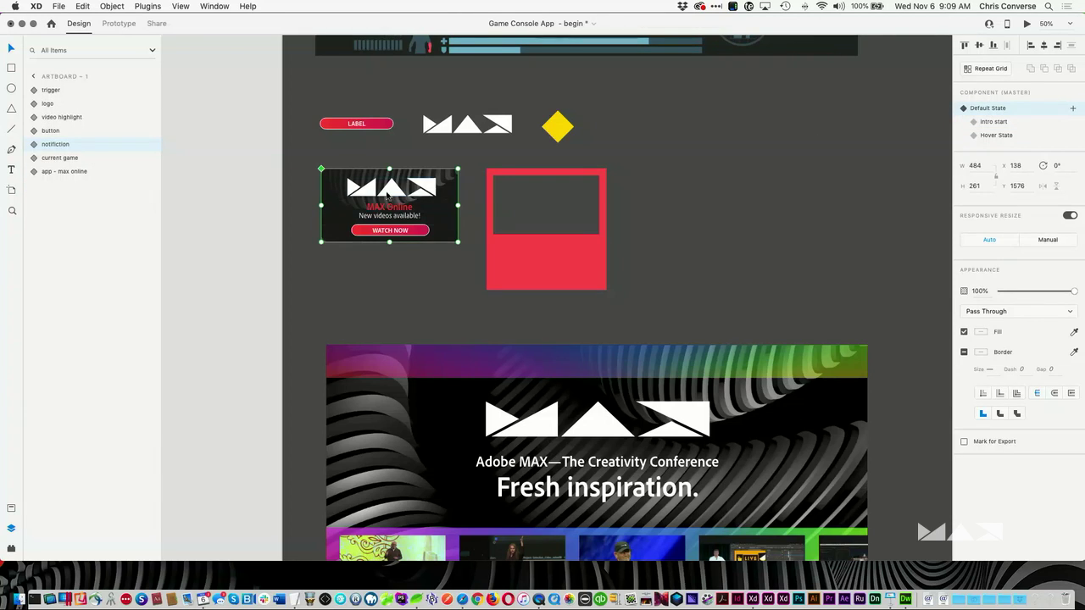
{"action": "left_click", "coordinate": [525, 259]}
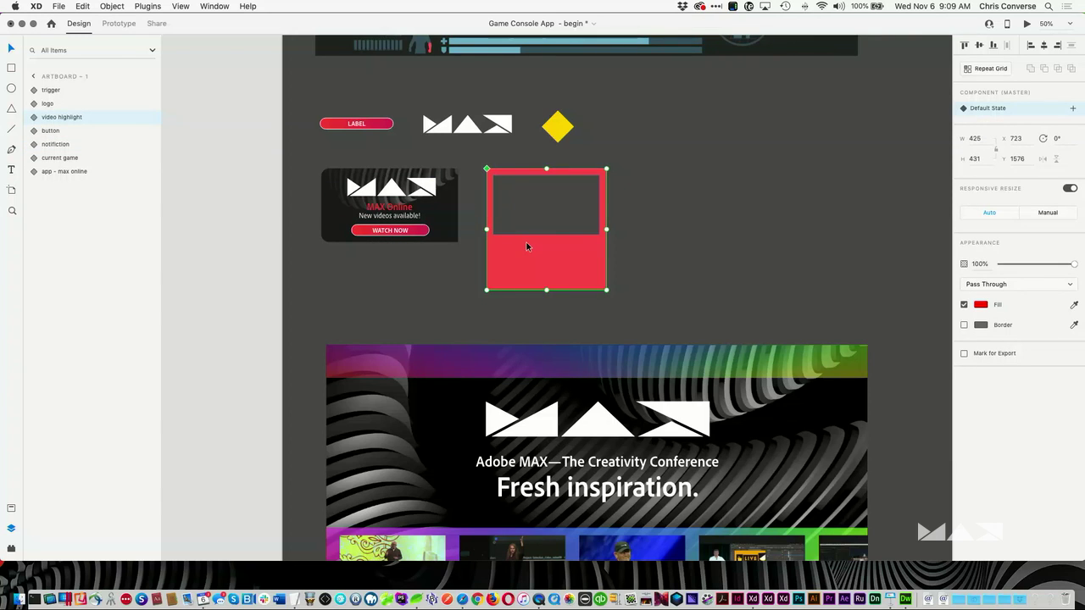
{"action": "scroll", "coordinate": [695, 254], "scroll_direction": "down", "scroll_amount": 4}
{"action": "left_click_drag", "start_coordinate": [572, 95], "coordinate": [557, 120]}
{"action": "scroll", "coordinate": [557, 120], "scroll_direction": "up", "scroll_amount": 3}
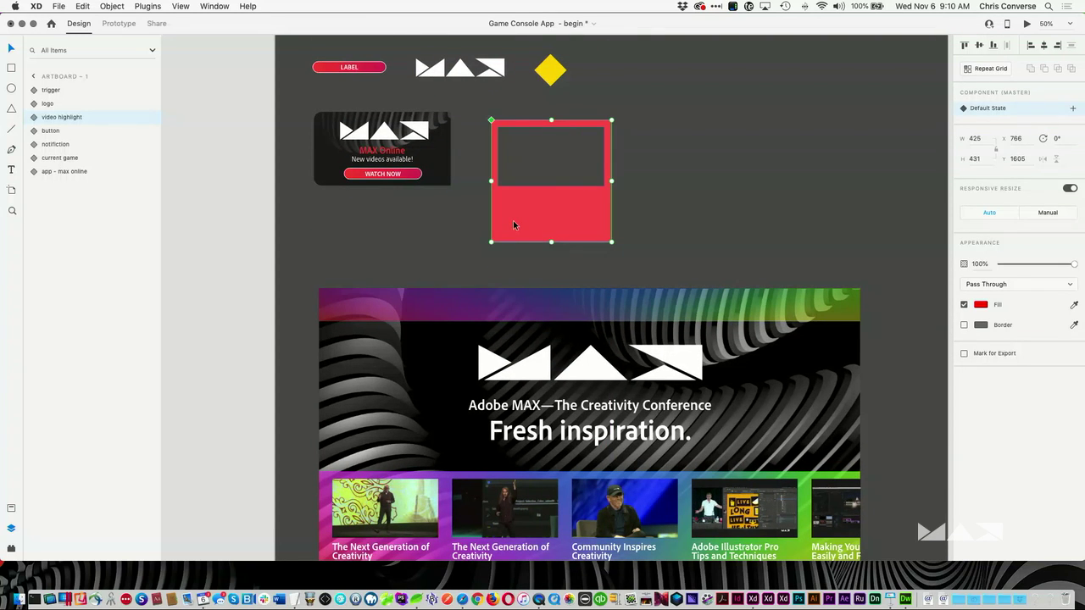
{"action": "left_click_drag", "start_coordinate": [514, 225], "coordinate": [511, 208]}
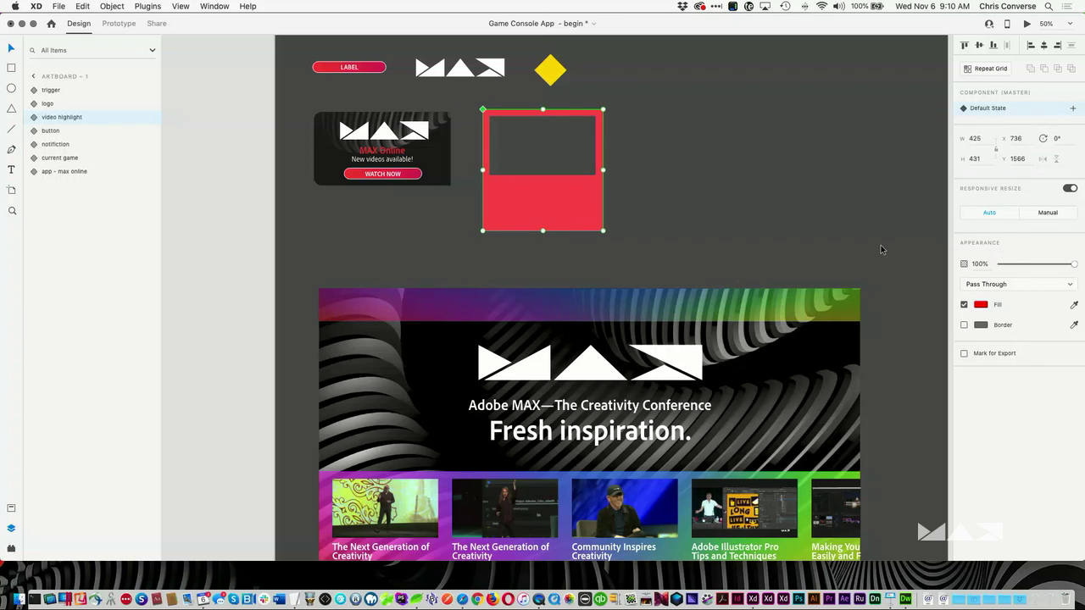
{"action": "double_click", "coordinate": [562, 187]}
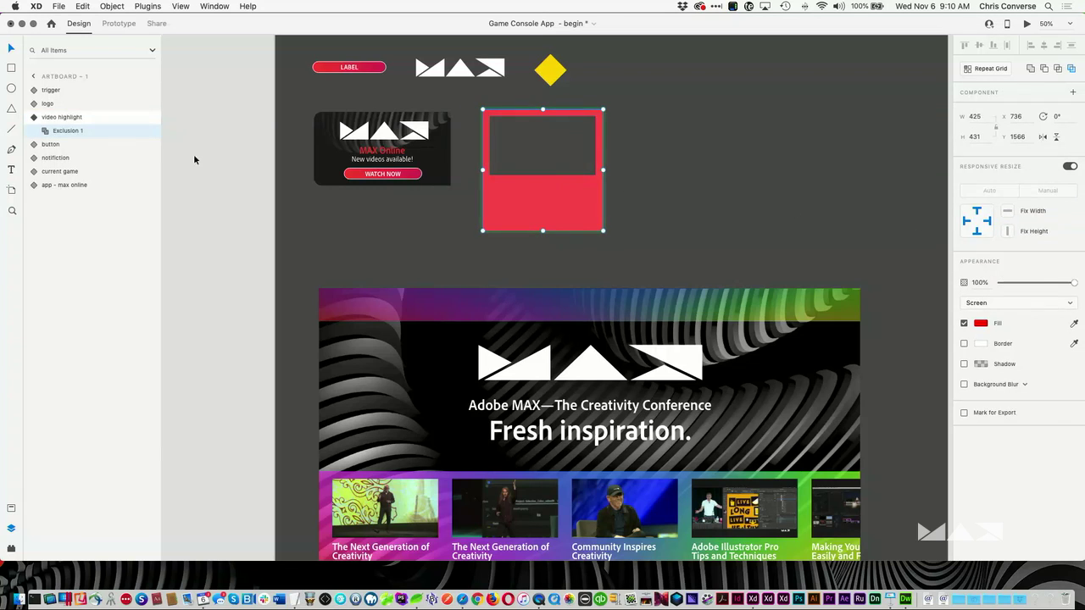
{"action": "left_click", "coordinate": [43, 132]}
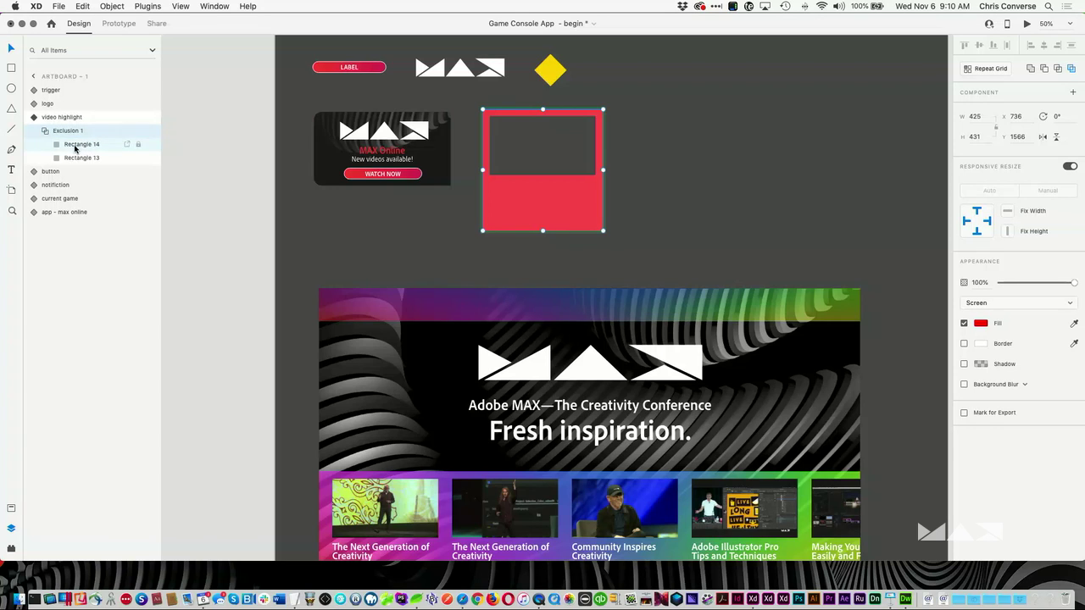
{"action": "left_click", "coordinate": [69, 157]}
{"action": "left_click", "coordinate": [46, 132]}
{"action": "left_click", "coordinate": [73, 146]}
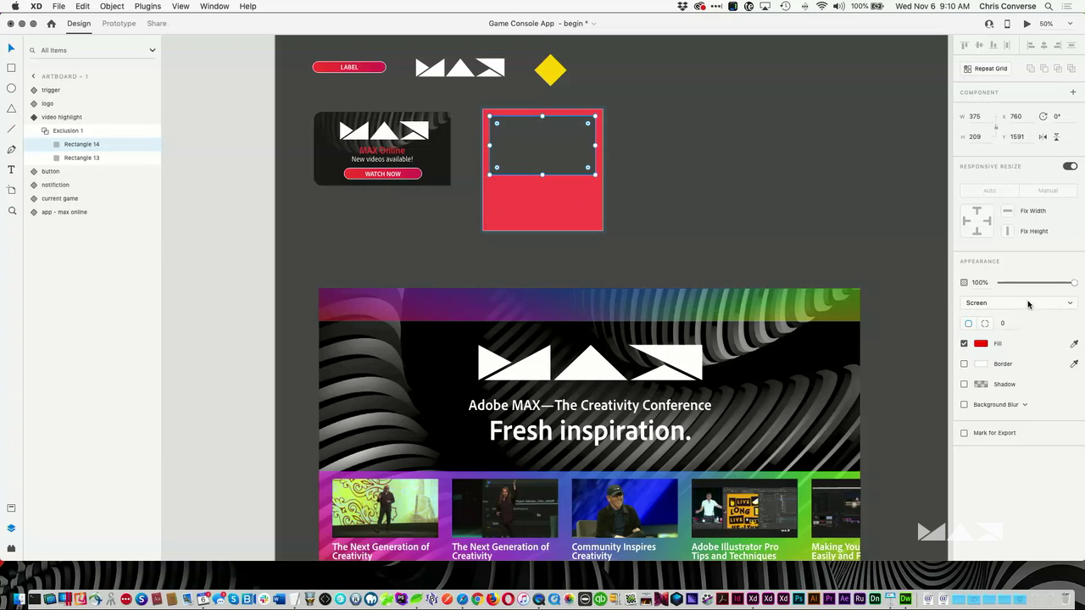
{"action": "left_click_drag", "start_coordinate": [755, 198], "coordinate": [749, 111]}
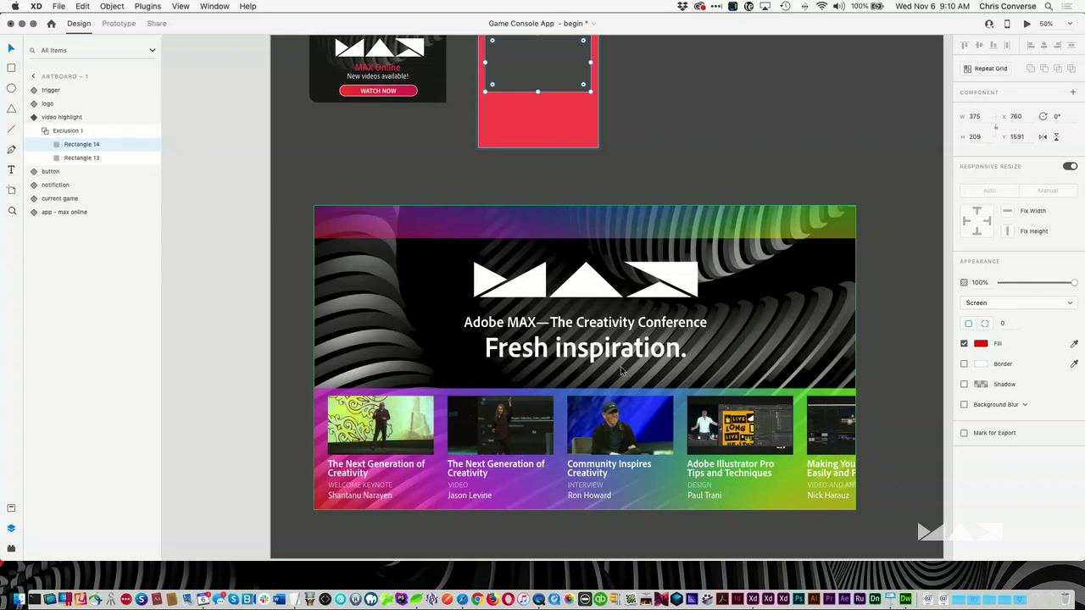
{"action": "left_click", "coordinate": [218, 252]}
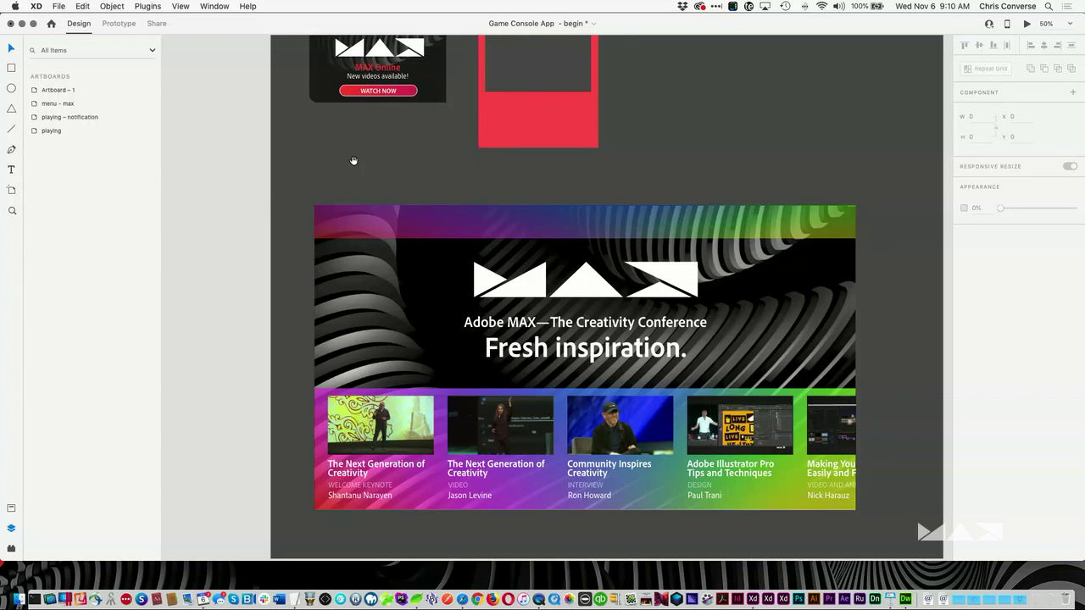
{"action": "scroll", "coordinate": [532, 225], "scroll_direction": "up", "scroll_amount": 3}
{"action": "left_click", "coordinate": [537, 230]}
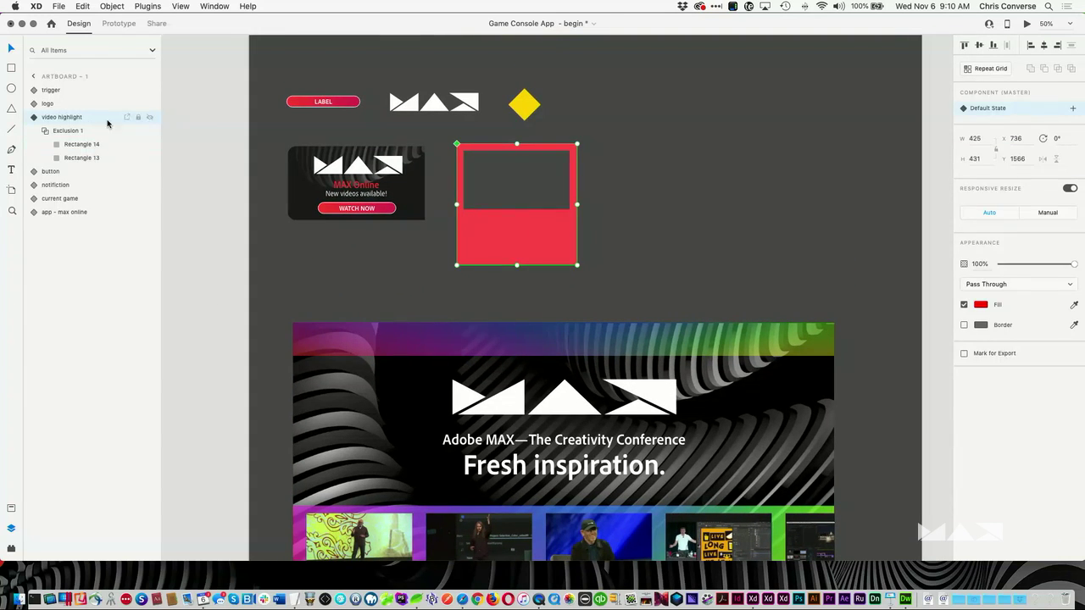
Step: Collapse the Exclusion 1 and video highlight layer groups
{"action": "left_click", "coordinate": [46, 130]}
{"action": "left_click", "coordinate": [34, 117]}
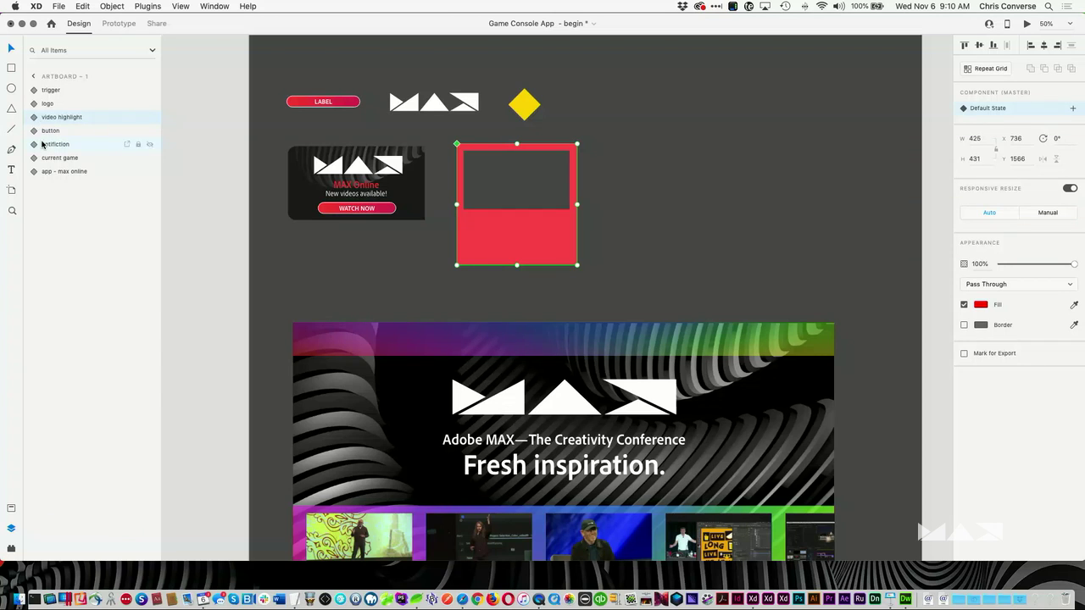
{"action": "scroll", "coordinate": [245, 266], "scroll_direction": "down", "scroll_amount": 1}
{"action": "scroll", "coordinate": [245, 266], "scroll_direction": "down", "scroll_amount": 5}
Step: Inspect app - max online's max logo and Mask Group layers, then switch it to the intro state
{"action": "left_click", "coordinate": [412, 151]}
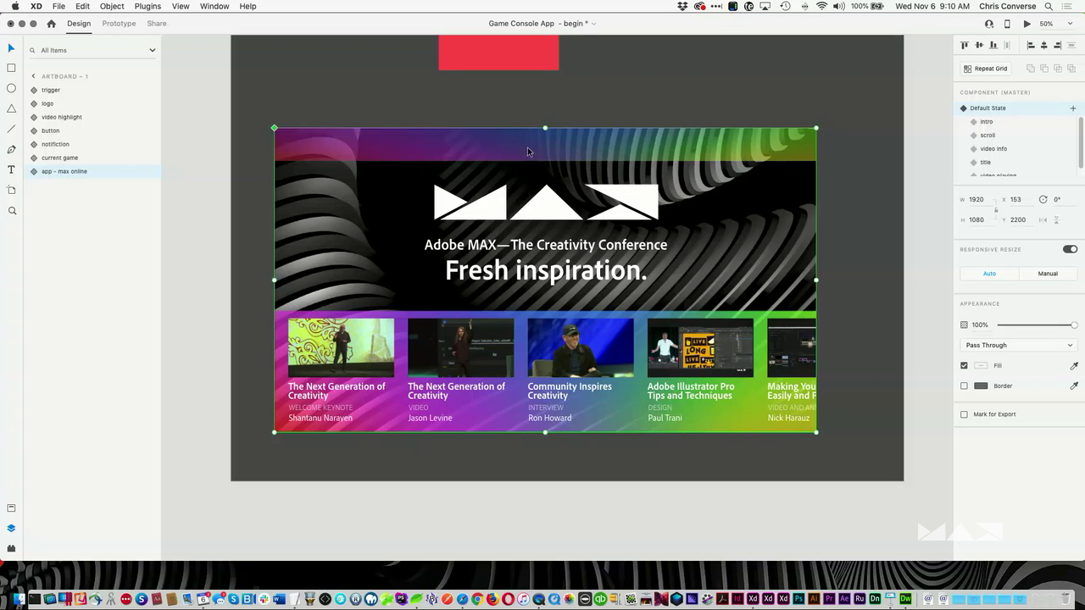
{"action": "left_click", "coordinate": [33, 173]}
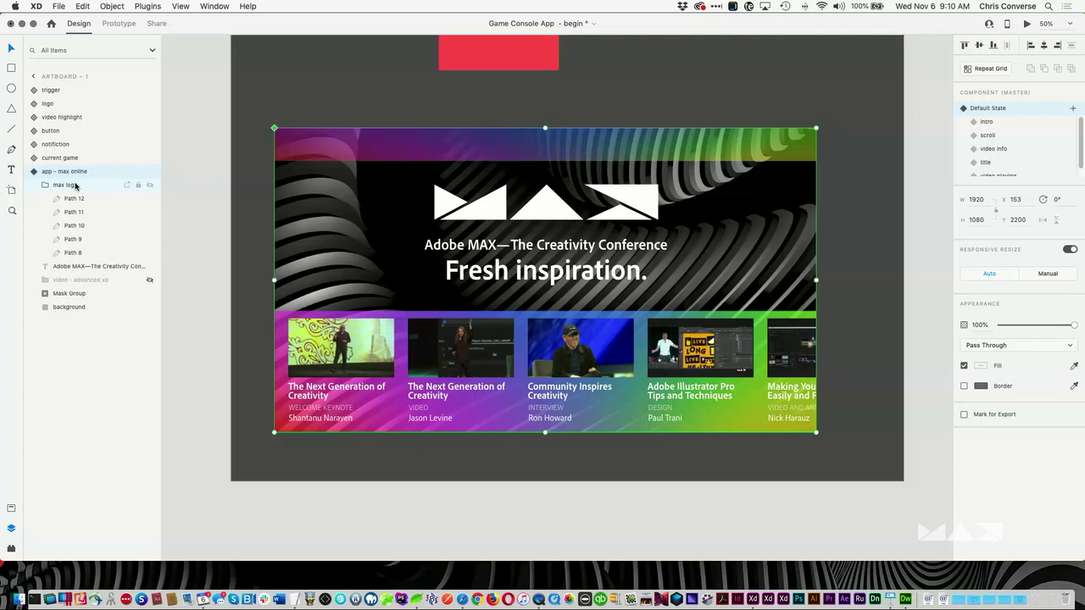
{"action": "left_click", "coordinate": [45, 187]}
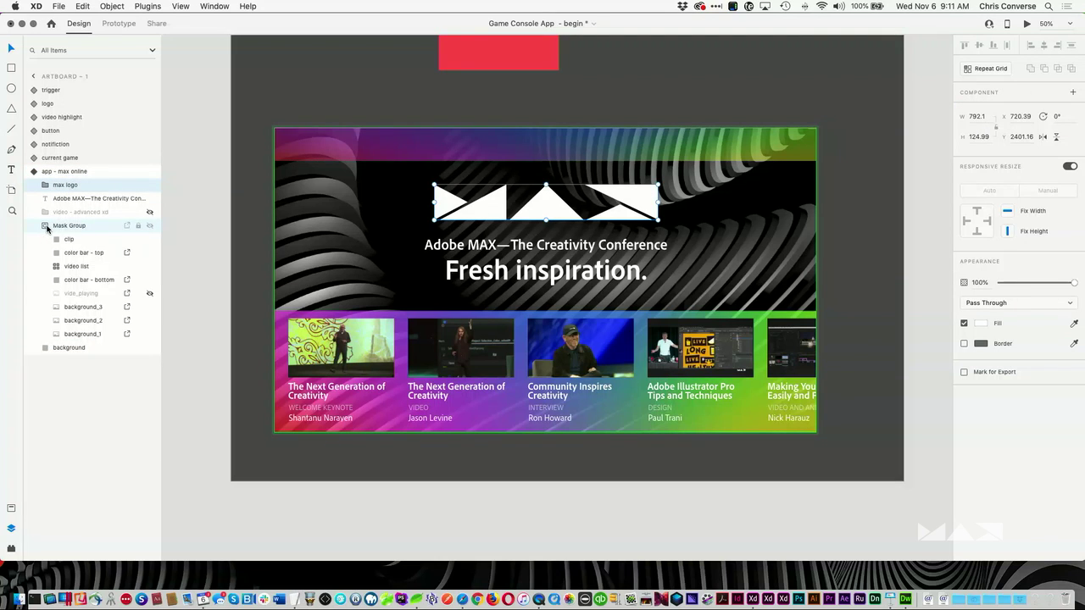
{"action": "left_click", "coordinate": [48, 227]}
{"action": "left_click", "coordinate": [57, 268]}
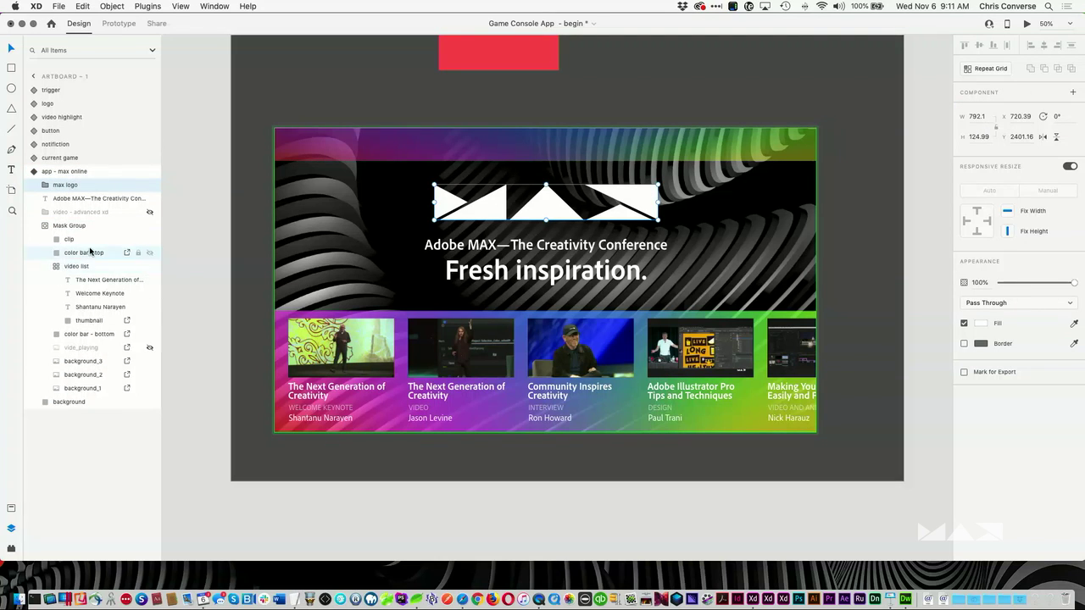
{"action": "left_click", "coordinate": [348, 331]}
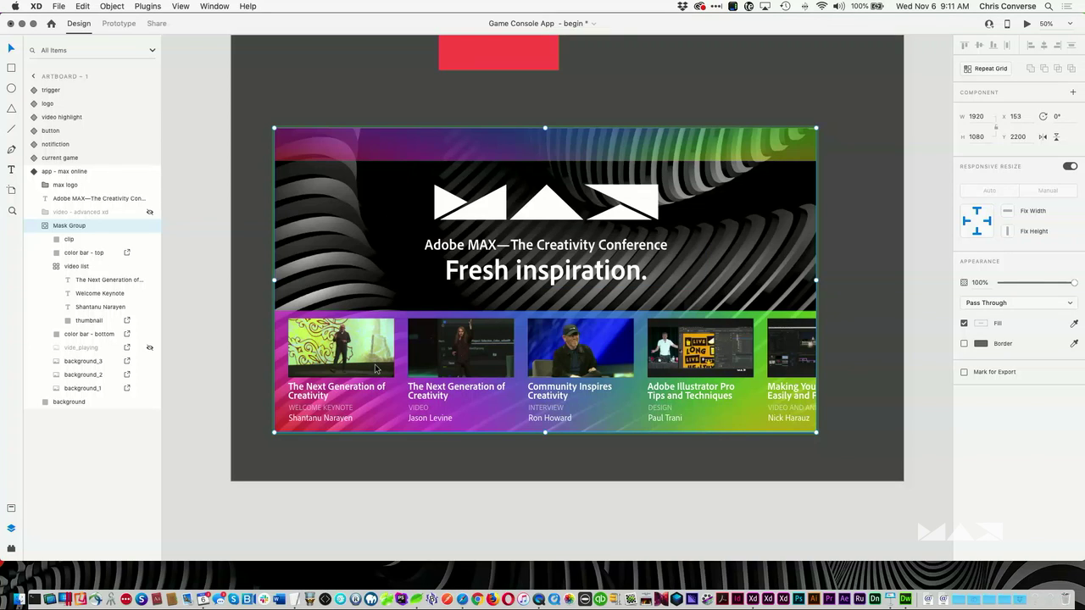
{"action": "left_click", "coordinate": [55, 268]}
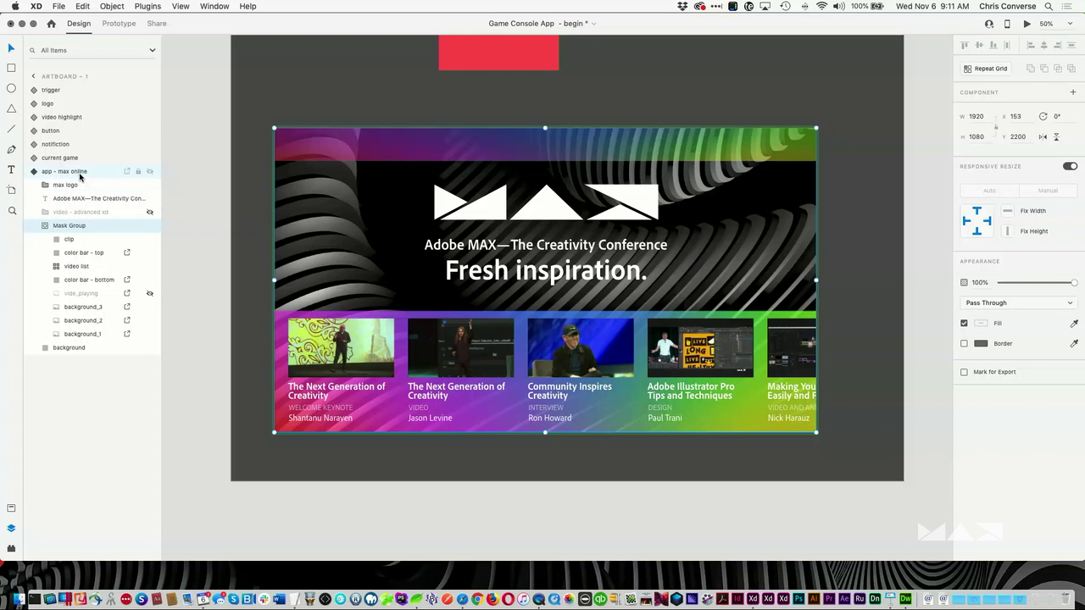
{"action": "left_click", "coordinate": [81, 173]}
{"action": "left_click", "coordinate": [988, 124]}
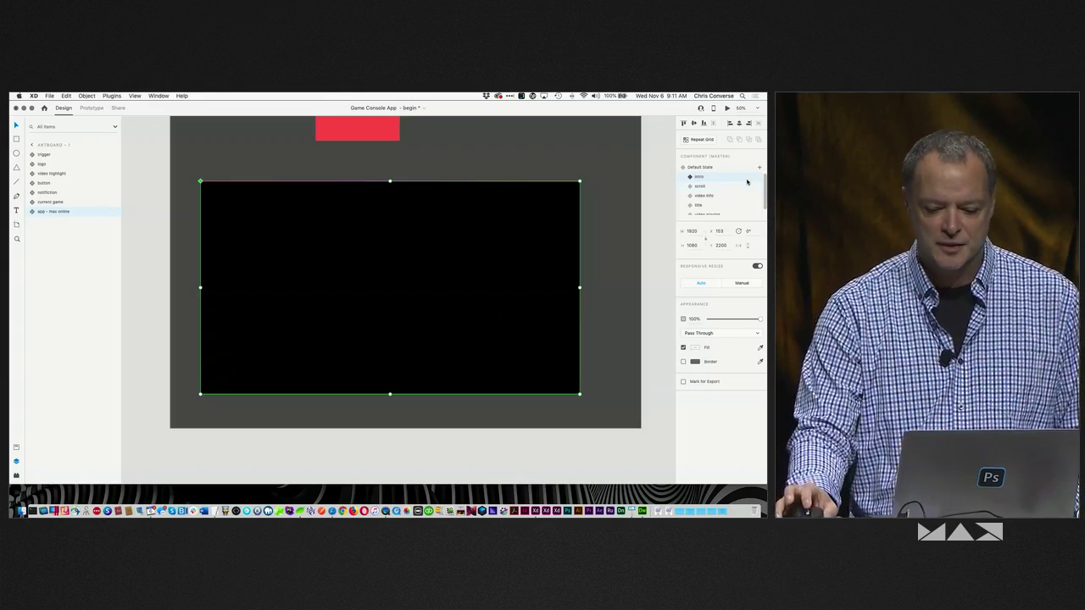
Step: Cycle app - max online through title, scroll, video playing, intro and Default states, ending on scroll
{"action": "scroll", "coordinate": [709, 205], "scroll_direction": "down", "scroll_amount": 1}
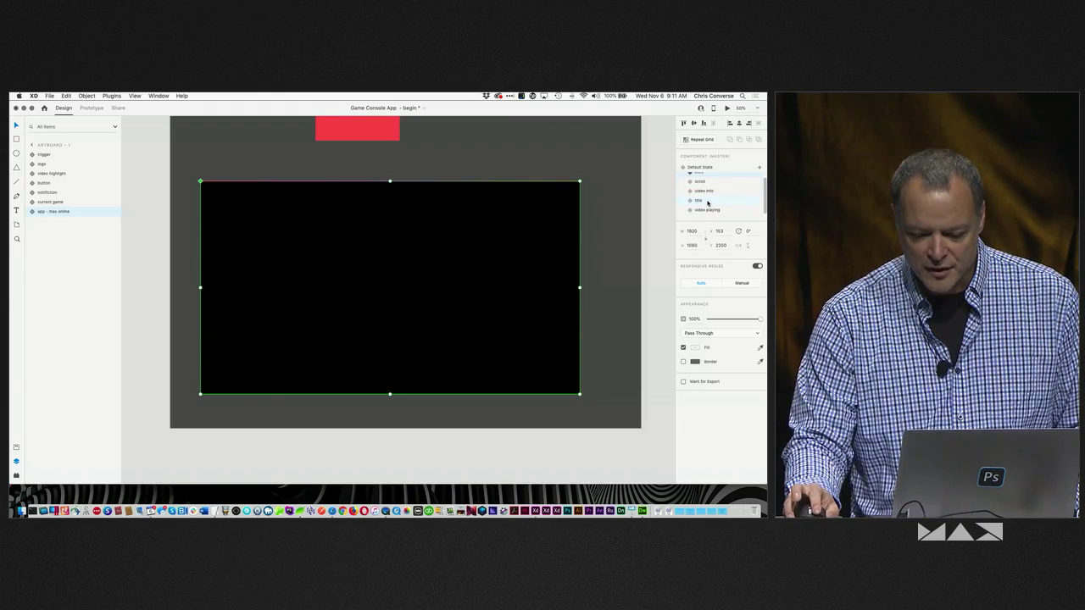
{"action": "left_click", "coordinate": [706, 201]}
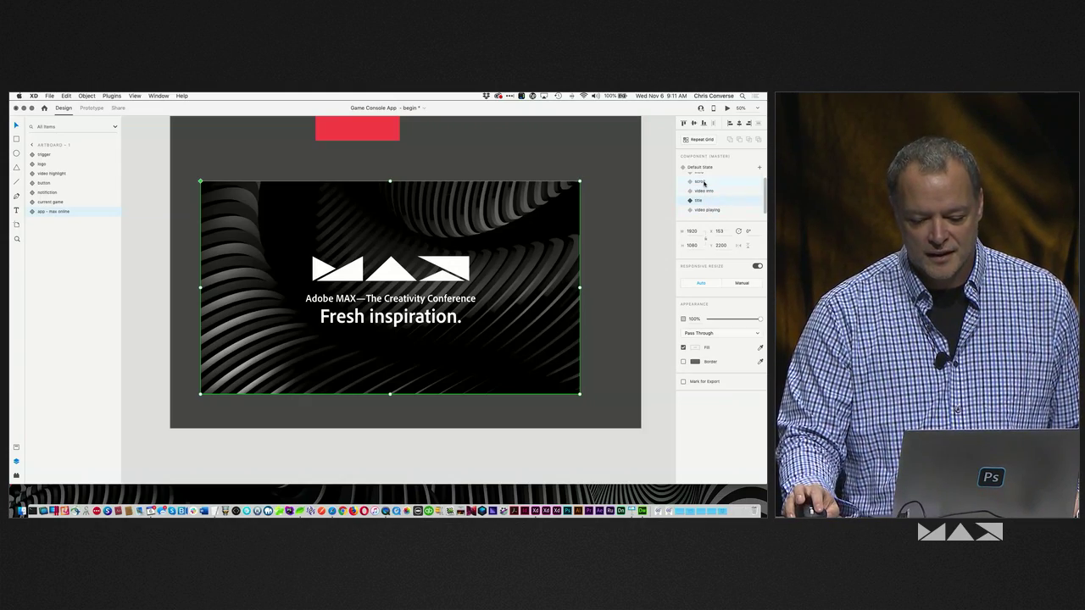
{"action": "left_click", "coordinate": [703, 183]}
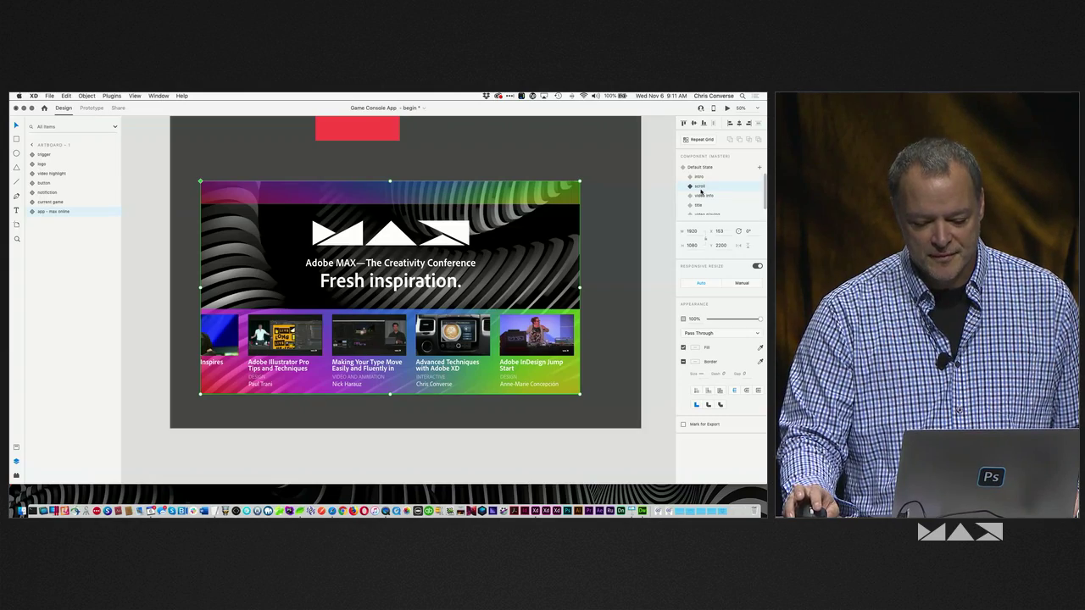
{"action": "scroll", "coordinate": [706, 205], "scroll_direction": "down", "scroll_amount": 1}
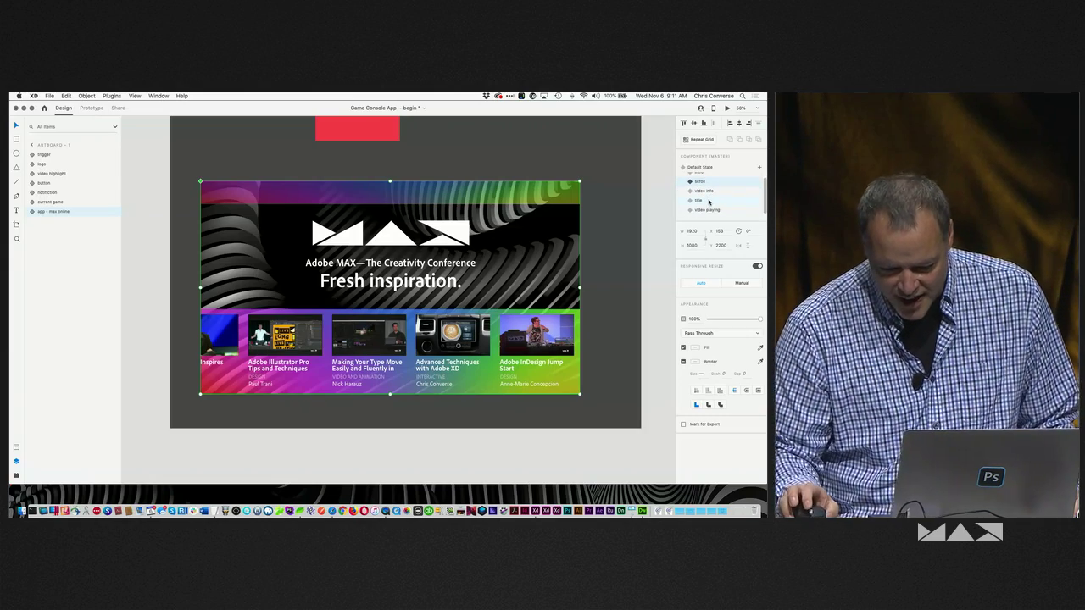
{"action": "left_click", "coordinate": [707, 209]}
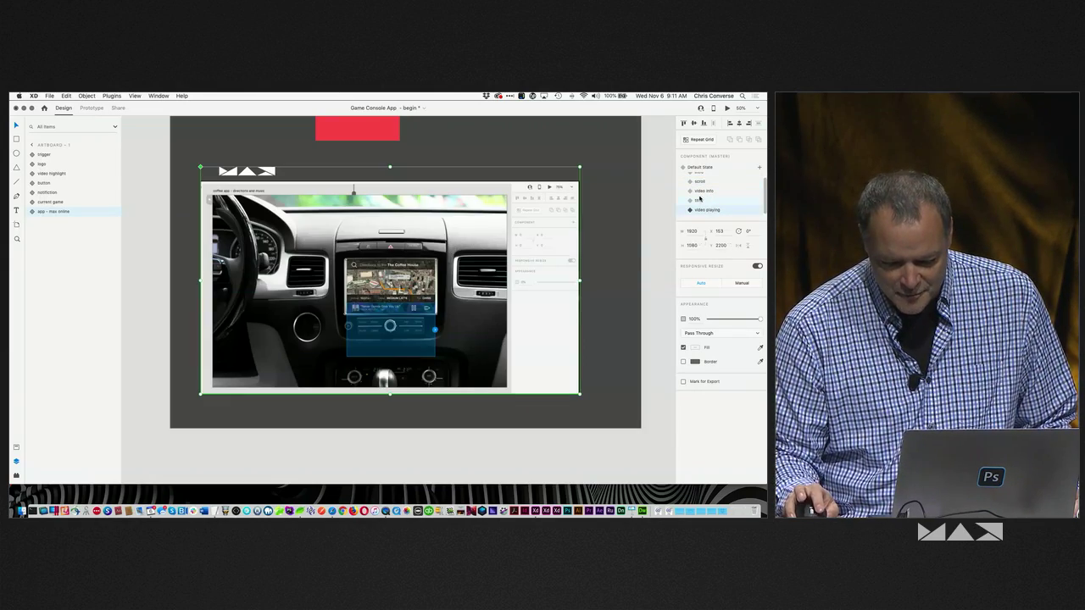
{"action": "left_click", "coordinate": [700, 199]}
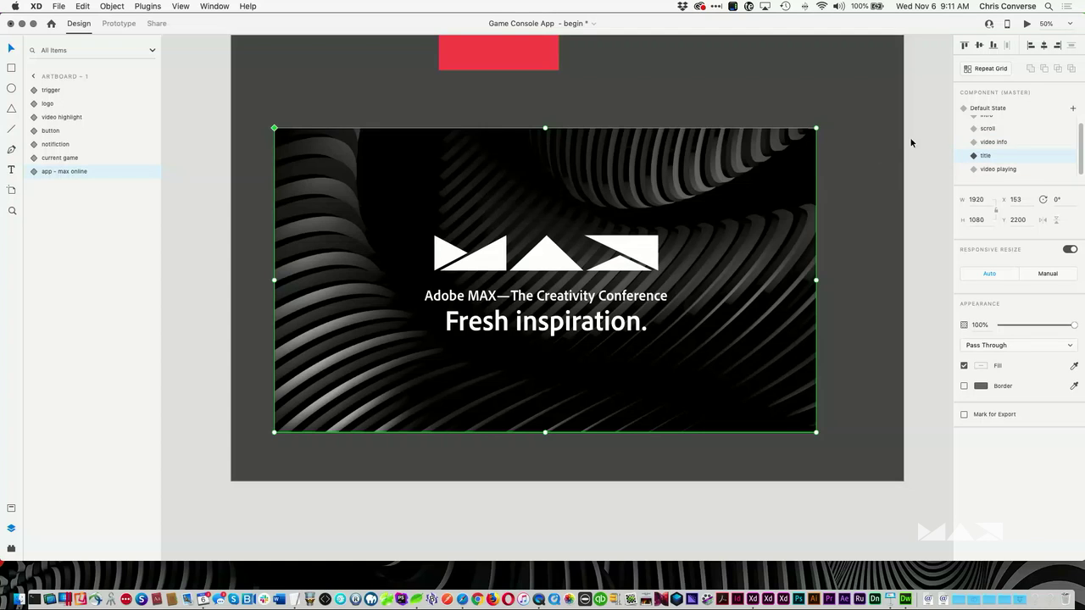
{"action": "scroll", "coordinate": [996, 152], "scroll_direction": "up", "scroll_amount": 1}
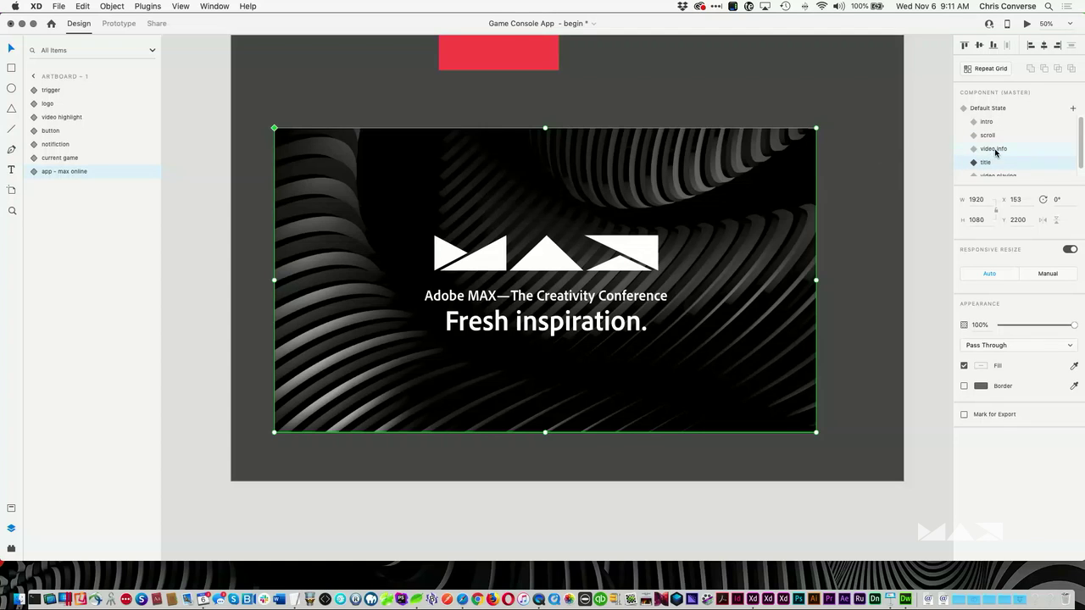
{"action": "left_click", "coordinate": [986, 123]}
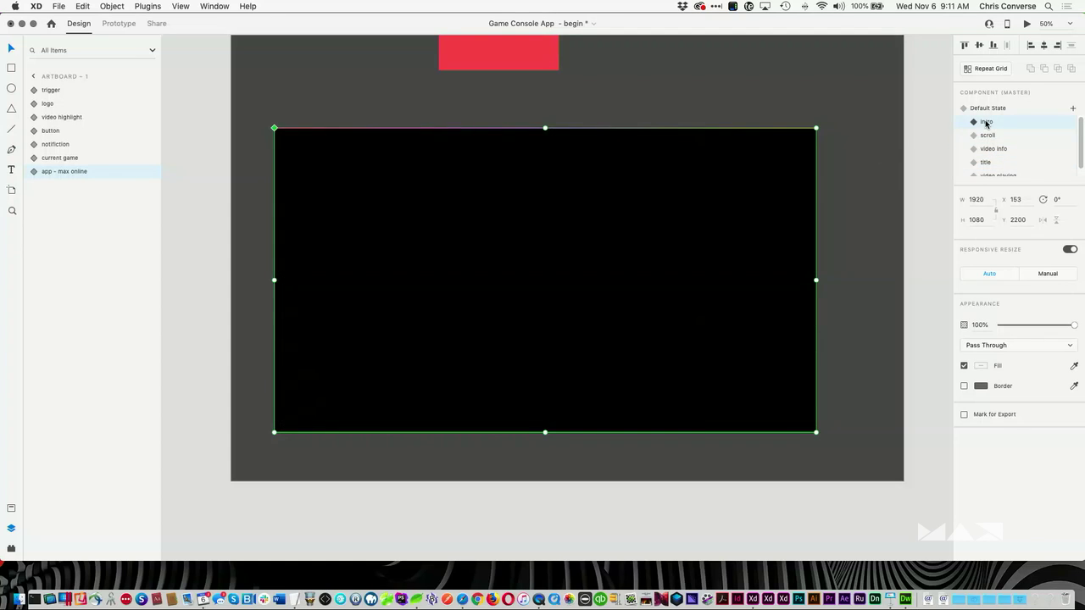
{"action": "left_click", "coordinate": [983, 109]}
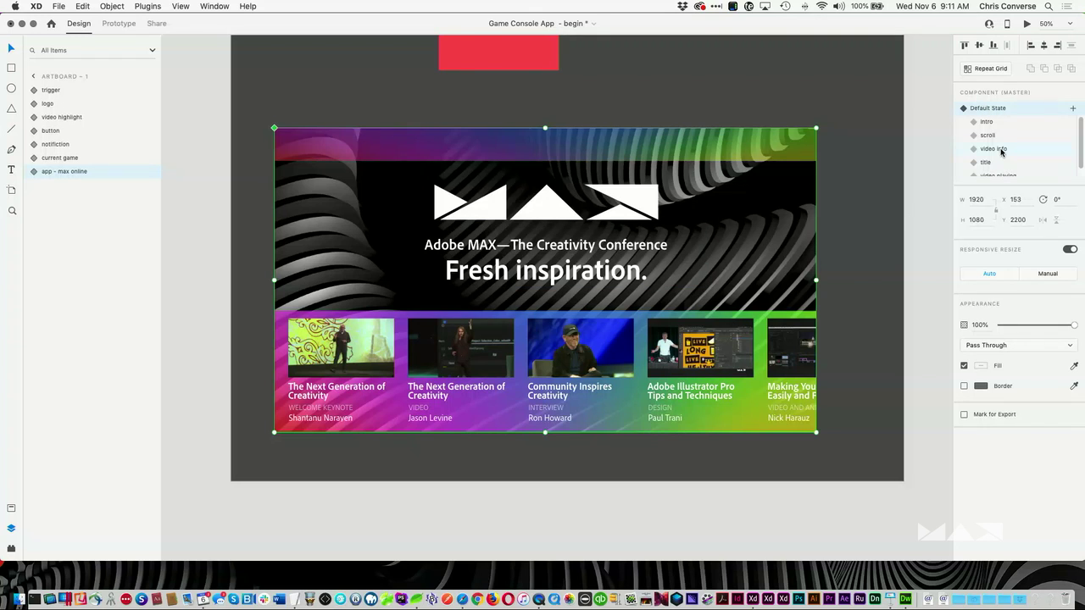
{"action": "left_click", "coordinate": [989, 136]}
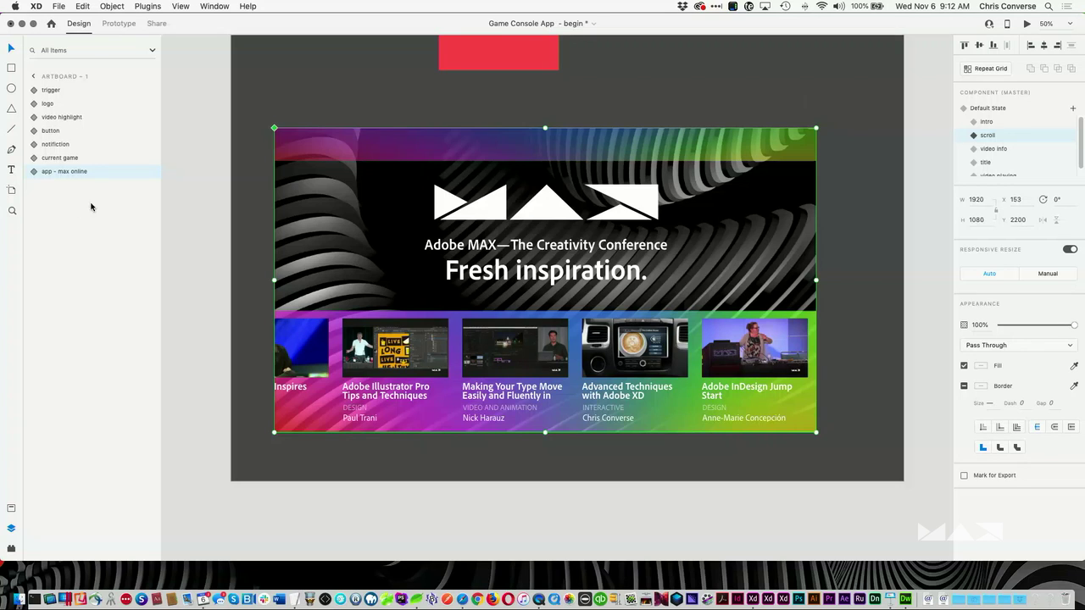
{"action": "left_click", "coordinate": [210, 195]}
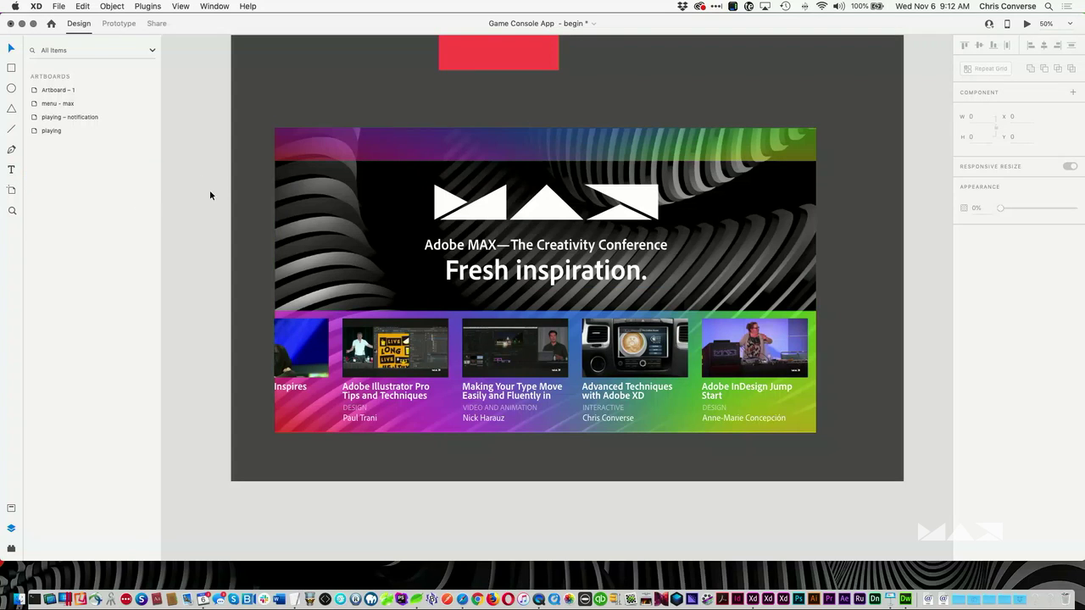
{"action": "scroll", "coordinate": [508, 255], "scroll_direction": "up", "scroll_amount": 10}
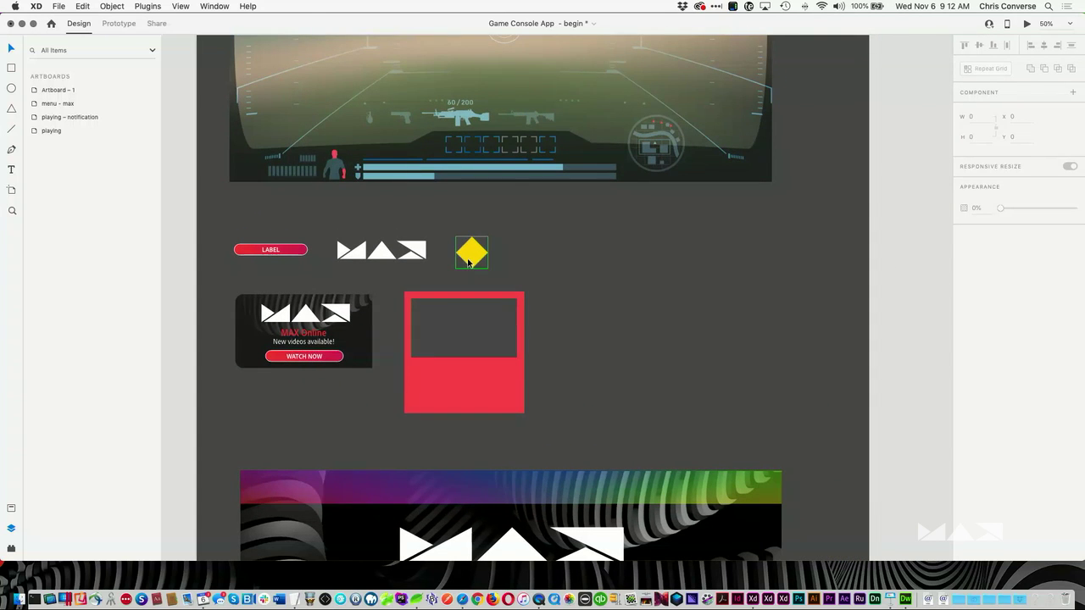
{"action": "left_click", "coordinate": [469, 264]}
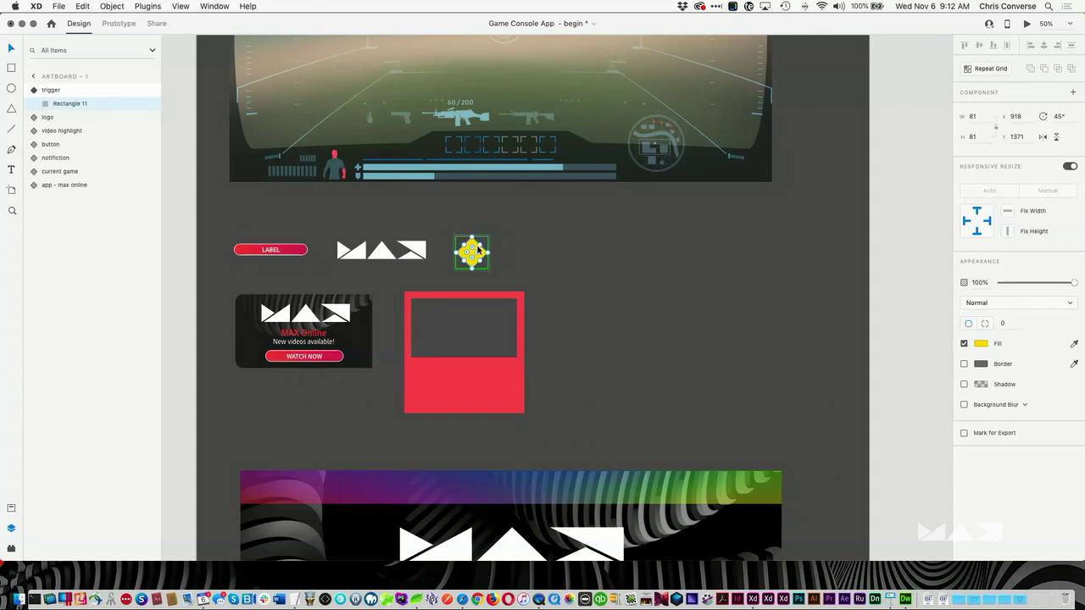
{"action": "key", "text": "Escape"}
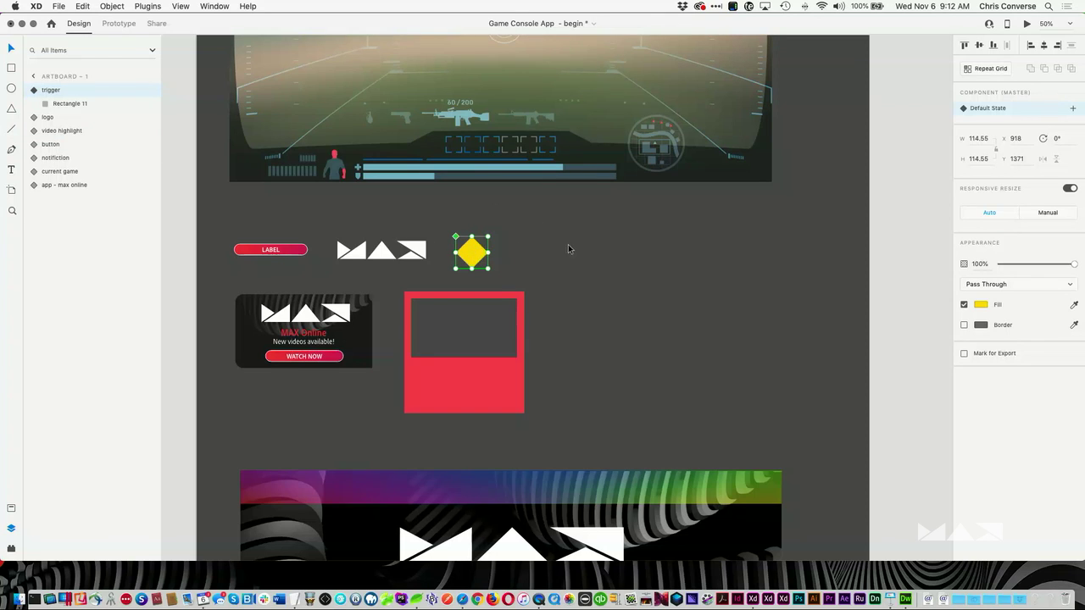
{"action": "left_click_drag", "start_coordinate": [908, 172], "coordinate": [170, 243]}
{"action": "left_click_drag", "start_coordinate": [406, 223], "coordinate": [432, 54]}
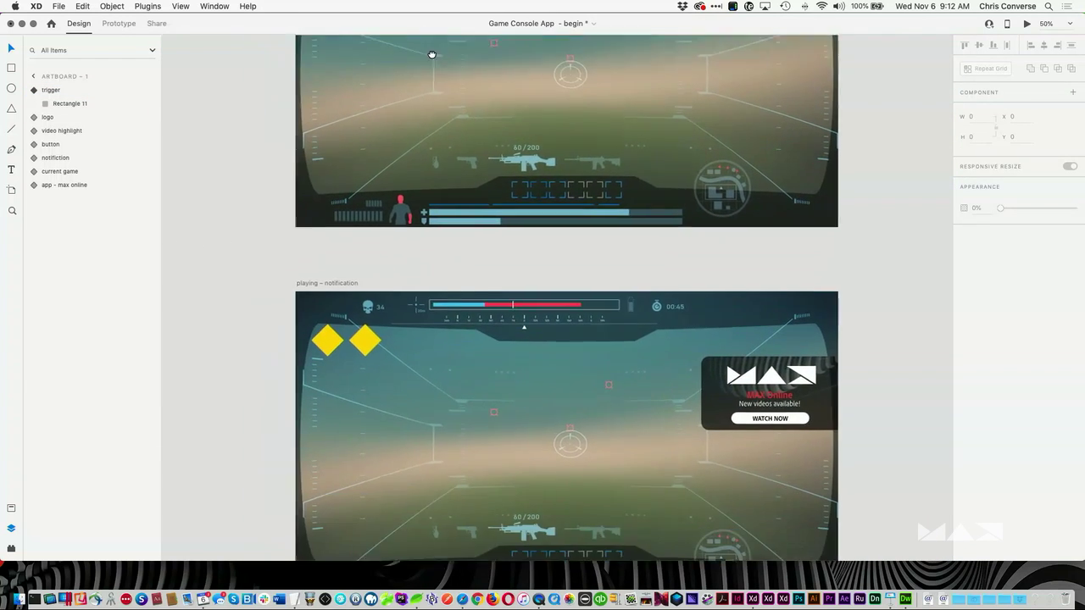
{"action": "left_click_drag", "start_coordinate": [508, 353], "coordinate": [475, 109]}
{"action": "scroll", "coordinate": [516, 145], "scroll_direction": "down", "scroll_amount": 3}
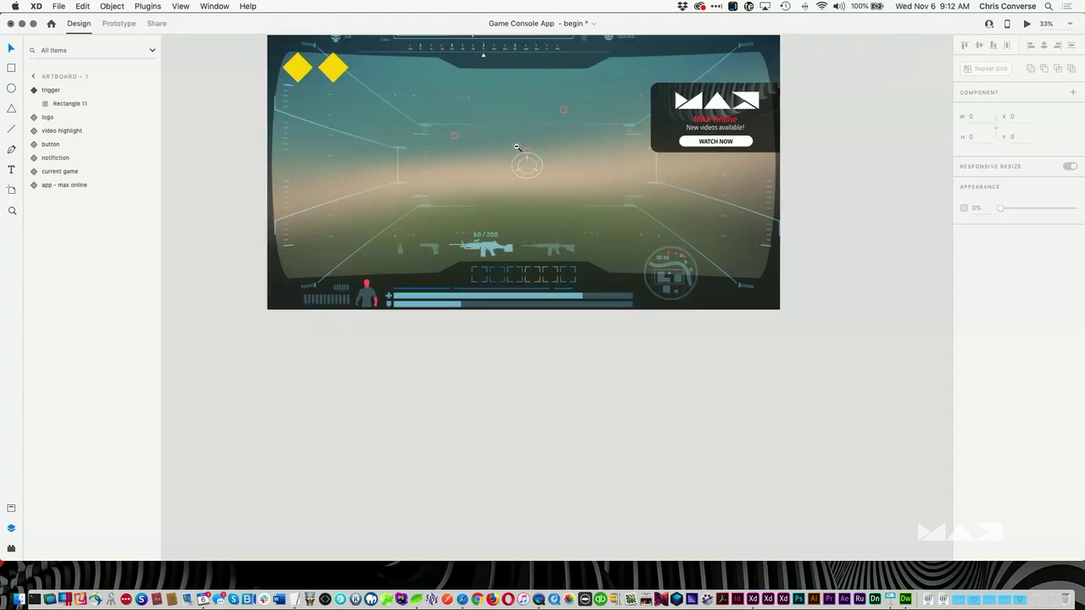
{"action": "left_click_drag", "start_coordinate": [511, 152], "coordinate": [523, 416]}
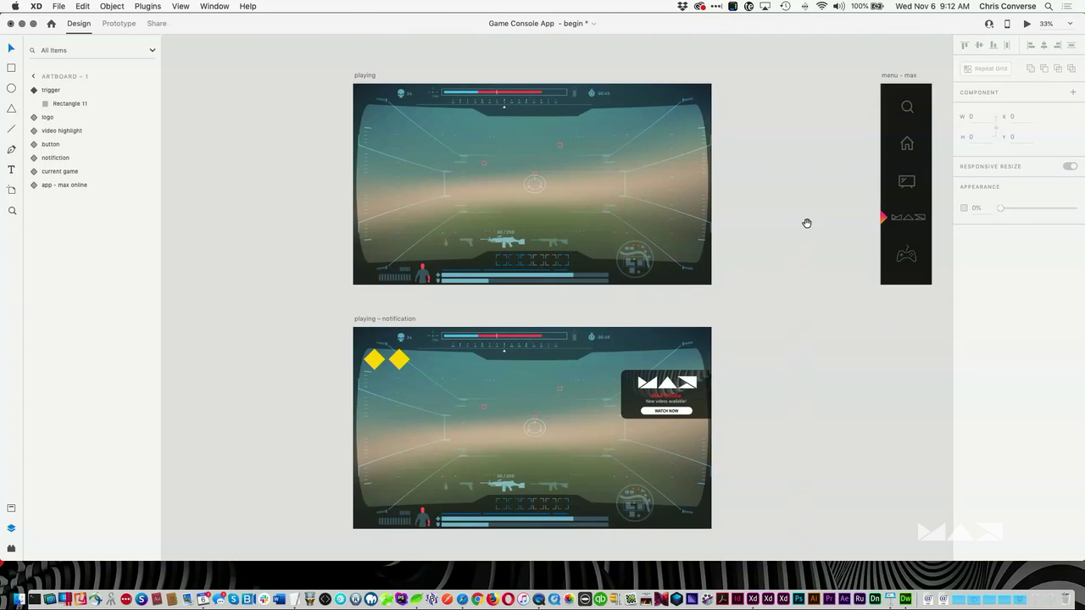
{"action": "left_click_drag", "start_coordinate": [894, 79], "coordinate": [808, 78]}
{"action": "left_click", "coordinate": [258, 179]}
{"action": "left_click_drag", "start_coordinate": [249, 232], "coordinate": [208, 223]}
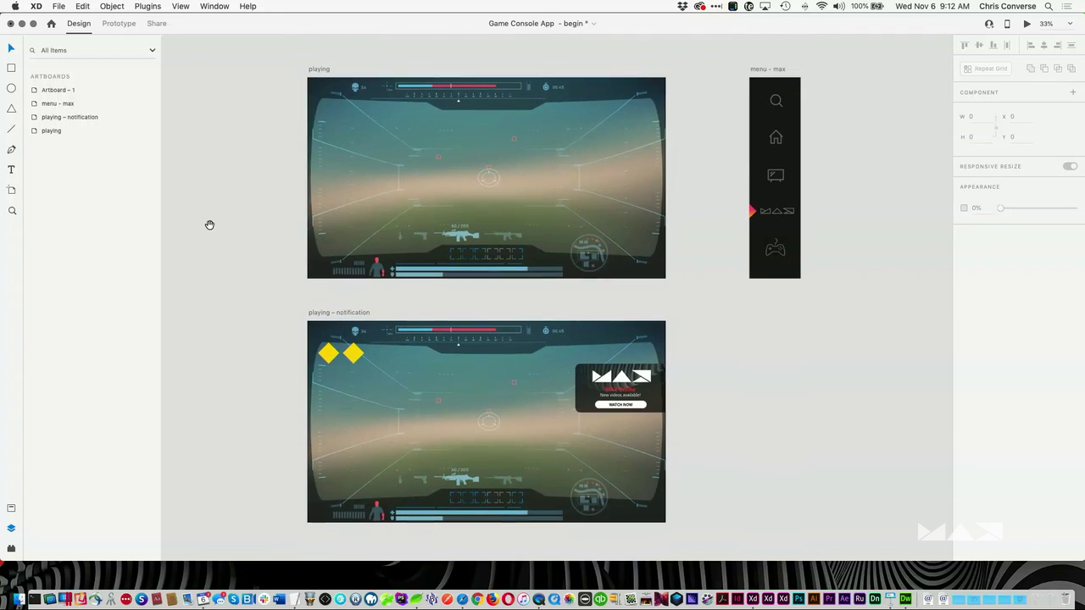
{"action": "left_click", "coordinate": [363, 140]}
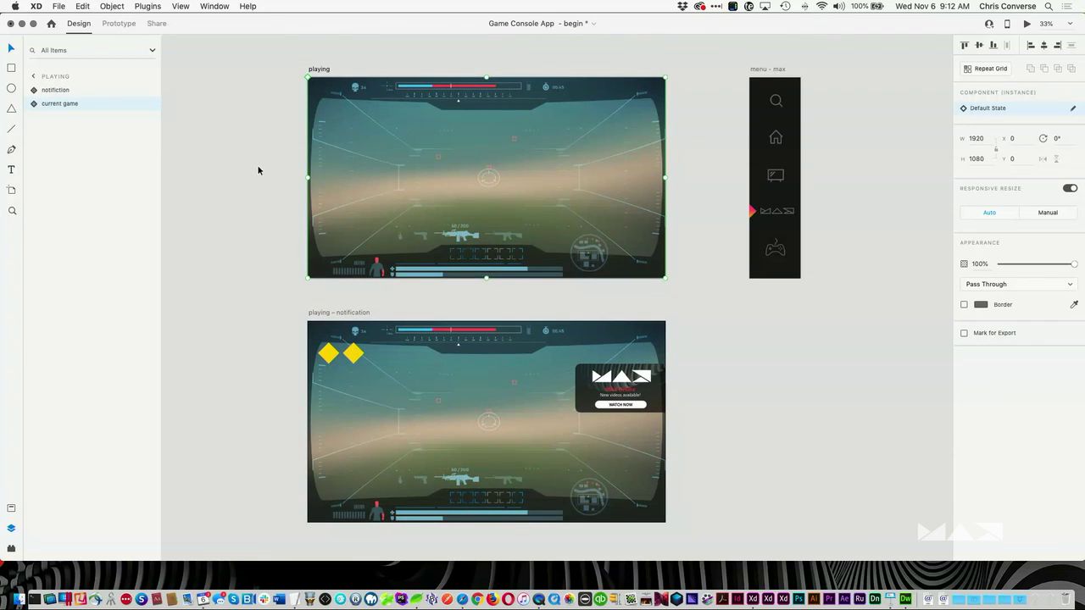
{"action": "left_click", "coordinate": [226, 167]}
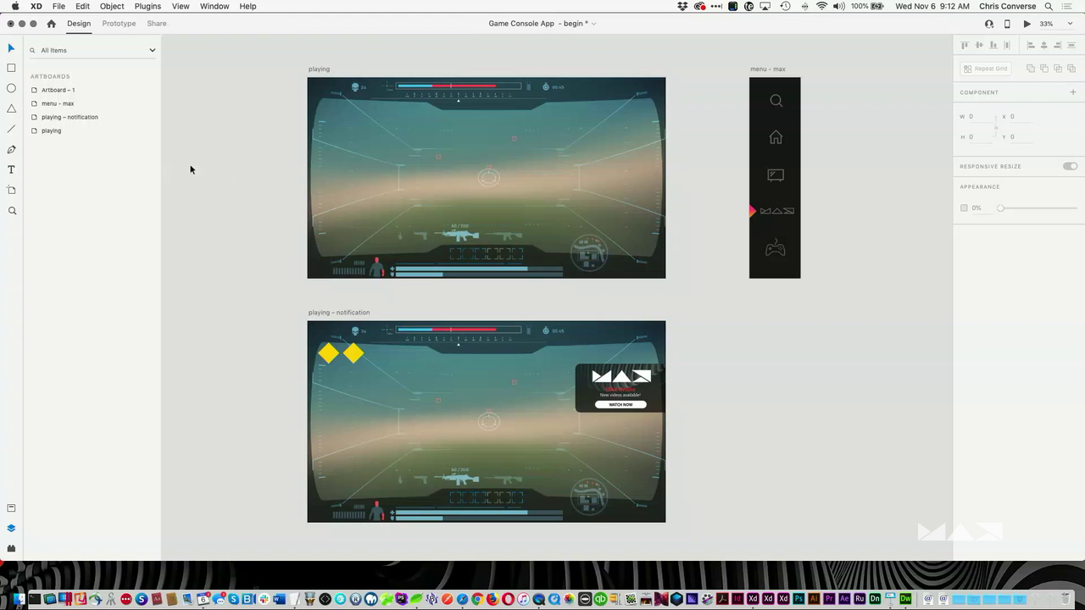
{"action": "left_click", "coordinate": [384, 160]}
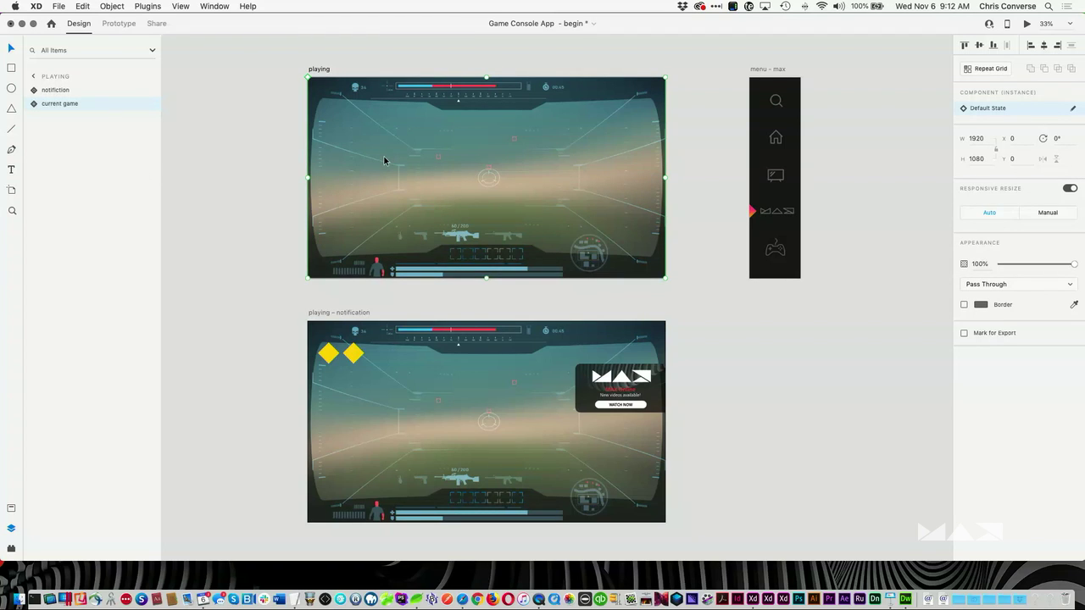
{"action": "key", "text": "Escape"}
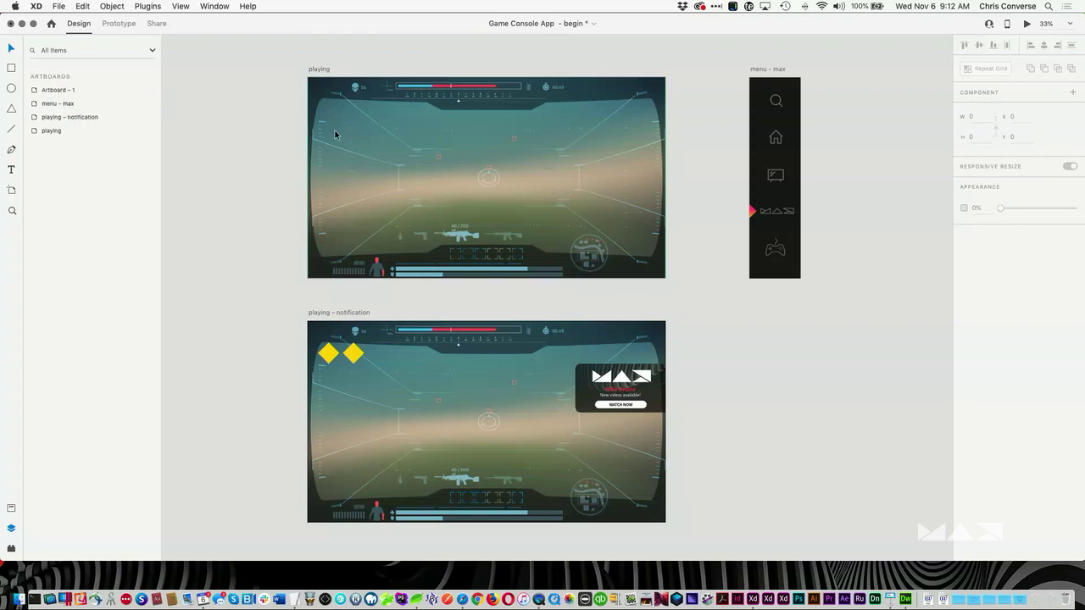
{"action": "left_click", "coordinate": [344, 129]}
{"action": "left_click", "coordinate": [291, 150]}
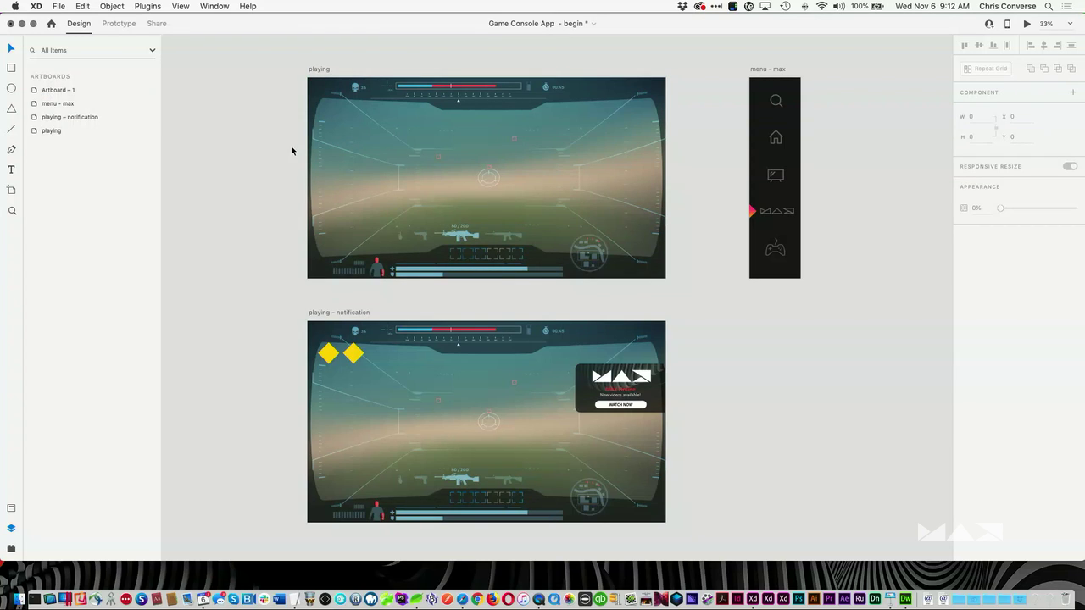
{"action": "key", "text": "super+Tab"}
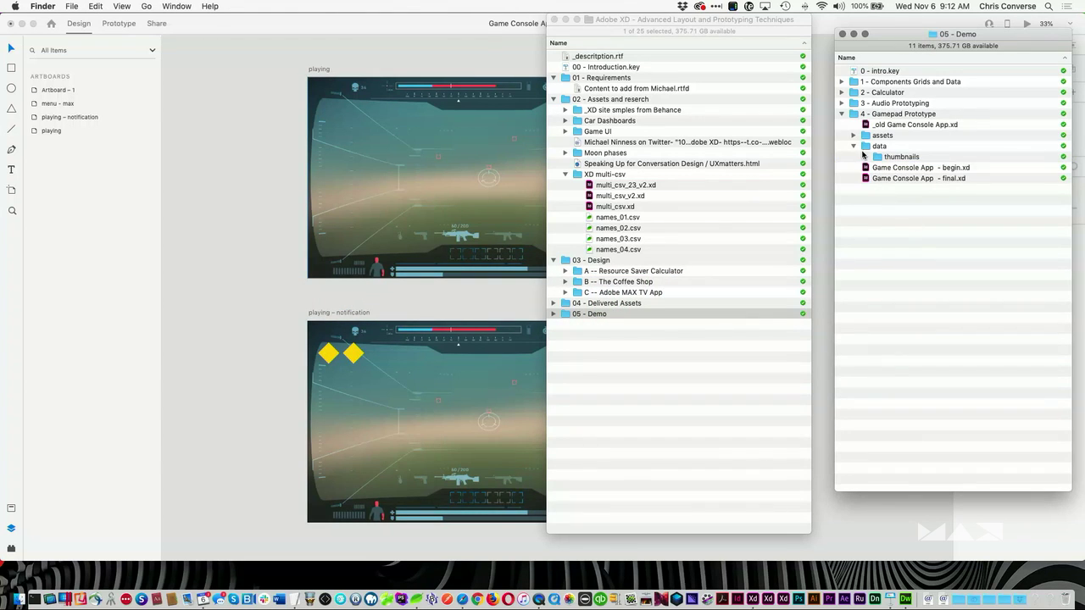
{"action": "left_click", "coordinate": [866, 157]}
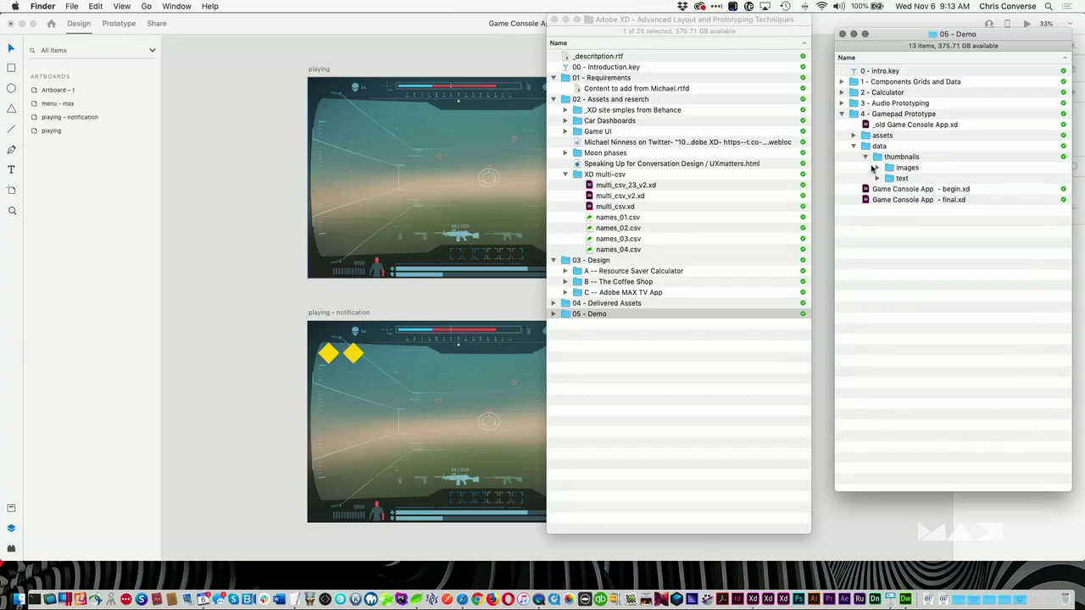
{"action": "left_click", "coordinate": [877, 168]}
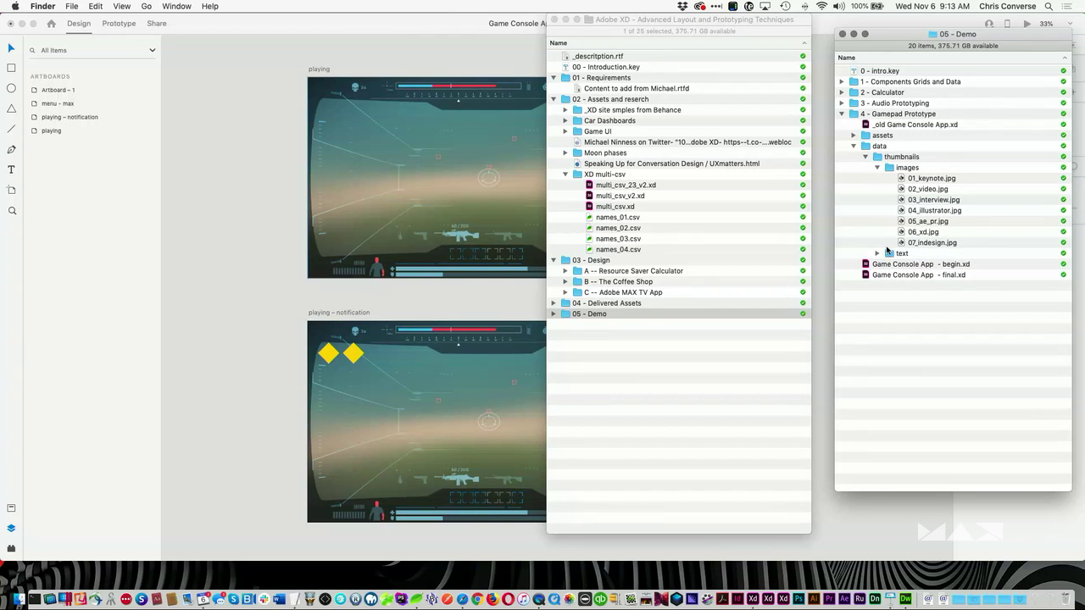
{"action": "left_click", "coordinate": [878, 254]}
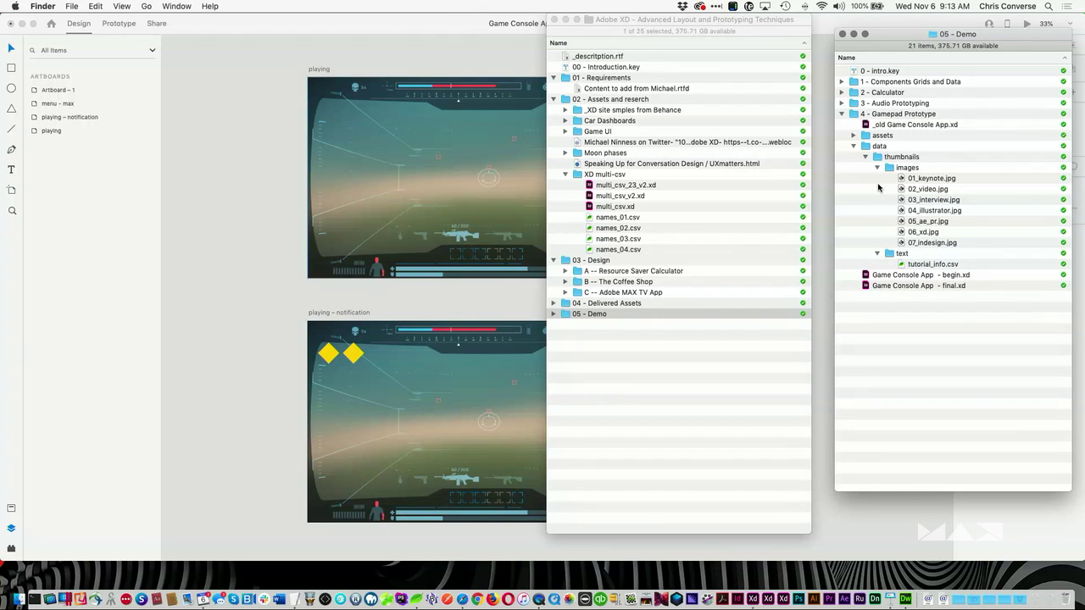
{"action": "left_click", "coordinate": [207, 62]}
{"action": "left_click", "coordinate": [322, 71]}
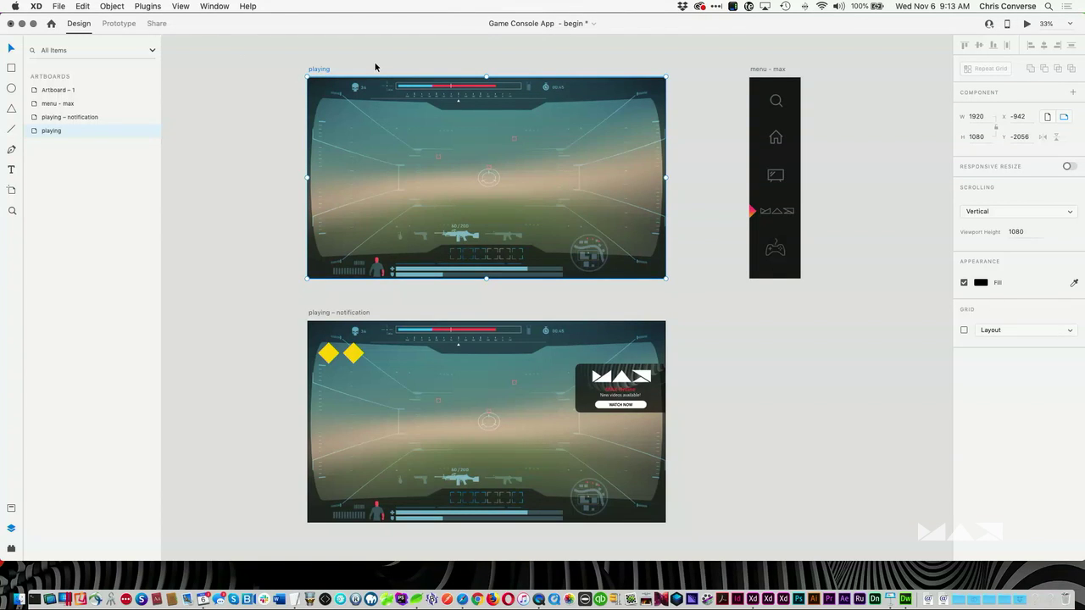
Step: In Prototype mode, confirm the playing artboard's Time trigger and Auto-Animate action, then select the notification component
{"action": "left_click", "coordinate": [254, 99]}
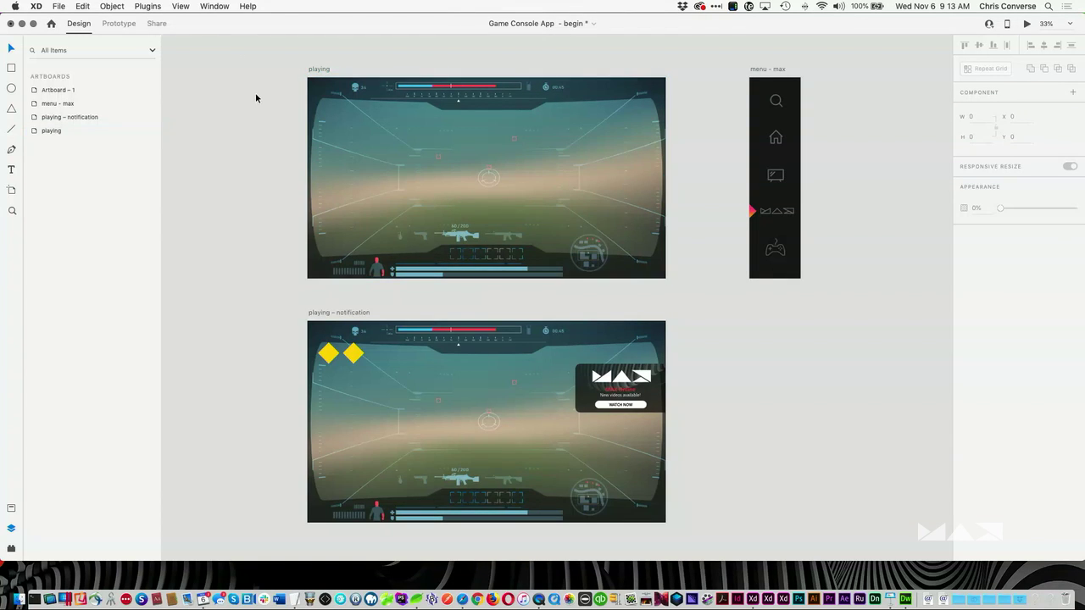
{"action": "left_click", "coordinate": [322, 71]}
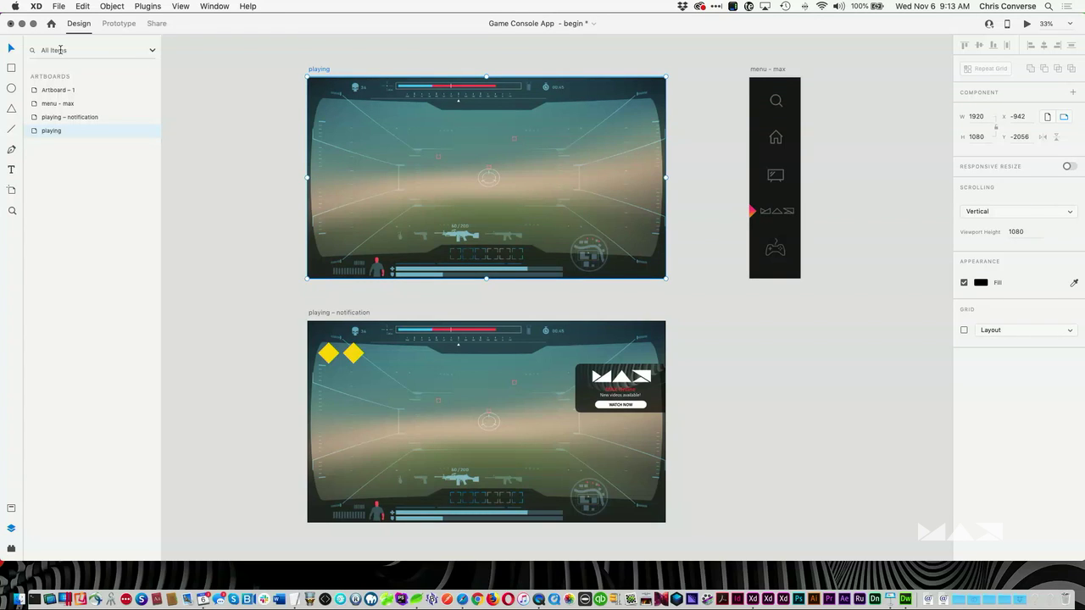
{"action": "left_click", "coordinate": [116, 25]}
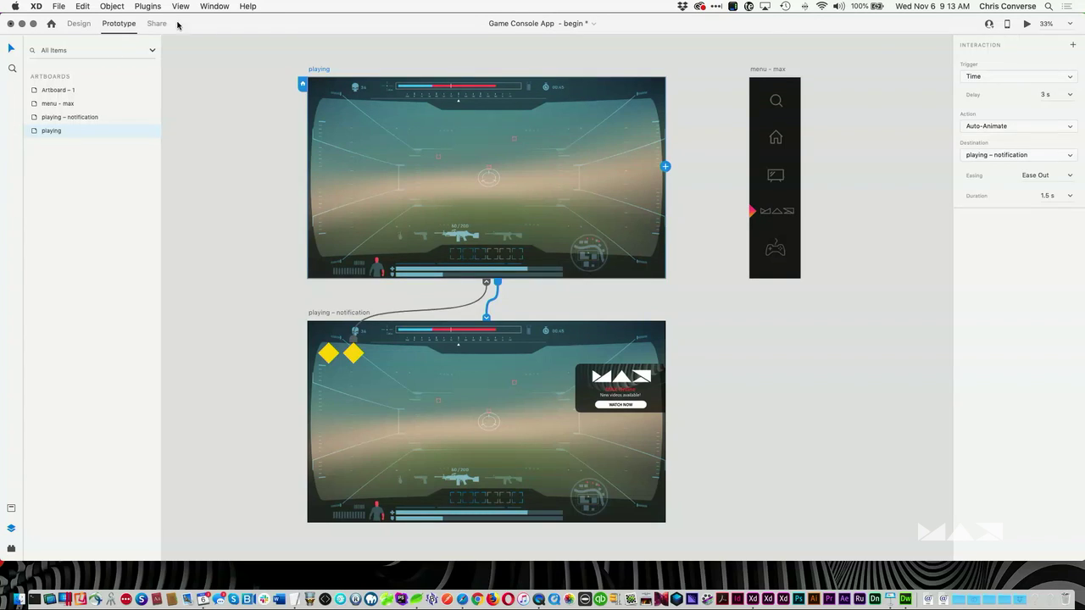
{"action": "left_click", "coordinate": [981, 77]}
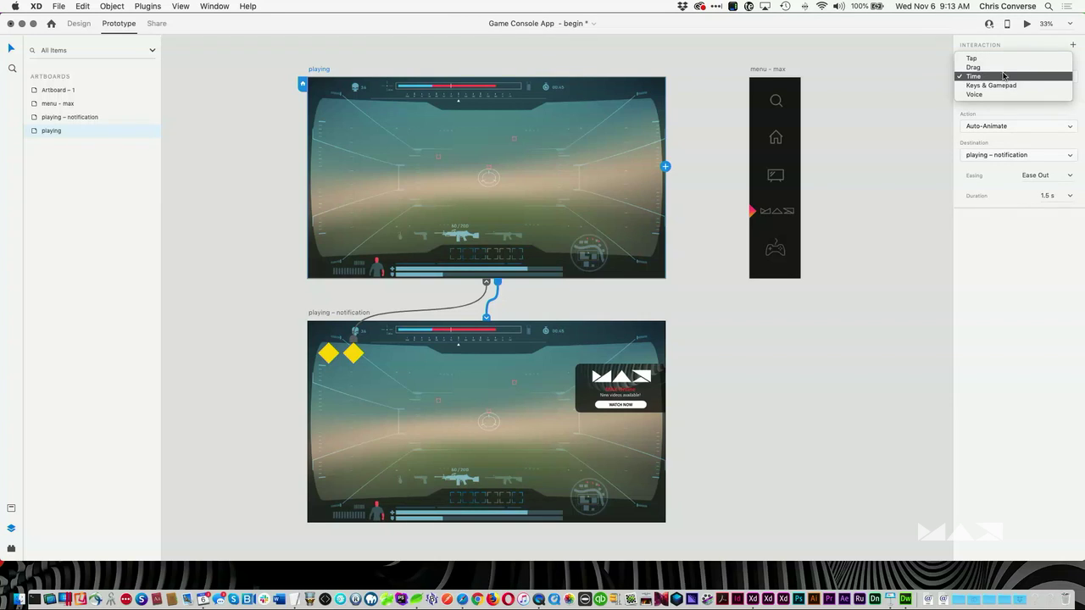
{"action": "left_click", "coordinate": [1004, 76]}
{"action": "left_click", "coordinate": [989, 127]}
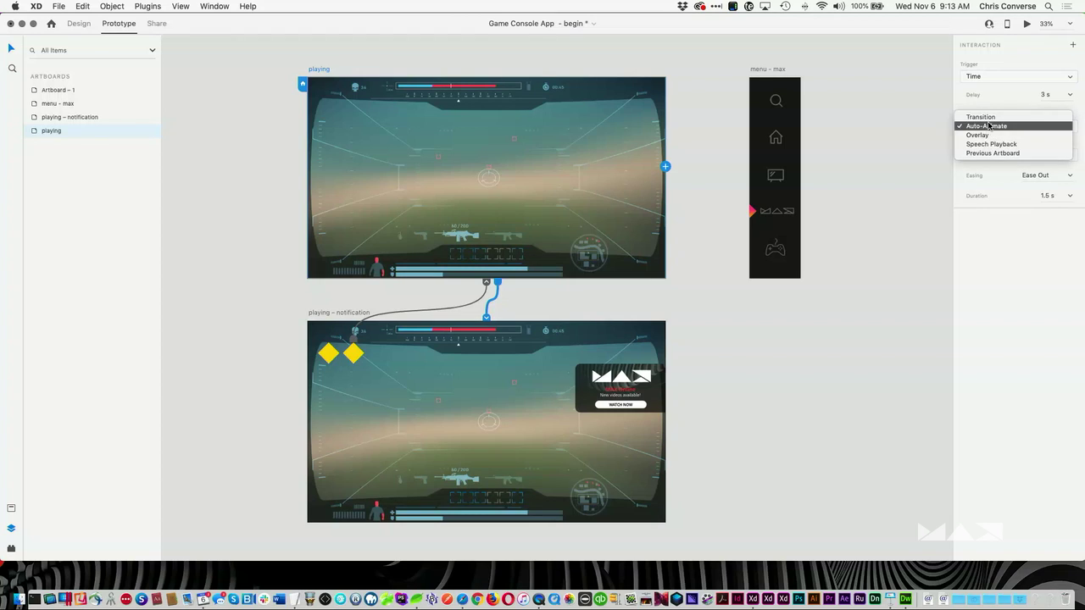
{"action": "left_click", "coordinate": [989, 126]}
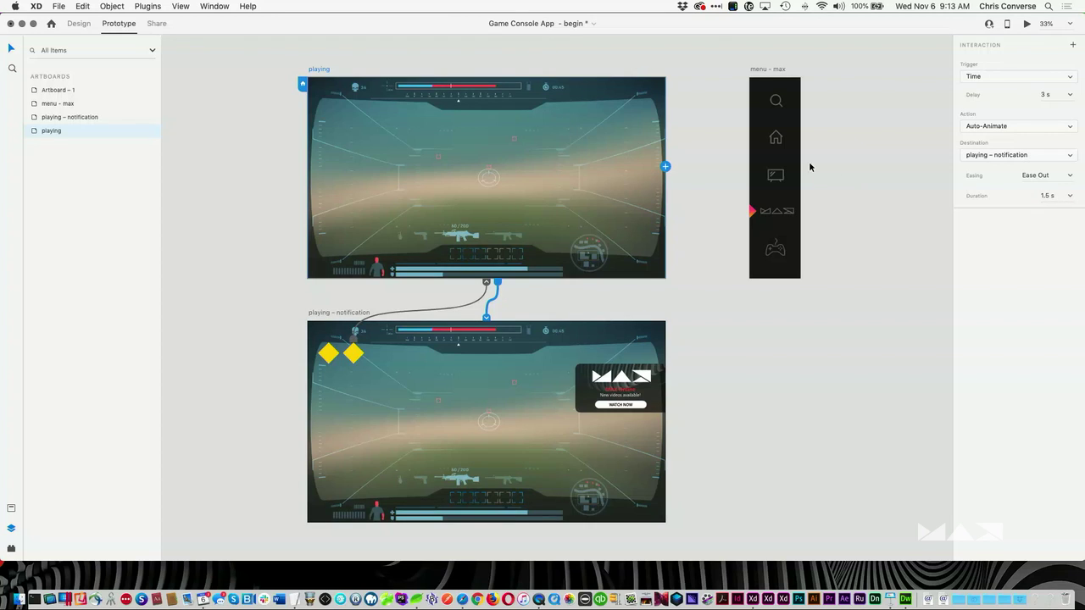
{"action": "left_click", "coordinate": [617, 140]}
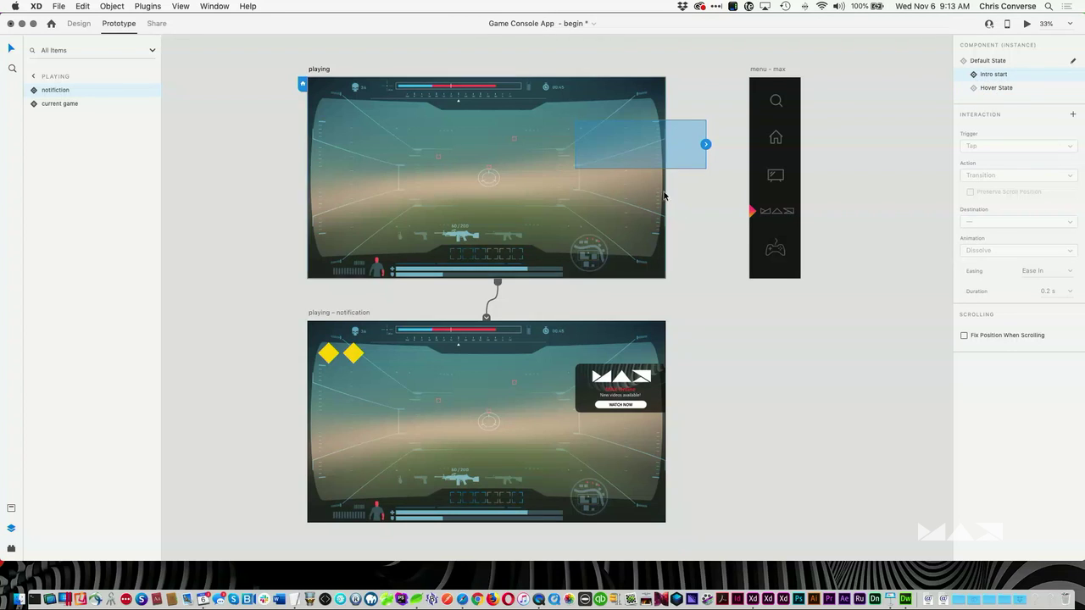
{"action": "left_click", "coordinate": [618, 379]}
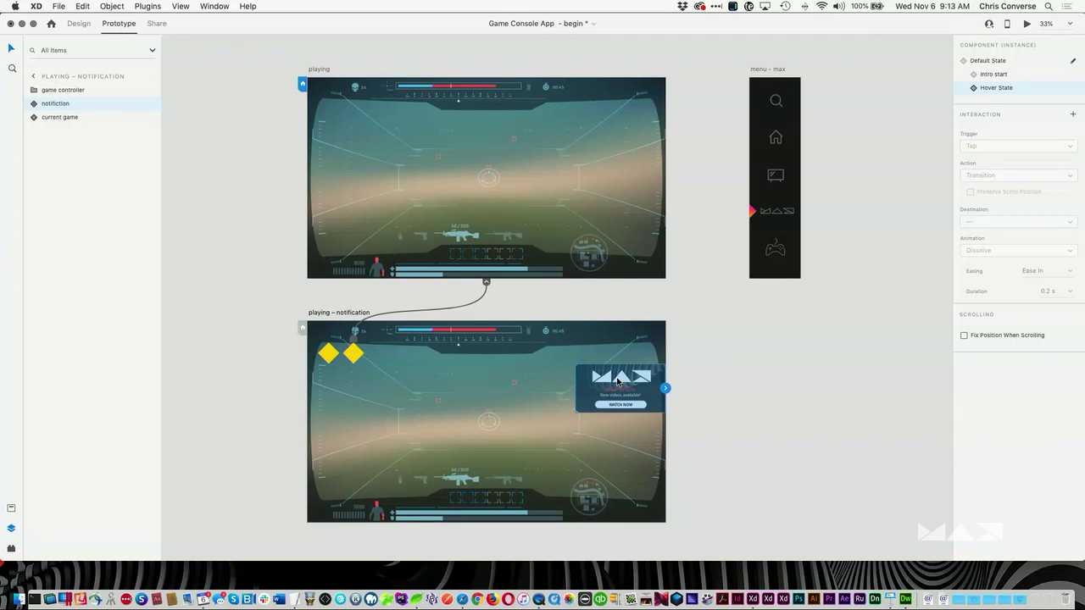
{"action": "double_click", "coordinate": [618, 383]}
{"action": "left_click", "coordinate": [618, 370]}
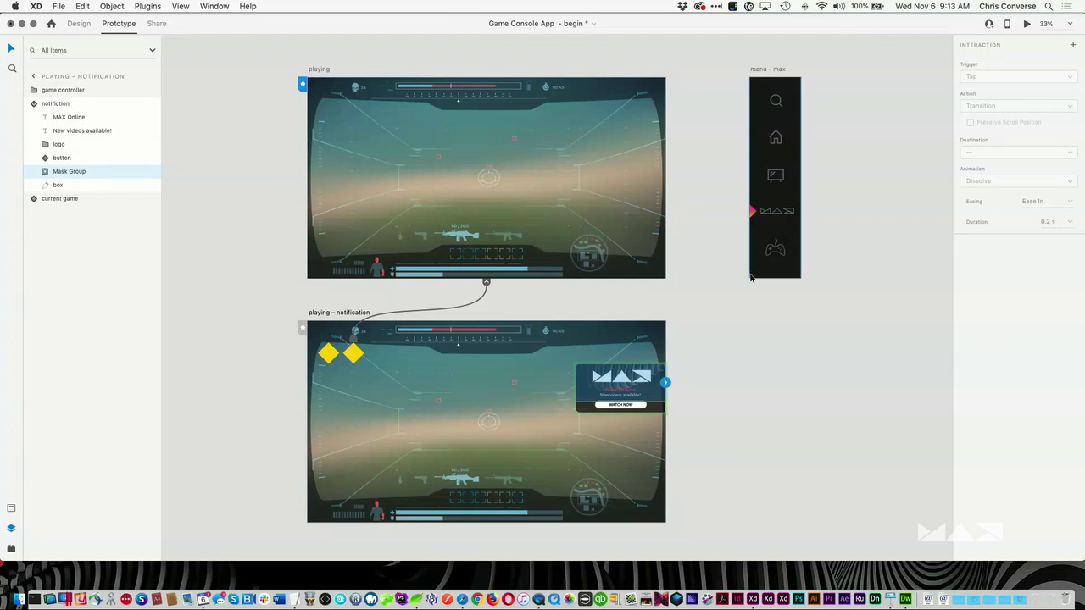
{"action": "left_click", "coordinate": [586, 413]}
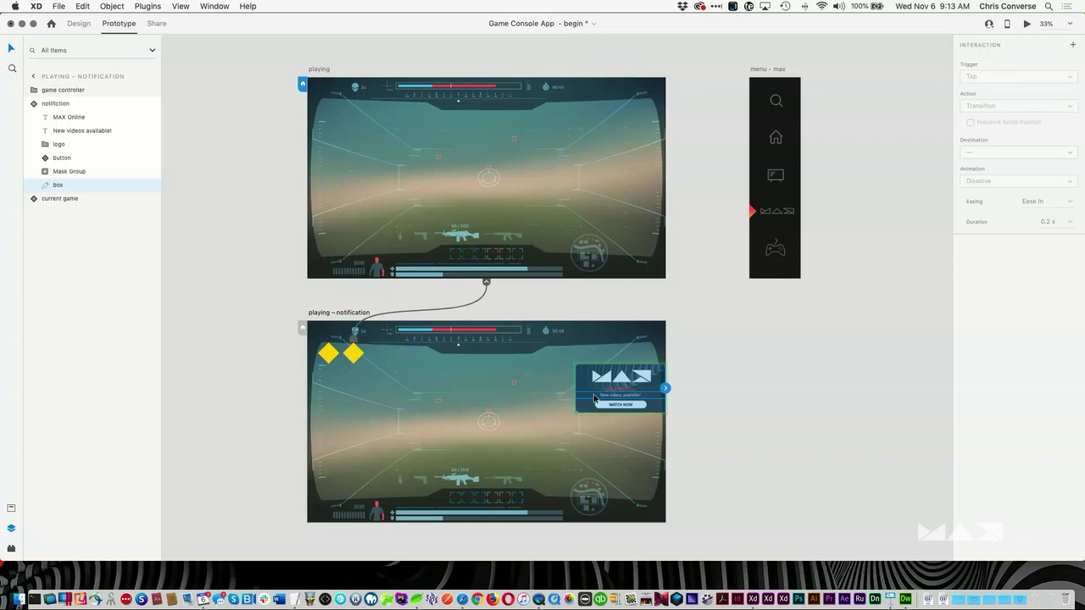
{"action": "left_click", "coordinate": [170, 307]}
{"action": "left_click", "coordinate": [320, 70]}
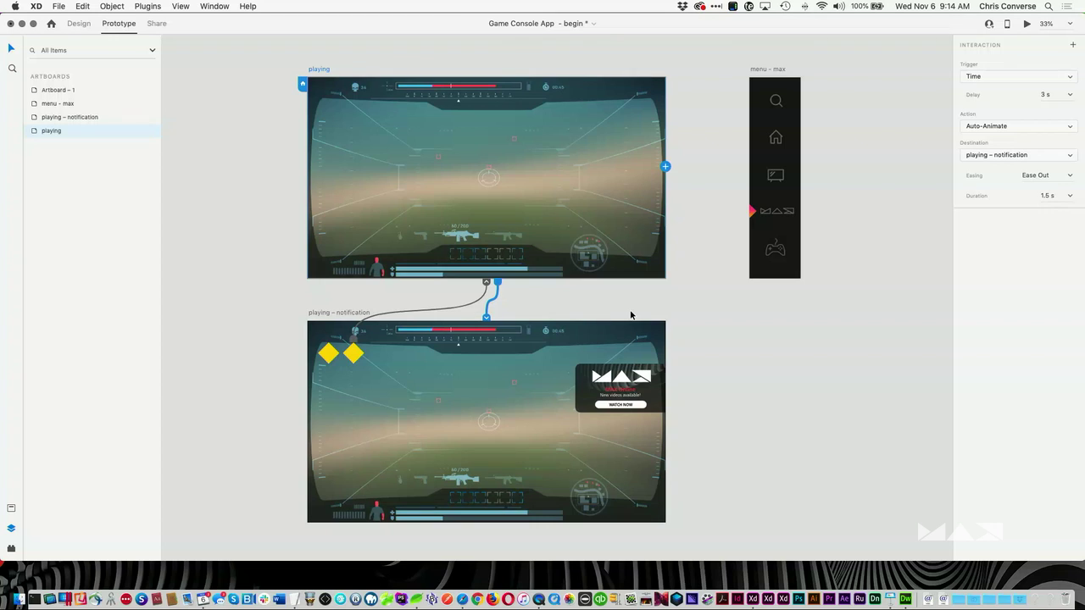
{"action": "left_click", "coordinate": [475, 126]}
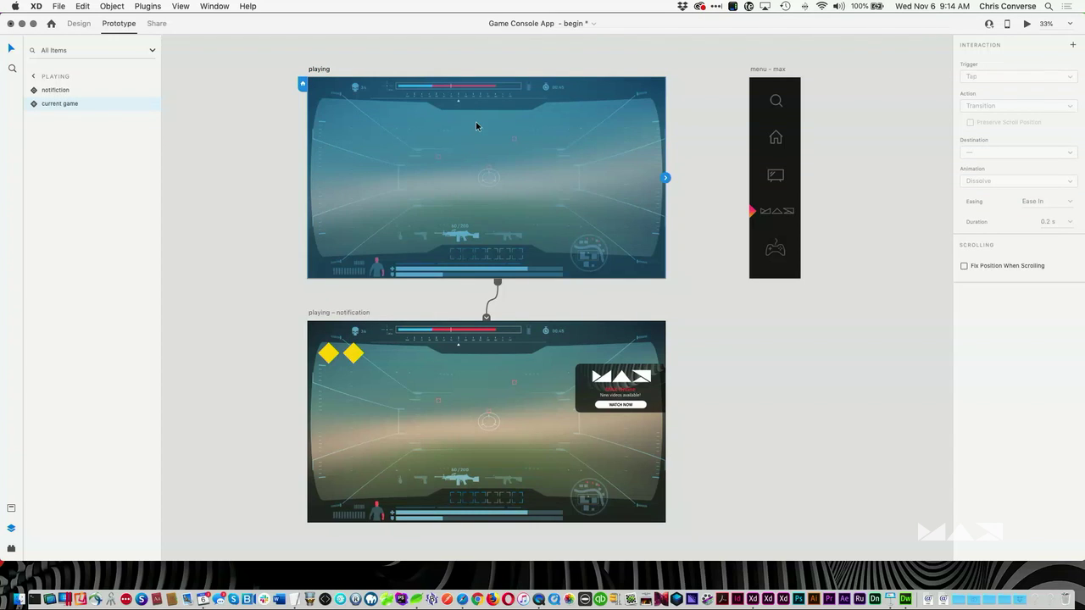
{"action": "key", "text": "super+Return"}
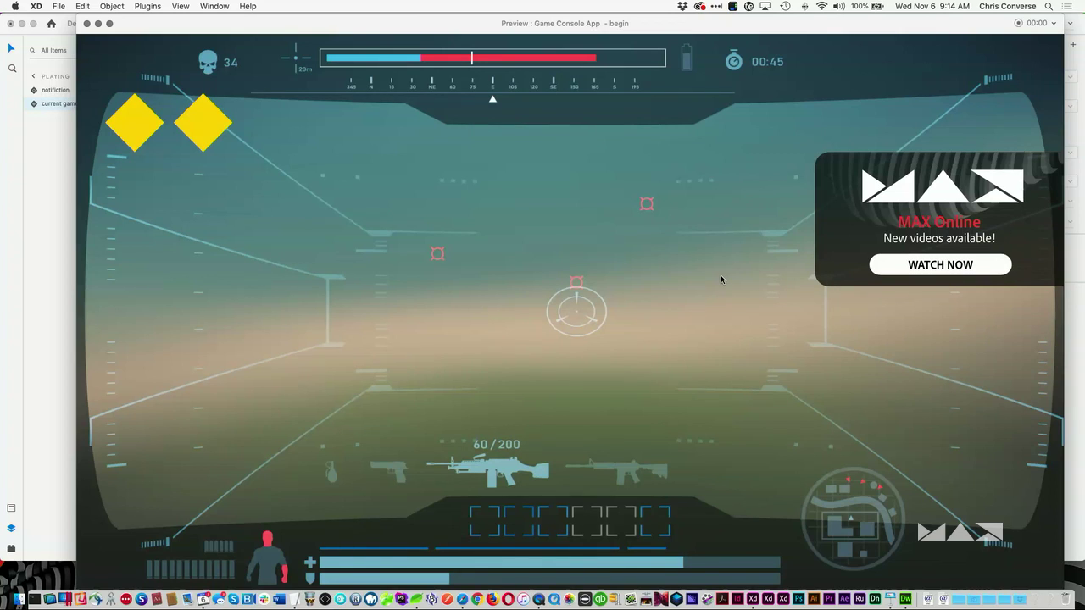
{"action": "key", "text": "super+w"}
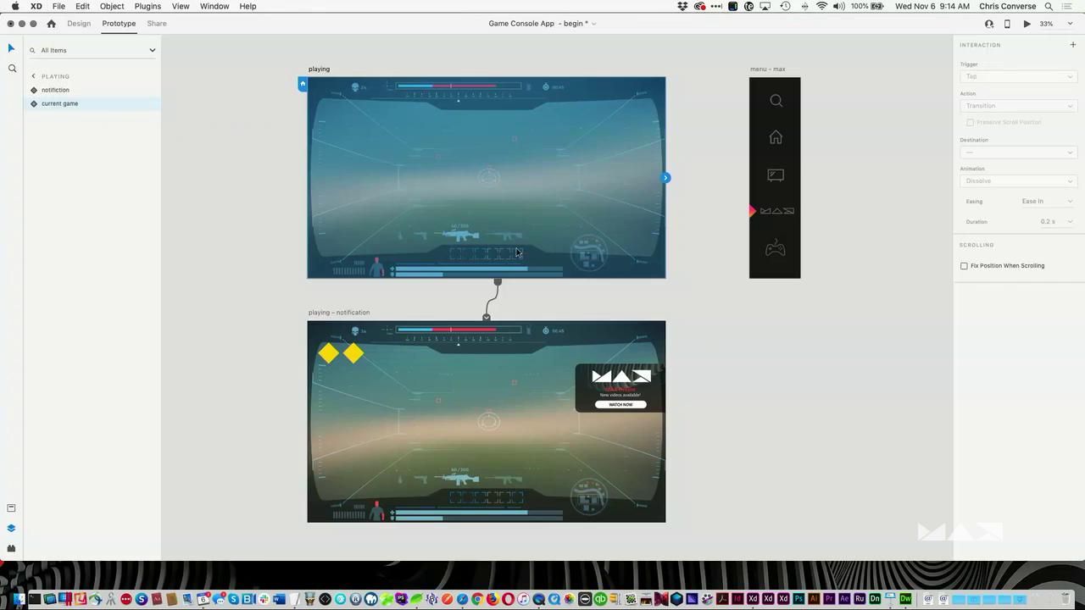
{"action": "left_click", "coordinate": [214, 194]}
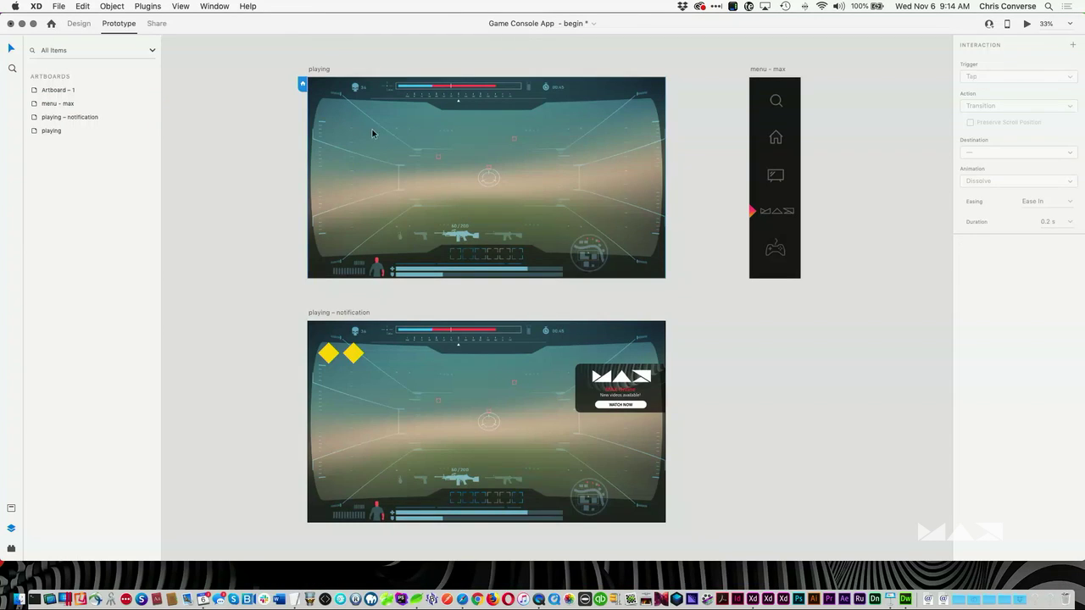
Step: Duplicate the playing – notification artboard below the original
{"action": "left_click", "coordinate": [583, 352]}
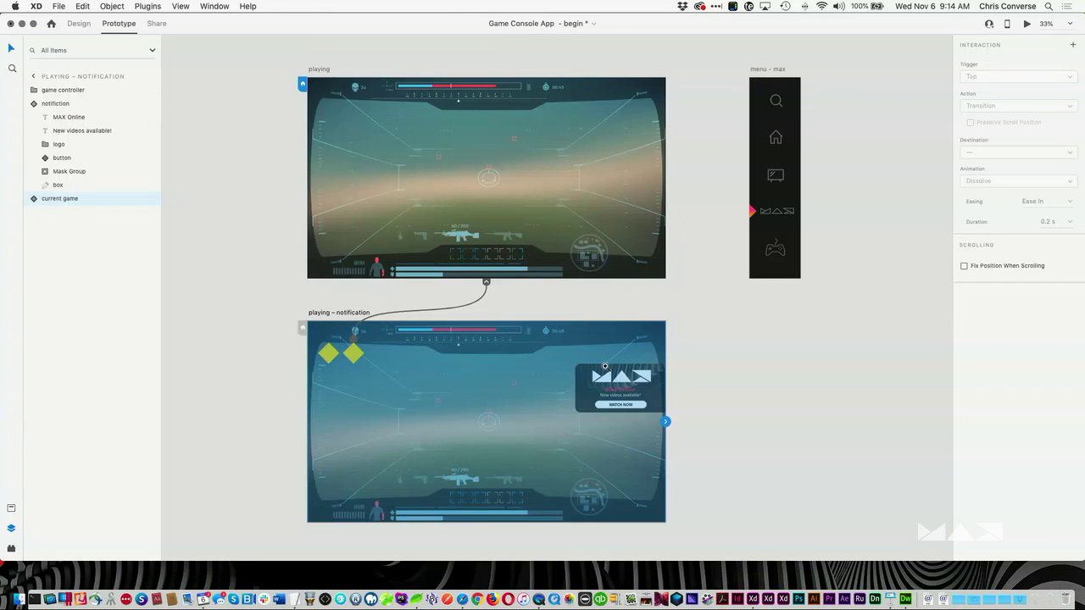
{"action": "left_click", "coordinate": [752, 373]}
{"action": "left_click_drag", "start_coordinate": [682, 391], "coordinate": [722, 184]}
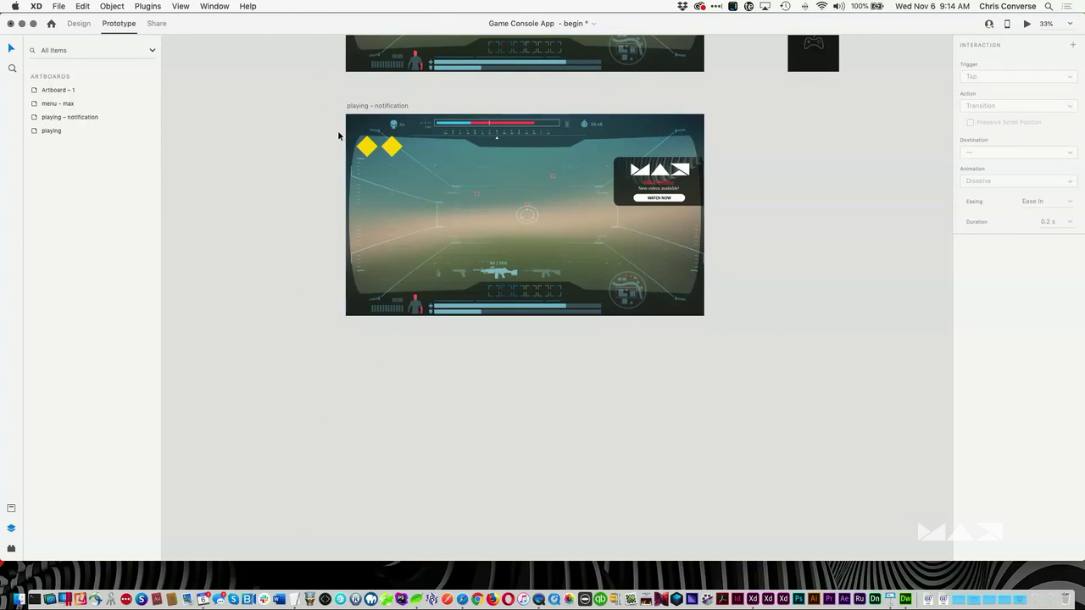
{"action": "left_click_drag", "start_coordinate": [360, 106], "coordinate": [399, 351]}
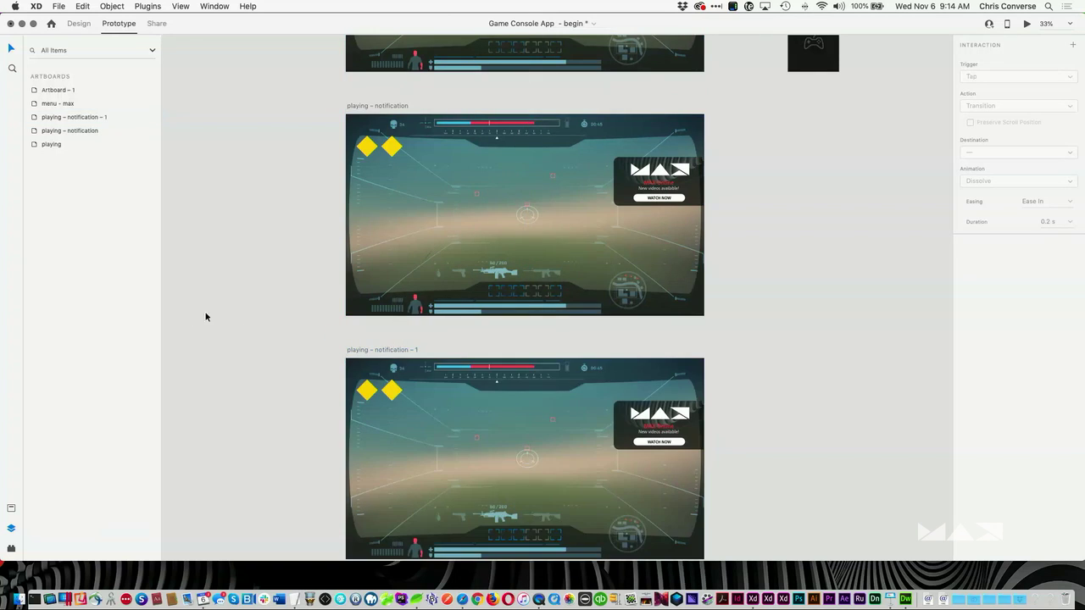
{"action": "scroll", "coordinate": [230, 189], "scroll_direction": "down", "scroll_amount": 3}
Step: Try shrinking the current game instance in the copy, then undo it
{"action": "left_click", "coordinate": [485, 321]}
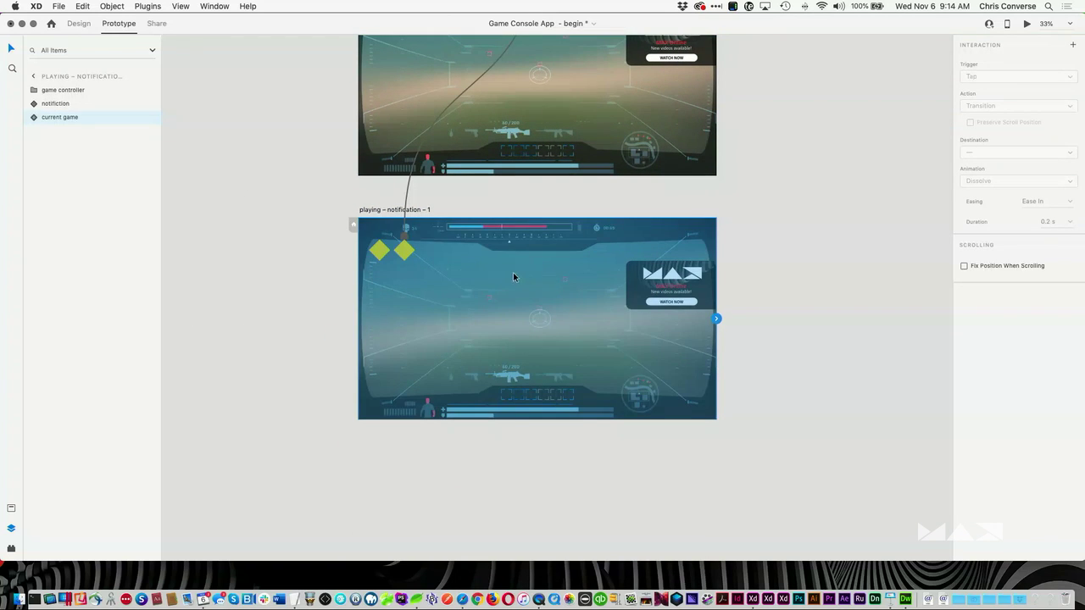
{"action": "left_click", "coordinate": [78, 23]}
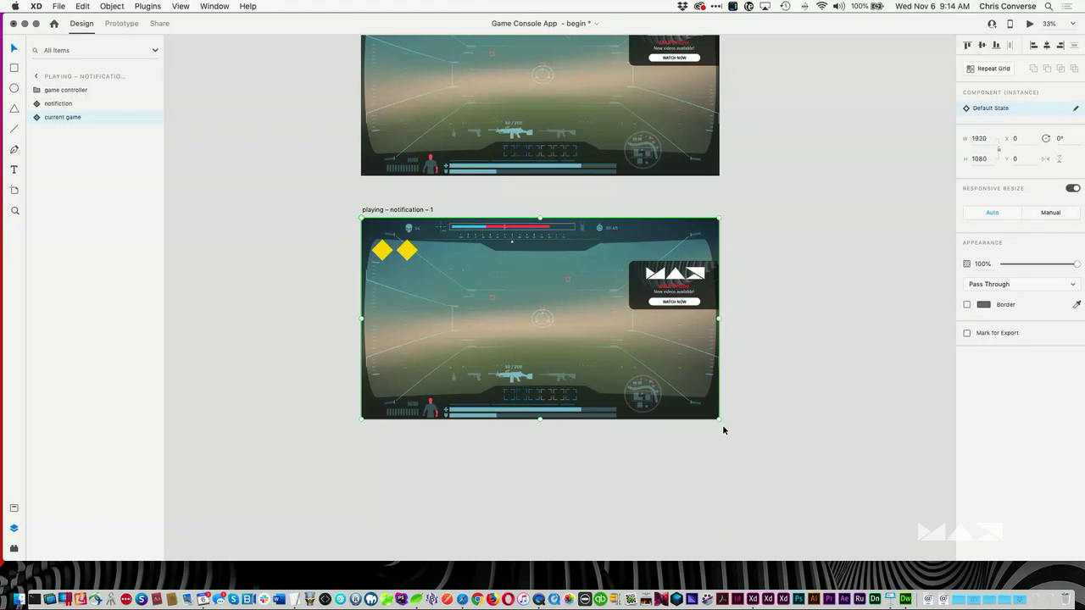
{"action": "left_click_drag", "start_coordinate": [721, 420], "coordinate": [655, 349]}
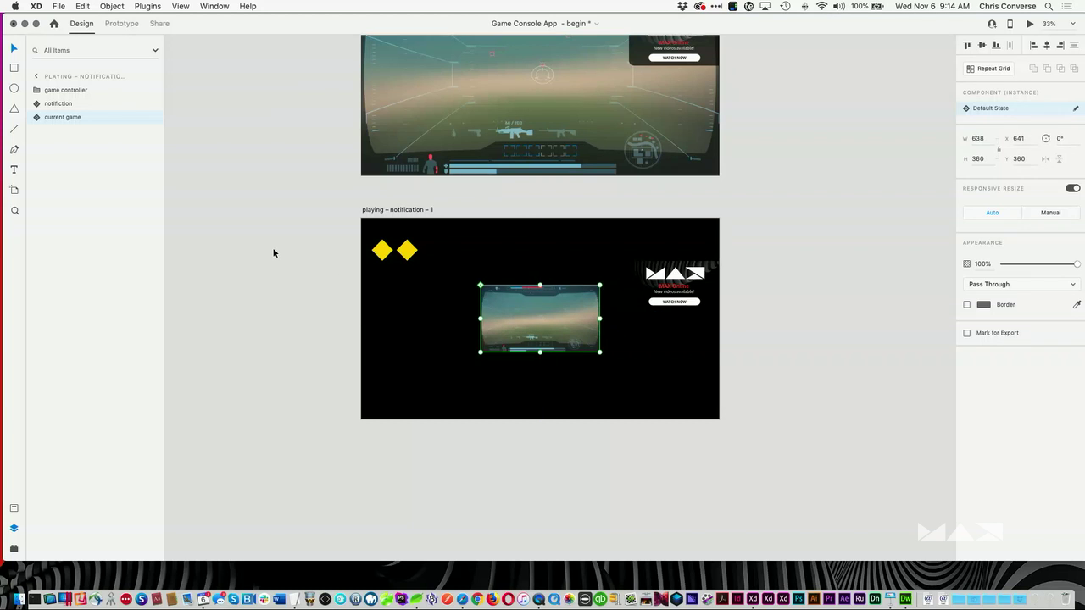
{"action": "key", "text": "ctrl+z"}
{"action": "key", "text": "ctrl+z"}
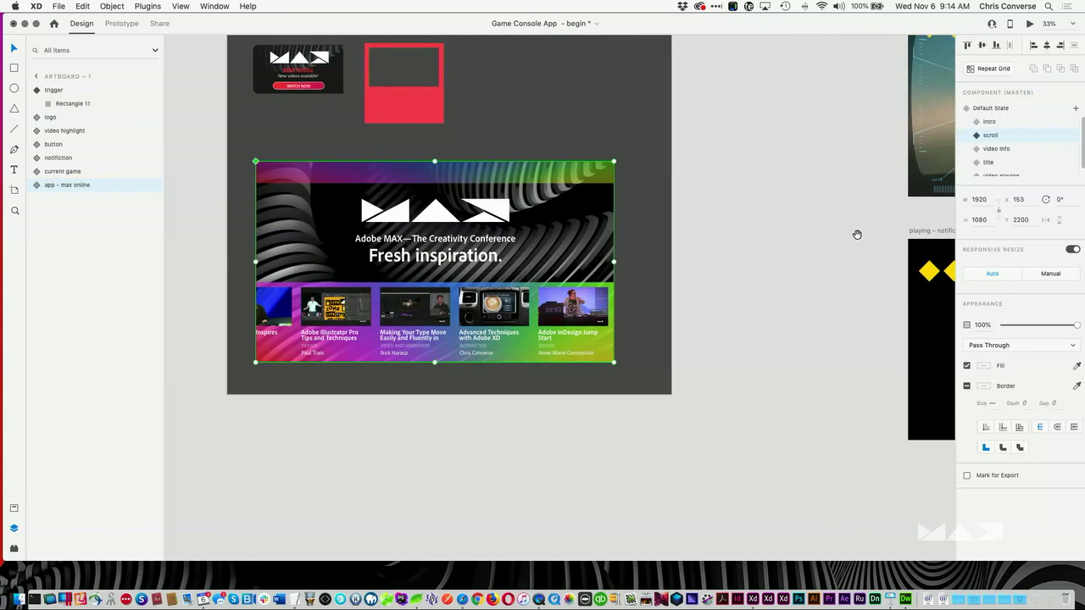
Step: Paste the app - max online component into playing – notification – 1
{"action": "left_click_drag", "start_coordinate": [857, 232], "coordinate": [305, 110]}
{"action": "left_click", "coordinate": [414, 240]}
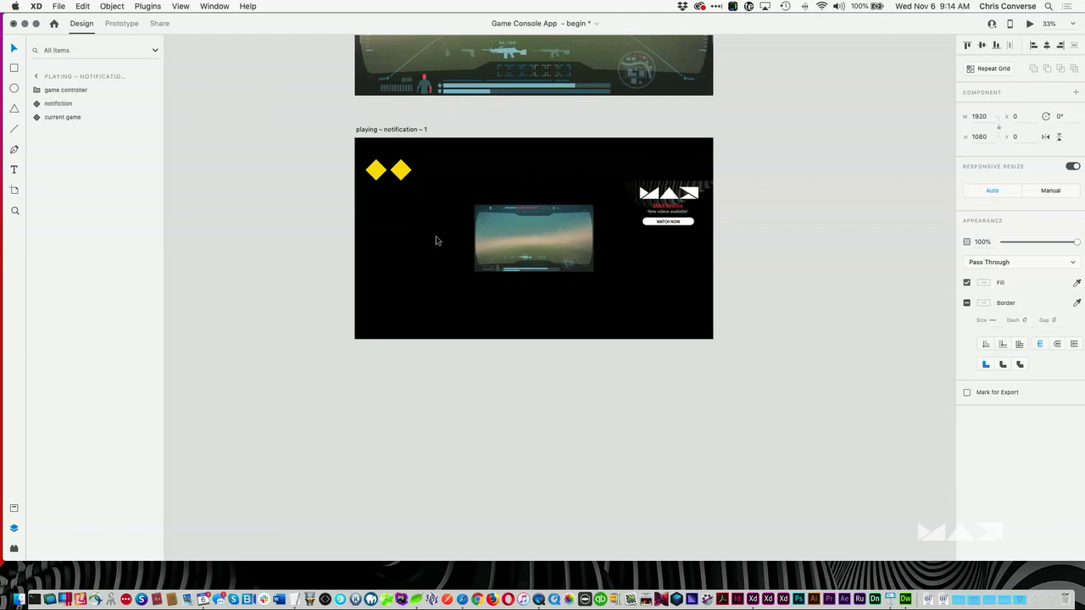
{"action": "key", "text": "ctrl+v"}
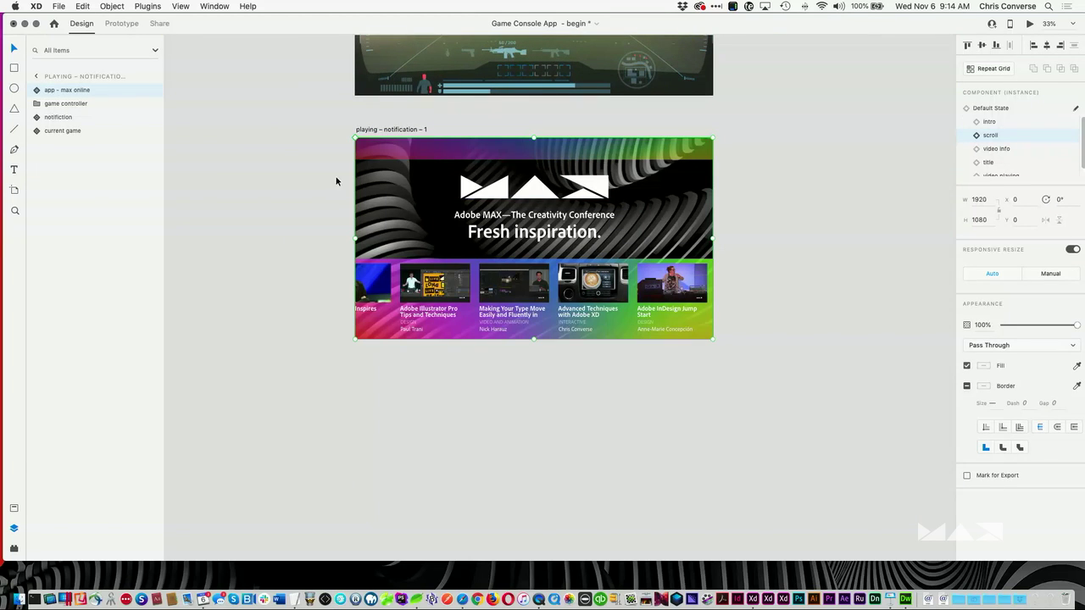
{"action": "left_click_drag", "start_coordinate": [320, 174], "coordinate": [315, 356]}
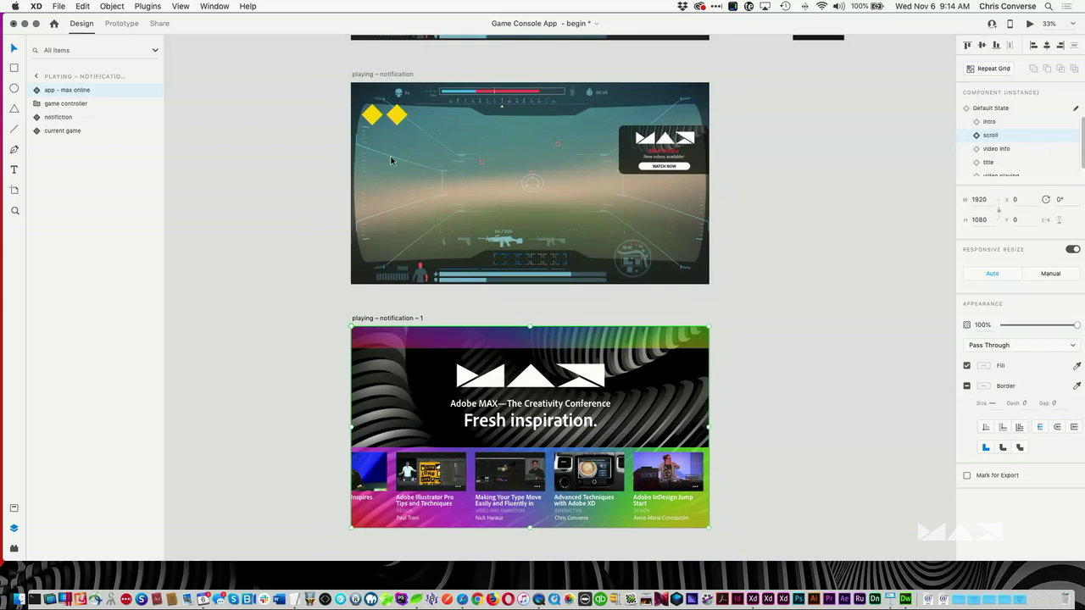
Step: Duplicate the trigger - exit diamond and place the copy just below the WATCH NOW button
{"action": "left_click", "coordinate": [402, 114]}
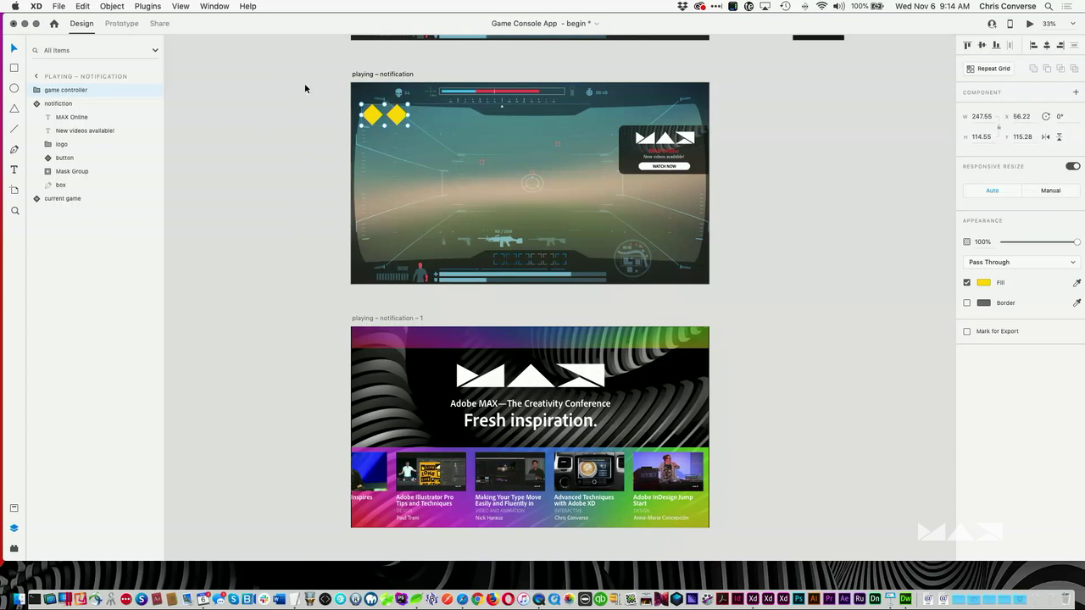
{"action": "left_click", "coordinate": [34, 89]}
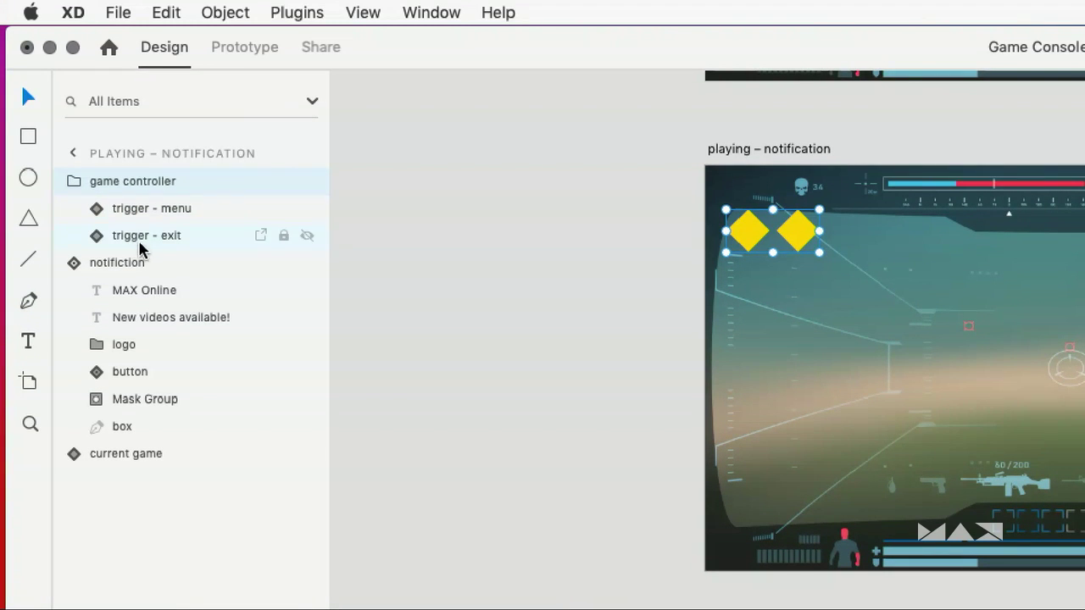
{"action": "left_click", "coordinate": [142, 246]}
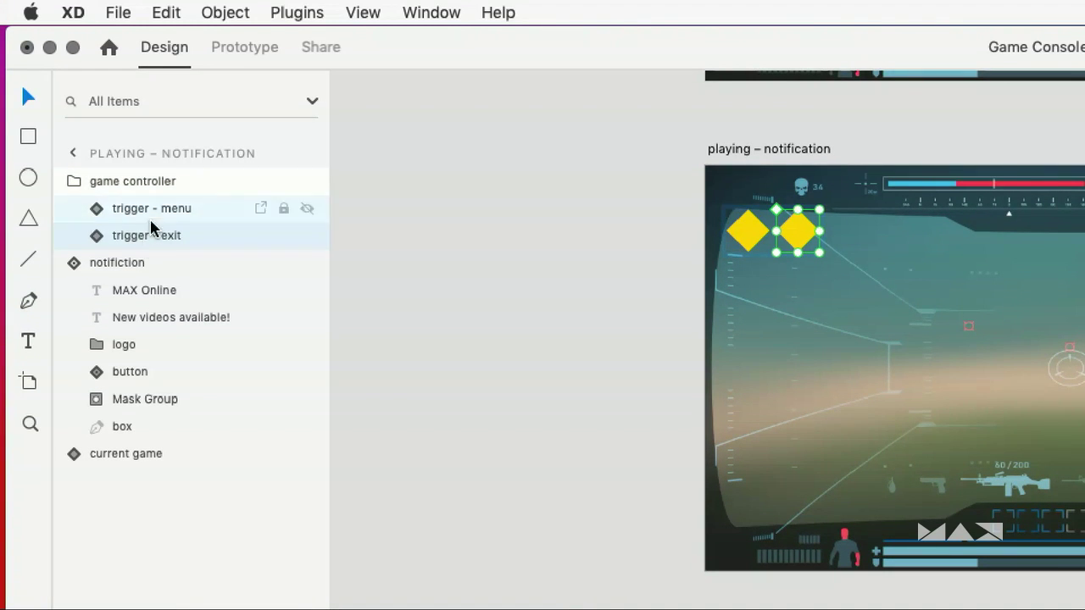
{"action": "key", "text": "super+d"}
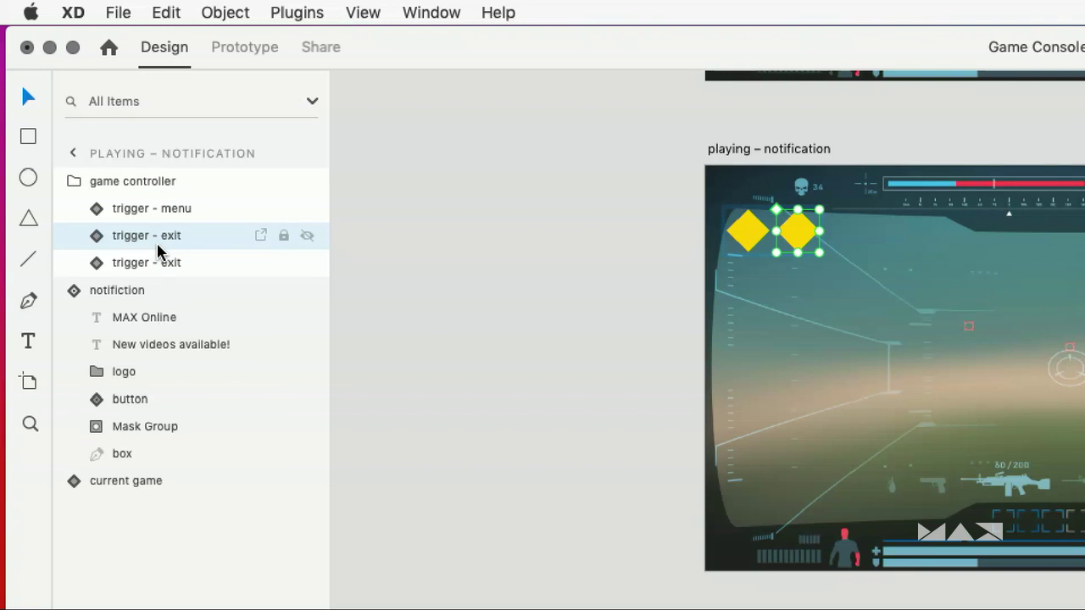
{"action": "left_click", "coordinate": [154, 260]}
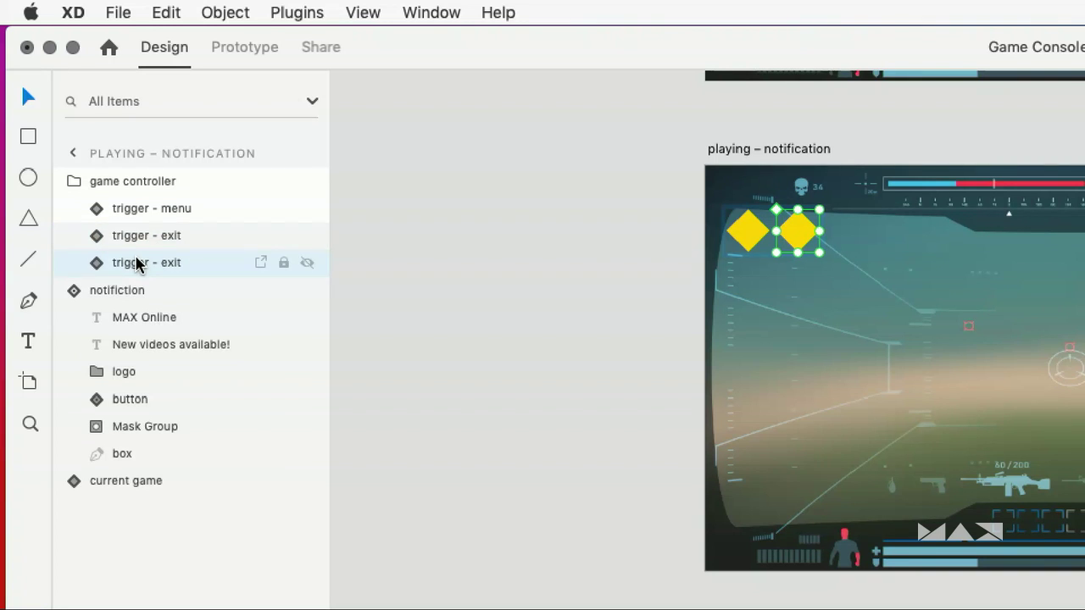
{"action": "key", "text": "shift+Down"}
{"action": "key", "text": "shift+Right"}
{"action": "key", "text": "shift+Right"}
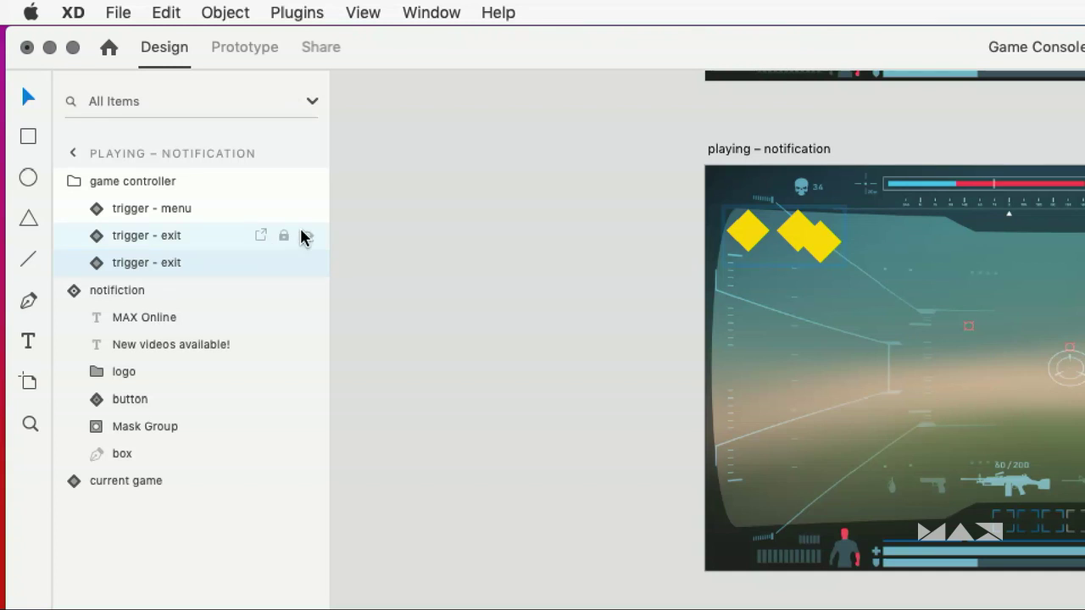
{"action": "scroll", "coordinate": [358, 119], "scroll_direction": "right", "scroll_amount": 5}
{"action": "left_click_drag", "start_coordinate": [610, 174], "coordinate": [923, 220]}
{"action": "scroll", "coordinate": [722, 268], "scroll_direction": "right", "scroll_amount": 2}
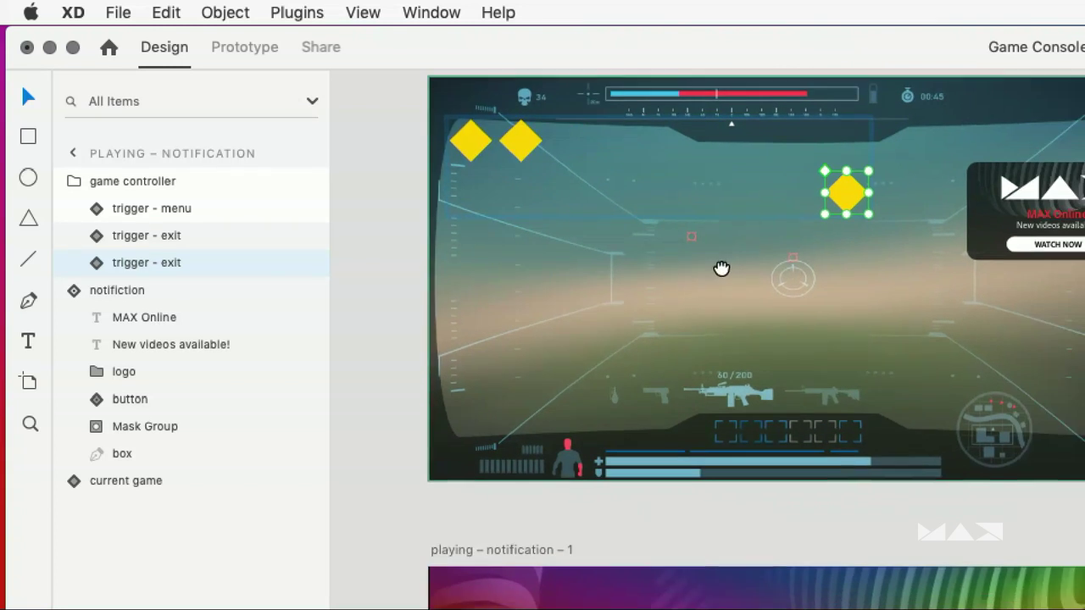
{"action": "scroll", "coordinate": [721, 268], "scroll_direction": "right", "scroll_amount": 3}
{"action": "left_click_drag", "start_coordinate": [679, 178], "coordinate": [880, 263]}
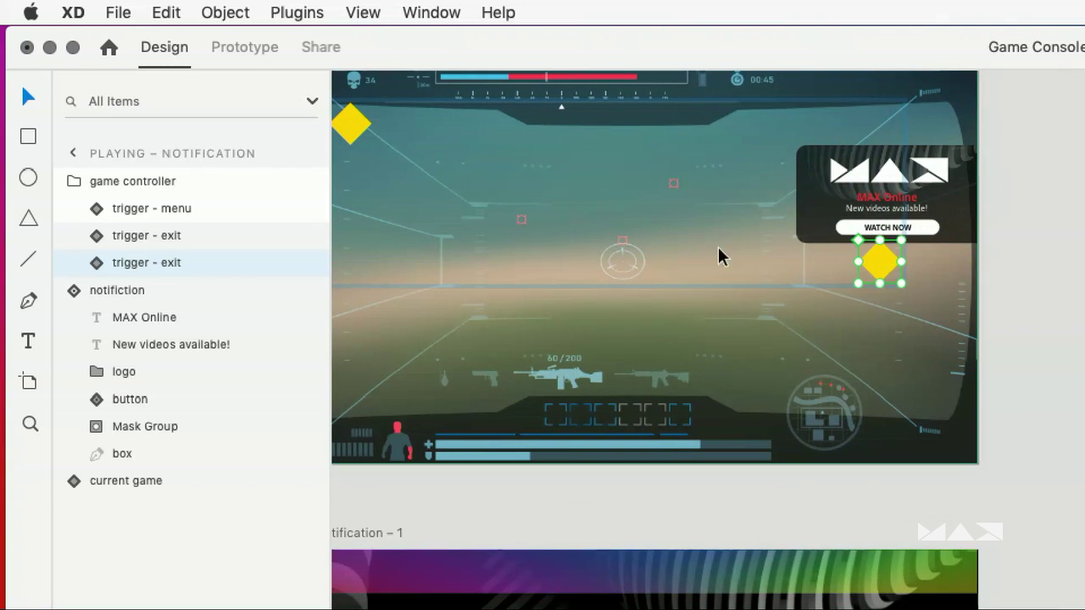
Step: Rename the copied diamond's layer to 'trigger - max' and switch to Prototype mode
{"action": "double_click", "coordinate": [140, 264]}
{"action": "key", "text": "Right"}
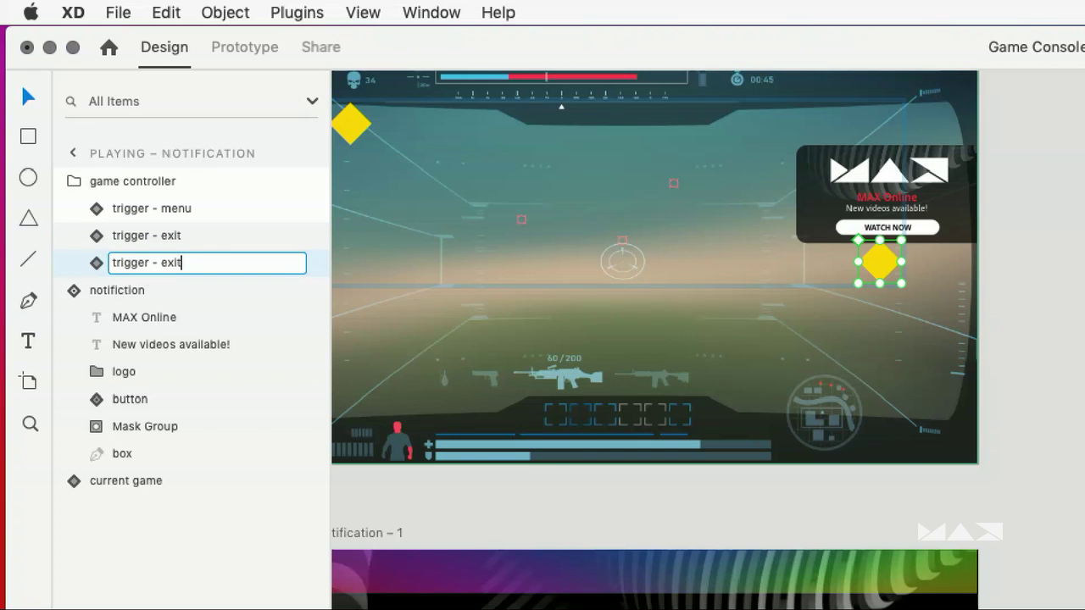
{"action": "key", "text": "BackSpace"}
{"action": "key", "text": "BackSpace"}
{"action": "key", "text": "BackSpace"}
{"action": "key", "text": "BackSpace"}
{"action": "type", "text": "max"}
{"action": "key", "text": "Return"}
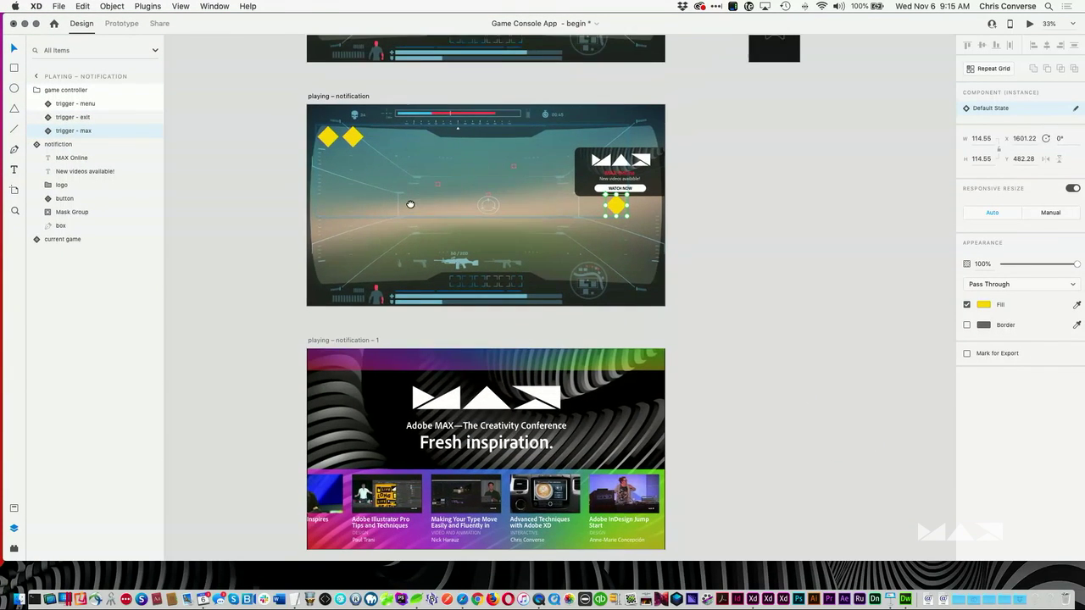
{"action": "left_click", "coordinate": [119, 24]}
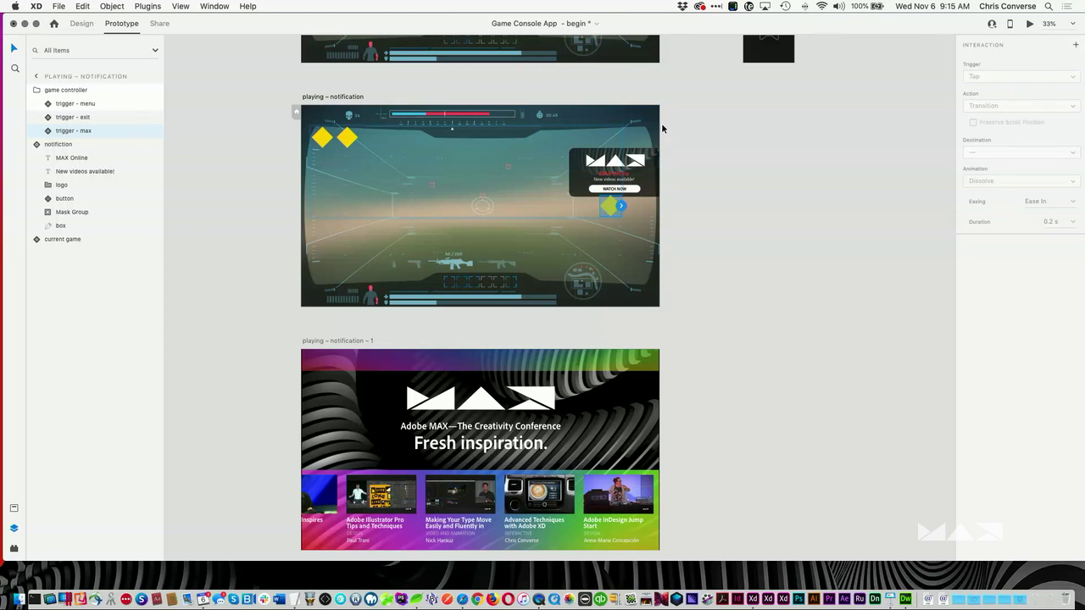
{"action": "left_click", "coordinate": [15, 6]}
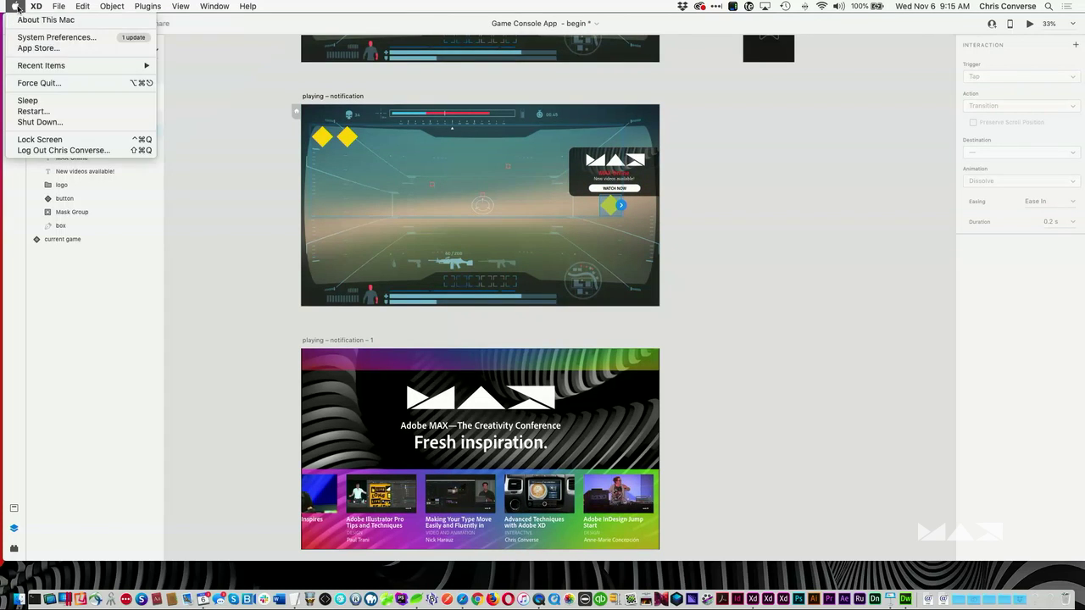
{"action": "left_click", "coordinate": [50, 38]}
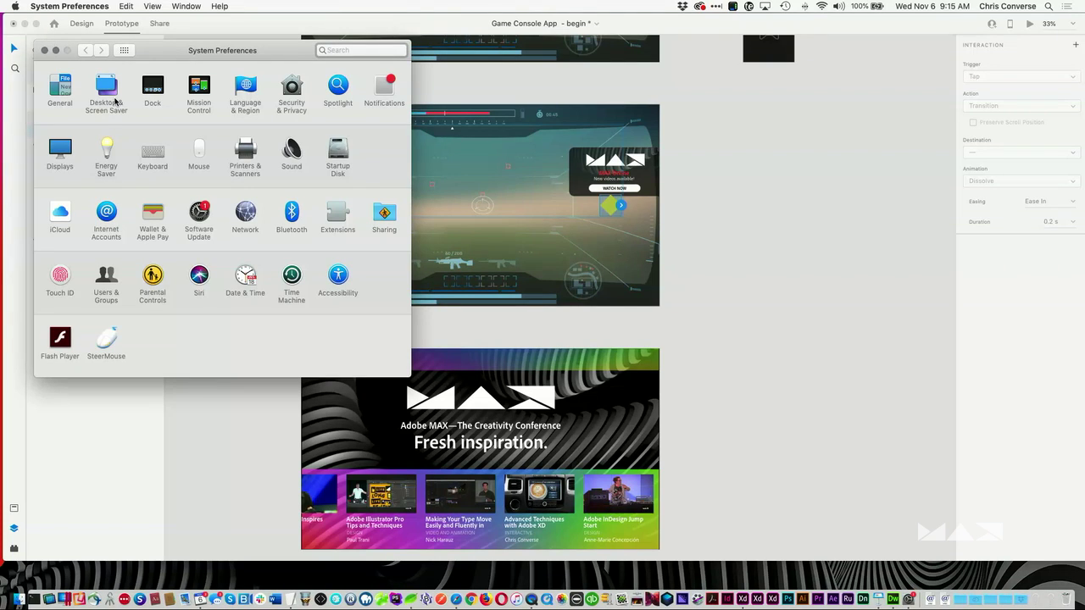
{"action": "left_click", "coordinate": [292, 214]}
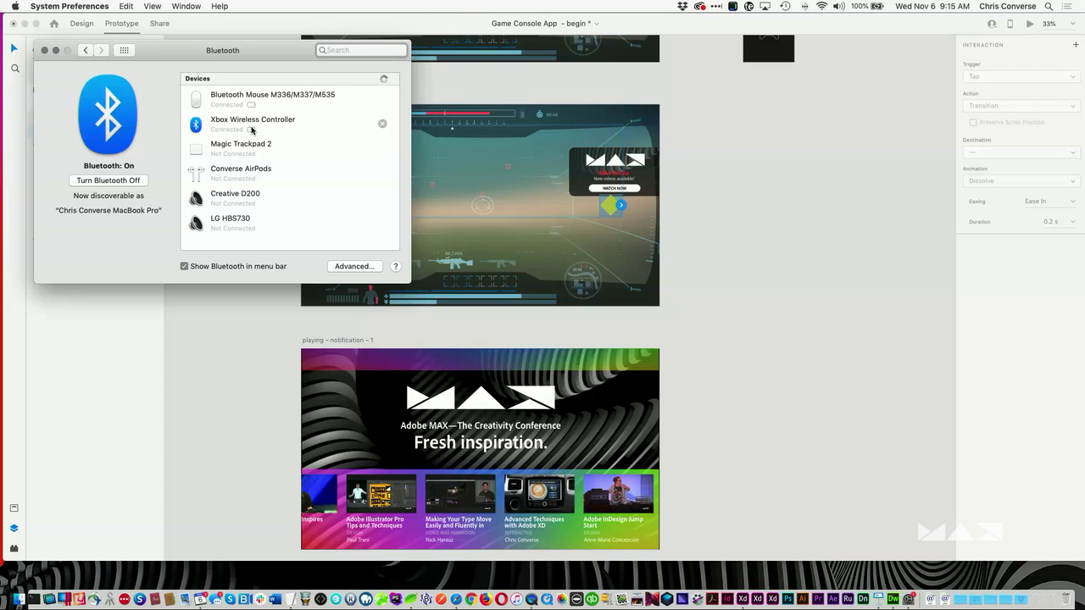
{"action": "left_click", "coordinate": [226, 125]}
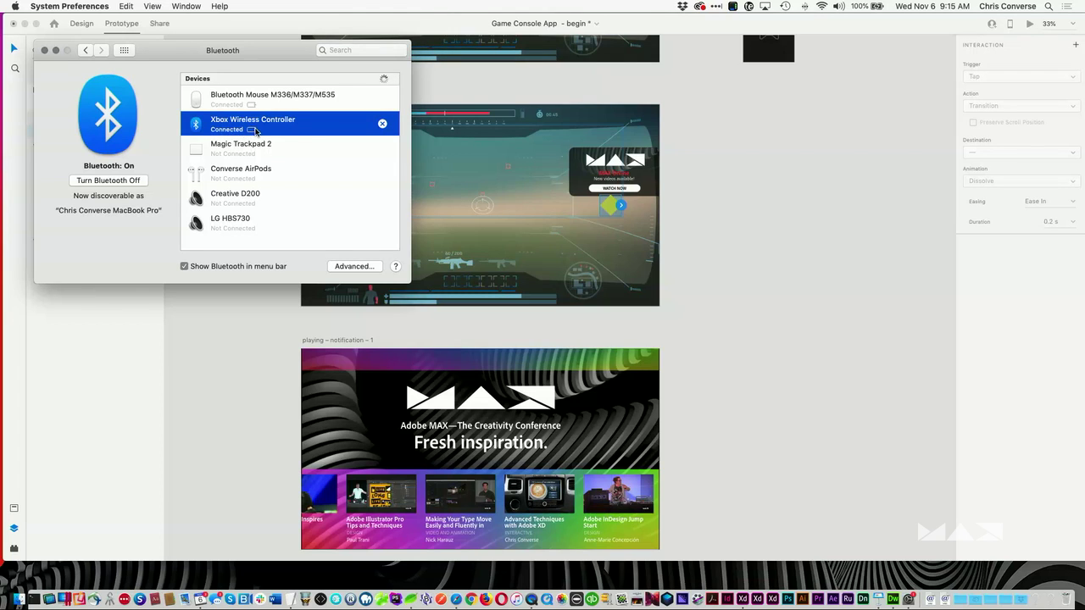
{"action": "left_click", "coordinate": [124, 50]}
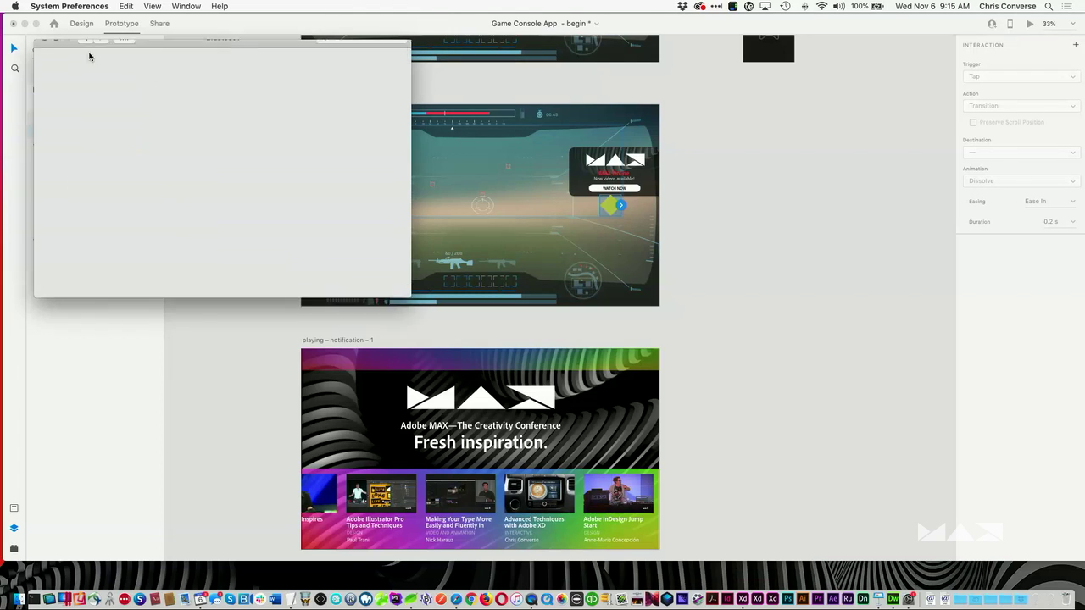
{"action": "left_click", "coordinate": [44, 50]}
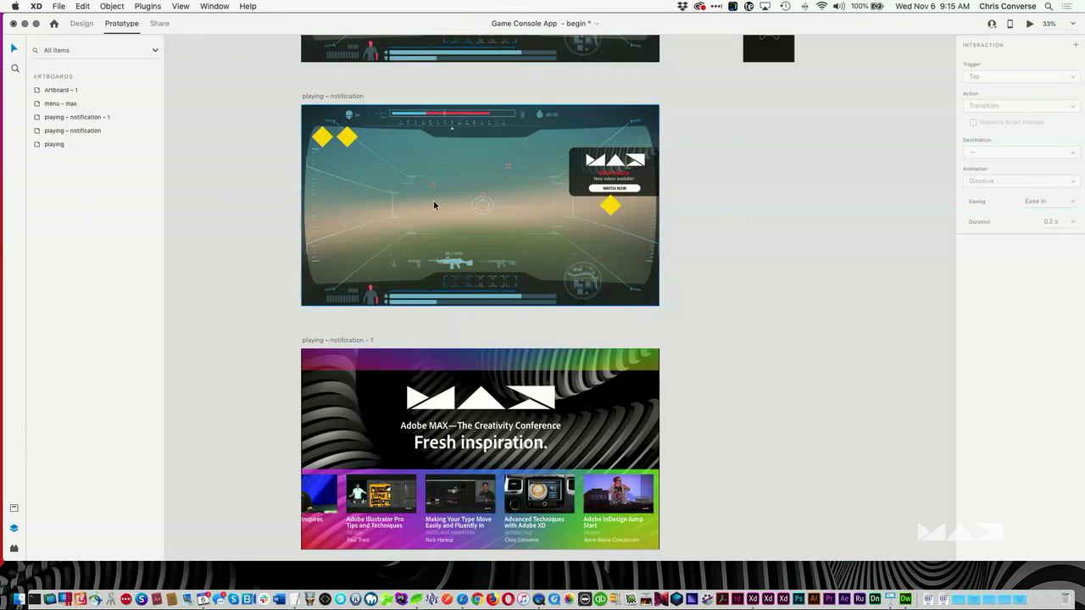
Step: Fit XD into the right half beside QuickTime's camera view, then select the trigger - max diamond
{"action": "key", "text": "ctrl+alt+Right"}
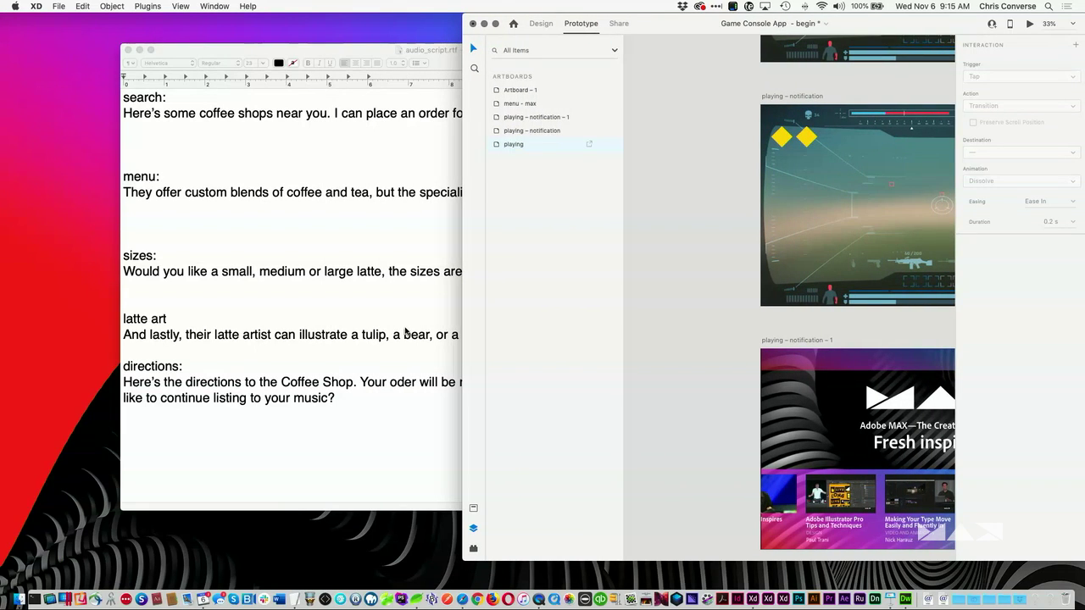
{"action": "key", "text": "super+Tab"}
{"action": "key", "text": "super+Tab"}
{"action": "key", "text": "super+Tab"}
{"action": "key", "text": "super+Tab"}
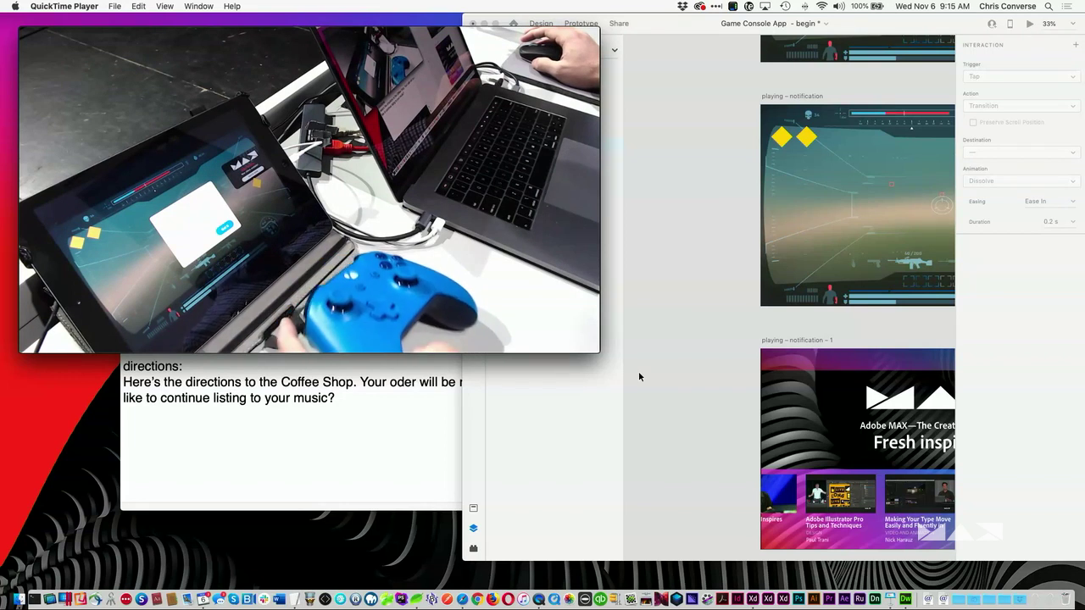
{"action": "left_click", "coordinate": [724, 93]}
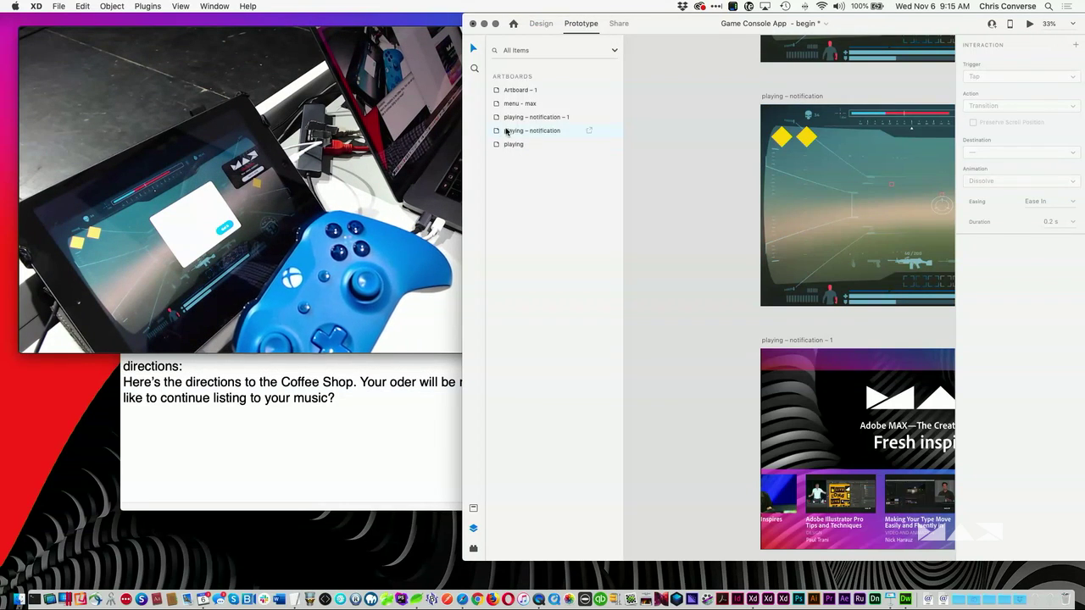
{"action": "left_click_drag", "start_coordinate": [464, 114], "coordinate": [562, 113]}
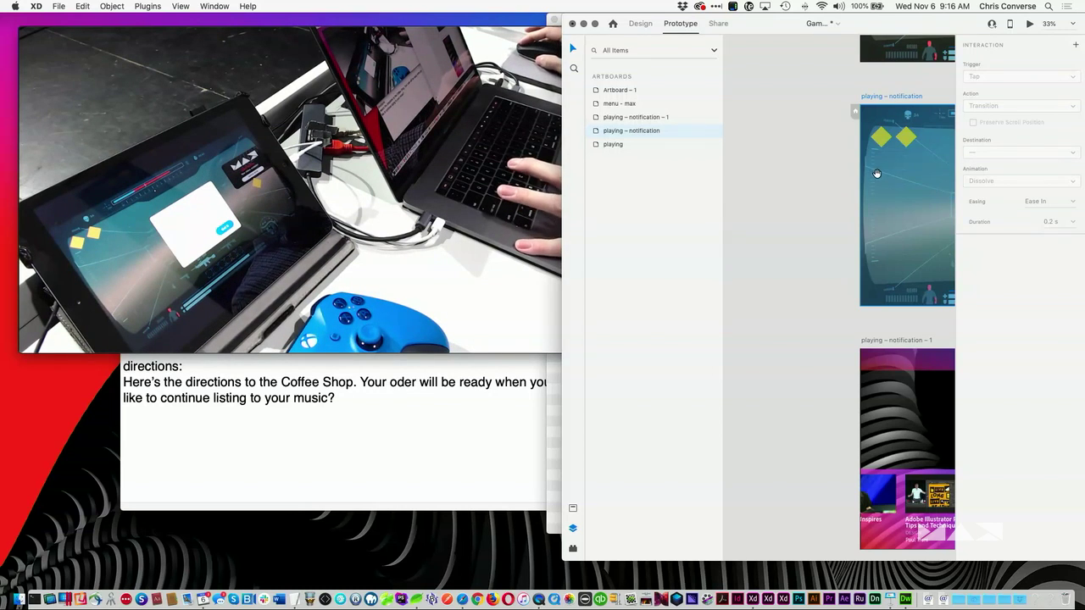
{"action": "scroll", "coordinate": [727, 178], "scroll_direction": "right", "scroll_amount": 5}
{"action": "left_click", "coordinate": [881, 167]}
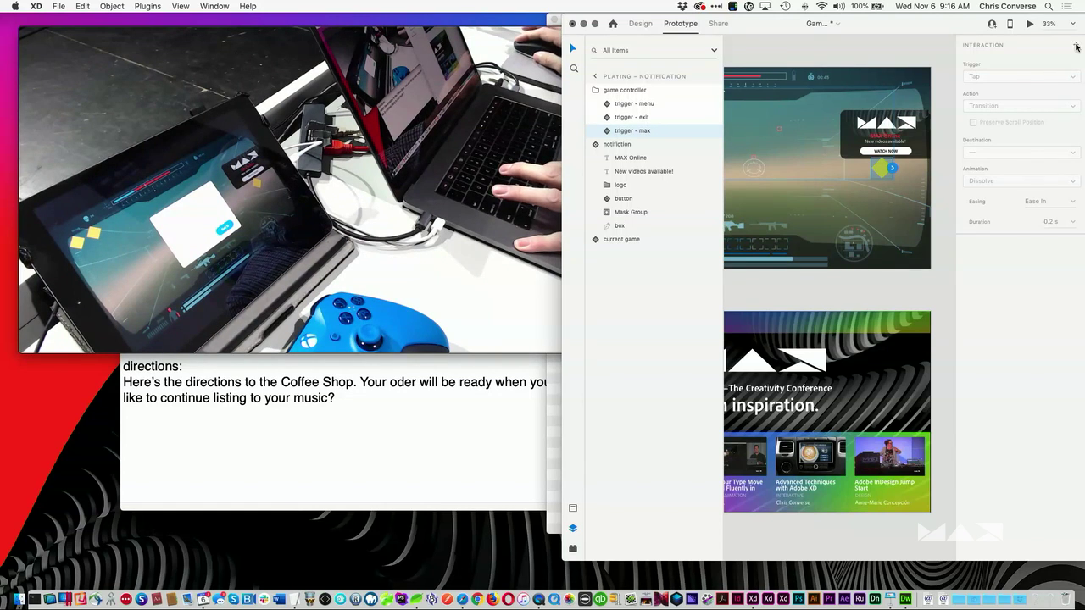
Step: Add an interaction to trigger - max with a Keys & Gamepad trigger assigned to the Y button
{"action": "left_click", "coordinate": [1076, 45]}
{"action": "left_click", "coordinate": [1000, 77]}
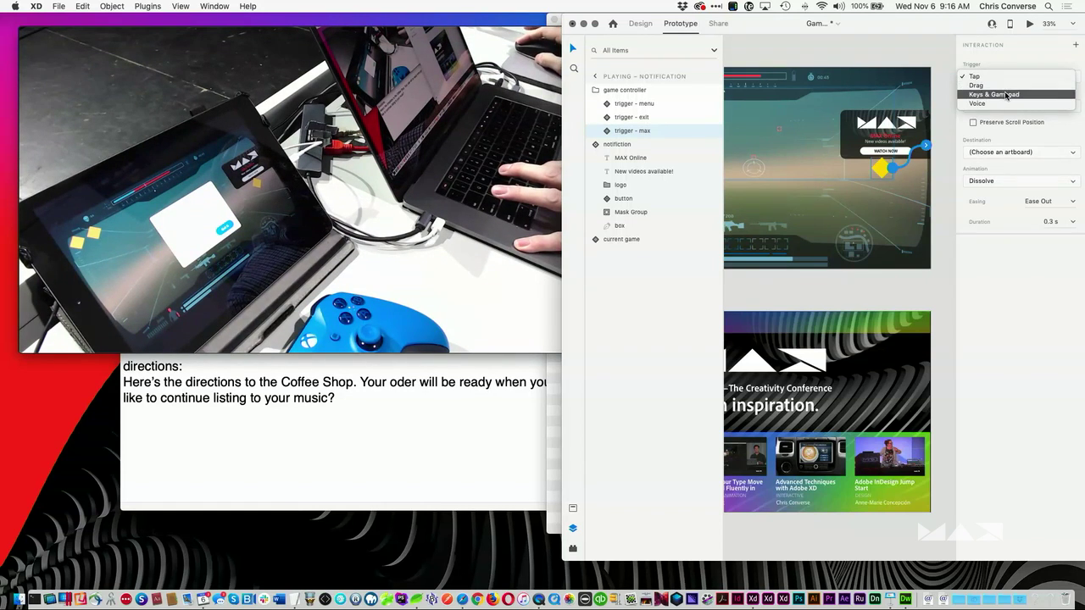
{"action": "left_click", "coordinate": [1000, 95]}
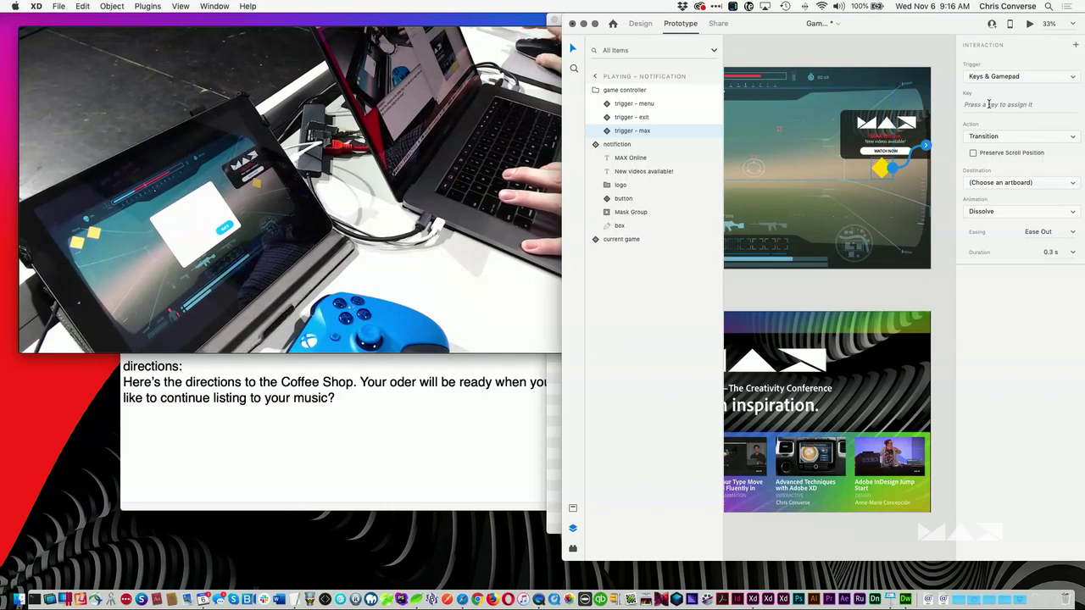
{"action": "left_click", "coordinate": [986, 105]}
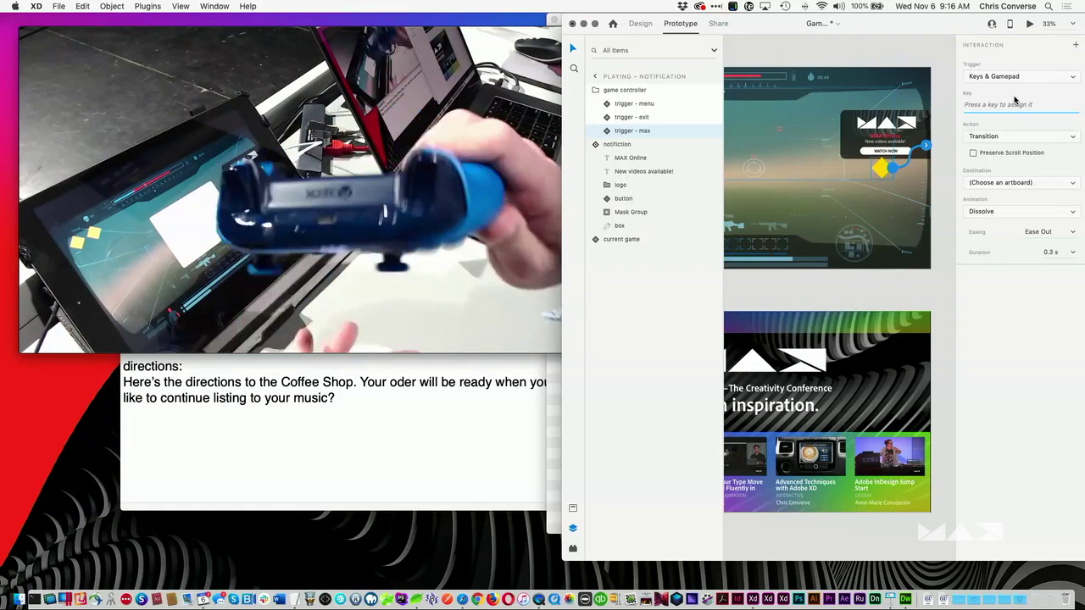
{"action": "key", "text": "y"}
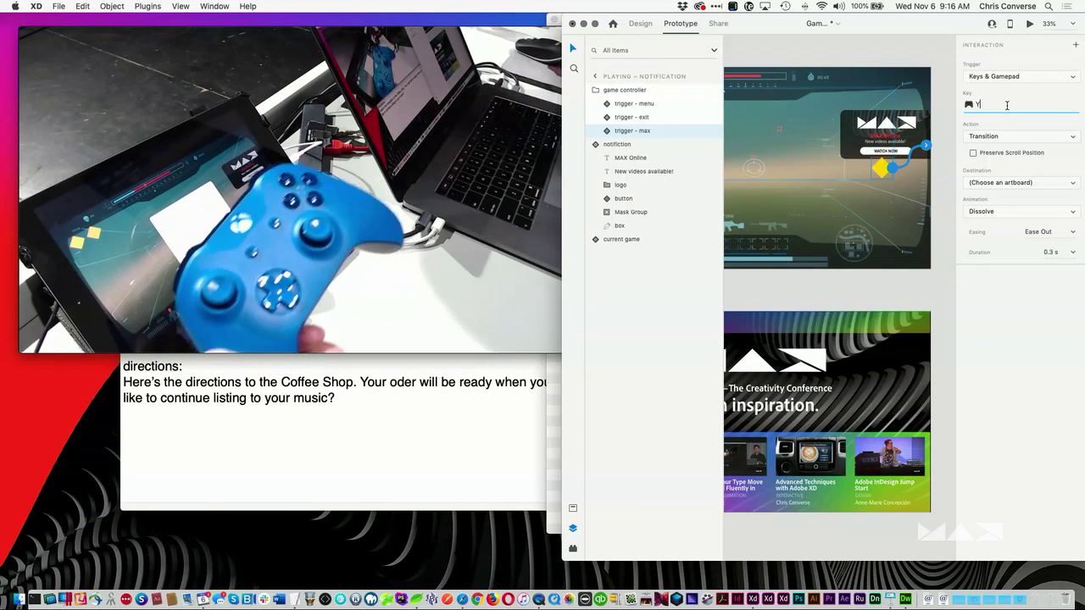
{"action": "left_click", "coordinate": [994, 105]}
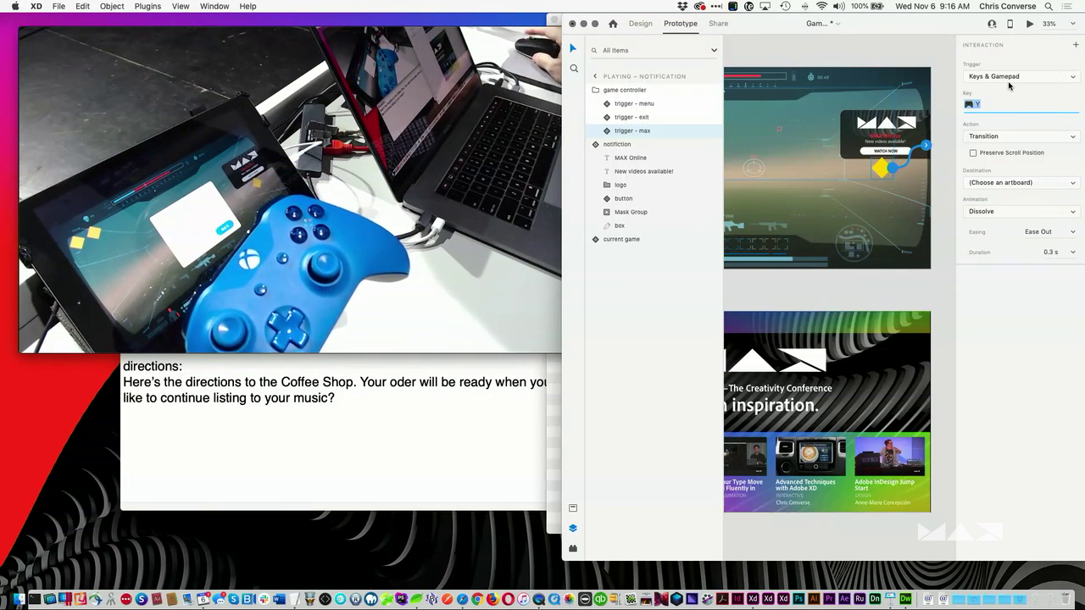
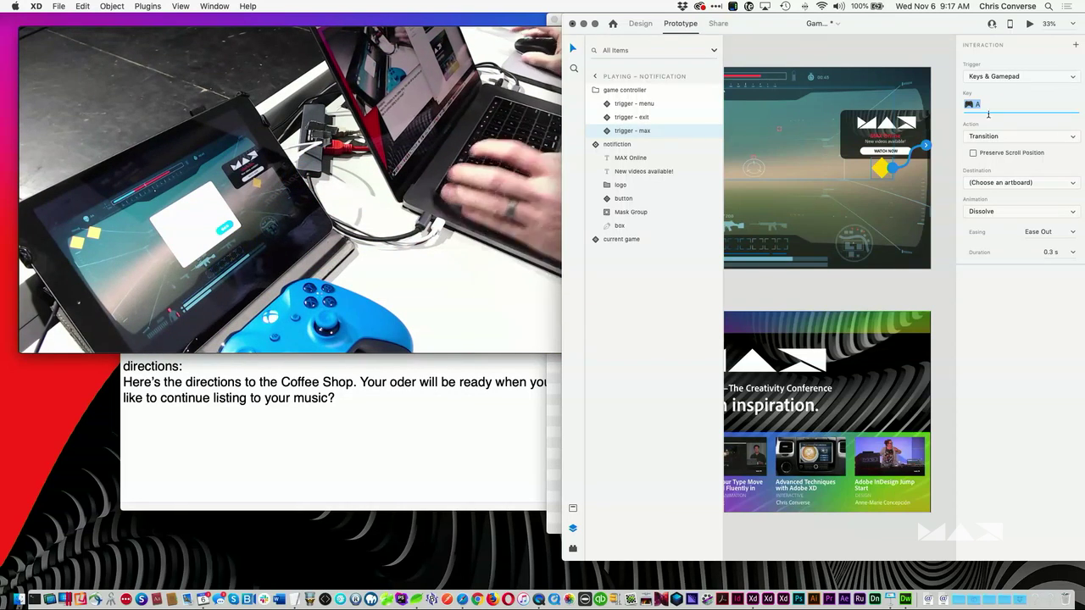
Step: Set trigger – max to Auto-Animate to menu – max, then widen the window and deselect
{"action": "left_click", "coordinate": [975, 140]}
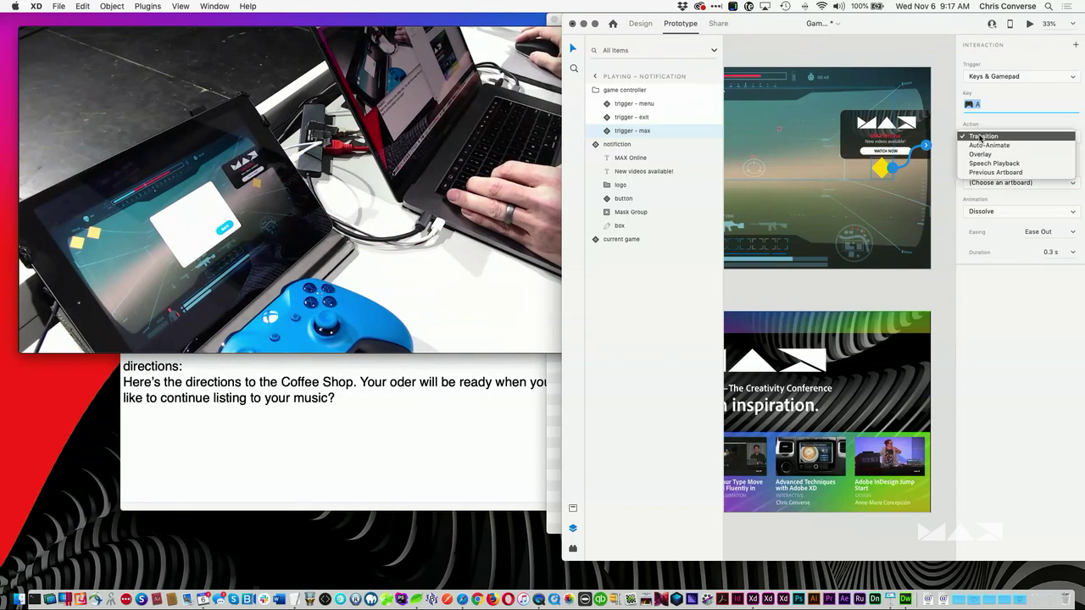
{"action": "left_click", "coordinate": [1013, 154]}
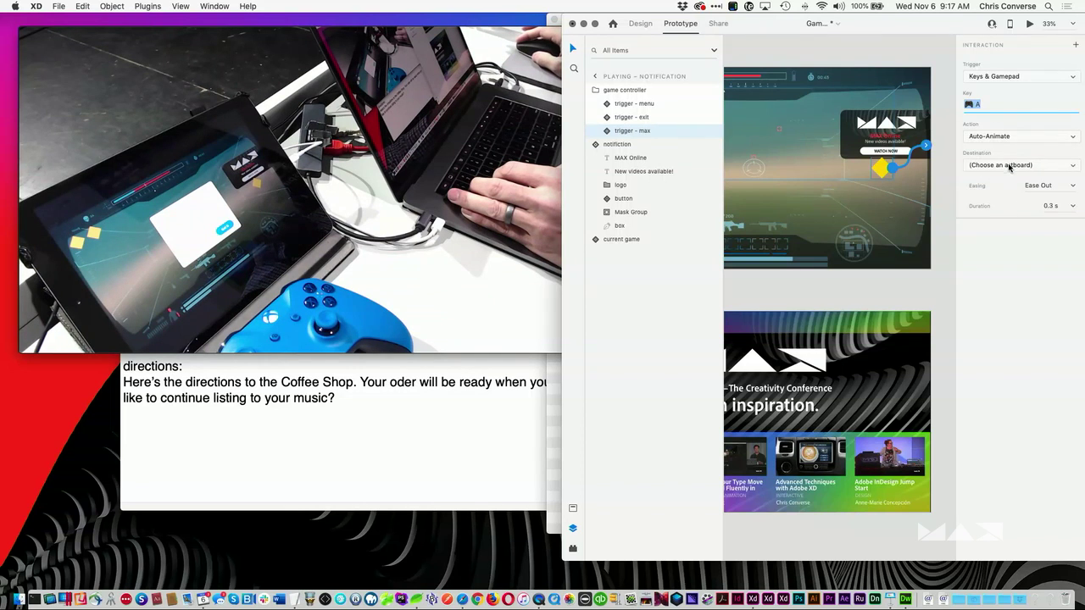
{"action": "left_click", "coordinate": [1013, 165]}
{"action": "left_click", "coordinate": [1008, 198]}
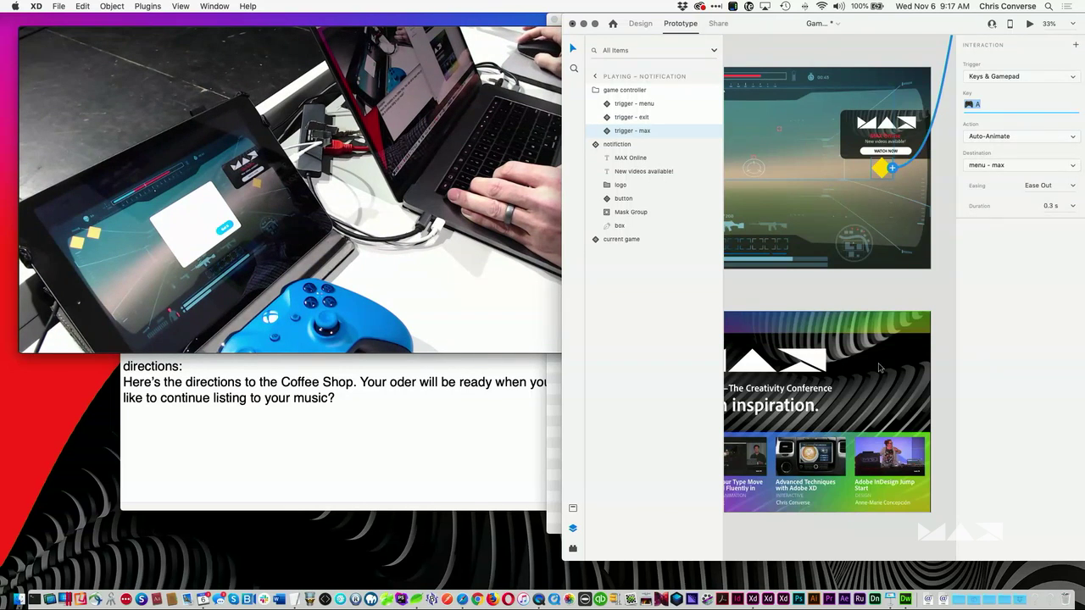
{"action": "left_click_drag", "start_coordinate": [564, 41], "coordinate": [214, 41]}
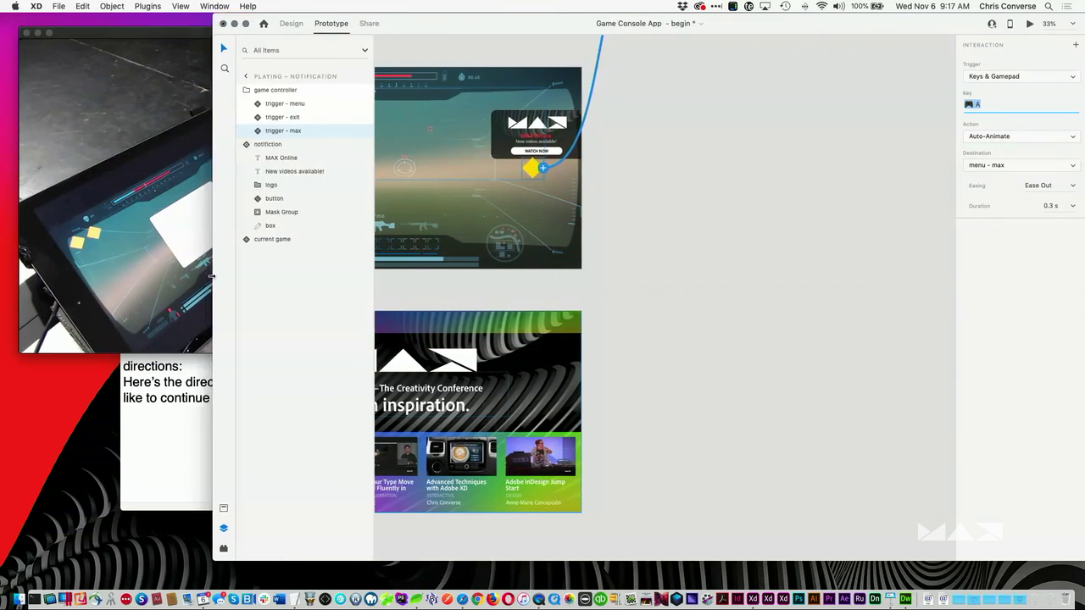
{"action": "left_click", "coordinate": [775, 225]}
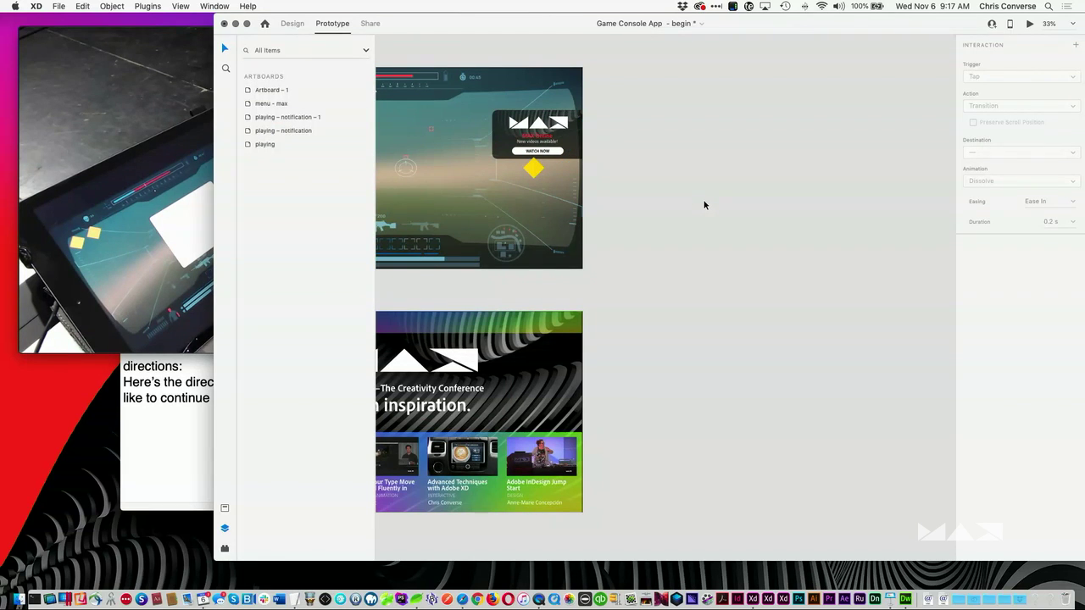
{"action": "key", "text": "super+Return"}
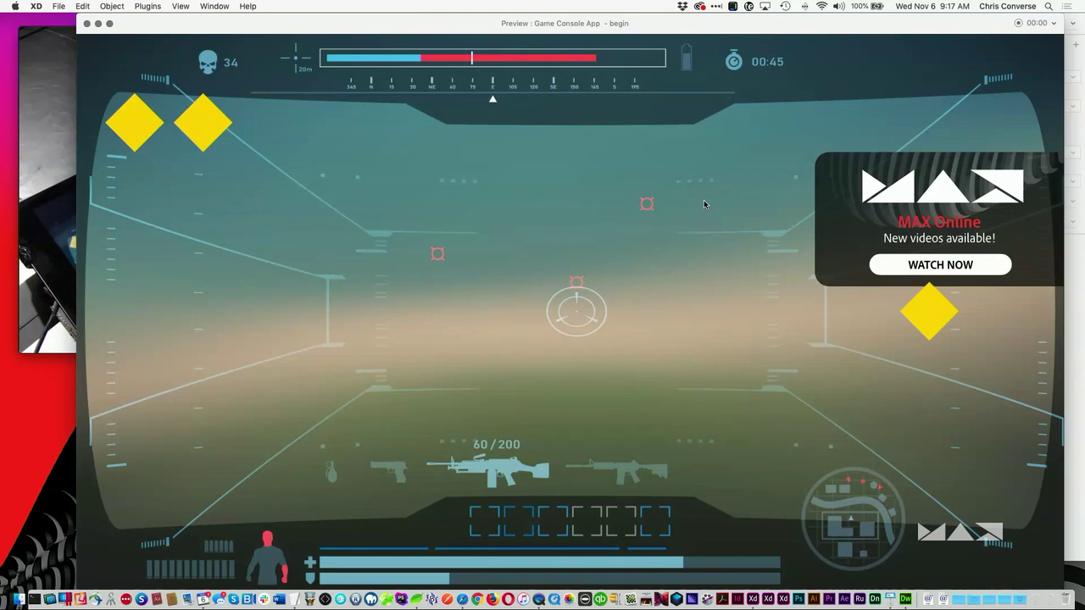
{"action": "key", "text": "Escape"}
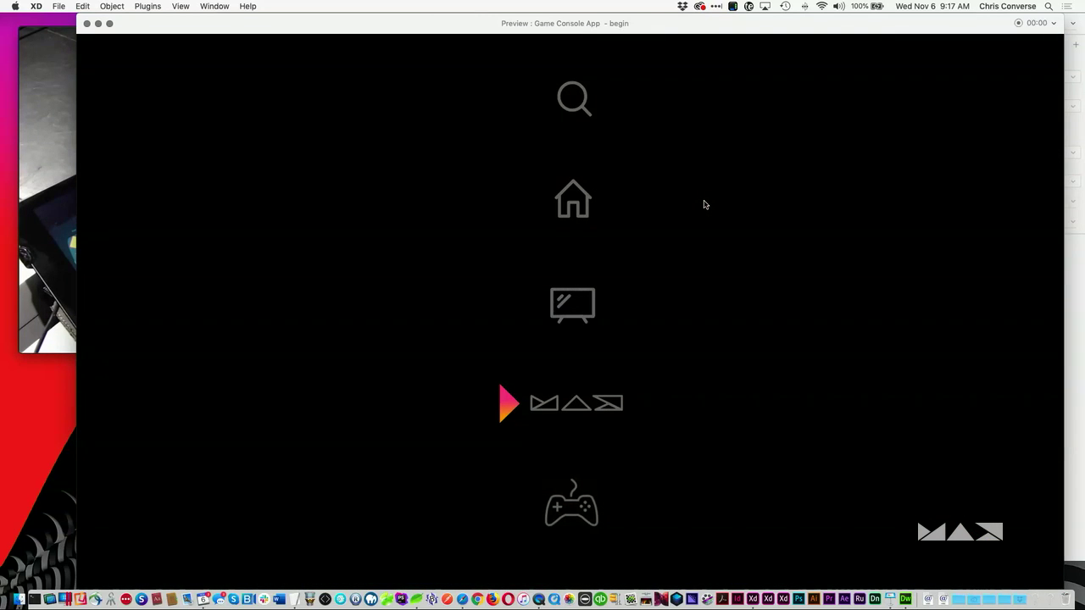
{"action": "key", "text": "super+w"}
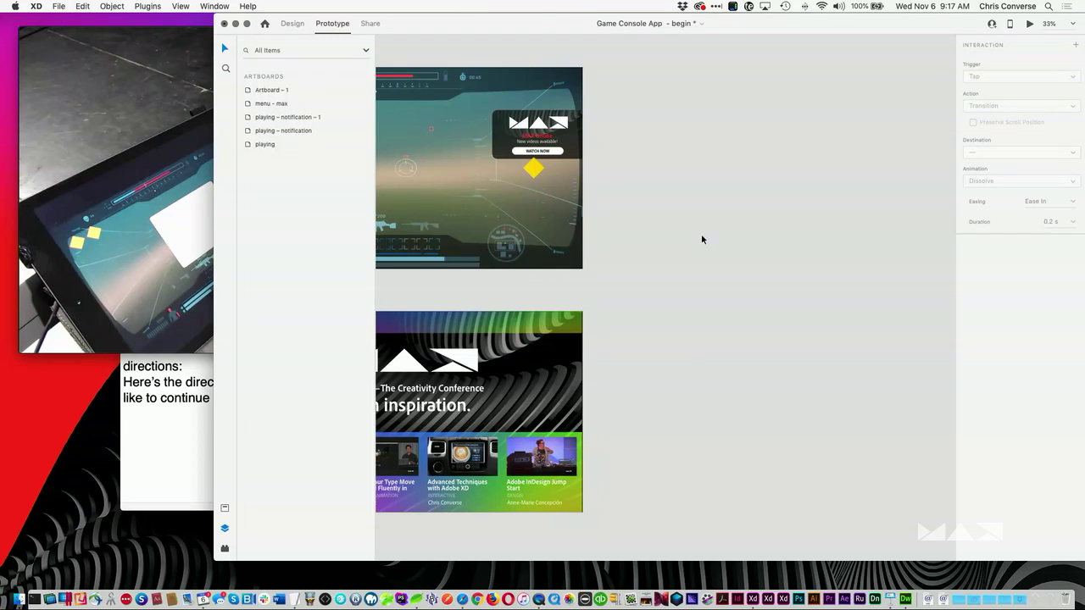
Step: Point the trigger – max diamond's destination at Artboard – 1
{"action": "left_click", "coordinate": [529, 170]}
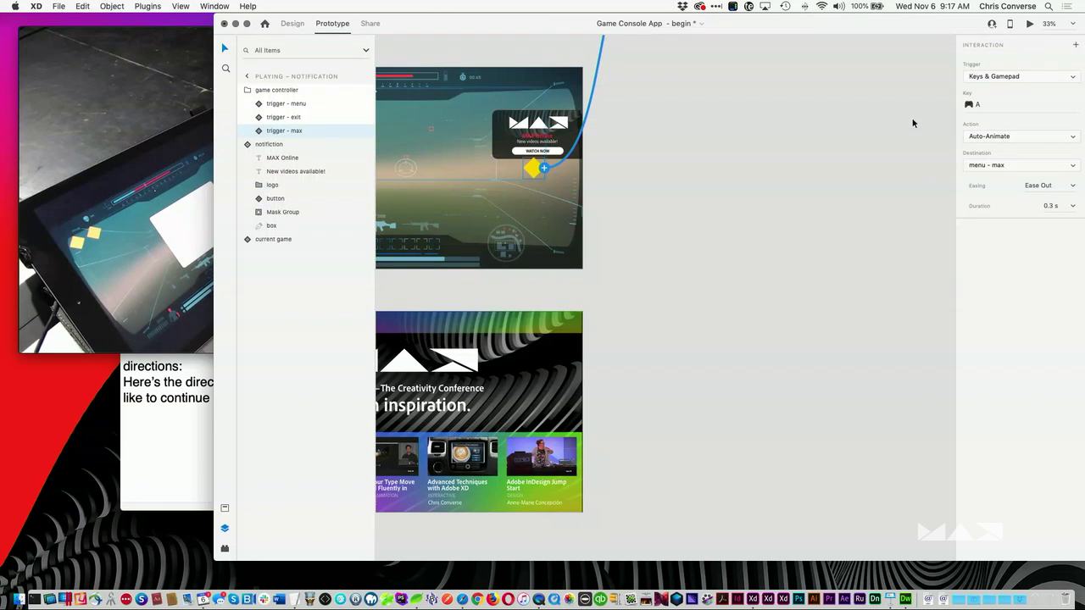
{"action": "left_click", "coordinate": [1001, 167]}
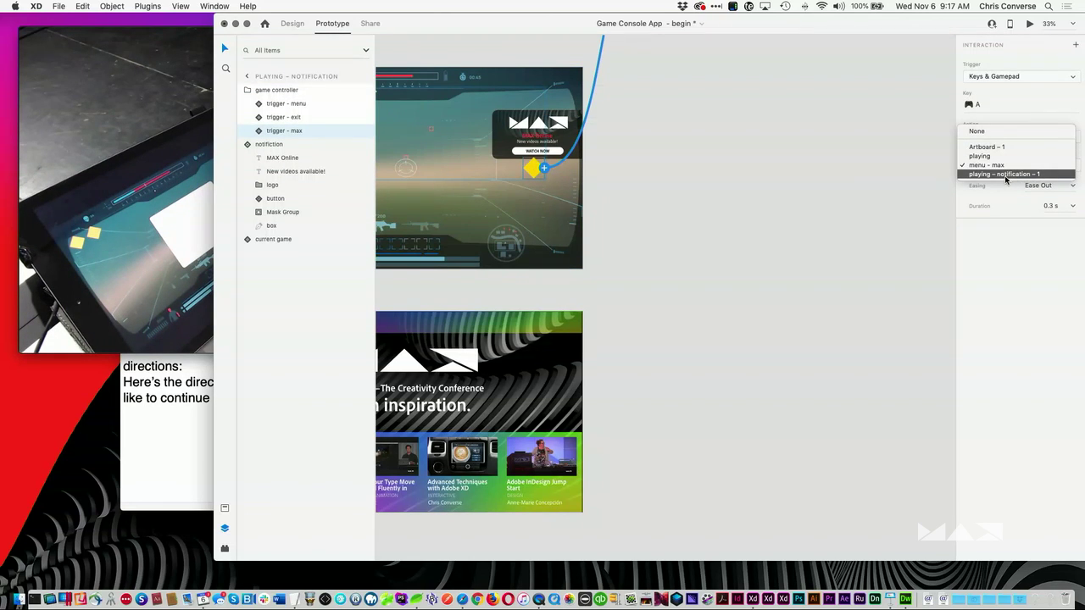
{"action": "left_click", "coordinate": [987, 146]}
Step: Rename the playing – notification – 1 artboard to max
{"action": "scroll", "coordinate": [940, 282], "scroll_direction": "up", "scroll_amount": 3}
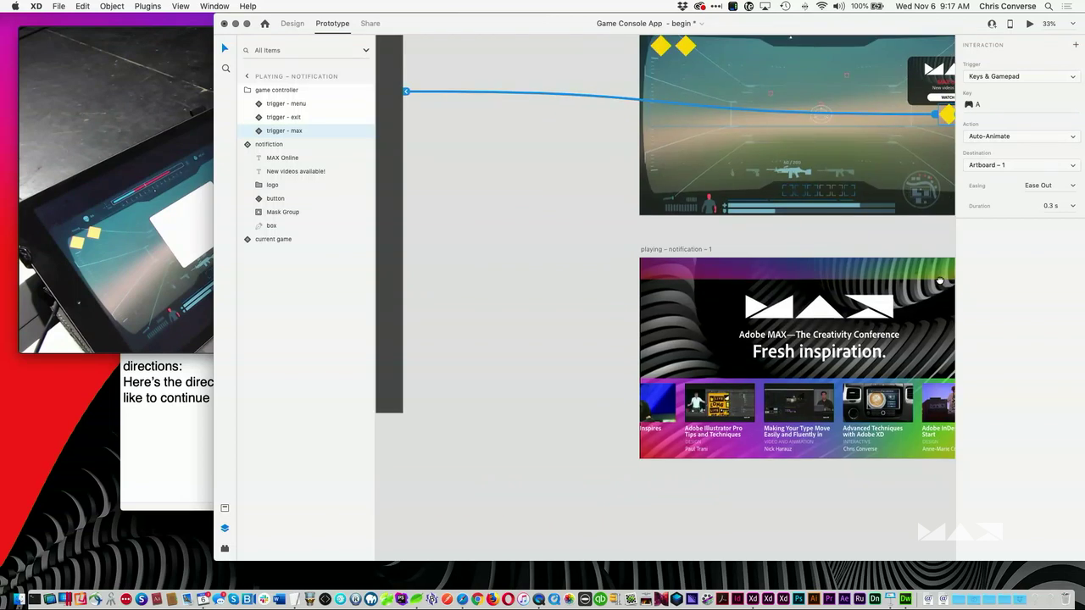
{"action": "scroll", "coordinate": [939, 282], "scroll_direction": "right", "scroll_amount": 5}
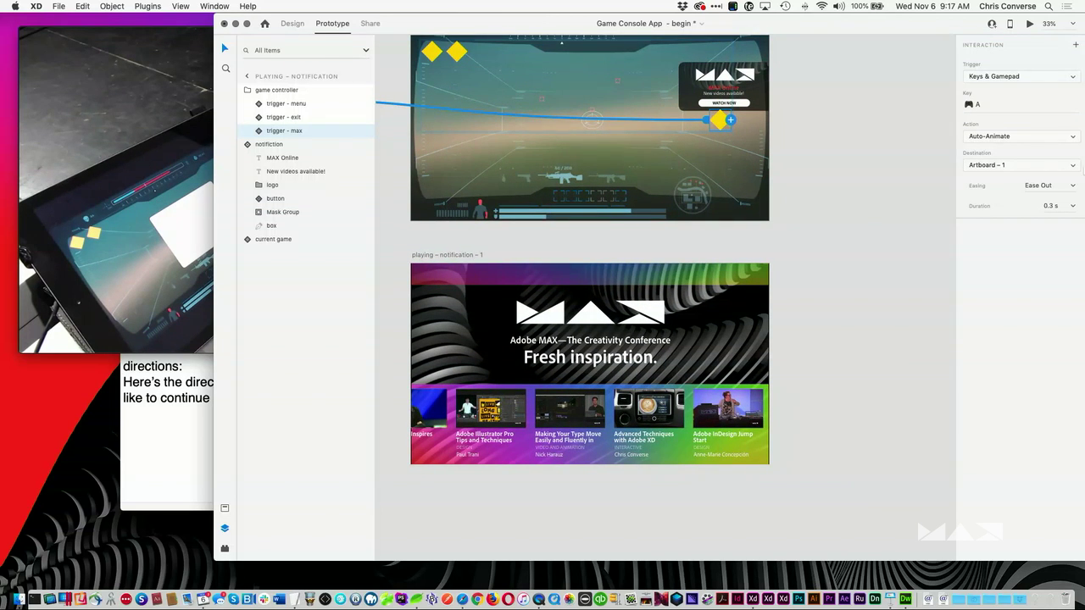
{"action": "left_click", "coordinate": [1007, 173]}
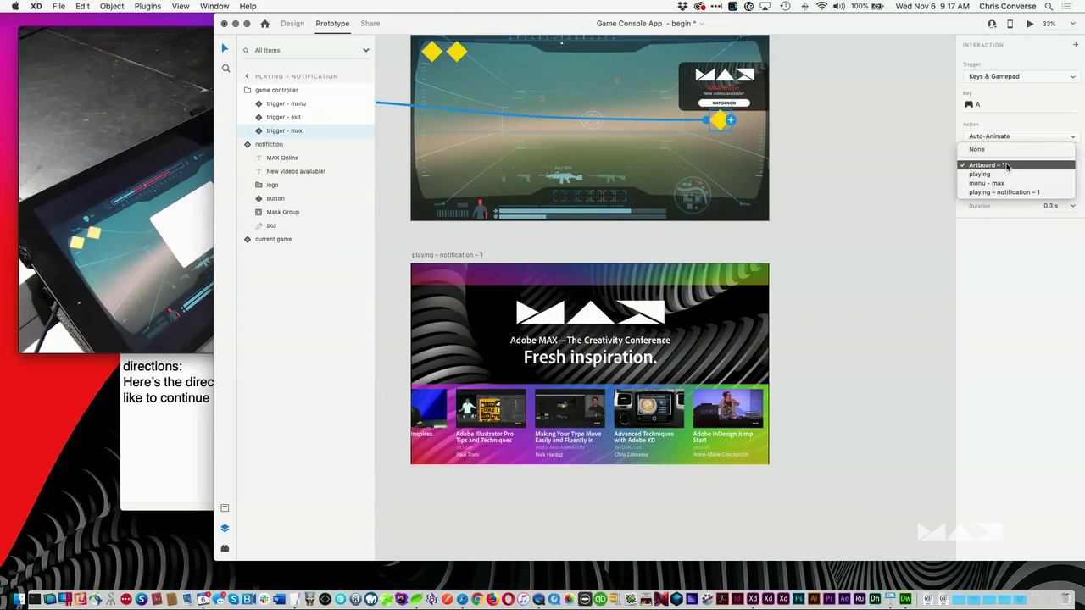
{"action": "double_click", "coordinate": [436, 254]}
{"action": "type", "text": "max"}
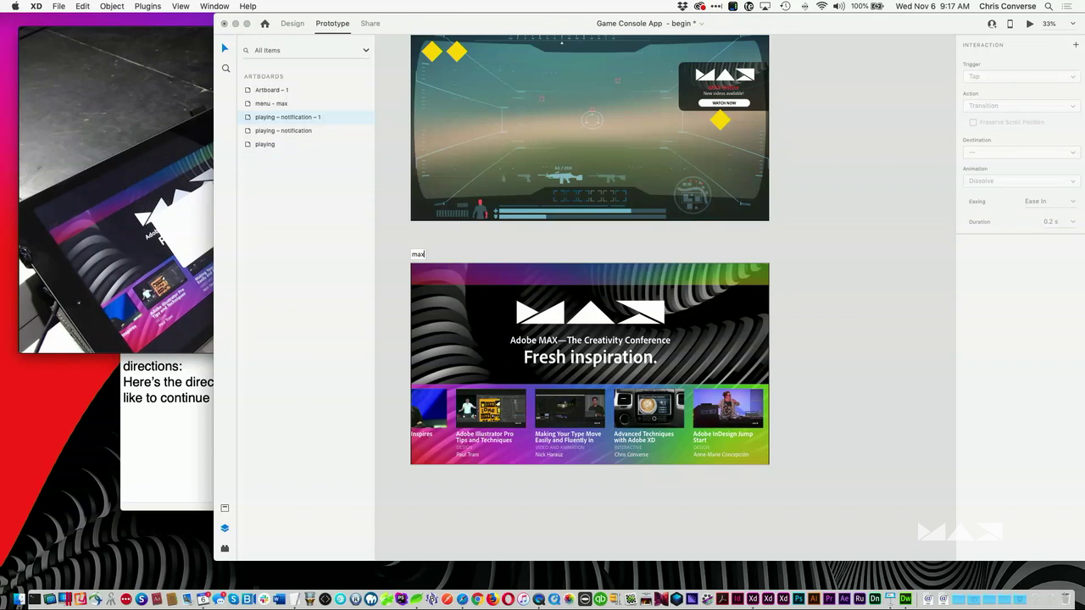
{"action": "key", "text": "Return"}
Step: Drill into the trigger – max diamond to select Rectangle 11
{"action": "double_click", "coordinate": [719, 120]}
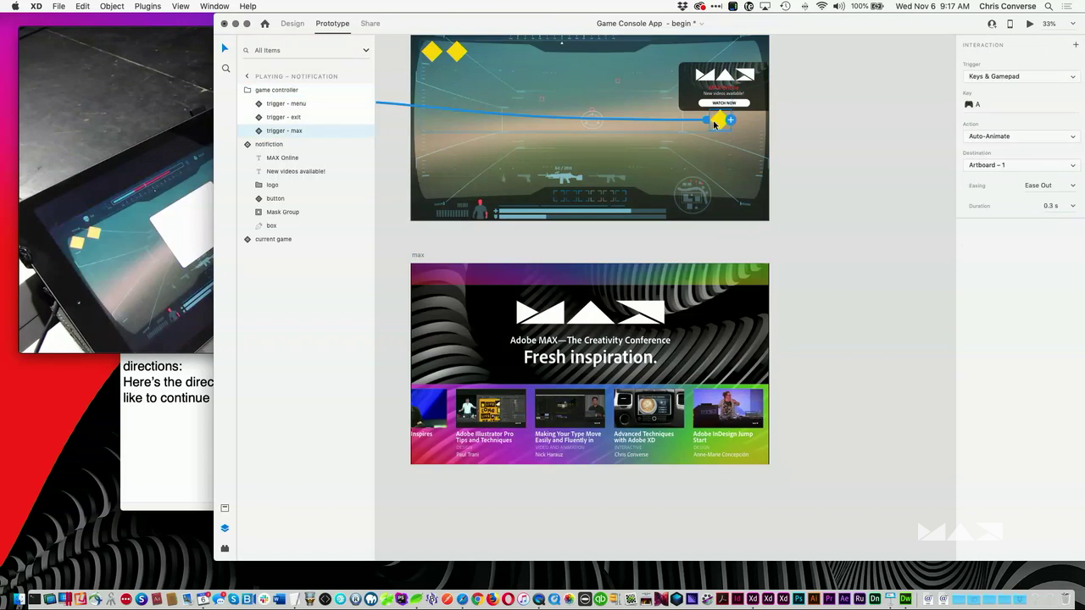
{"action": "double_click", "coordinate": [721, 122]}
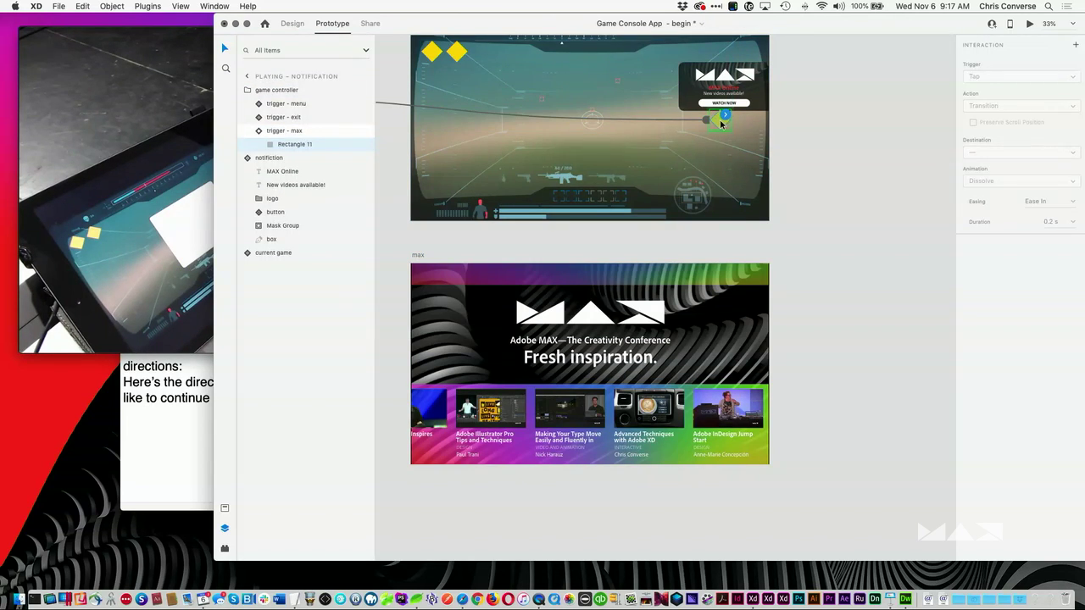
{"action": "left_click", "coordinate": [720, 122]}
{"action": "double_click", "coordinate": [719, 123]}
Step: Zoom out to all artboards and detach trigger – max's wire from Artboard – 1
{"action": "key", "text": "super+0"}
{"action": "left_click", "coordinate": [722, 121]}
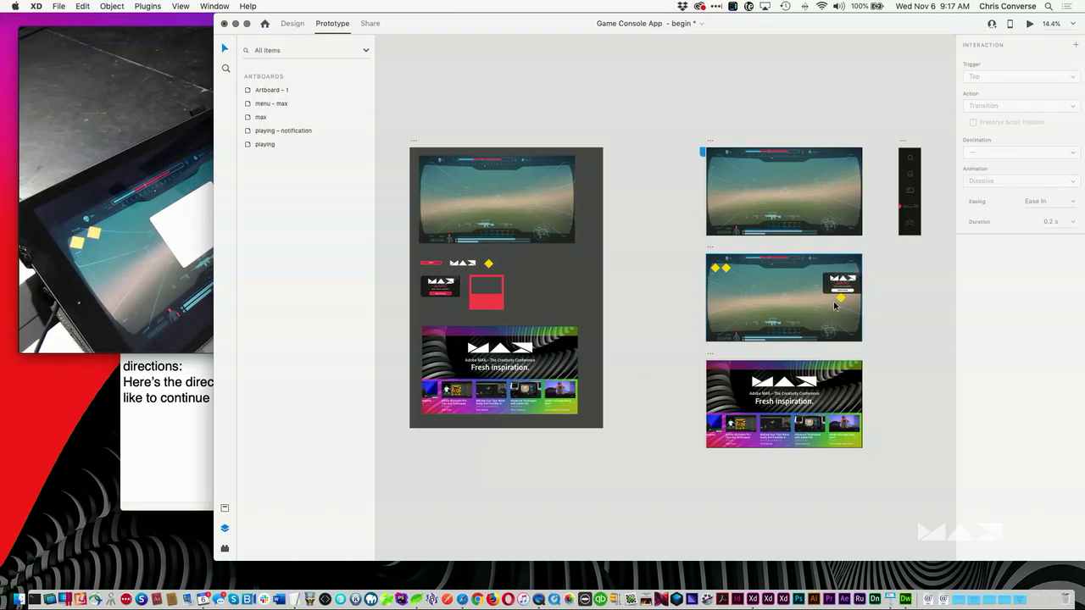
{"action": "double_click", "coordinate": [837, 300]}
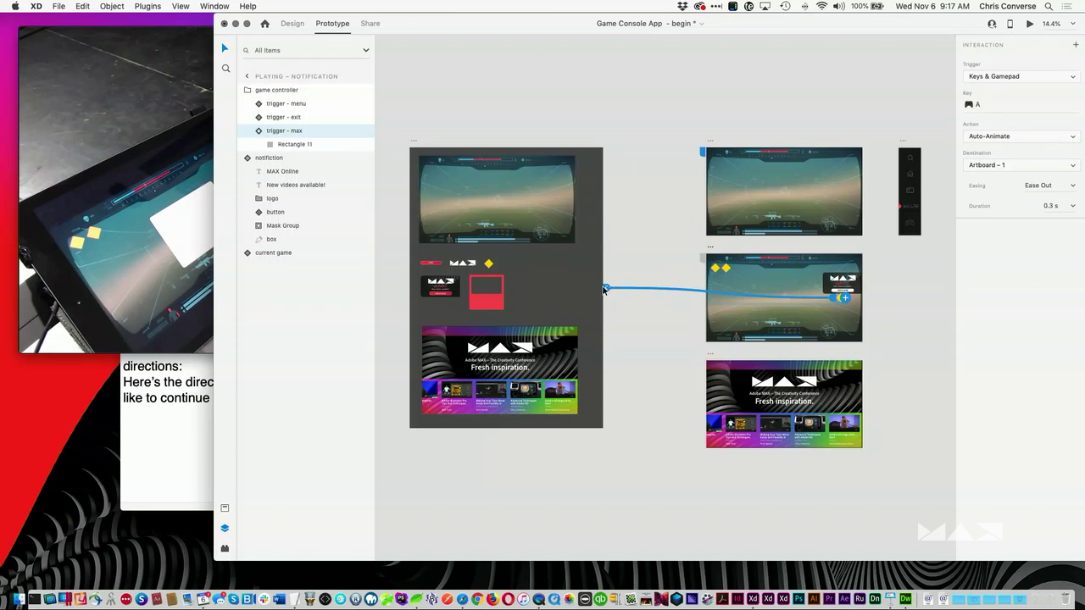
{"action": "left_click_drag", "start_coordinate": [604, 290], "coordinate": [785, 299]}
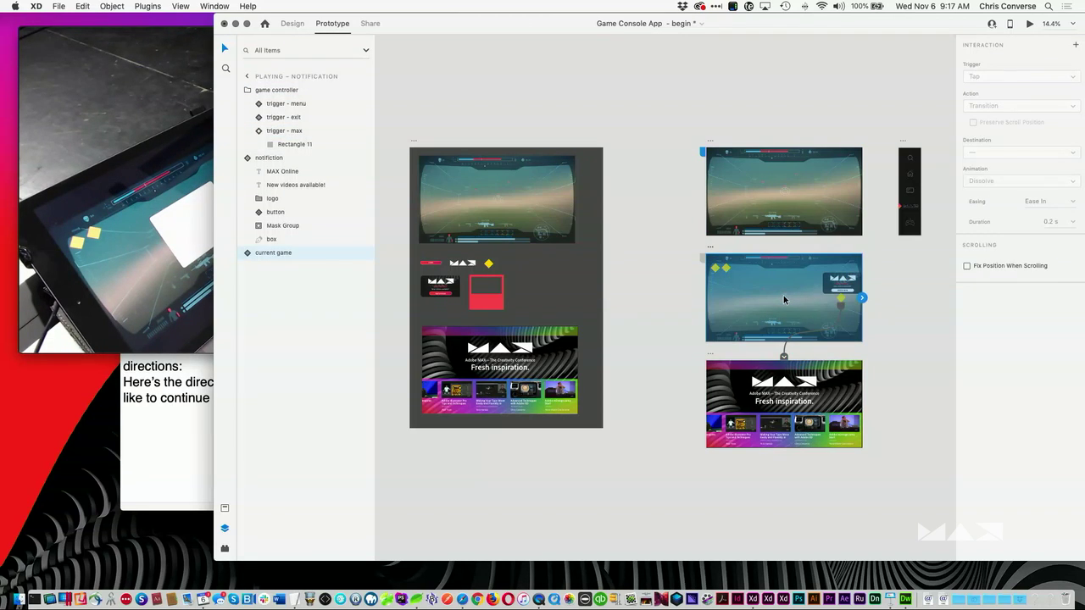
Step: Preview the prototype, then close the preview and the document
{"action": "key", "text": "super+Return"}
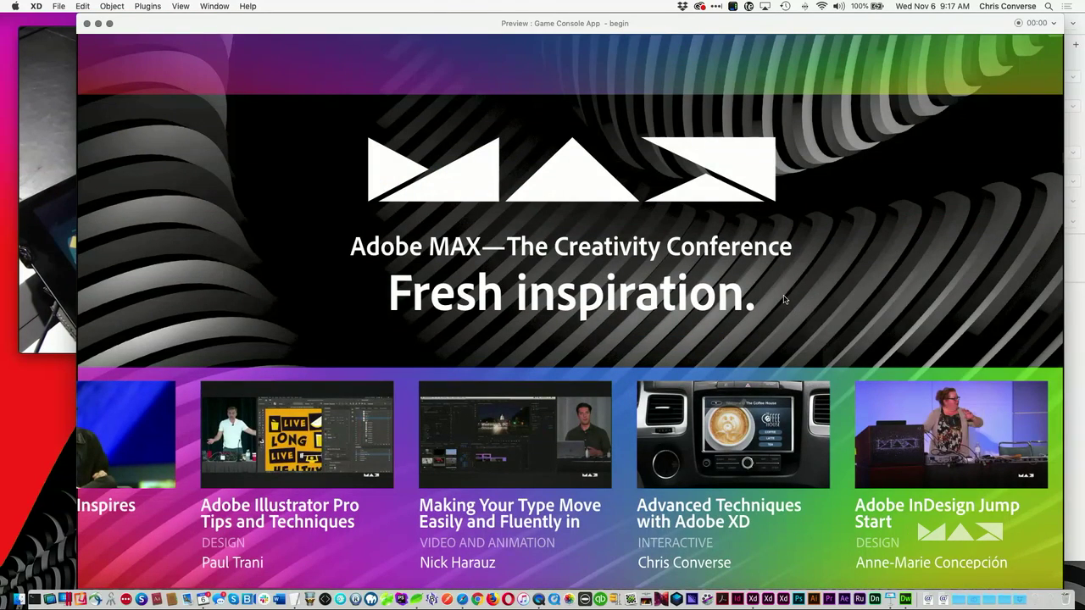
{"action": "key", "text": "super+w"}
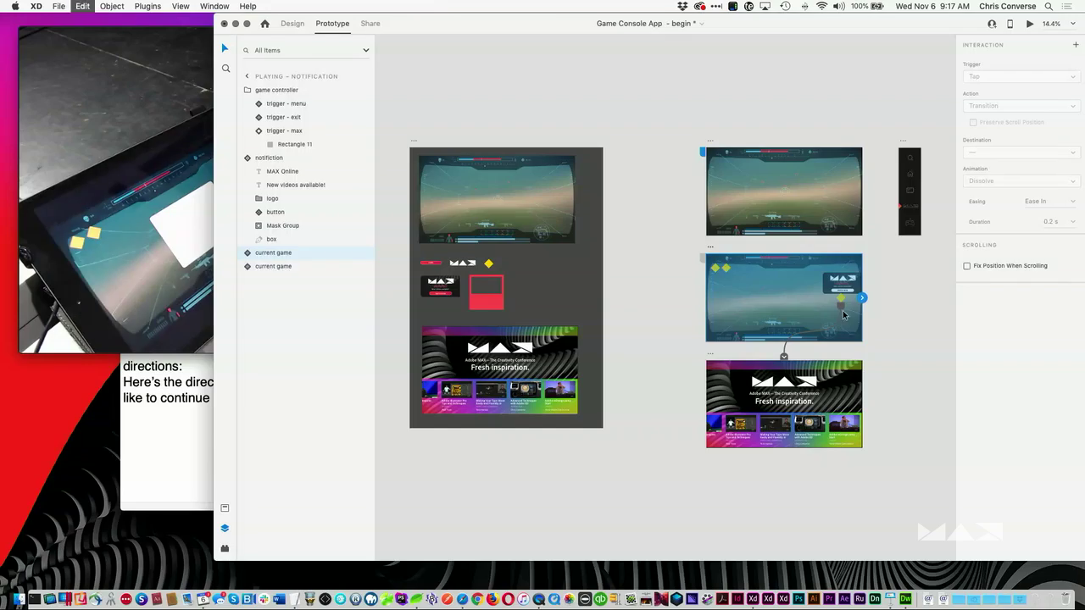
{"action": "key", "text": "super+w"}
Step: Discard unsaved changes and open Game Console App - final.xd
{"action": "key", "text": "super+d"}
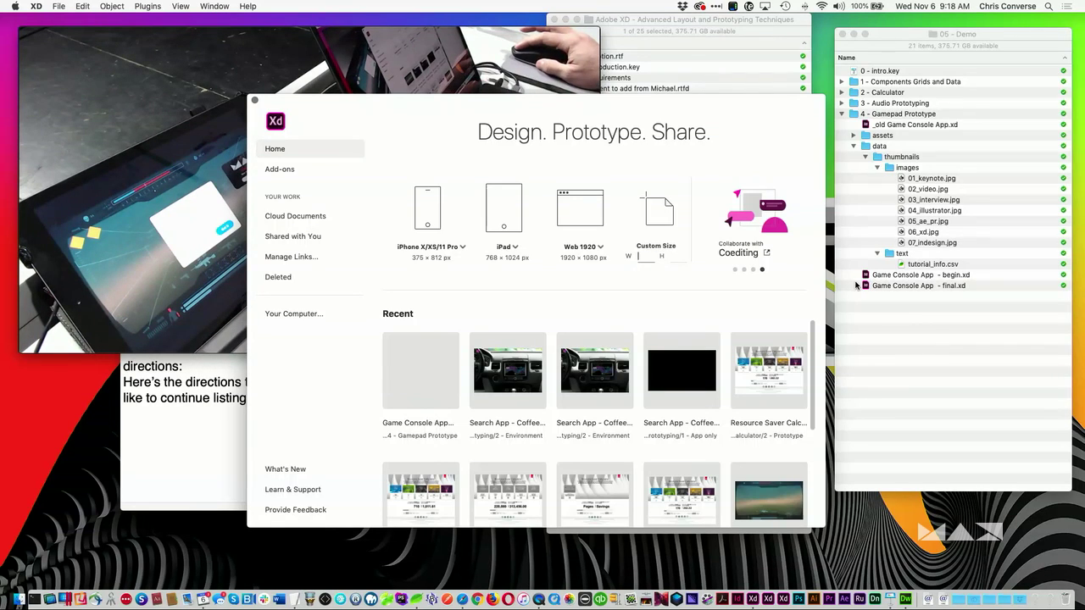
{"action": "left_click", "coordinate": [865, 285]}
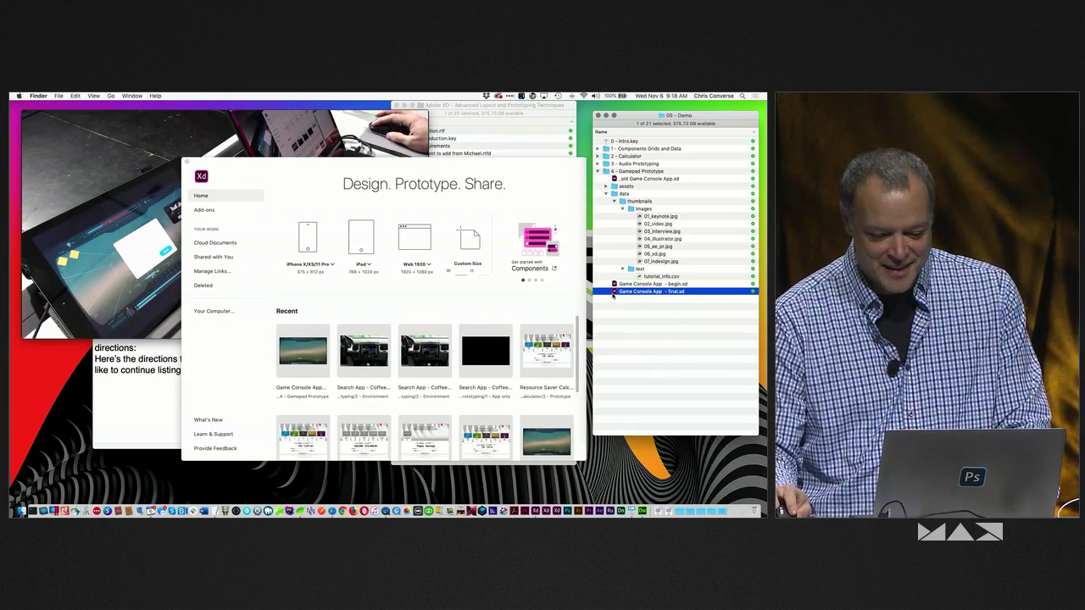
{"action": "double_click", "coordinate": [616, 291]}
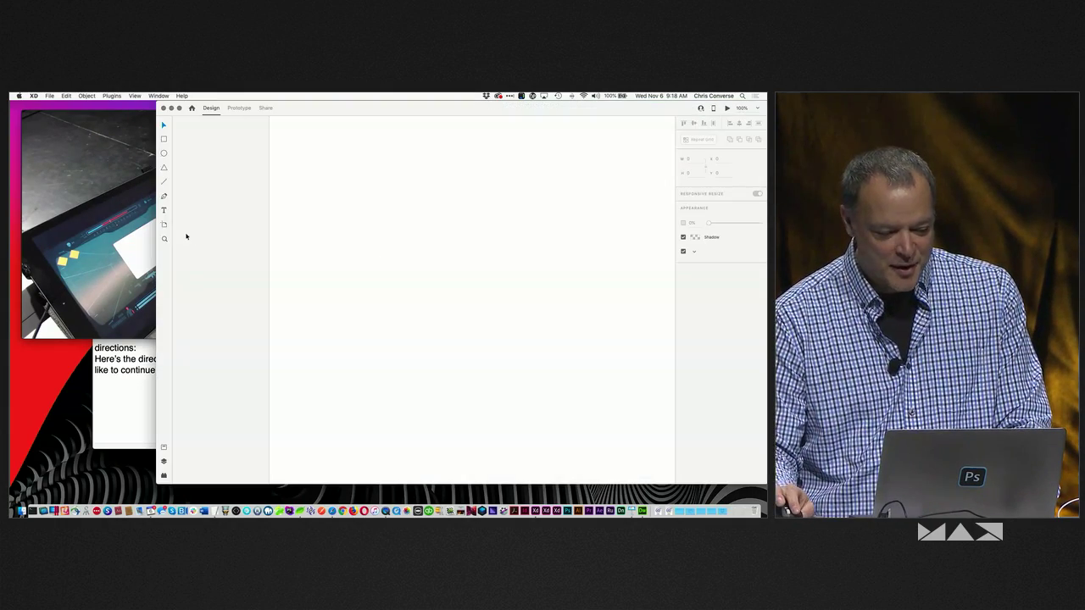
{"action": "left_click", "coordinate": [108, 160]}
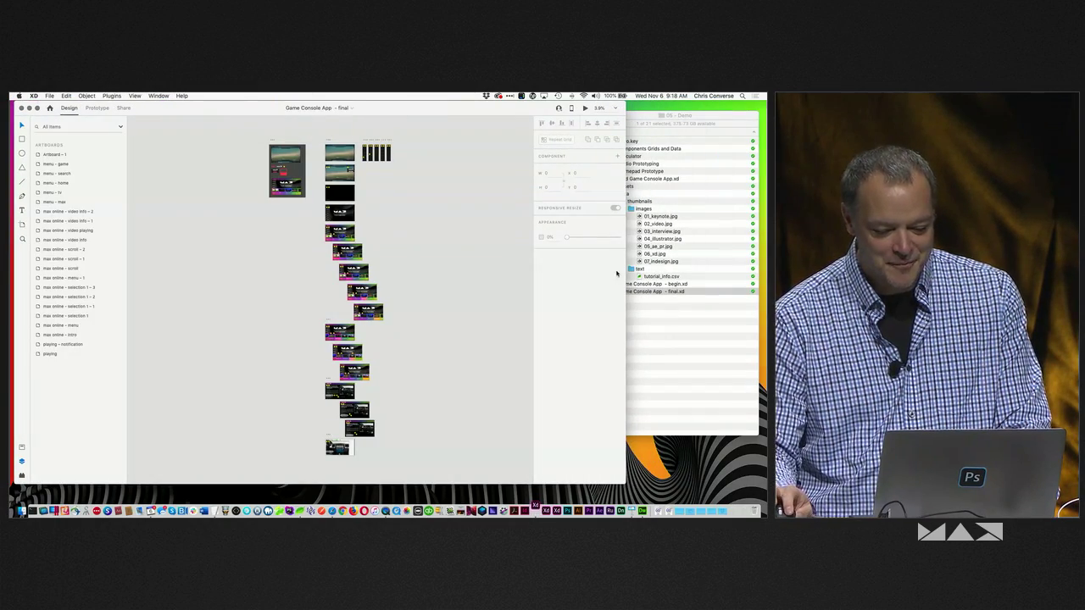
Step: Widen the XD window, fit all artboards, and zoom into the artboard column
{"action": "left_click_drag", "start_coordinate": [626, 269], "coordinate": [760, 269]}
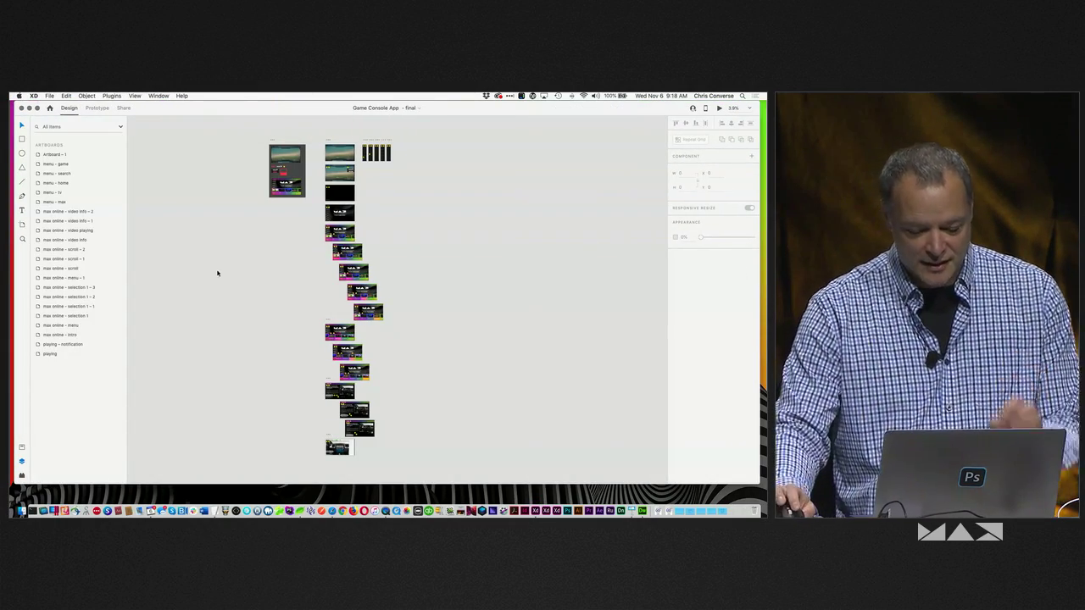
{"action": "left_click", "coordinate": [310, 220]}
{"action": "key", "text": "super+0"}
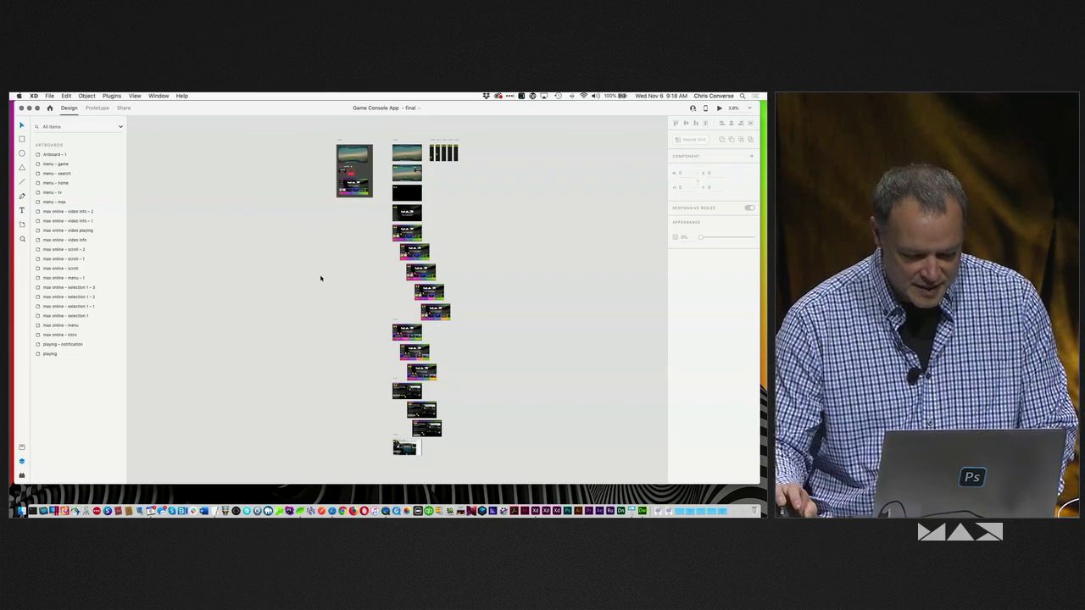
{"action": "left_click_drag", "start_coordinate": [411, 287], "coordinate": [477, 339]}
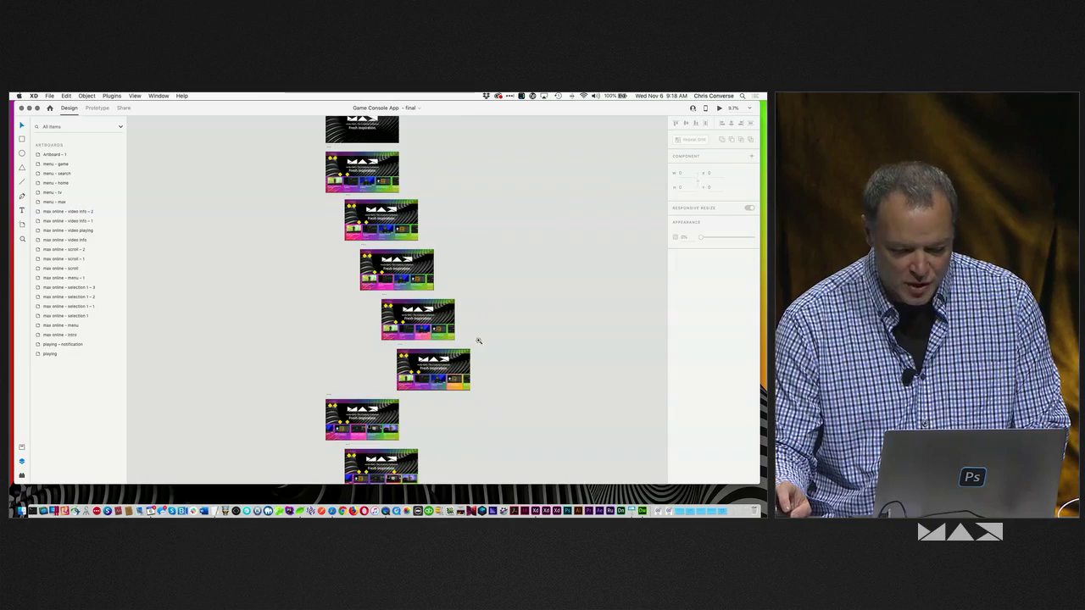
Step: Zoom in and drill into the second artboard's component to the trigger - next diamond
{"action": "scroll", "coordinate": [356, 209], "scroll_direction": "up", "scroll_amount": 2}
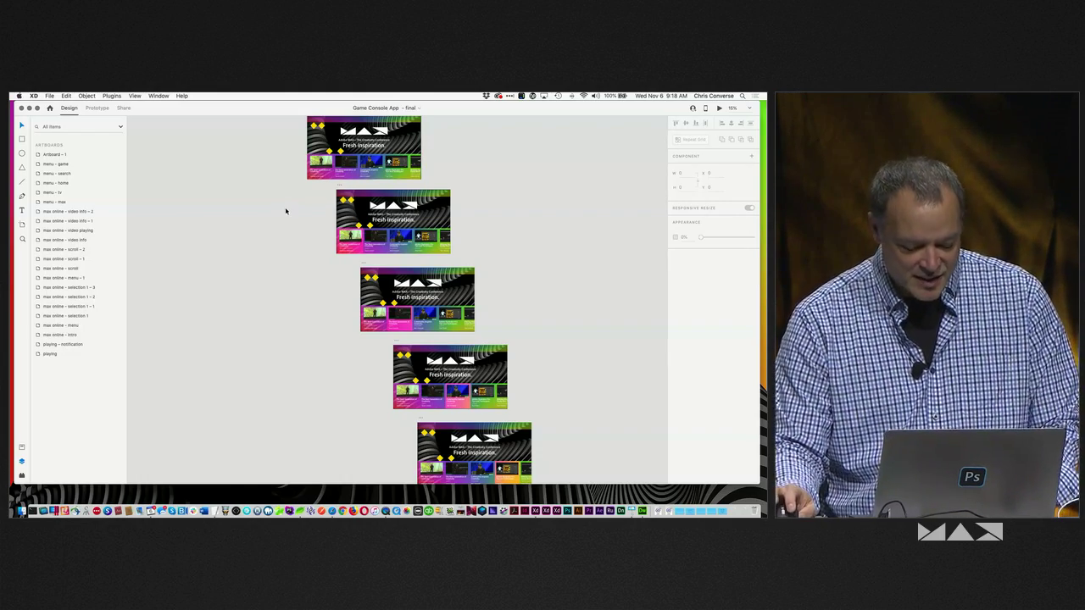
{"action": "scroll", "coordinate": [305, 199], "scroll_direction": "down", "scroll_amount": 2}
{"action": "scroll", "coordinate": [309, 200], "scroll_direction": "up", "scroll_amount": 4}
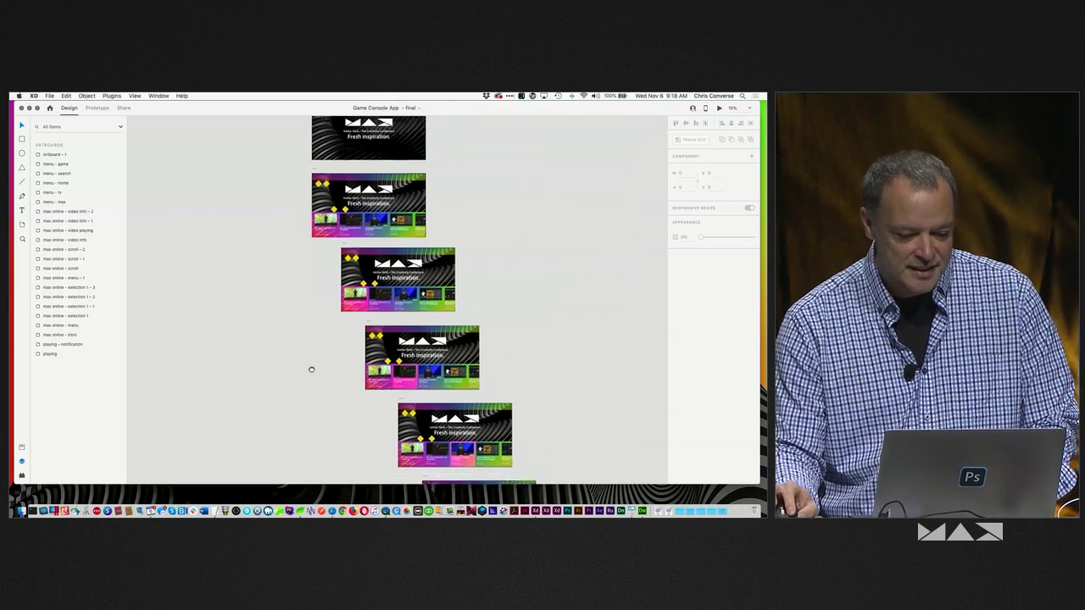
{"action": "left_click", "coordinate": [325, 188]}
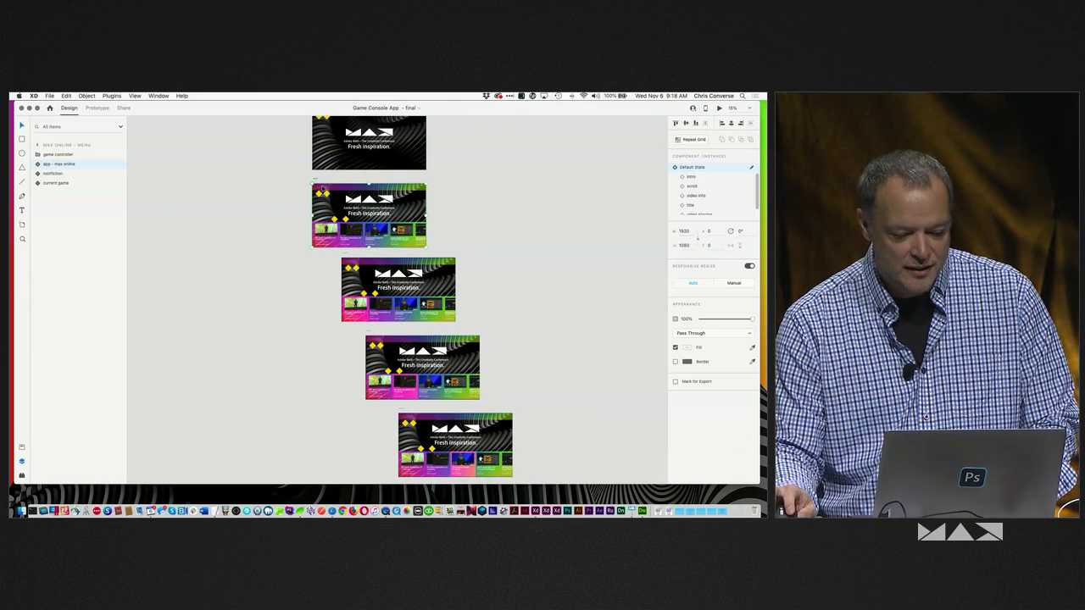
{"action": "double_click", "coordinate": [345, 219]}
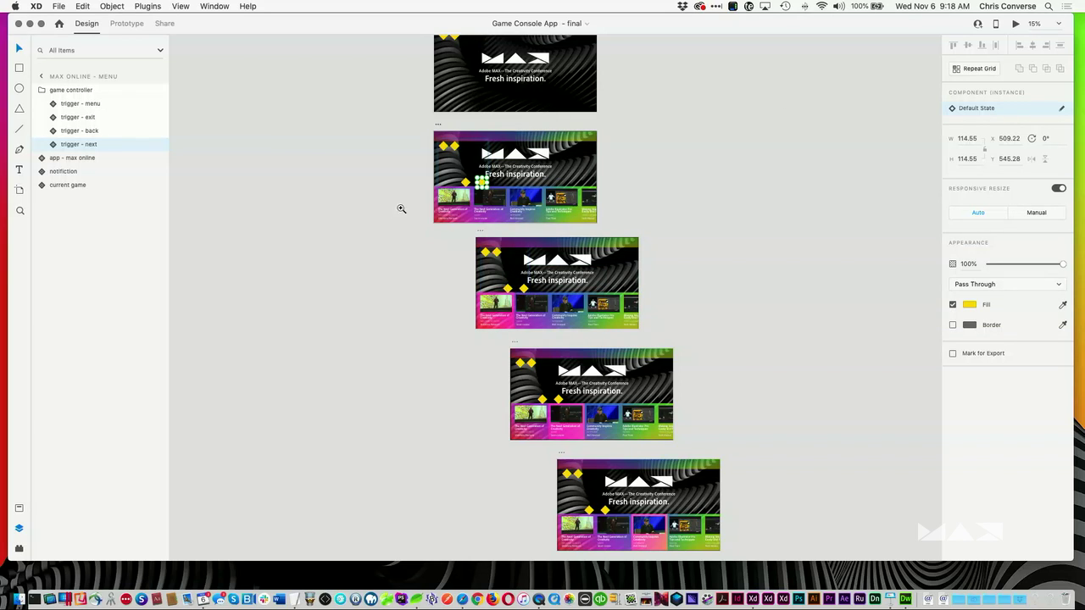
{"action": "left_click_drag", "start_coordinate": [391, 106], "coordinate": [698, 286]}
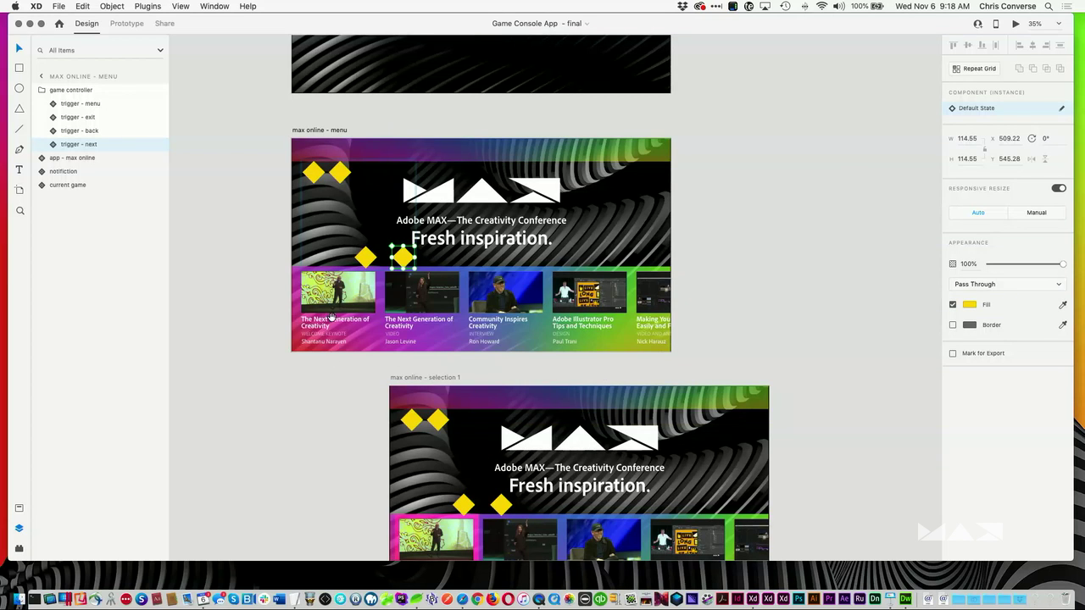
{"action": "scroll", "coordinate": [332, 318], "scroll_direction": "up", "scroll_amount": 10}
{"action": "scroll", "coordinate": [500, 175], "scroll_direction": "down", "scroll_amount": 3}
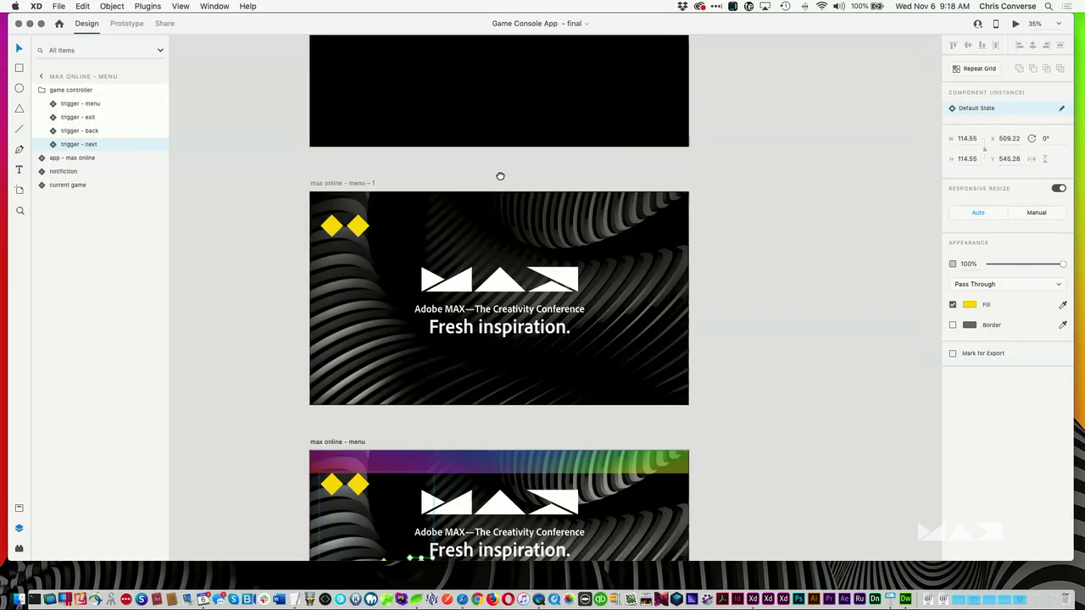
{"action": "scroll", "coordinate": [501, 175], "scroll_direction": "down", "scroll_amount": 8}
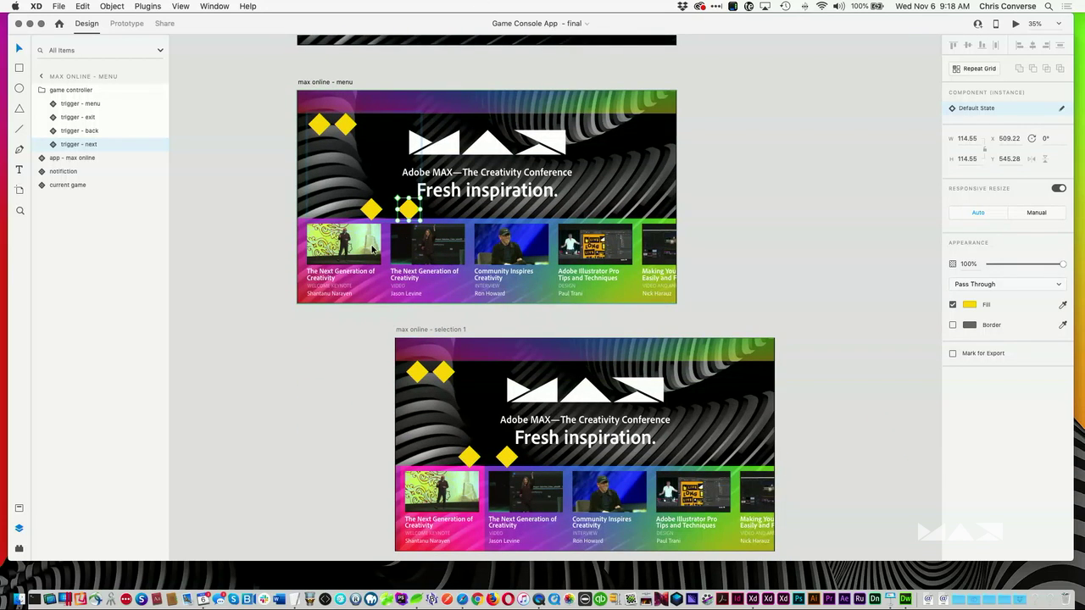
{"action": "scroll", "coordinate": [371, 248], "scroll_direction": "down", "scroll_amount": 4}
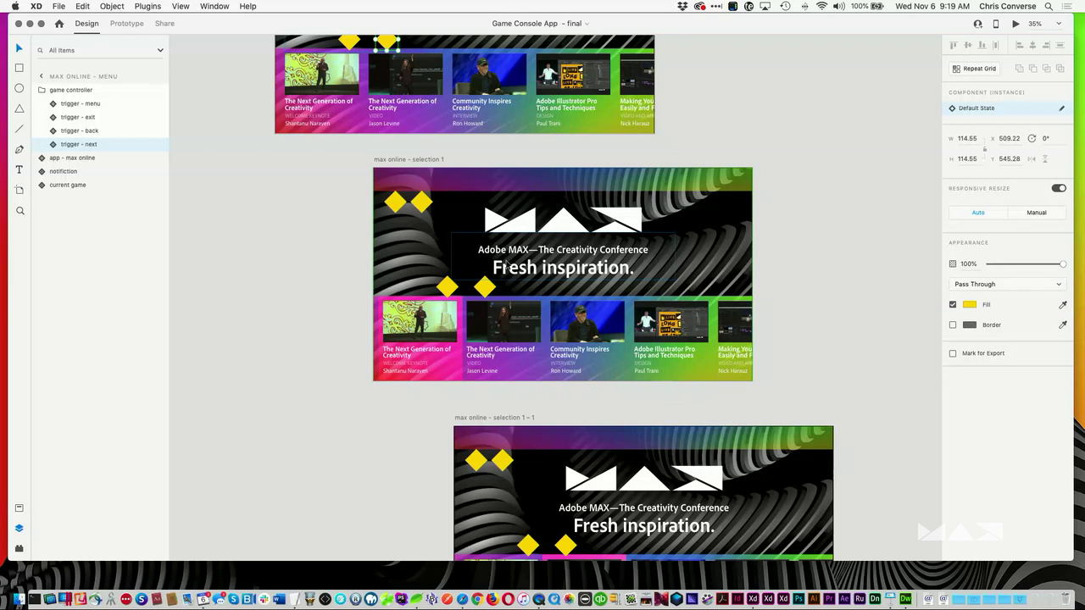
{"action": "scroll", "coordinate": [504, 267], "scroll_direction": "down", "scroll_amount": 2}
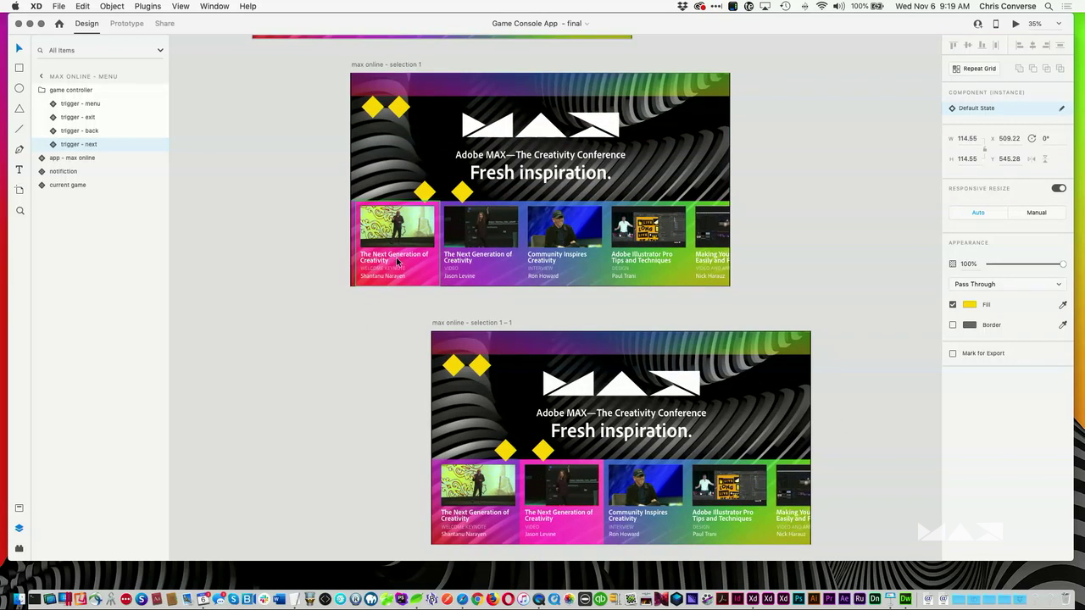
{"action": "scroll", "coordinate": [397, 262], "scroll_direction": "down", "scroll_amount": 8}
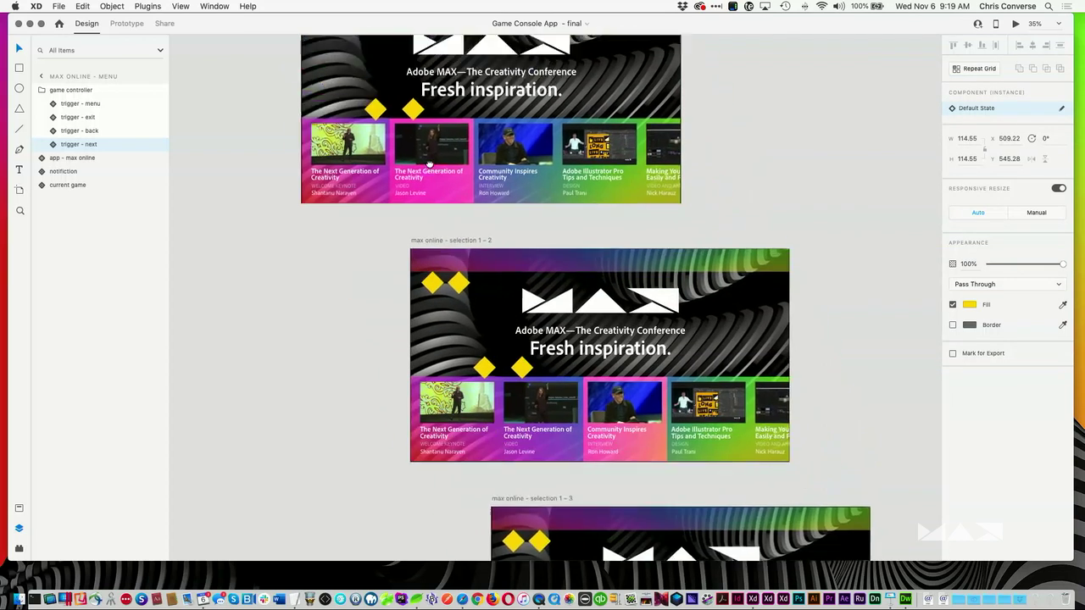
{"action": "scroll", "coordinate": [430, 163], "scroll_direction": "down", "scroll_amount": 7}
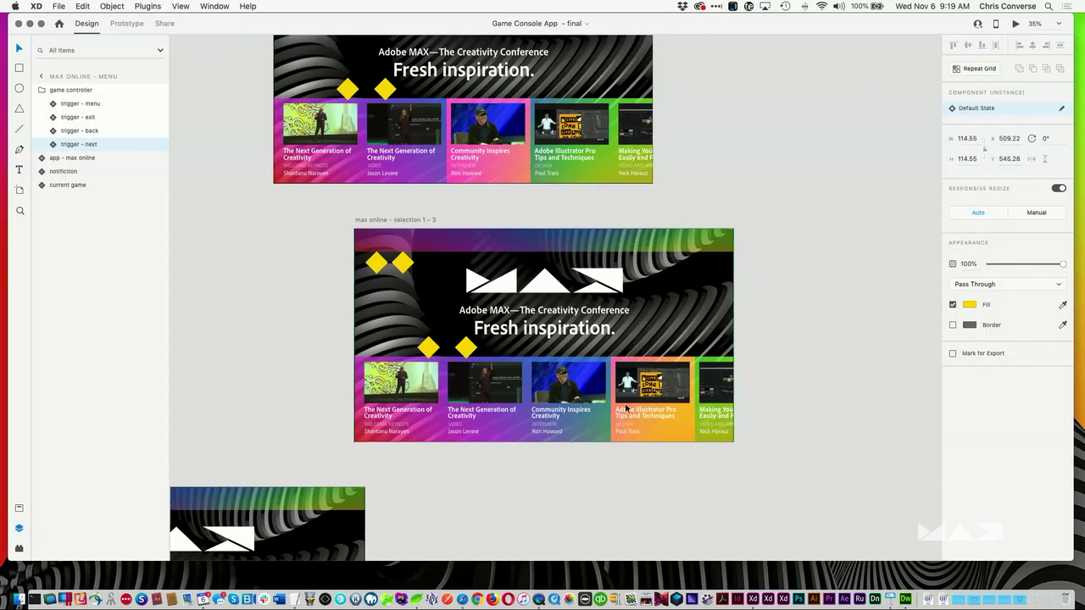
{"action": "left_click_drag", "start_coordinate": [642, 432], "coordinate": [800, 212]}
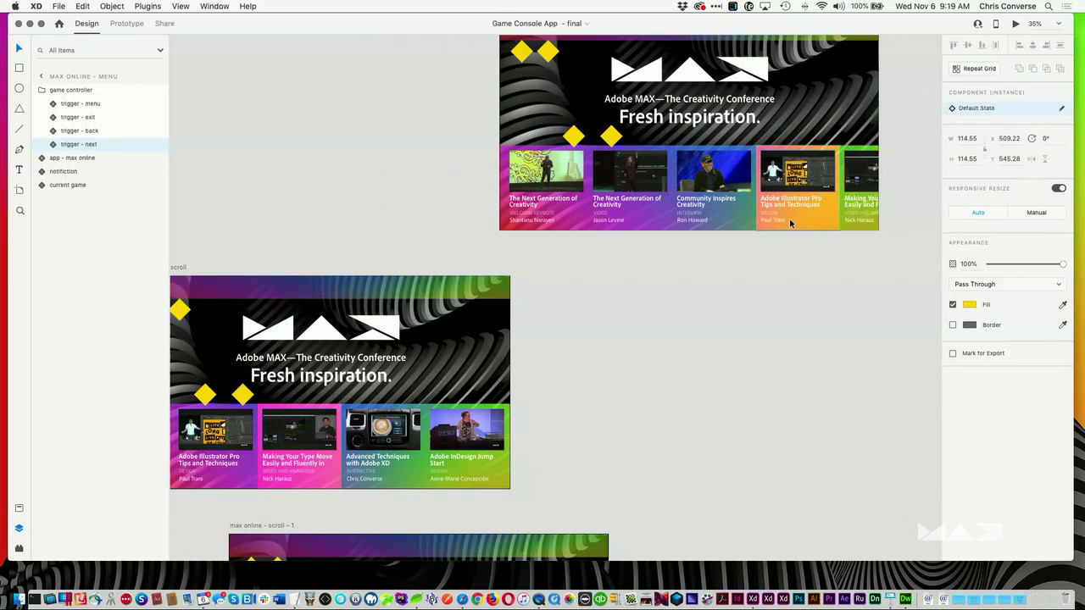
Step: Pan down past max online - scroll - 1 to scroll - 2 and video info
{"action": "scroll", "coordinate": [790, 219], "scroll_direction": "left", "scroll_amount": 5}
{"action": "scroll", "coordinate": [790, 218], "scroll_direction": "down", "scroll_amount": 3}
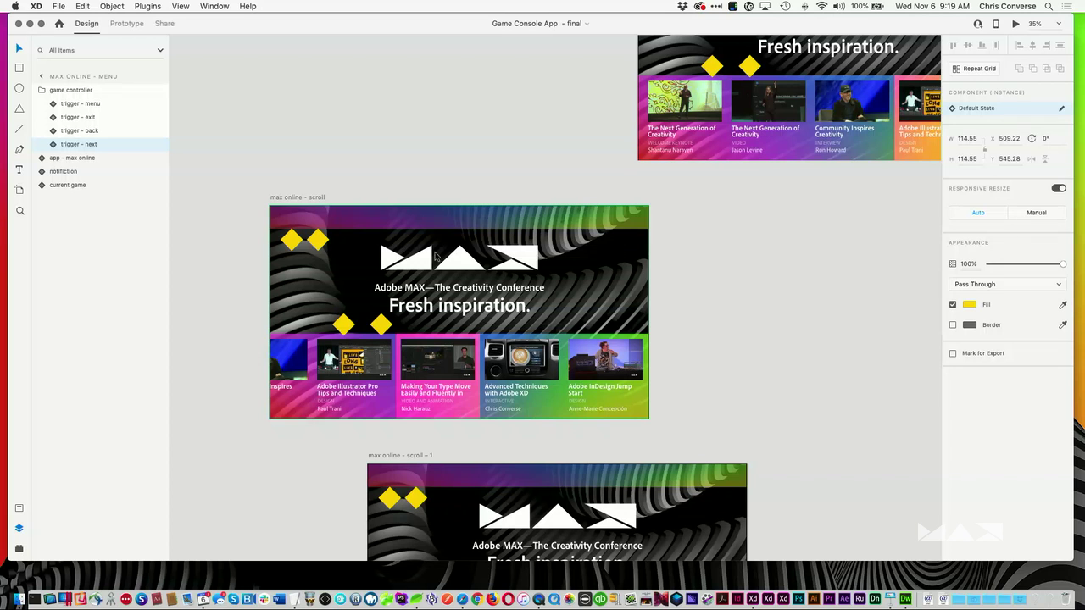
{"action": "scroll", "coordinate": [729, 293], "scroll_direction": "down", "scroll_amount": 5}
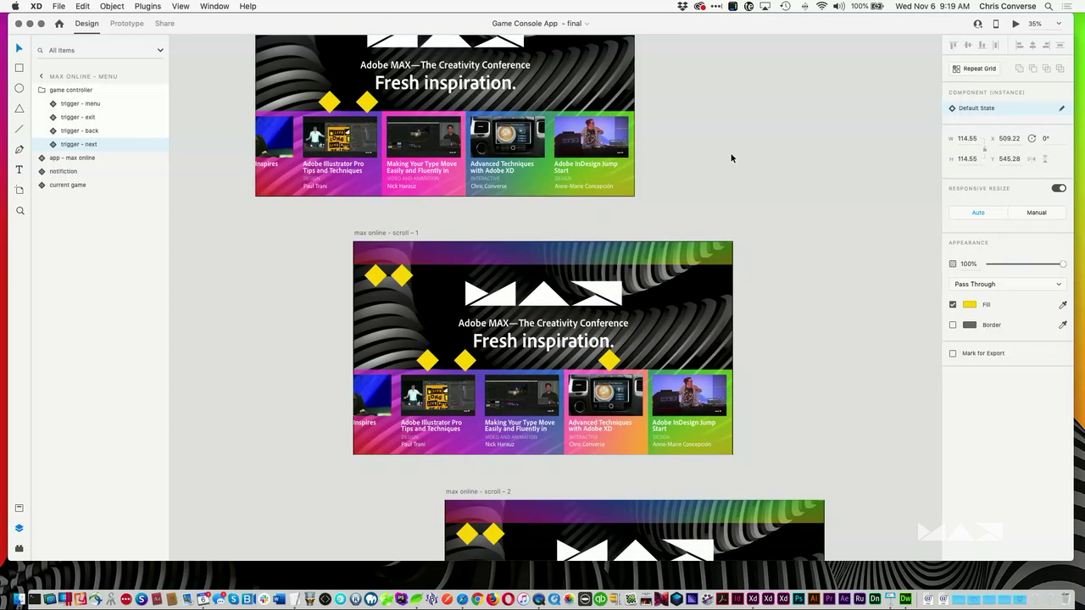
{"action": "scroll", "coordinate": [723, 168], "scroll_direction": "down", "scroll_amount": 2}
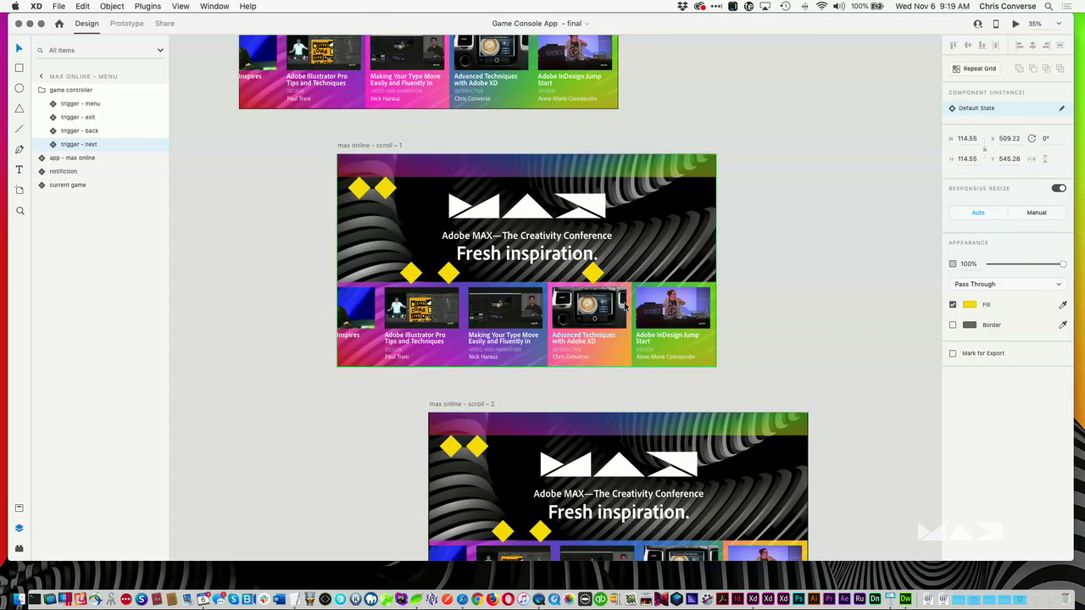
{"action": "scroll", "coordinate": [703, 85], "scroll_direction": "down", "scroll_amount": 5}
{"action": "left_click_drag", "start_coordinate": [788, 75], "coordinate": [780, 53]}
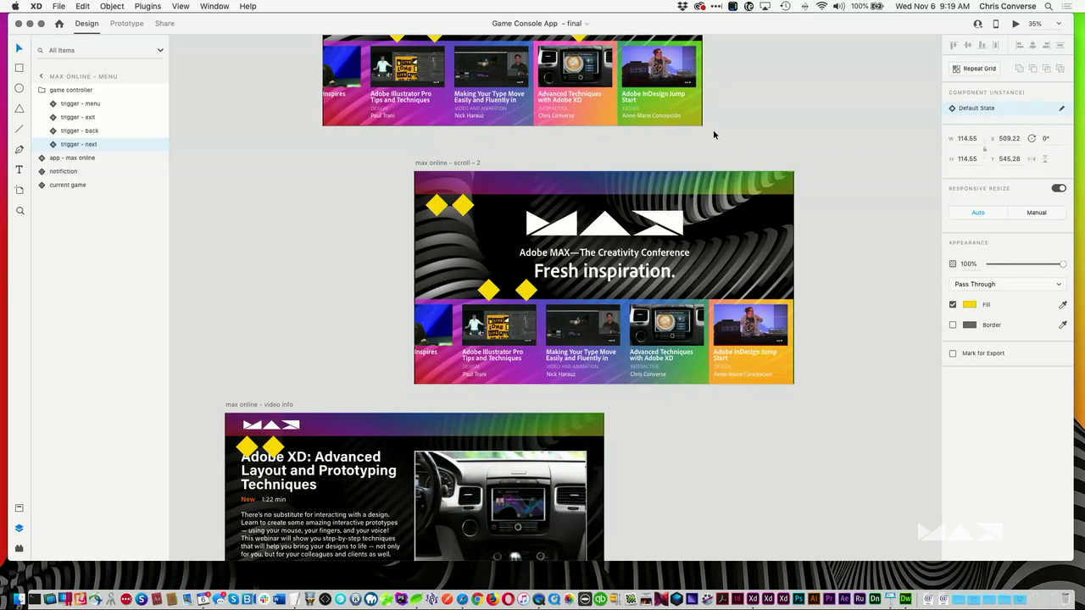
{"action": "left_click_drag", "start_coordinate": [722, 131], "coordinate": [730, 178]}
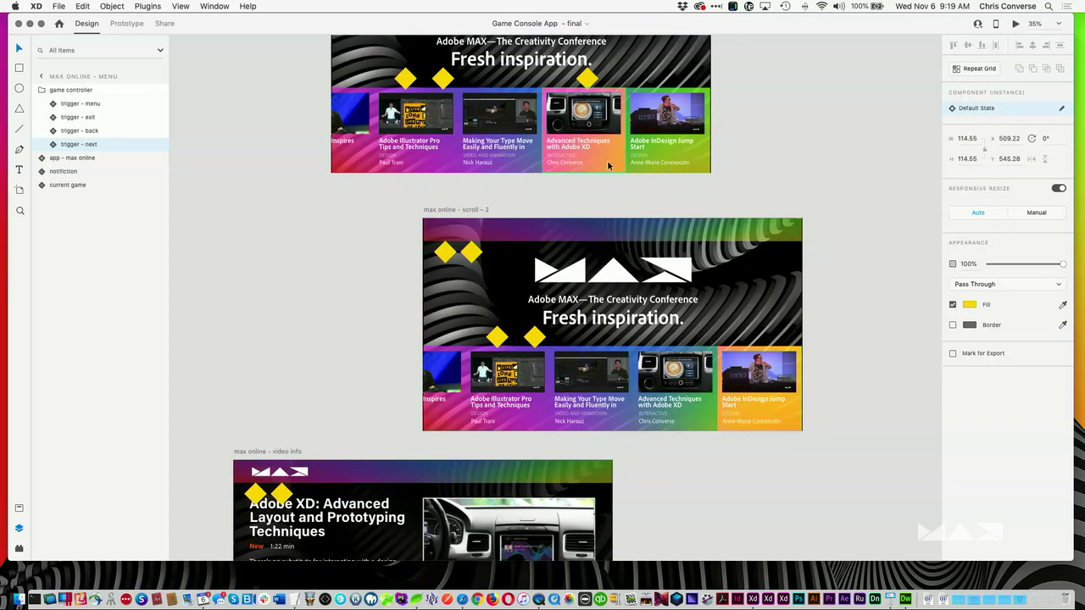
Step: Scroll through video info, video info - 1 and - 2 to video playing
{"action": "scroll", "coordinate": [688, 206], "scroll_direction": "down", "scroll_amount": 3}
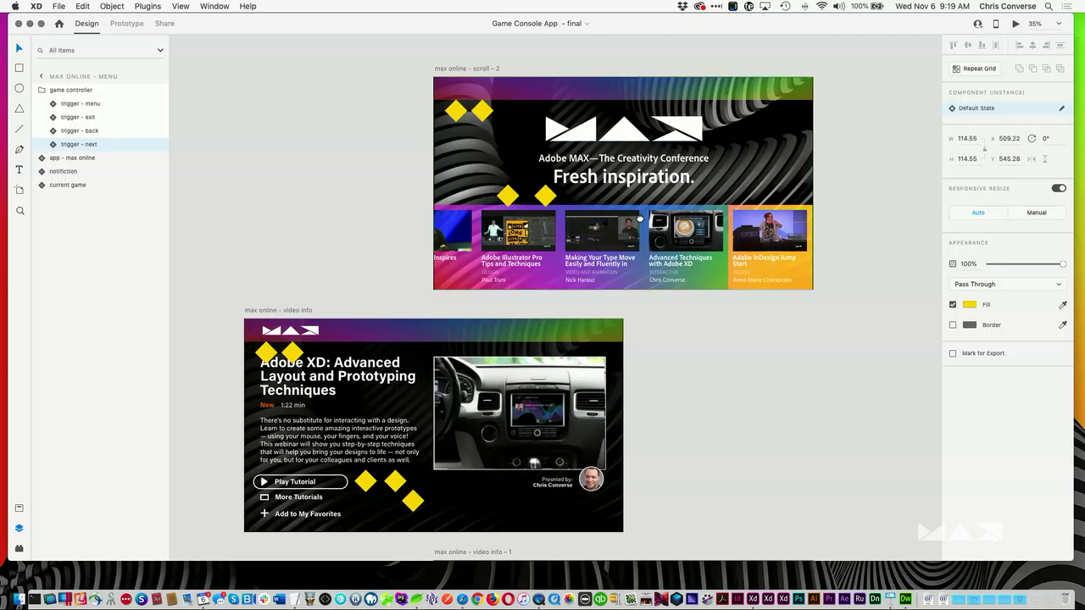
{"action": "scroll", "coordinate": [649, 255], "scroll_direction": "down", "scroll_amount": 2}
{"action": "scroll", "coordinate": [473, 261], "scroll_direction": "down", "scroll_amount": 3}
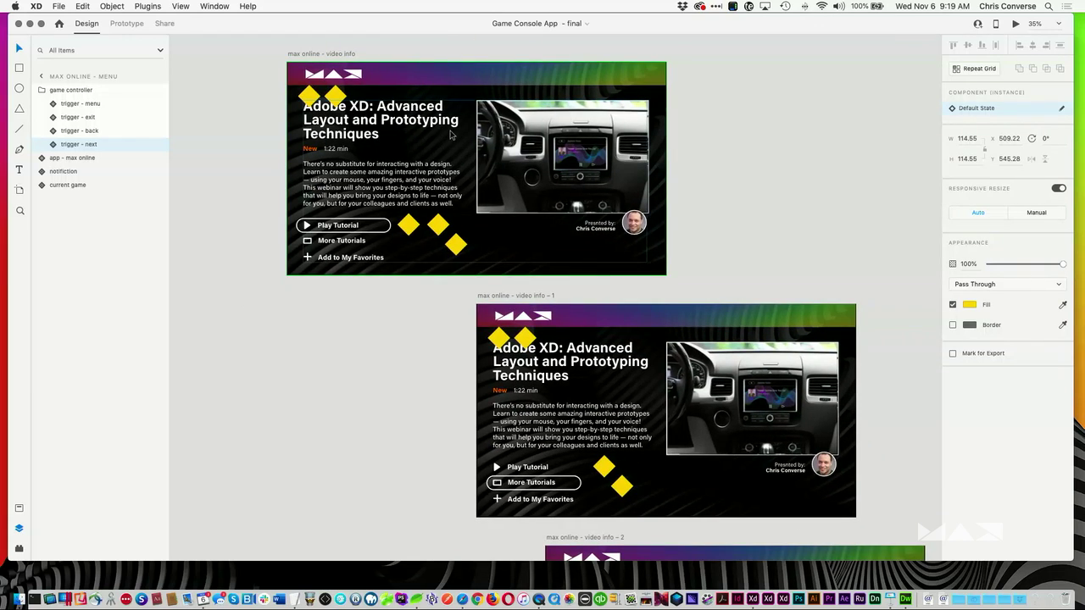
{"action": "scroll", "coordinate": [573, 308], "scroll_direction": "down", "scroll_amount": 7}
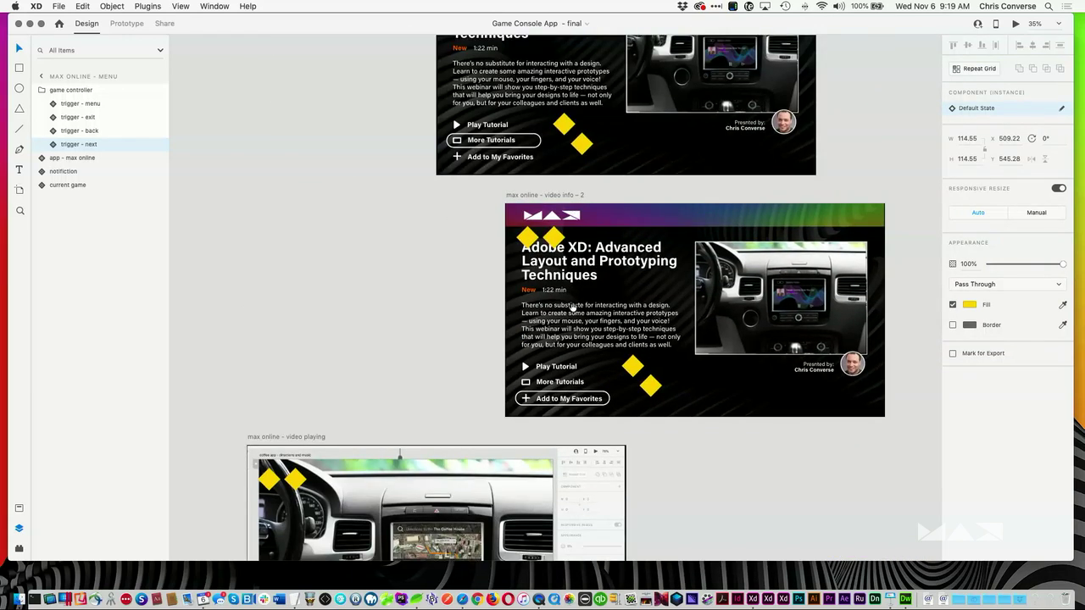
{"action": "scroll", "coordinate": [573, 309], "scroll_direction": "down", "scroll_amount": 3}
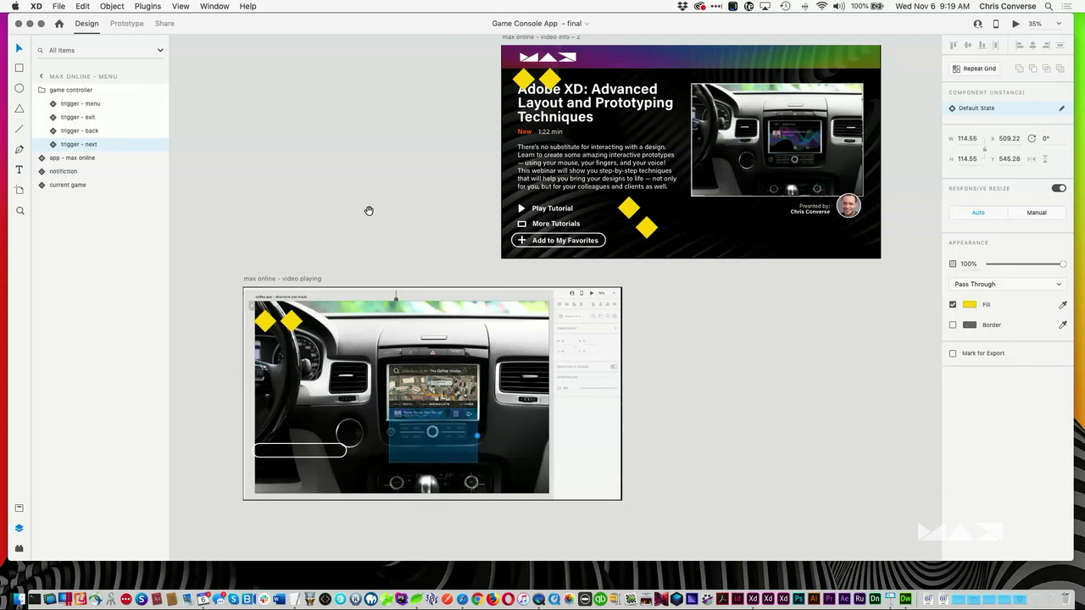
{"action": "scroll", "coordinate": [368, 210], "scroll_direction": "up", "scroll_amount": 2}
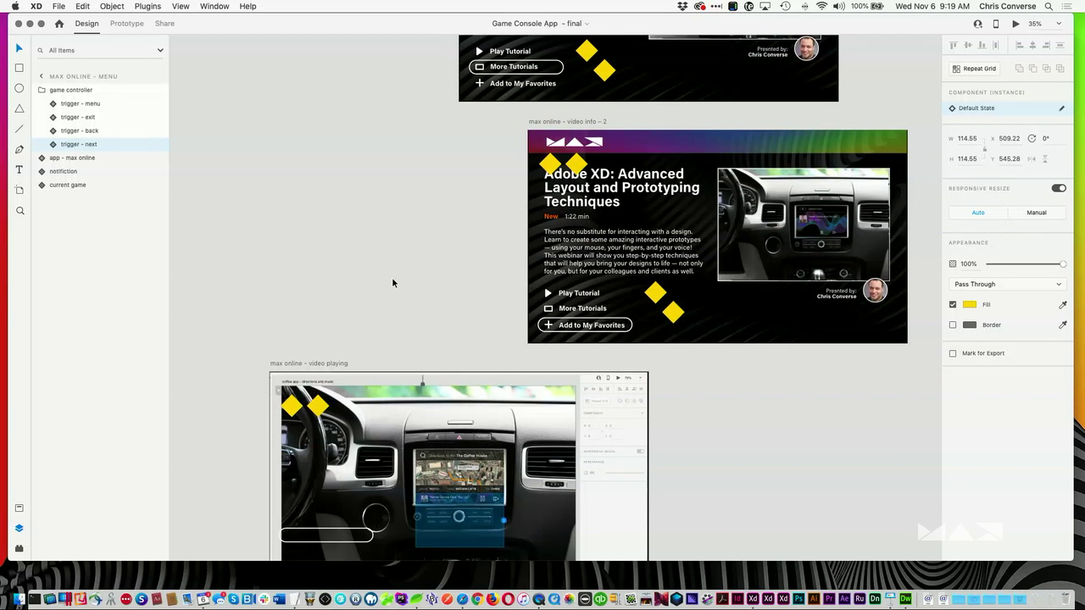
Step: Open a smaller Desktop Preview, return to XD, and exit full screen
{"action": "key", "text": "super+Return"}
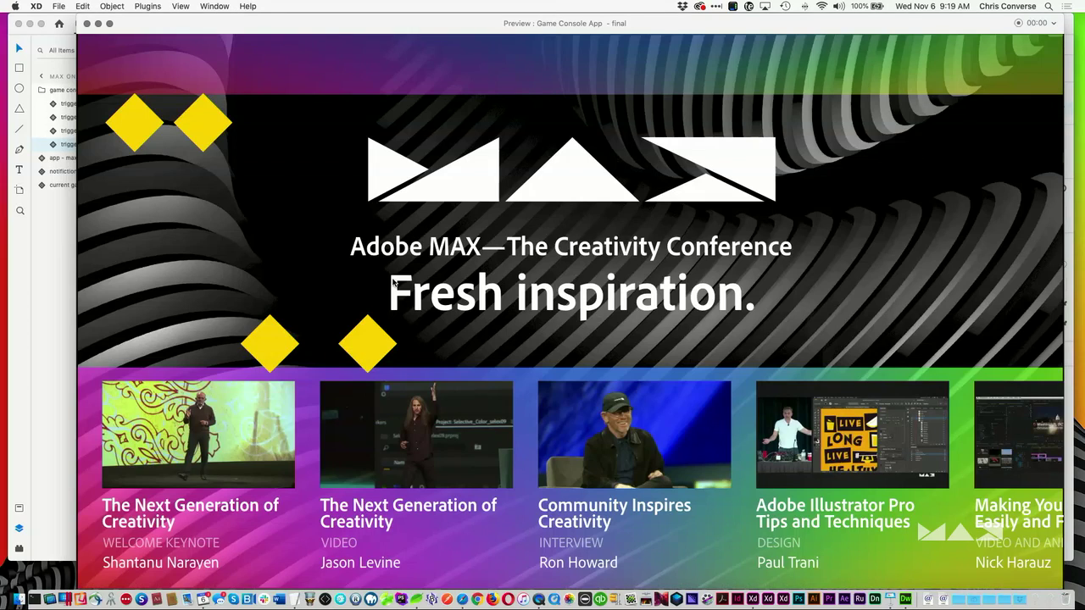
{"action": "left_click_drag", "start_coordinate": [78, 13], "coordinate": [407, 57]}
{"action": "key", "text": "super+Tab"}
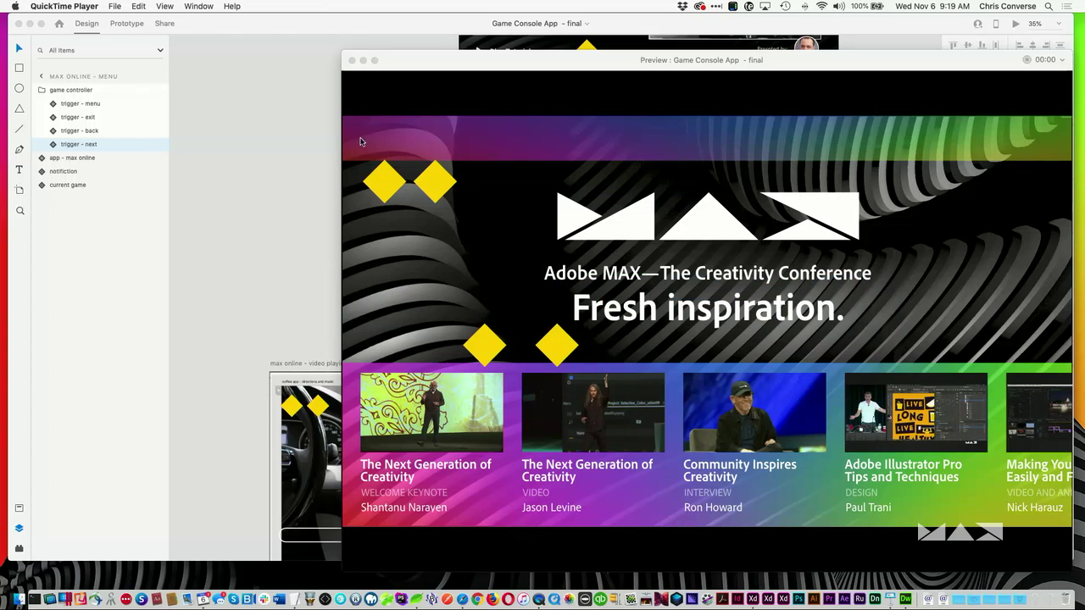
{"action": "key", "text": "super+Tab"}
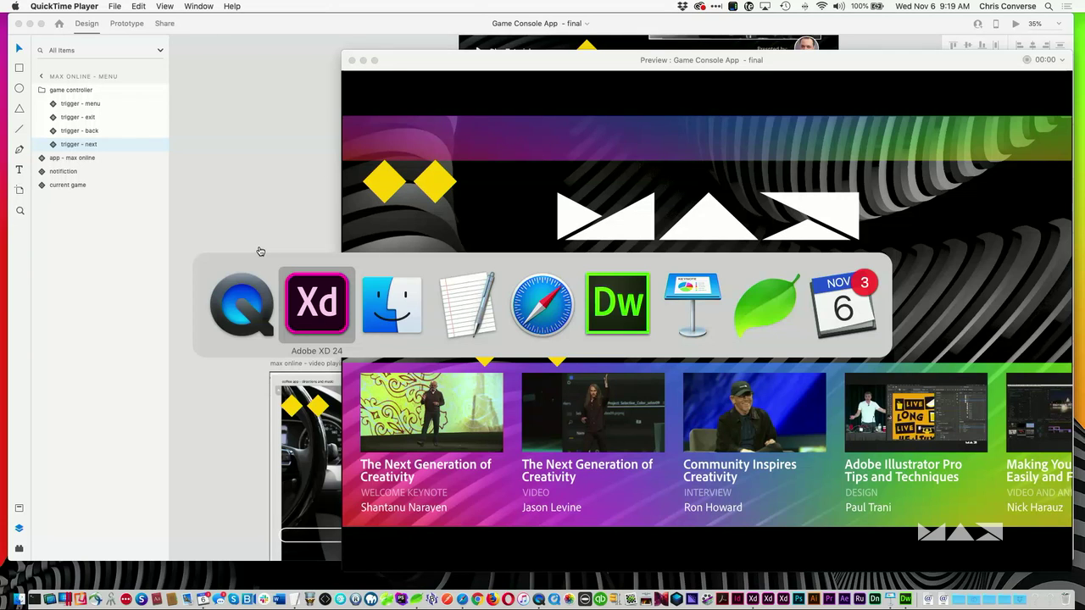
{"action": "left_click", "coordinate": [310, 247]}
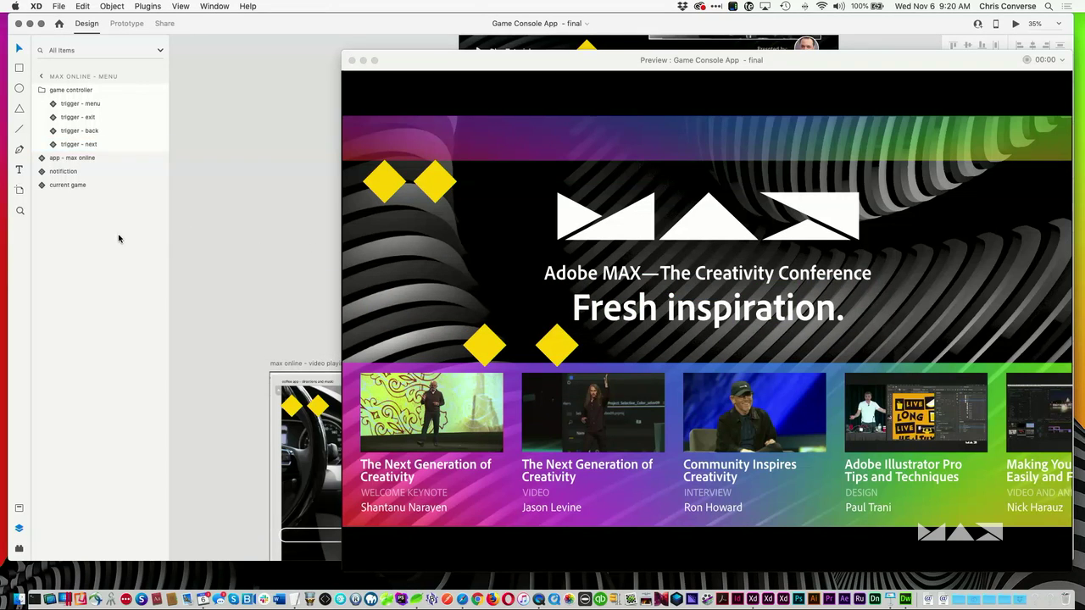
{"action": "double_click", "coordinate": [218, 23]}
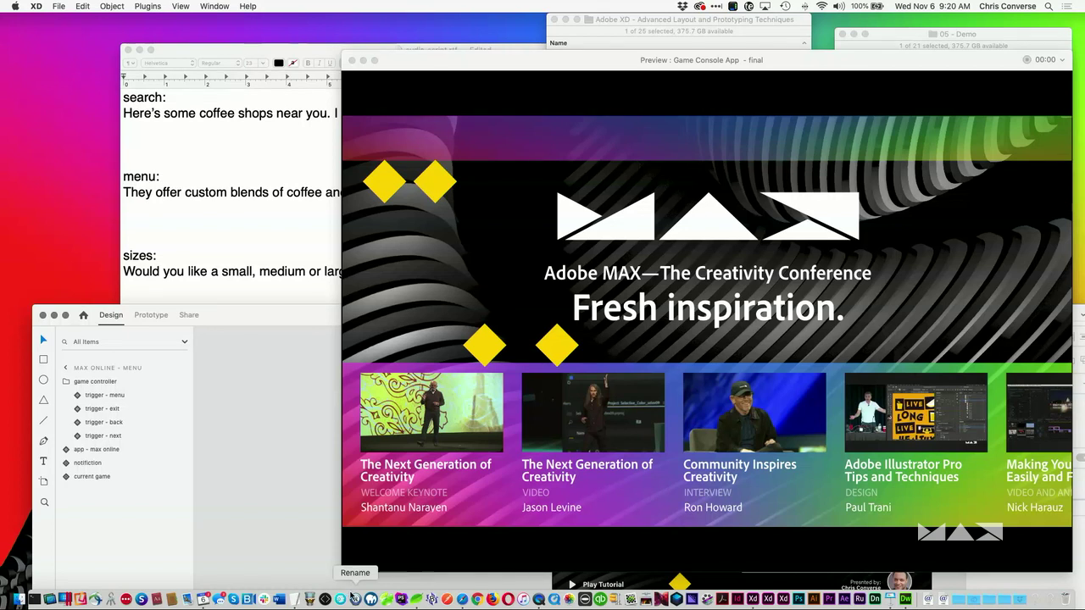
Step: Start a QuickTime New Movie Recording and shrink the camera window top-left
{"action": "left_click", "coordinate": [538, 600]}
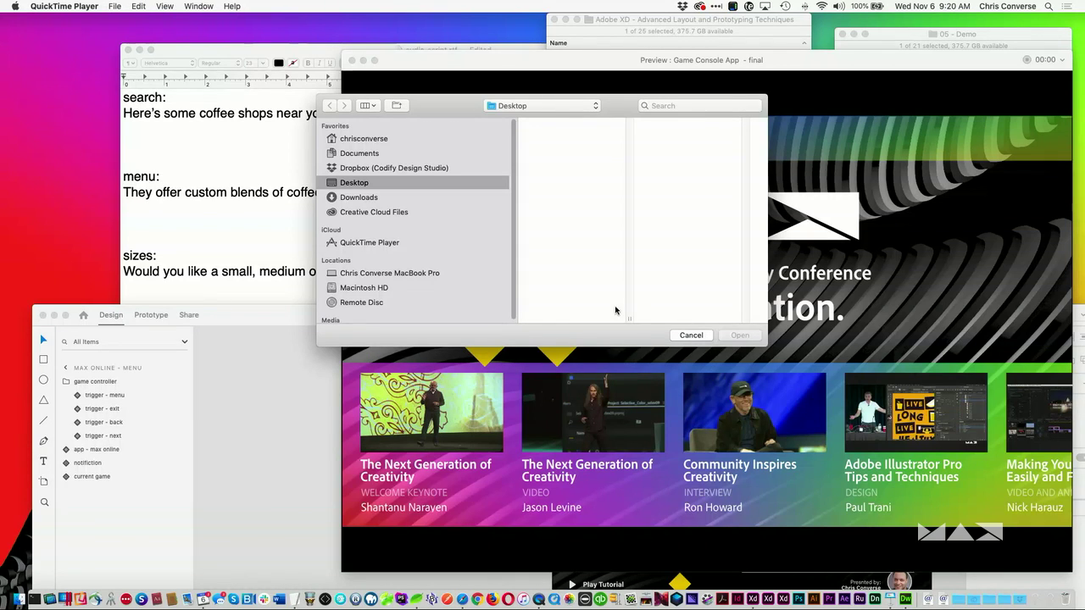
{"action": "left_click", "coordinate": [691, 336]}
{"action": "left_click", "coordinate": [116, 7]}
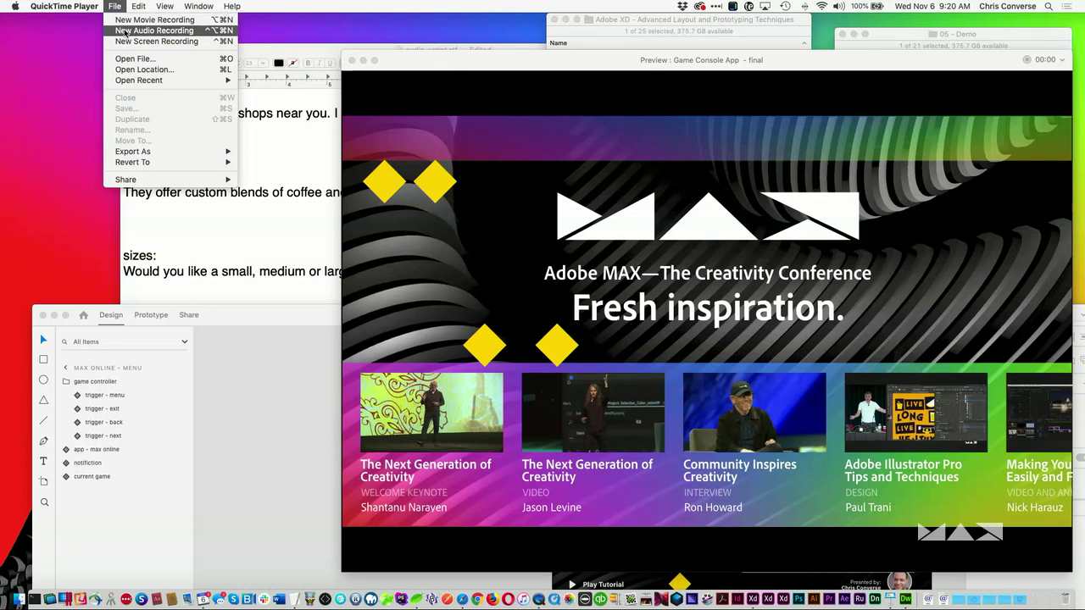
{"action": "left_click", "coordinate": [140, 18]}
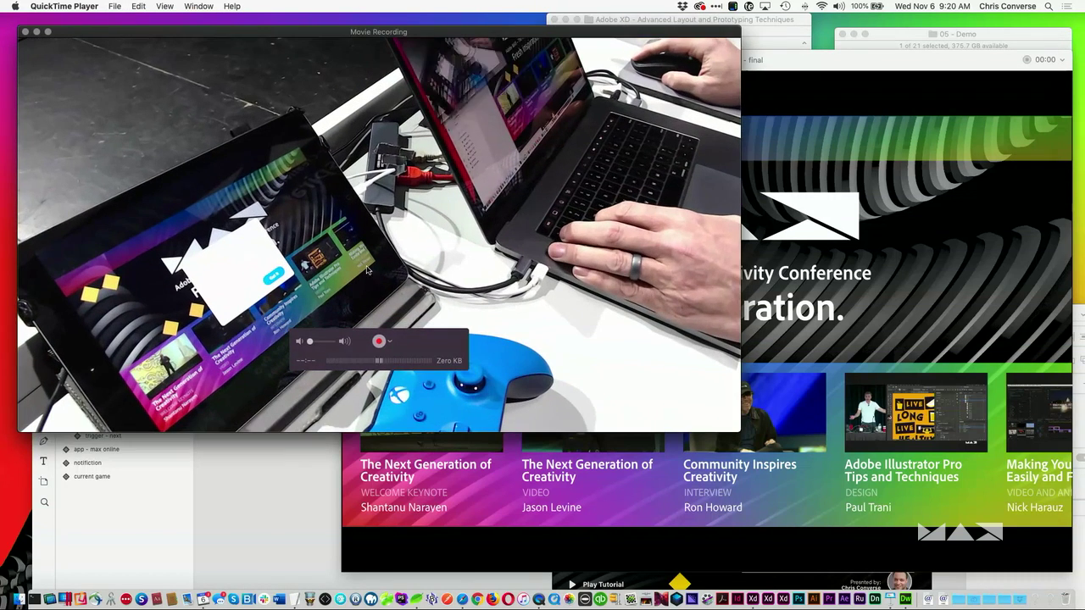
{"action": "left_click_drag", "start_coordinate": [743, 430], "coordinate": [421, 252]}
Step: Move and shrink the XD preview window, then close it
{"action": "left_click", "coordinate": [558, 63]}
{"action": "left_click_drag", "start_coordinate": [558, 64], "coordinate": [585, 38]}
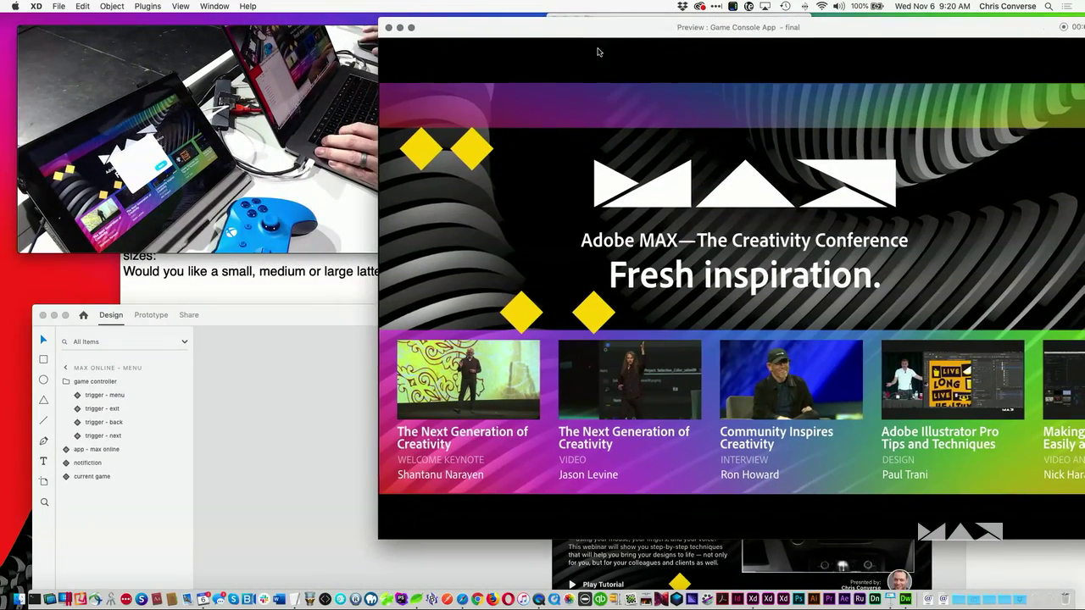
{"action": "left_click_drag", "start_coordinate": [395, 521], "coordinate": [435, 488]}
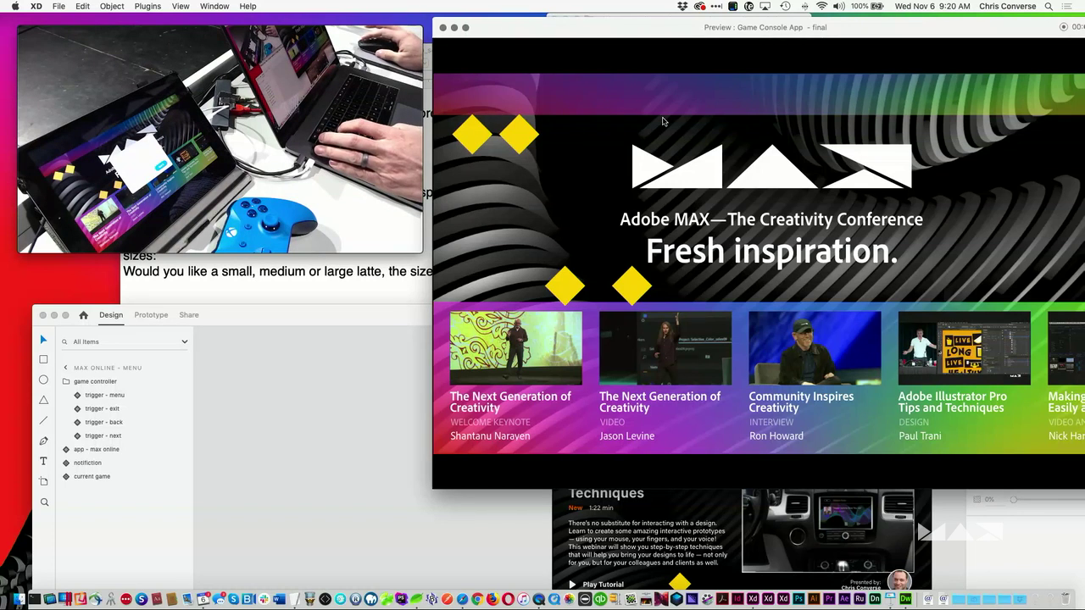
{"action": "left_click", "coordinate": [443, 28]}
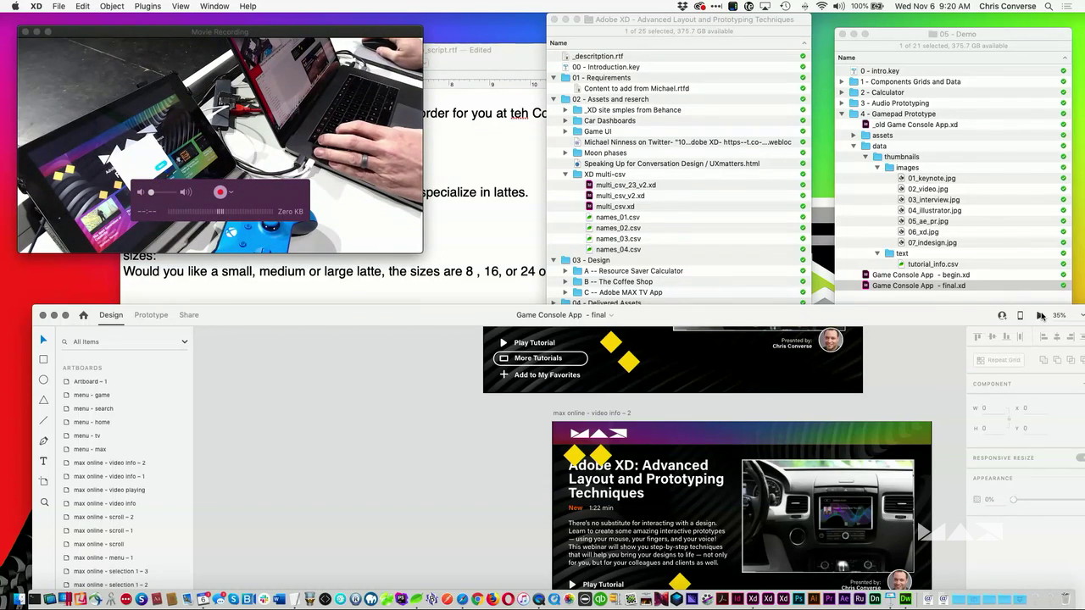
Step: Launch a fresh prototype preview, shrink its window and nudge it down
{"action": "left_click", "coordinate": [1041, 315]}
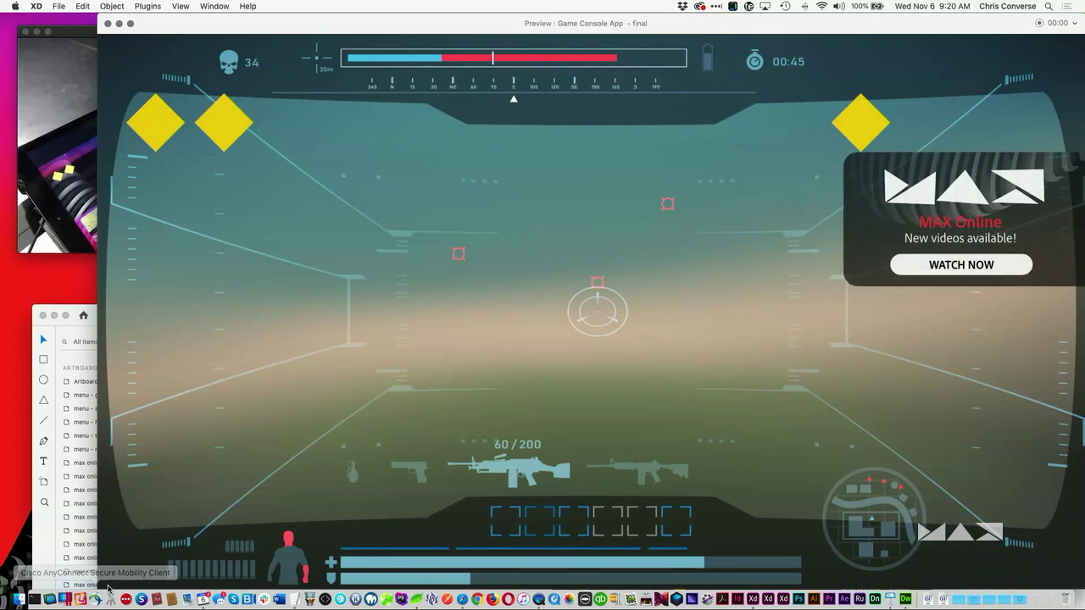
{"action": "double_click", "coordinate": [445, 25]}
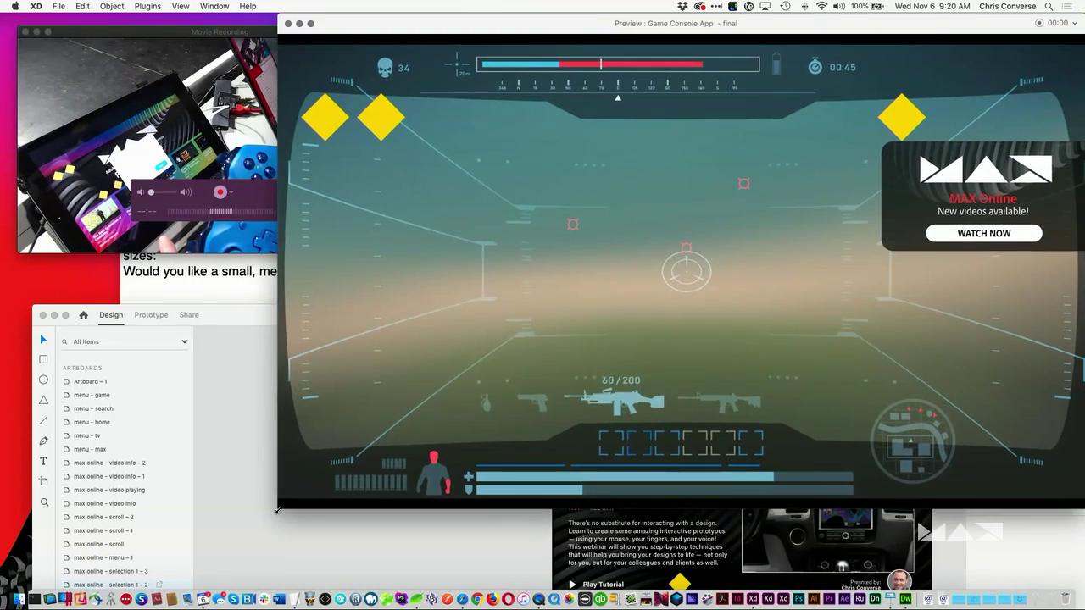
{"action": "left_click_drag", "start_coordinate": [445, 28], "coordinate": [447, 49]}
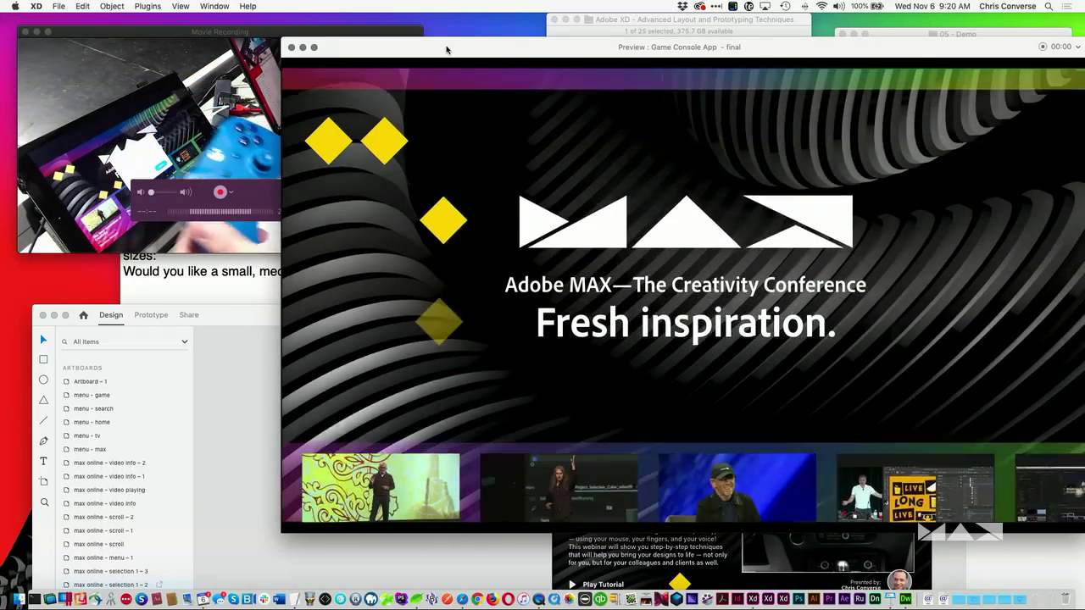
Step: Close the preview and zoom into the game HUD artboard, Artboard – 1
{"action": "left_click", "coordinate": [304, 49]}
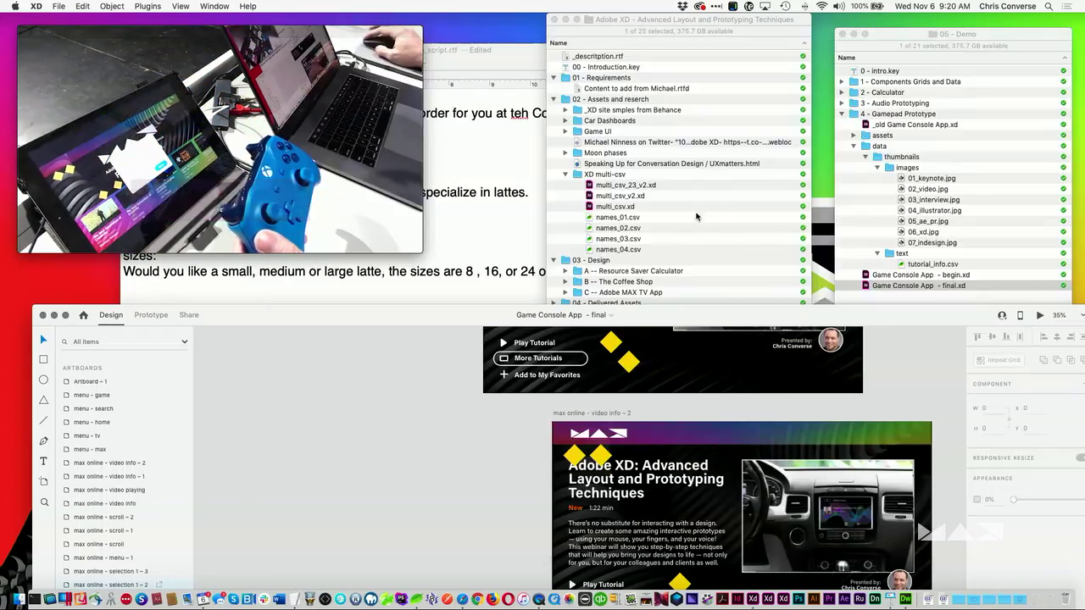
{"action": "scroll", "coordinate": [436, 410], "scroll_direction": "right", "scroll_amount": 5}
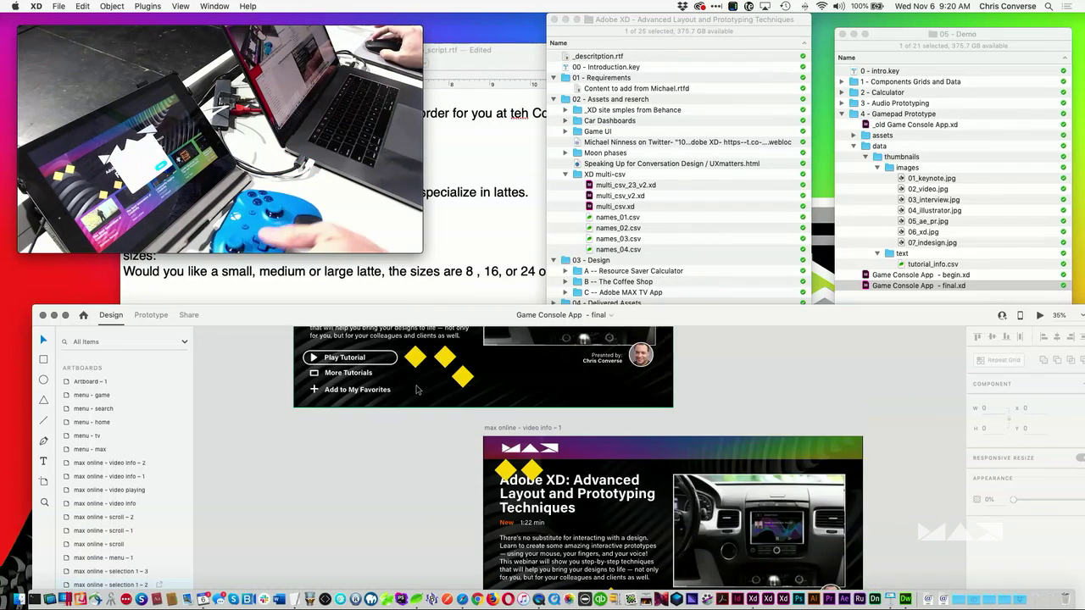
{"action": "key", "text": "super+0"}
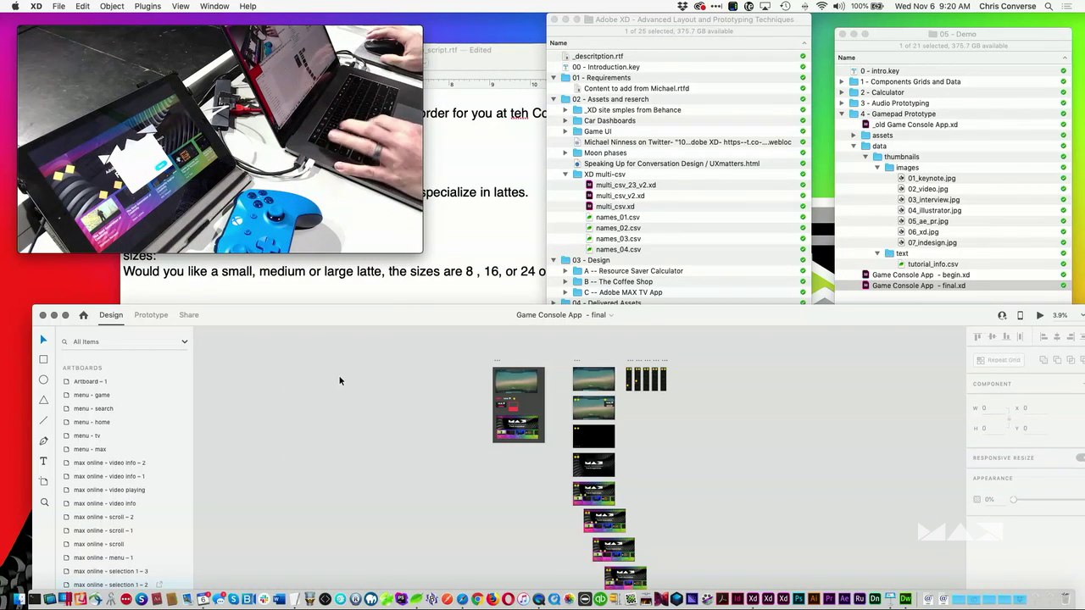
{"action": "left_click_drag", "start_coordinate": [468, 385], "coordinate": [551, 445]}
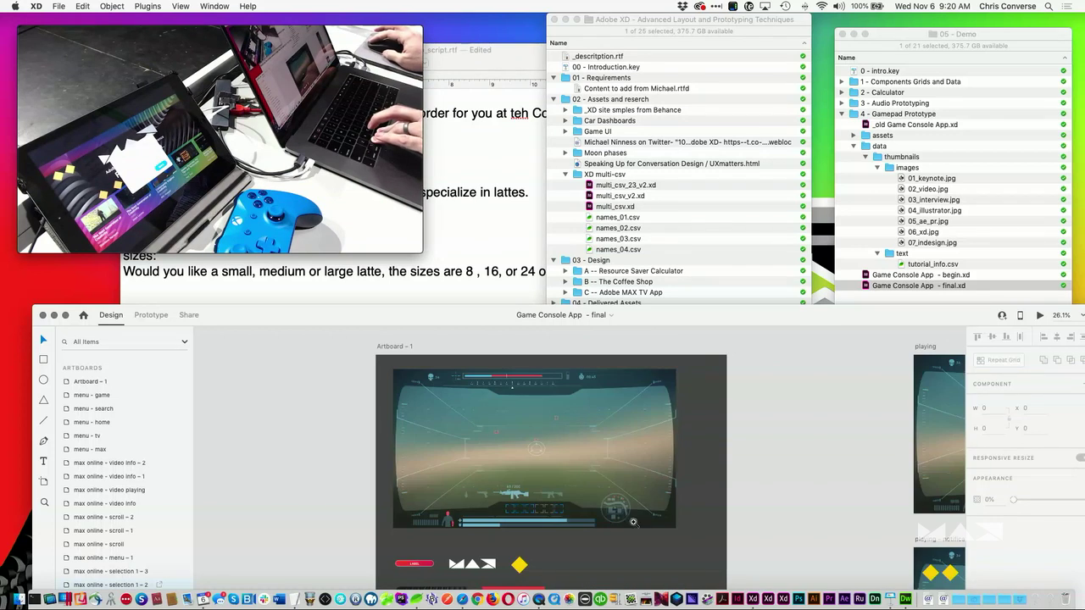
{"action": "left_click_drag", "start_coordinate": [594, 509], "coordinate": [518, 430]}
Step: Inspect the yellow diamond's Rectangle 11, then relaunch Preview with Cmd+Enter
{"action": "left_click", "coordinate": [483, 477]}
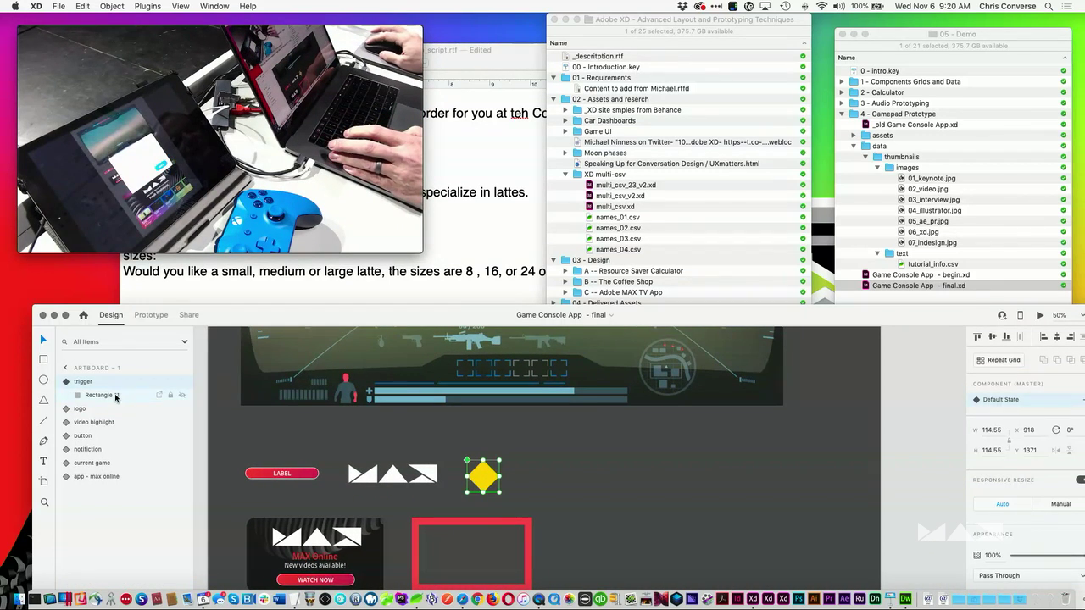
{"action": "left_click", "coordinate": [116, 395]}
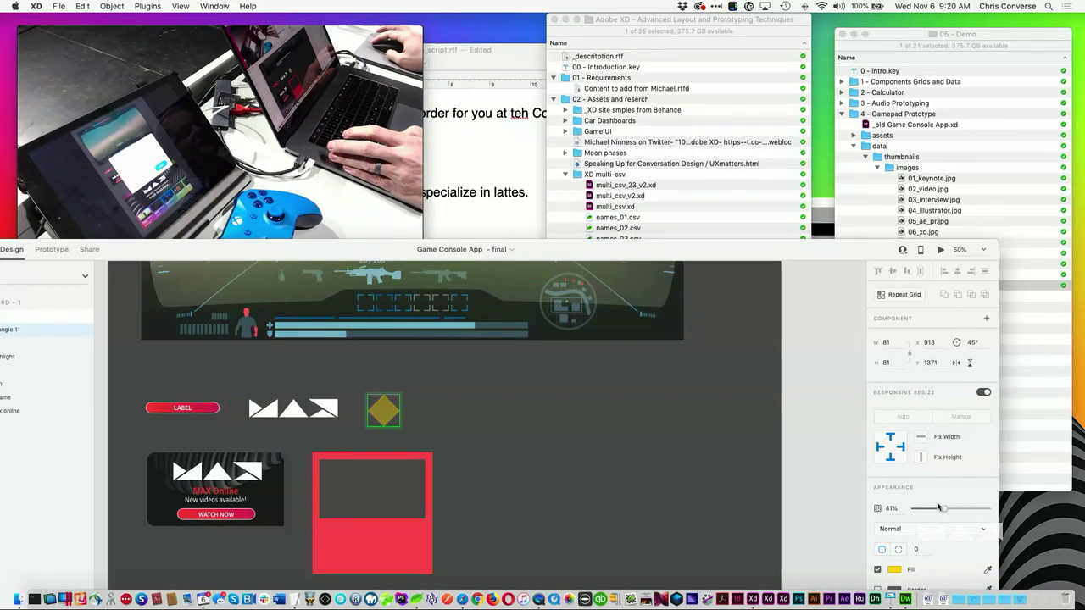
{"action": "left_click", "coordinate": [817, 392]}
{"action": "key", "text": "super+Return"}
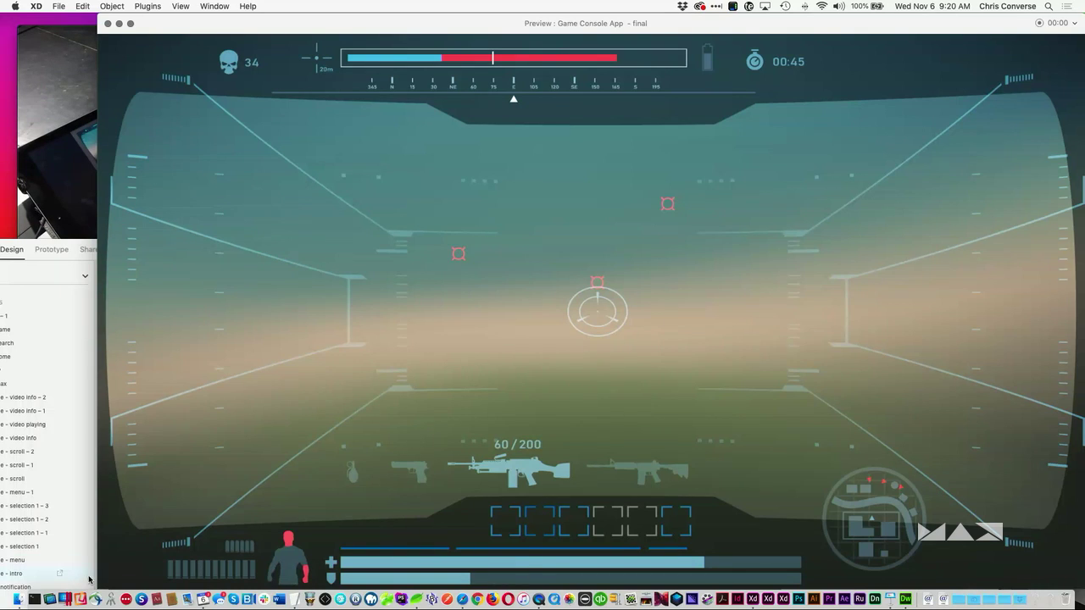
Step: Shrink the Preview window by dragging its bottom-left corner inward
{"action": "left_click_drag", "start_coordinate": [96, 583], "coordinate": [353, 511]}
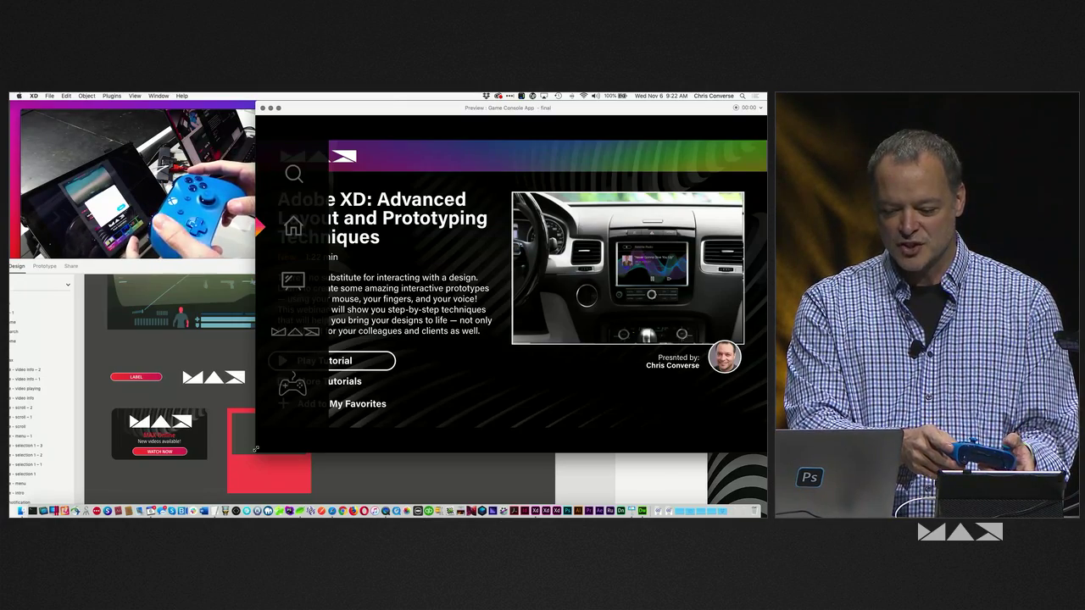
Step: Move down the side menu to the games entry and open the game HUD screen
{"action": "key", "text": "Down"}
{"action": "key", "text": "Down"}
{"action": "key", "text": "Down"}
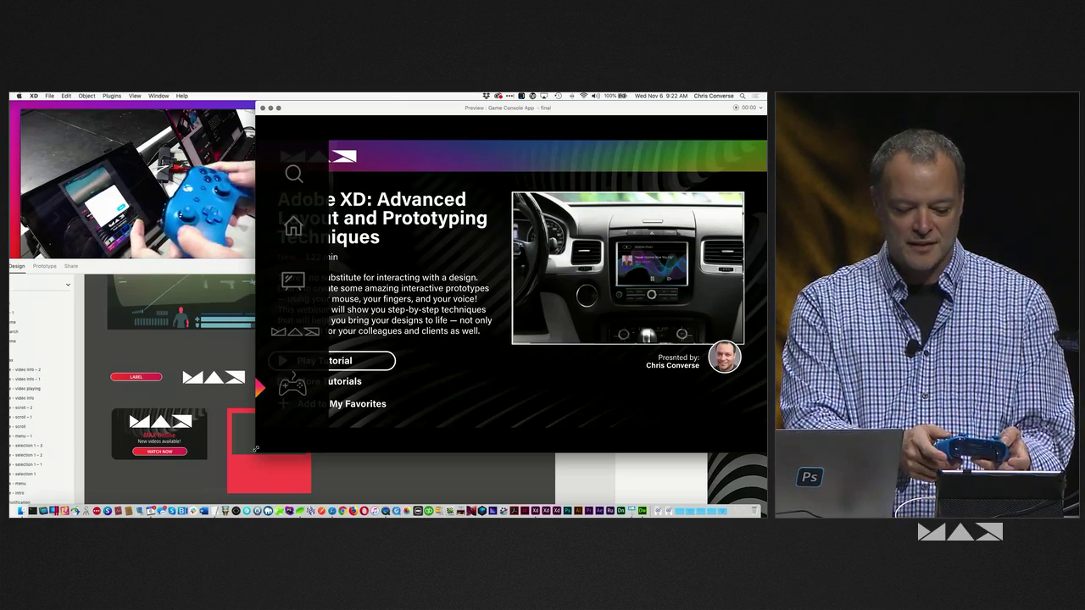
{"action": "key", "text": "Return"}
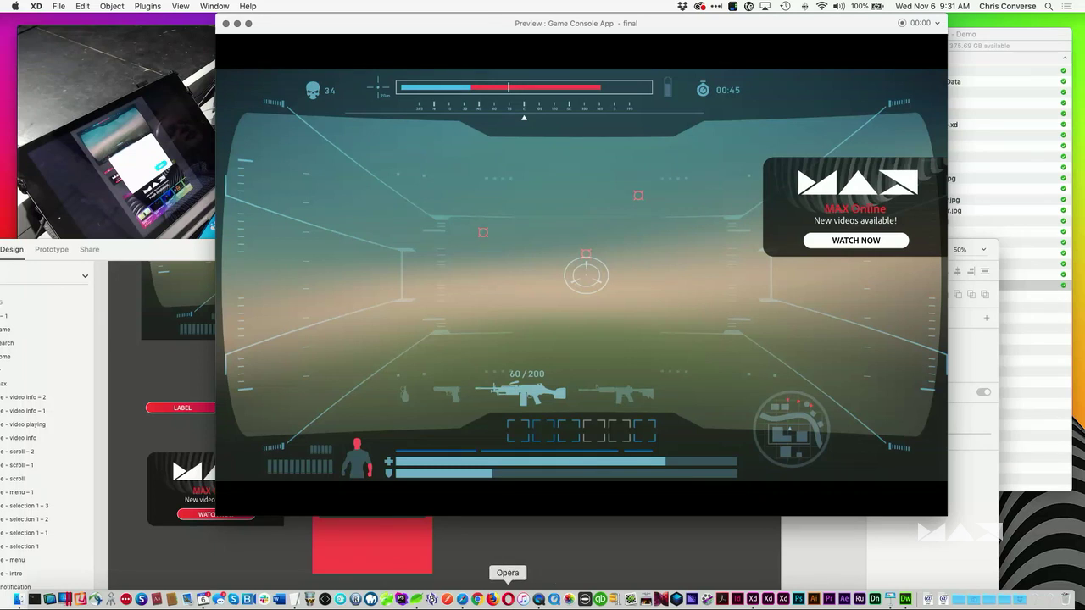
Step: Close the preview and give the red video highlight a Keys & Gamepad interaction
{"action": "left_click", "coordinate": [225, 23]}
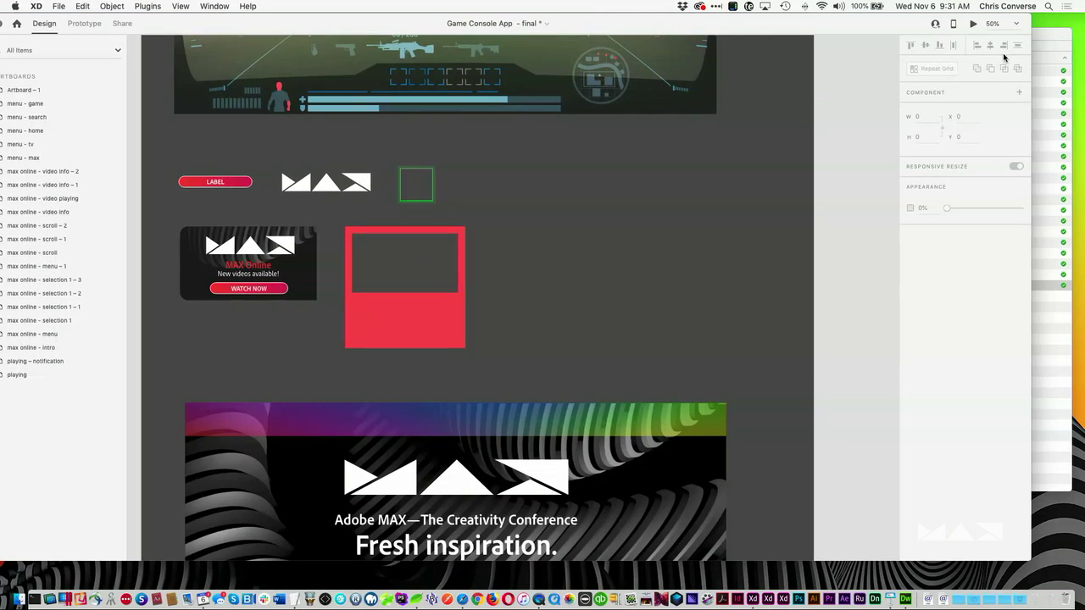
{"action": "left_click", "coordinate": [391, 295]}
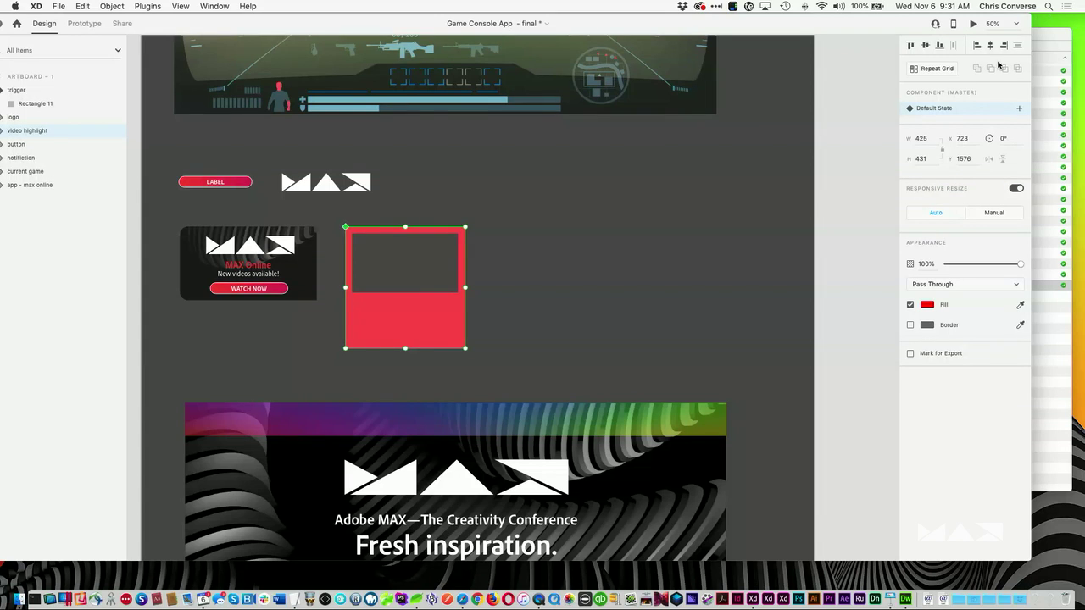
{"action": "left_click", "coordinate": [84, 23]}
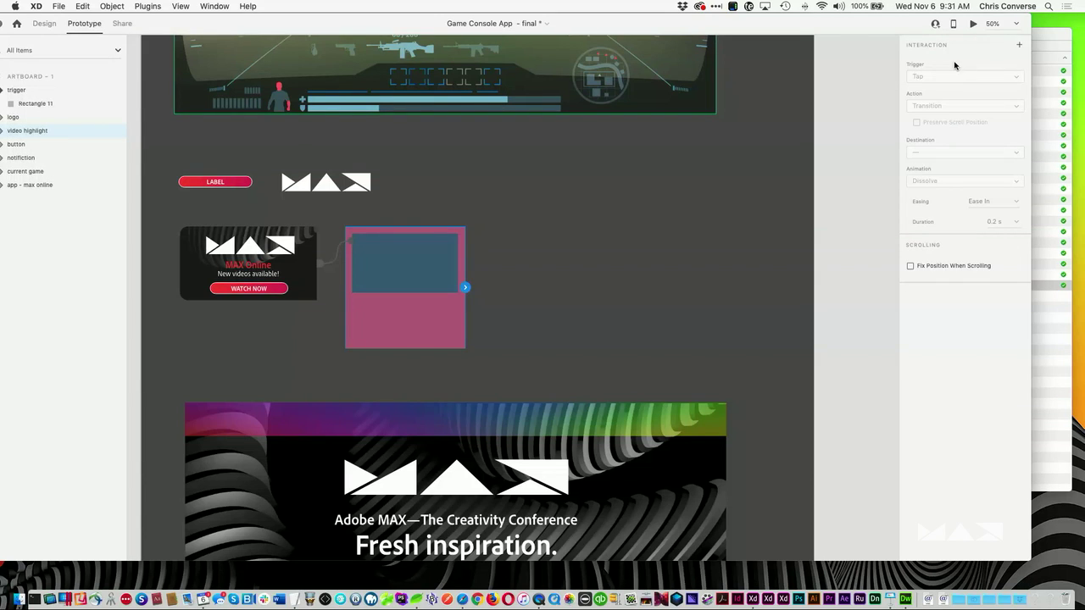
{"action": "left_click", "coordinate": [1019, 45]}
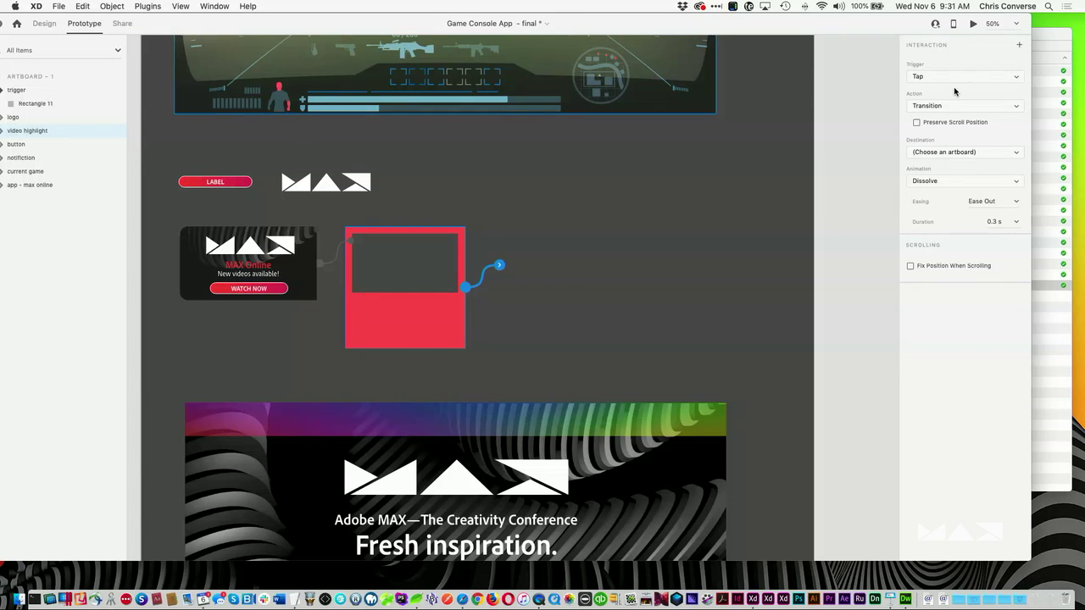
{"action": "left_click", "coordinate": [945, 79]}
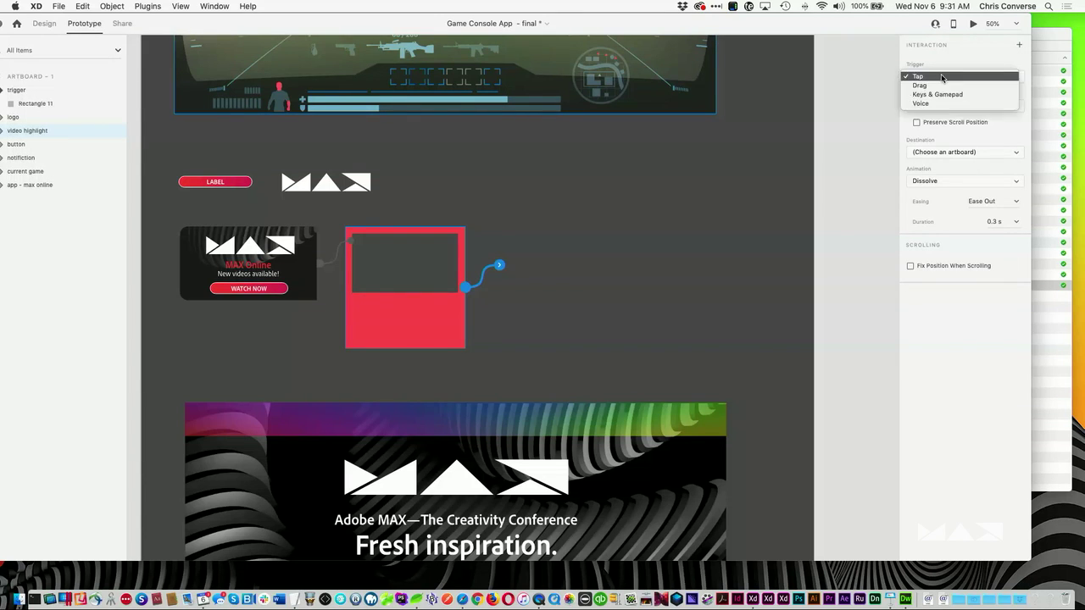
{"action": "left_click", "coordinate": [943, 92]}
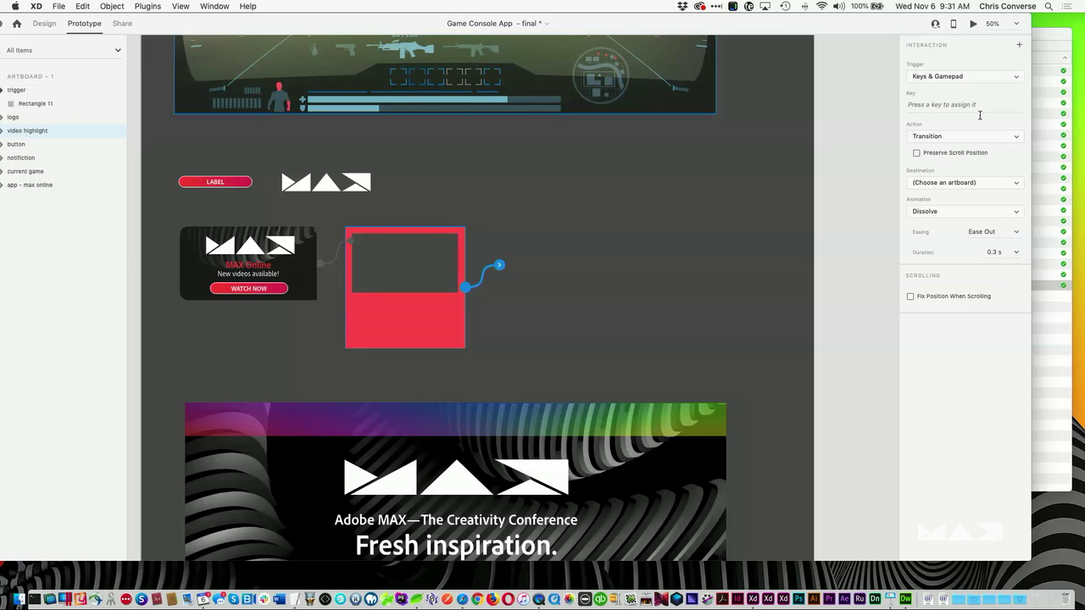
Step: Assign the G key to the trigger and reselect the highlight to verify it
{"action": "left_click", "coordinate": [956, 106]}
{"action": "key", "text": "g"}
{"action": "key", "text": "BackSpace"}
{"action": "key", "text": "g"}
{"action": "key", "text": "Escape"}
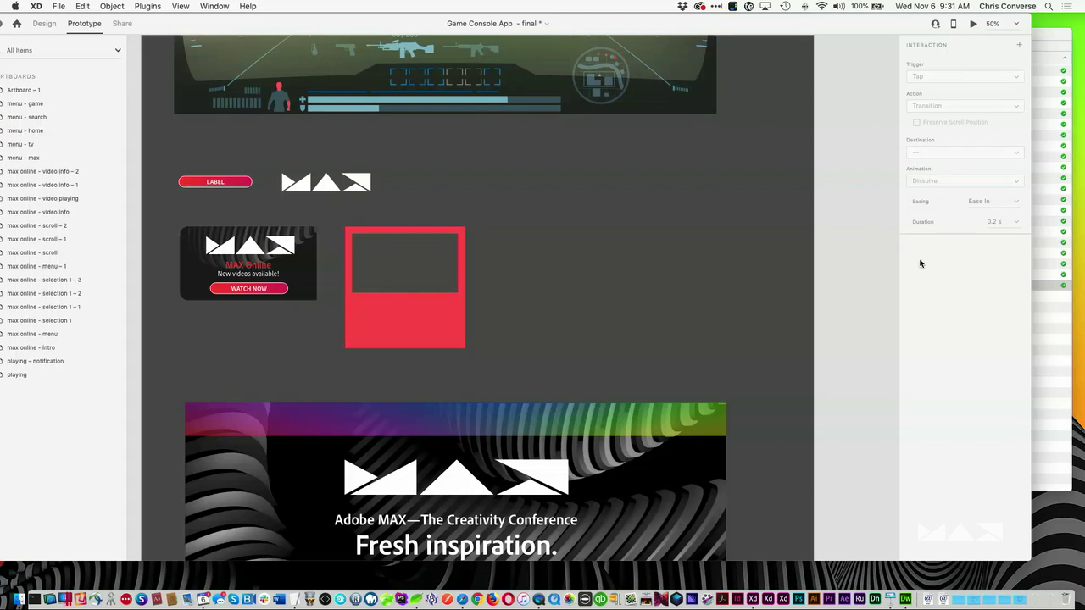
{"action": "left_click", "coordinate": [394, 279]}
{"action": "left_click", "coordinate": [842, 167]}
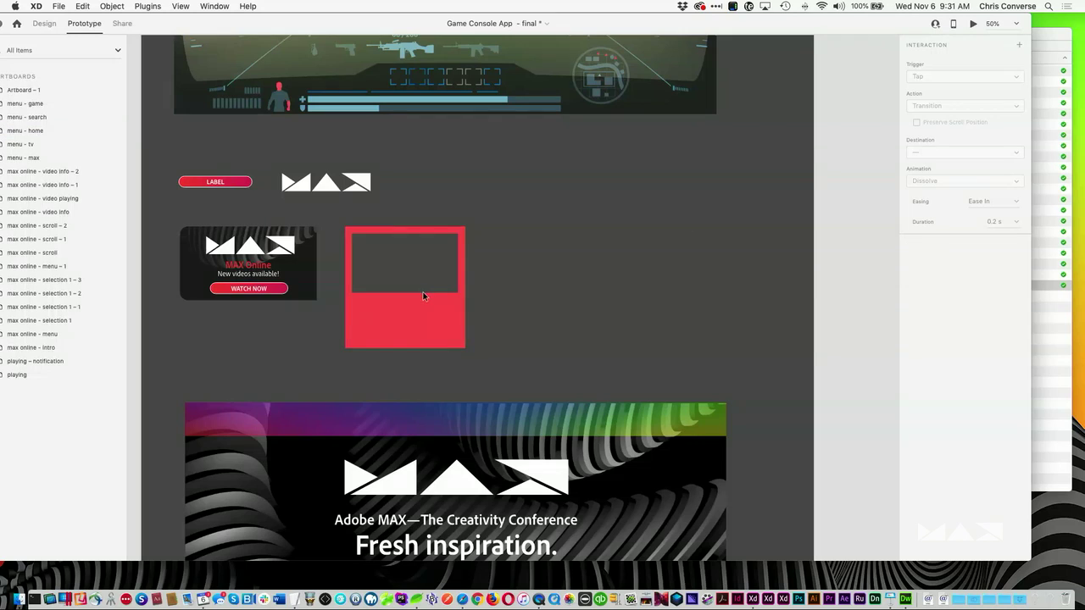